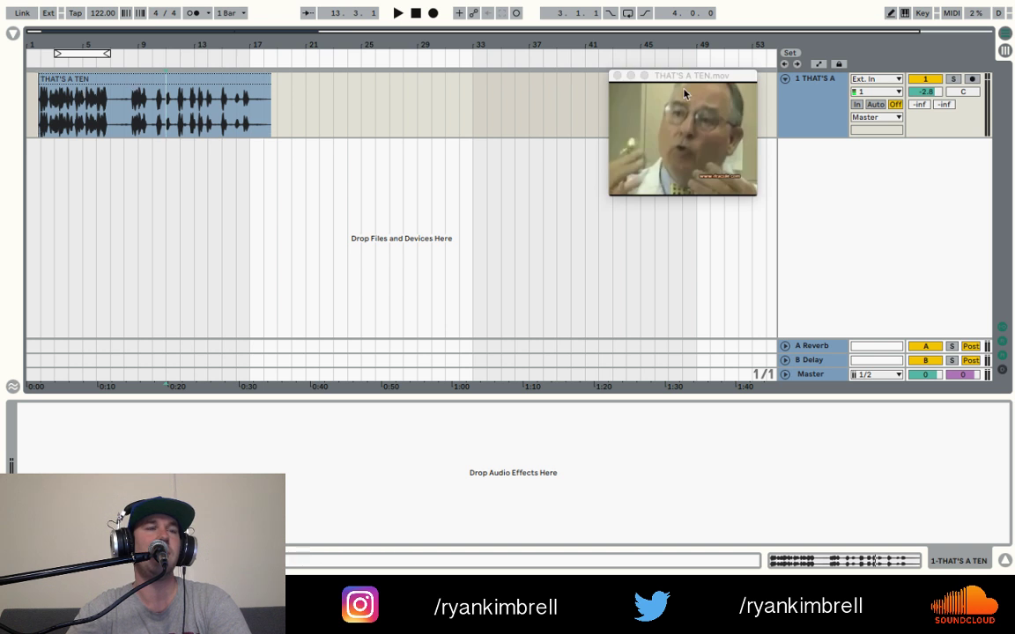
- Move and enlarge the THAT'S A TEN video window to view the footage, and close it
left_click_drag(686, 75, 641, 55)
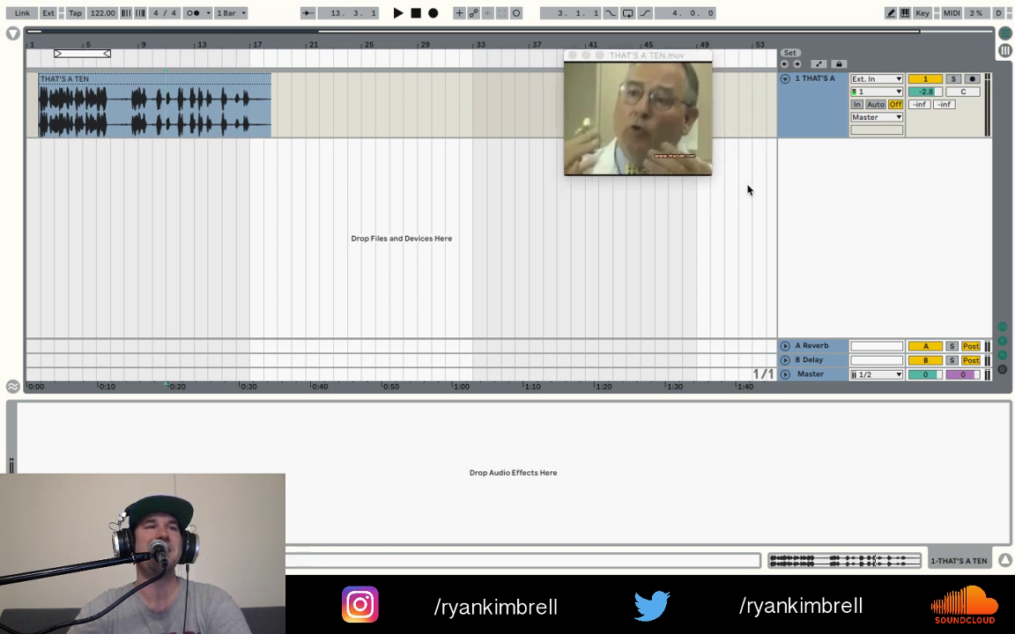
left_click_drag(709, 173, 962, 382)
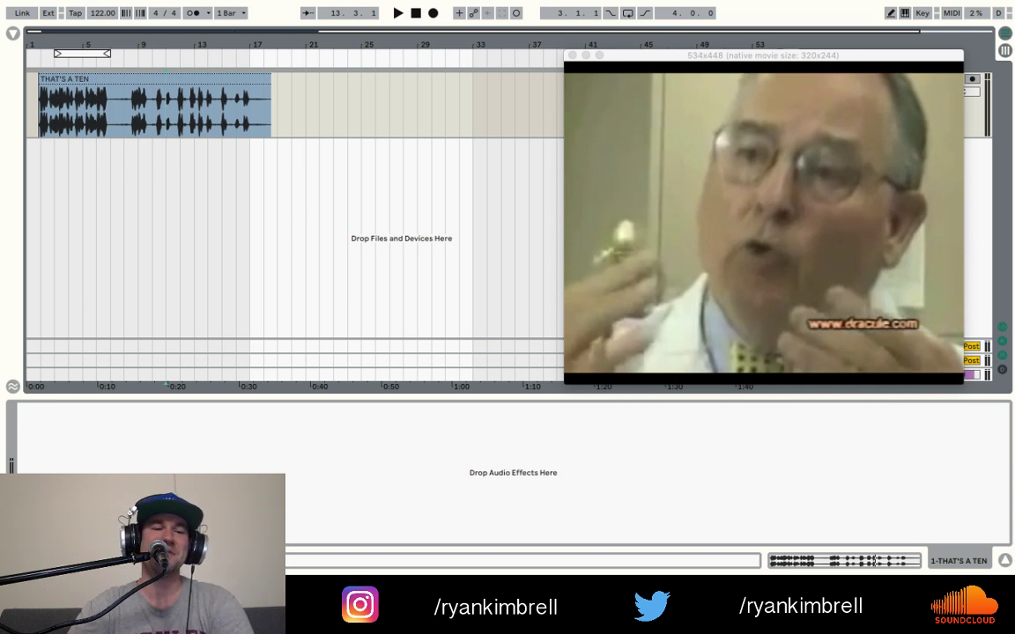
left_click(572, 54)
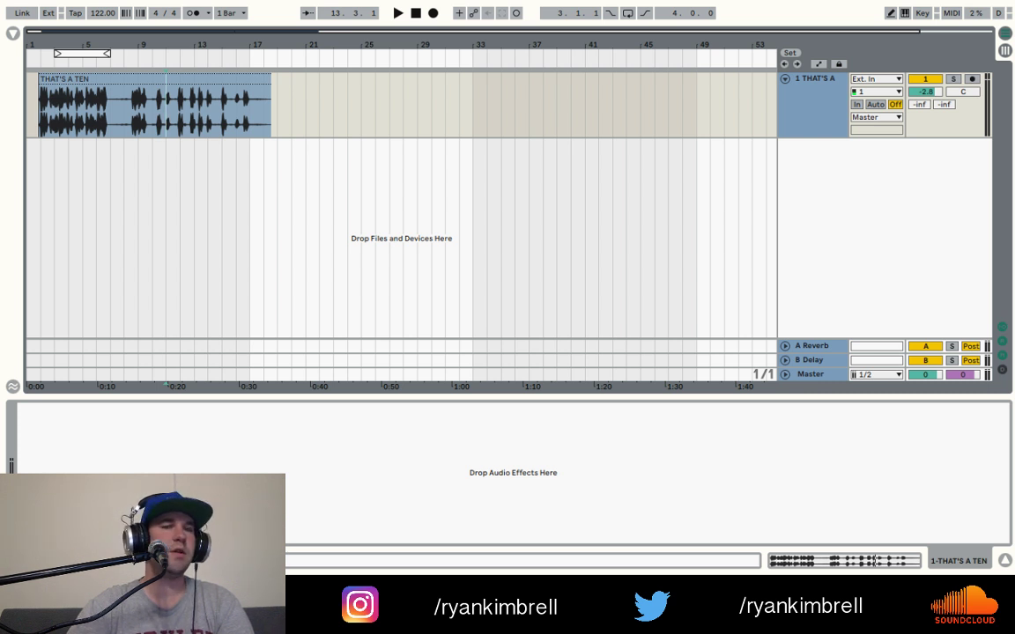
- Import the Thats a ten video onto a new track at bar 24 and play it from bar 25 in an enlarged video window
left_click_drag(275, 199, 342, 175)
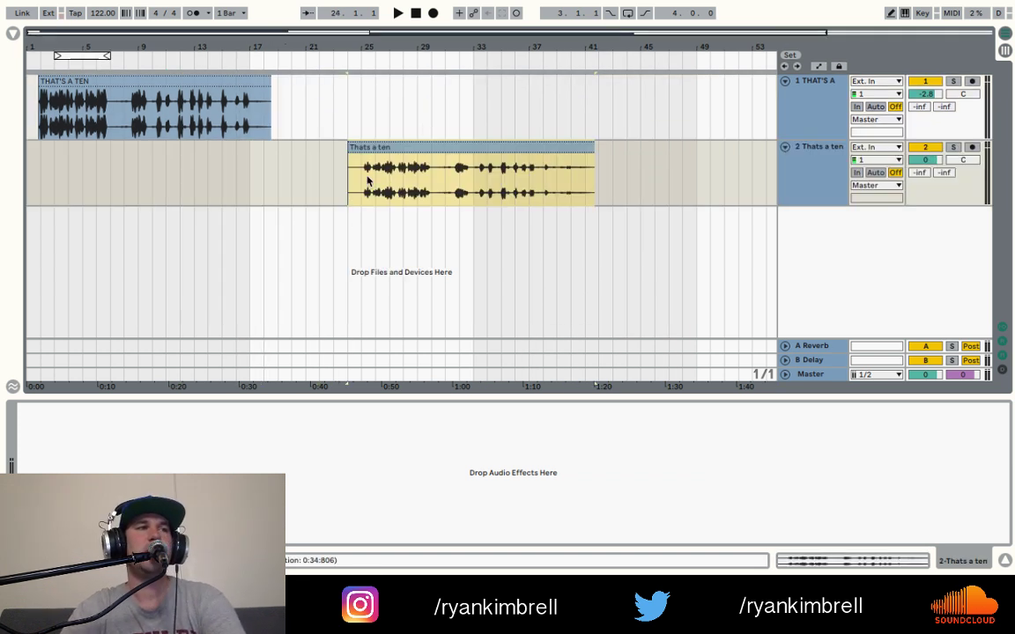
left_click(364, 183)
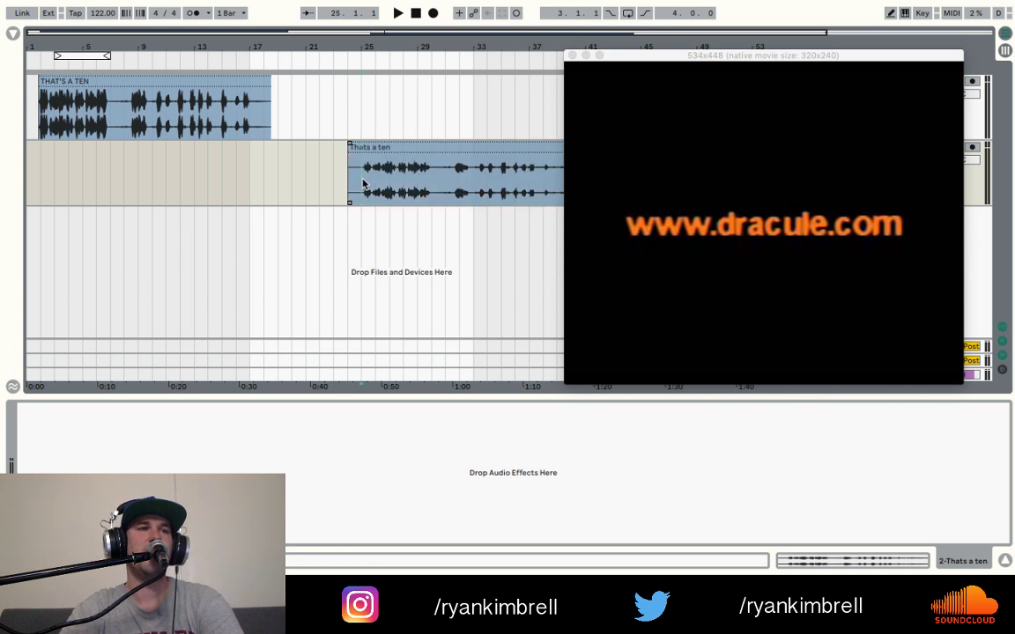
key("space")
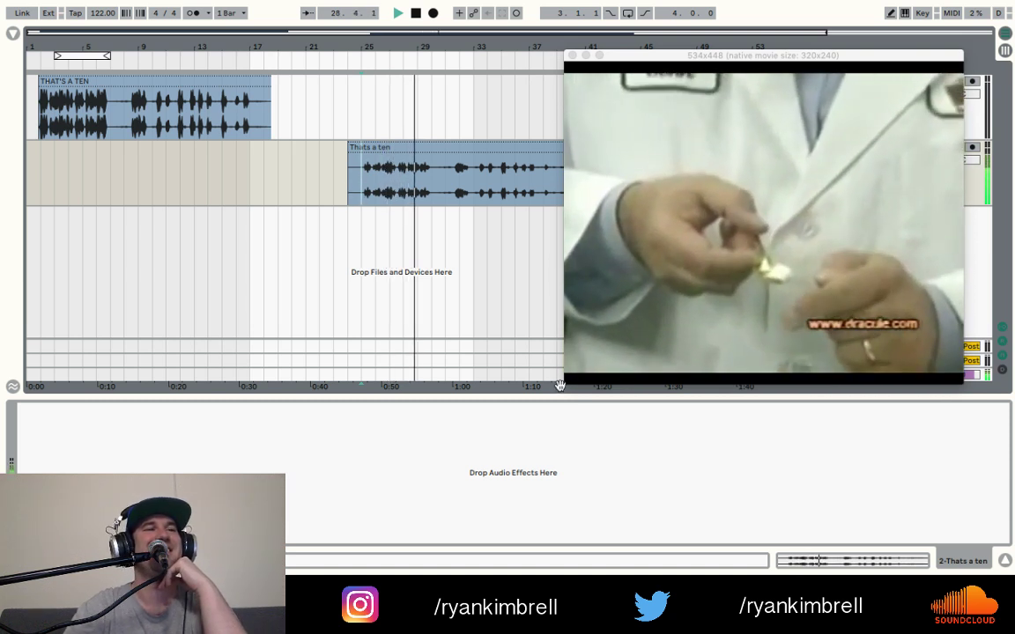
left_click_drag(561, 386, 513, 455)
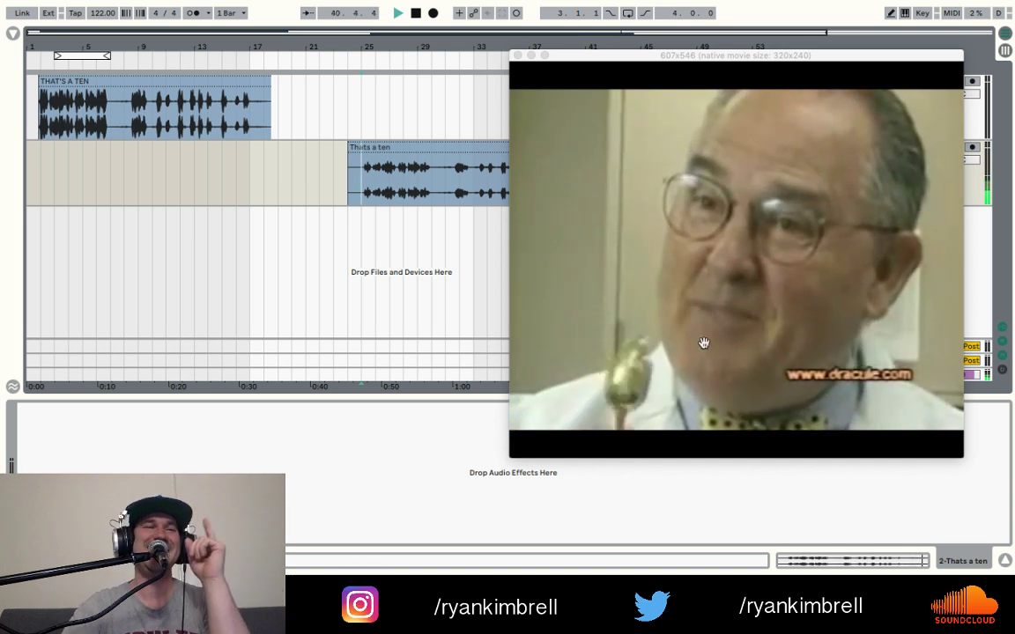
left_click(518, 55)
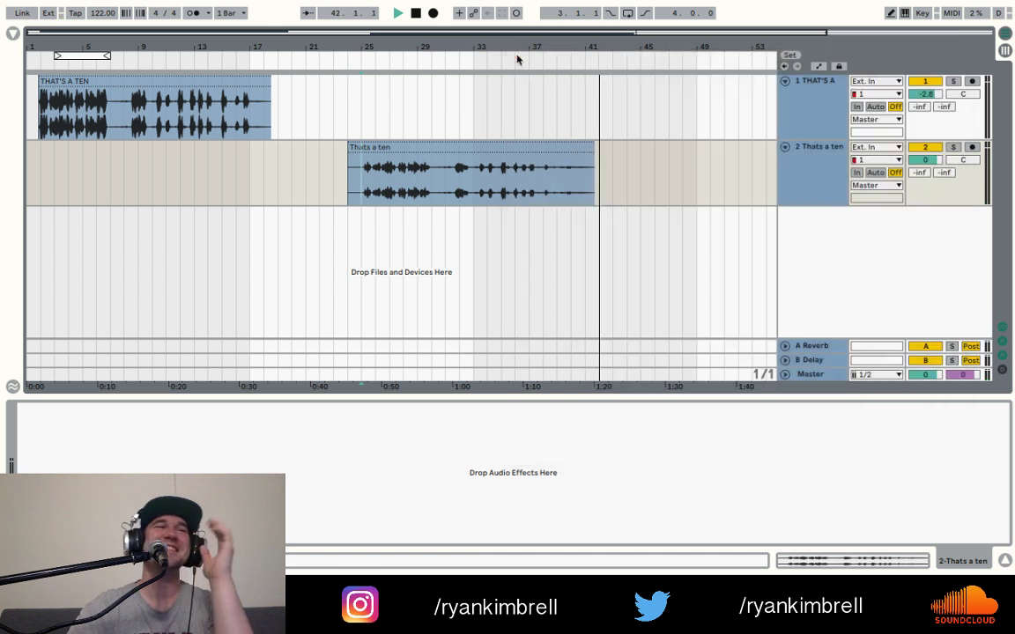
- Delete the second track, Thats a ten, together with its clip
left_click(511, 146)
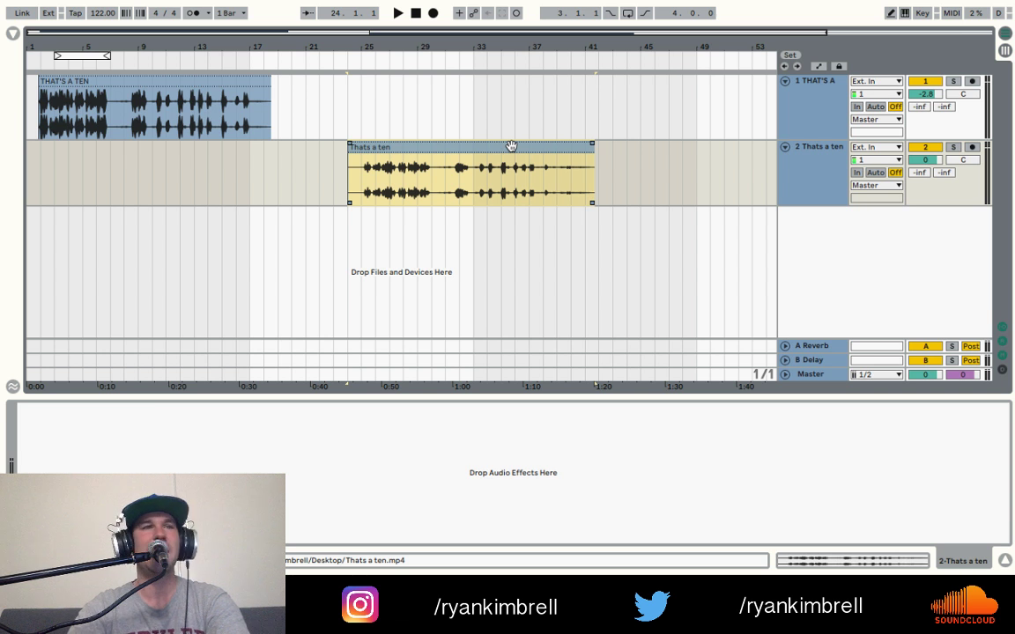
left_click(815, 157)
key("Delete")
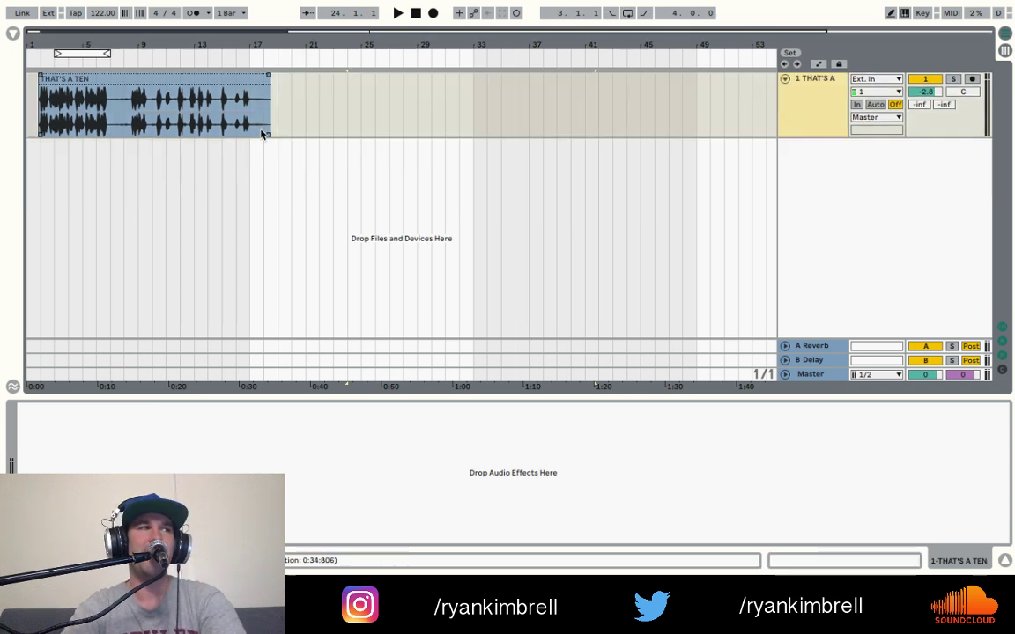
- Select the THAT'S A TEN clip on track 1 and show the video window
left_click(60, 76)
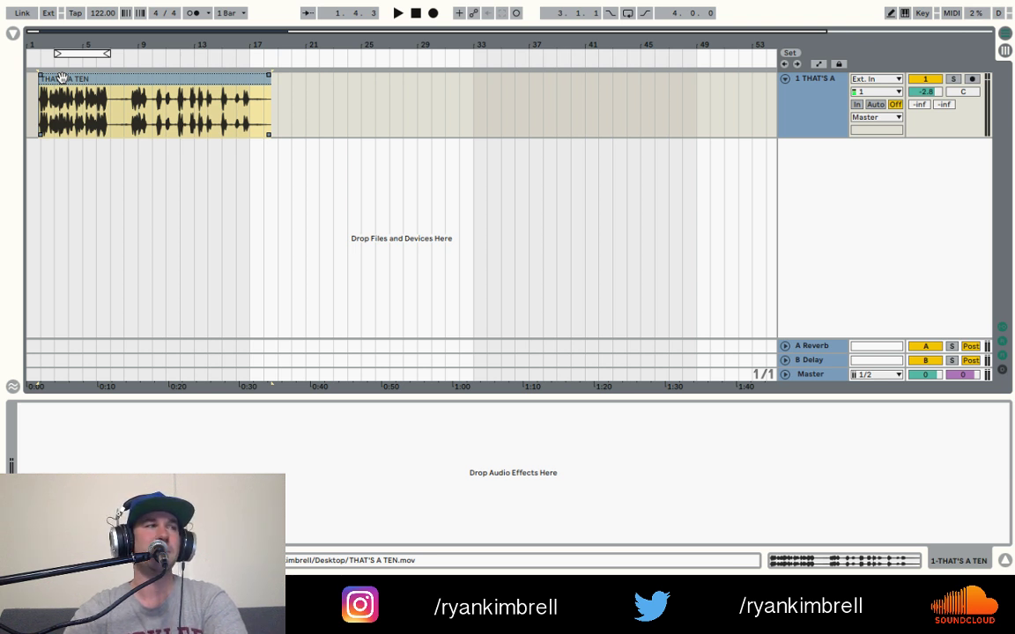
left_click(821, 81)
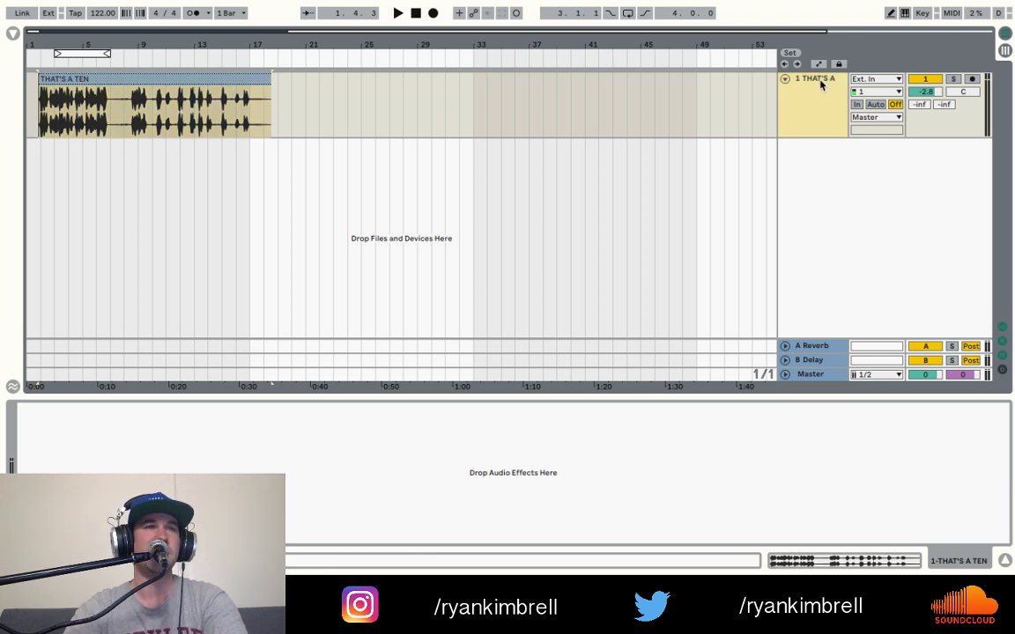
left_click(189, 84)
left_click(190, 8)
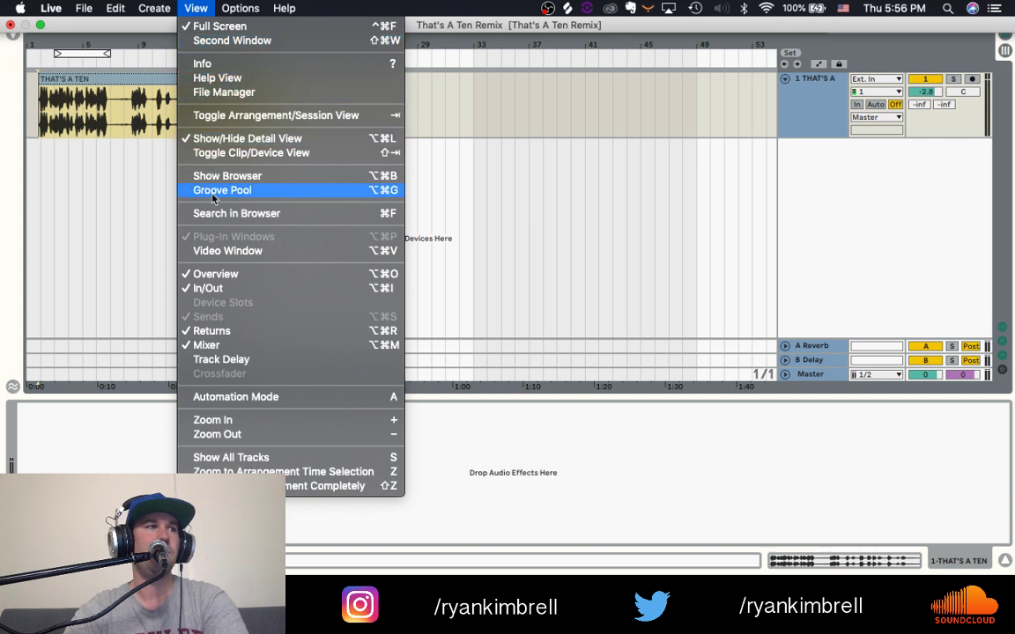
left_click(213, 253)
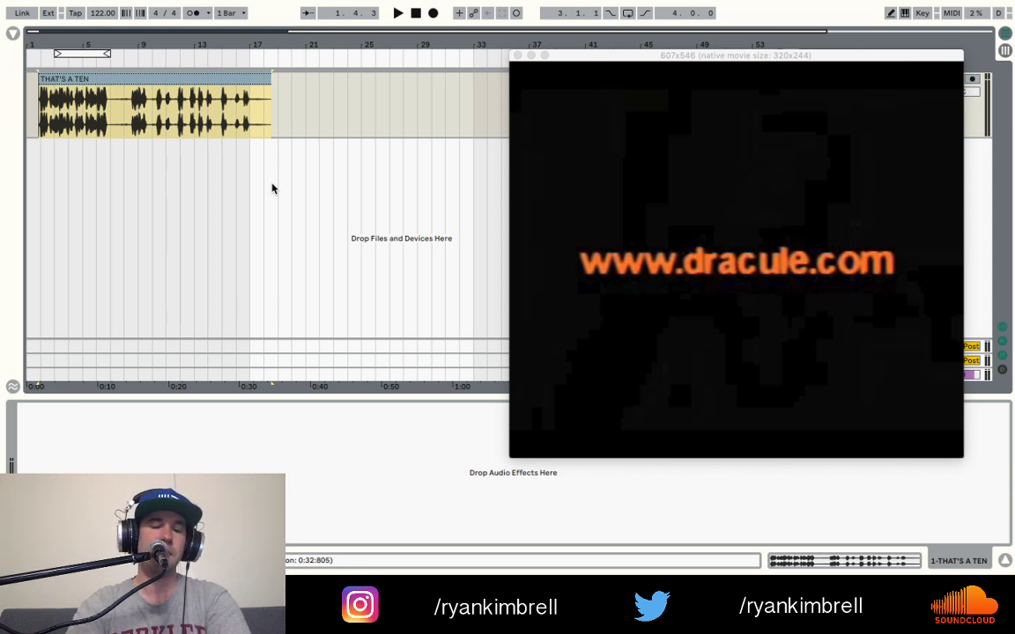
- Toggle the video window off and on several times, leaving it shown
key("alt+super+v")
key("alt+super+v")
key("alt+super+v")
key("alt+super+v")
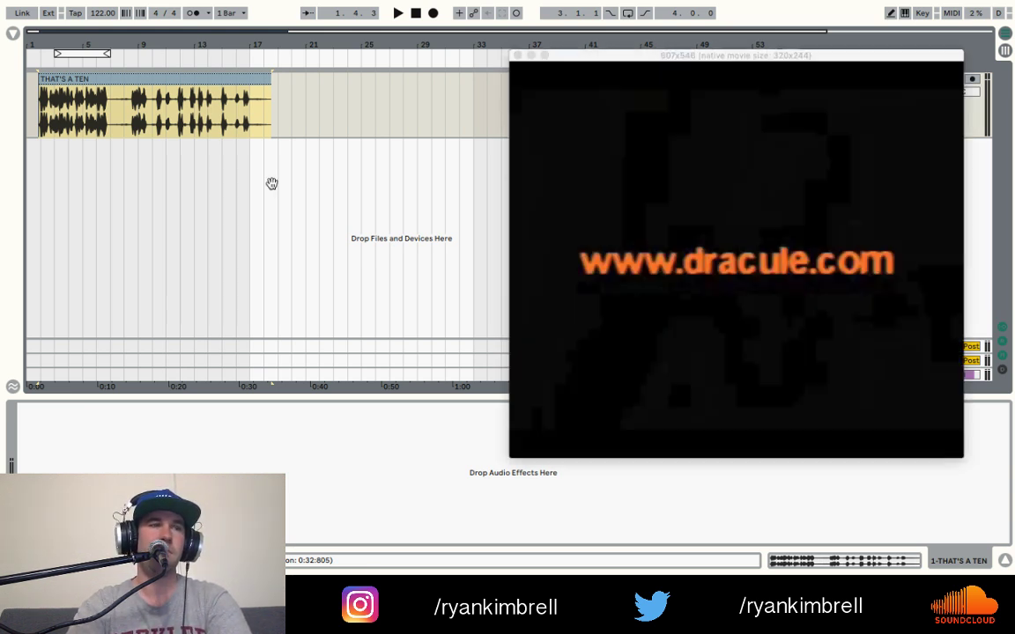
key("alt+super+v")
key("alt+super+v")
key("alt+super+v")
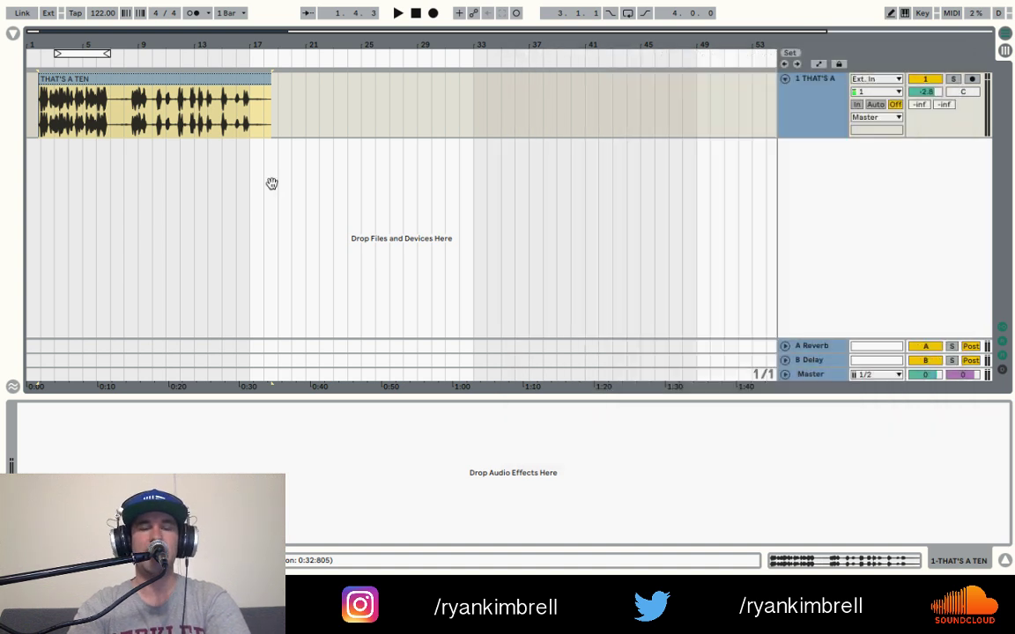
key("alt+super+v")
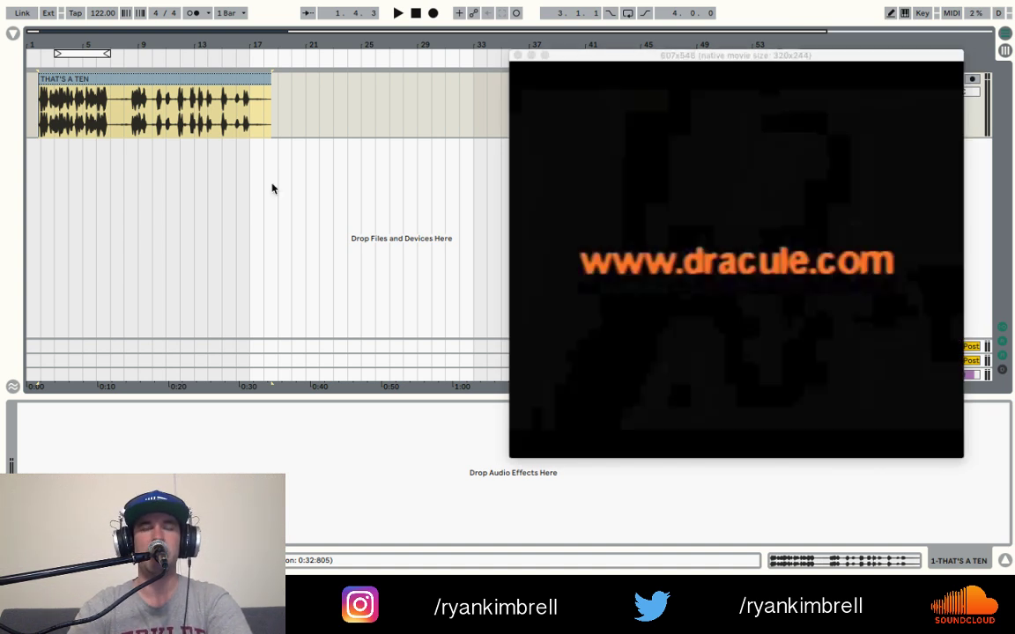
- Play the THAT'S A TEN clip from its beginning and move the video window clear of the track controls
left_click(39, 110)
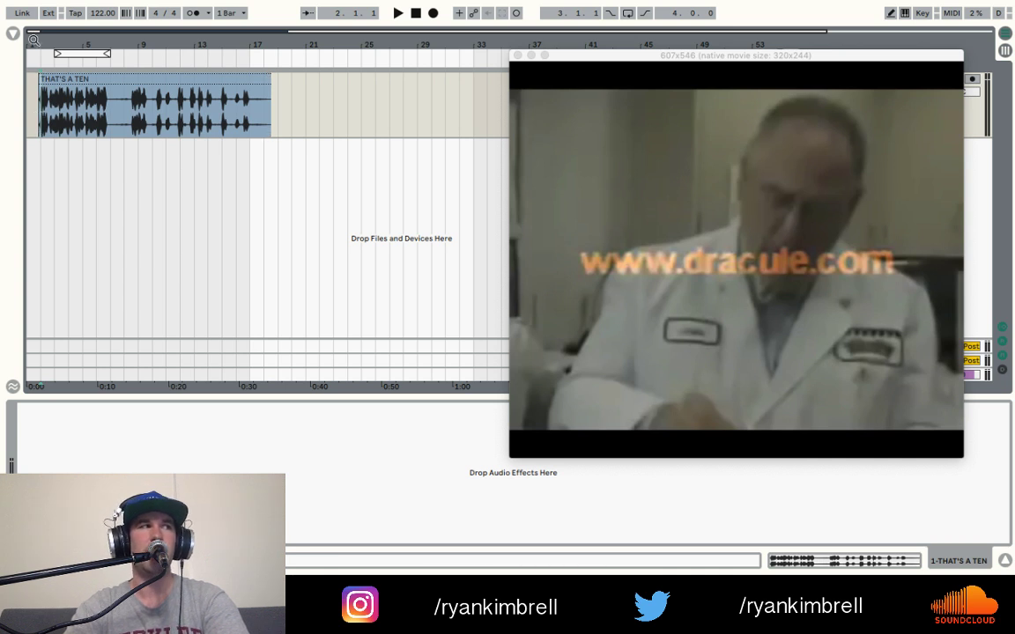
key("z")
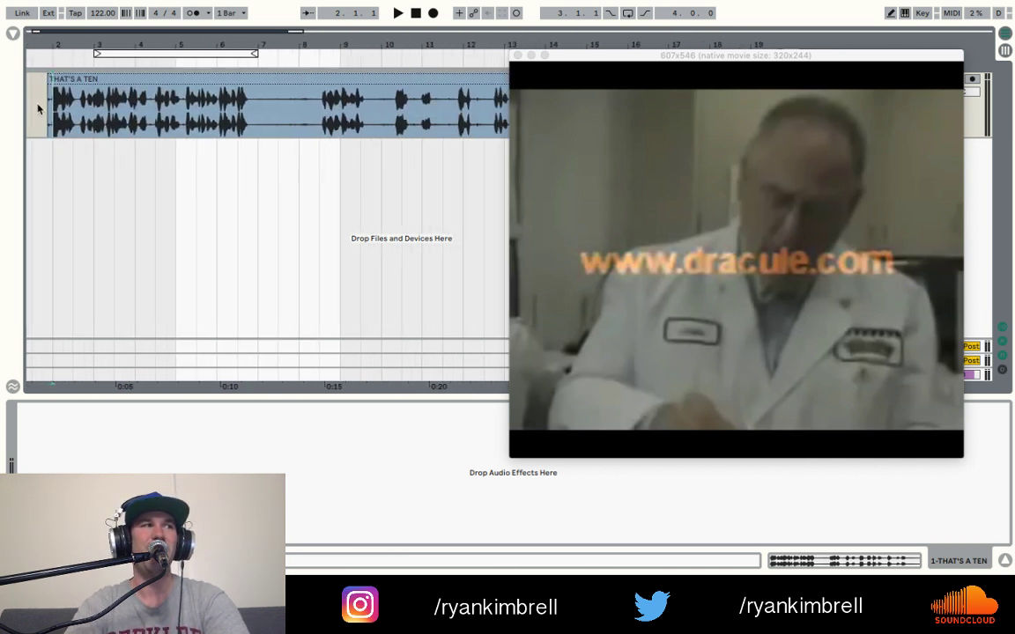
left_click(41, 109)
key("space")
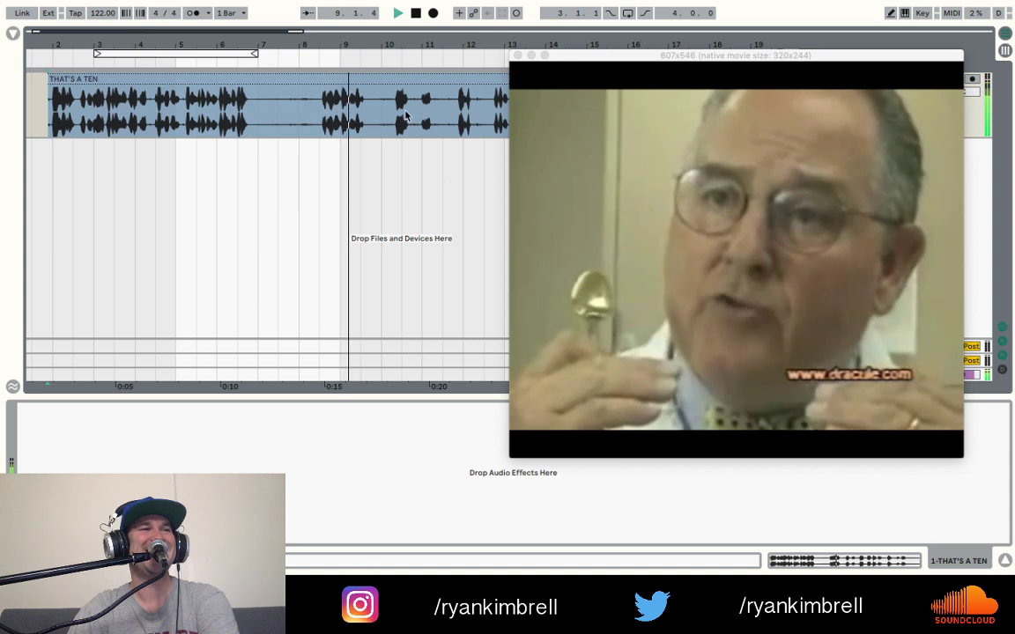
left_click_drag(252, 51, 251, 41)
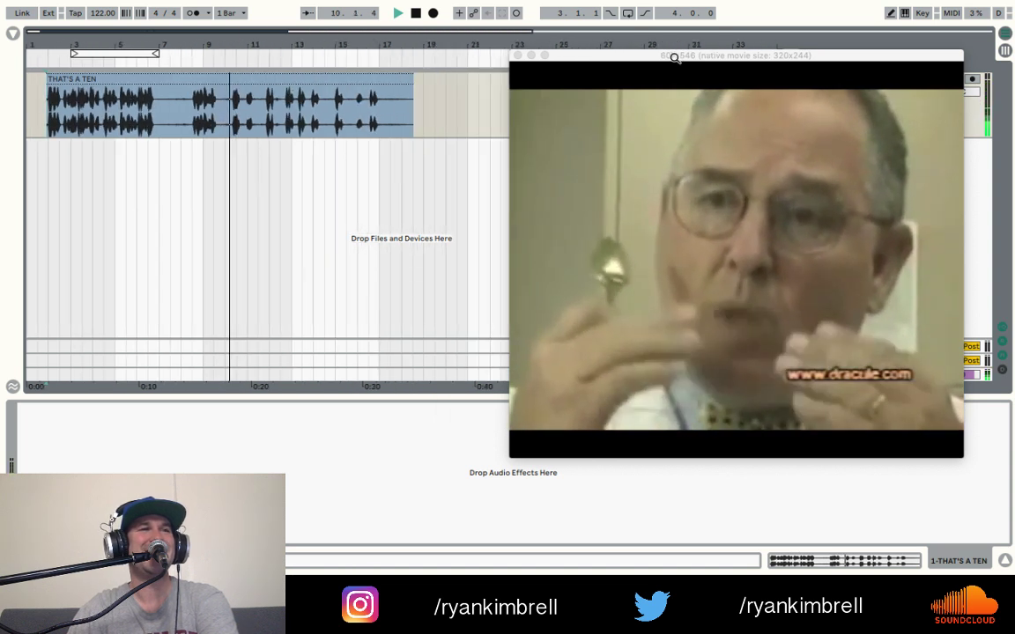
left_click_drag(670, 55, 525, 54)
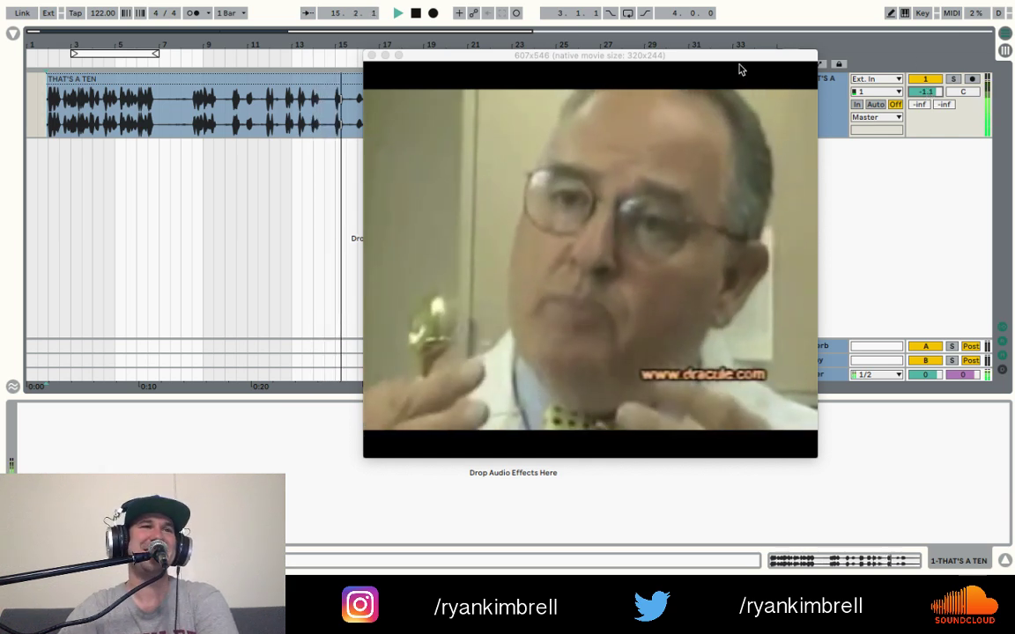
left_click_drag(742, 64, 747, 132)
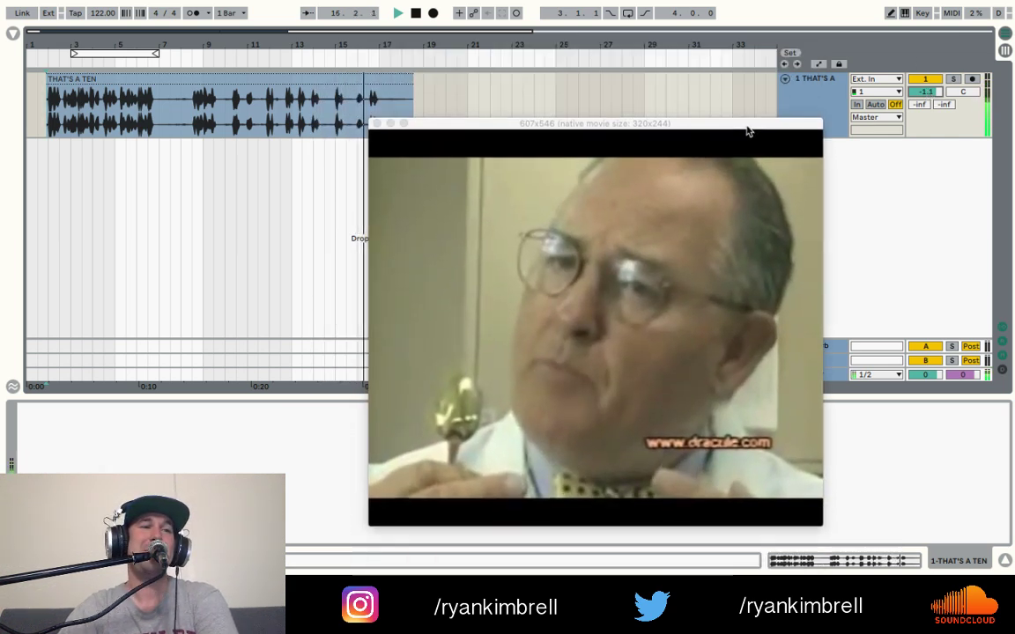
key("space")
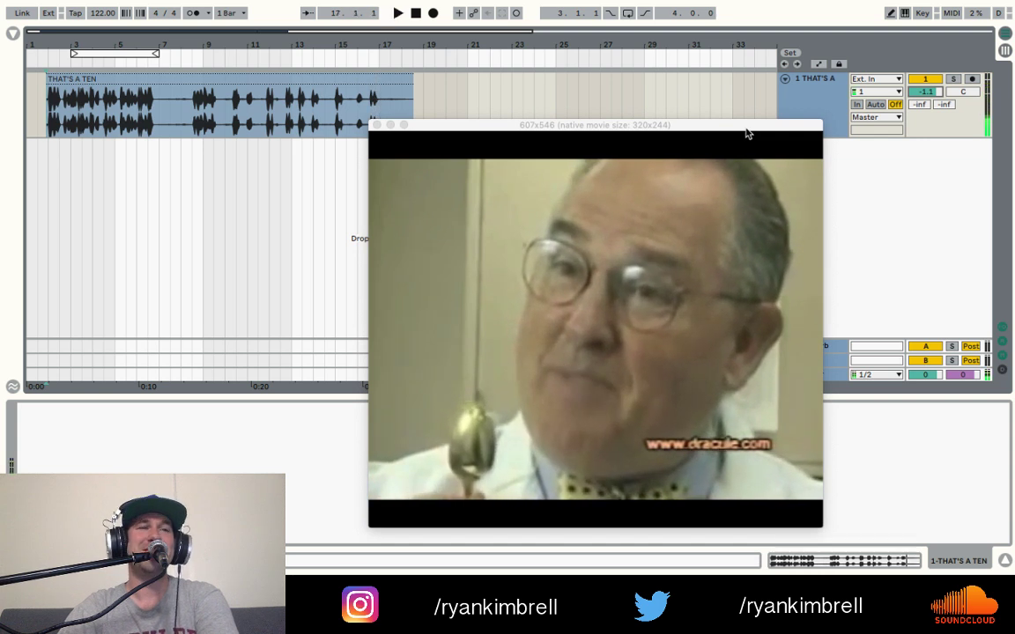
- Close the video window and lower the volume of the THAT'S A TEN track to -6.8 dB
left_click(376, 125)
left_click_drag(936, 95, 936, 124)
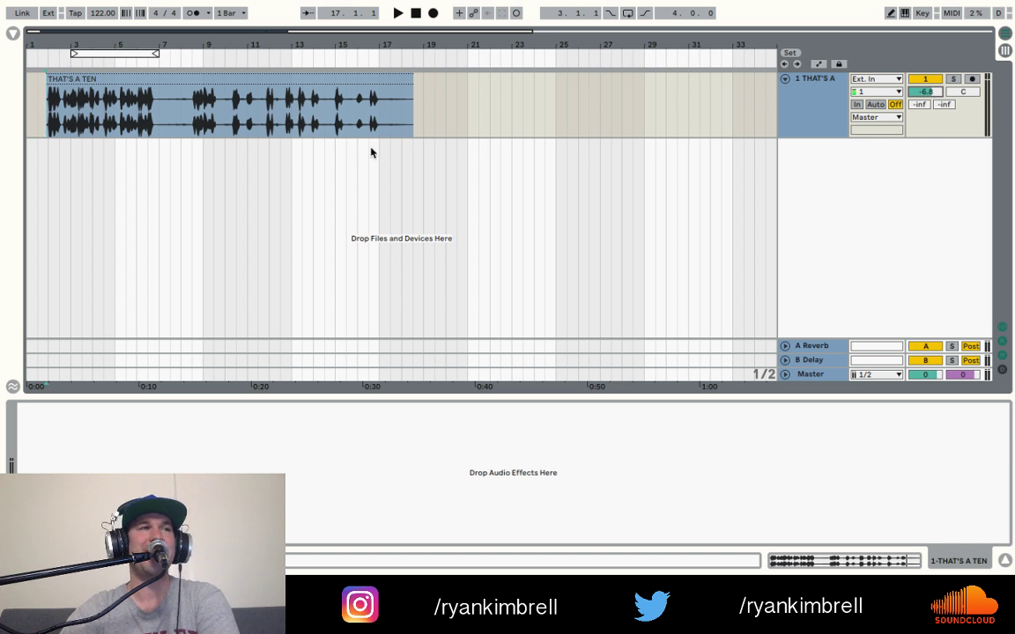
- Play the end of the THAT'S A TEN clip from bar 16 and stop playback
left_click(358, 128)
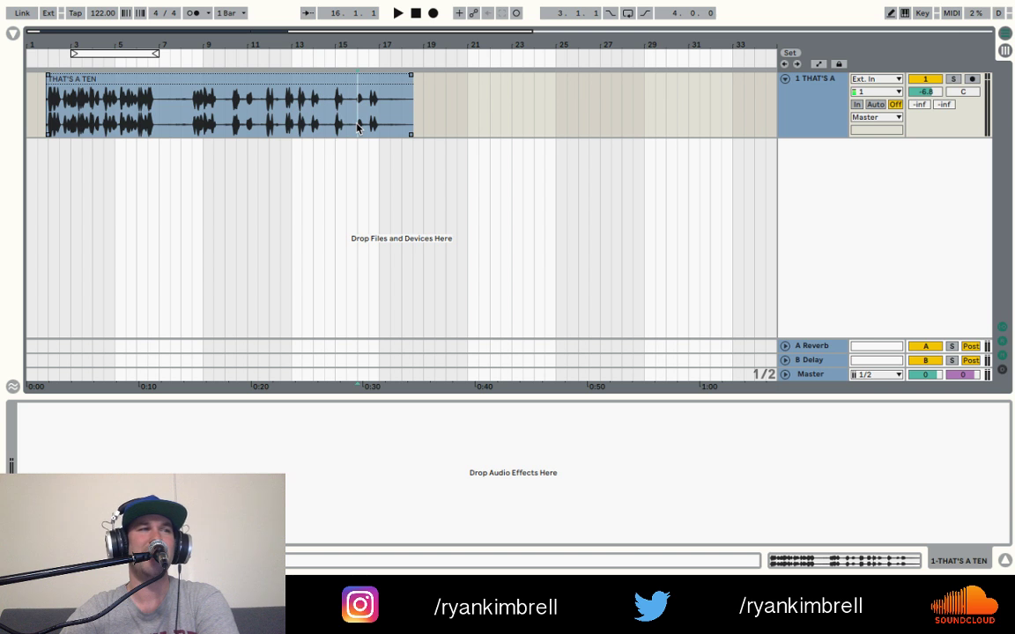
key("space")
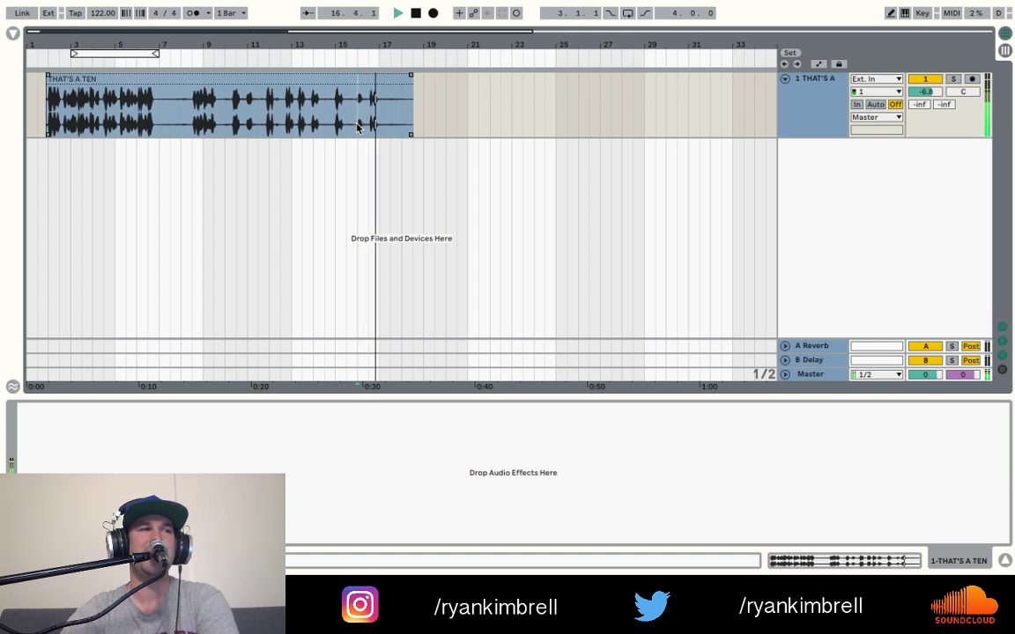
key("space")
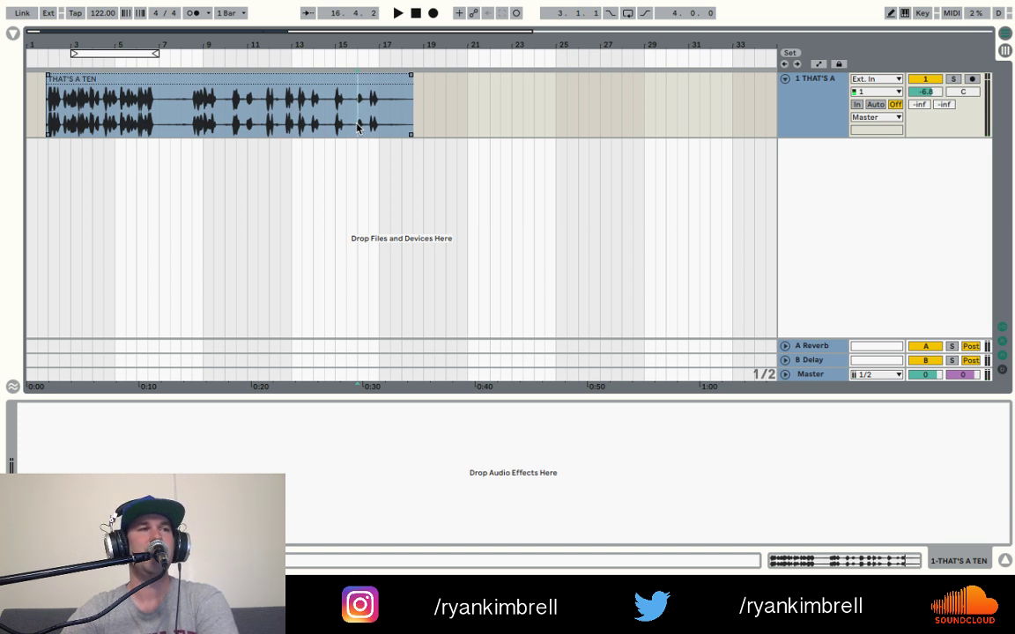
- Play the last part of the THAT'S A TEN clip from bar 15 with the video window shown
left_click(58, 106)
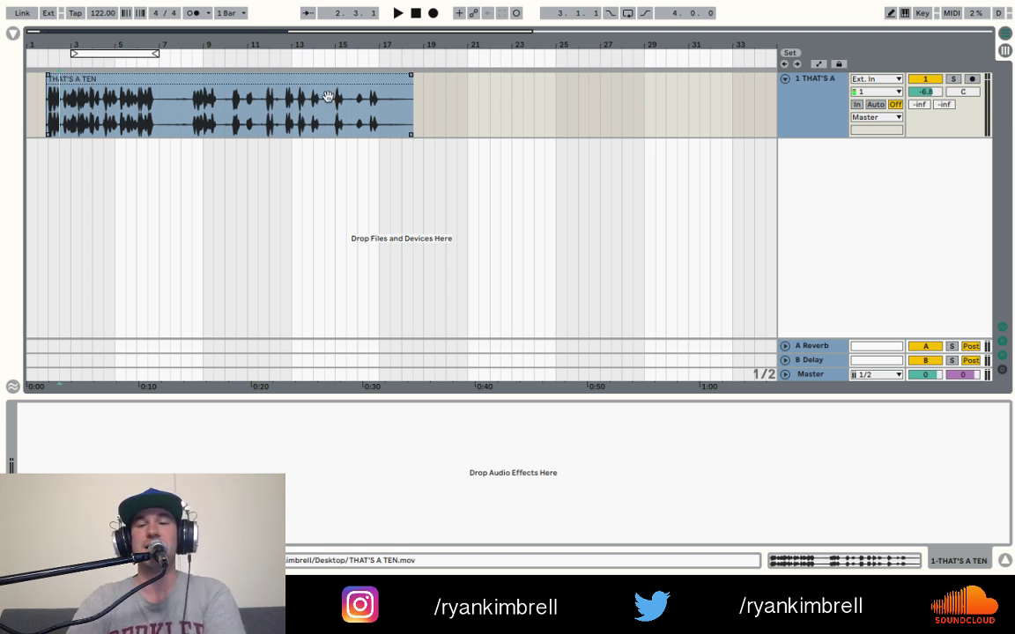
left_click(380, 118)
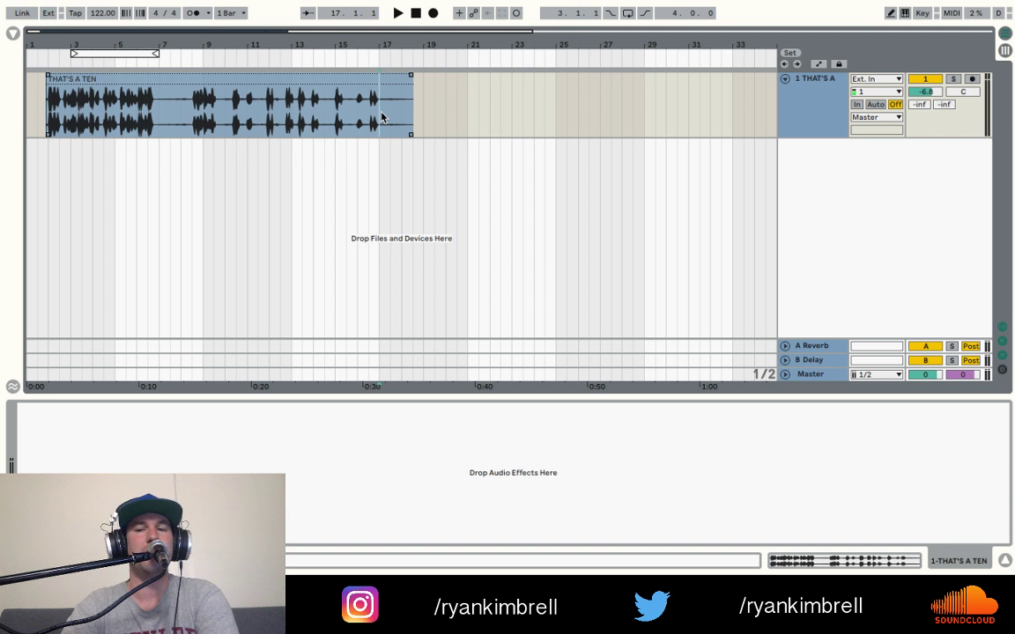
left_click(339, 115)
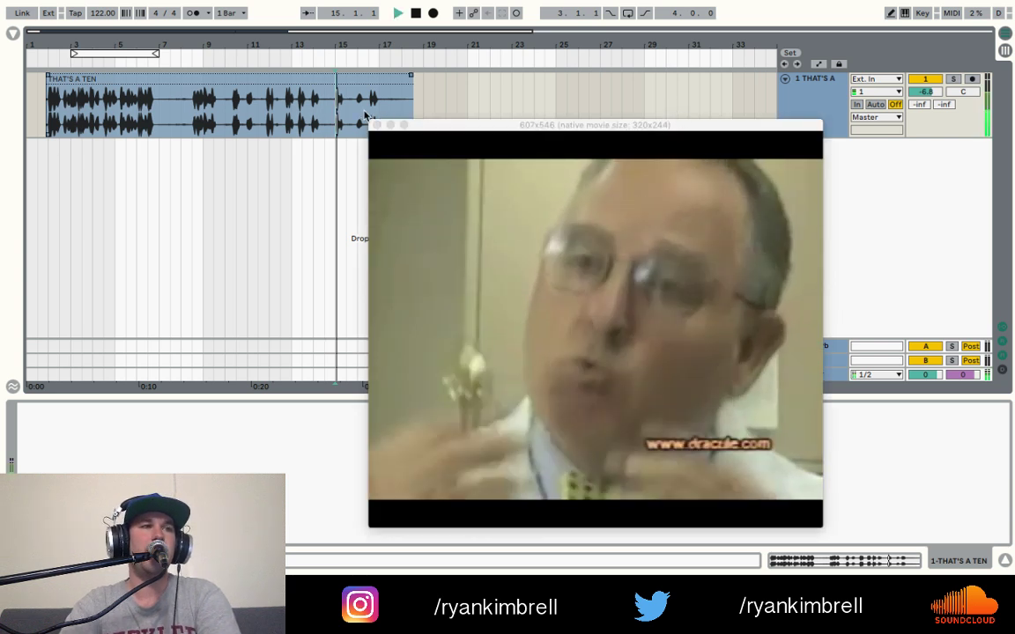
key("space")
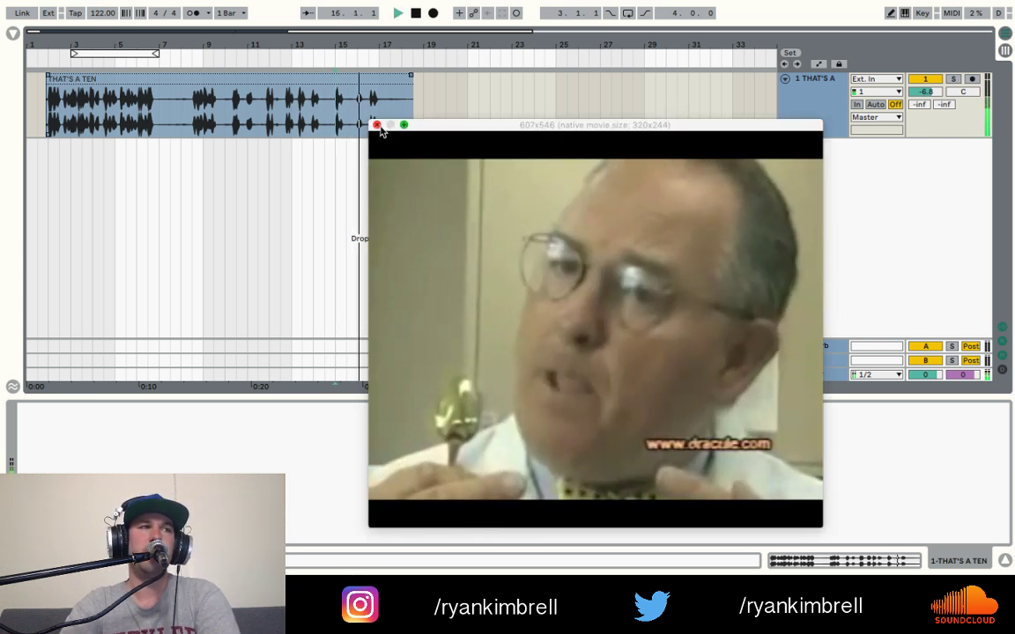
key("space")
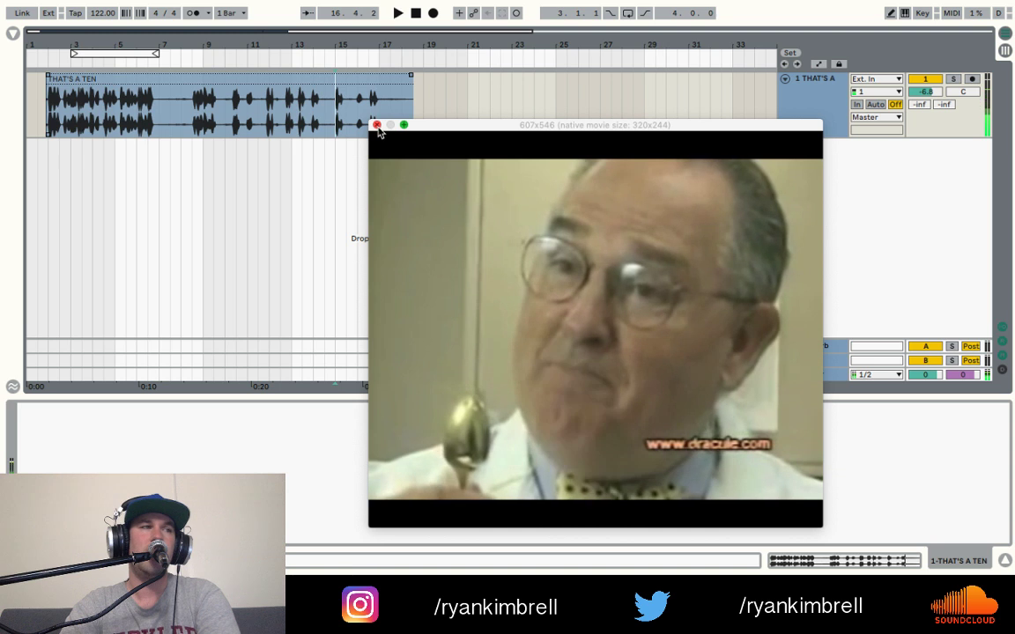
- Examine the three audio project folders and the That's A Ten MIDI 120bpm.alc clip in the That's A Ten folder
left_click(12, 33)
scroll(50, 277, "down", 3)
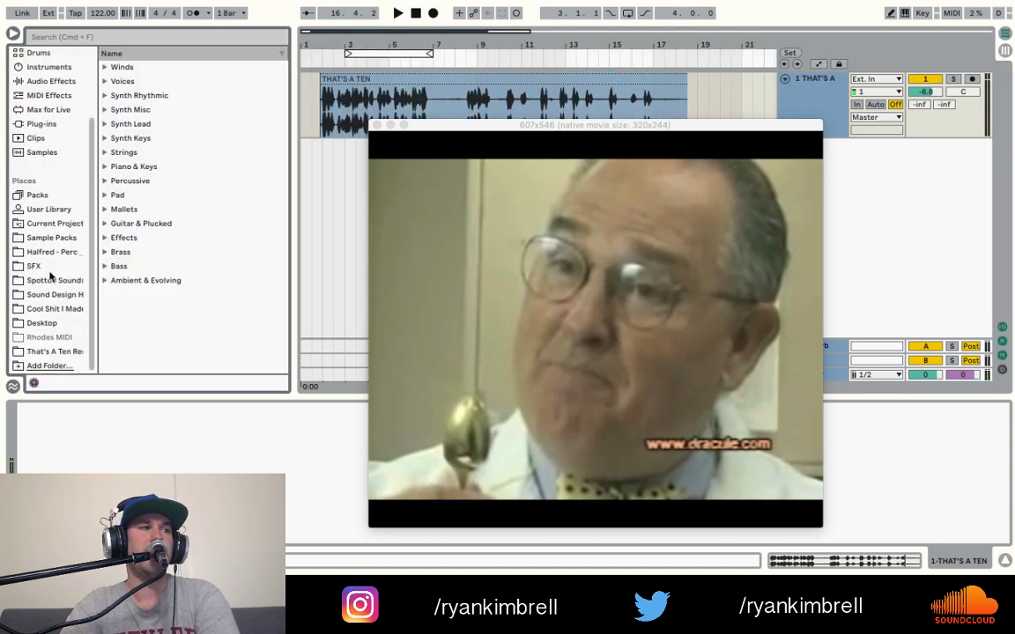
left_click(66, 352)
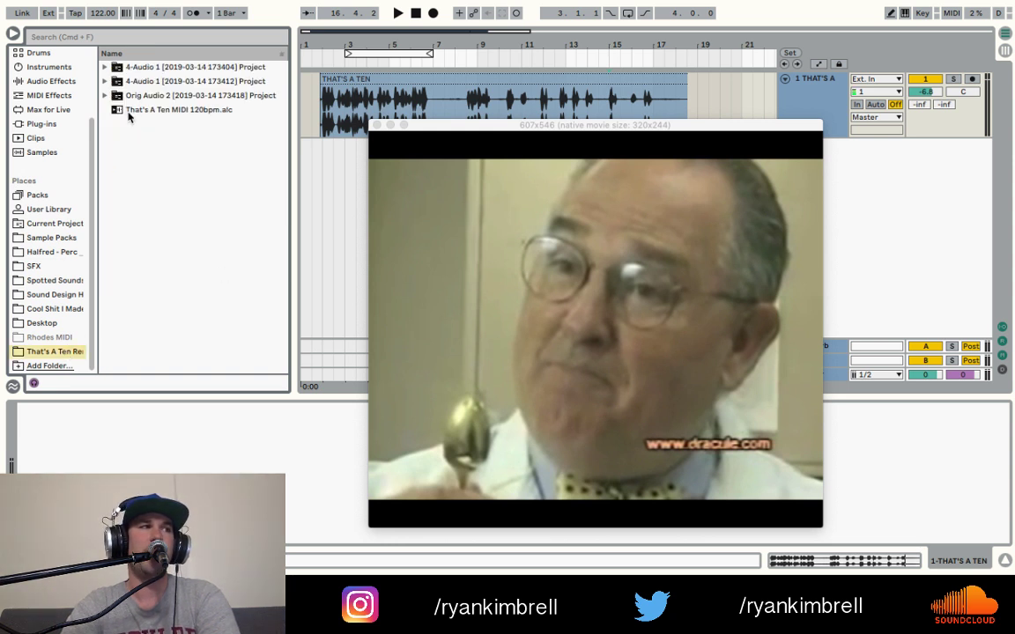
left_click(105, 94)
left_click(105, 81)
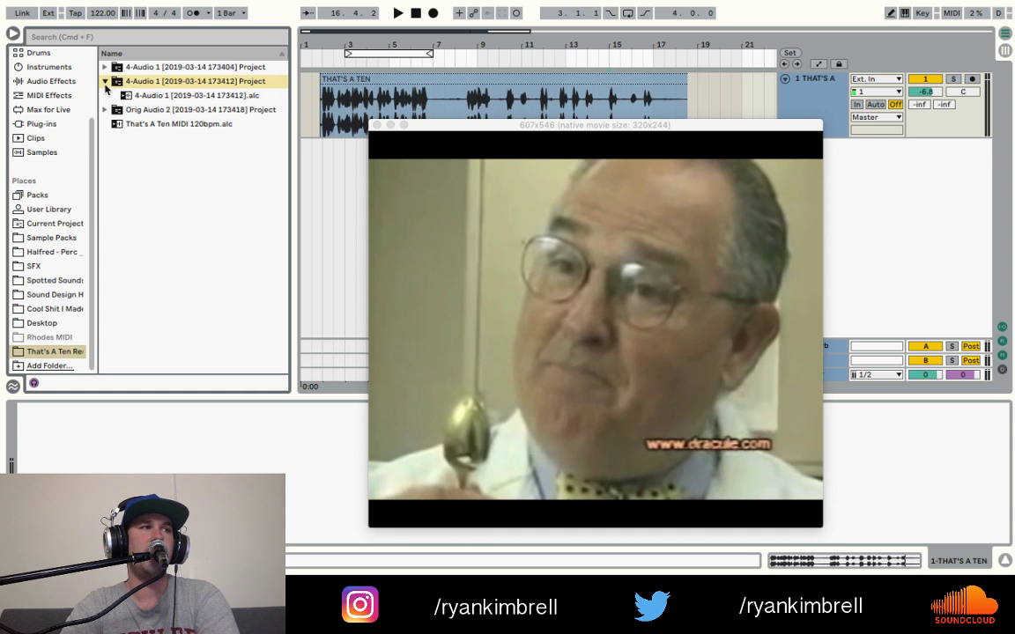
left_click(105, 67)
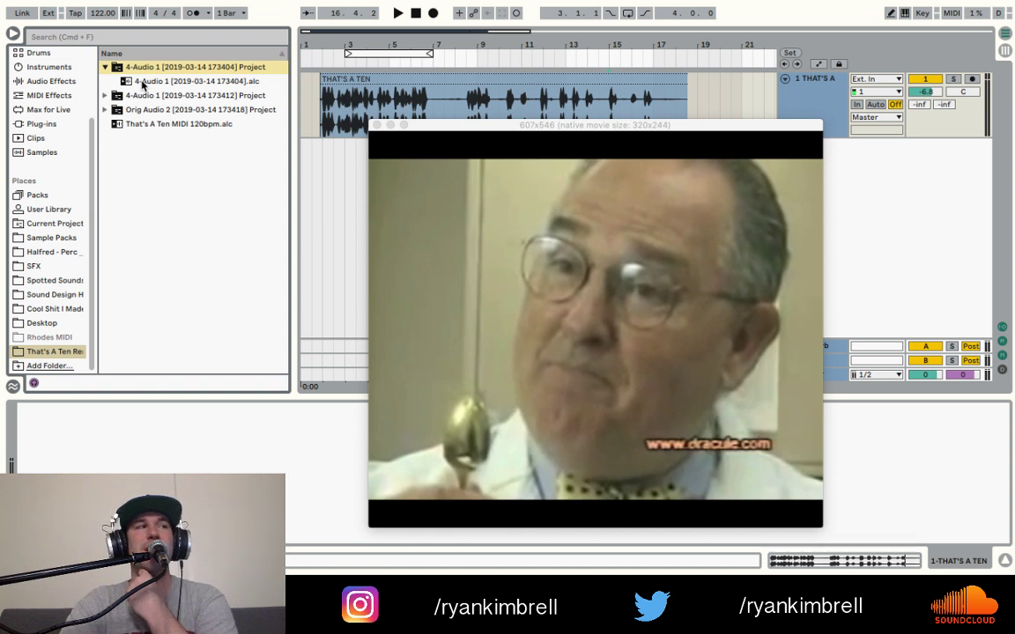
left_click(103, 108)
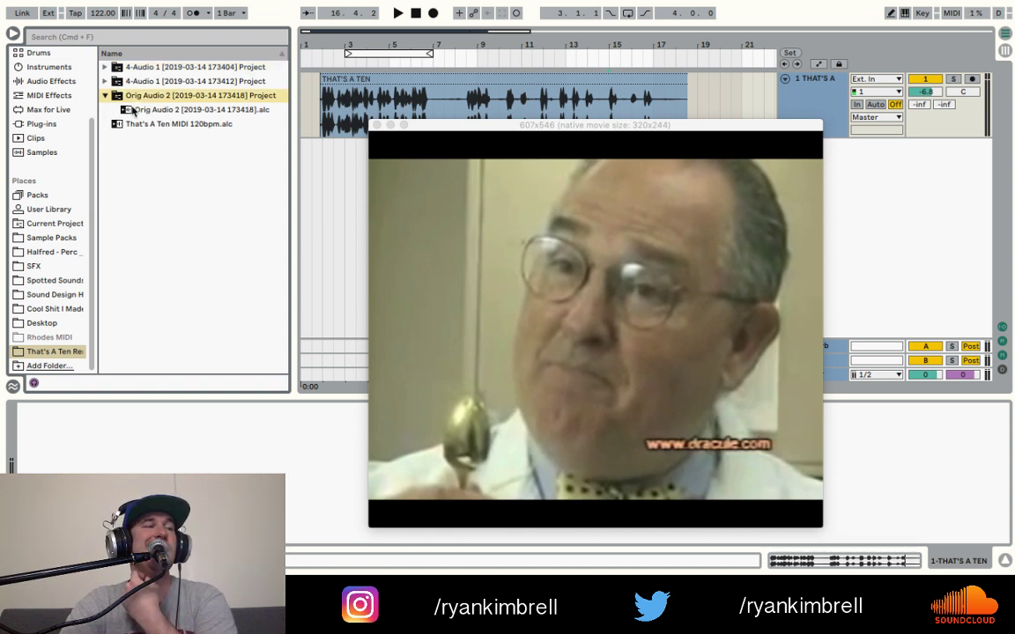
left_click(123, 123)
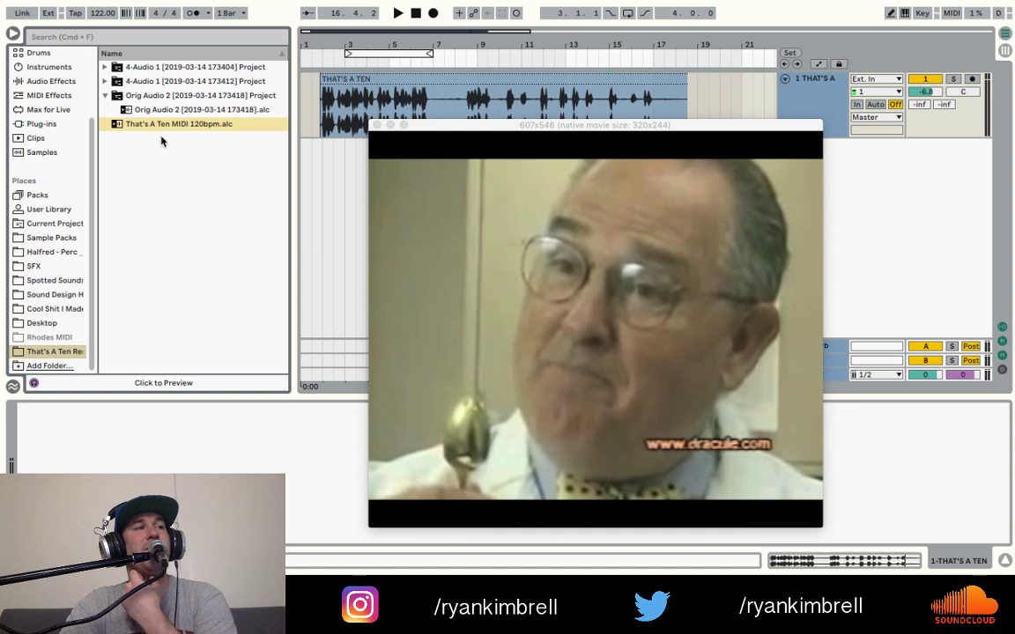
- Place the insert marker at the clip's start in bar 2, hide the browser and close the video window
left_click(320, 106)
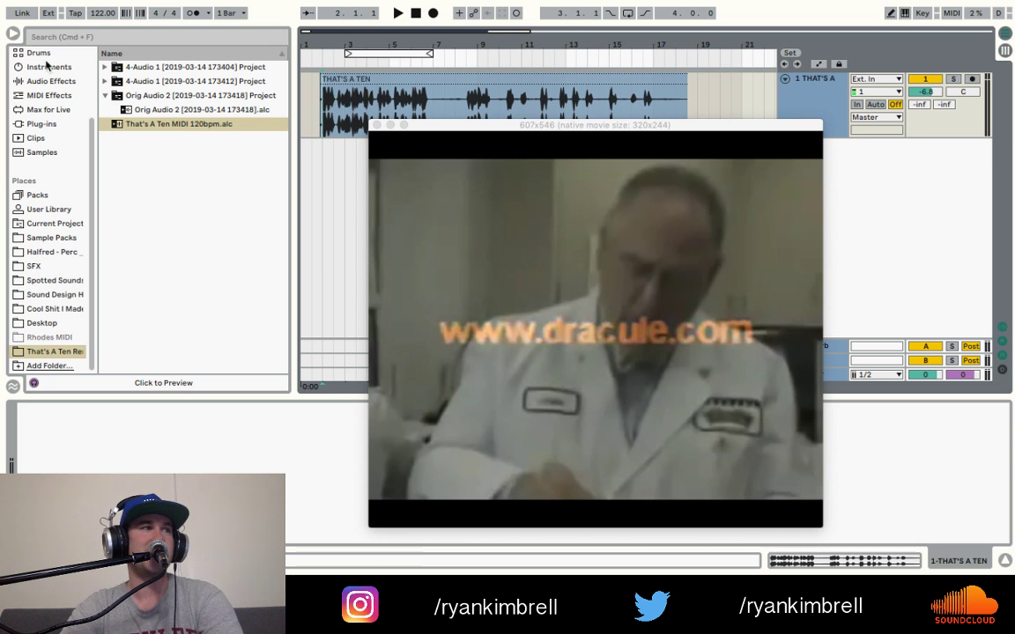
left_click(16, 35)
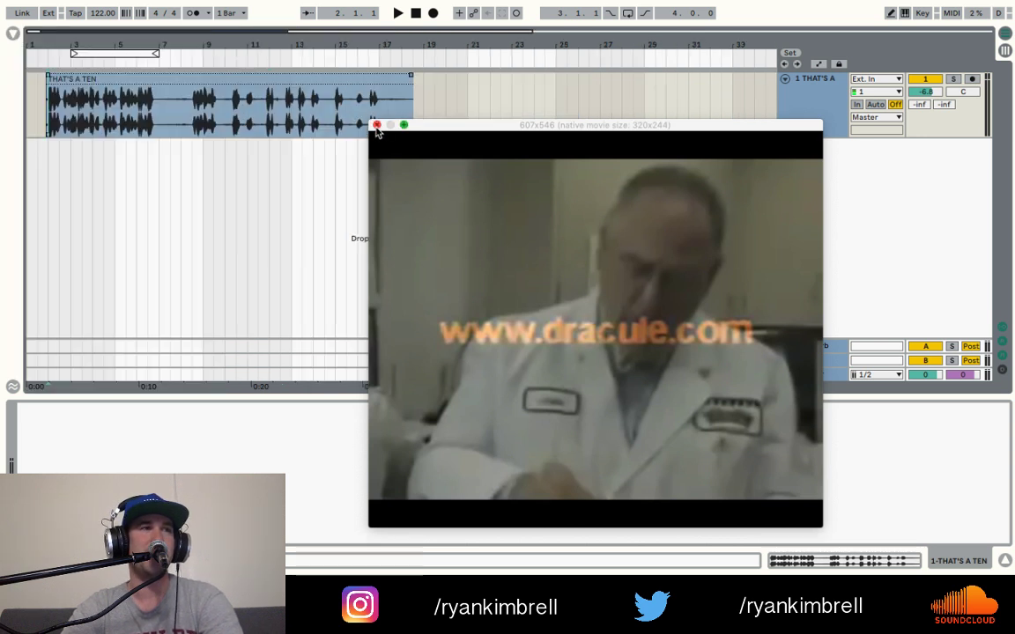
left_click_drag(464, 130, 598, 45)
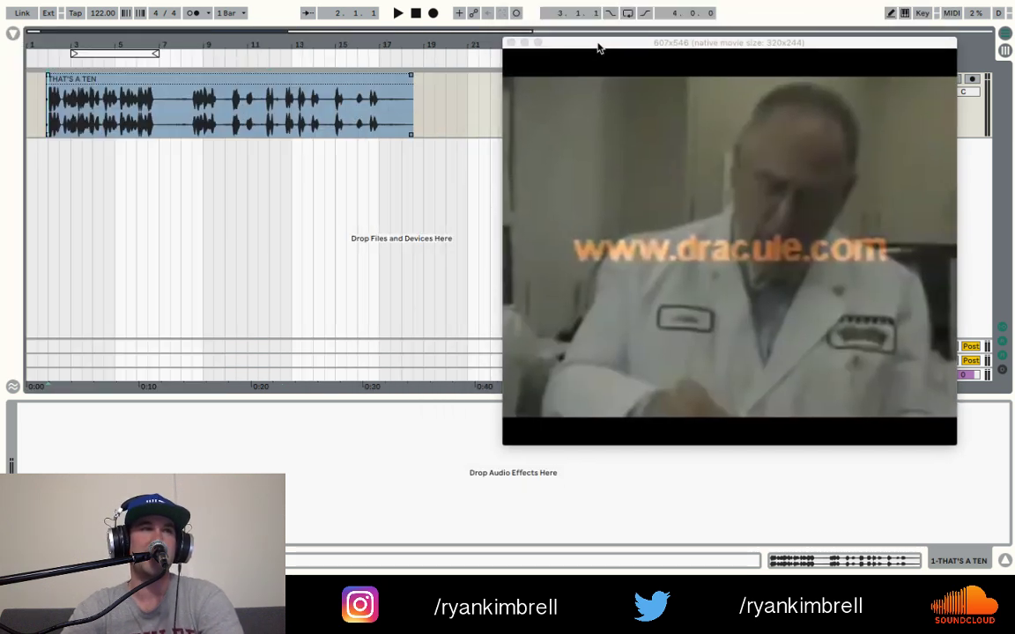
left_click(511, 44)
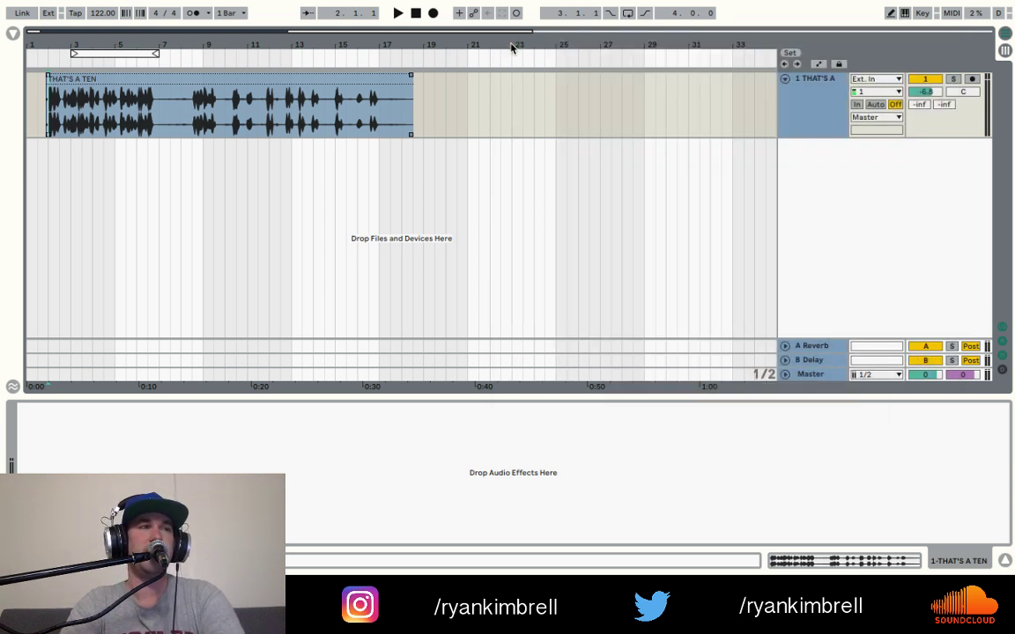
- Split the one-bar section from bar 16 to bar 17 out of the THAT'S A TEN clip
left_click(355, 121)
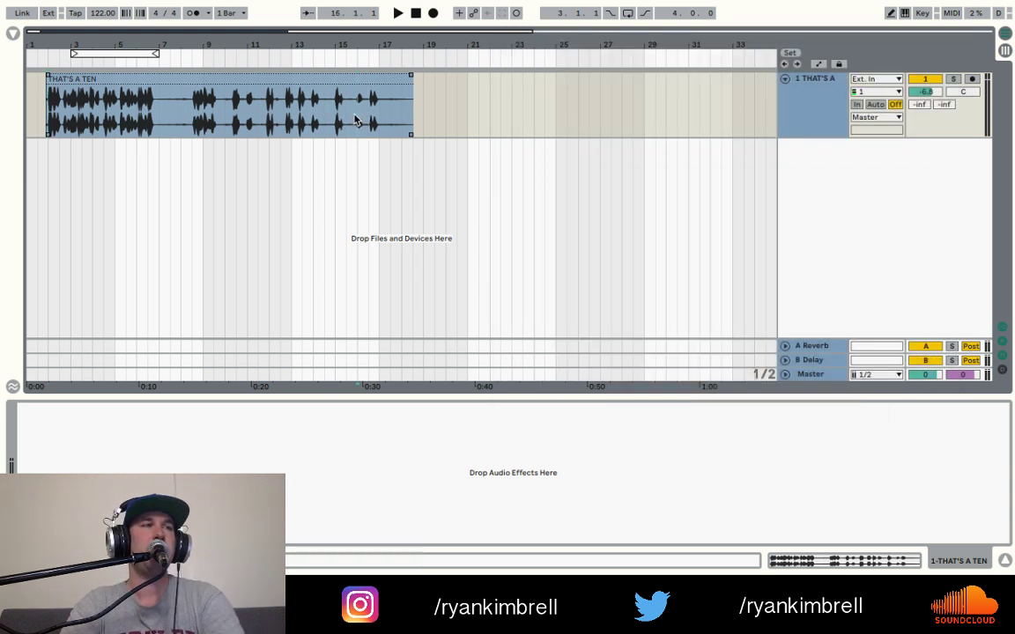
left_click_drag(357, 120, 390, 117)
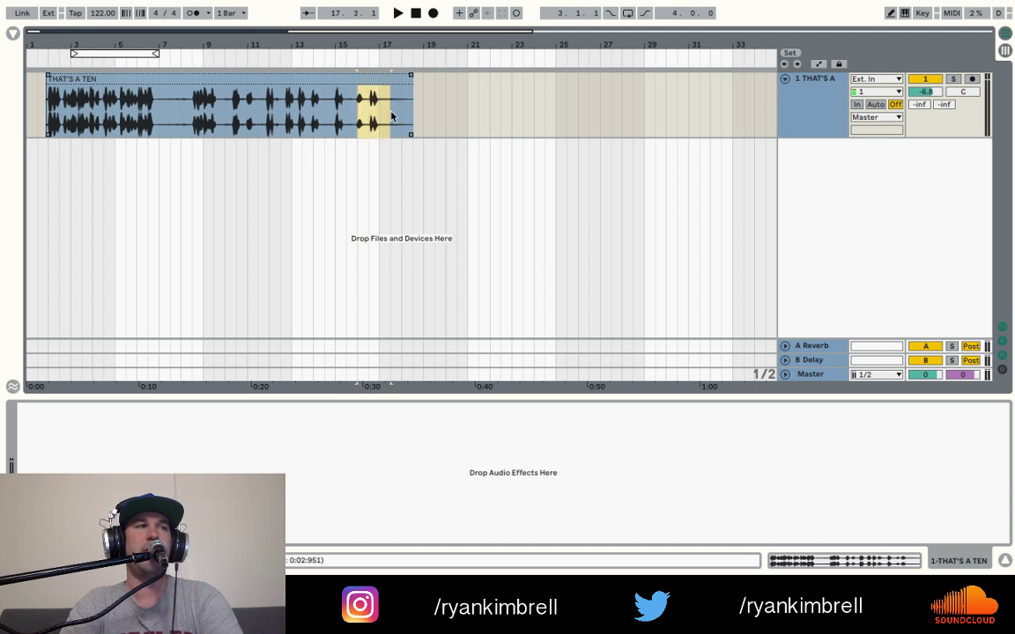
left_click(324, 79)
left_click(829, 106)
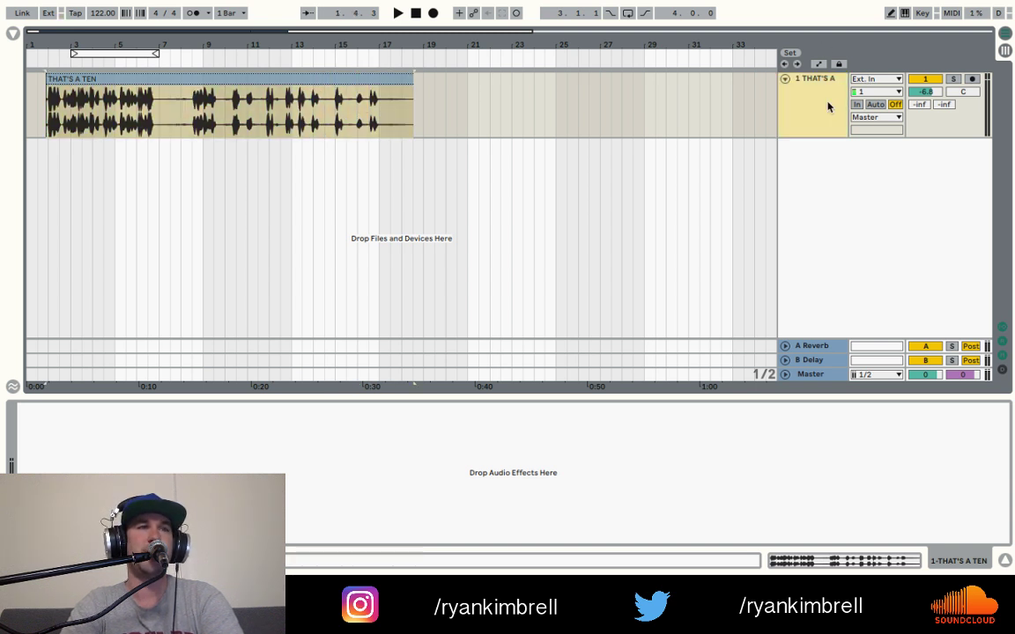
left_click(314, 85)
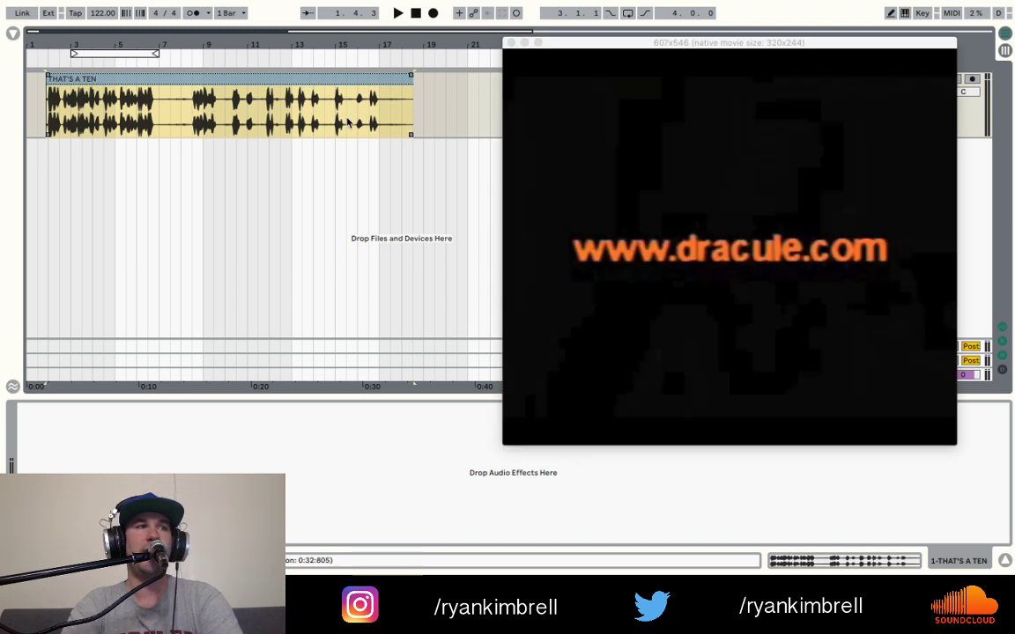
left_click(368, 122)
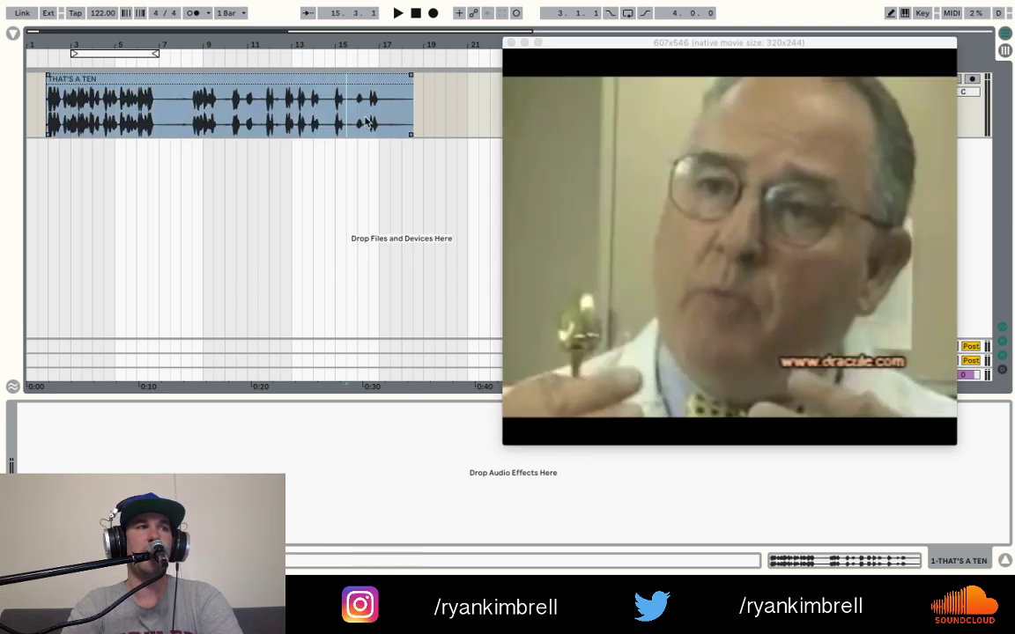
left_click_drag(357, 121, 380, 122)
key("super+e")
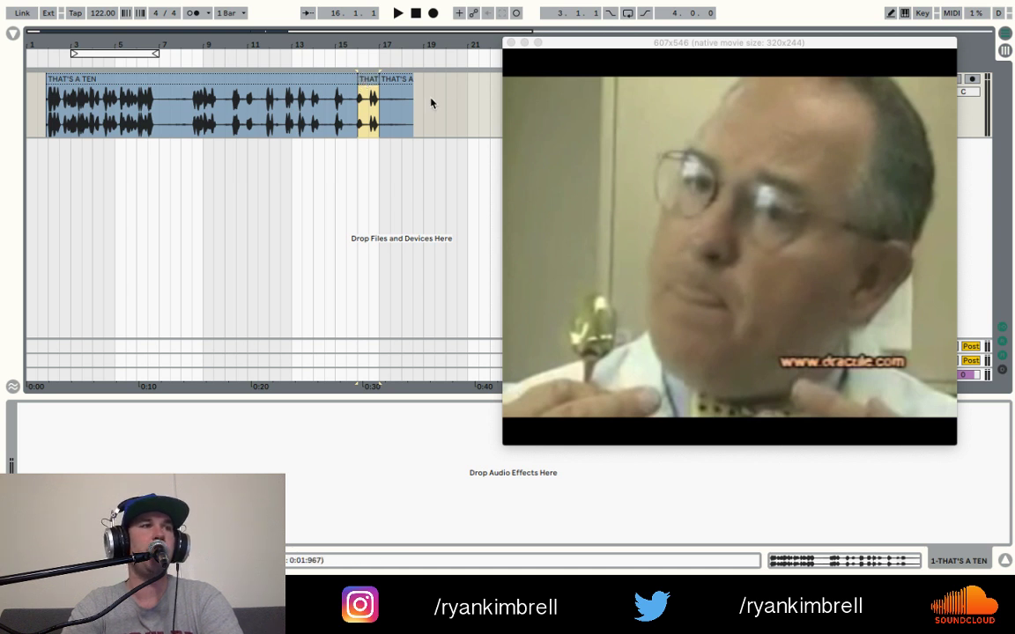
- Copy the one-bar section from bar 16 to bar 19 and duplicate the copy three times in a row
left_click_drag(369, 79, 433, 81)
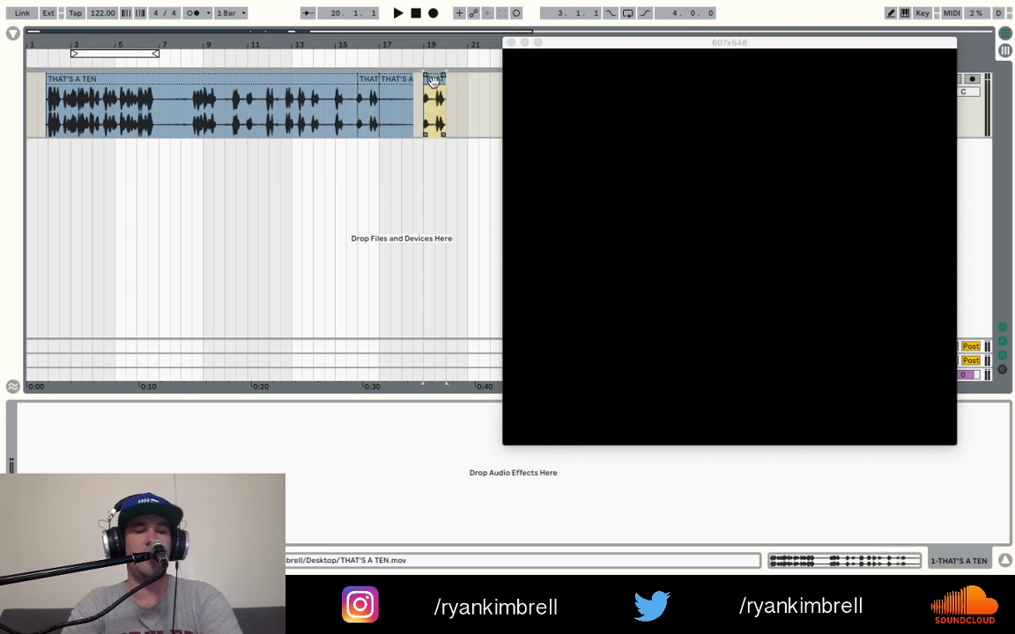
key("super+d")
key("super+d")
key("super+d")
- Play the repeated one-bar copies from bar 19, stop playback and close the video window
left_click(434, 80)
key("space")
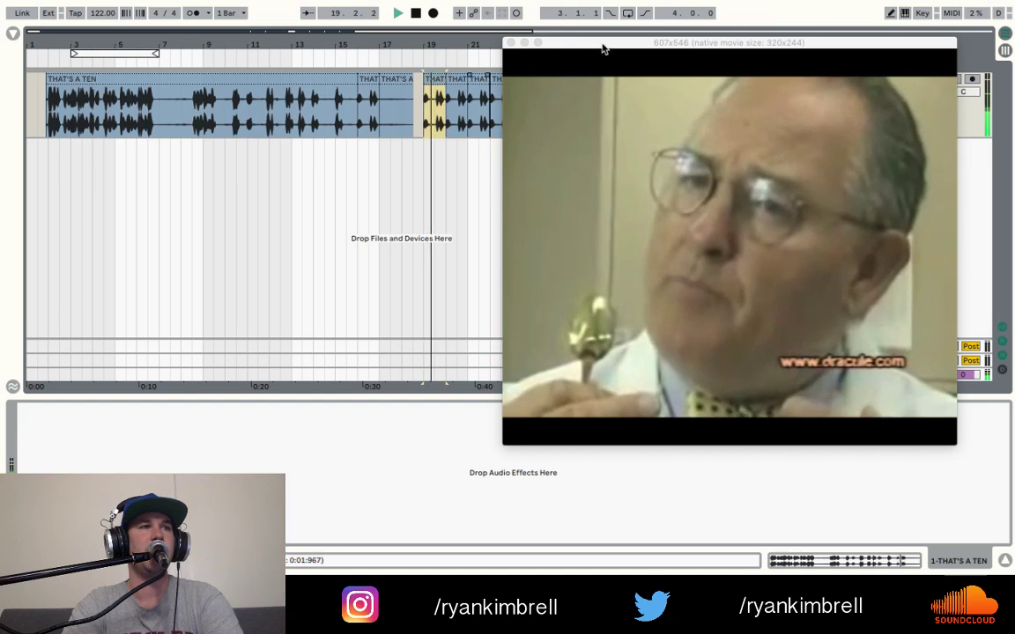
left_click_drag(602, 49, 633, 49)
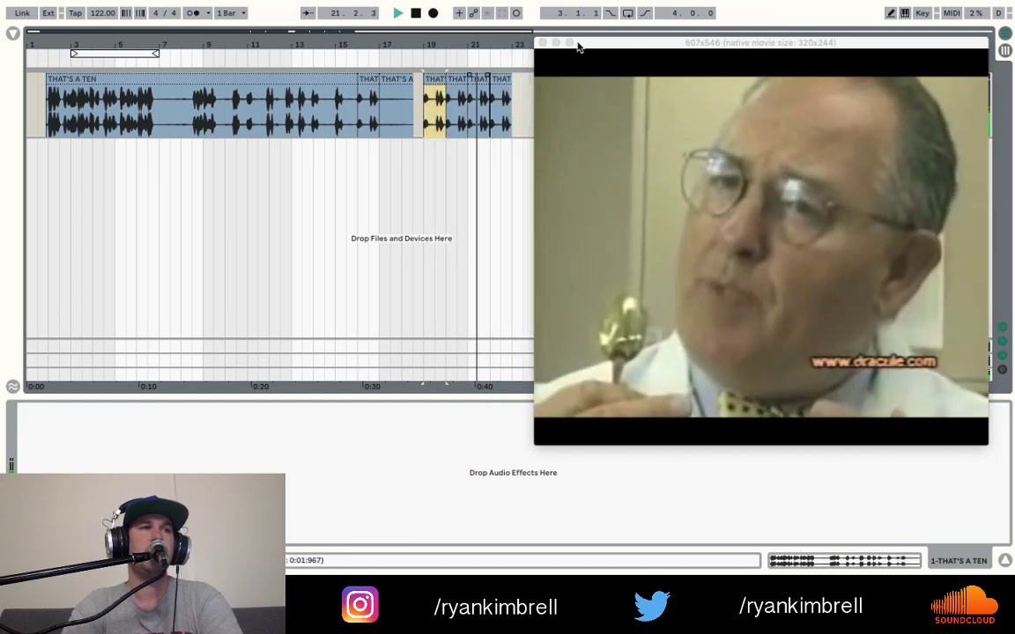
key("space")
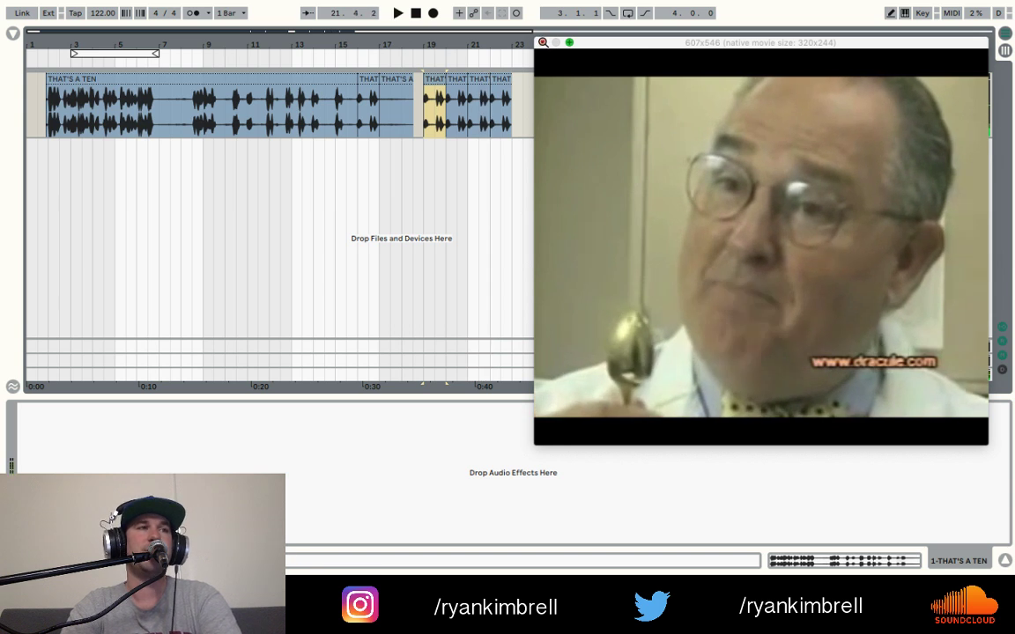
left_click(544, 42)
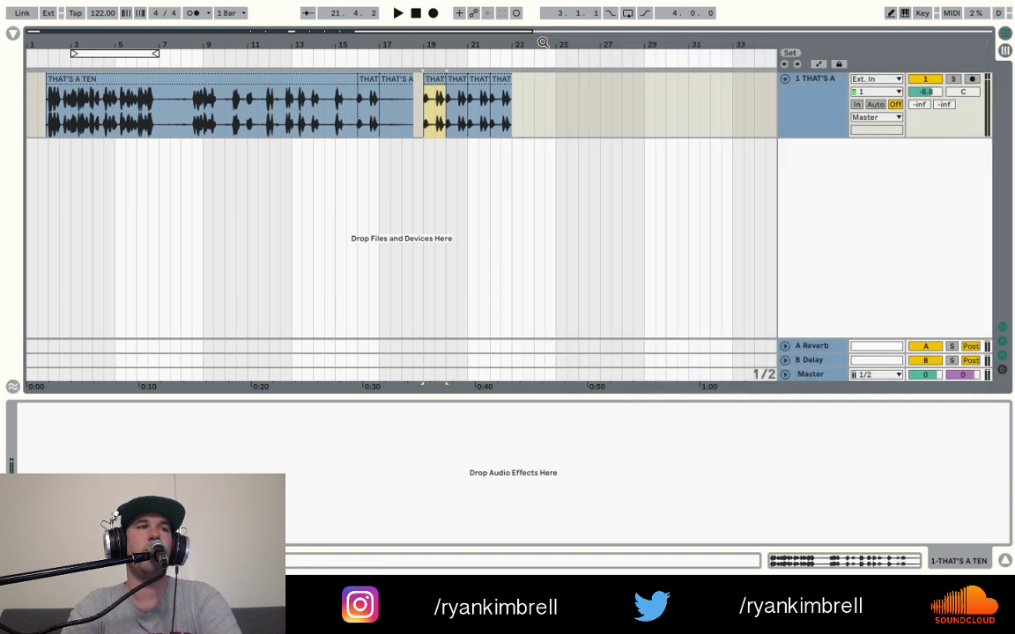
- Delete the four one-bar copies between bars 19 and 23
left_click(502, 79)
left_click(434, 80, "shift")
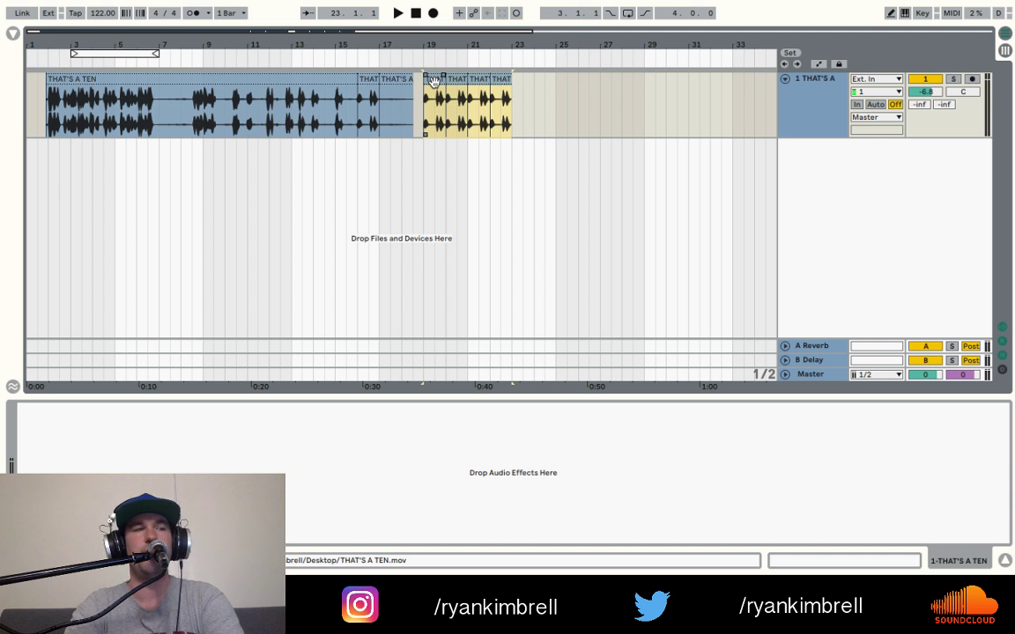
key("Delete")
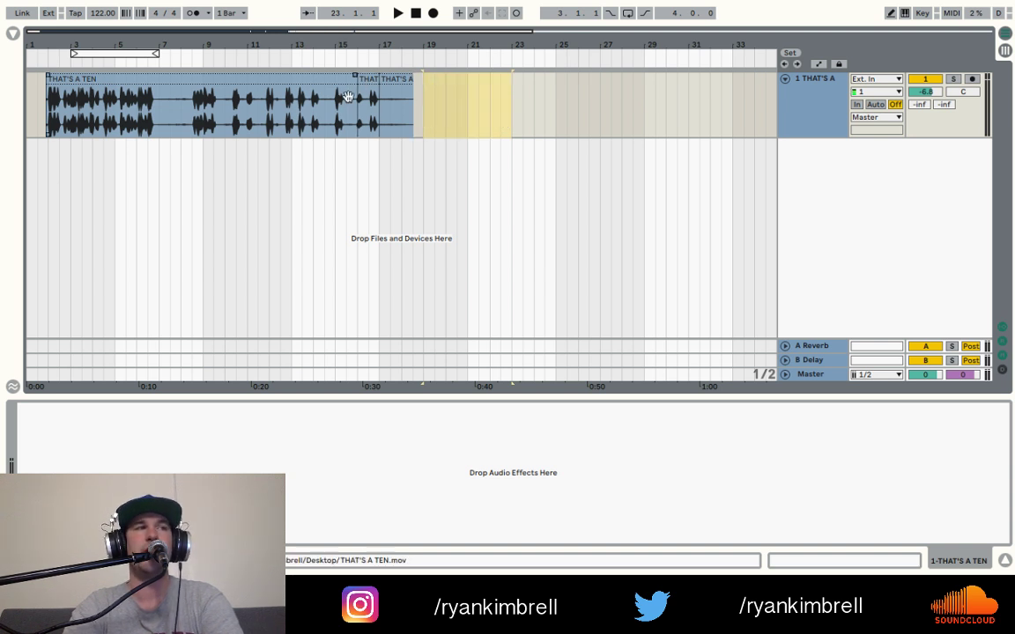
left_click(398, 80)
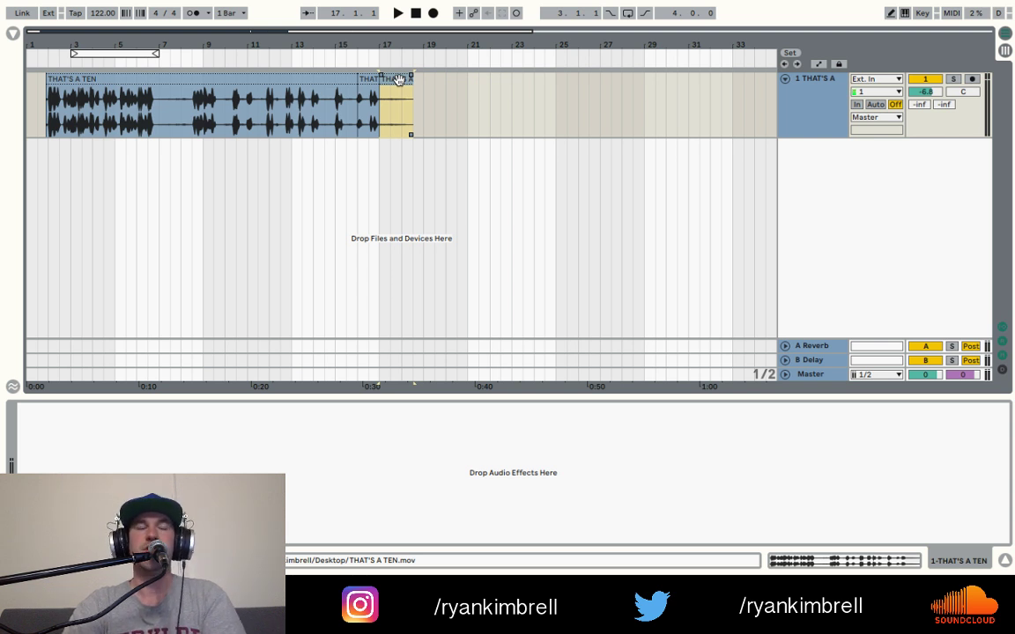
left_click_drag(398, 80, 366, 84)
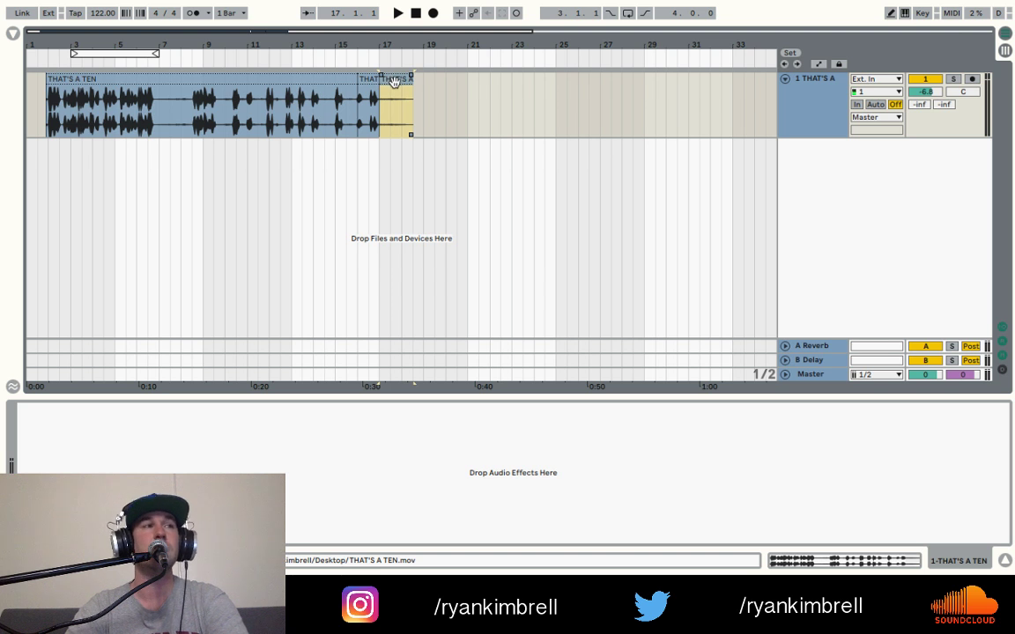
left_click(291, 79)
left_click(397, 81, "shift")
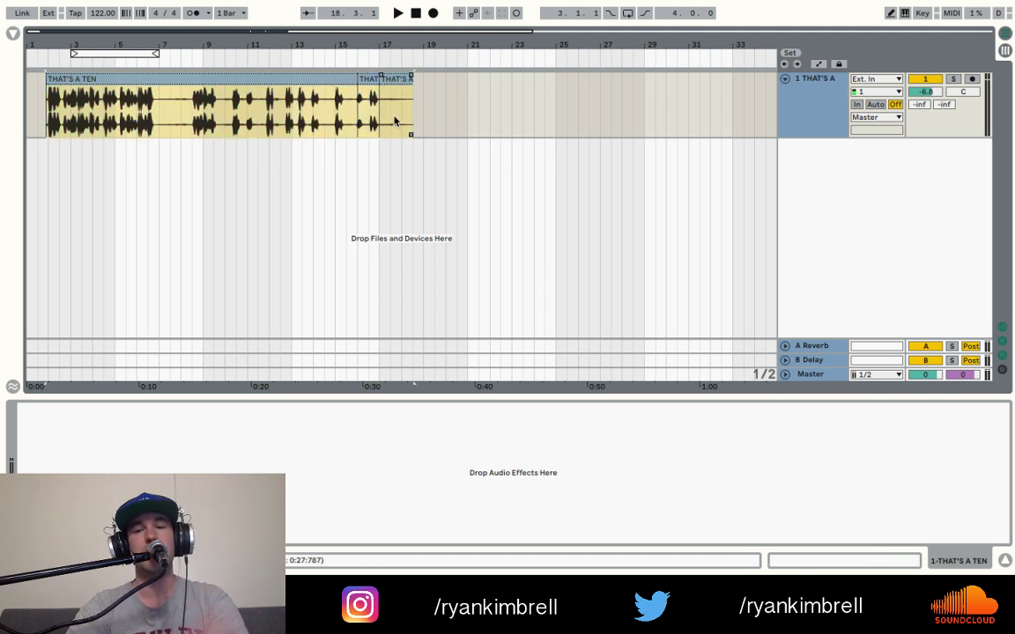
- Play the one-bar section of the THAT'S A TEN track at bar 16 and stop playback
left_click(294, 105)
key("space")
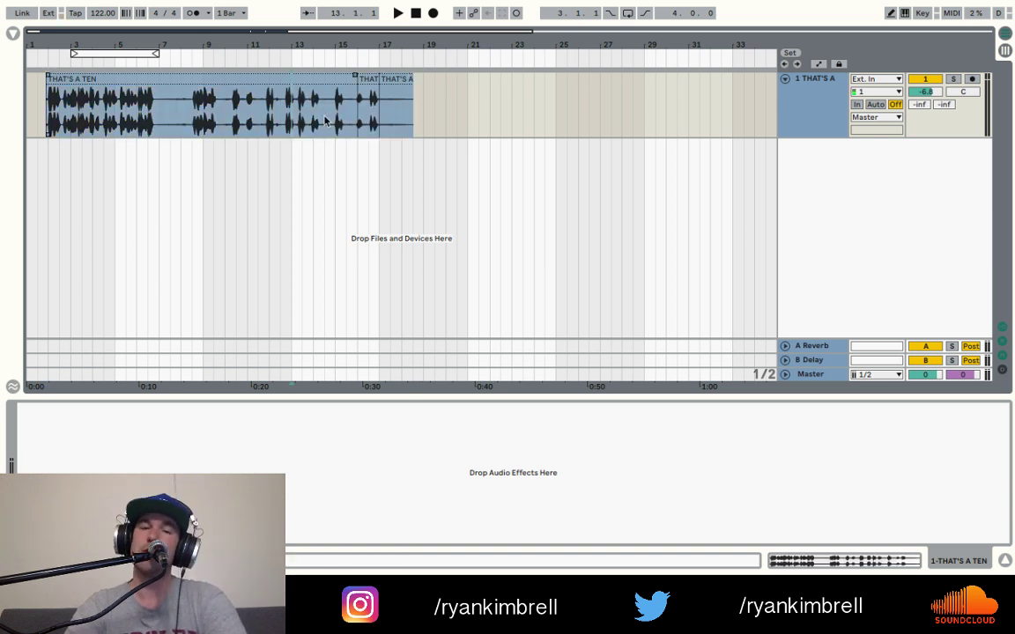
left_click(364, 79)
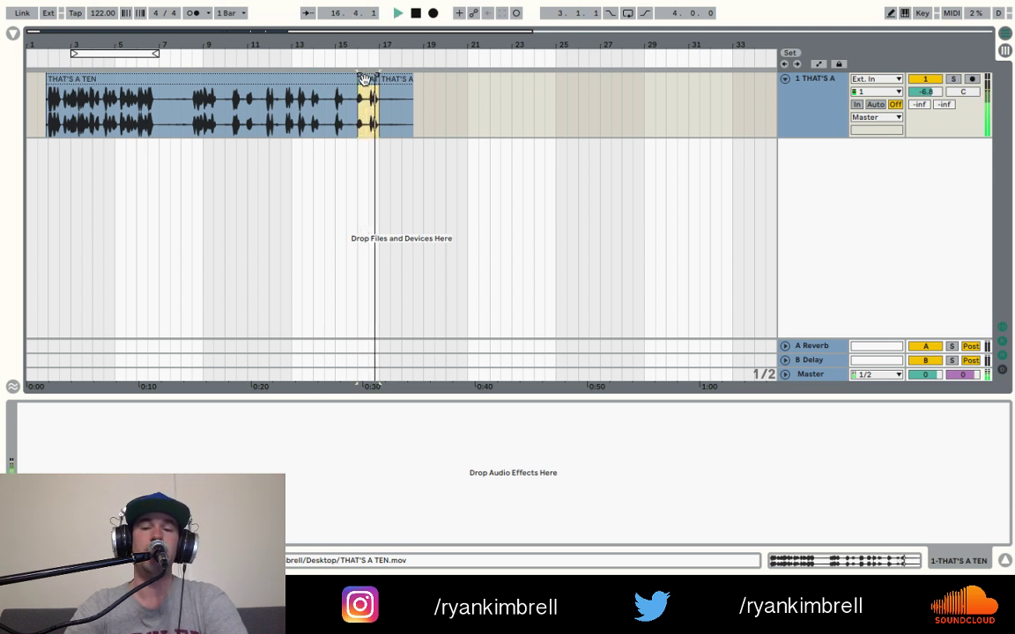
key("space")
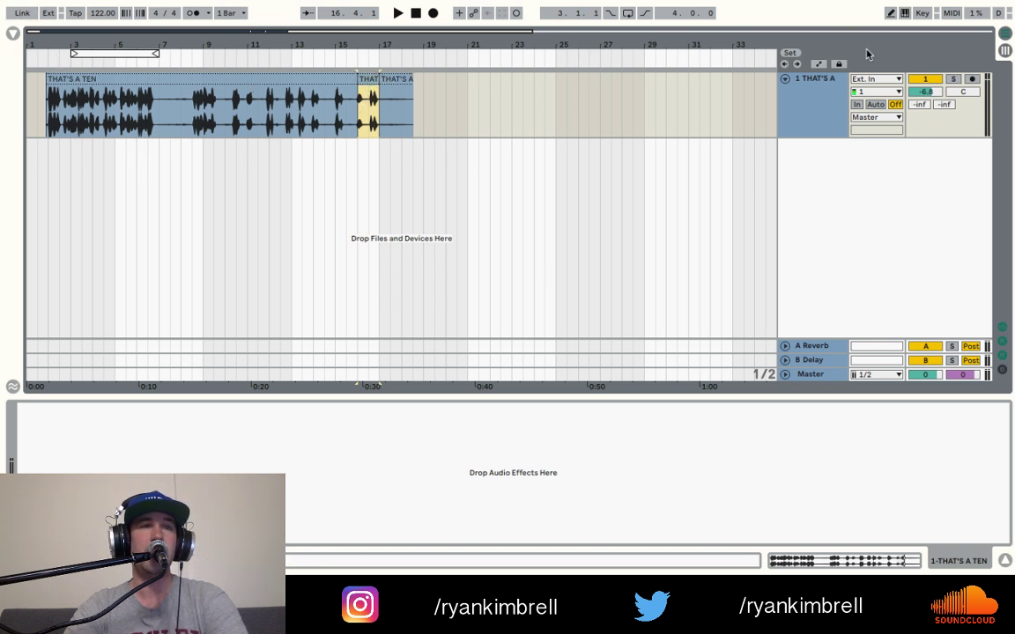
left_click(785, 78)
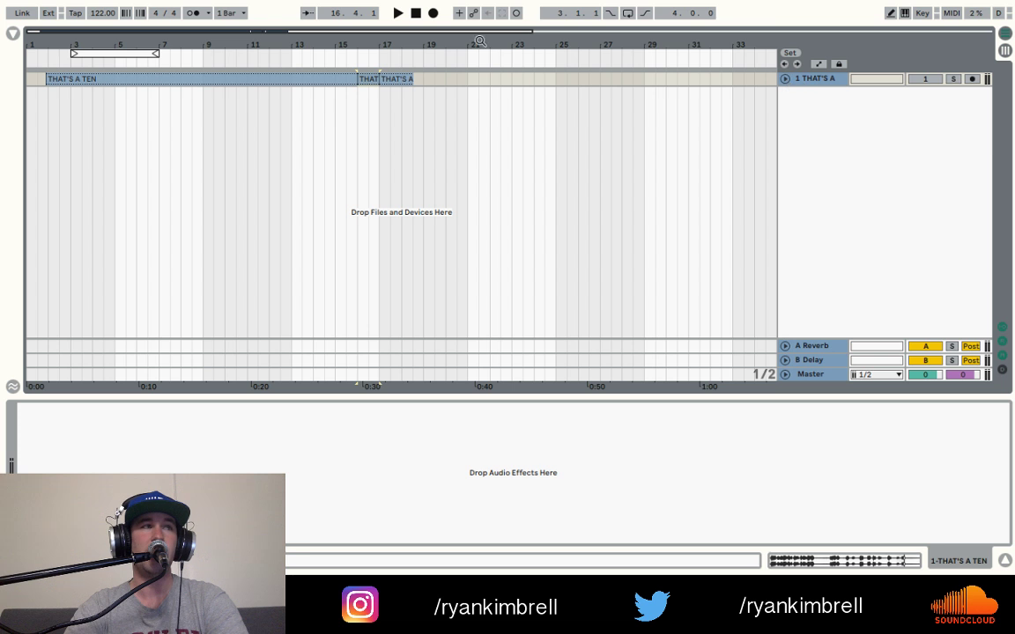
left_click(13, 33)
left_click(132, 108)
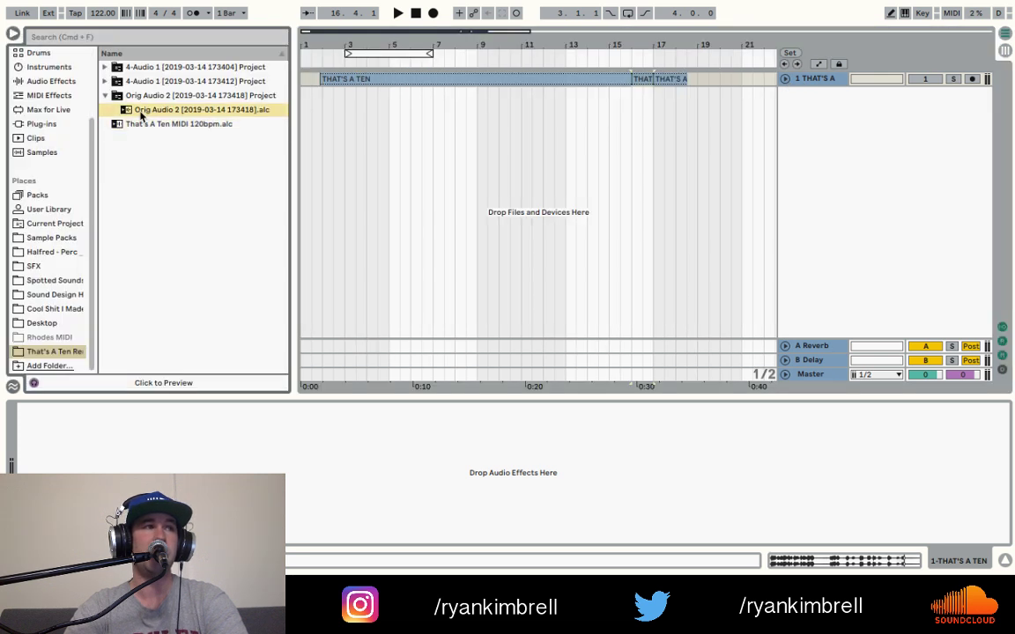
left_click_drag(130, 109, 453, 152)
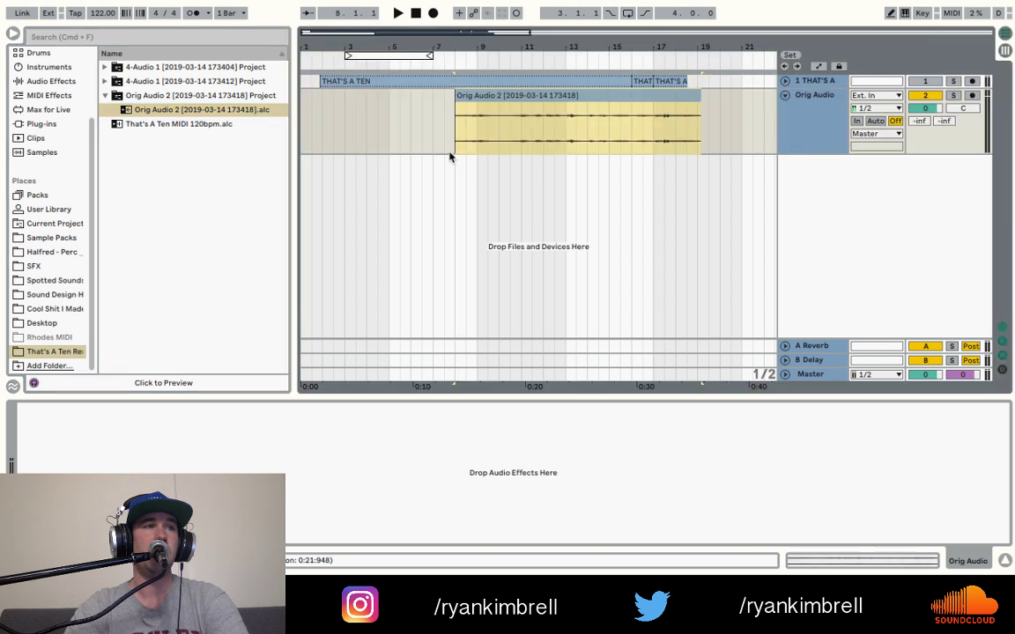
left_click(105, 81)
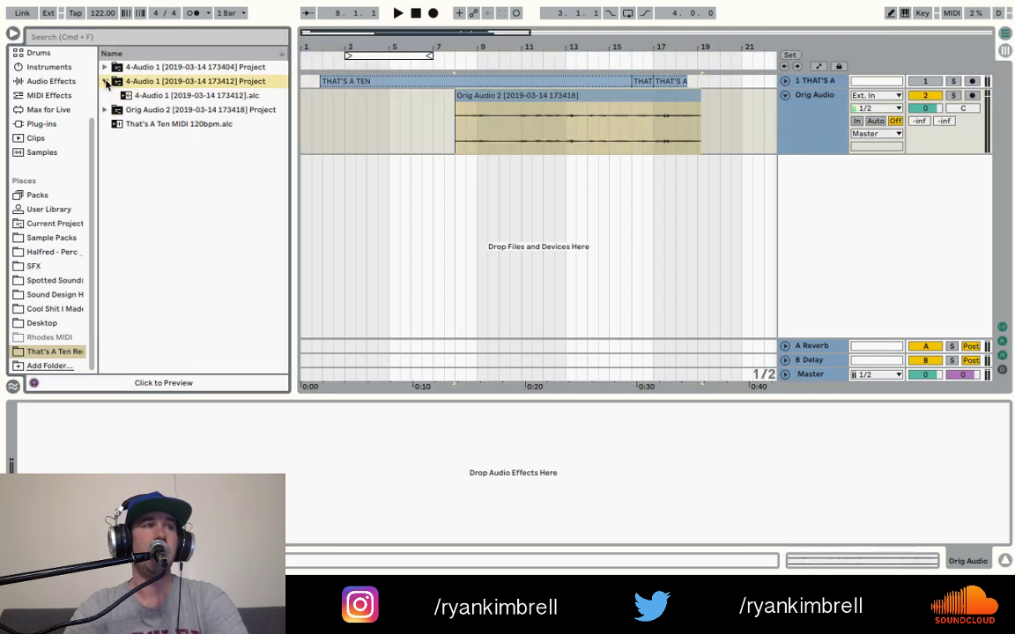
left_click_drag(141, 97, 456, 196)
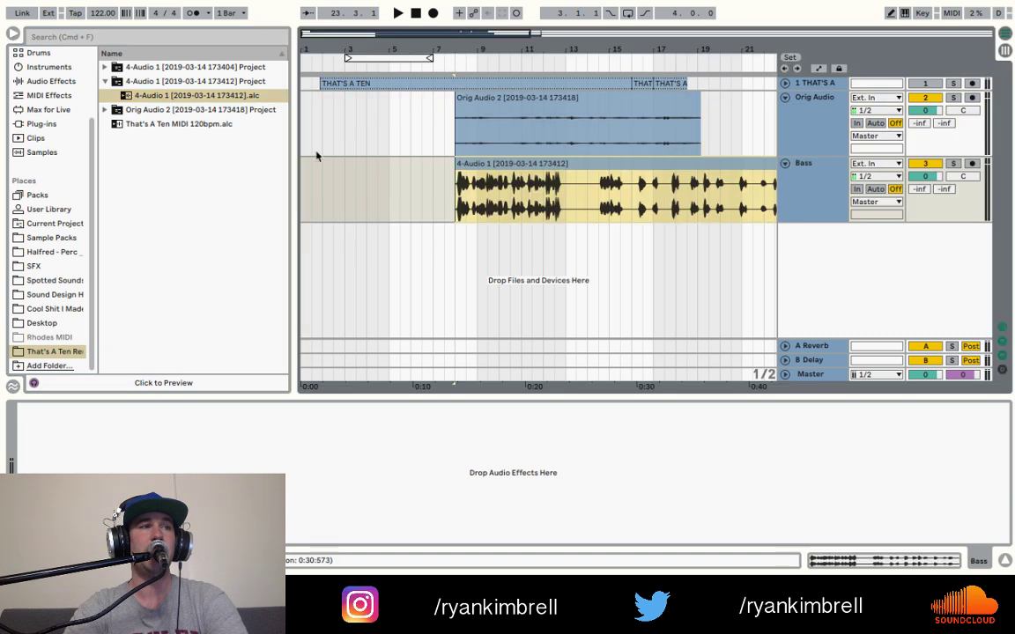
left_click(104, 67)
left_click_drag(146, 84, 458, 264)
scroll(502, 231, "right", 5)
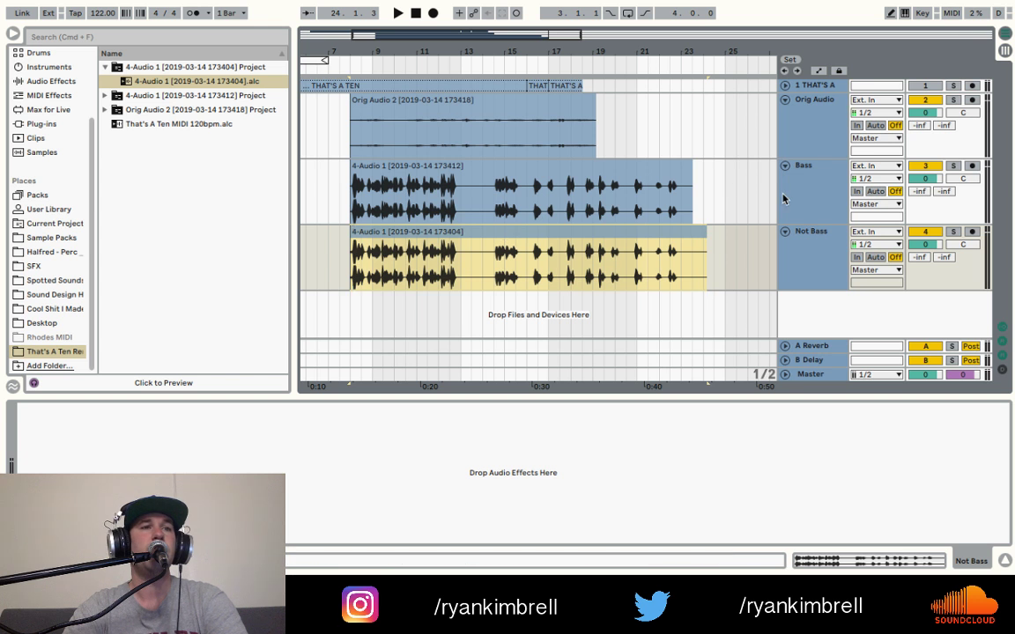
- Solo the Bass track, play it, and lower its volume to -6.1 dB
left_click(952, 166)
key("space")
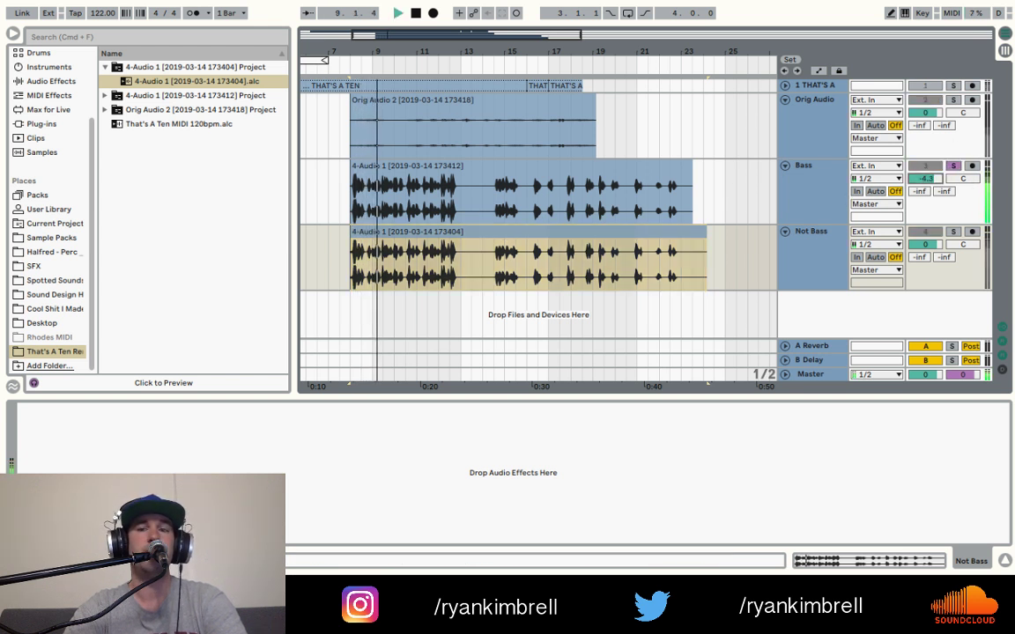
left_click_drag(924, 178, 923, 182)
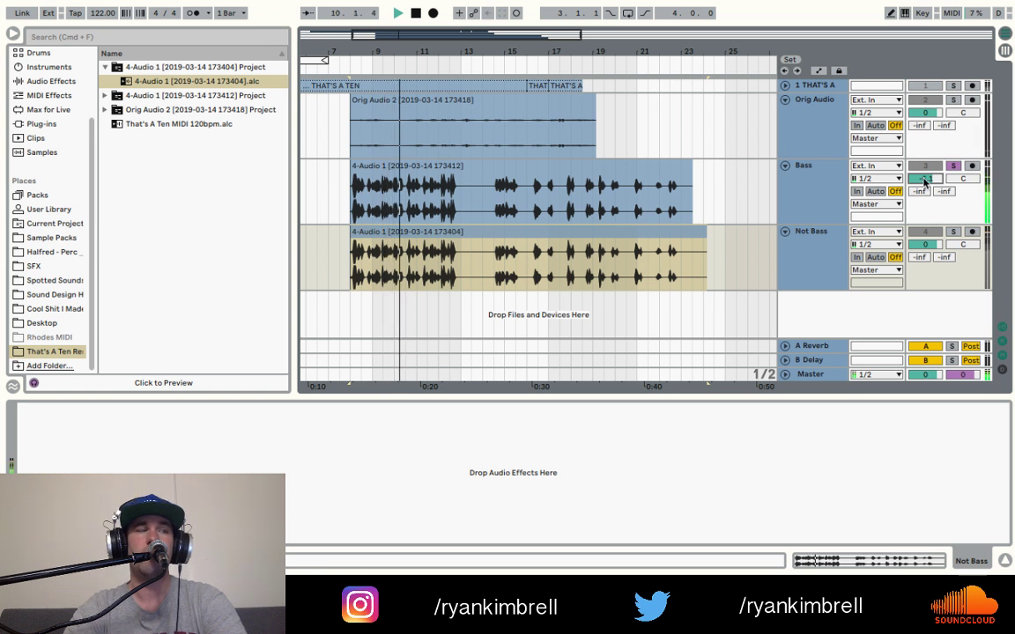
left_click(398, 204)
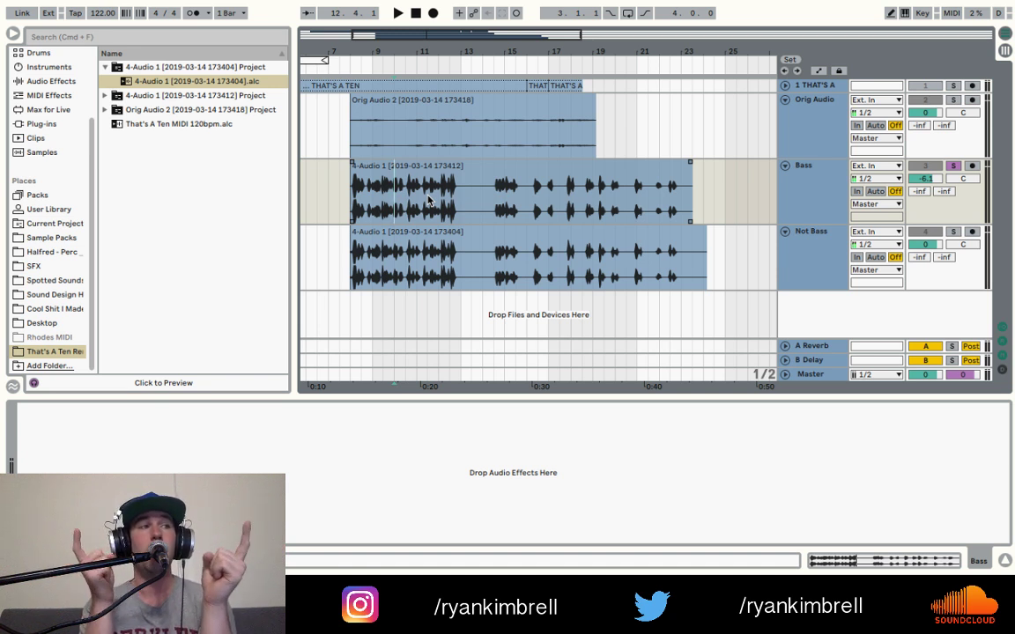
left_click(397, 95)
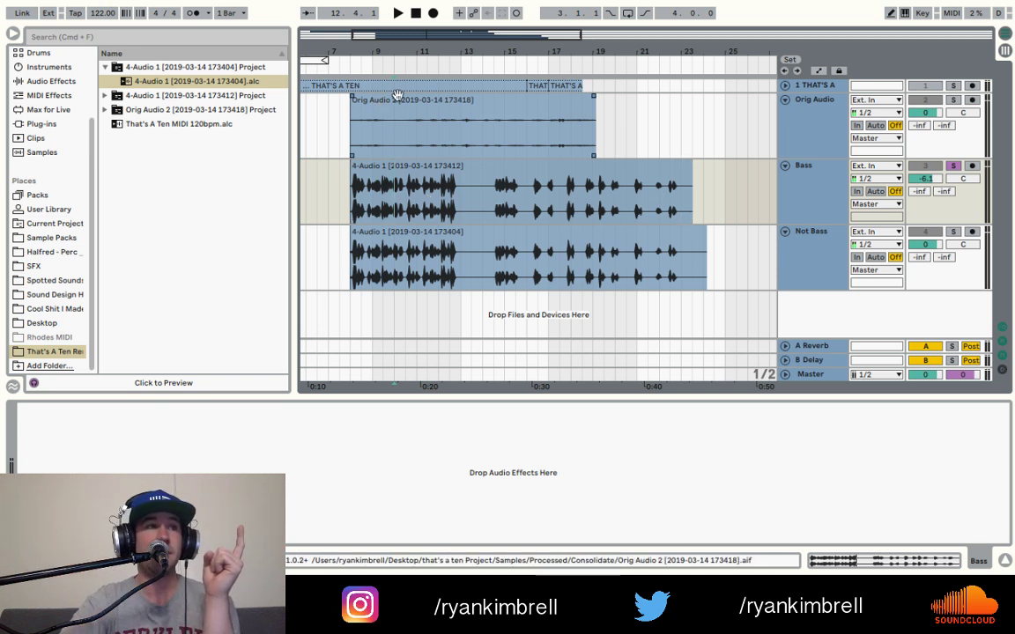
left_click_drag(398, 94, 489, 109)
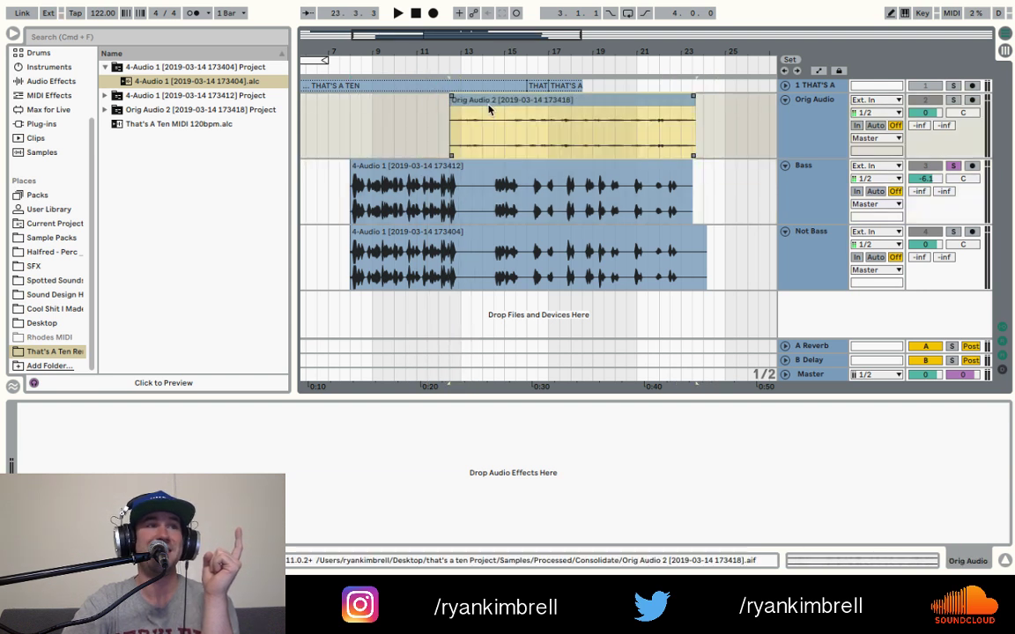
left_click(495, 108)
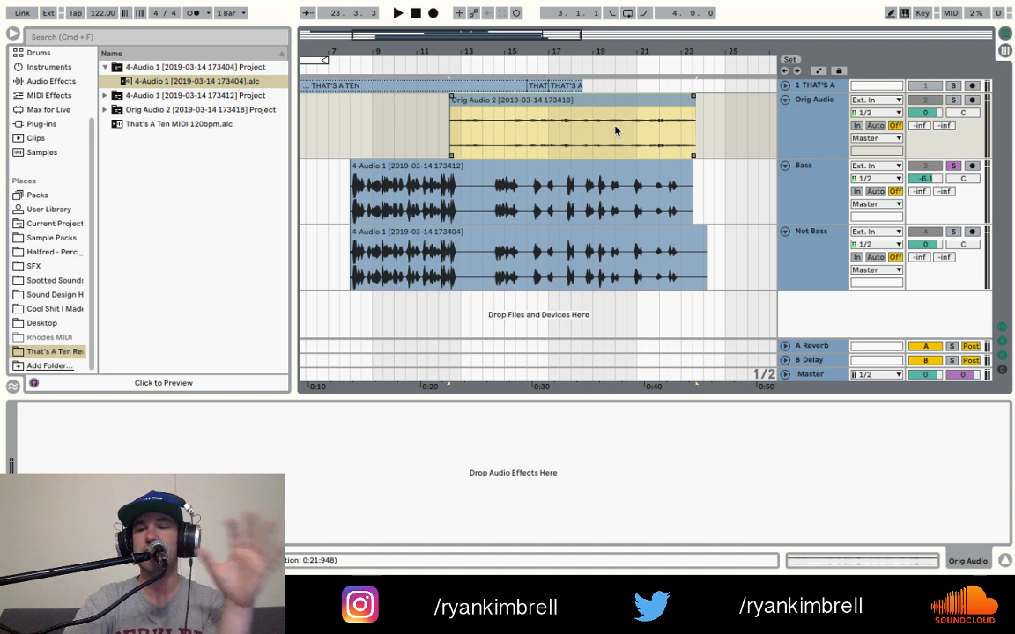
- Play the soloed Bass track from about bar 12.3 and from bar 16, and stop playback
left_click(523, 174)
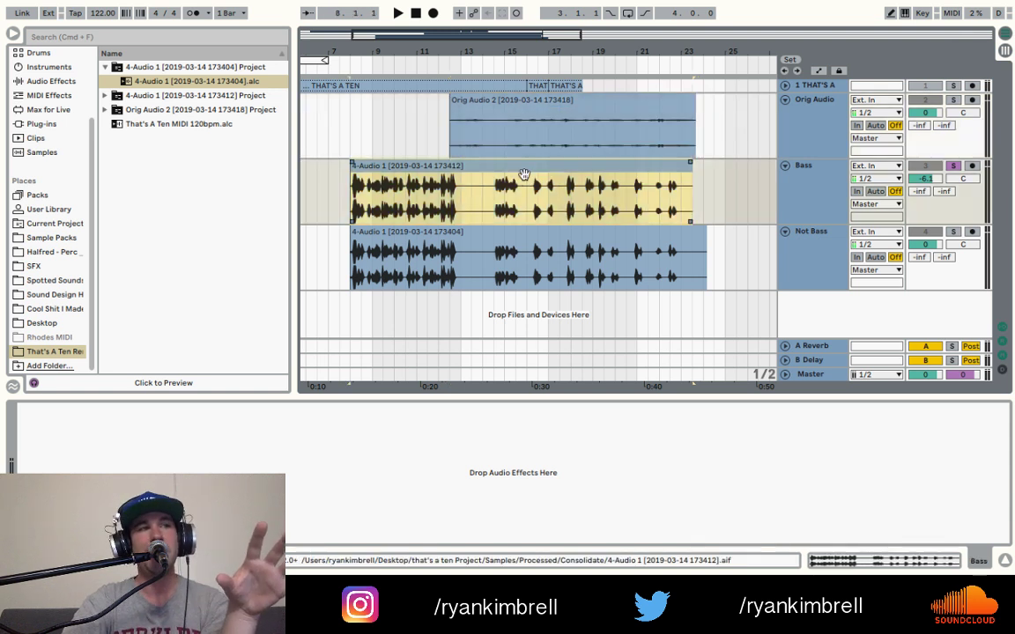
left_click(442, 196)
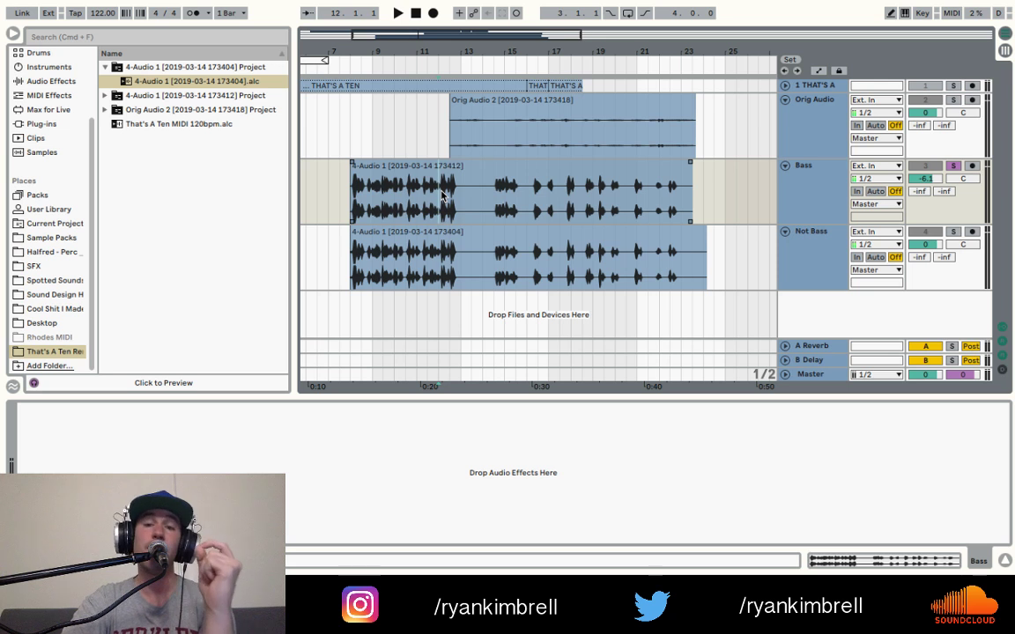
left_click(354, 202)
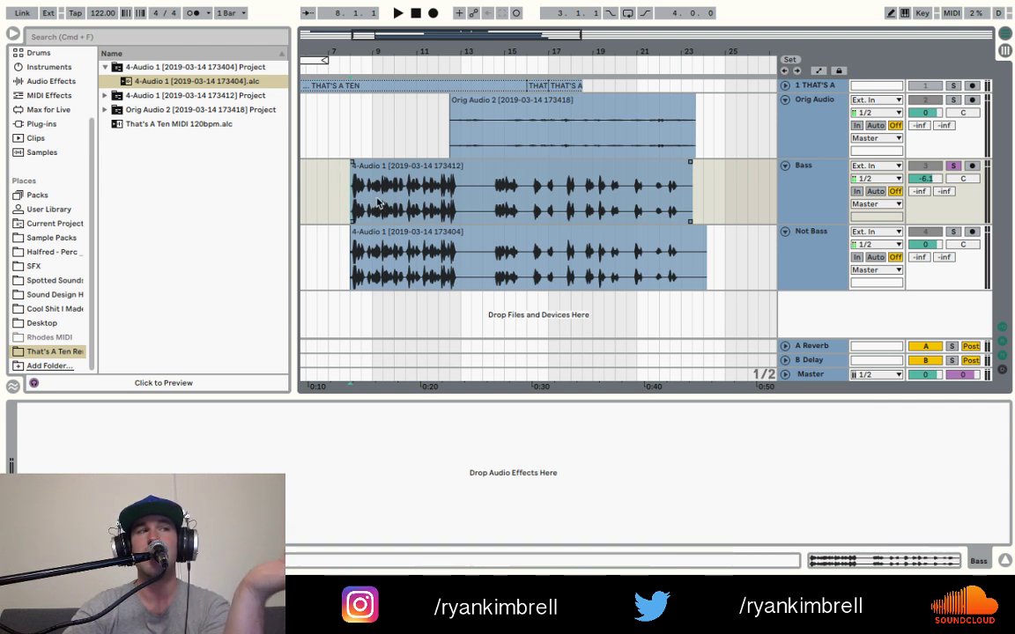
left_click(467, 115)
left_click(445, 208)
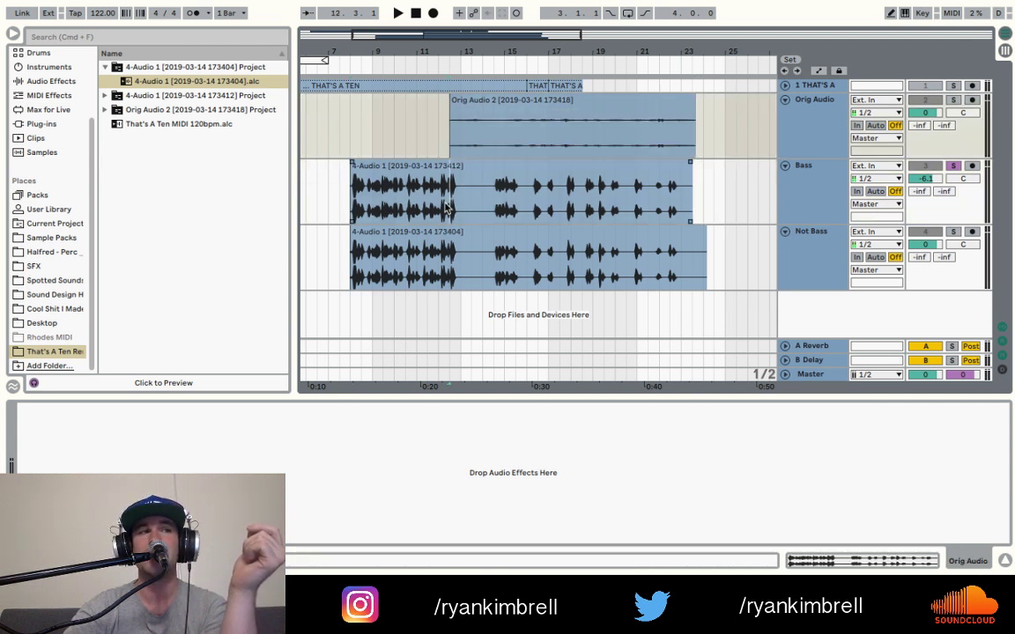
key("space")
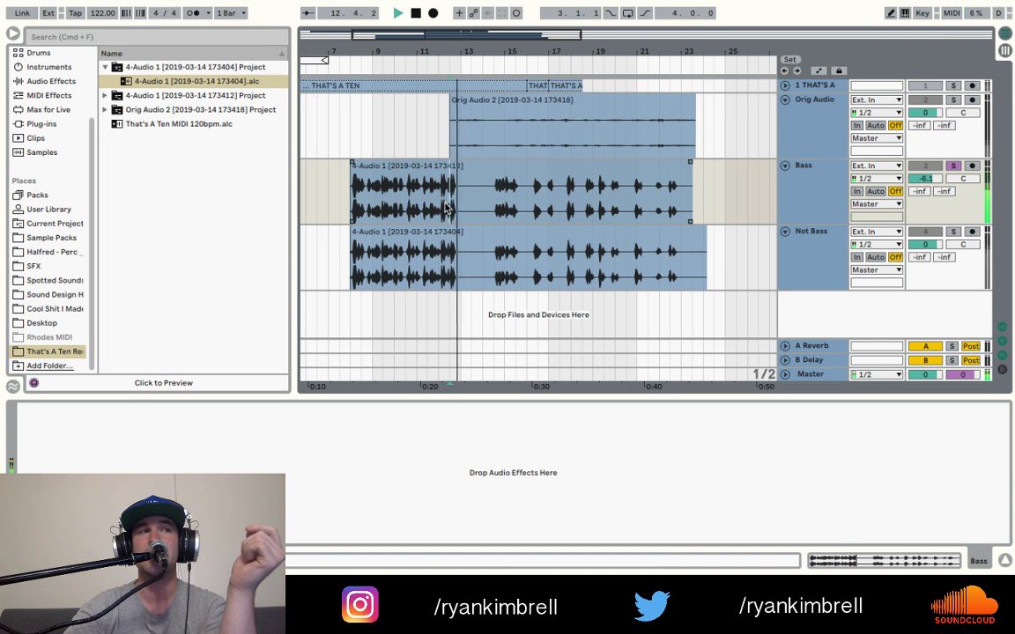
left_click(465, 137)
left_click(527, 136)
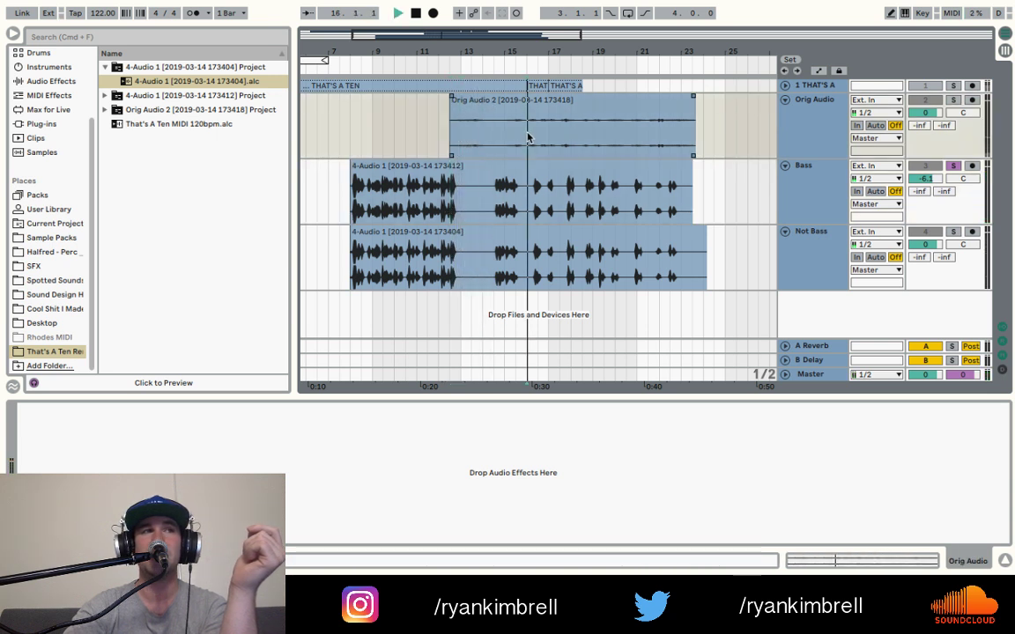
key("space")
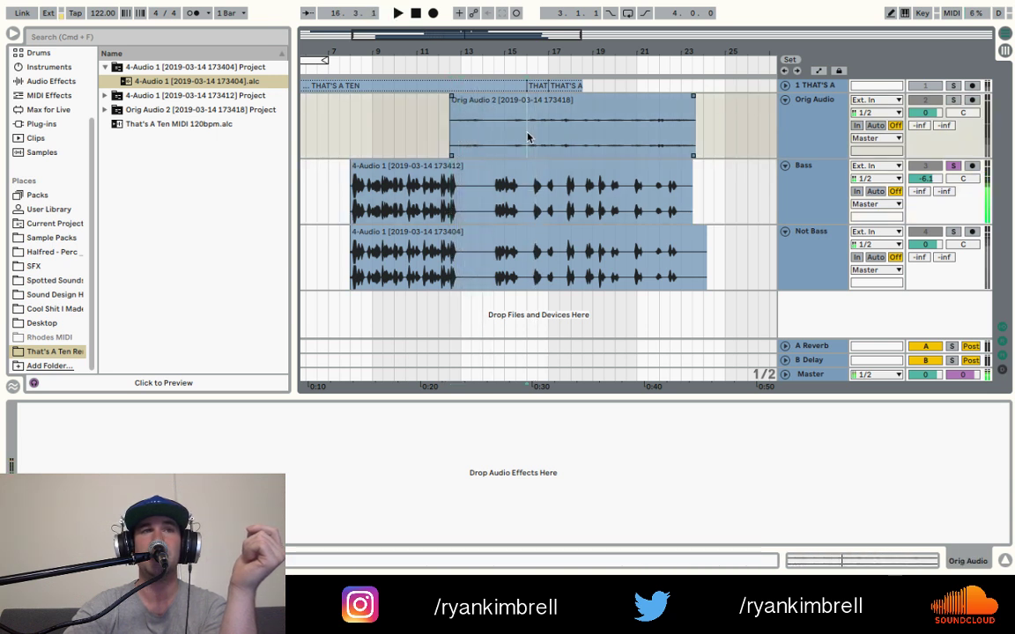
- Solo the Orig Audio track and play it from bar 16
left_click(954, 100)
key("space")
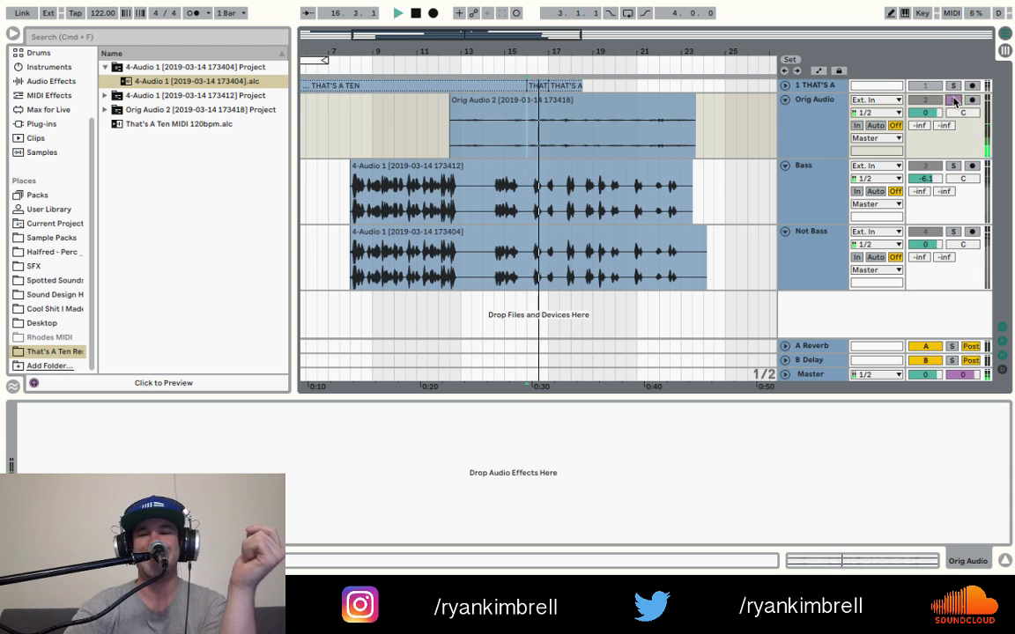
key("space")
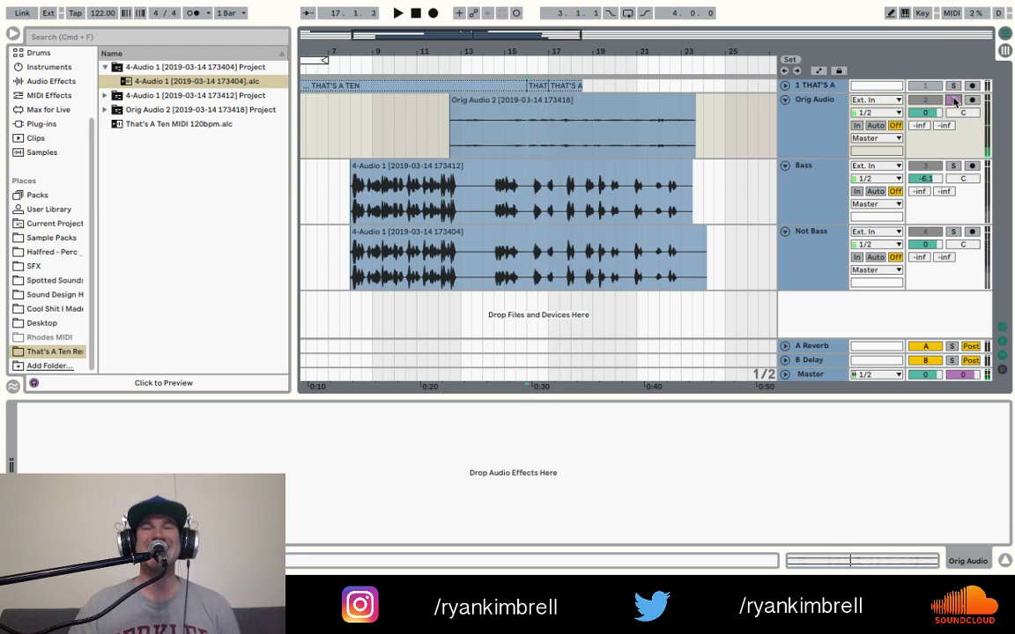
- Play the Orig Audio clip from several points between bars 19 and 22 to search for the spoken phrase
left_click(641, 151)
key("space")
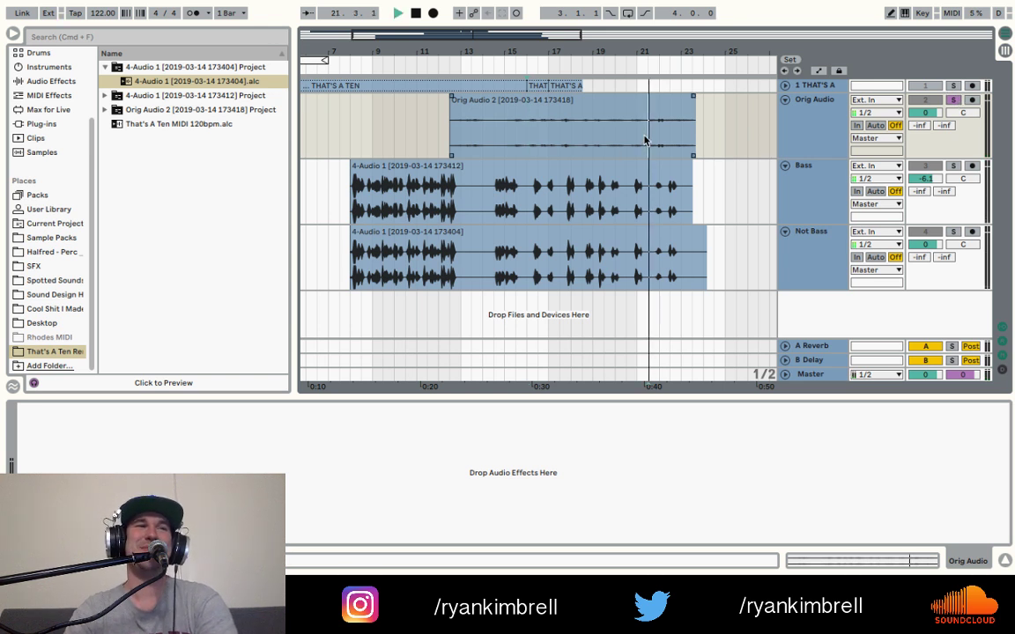
key("space")
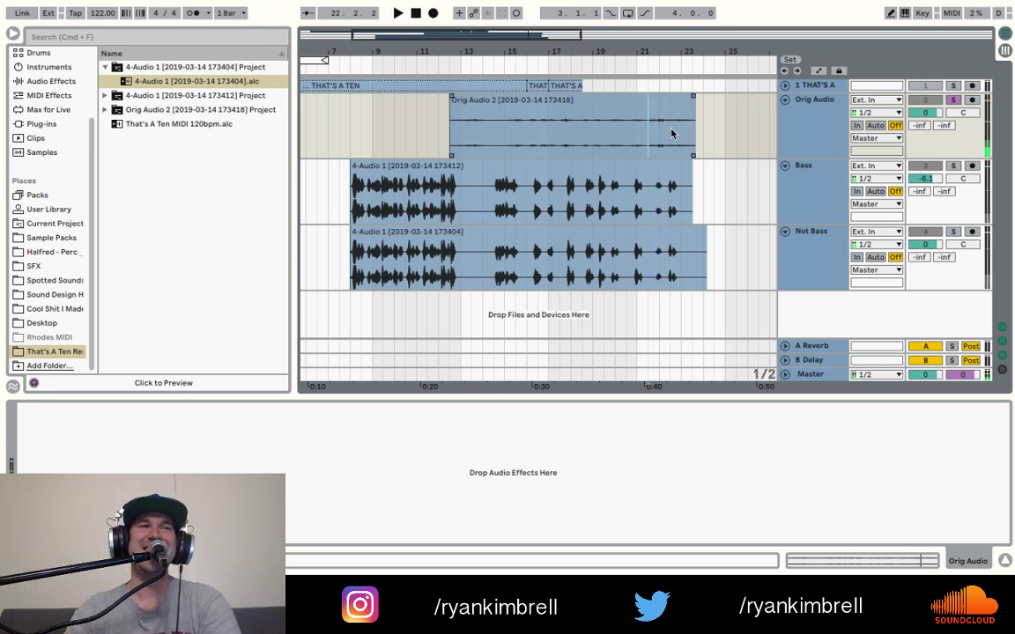
left_click(655, 136)
key("space")
key("space")
left_click(596, 136)
key("space")
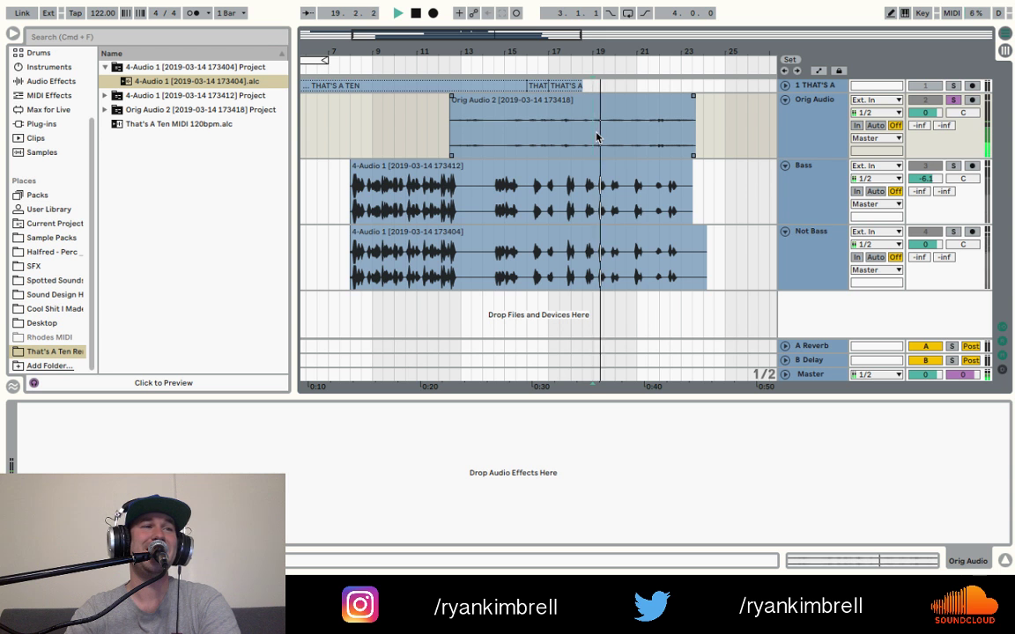
key("space")
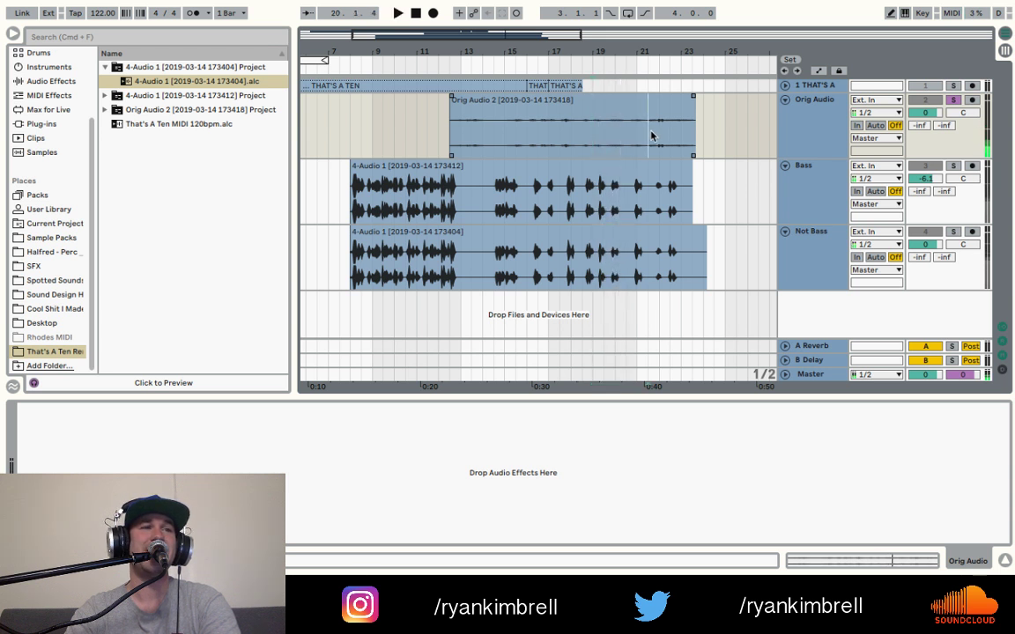
- Play short passages of the Orig Audio clip around bar 22 to narrow down where the phrase starts
left_click(652, 136)
key("space")
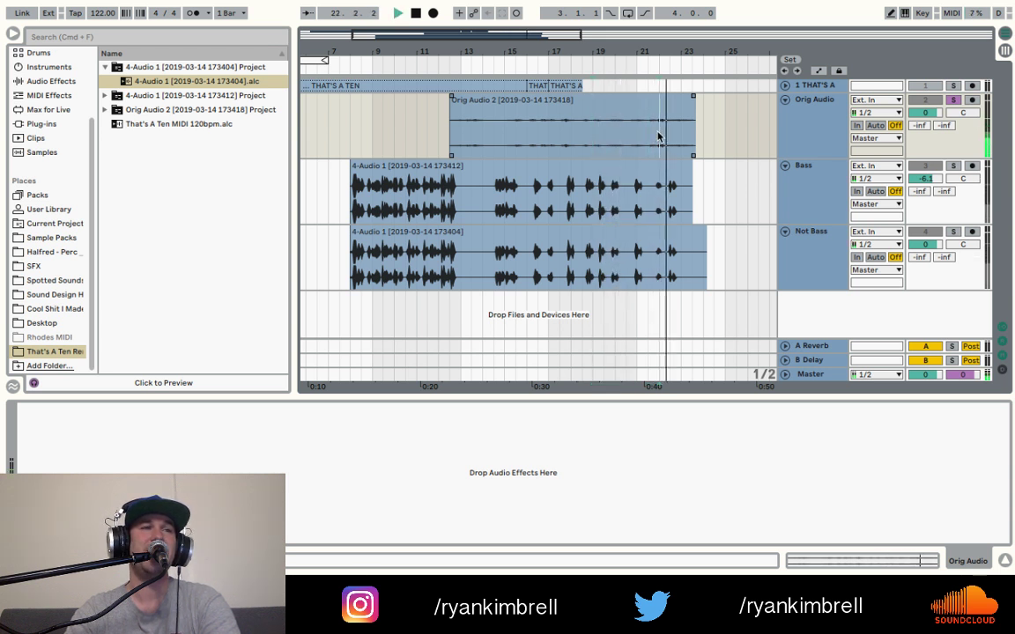
key("space")
left_click(658, 136)
key("space")
key("space")
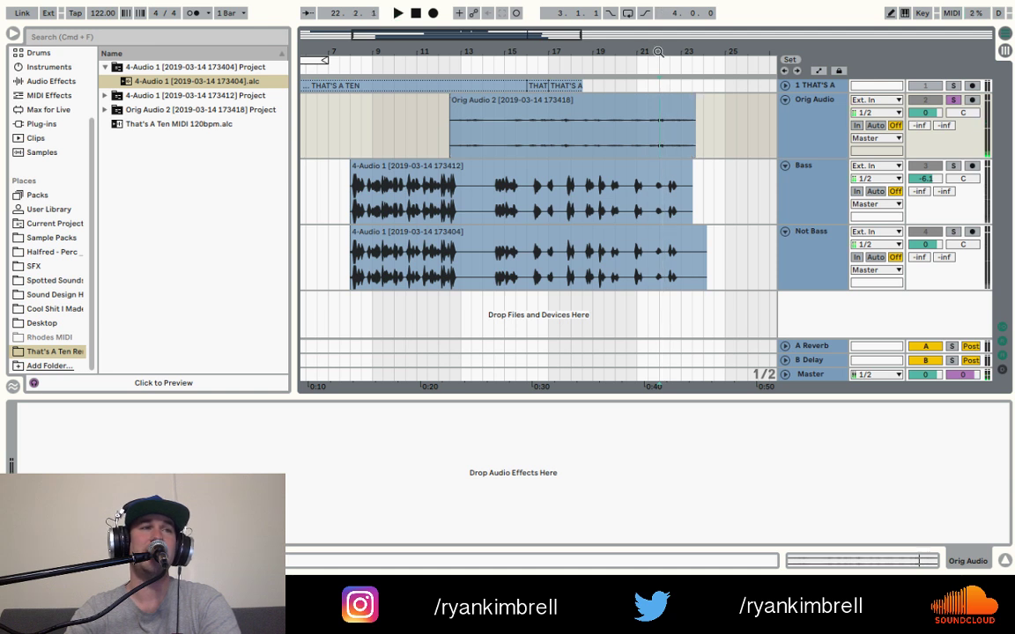
left_click_drag(661, 44, 661, 50)
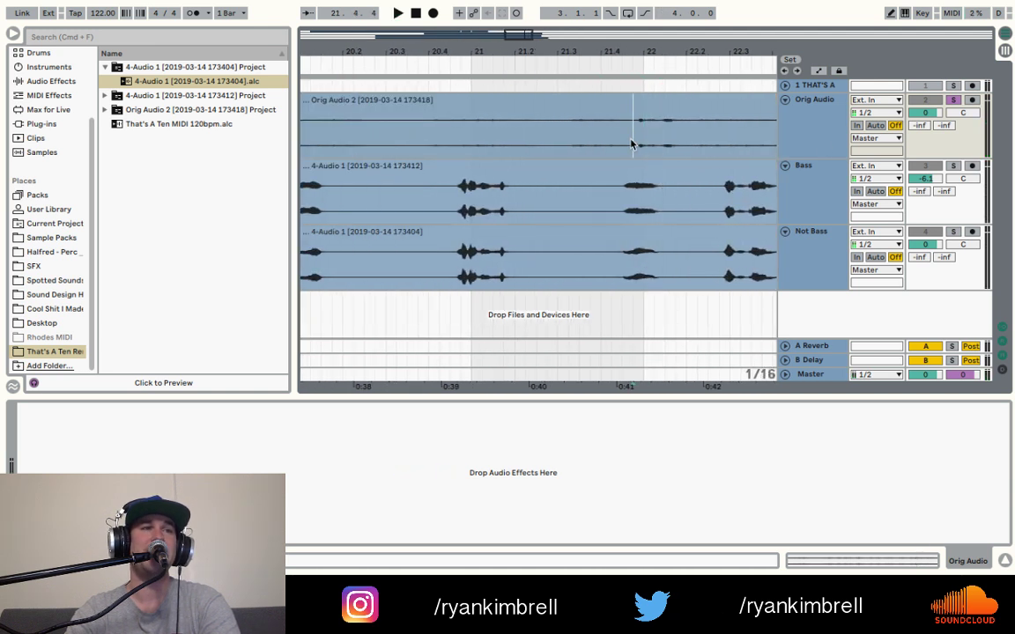
- Insert an audio track below Orig Audio and name it That's A Ten
left_click(803, 119)
key("ctrl+t")
left_click(811, 194)
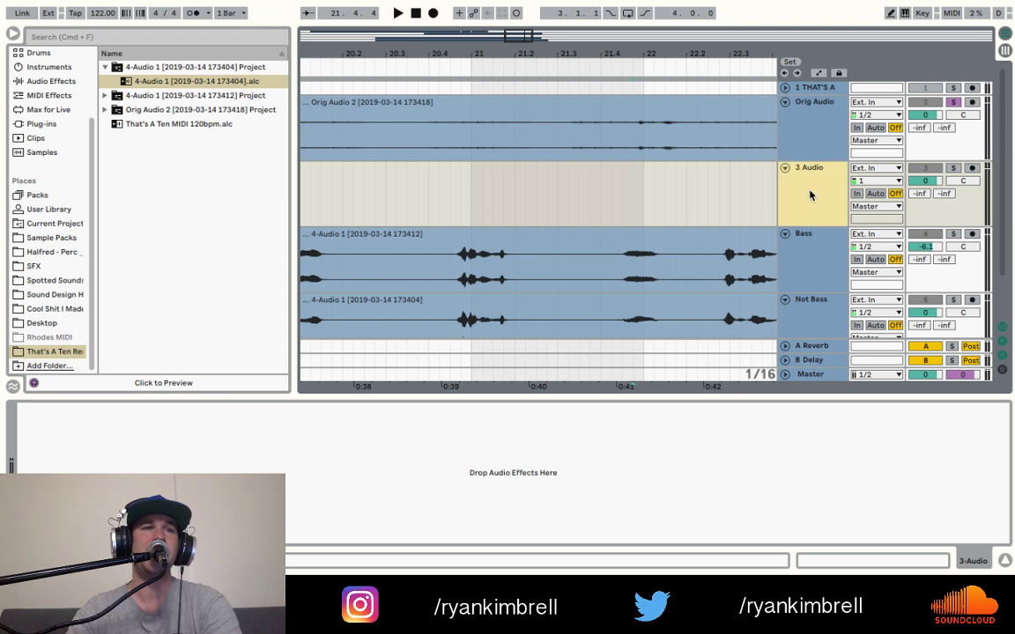
key("ctrl+r")
type("T")
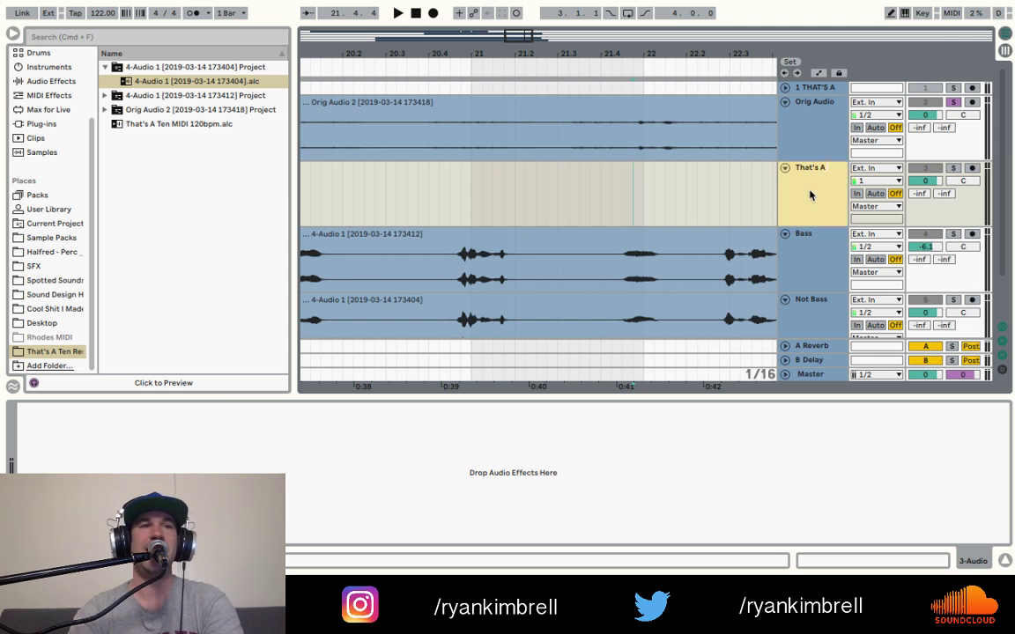
type("hat's A Ten")
- Find the phrase's start in the Orig Audio clip by ear and split the clip there, just after 21.4.4
left_click(635, 141)
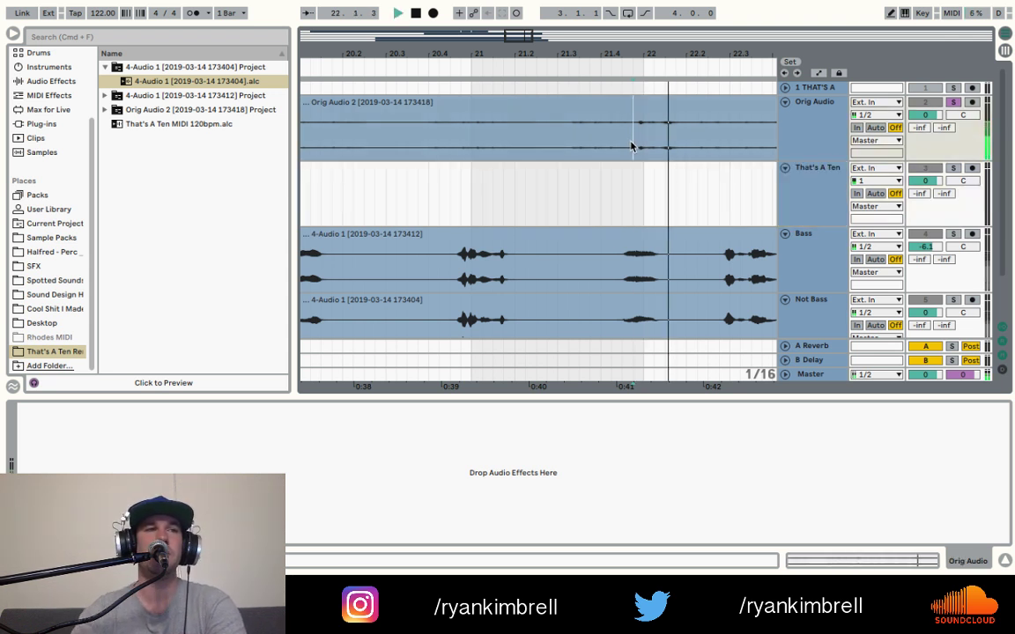
left_click_drag(637, 53, 638, 73)
left_click(636, 138)
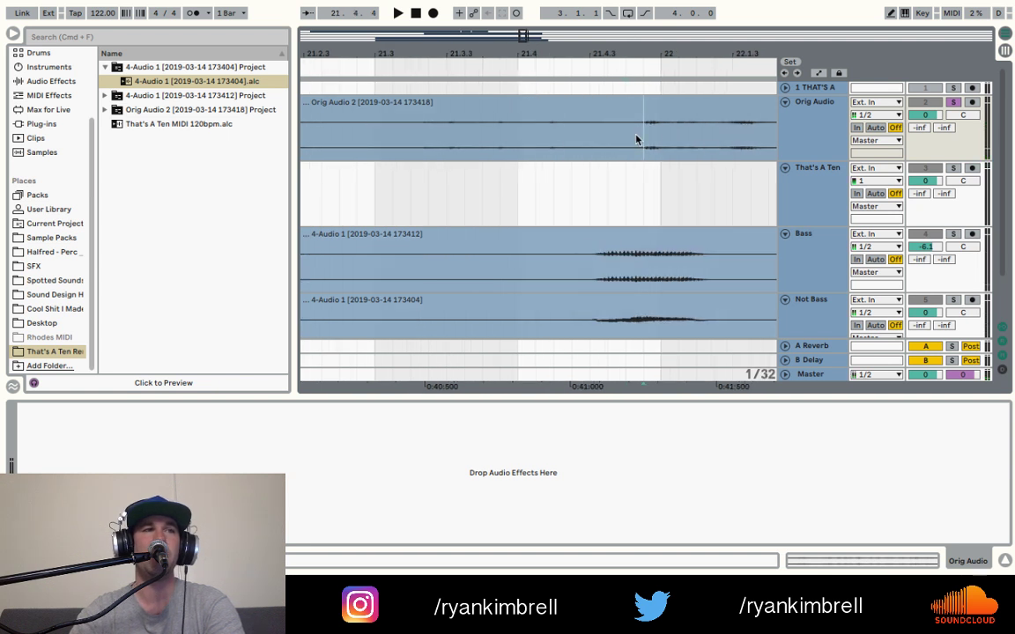
key("space")
key("space")
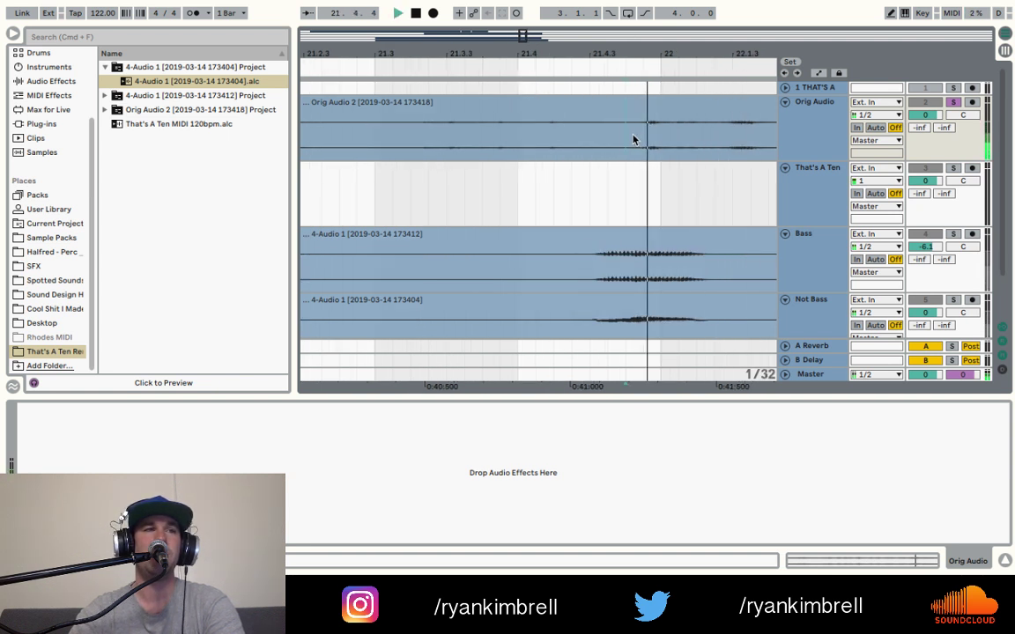
key("space")
key("space")
left_click_drag(638, 50, 637, 101)
left_click(672, 136)
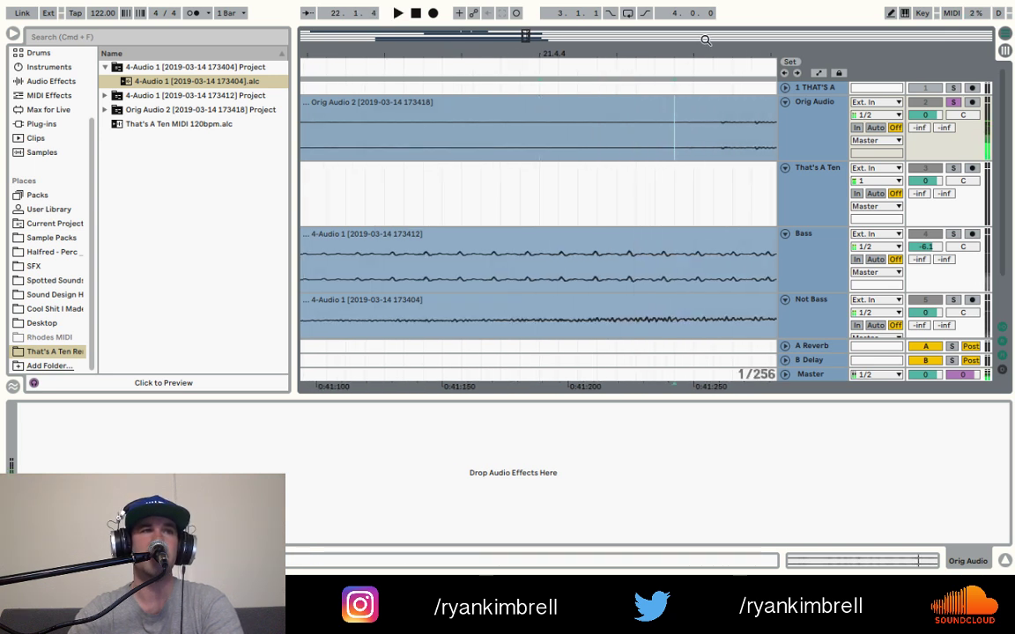
key("super+e")
- Play past the cut to find the phrase's end and split the Orig Audio clip again at 22.2
key("space")
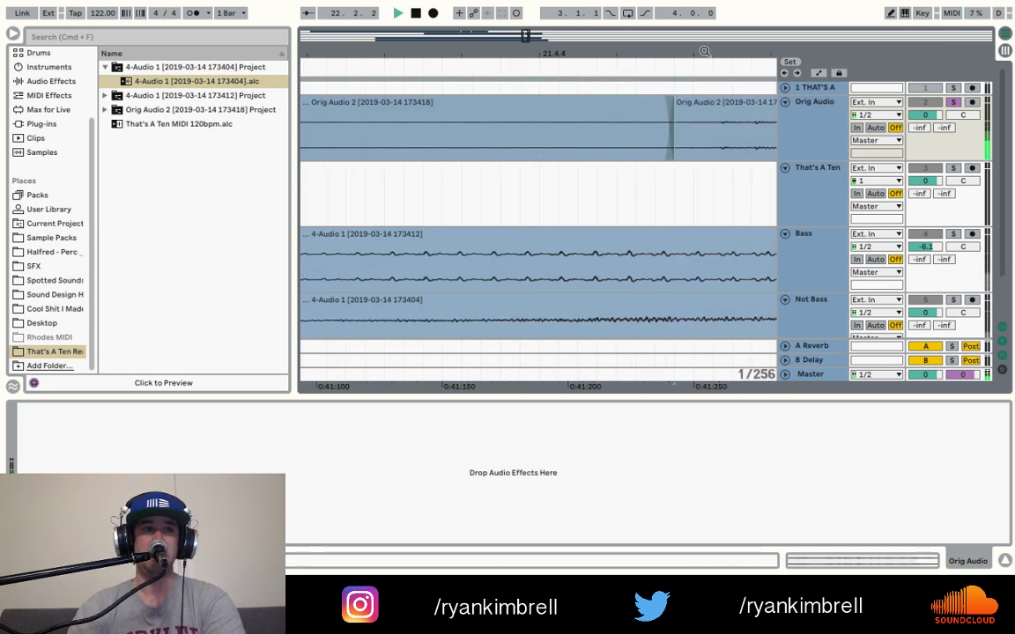
left_click_drag(705, 51, 709, 1)
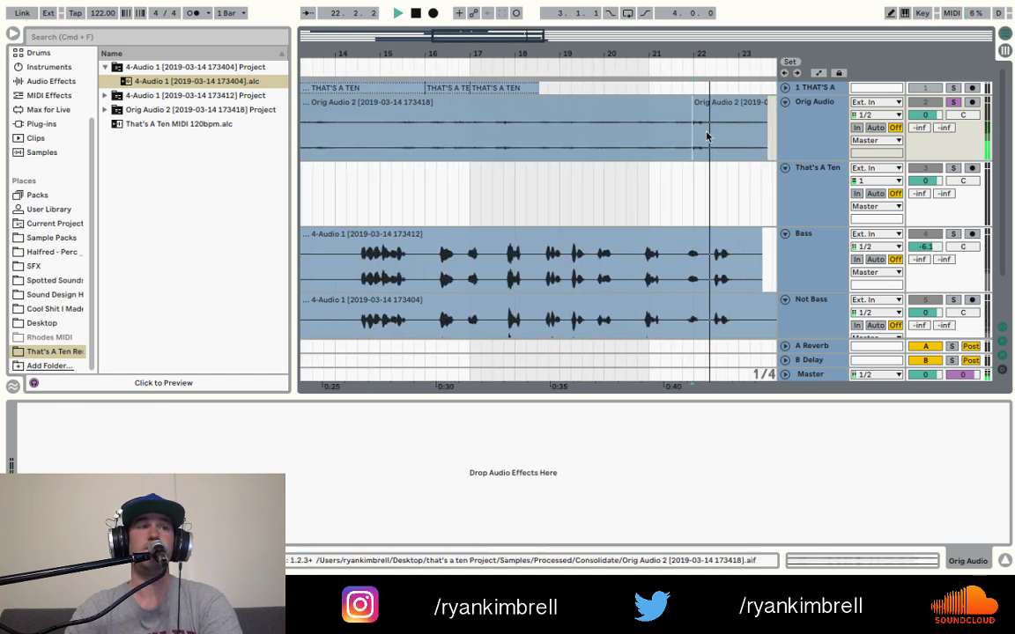
left_click_drag(715, 55, 715, 141)
key("space")
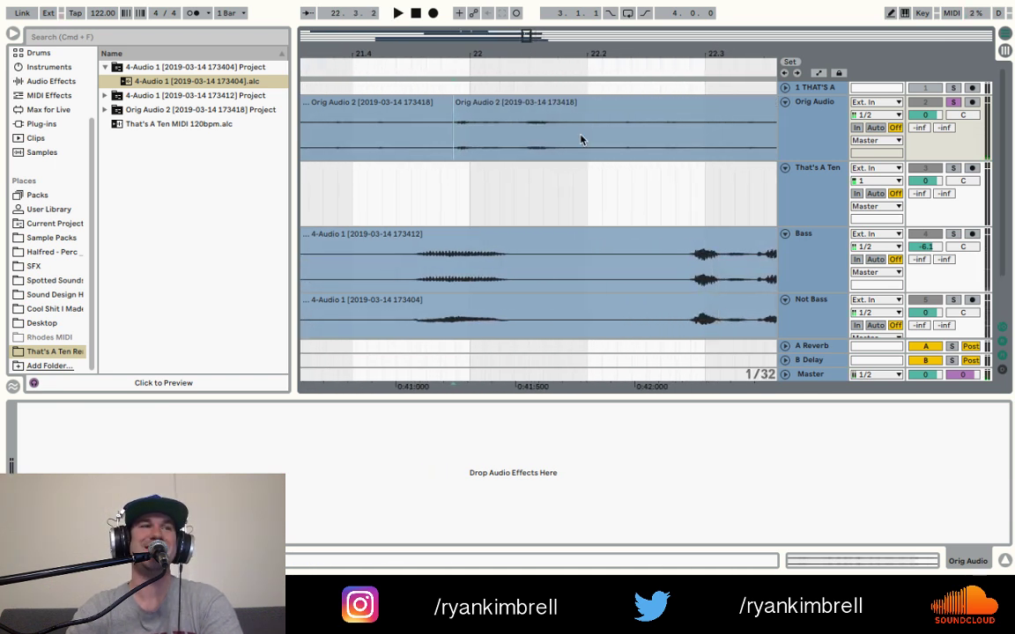
left_click(588, 143)
key("super+e")
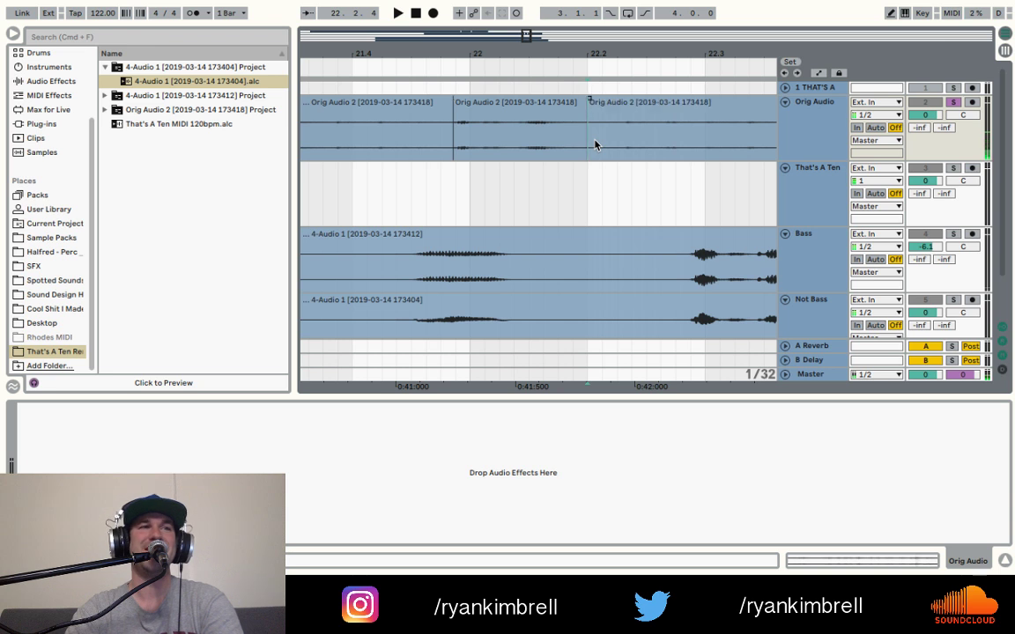
- Copy the isolated phrase clip from Orig Audio onto the That's A Ten audio track near bar 5
left_click(542, 103)
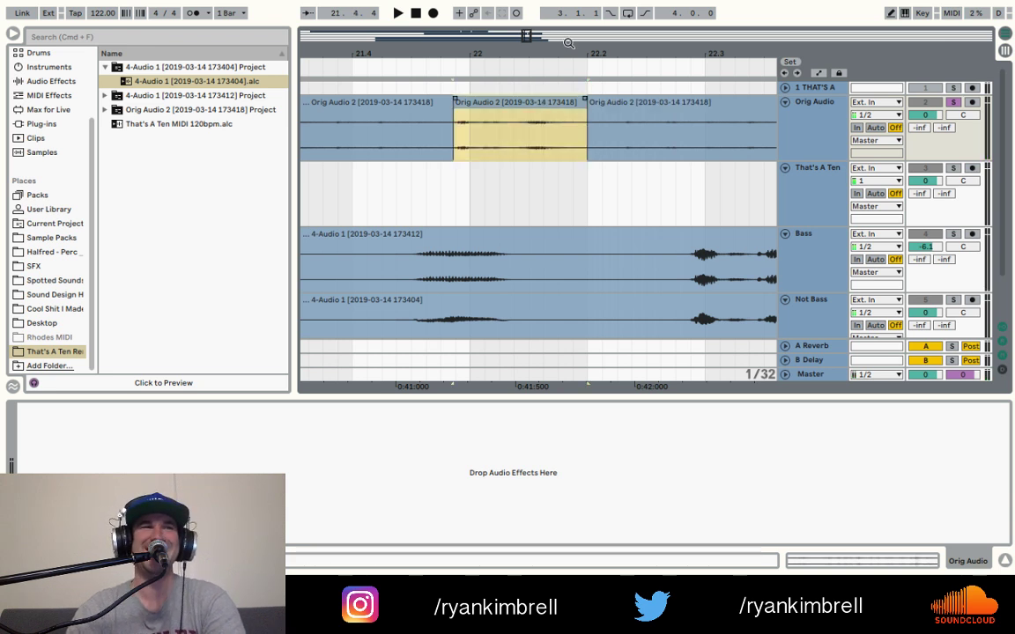
left_click_drag(509, 48, 565, 51)
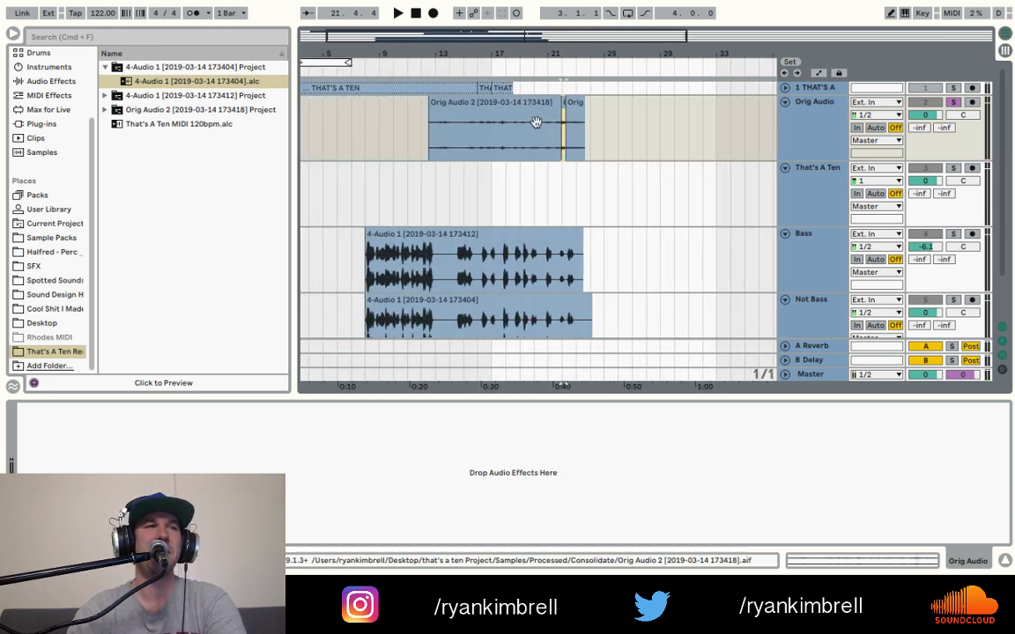
left_click(655, 189)
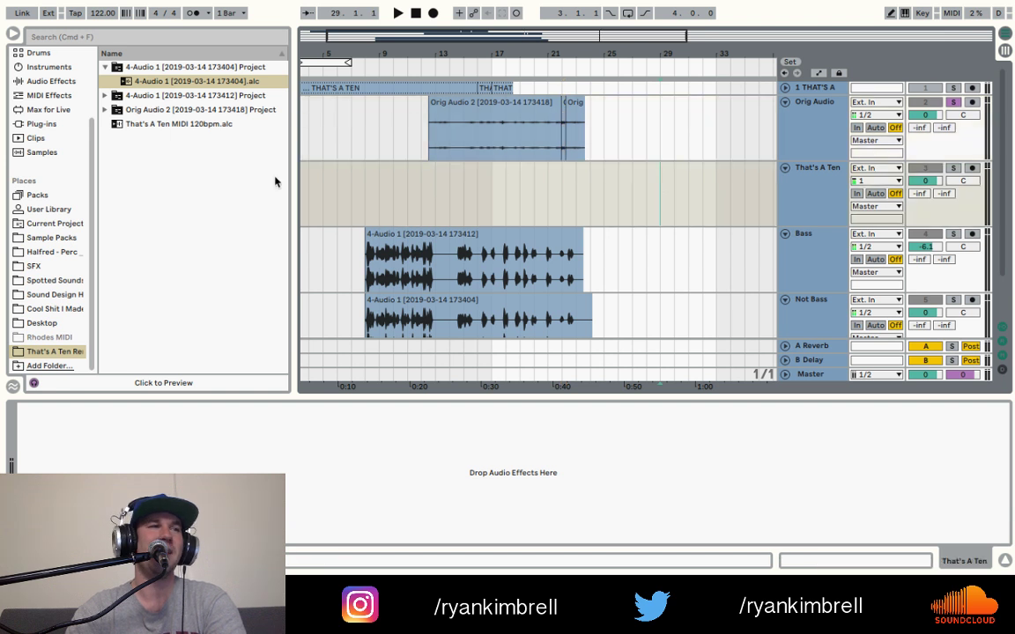
left_click(320, 193)
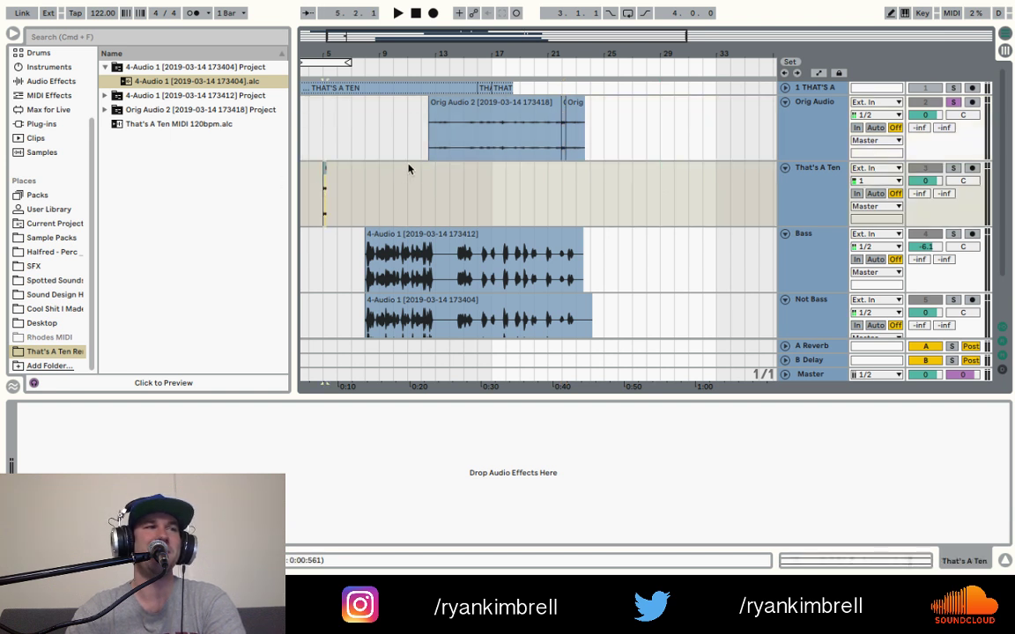
- Expand and solo the 1-THAT'S A TEN track, and select its short clip between bars 16 and 17
left_click_drag(452, 66, 457, 105)
left_click_drag(727, 55, 724, 54)
left_click(785, 89)
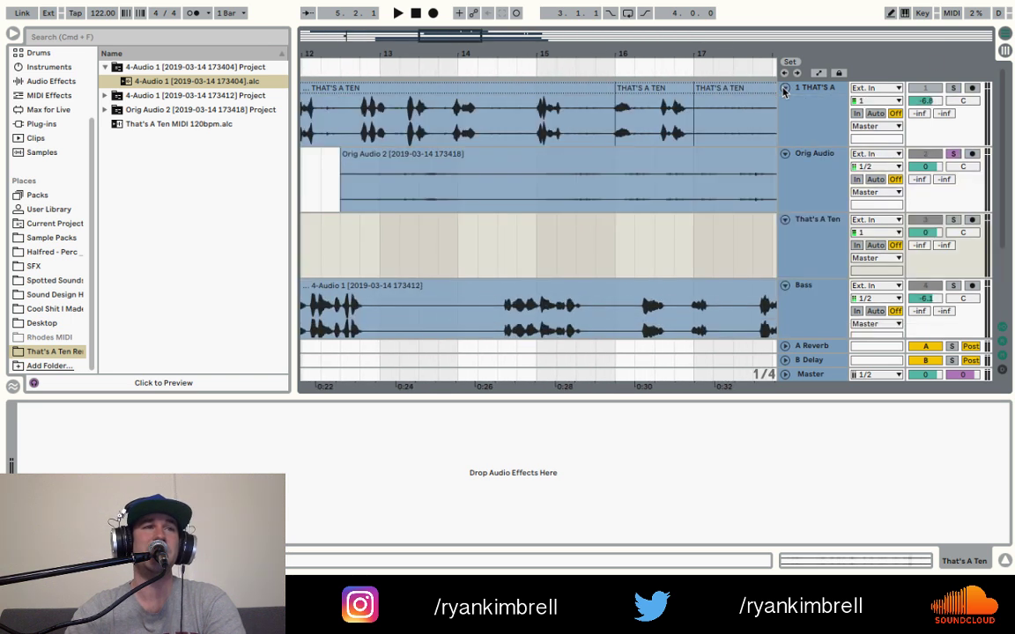
left_click(516, 129)
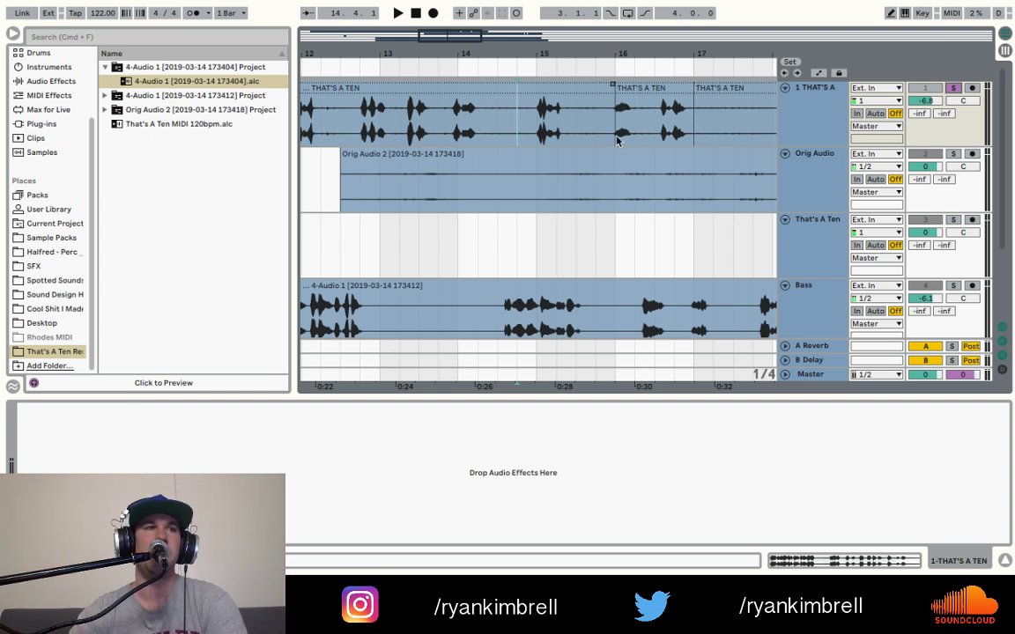
left_click(643, 90)
left_click(644, 90)
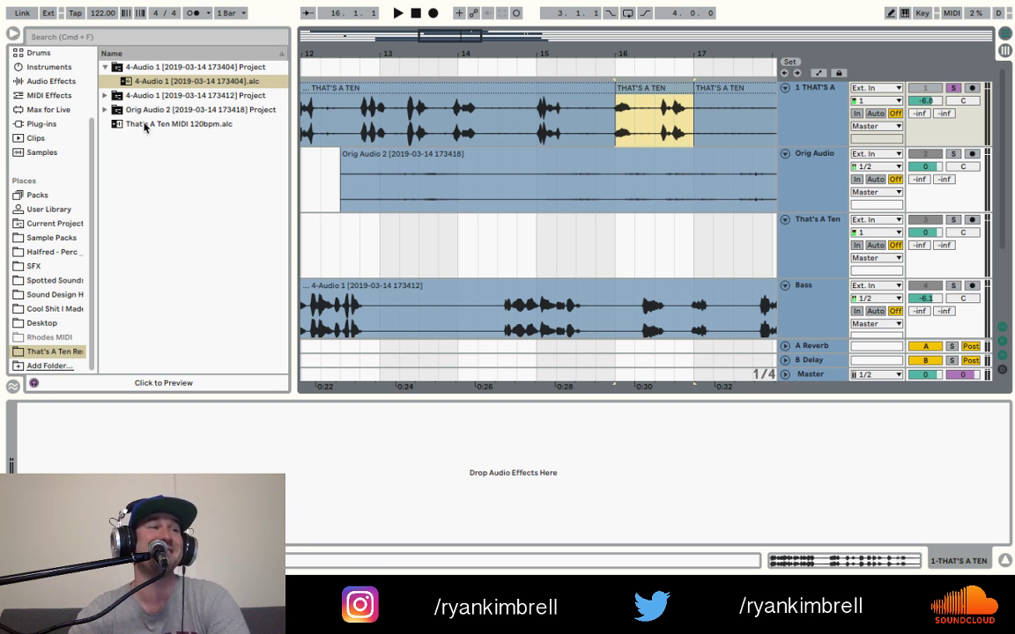
- Collapse the Orig Audio, That's A Ten, Bass and Not Bass tracks
left_click(785, 153)
left_click(785, 168)
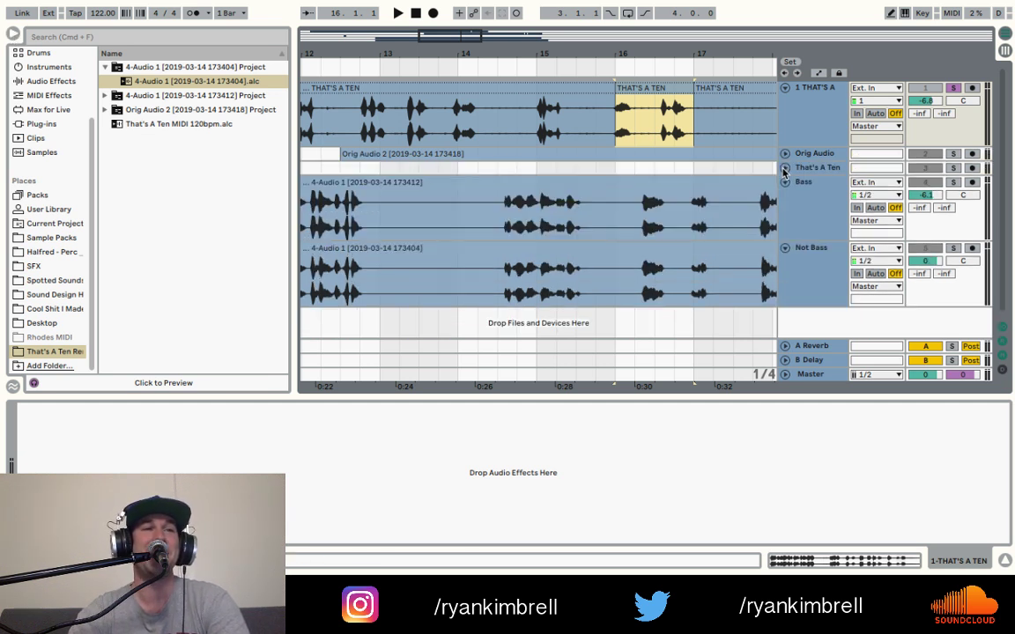
left_click(785, 181)
left_click(785, 196)
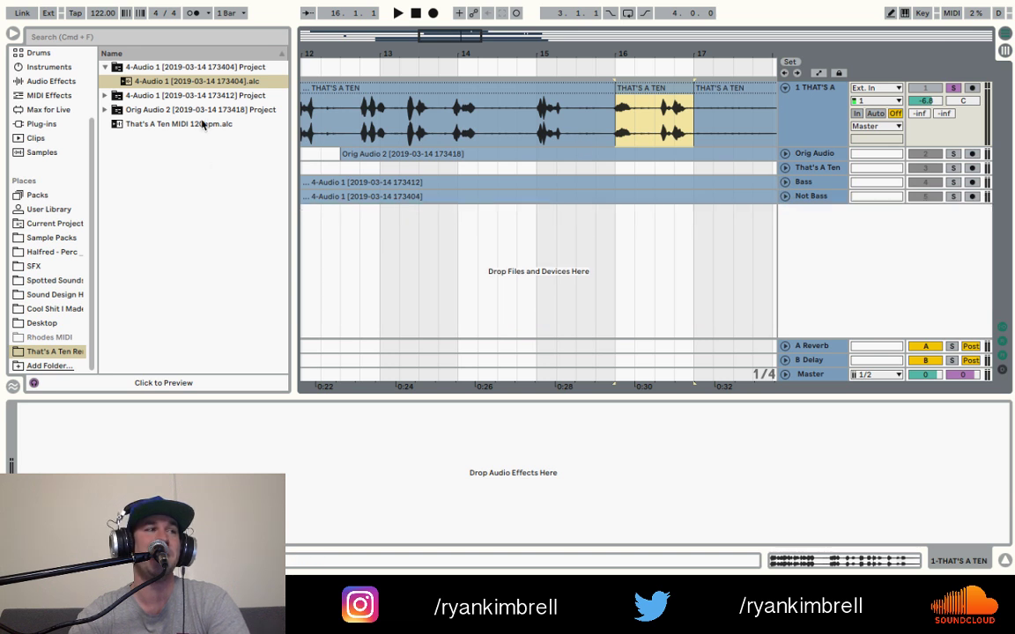
- Load That's A Ten MIDI 120bpm.alc onto a new MIDI track below Not Bass and move its clip to start at bar 8
left_click_drag(202, 125, 401, 225)
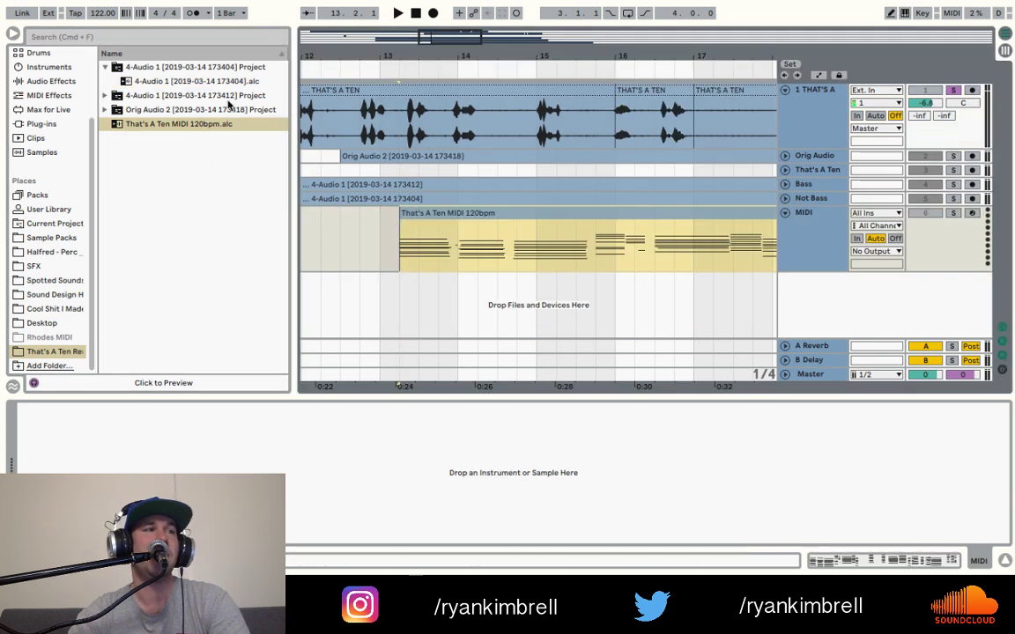
left_click(12, 34)
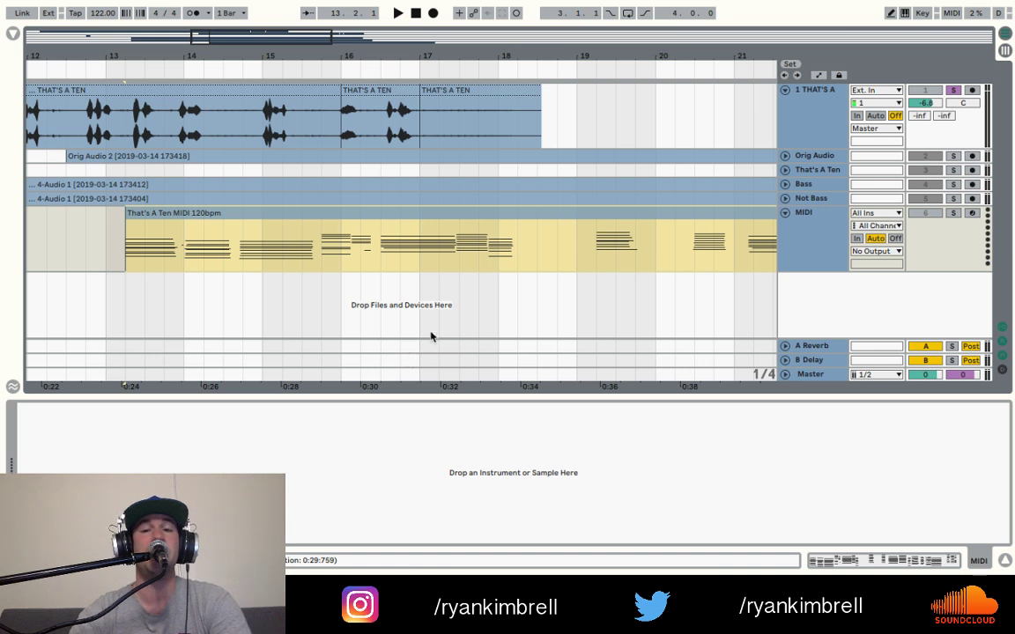
scroll(451, 219, "left", 3)
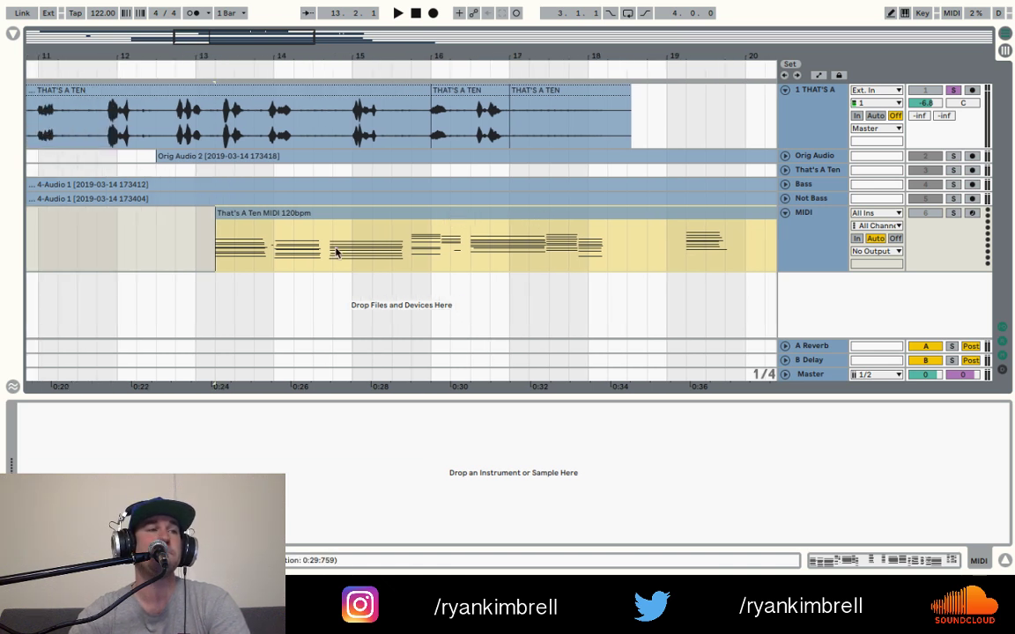
left_click(216, 244)
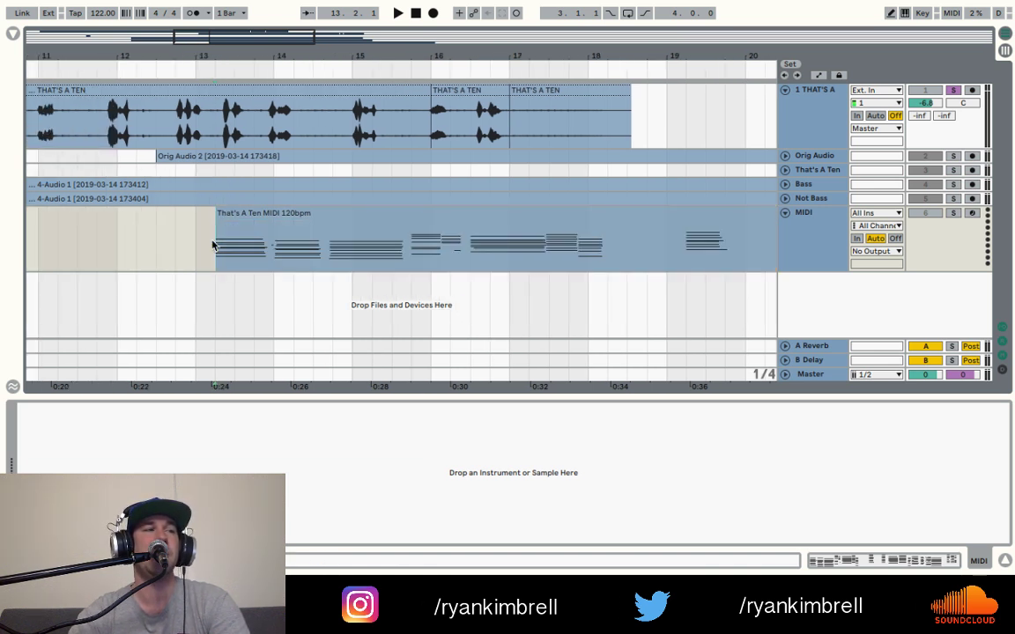
left_click(434, 222)
key("super+c")
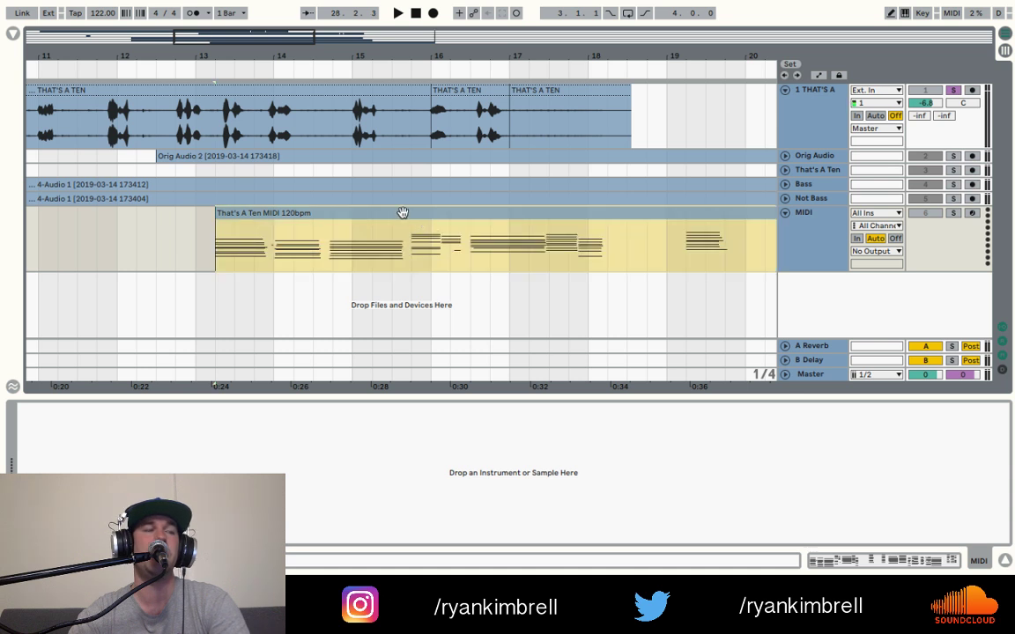
left_click_drag(402, 212, 217, 221)
scroll(216, 221, "left", 5)
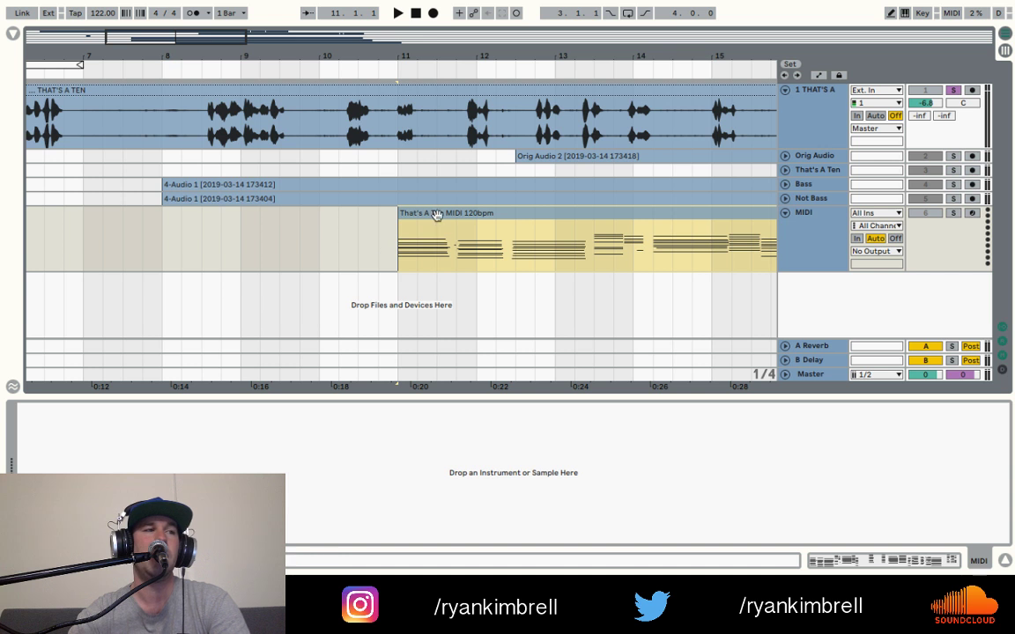
left_click_drag(431, 211, 210, 218)
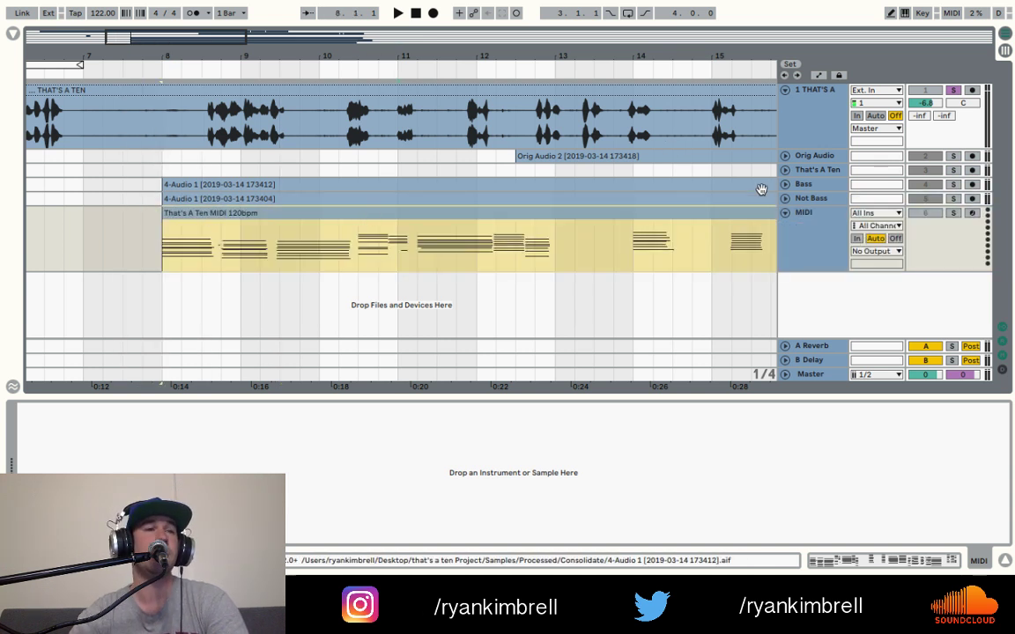
- Rename the new MIDI track CHORDS
left_click(809, 222)
key("ctrl+r")
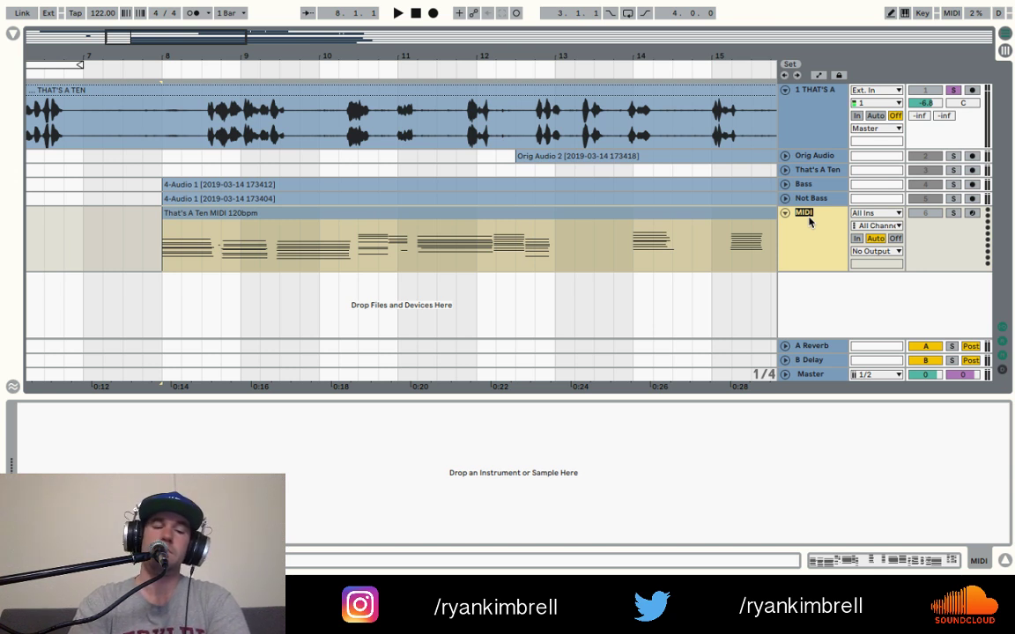
left_click(731, 256)
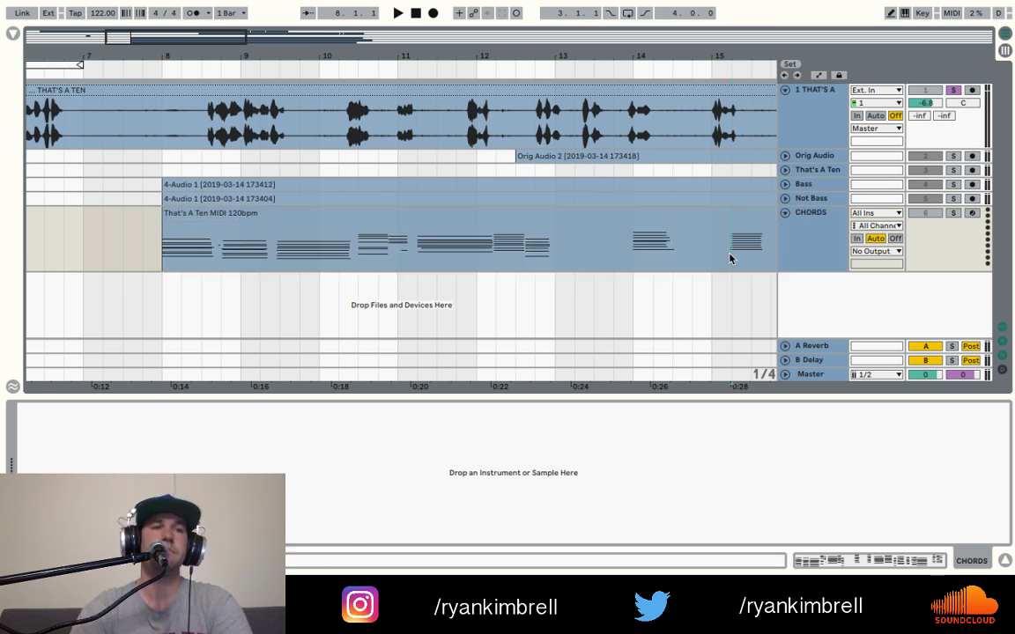
- Color the 1-THAT'S A TEN track white and assign that track color to its clips
left_click(819, 131)
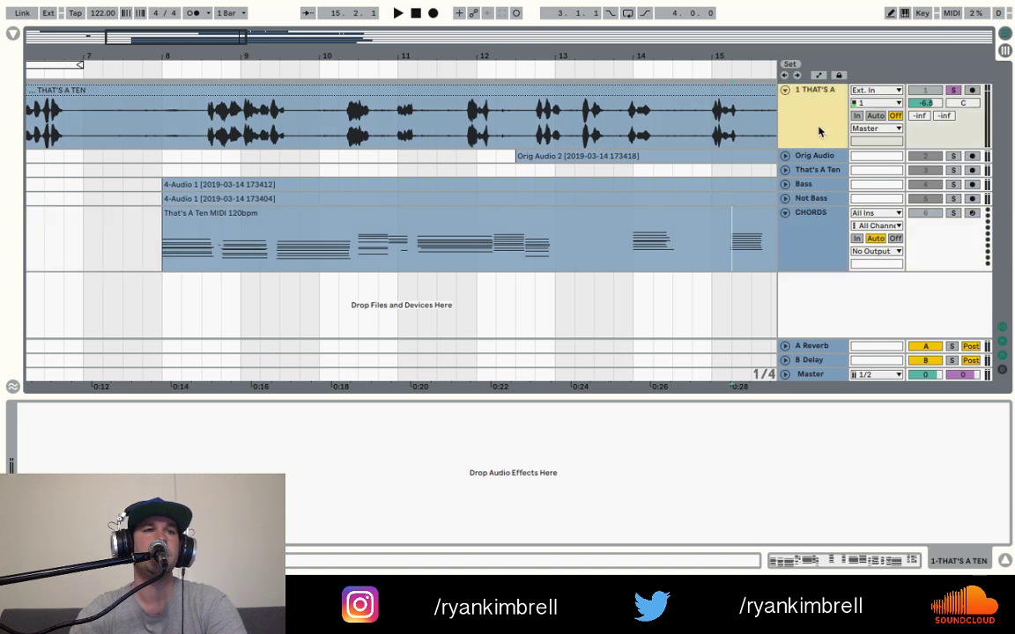
right_click(818, 105)
left_click(998, 284)
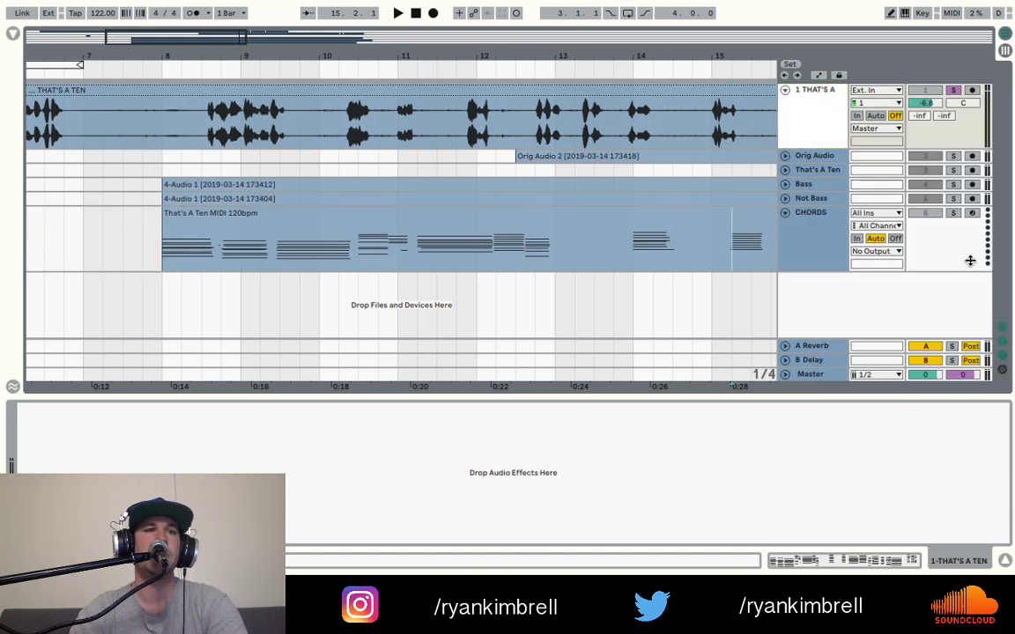
right_click(810, 109)
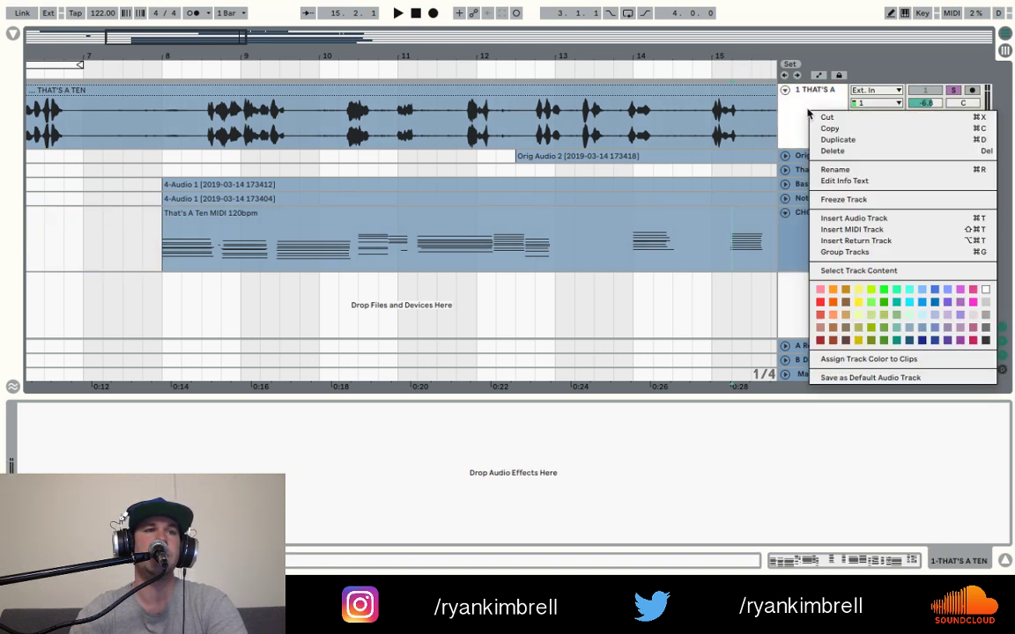
left_click(863, 359)
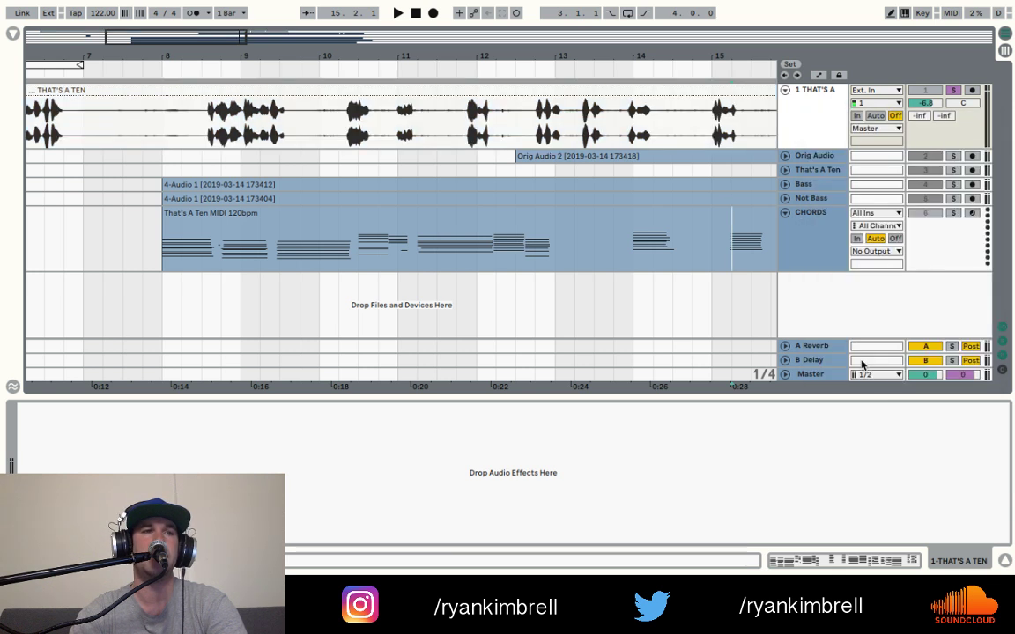
- Collapse the 1-THAT'S A TEN track, expand Orig Audio and select its first clip
left_click(785, 90)
left_click(829, 121)
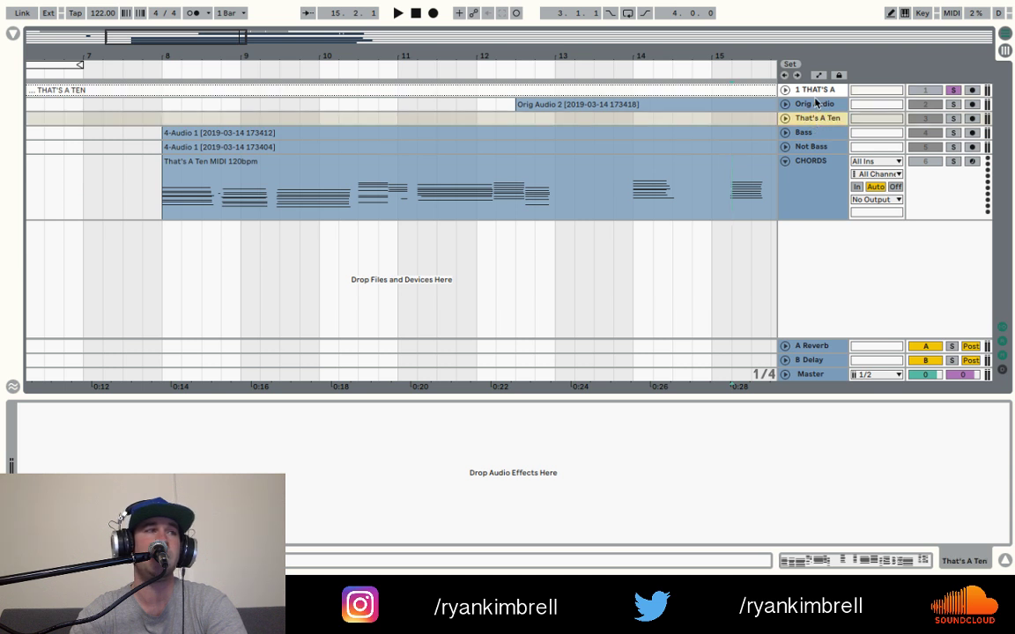
left_click(816, 103)
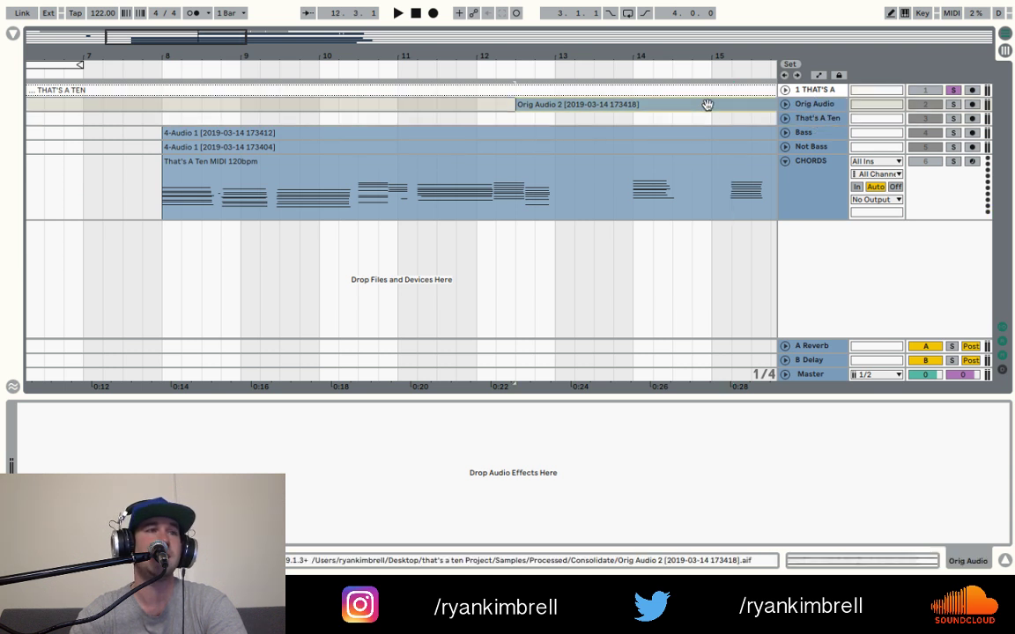
left_click(786, 104)
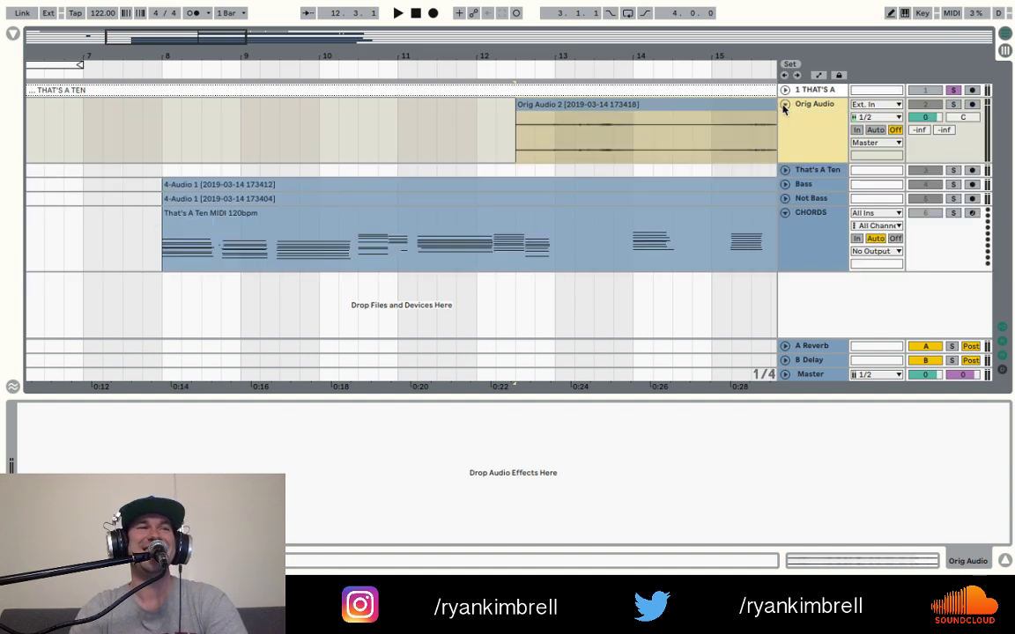
left_click(657, 112)
scroll(657, 113, "right", 5)
left_click_drag(646, 57, 646, 13)
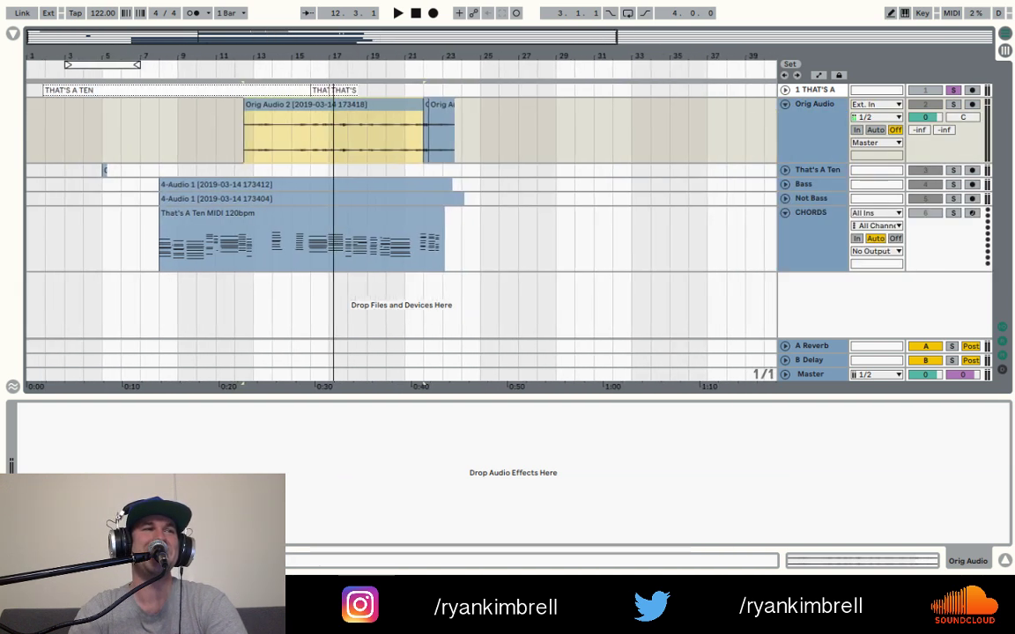
left_click_drag(333, 50, 337, 55)
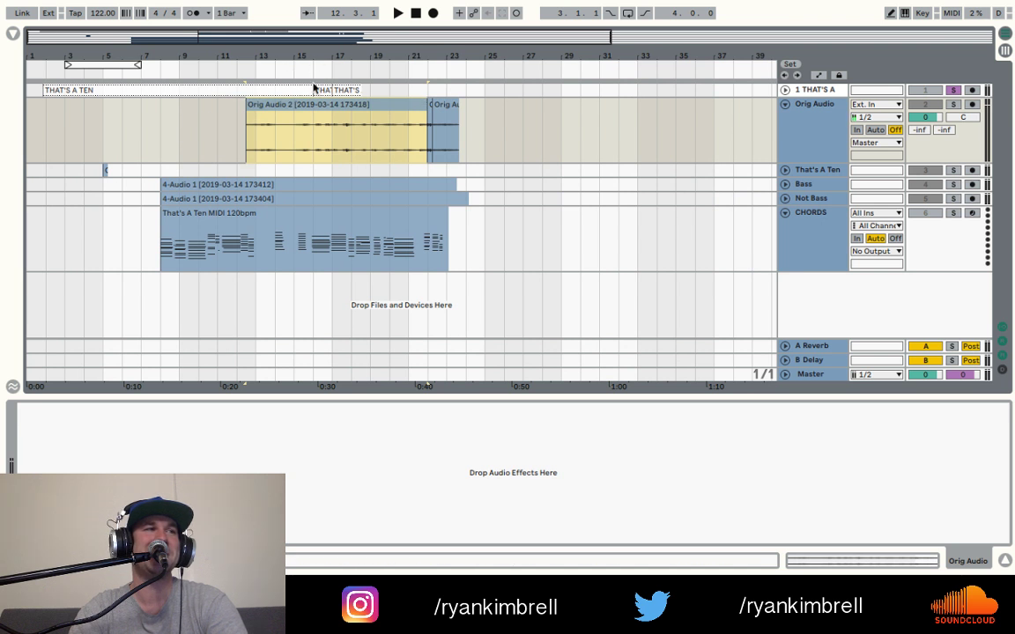
- Turn on the metronome and play from 16.1.1 with Orig Audio soloed, switching the solo to 1-THAT'S A TEN
left_click(314, 149)
left_click(193, 14)
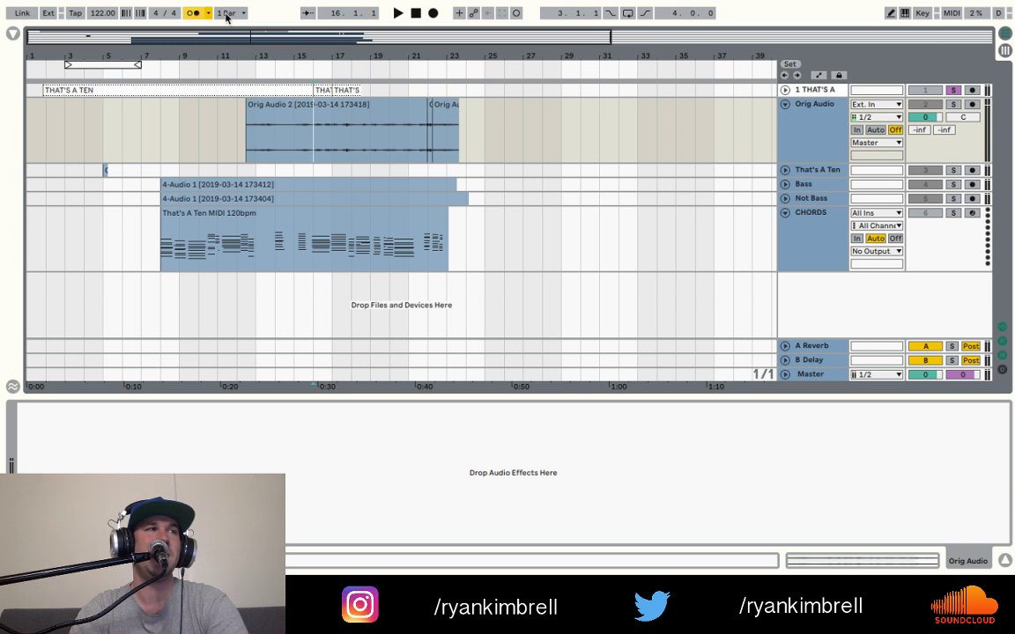
left_click(953, 104)
key("space")
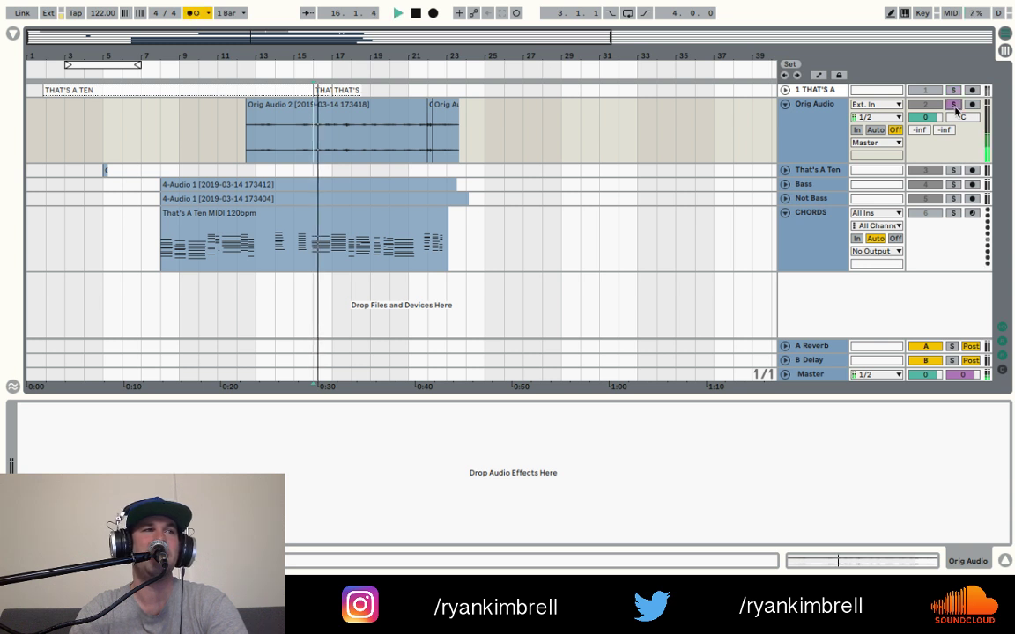
left_click(953, 91)
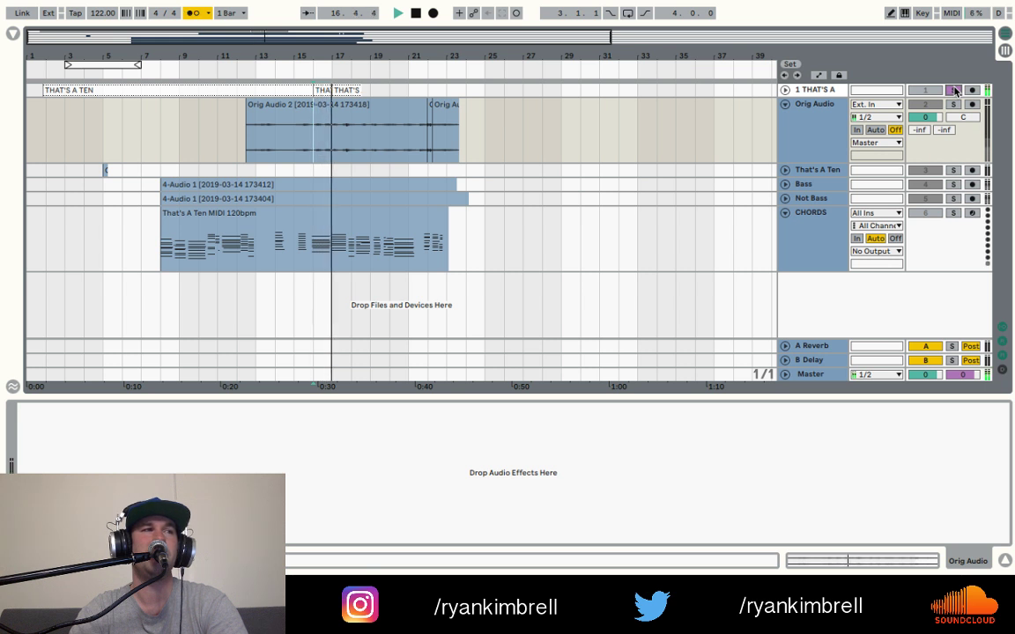
- Add a locator named REMIX at 17.1.1
left_click_drag(319, 58, 325, 117)
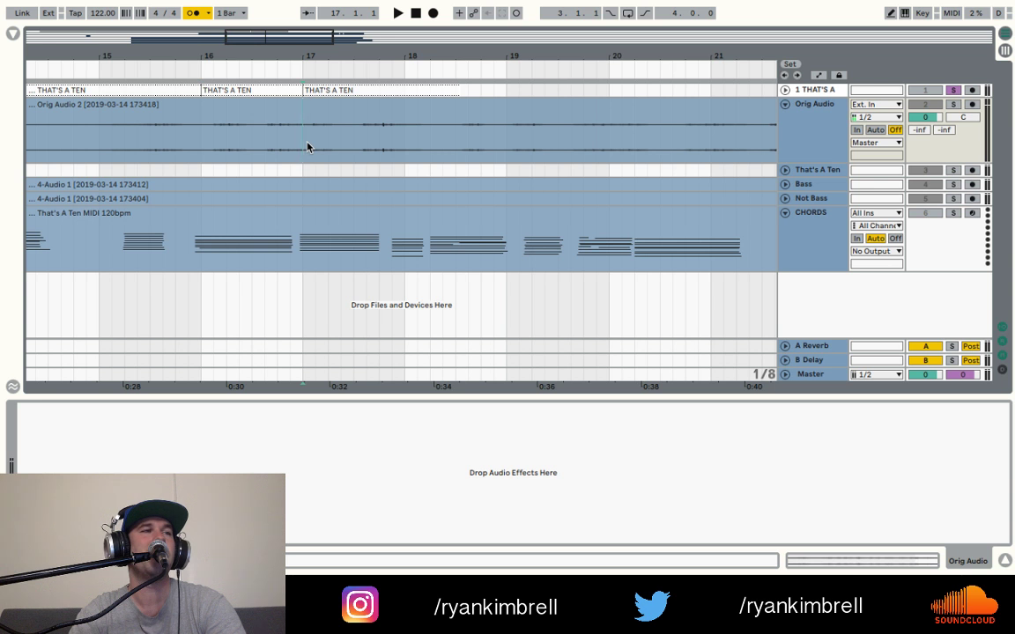
right_click(299, 66)
left_click(323, 104)
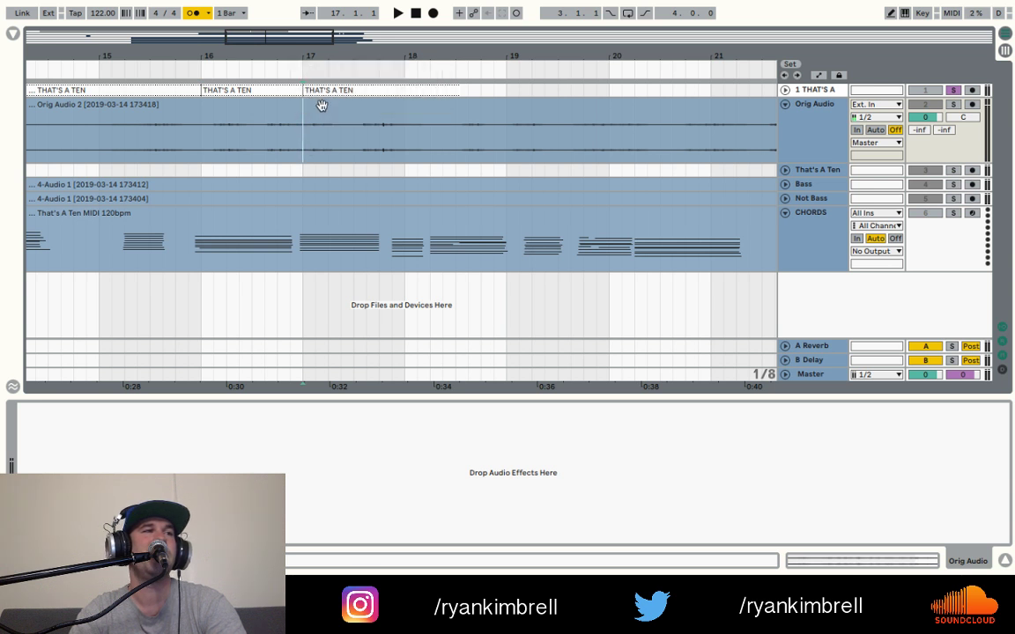
left_click(292, 132)
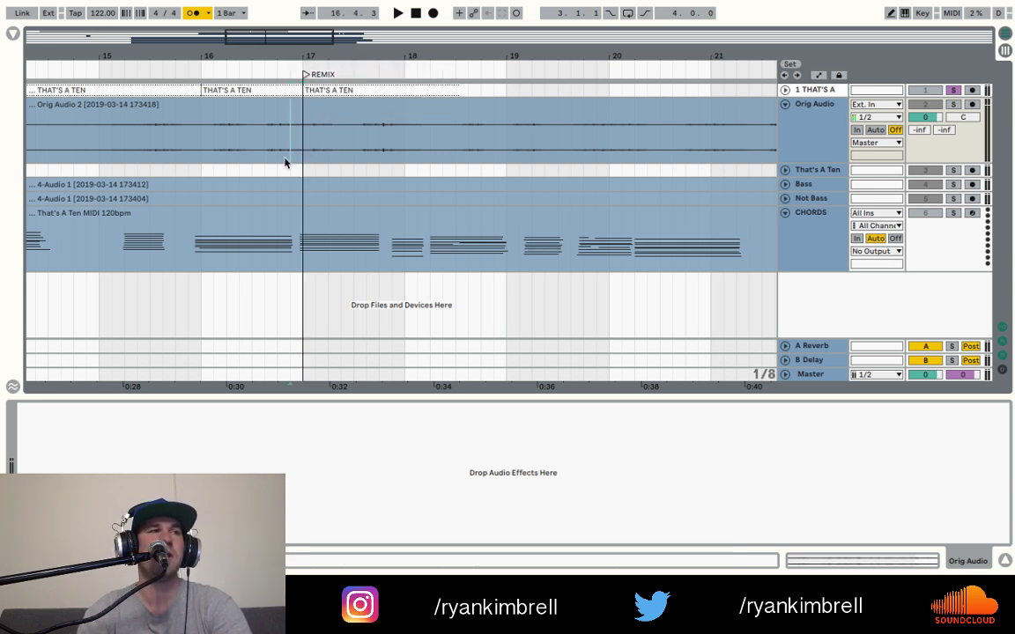
left_click_drag(301, 57, 209, 118)
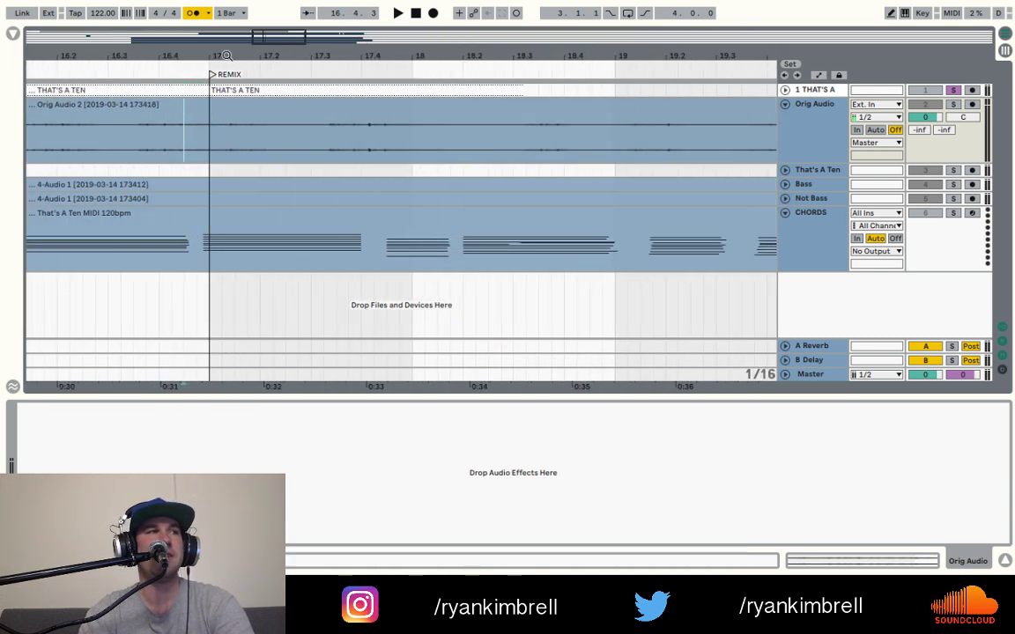
left_click_drag(208, 53, 220, 22)
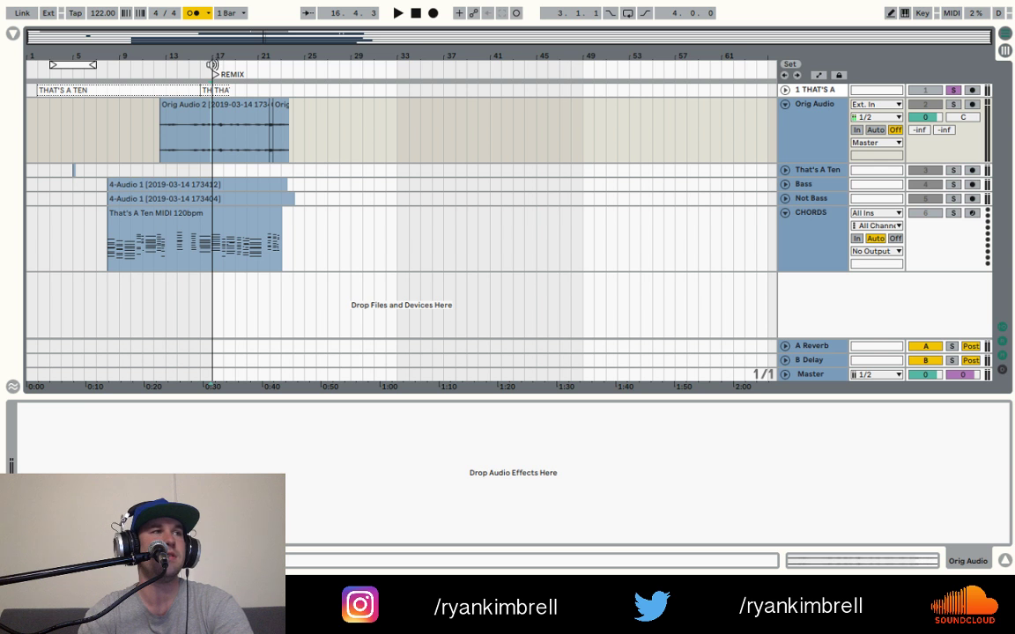
- Move all the Orig Audio clips together so that they start at the REMIX locator, 17.1.1
left_click(209, 125)
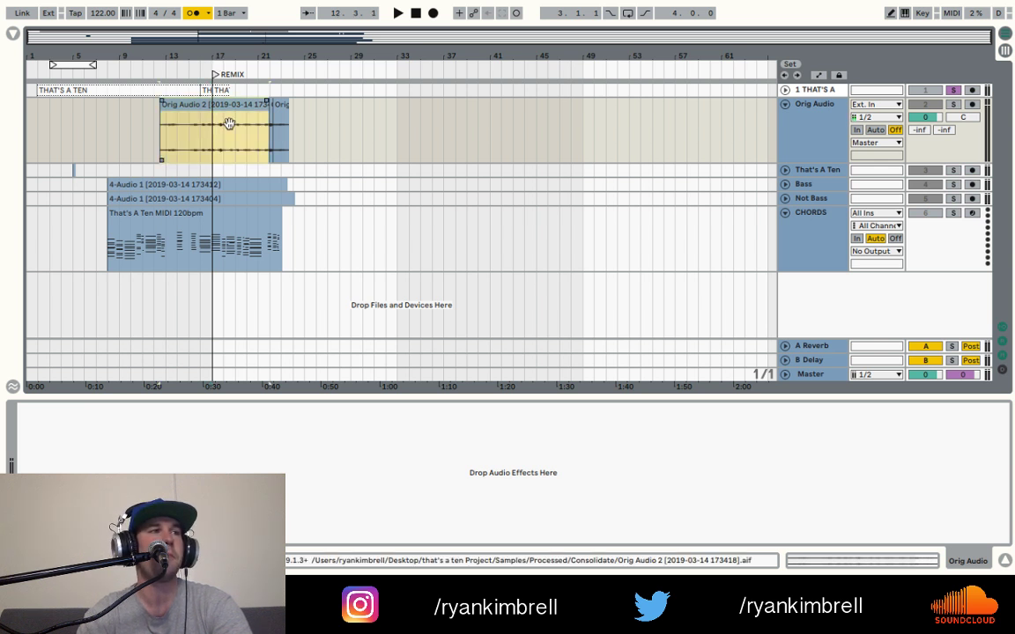
left_click(282, 107)
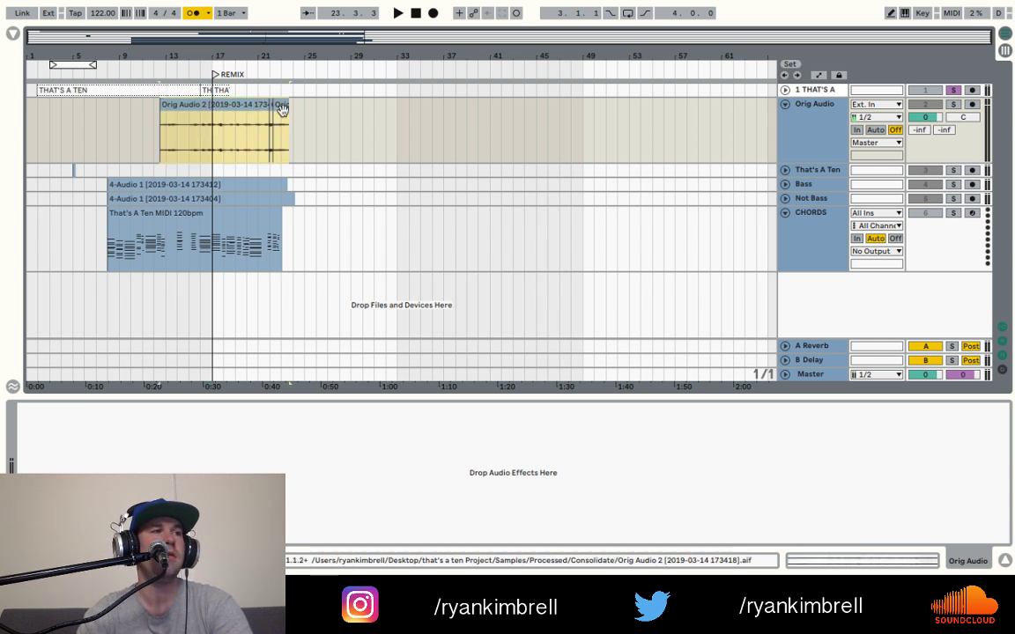
left_click_drag(204, 106, 254, 107)
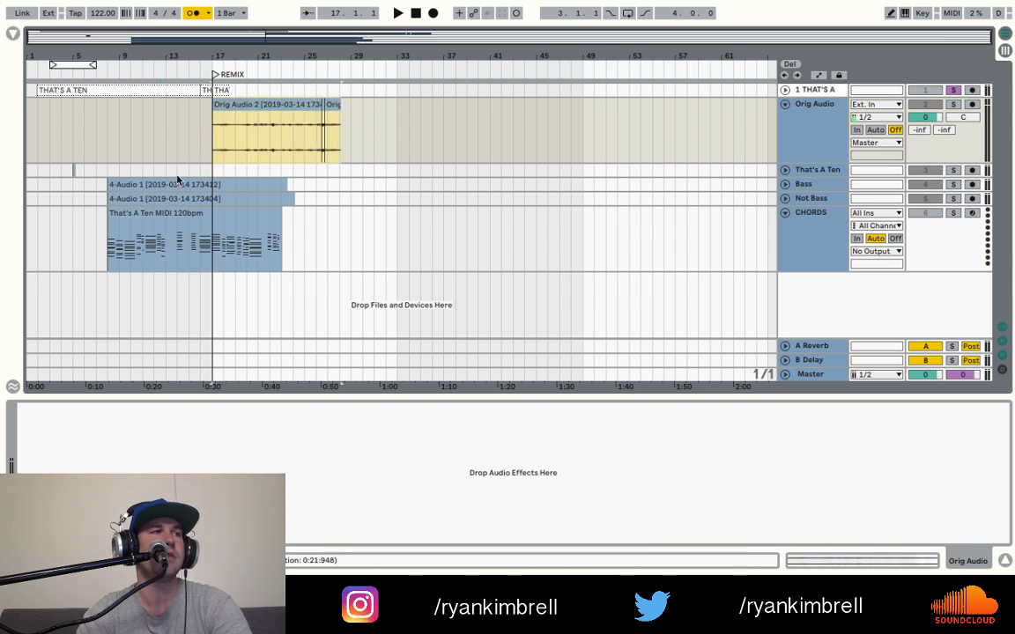
- Move the Bass, Not Bass and CHORDS clips, as well as the That's A Ten clip, to start at 17.1.1
left_click(168, 184)
left_click(159, 215, "shift")
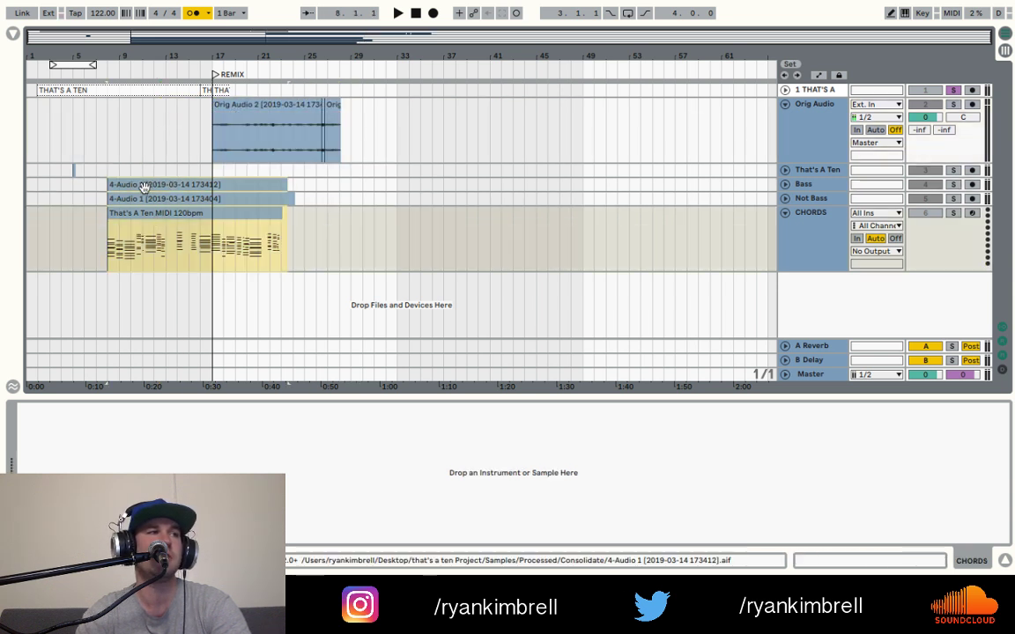
left_click_drag(144, 186, 249, 195)
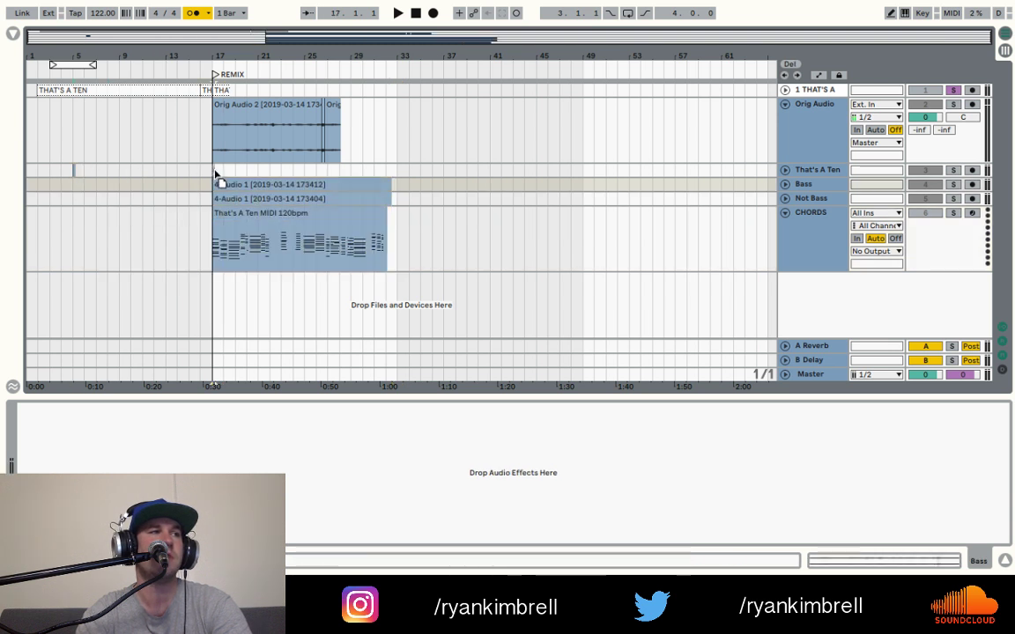
left_click(73, 168)
left_click(55, 123)
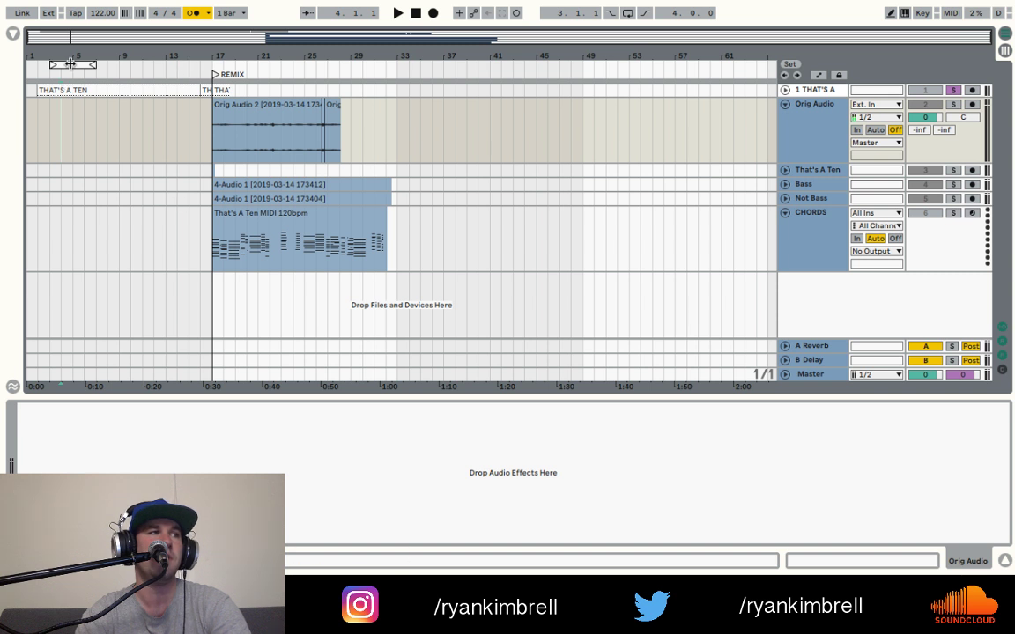
- Move the loop region to start at 33.1.1 and extend it to 8 bars
left_click_drag(71, 64, 492, 67)
left_click_drag(278, 56, 410, 53)
left_click_drag(310, 68, 724, 78)
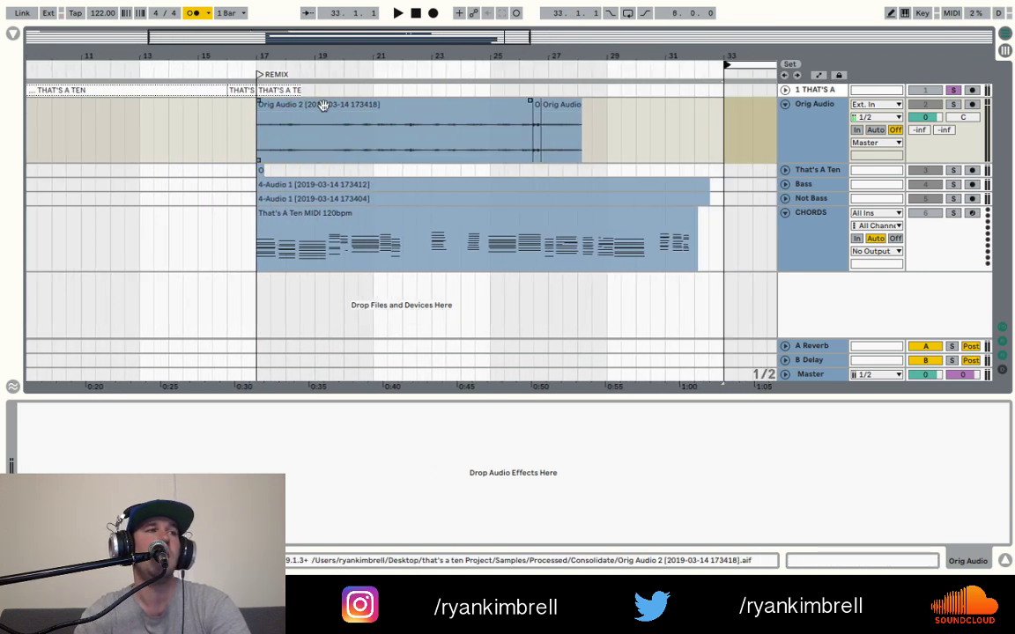
- Rename the Orig Audio track as Mouth noises and insert an audio track named Resampling directly below it
double_click(814, 106)
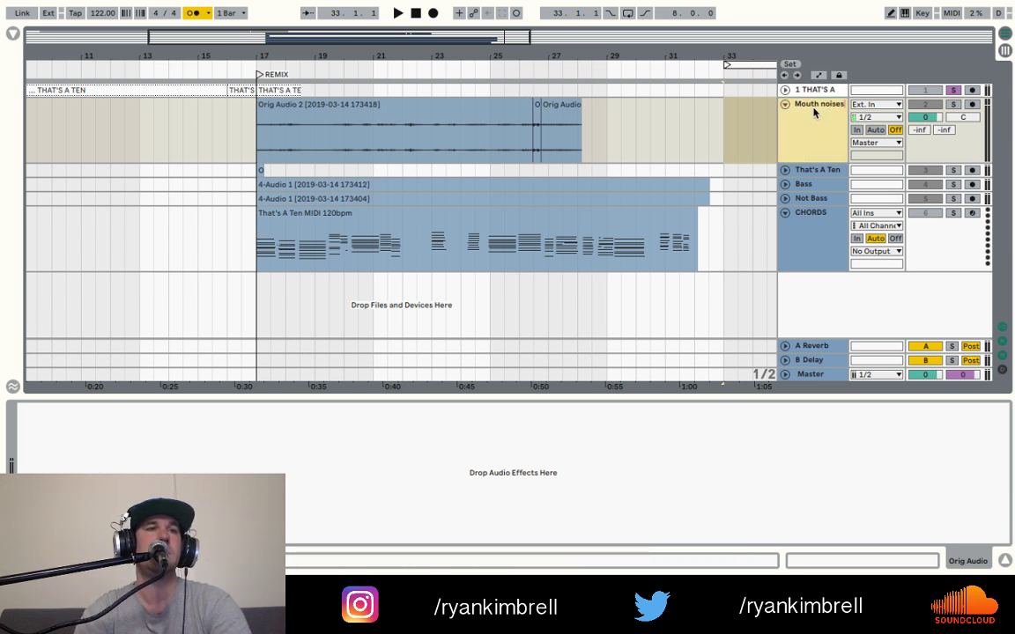
key("Return")
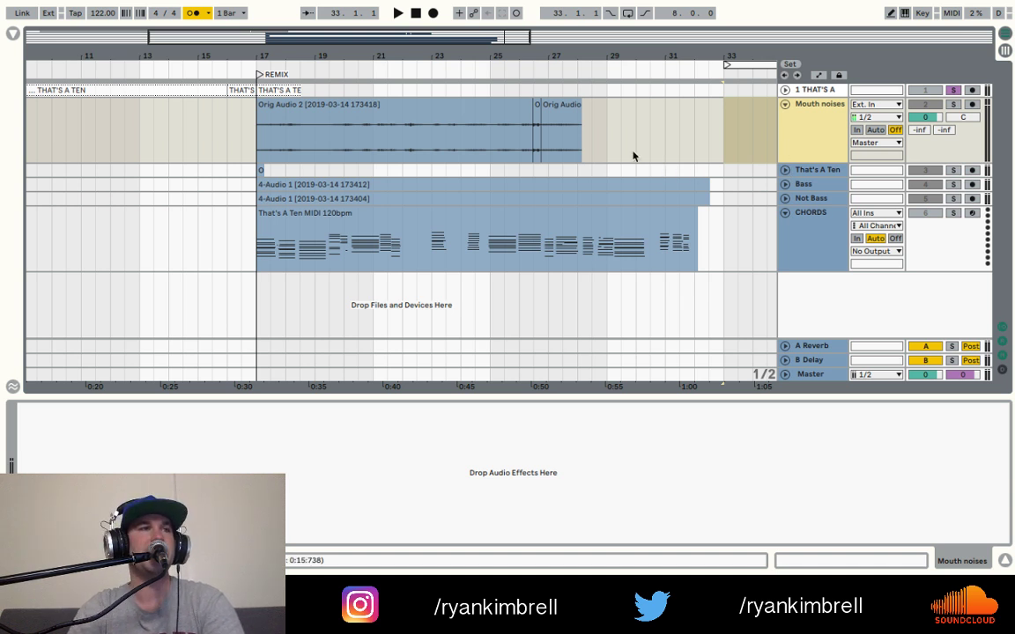
left_click(372, 119)
left_click(816, 129)
key("ctrl+t")
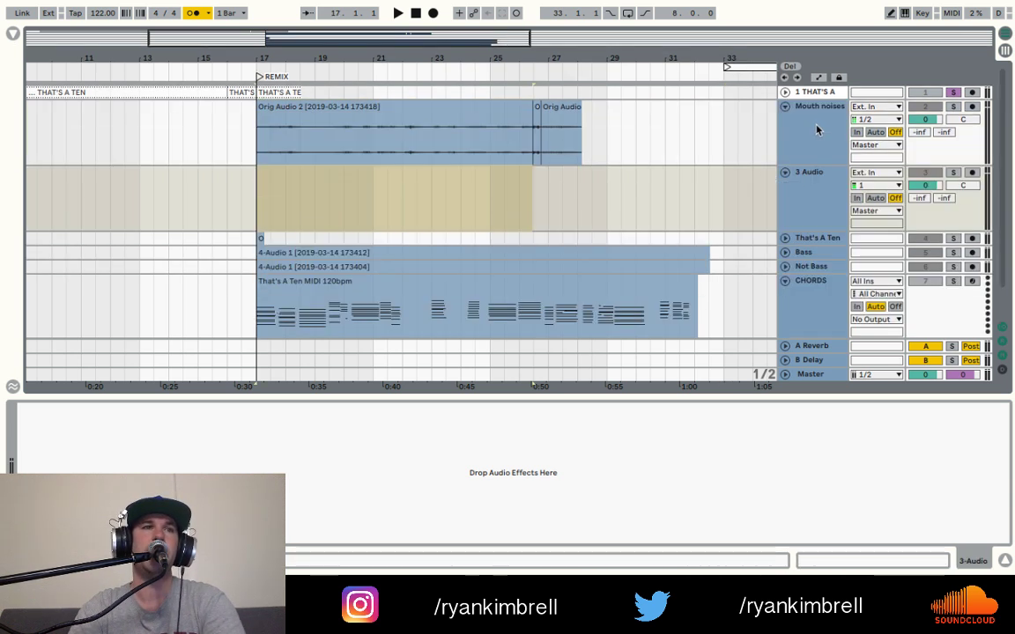
left_click(803, 197)
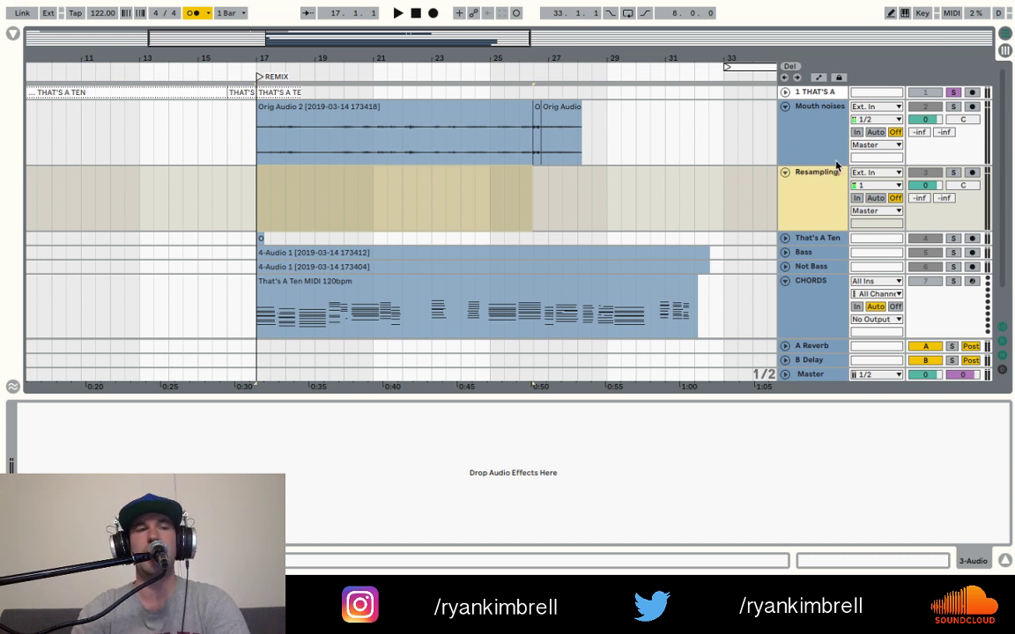
left_click(789, 134)
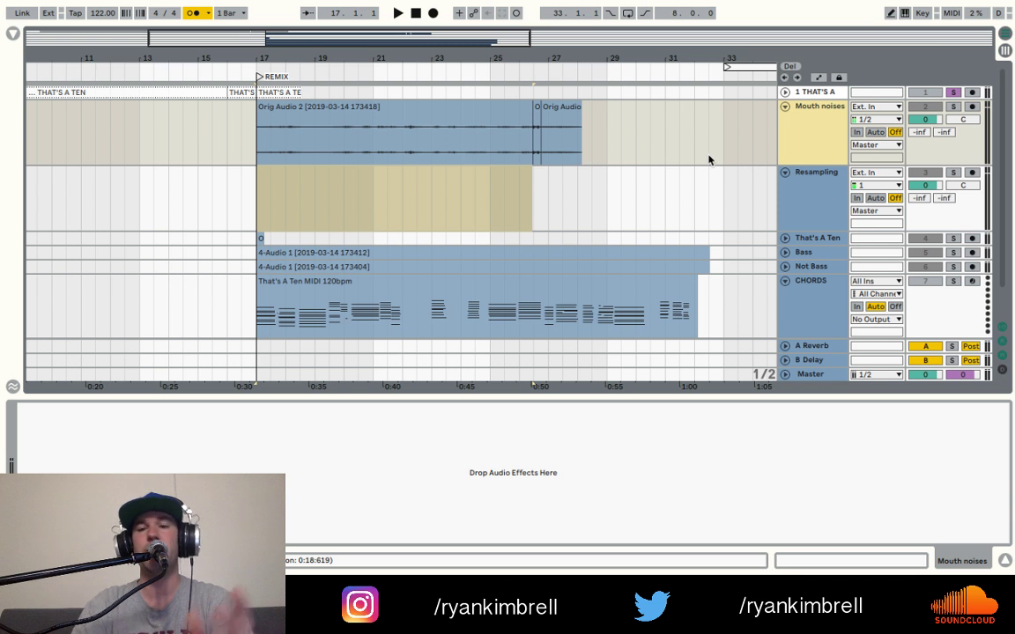
- Solo the Mouth noises track and listen to its first clip with the metronome turned off
left_click(297, 139)
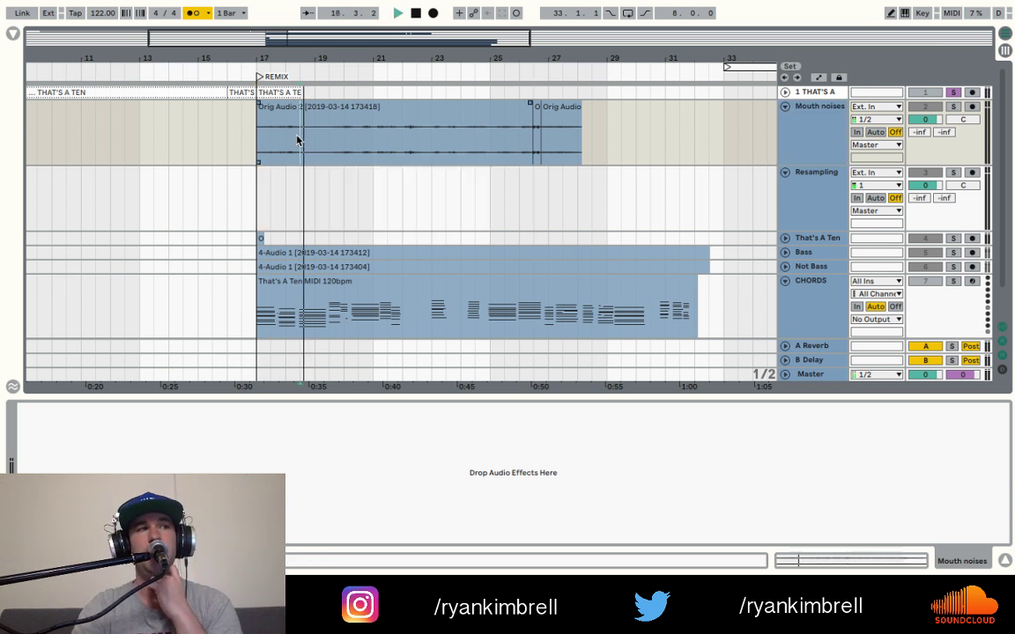
left_click(954, 106)
key("space")
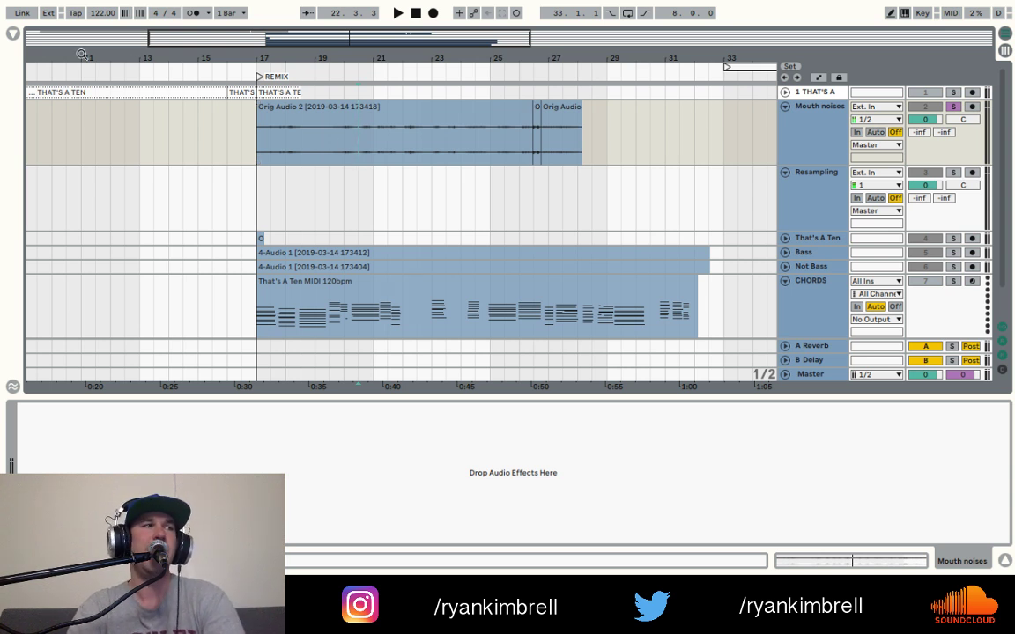
- Search the browser for rx and expand the iZotope Audio Units plug-ins to look through the RX 5 and RX 7 effects
left_click(11, 34)
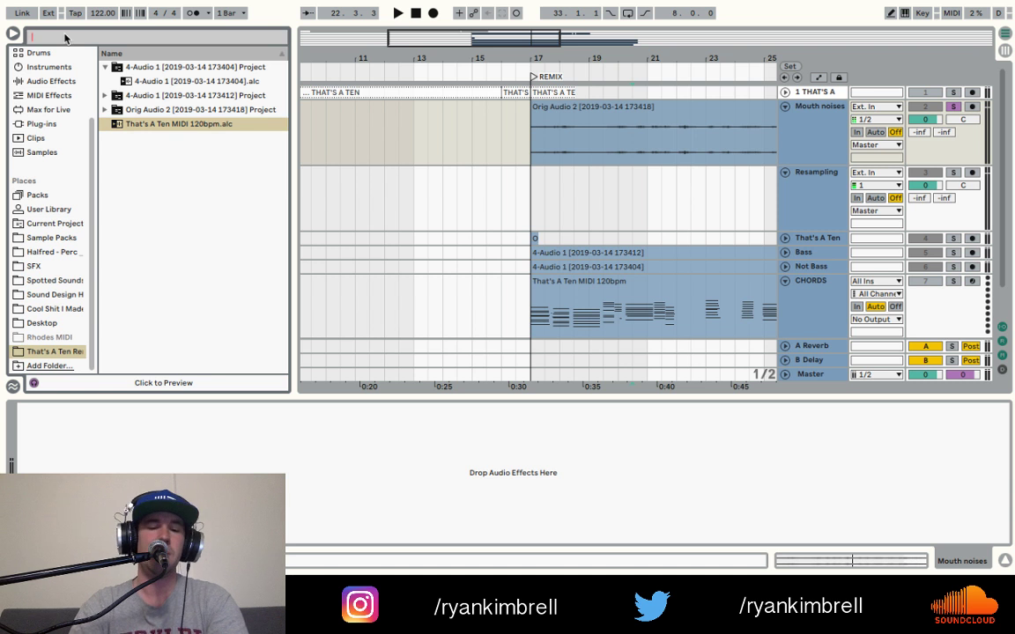
type("rx")
left_click(46, 168)
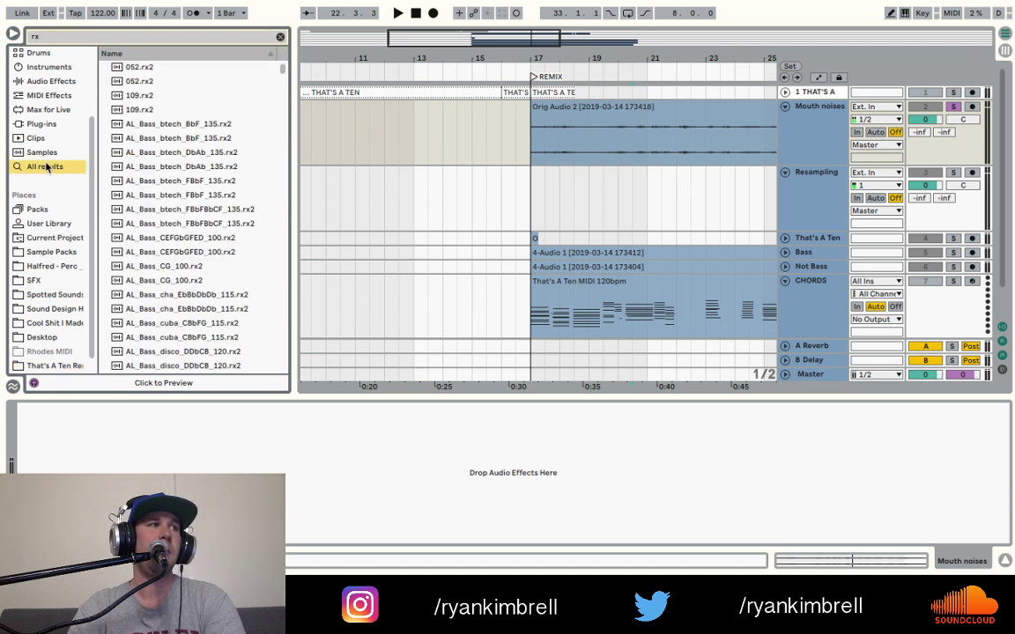
left_click(41, 111)
left_click(40, 123)
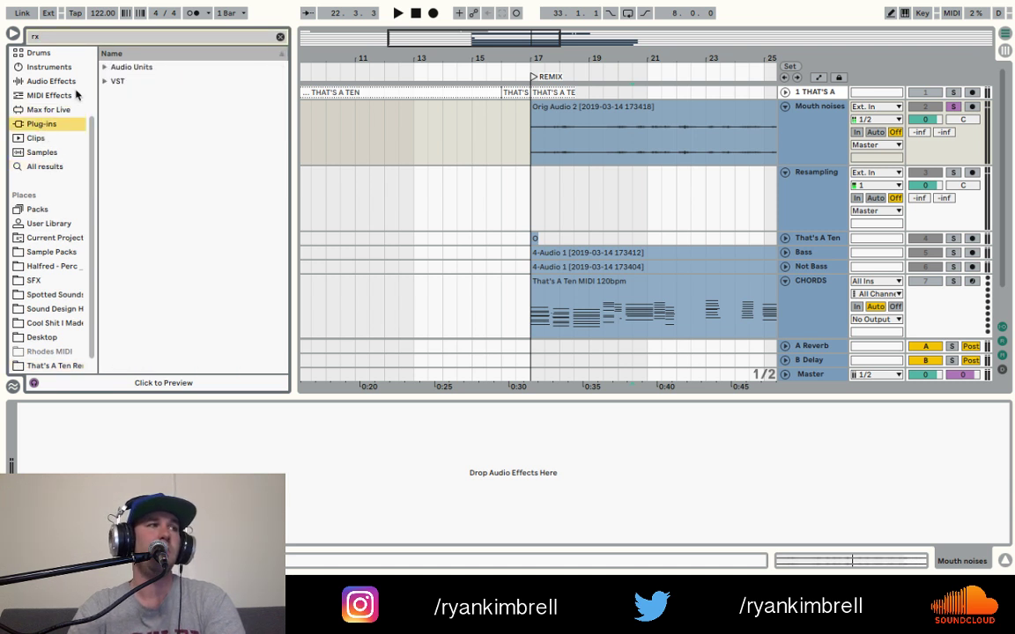
left_click(105, 68)
left_click(112, 81)
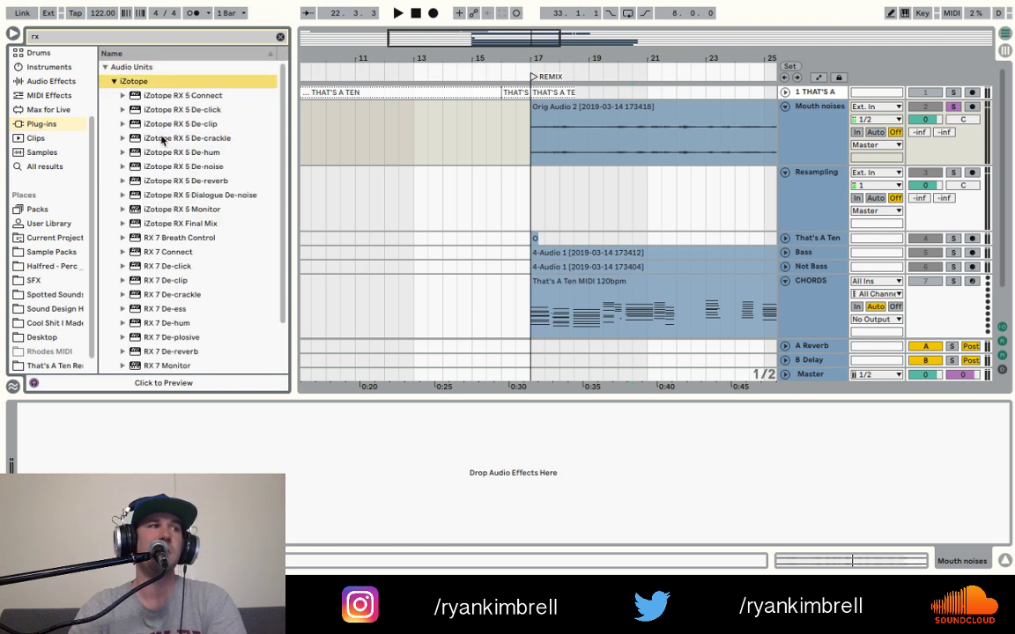
scroll(189, 202, "down", 2)
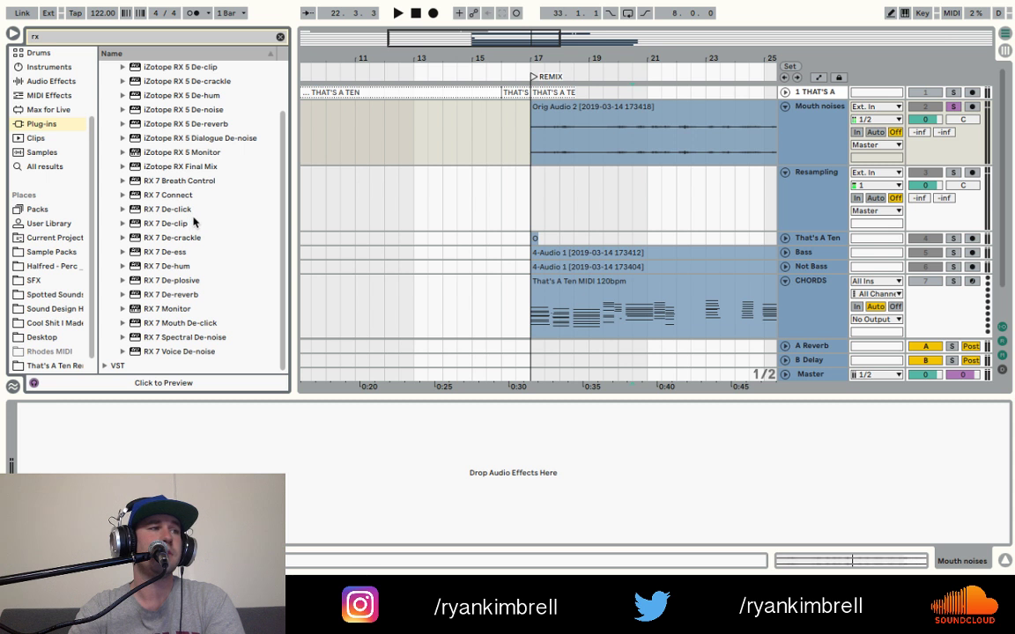
scroll(194, 223, "up", 3)
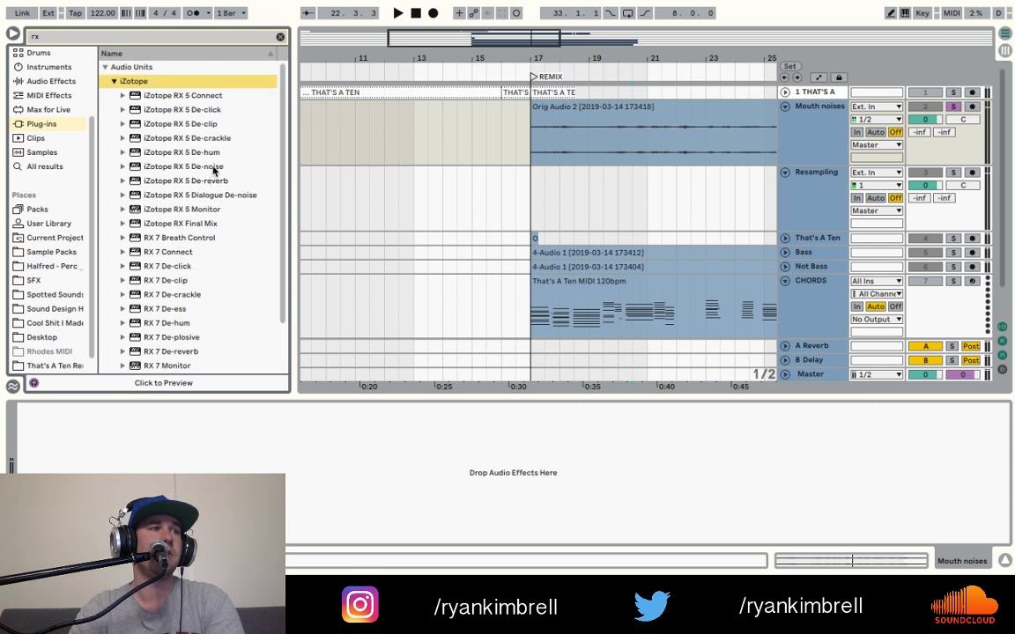
- Add iZotope RX 5 De-noise to the Mouth noises track and position its plug-in window over the lower part of the arrangement
left_click(190, 167)
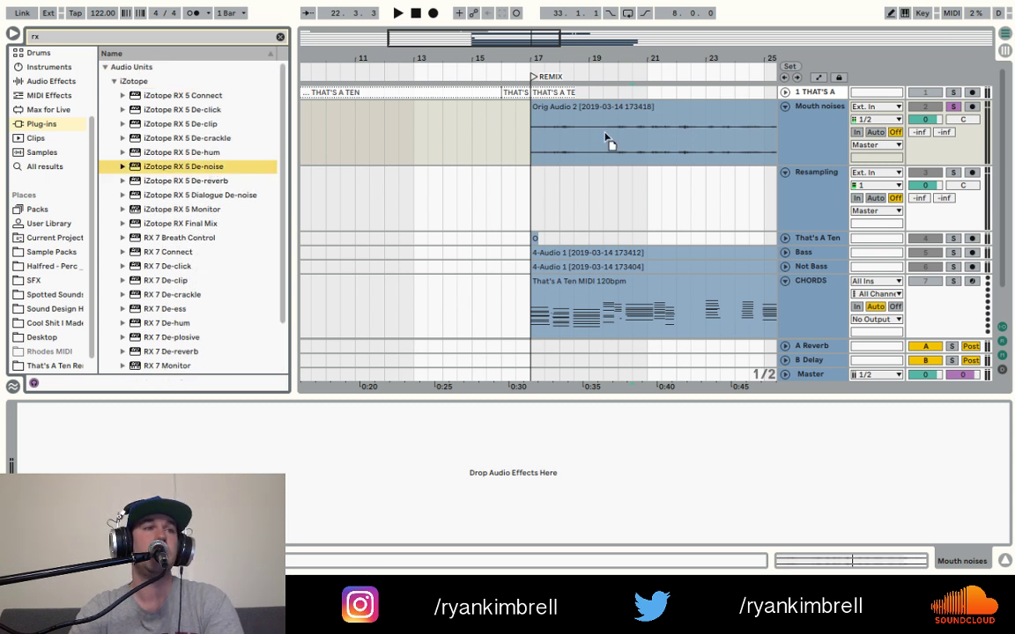
key("Return")
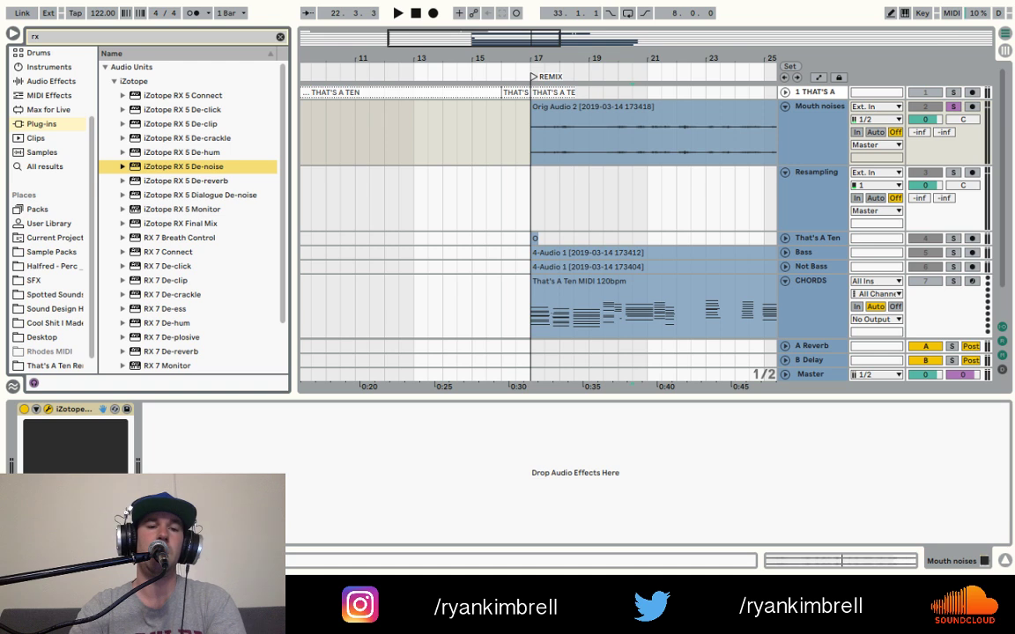
left_click(48, 408)
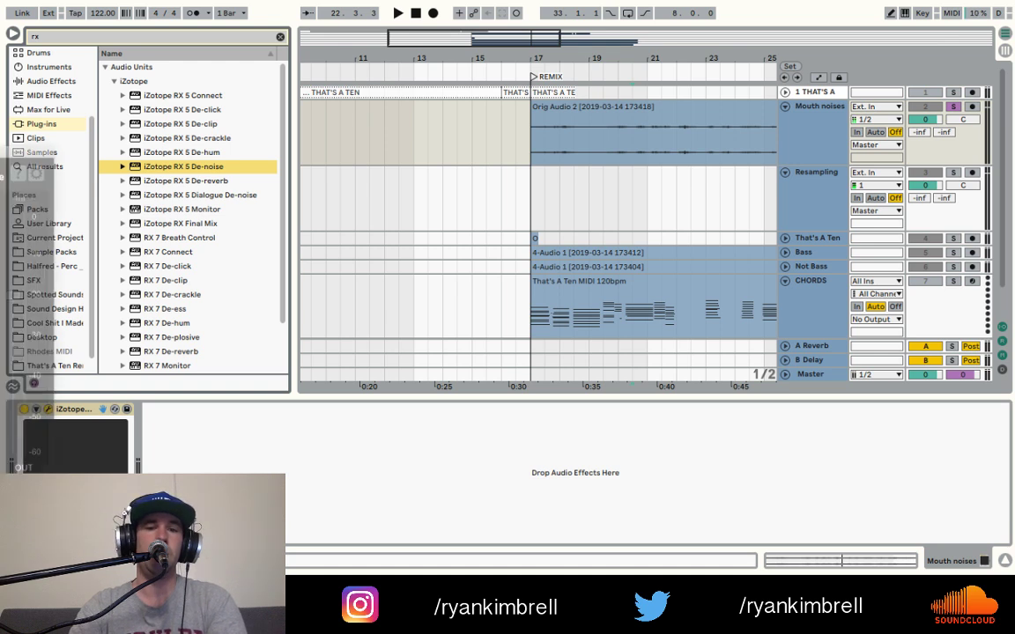
left_click_drag(460, 32, 716, 191)
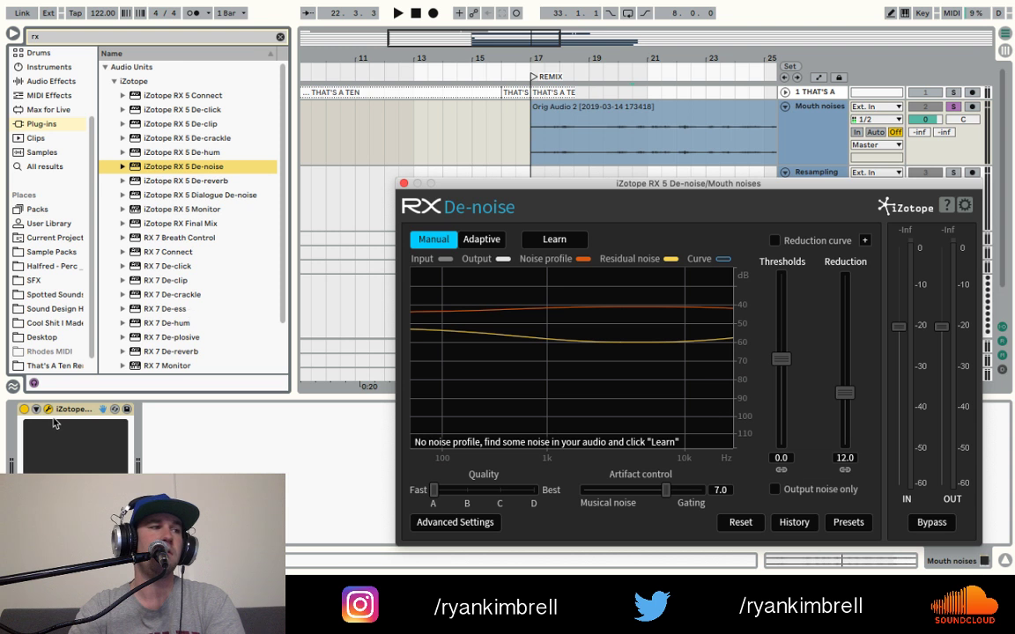
- Preview Mouth noises through De-noise and raise the gain of its first clip
key("space")
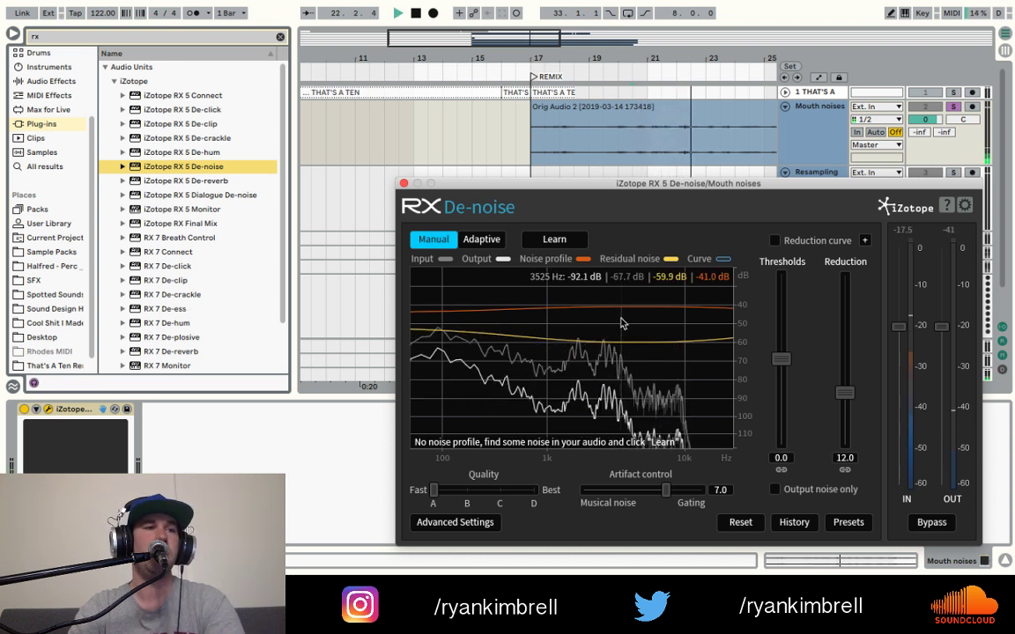
key("space")
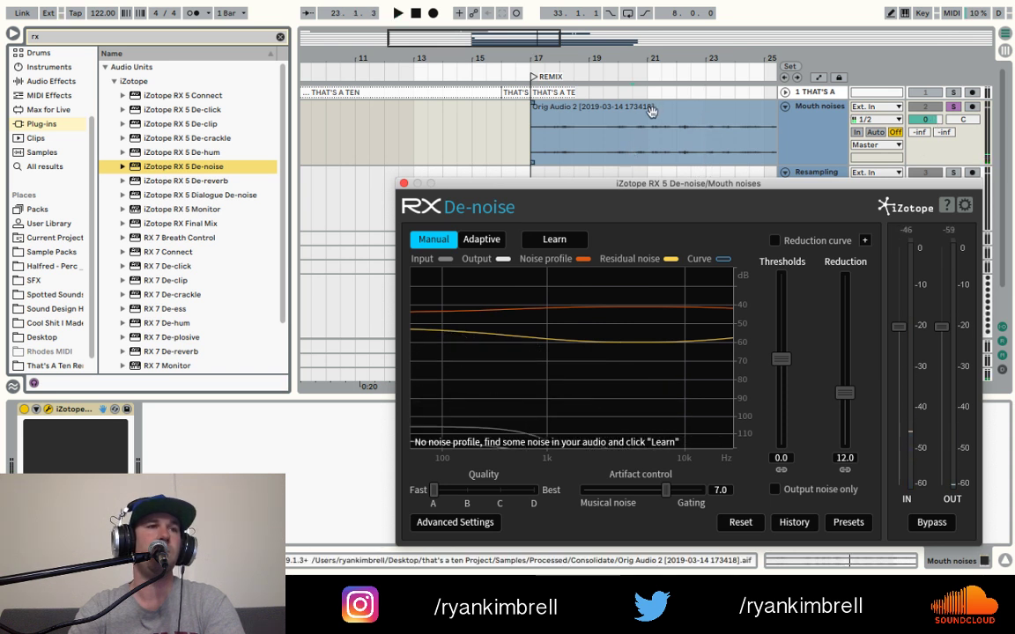
double_click(651, 110)
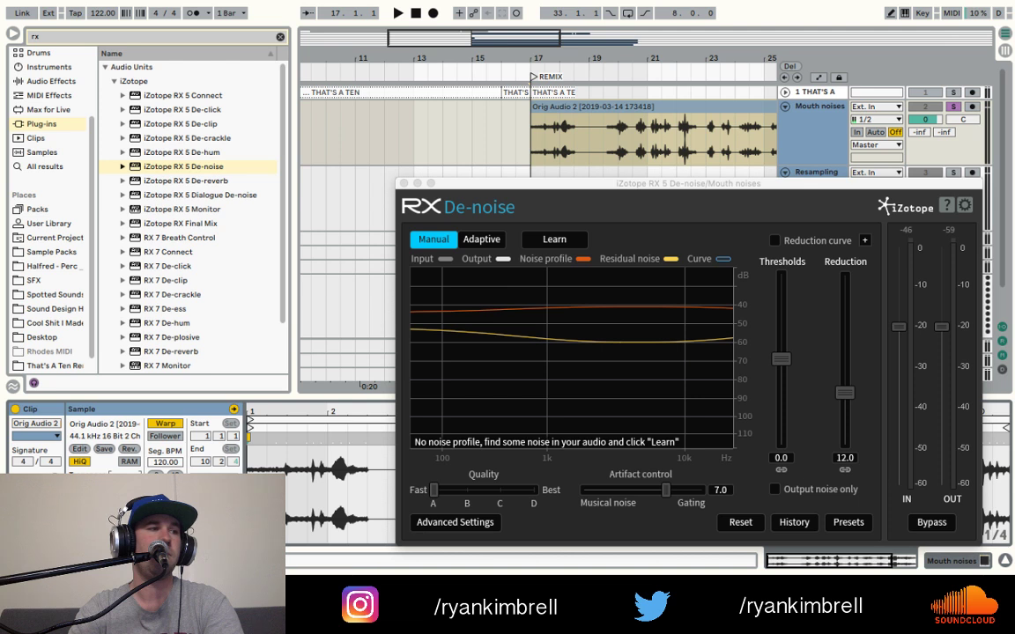
- Play the first Mouth noises clip through De-noise from 17.1.1 and again from 19.3.1
key("space")
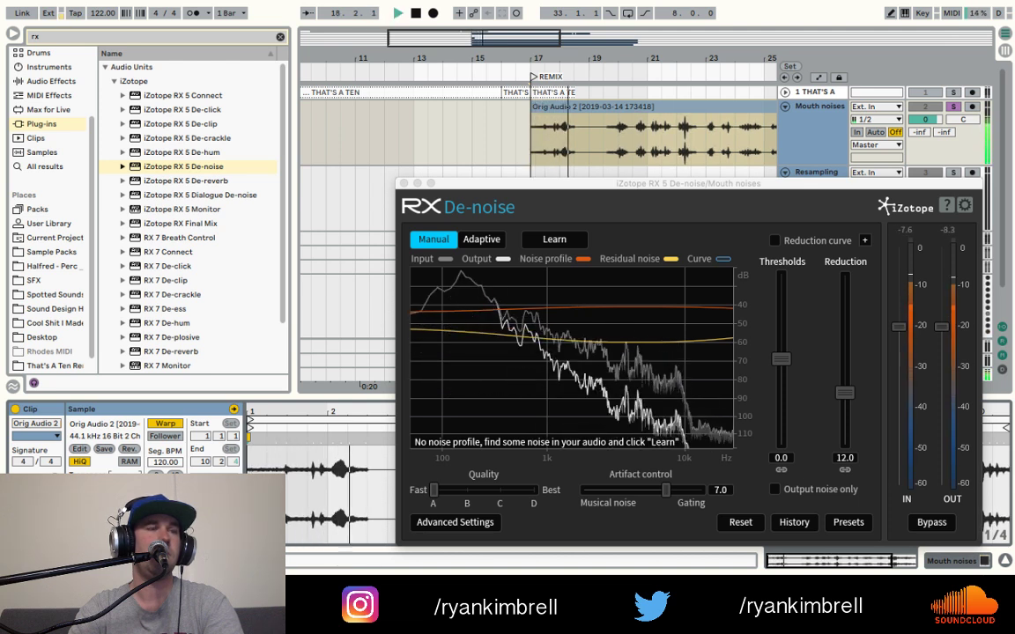
key("space")
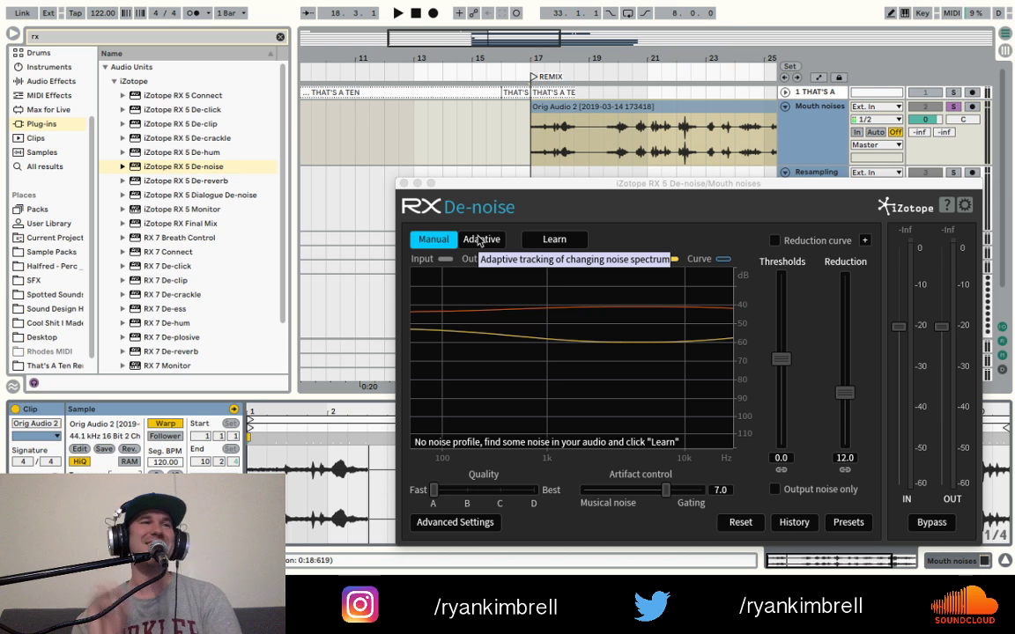
left_click(600, 143)
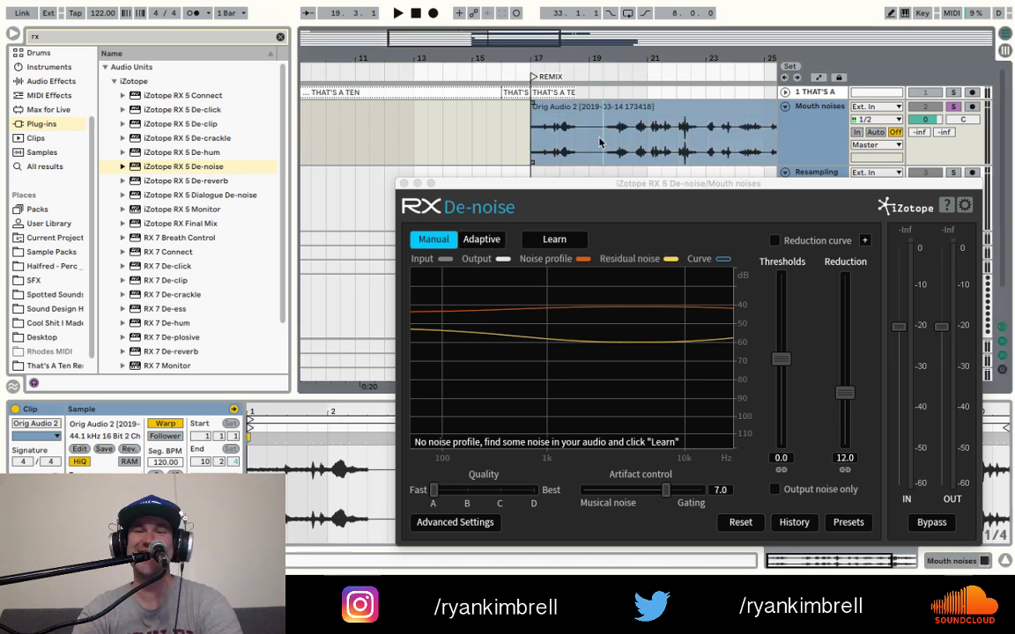
key("space")
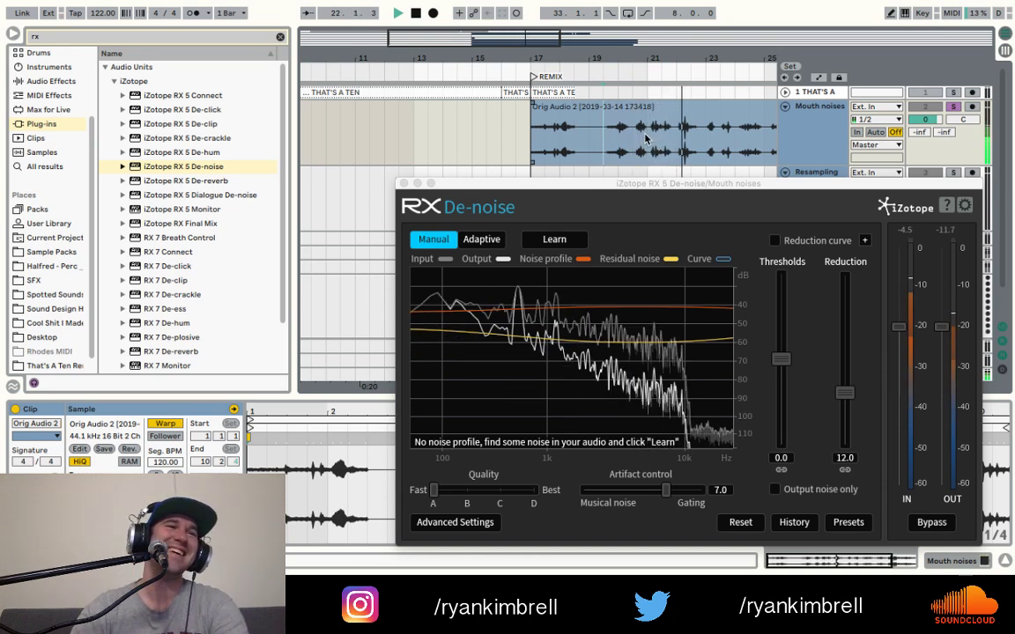
key("space")
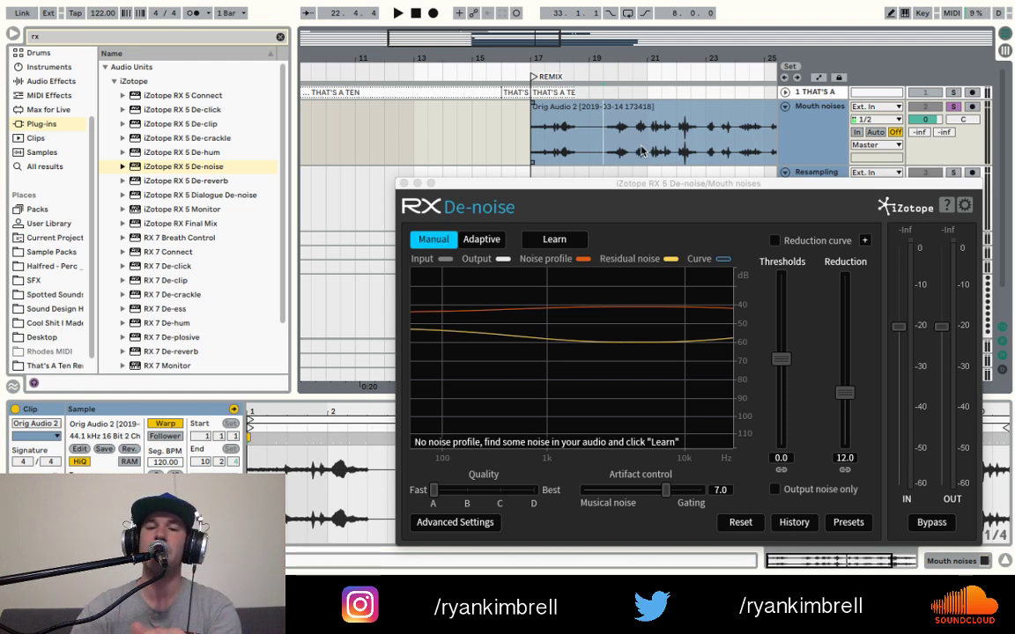
- Play the Mouth noises recording from about bar 27 and from about 25.3 to look for a noise-only passage
left_click(727, 143)
scroll(727, 144, "right", 3)
scroll(727, 144, "down", 1)
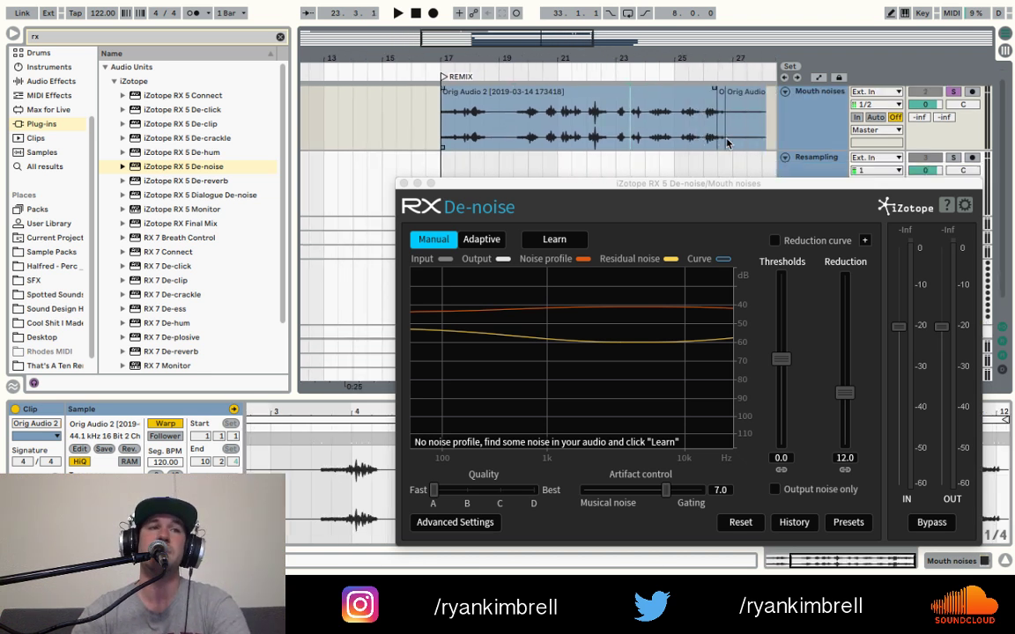
key("space")
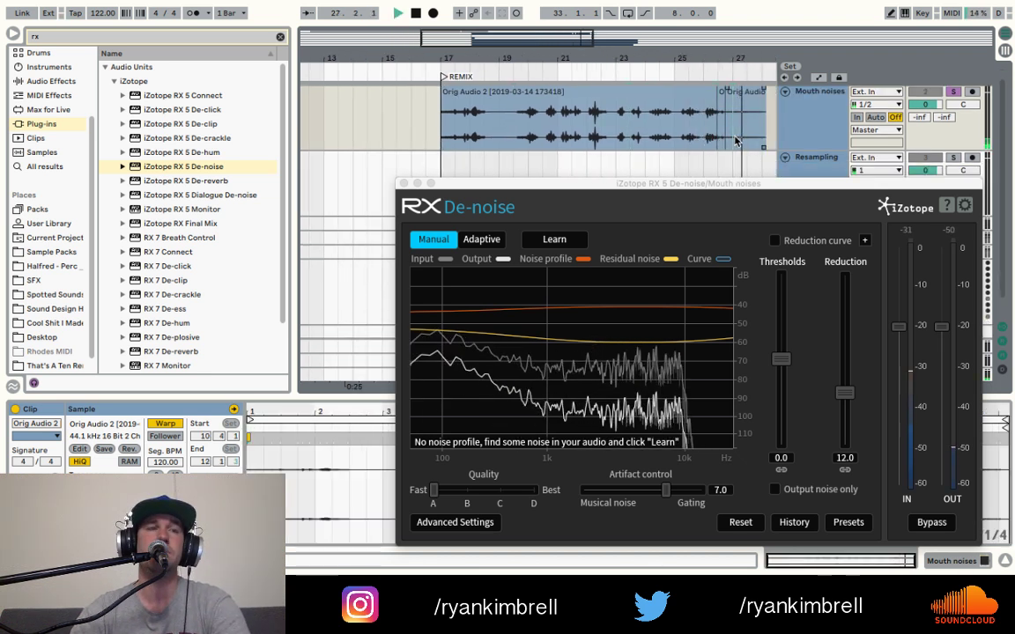
left_click(683, 133)
key("space")
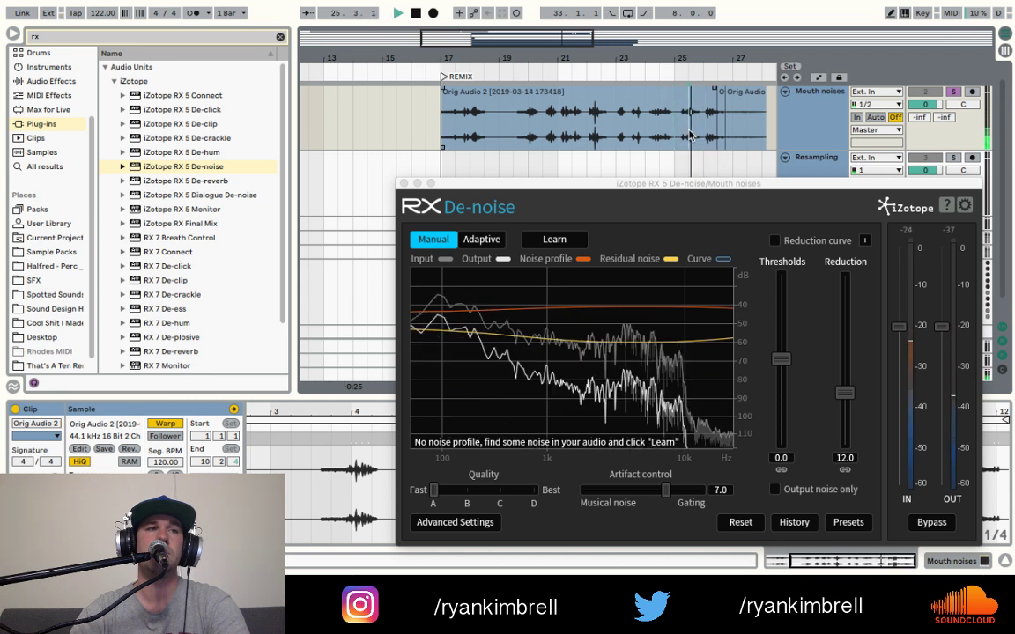
- Replay the end of bar 25 in Mouth noises several times to check for a noise-only passage
left_click_drag(689, 48, 729, 137)
key("space")
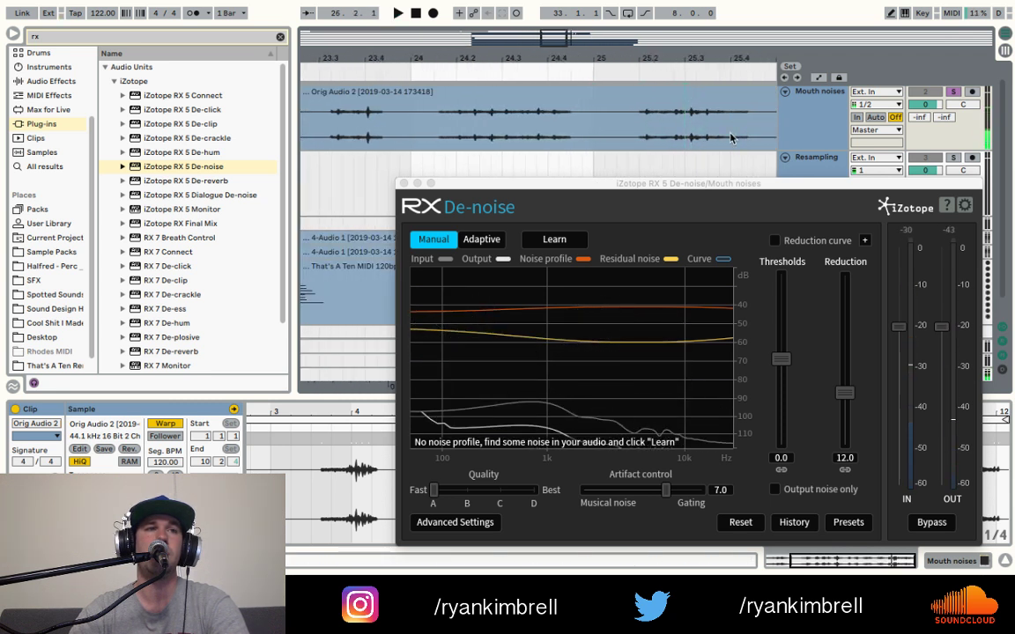
key("space")
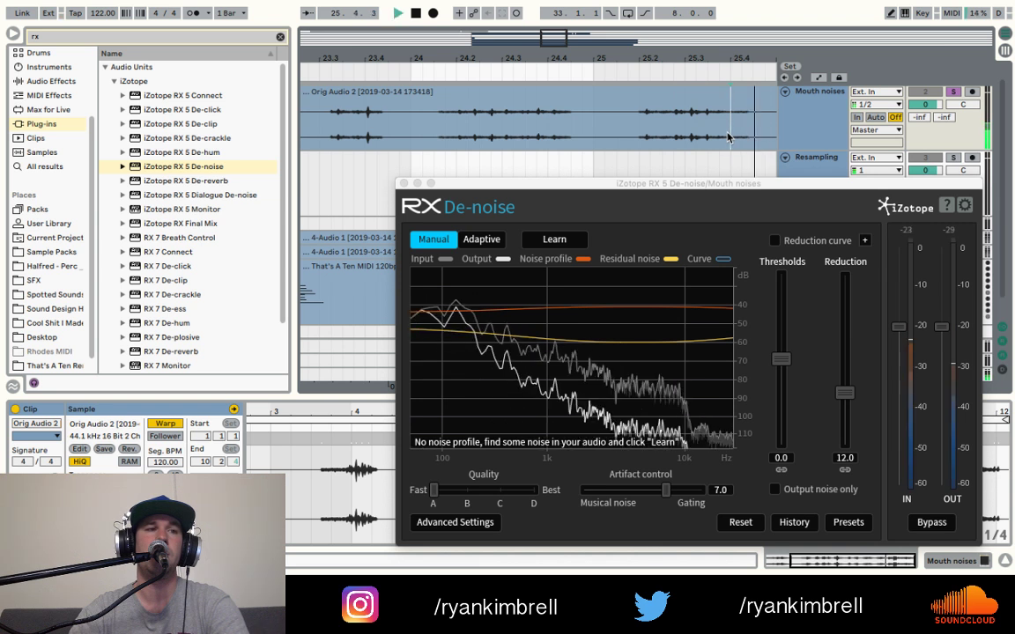
key("space")
key("space")
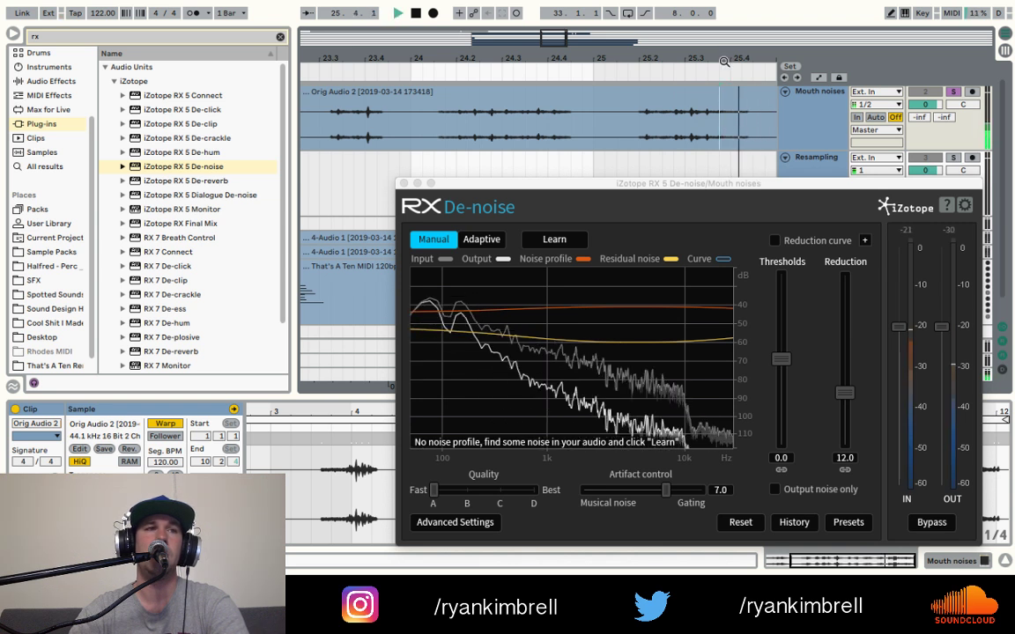
key("space")
key("space")
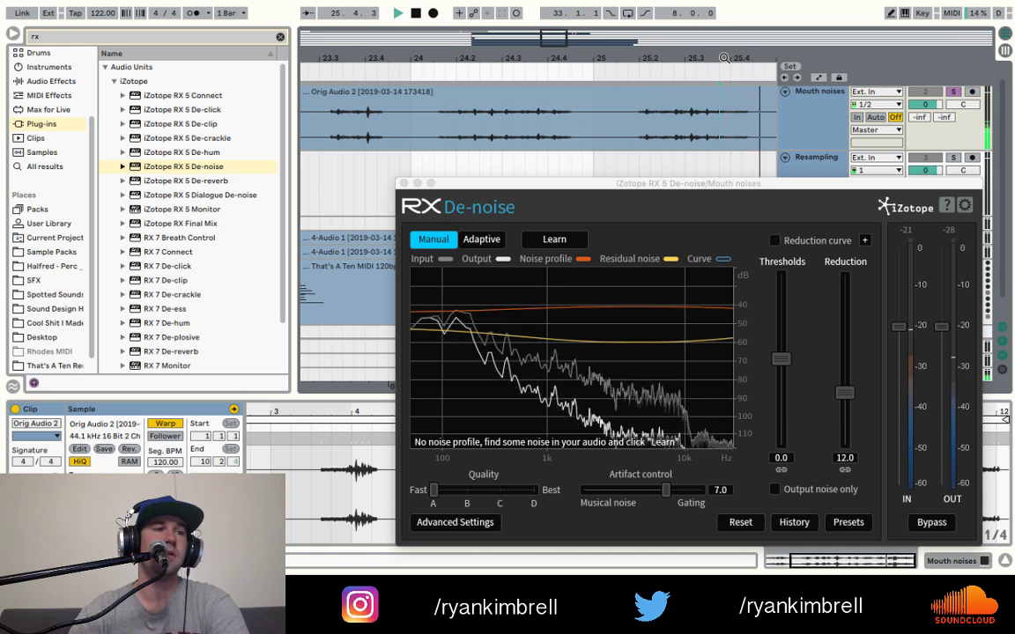
key("space")
key("space")
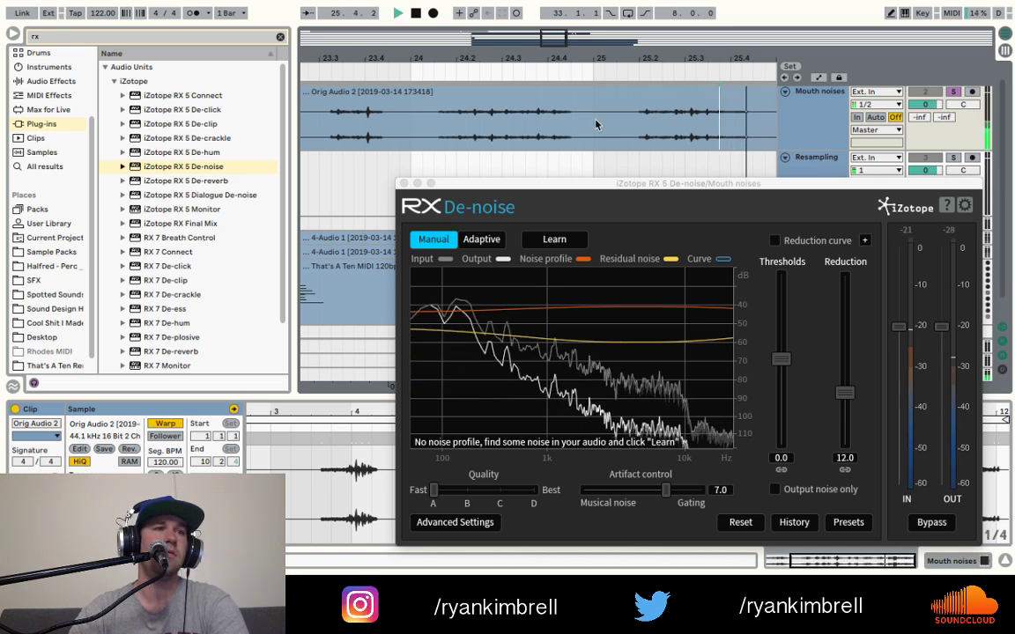
key("space")
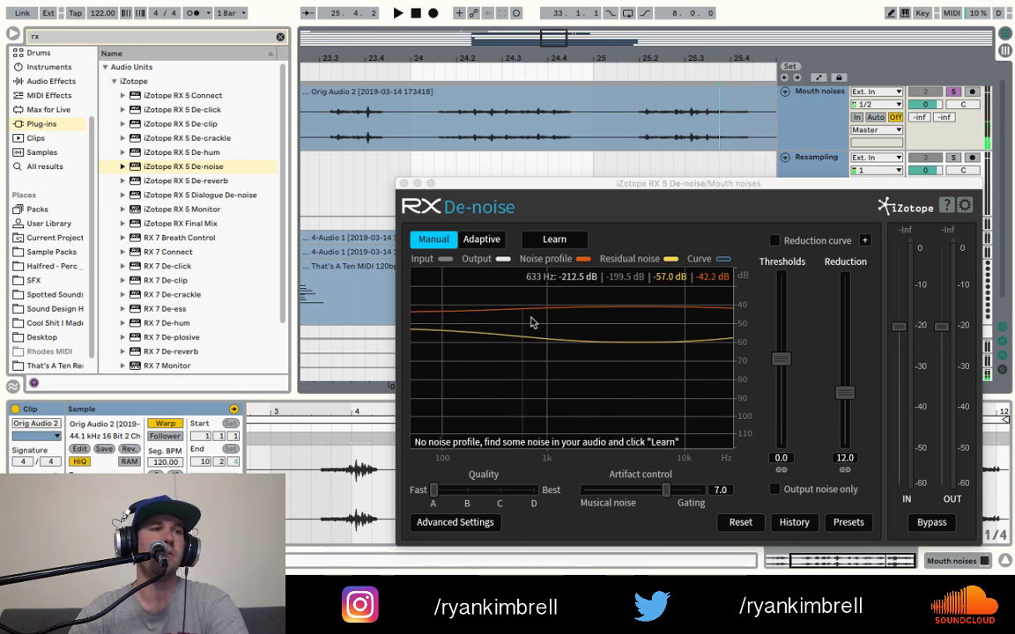
- Try learning a De-noise noise profile from the passage at the end of bar 25 and play it back
left_click(553, 240)
key("space")
left_click(554, 240)
key("space")
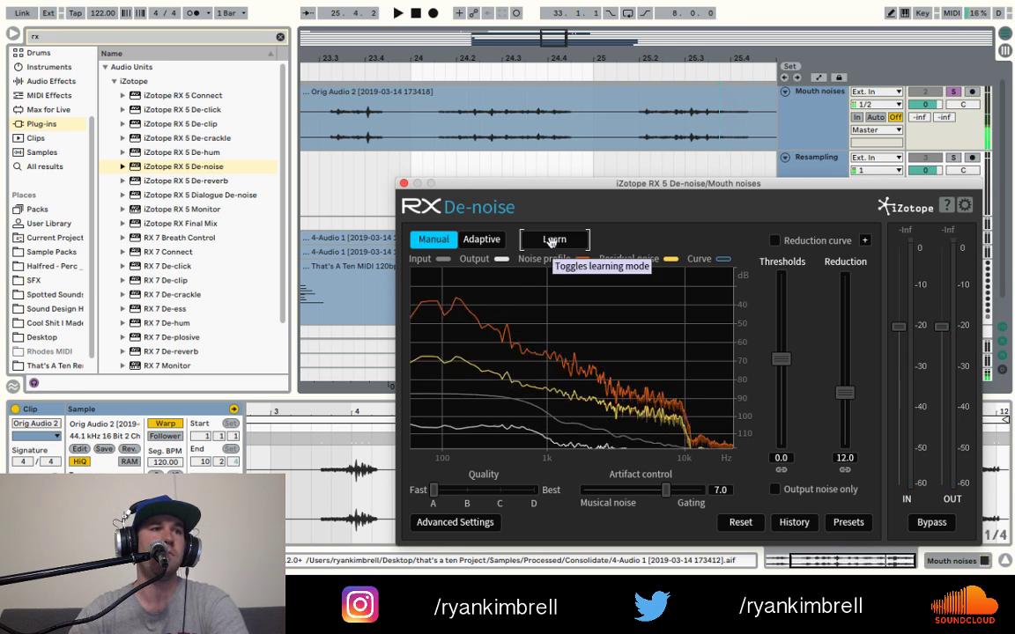
key("space")
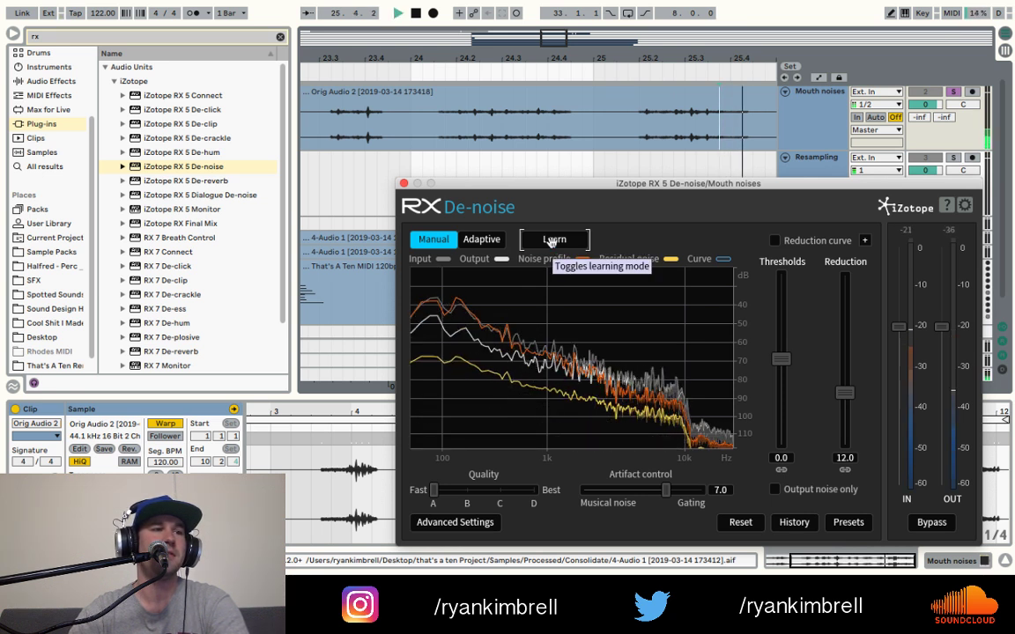
- Relearn the De-noise noise profile from a short stretch at the end of bar 25 and audition the result
left_click(553, 239)
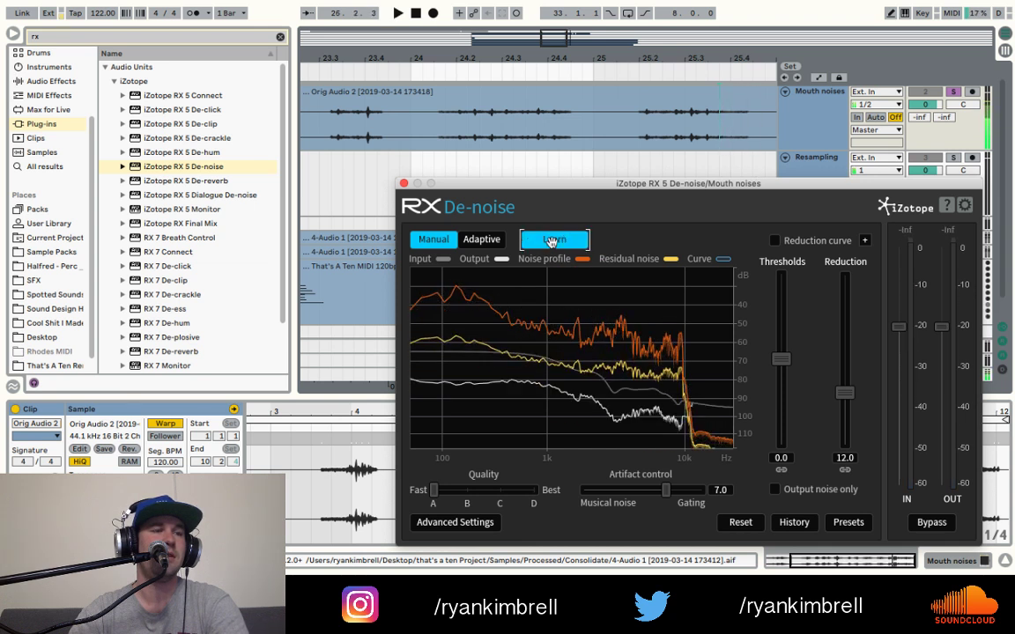
key("space")
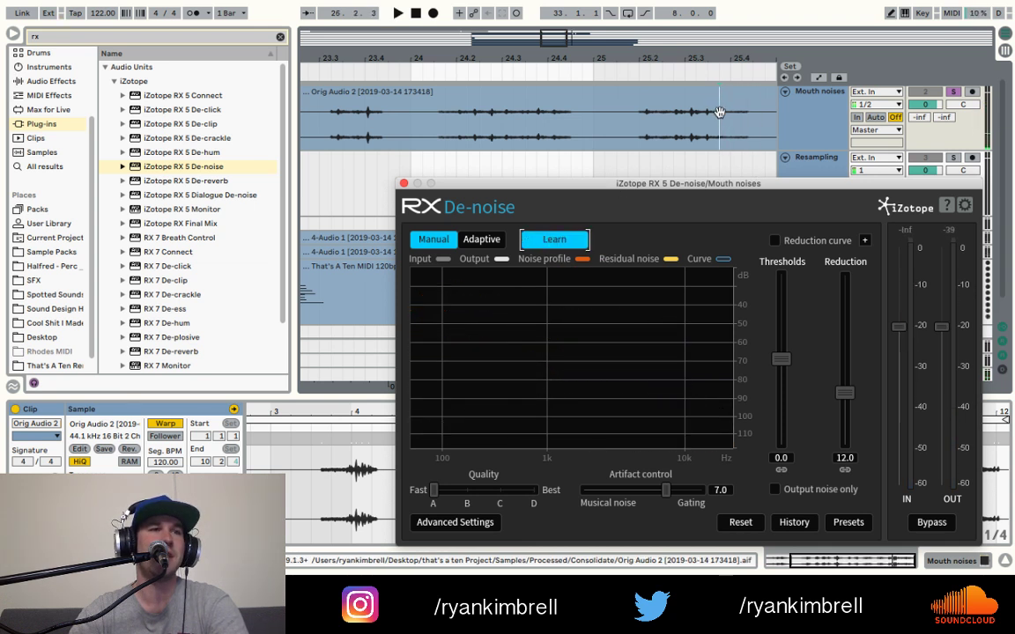
key("space")
left_click(553, 240)
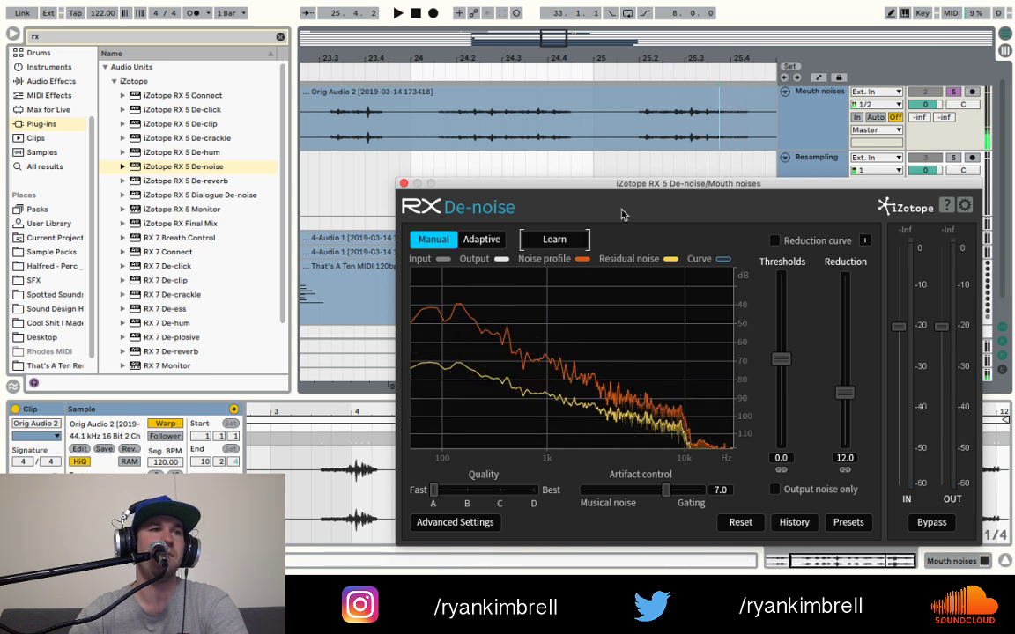
key("space")
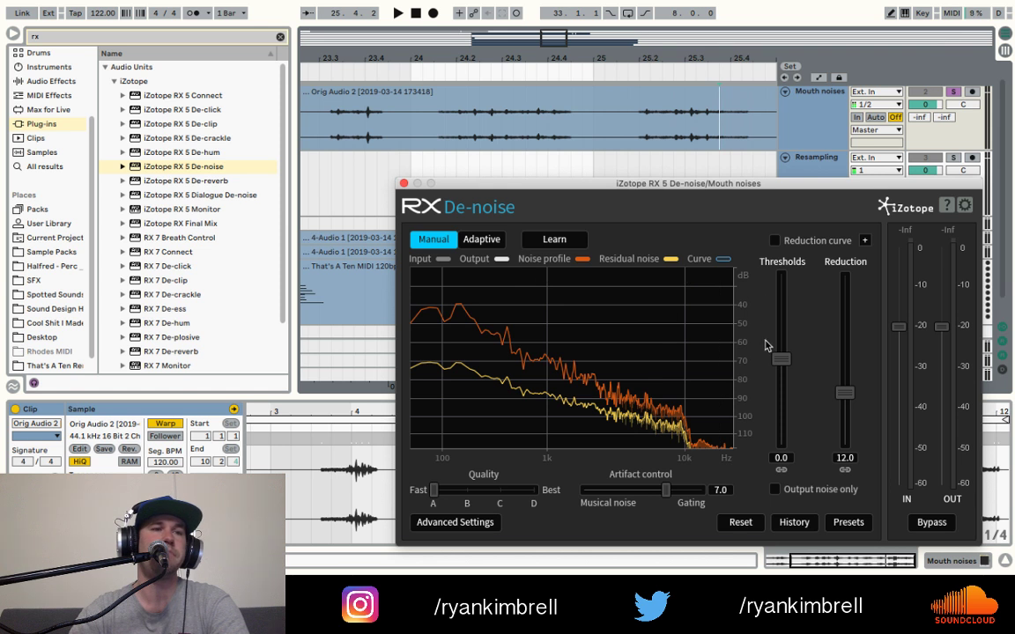
key("space")
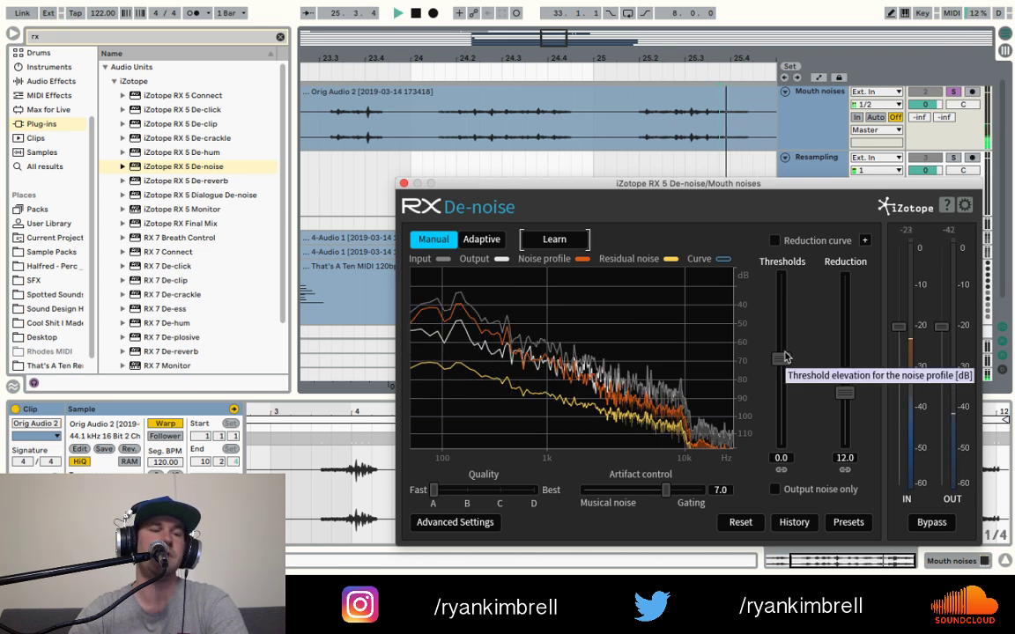
key("space")
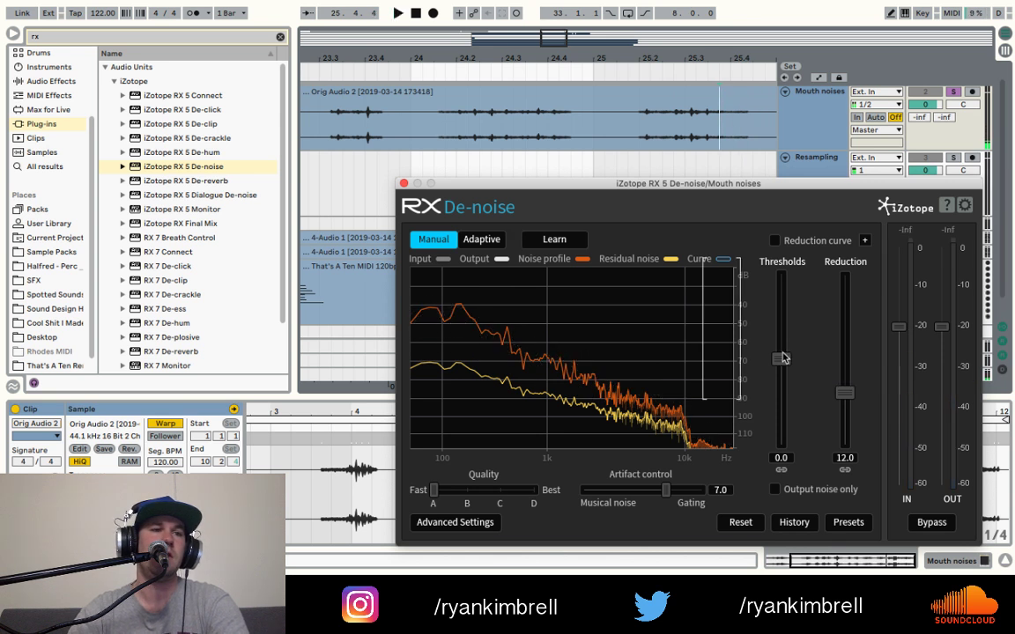
- Compare De-noise Thresholds of -6.0 and 6.0 while playing the noise-only passage in bar 25
left_click_drag(785, 357, 782, 442)
key("space")
key("space")
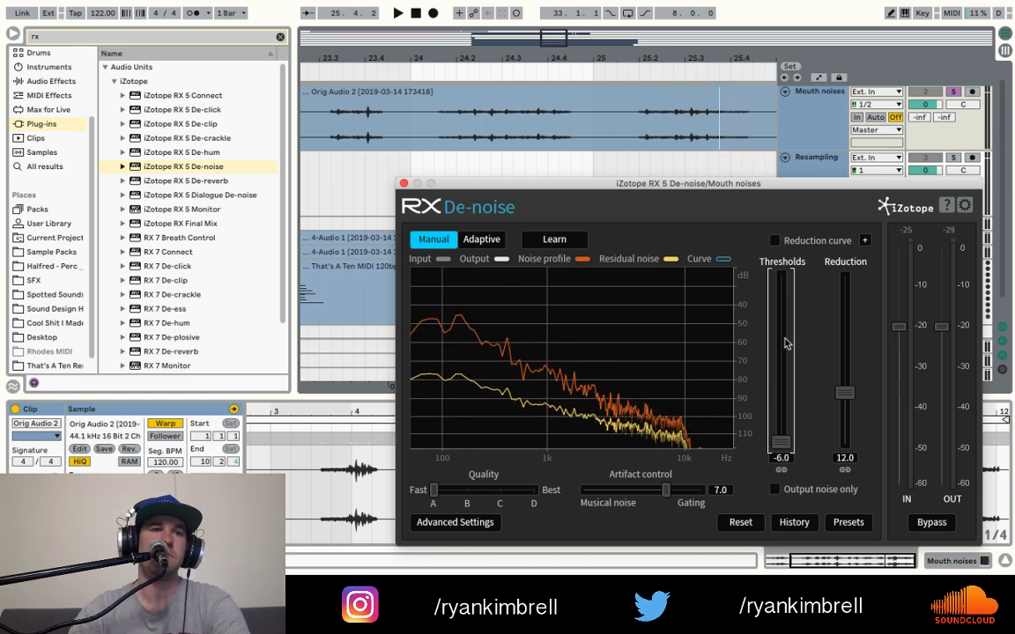
left_click_drag(778, 448, 781, 257)
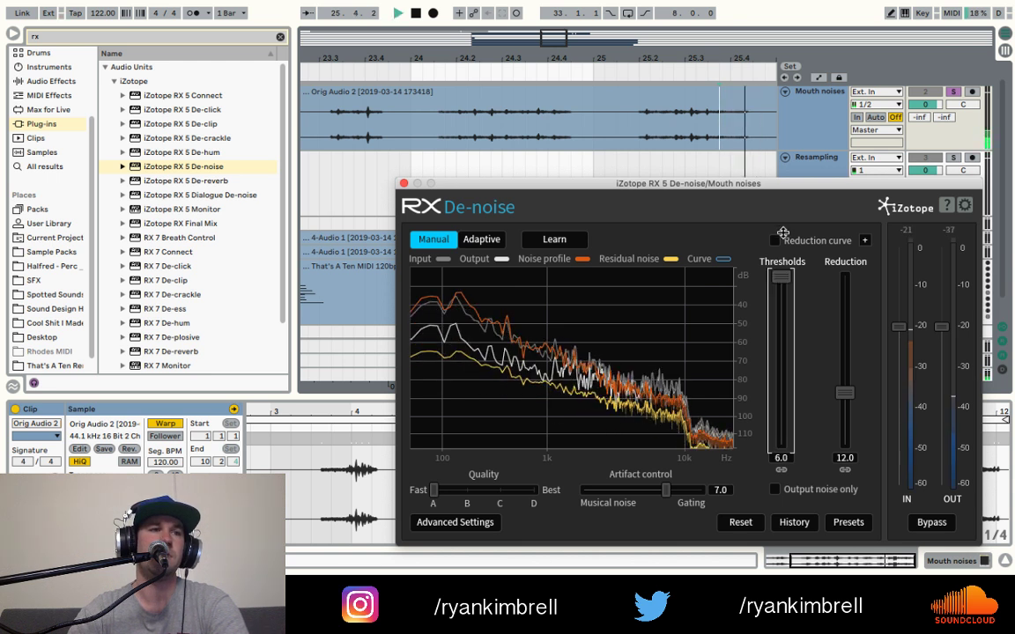
left_click_drag(780, 281, 781, 442)
mouse_move(753, 558)
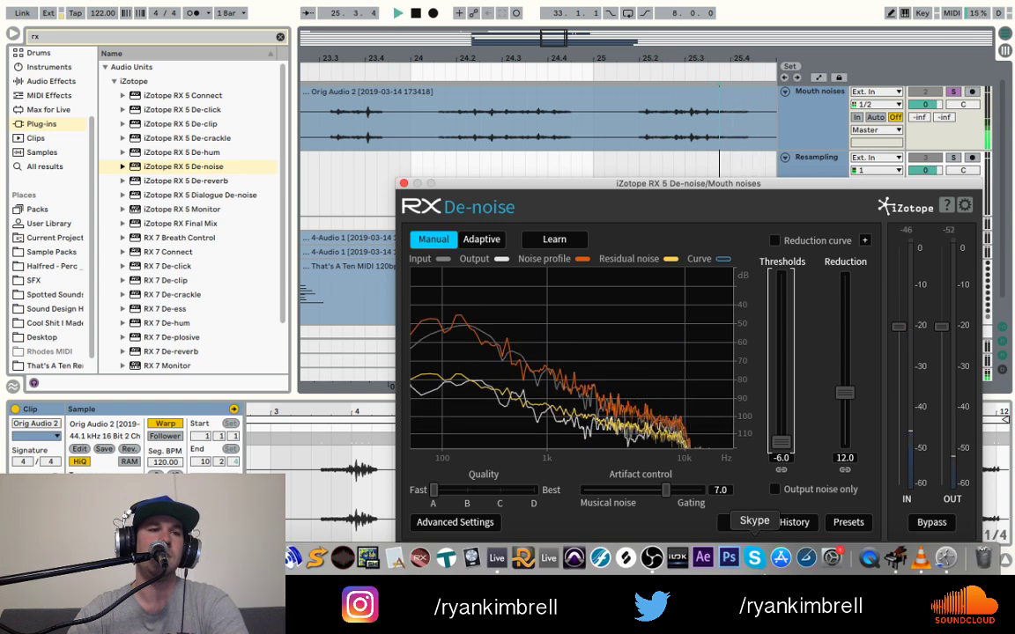
- Play the mouth noises from early in bar 24 and set the De-noise Thresholds to 6.0
scroll(430, 124, "left", 2)
scroll(476, 141, "down", 1)
left_click(479, 144)
key("space")
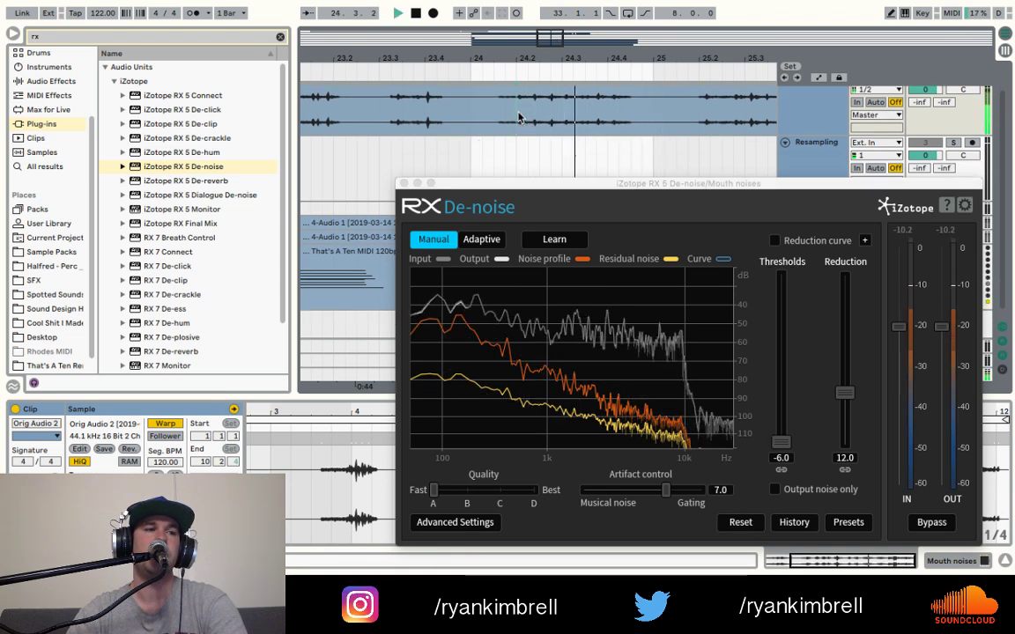
key("space")
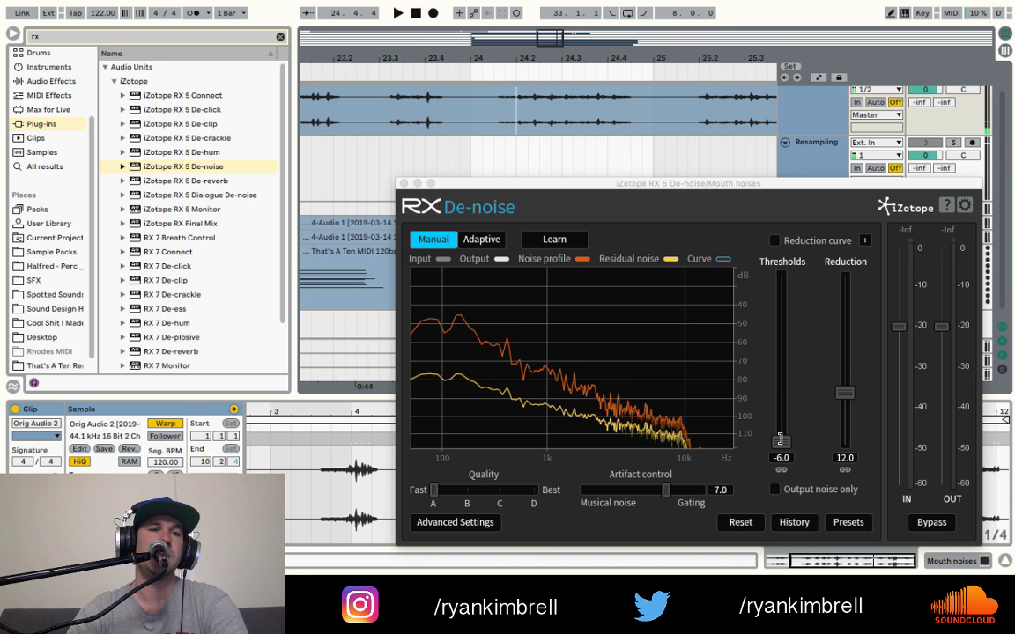
left_click_drag(784, 451, 801, 279)
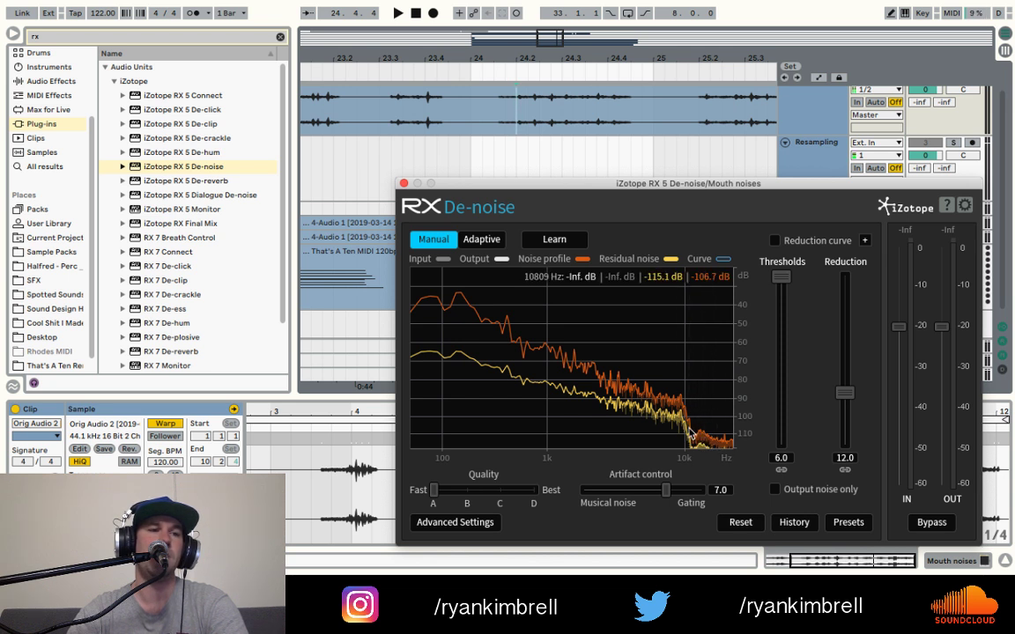
- Enable the reduction curve with a point raised about 4 dB near 9 kHz, and set Reduction to 27.9
left_click(774, 241)
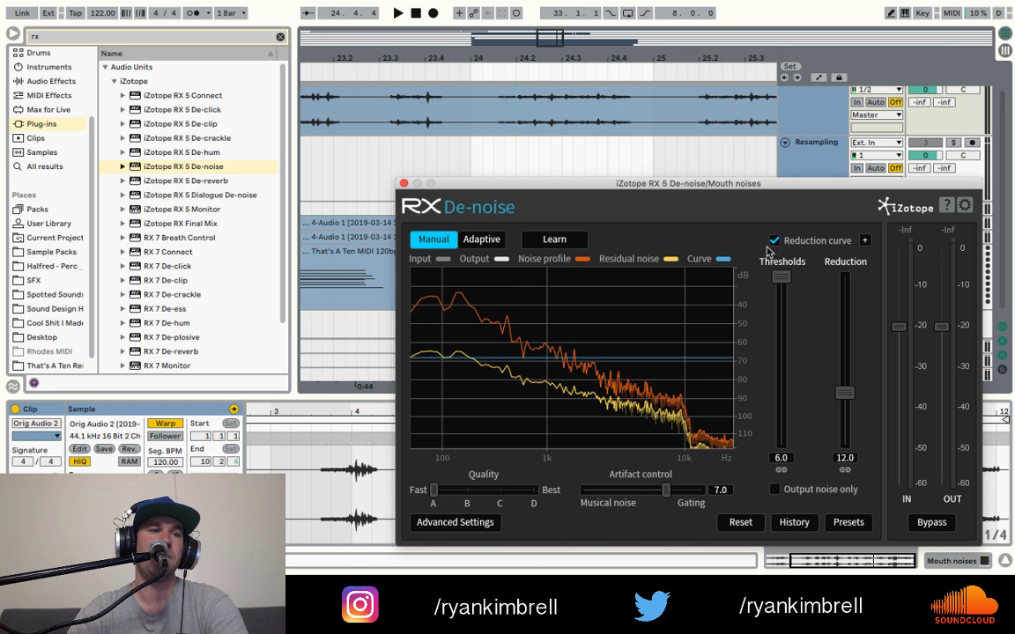
mouse_move(670, 362)
left_mouse_down()
mouse_move(685, 284)
mouse_move(681, 345)
left_mouse_up()
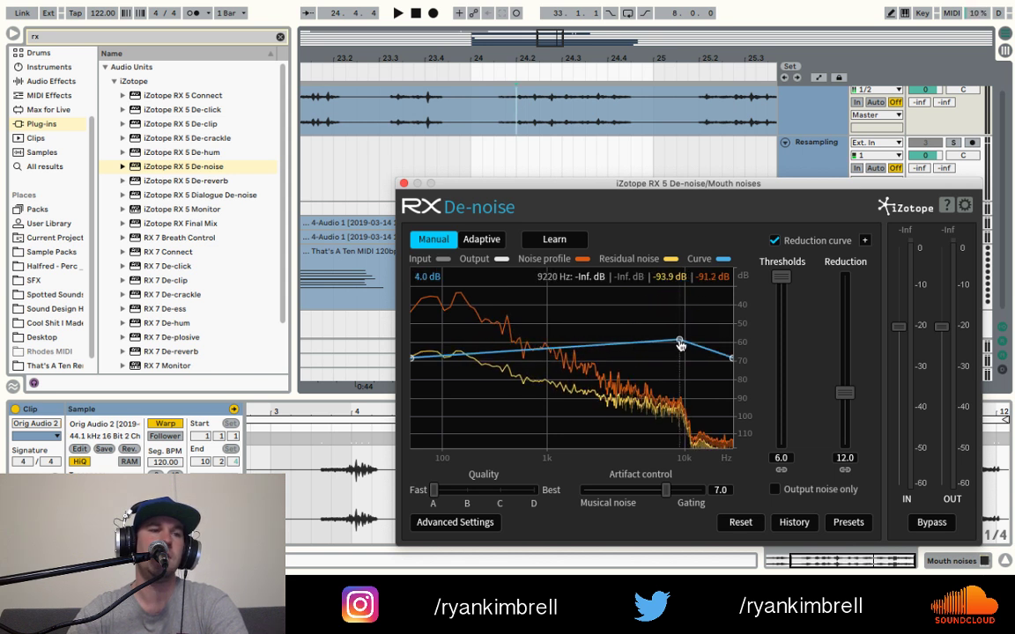
left_click_drag(846, 395, 845, 327)
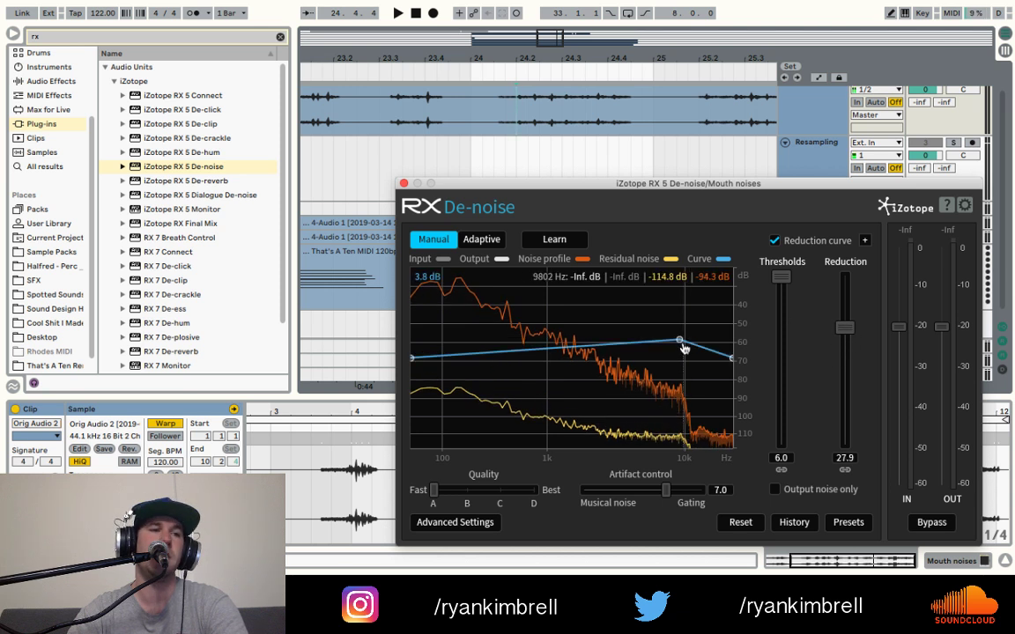
key("space")
key("space")
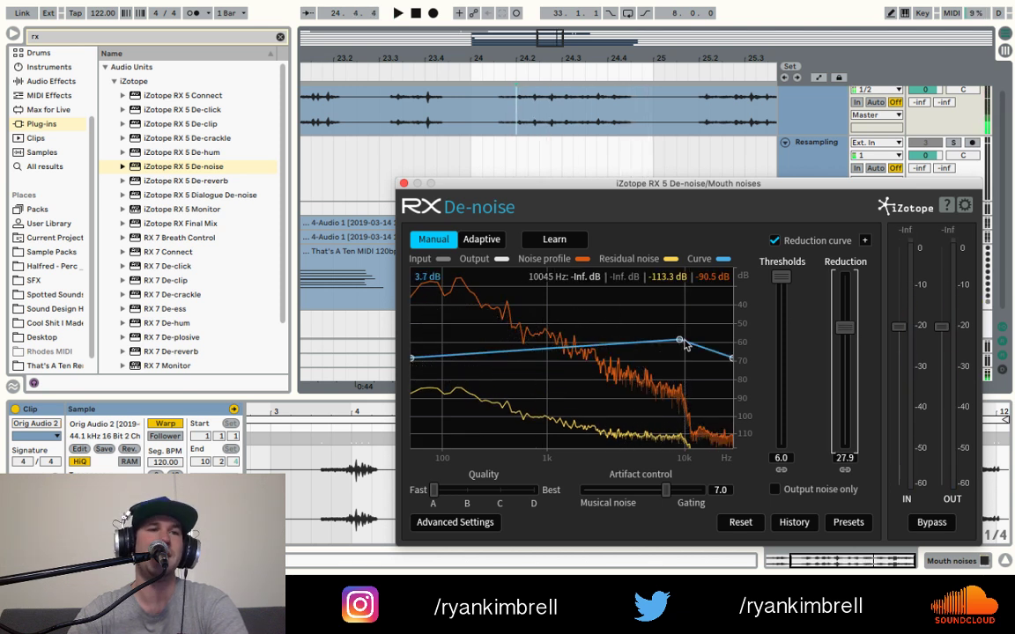
- Compare De-noise Thresholds of -2.0, 5.5 and 6.0 while playing the mouth noises in bar 24
left_click_drag(779, 278, 779, 389)
key("space")
key("space")
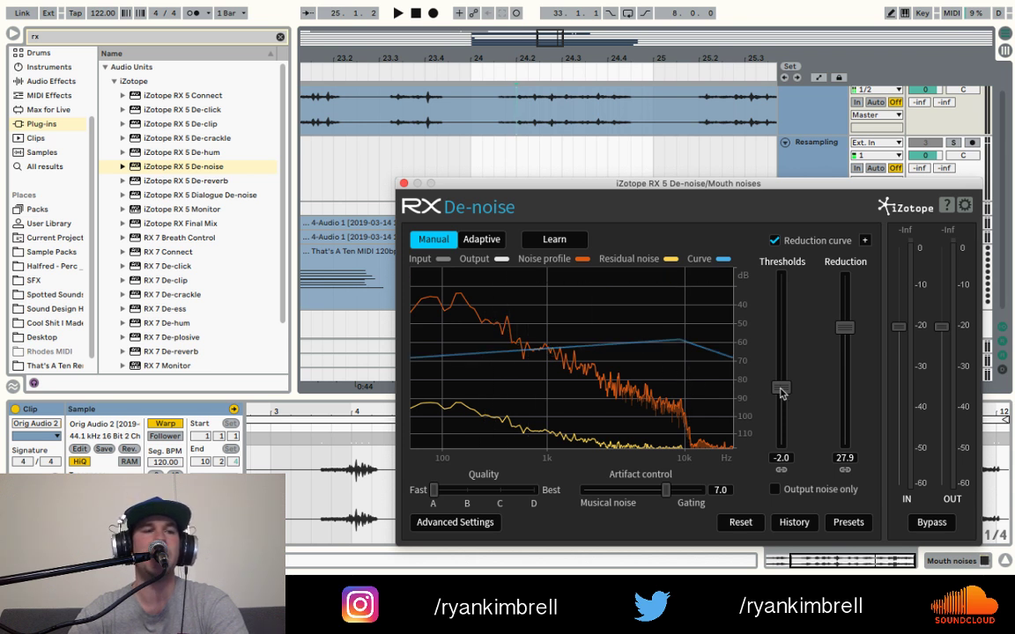
left_click_drag(782, 392, 775, 289)
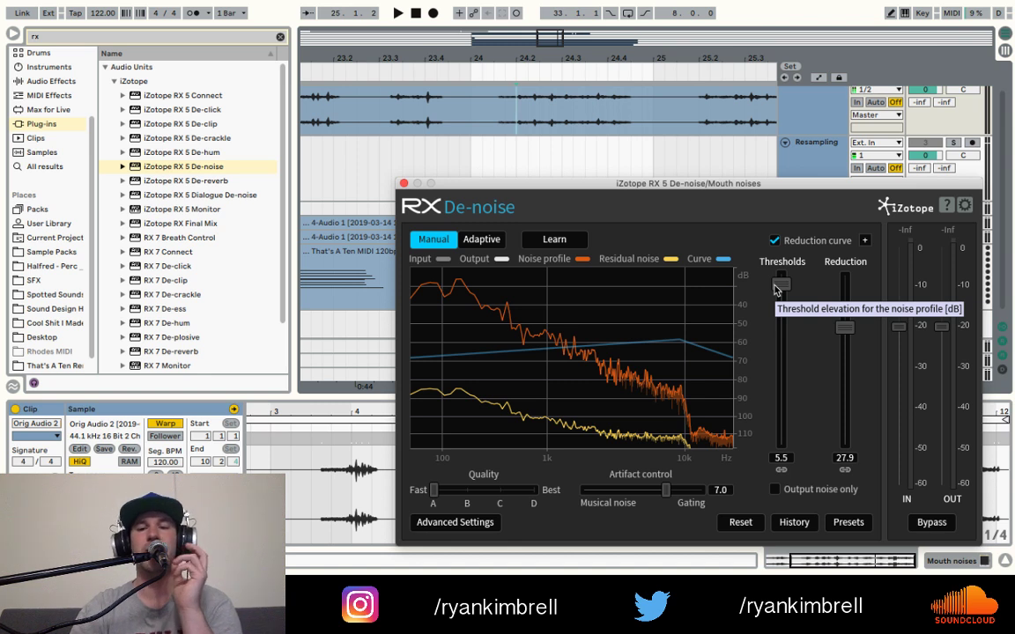
key("space")
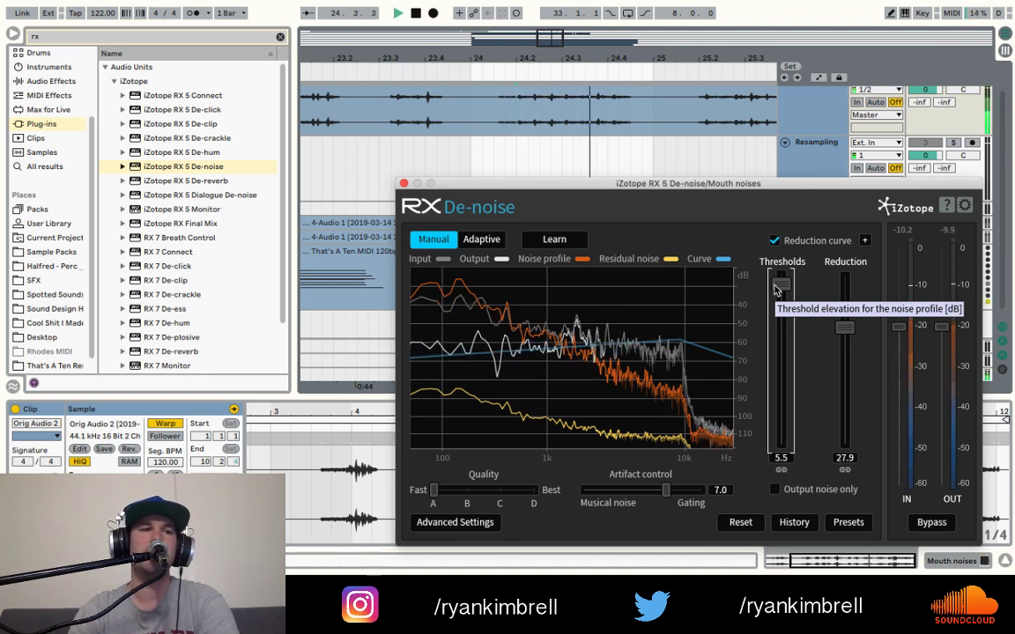
mouse_move(775, 288)
left_mouse_down()
mouse_move(791, 331)
mouse_move(794, 262)
mouse_move(777, 381)
mouse_move(770, 274)
left_mouse_up()
key("space")
key("space")
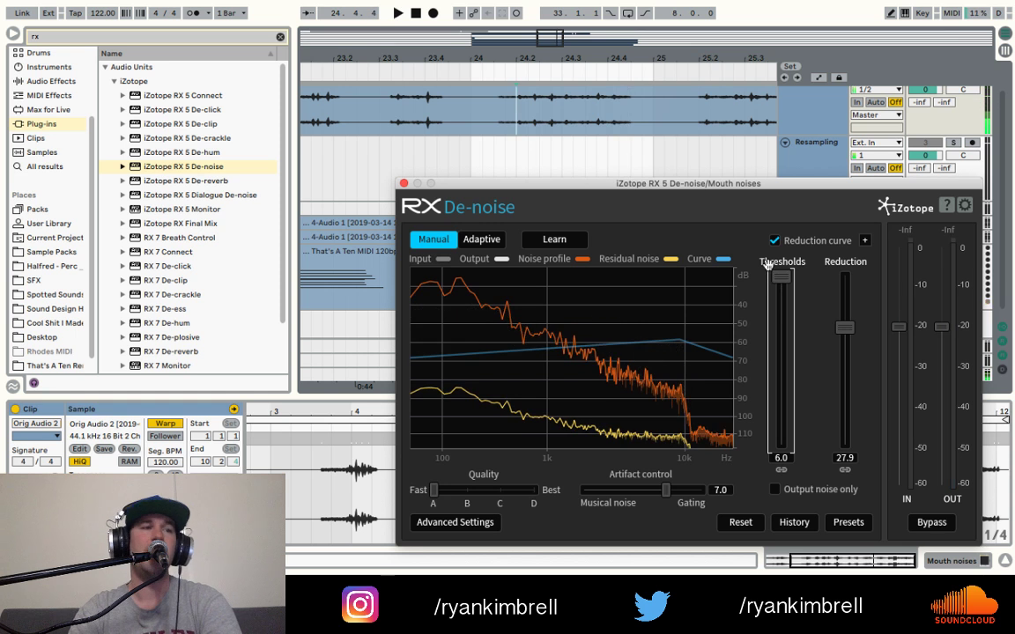
- Try moving the reduction curve's point to about -19 dB near 1.2 kHz and lowering the curve's low-frequency end while playing bar 24
key("space")
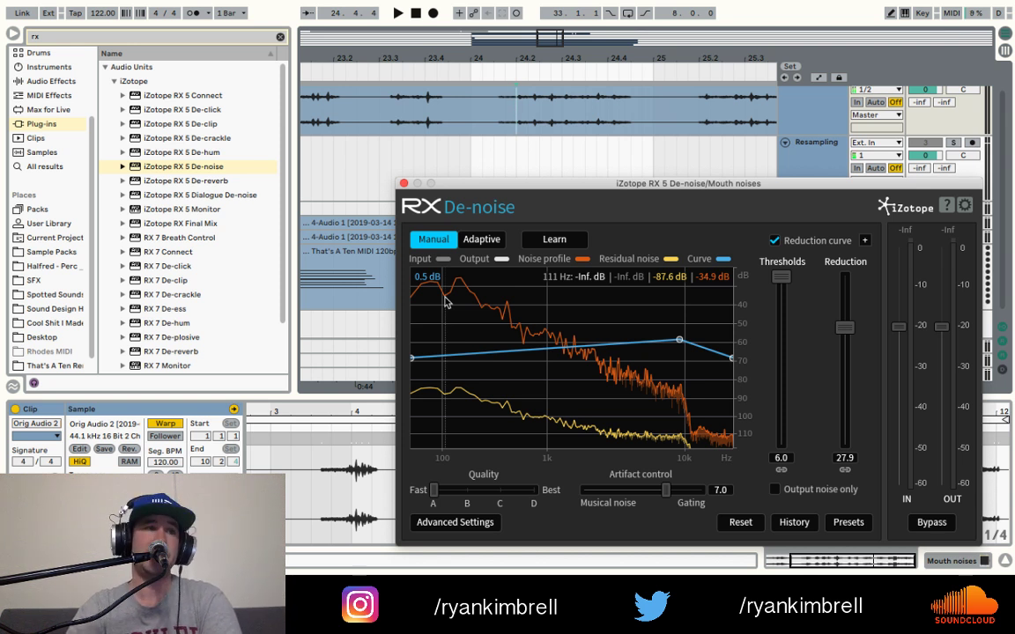
key("space")
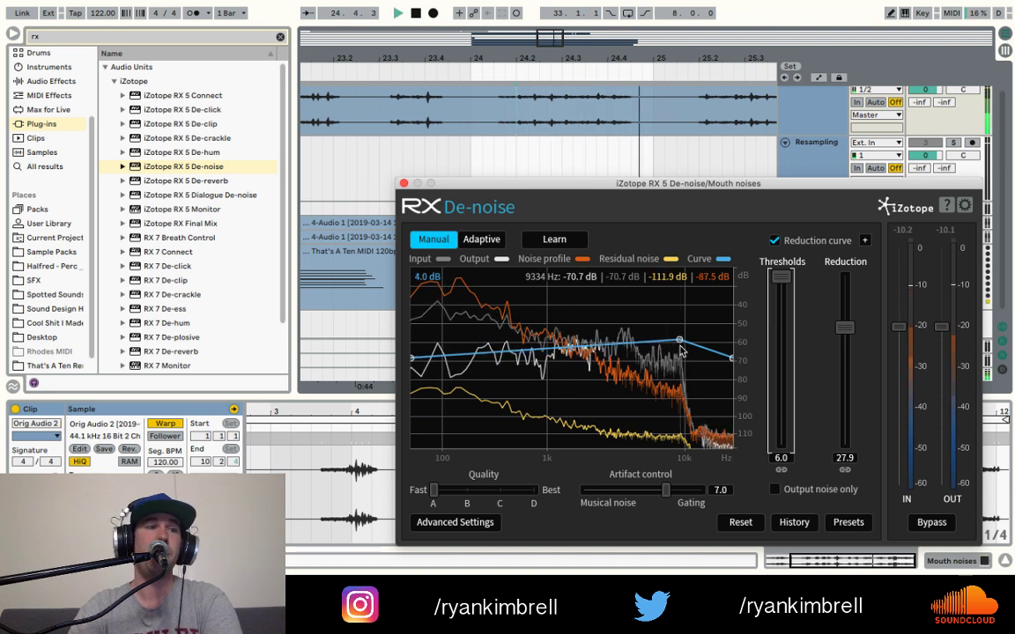
left_click_drag(679, 339, 396, 266)
left_click_drag(469, 269, 645, 420)
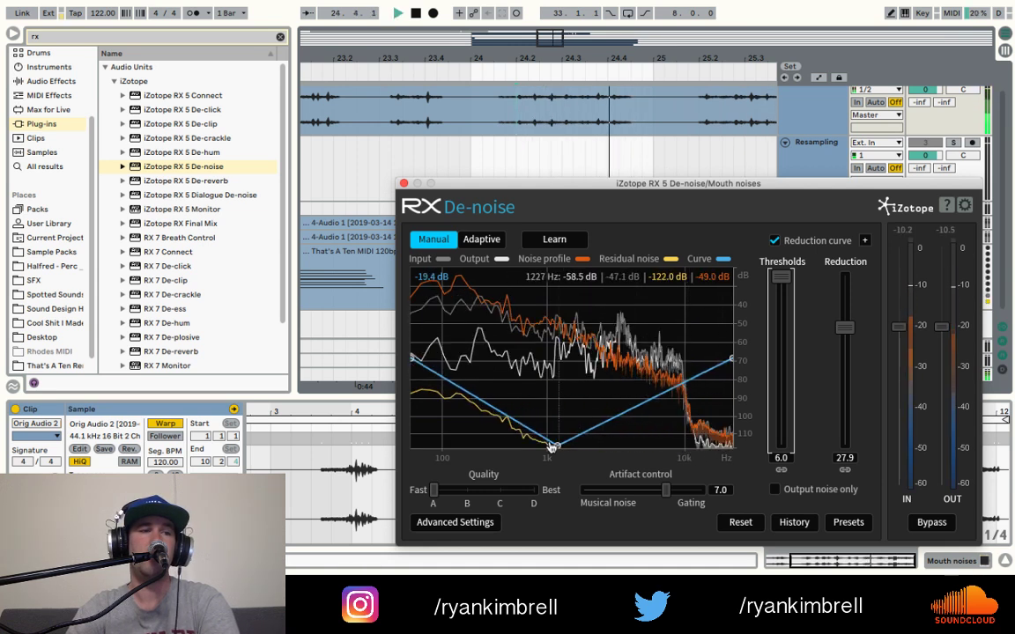
left_click_drag(552, 447, 522, 429)
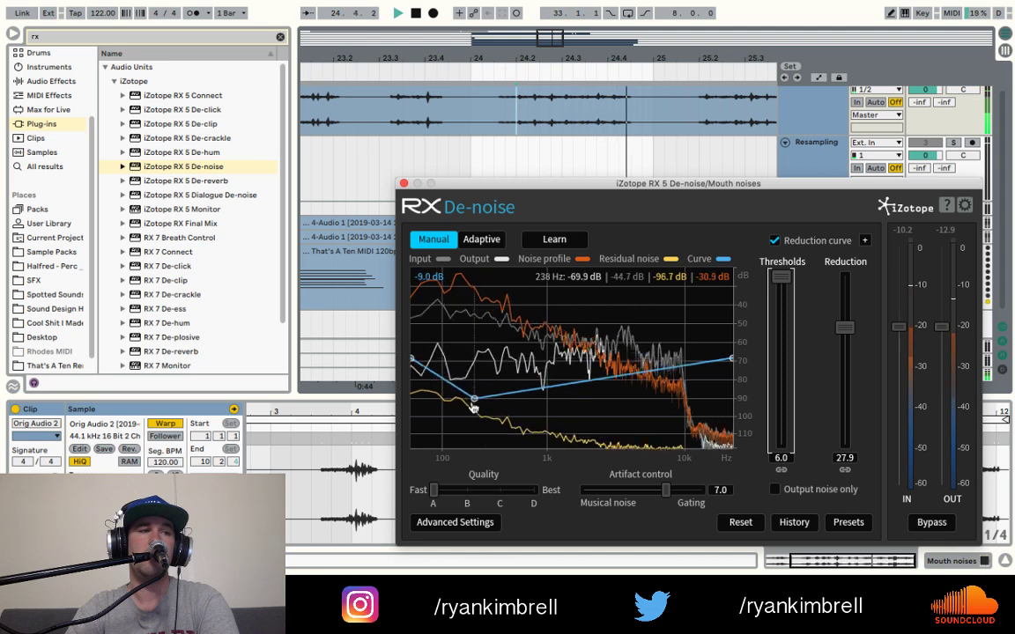
left_click_drag(474, 404, 452, 449)
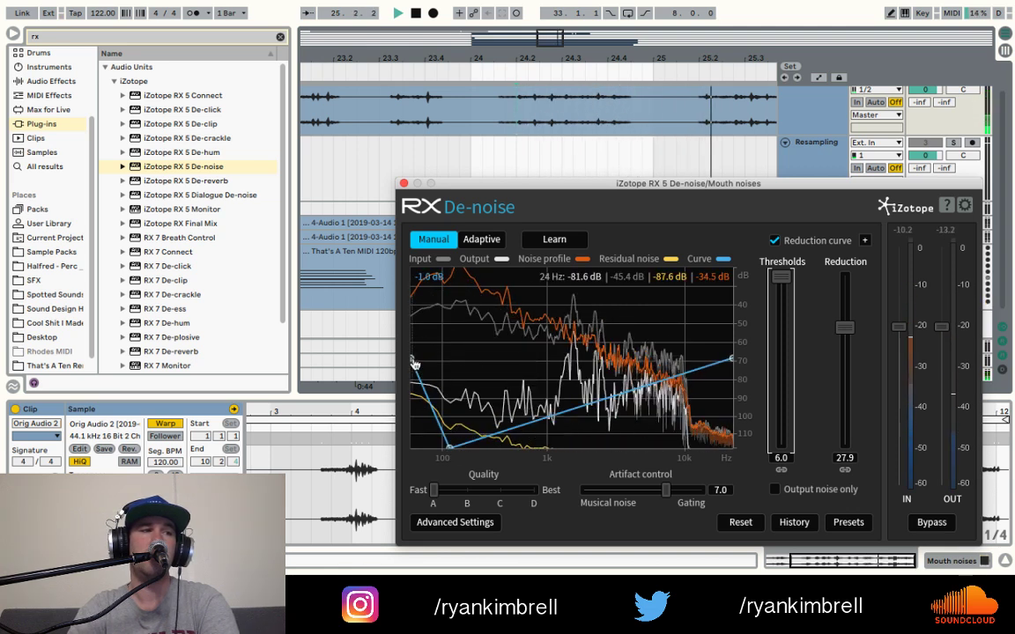
left_click_drag(411, 363, 539, 393)
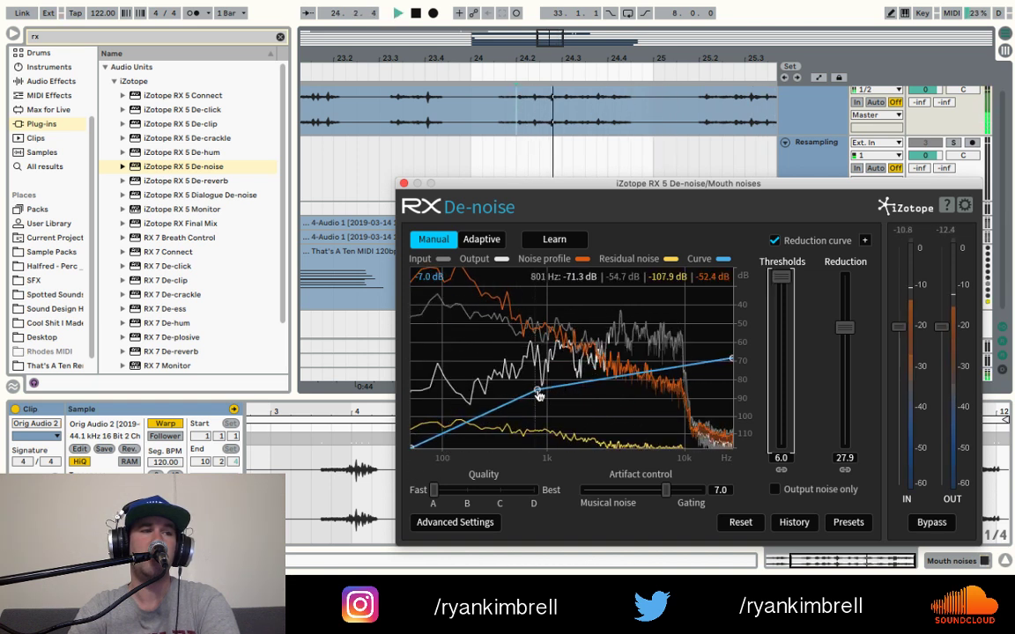
- Try the reduction curve's high-frequency end at its minimum and maximum while playing the mouth noises in bar 24
key("space")
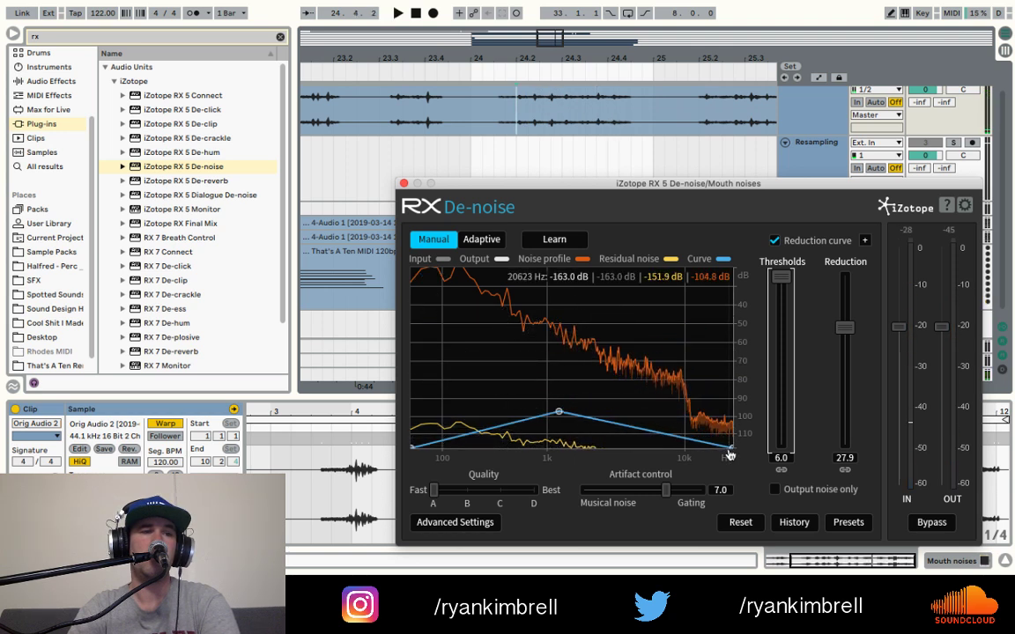
key("space")
left_click_drag(565, 397, 567, 491)
key("space")
key("space")
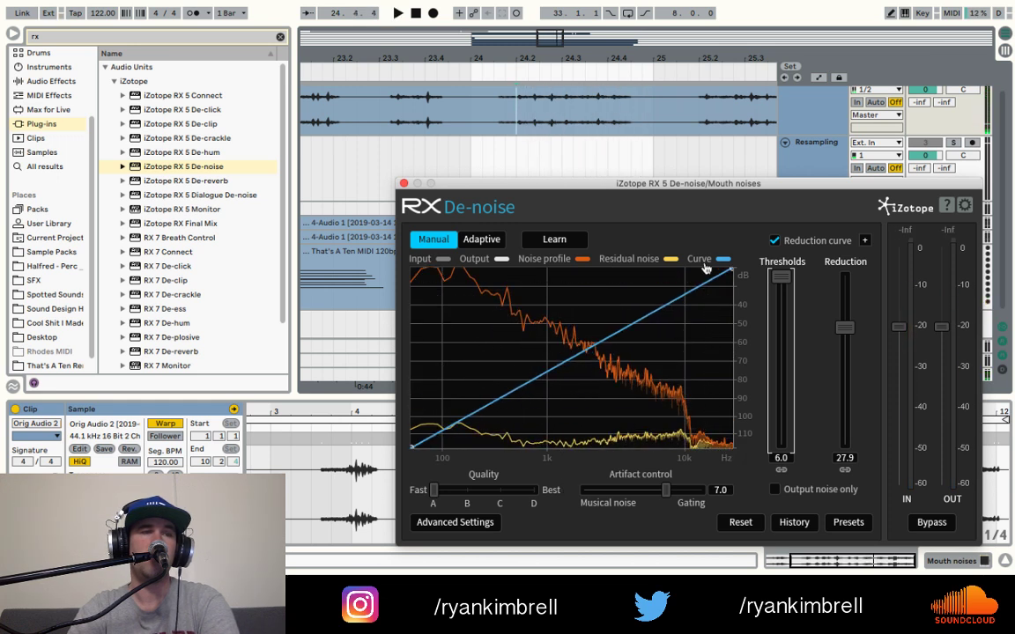
key("space")
key("space")
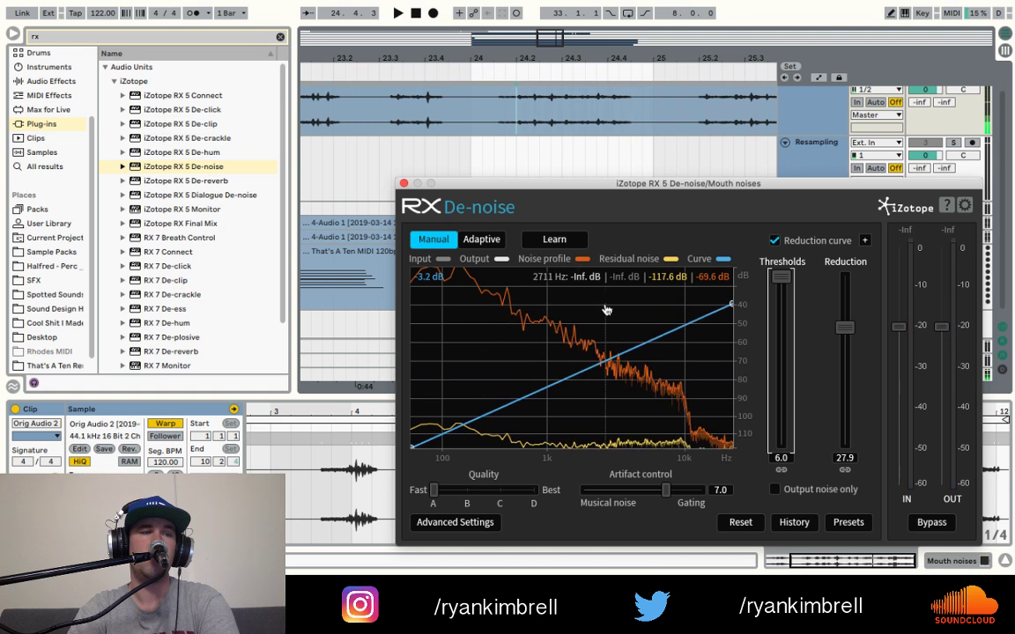
- Move the reduction curve's middle point to about 3 dB near 2.2 kHz while playing the mouth noises in bar 24
key("space")
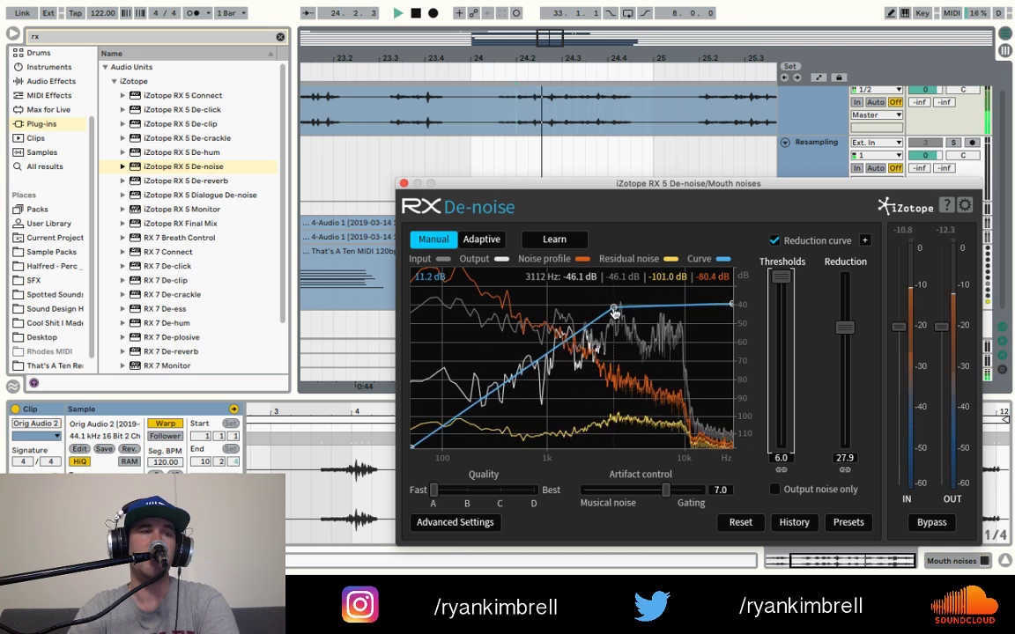
left_click_drag(611, 315, 614, 314)
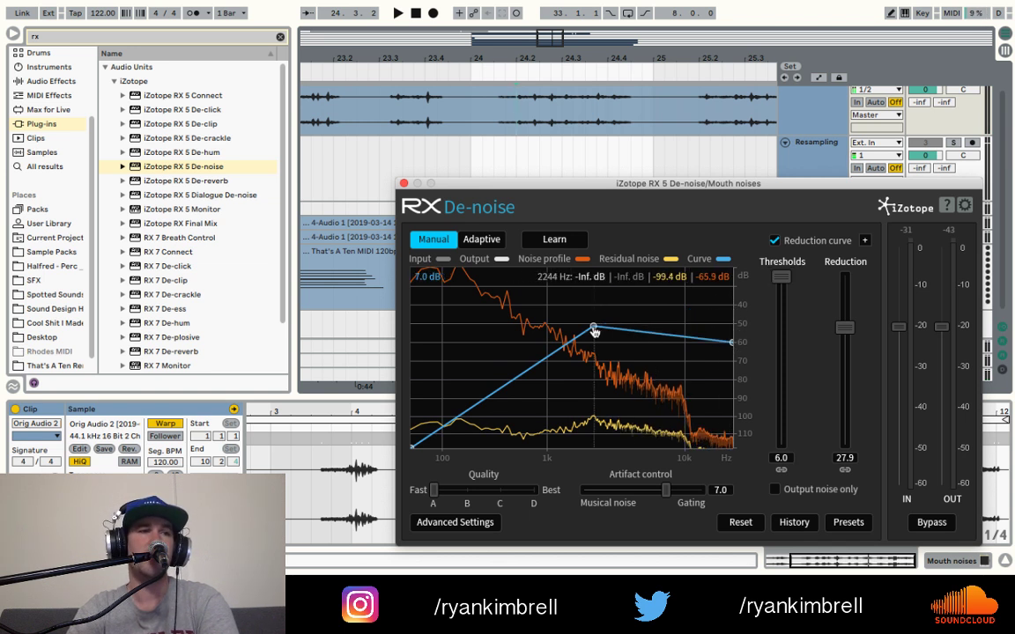
left_click_drag(594, 330, 594, 344)
key("space")
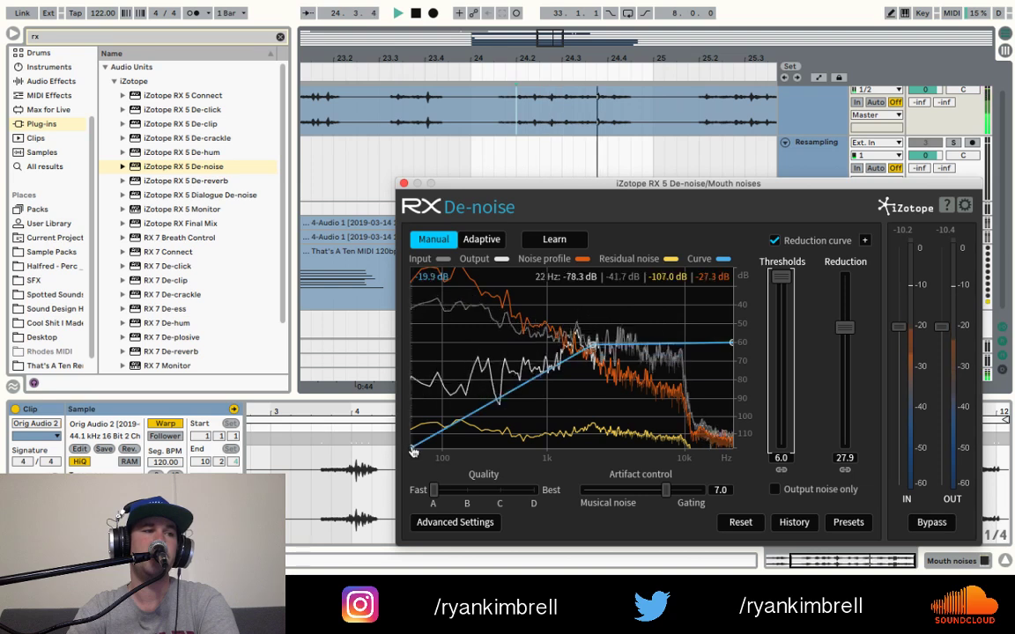
- Raise the reduction curve's low-frequency end to about -6.5 dB and set Thresholds to 1.3 during playback
left_click_drag(412, 451, 411, 385)
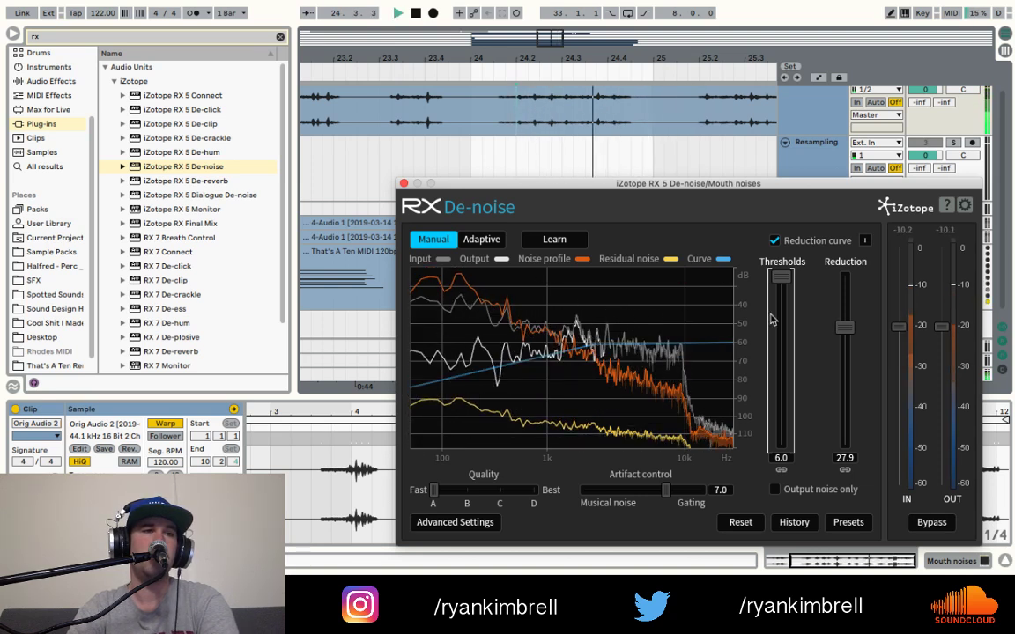
key("space")
left_click_drag(783, 282, 785, 350)
key("space")
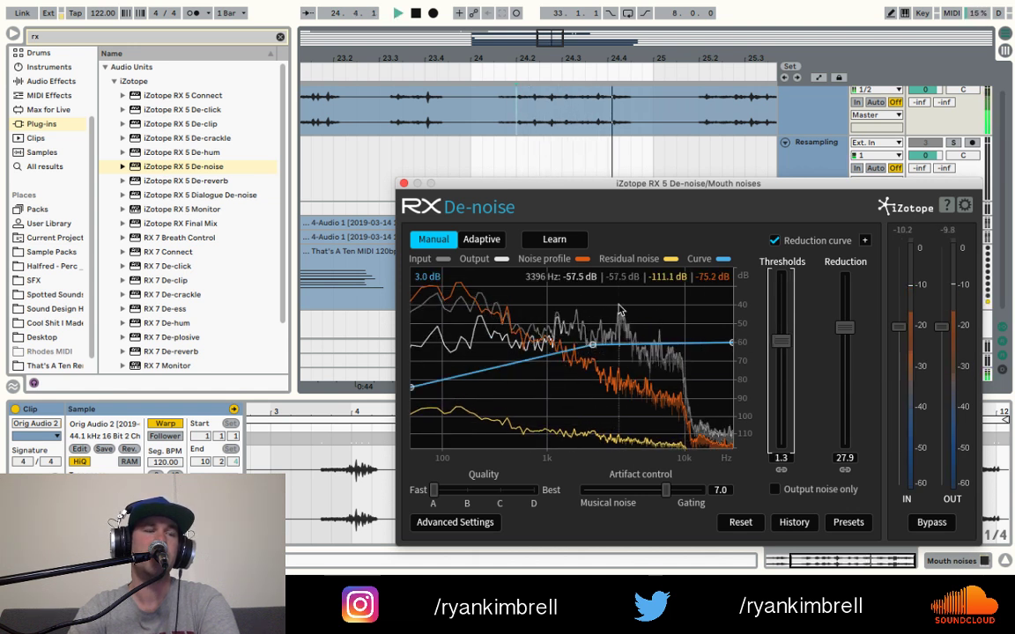
- Place the playback start after the loud burst at beat 22.2 of the Mouth noises clip and play the noise-only passage
scroll(431, 132, "left", 3)
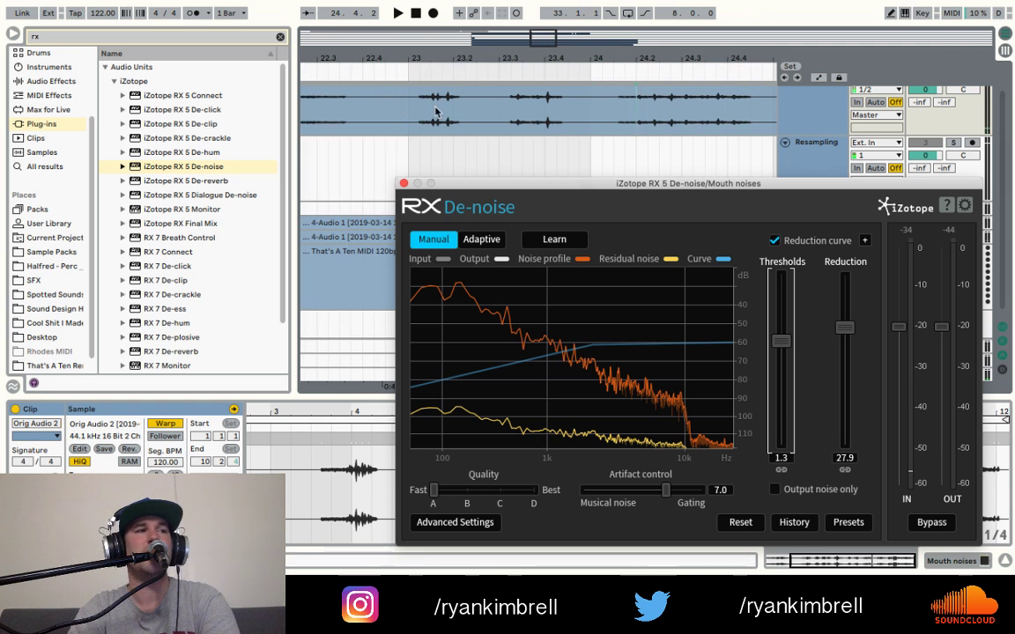
scroll(366, 115, "left", 2)
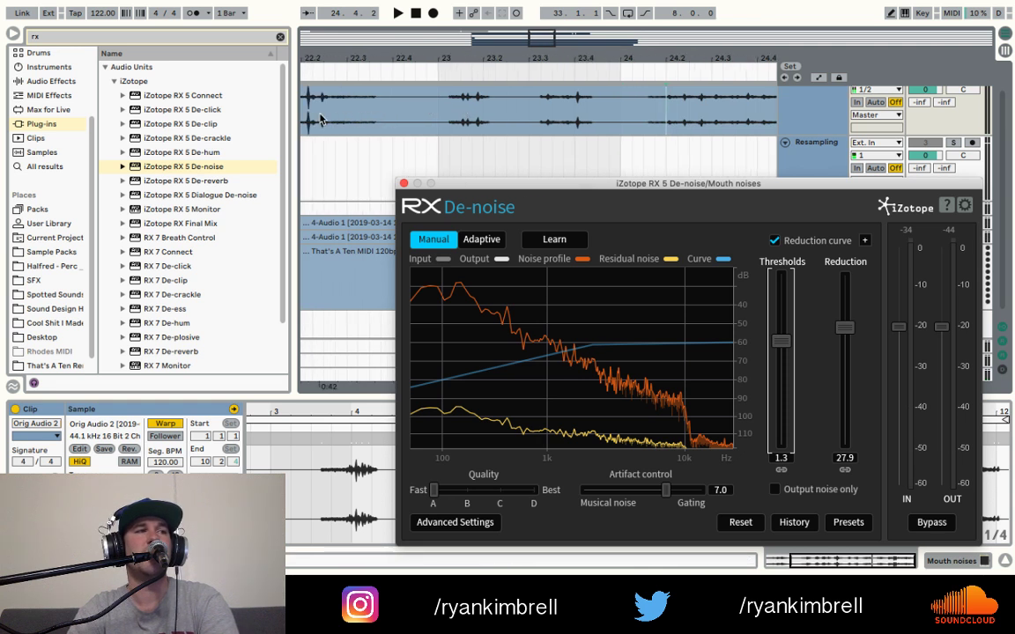
left_click(381, 109)
key("space")
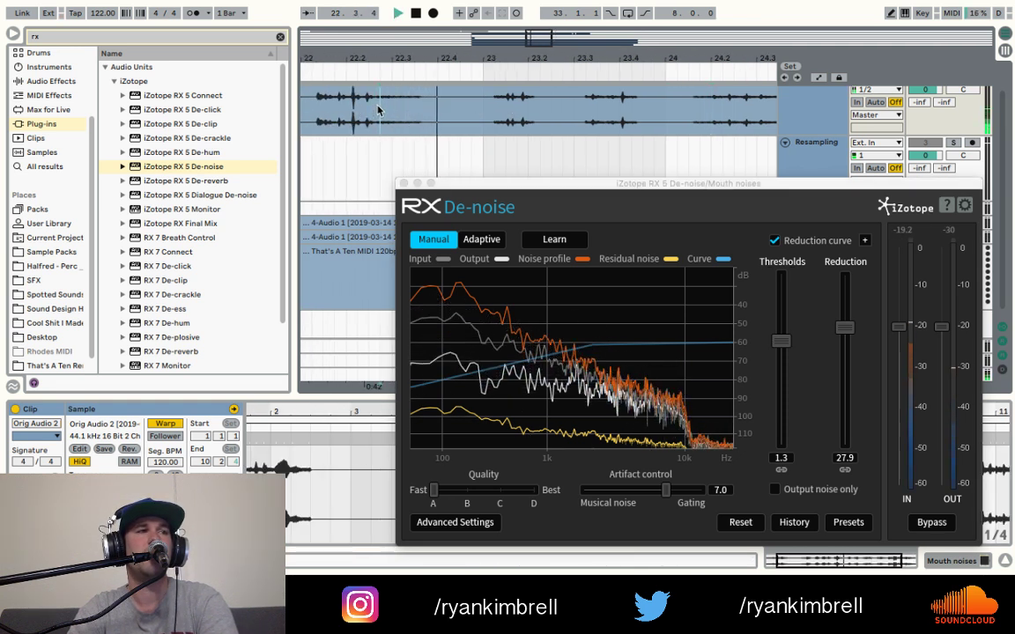
key("space")
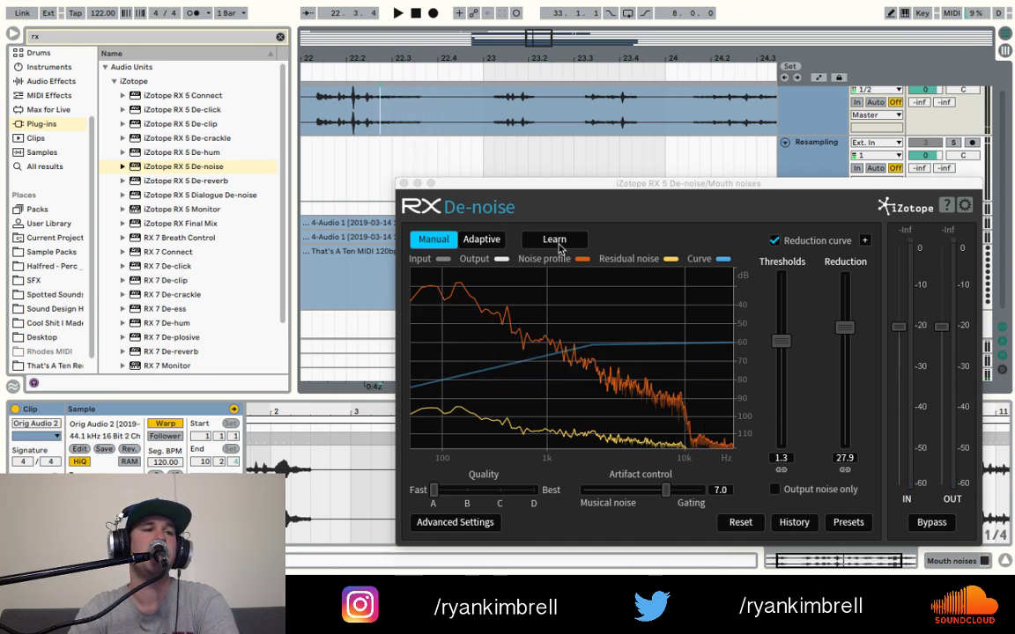
- Flatten the low end of the reduction curve and learn a new noise profile from the noise-only passage in bar 22
left_click(412, 389)
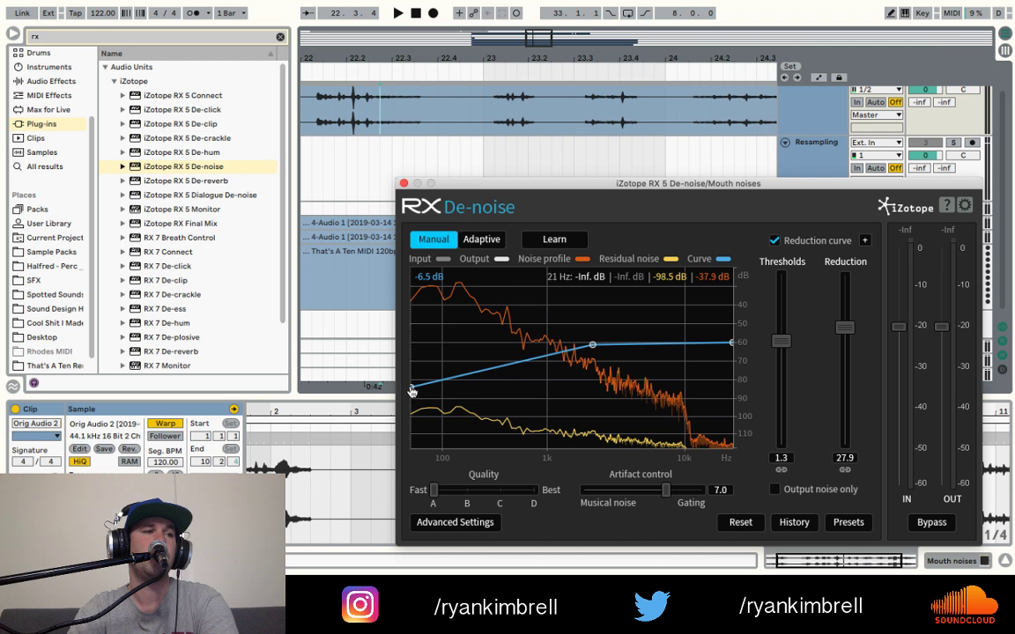
left_click_drag(412, 391, 408, 348)
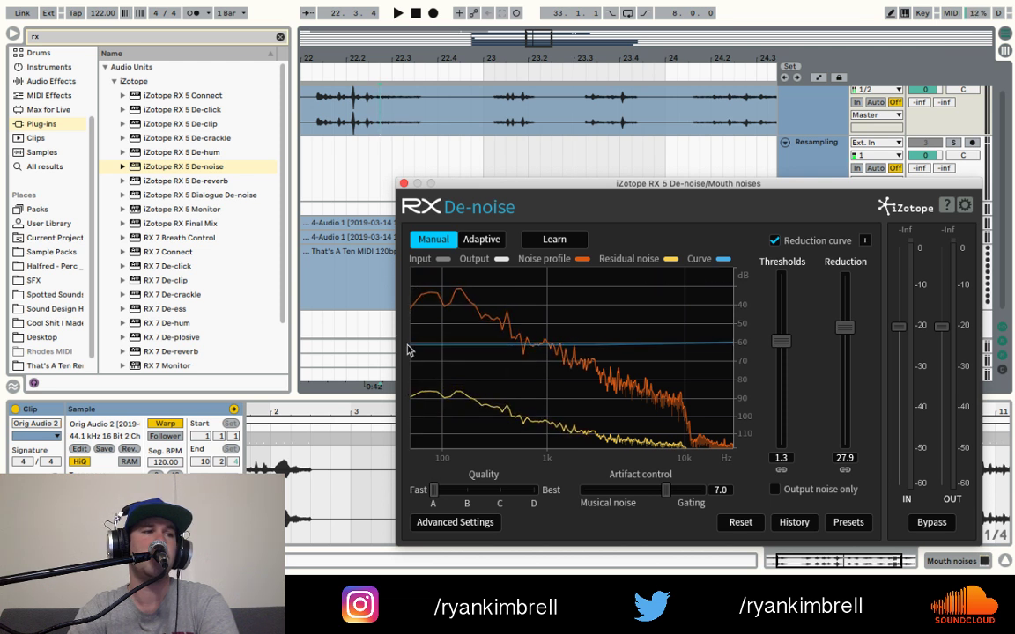
left_click(538, 236)
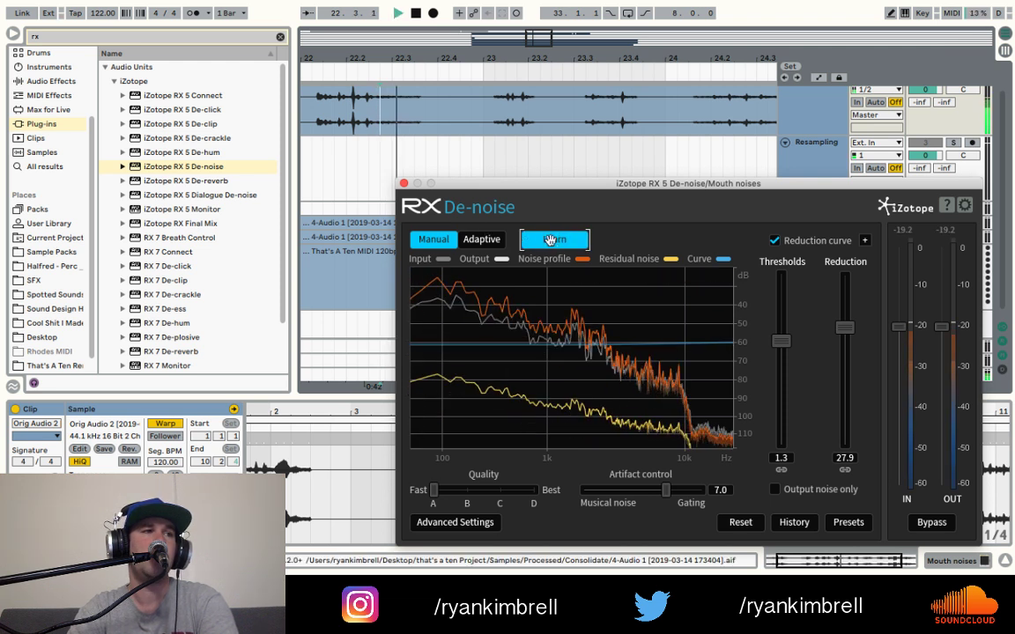
left_click(549, 240)
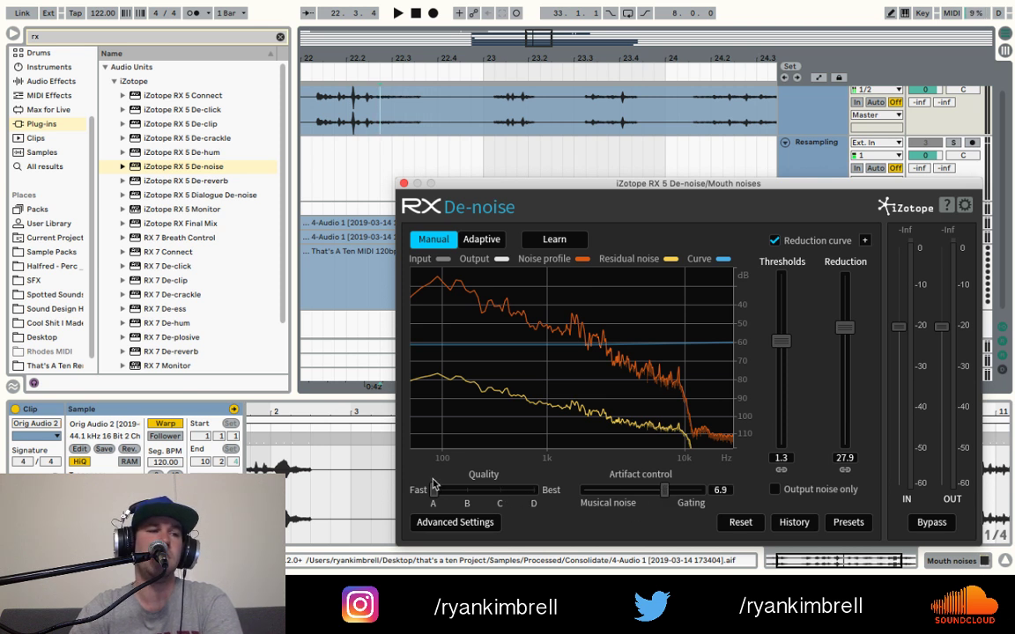
- Set the De-noise Thresholds to -0.4 and turn off the reduction curve, then play the noise-only passage in bar 22
left_click(534, 492)
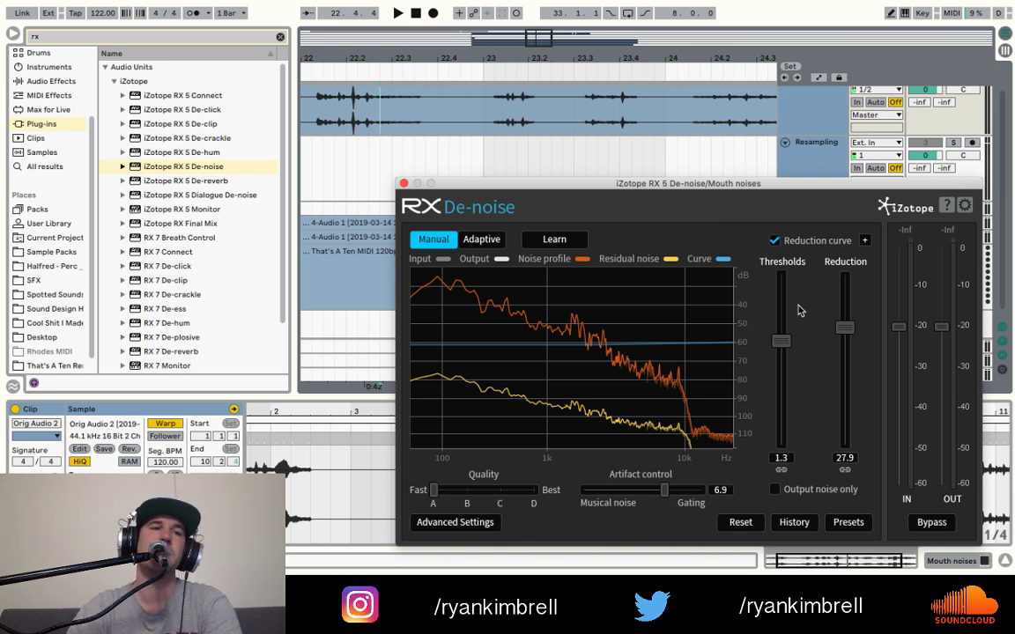
left_click_drag(783, 342, 784, 365)
left_click(775, 241)
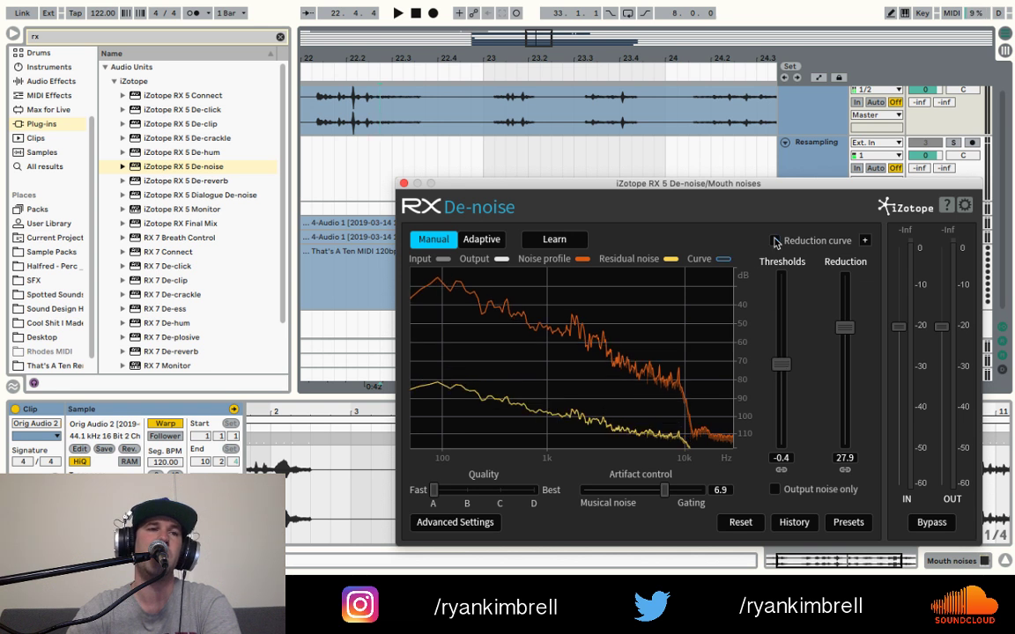
key("space")
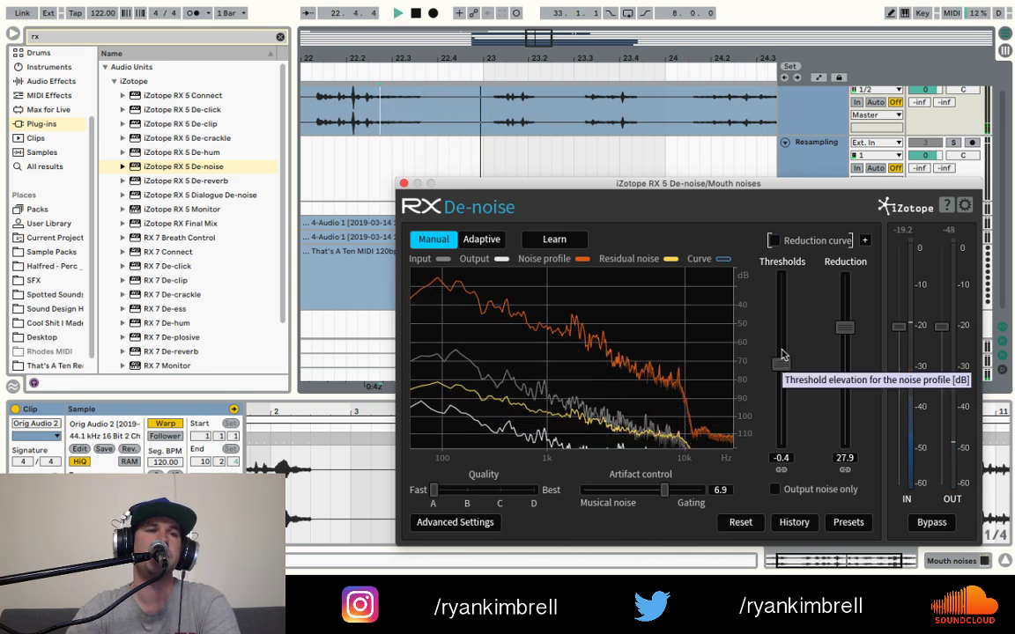
- Compare Reduction at 40.0 and 0.0 while playing the noise-only passage in bar 22
left_click_drag(844, 326, 863, 161)
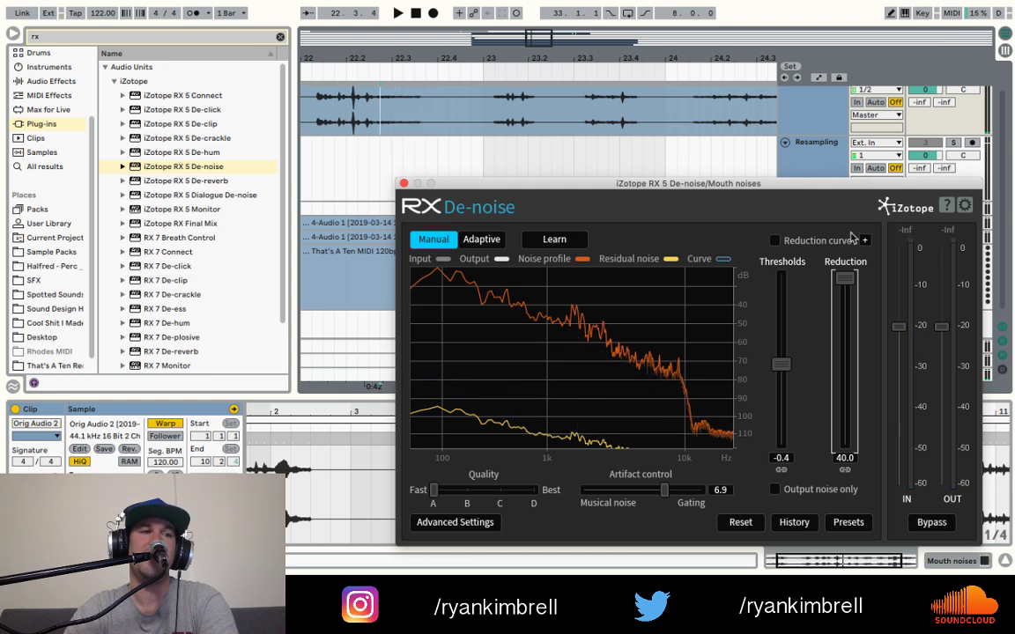
left_click_drag(850, 243, 881, 212)
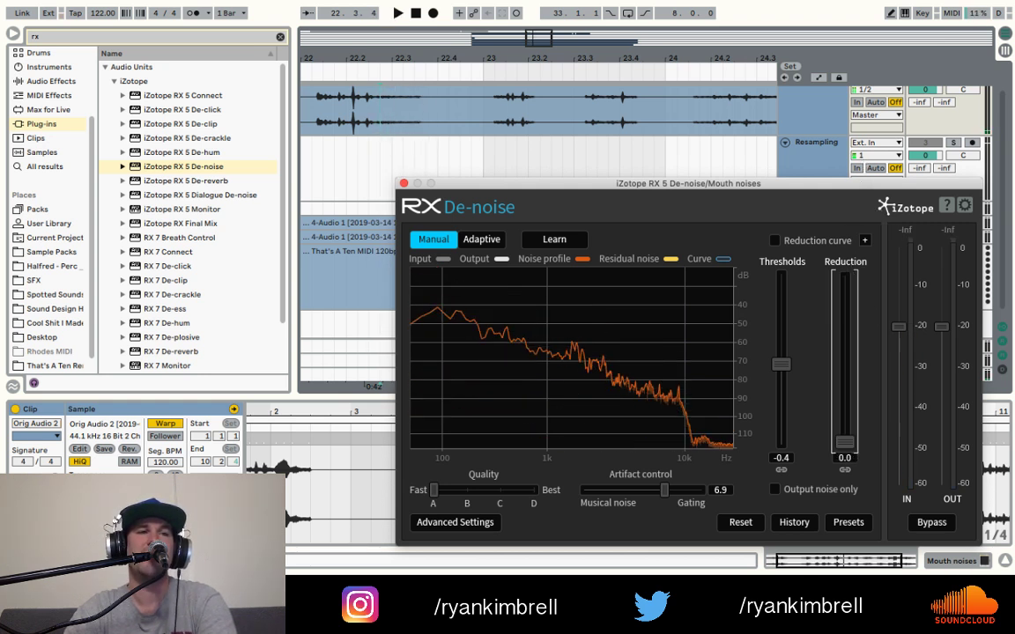
key("space")
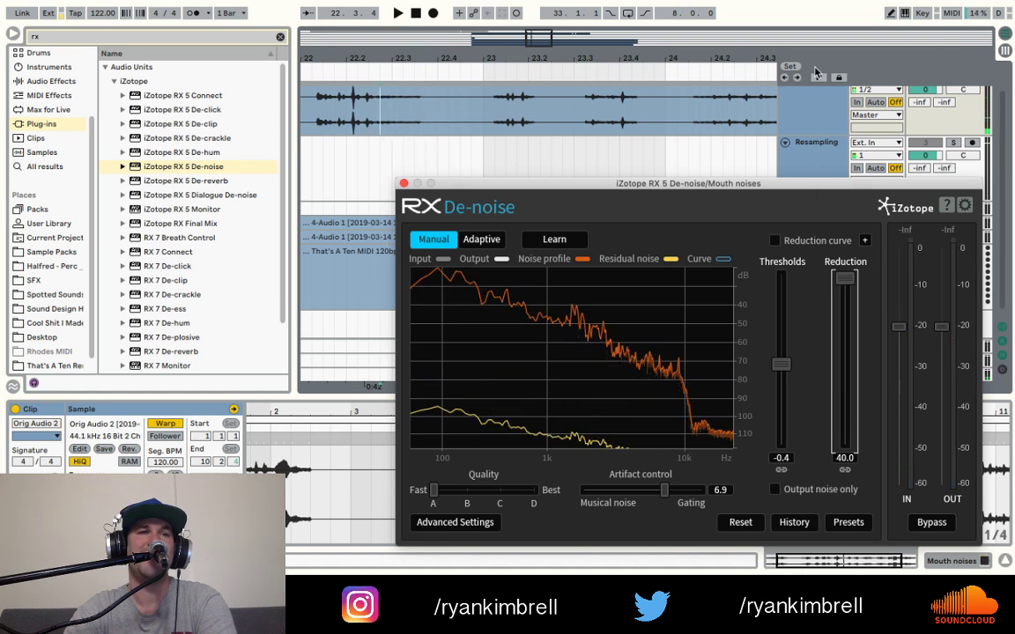
- Play the mouth noises from the start of bar 22 and set the De-noise Reduction to 22.3
left_click(313, 119)
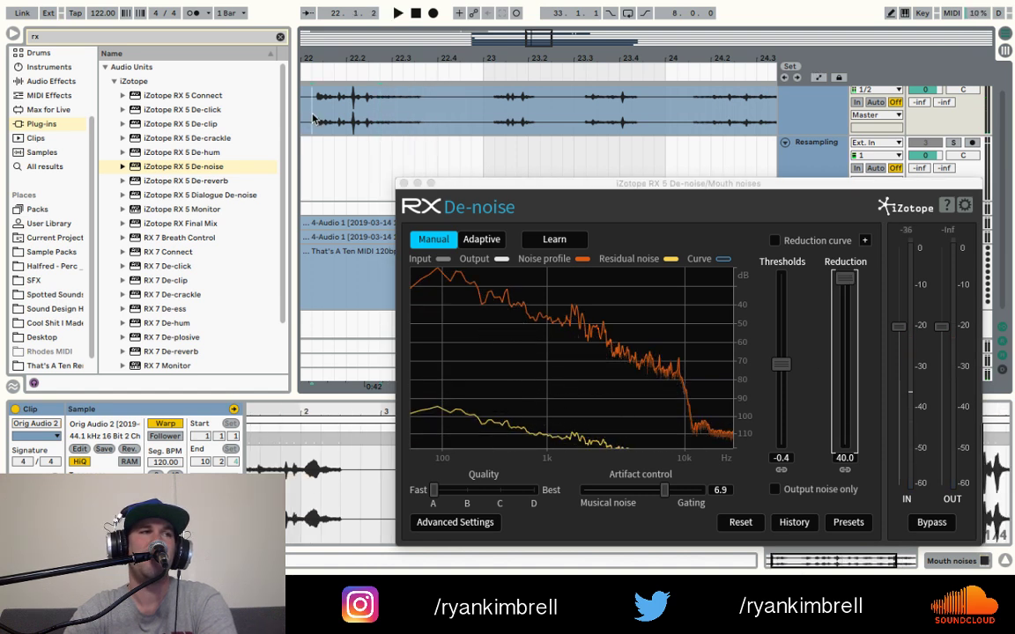
key("space")
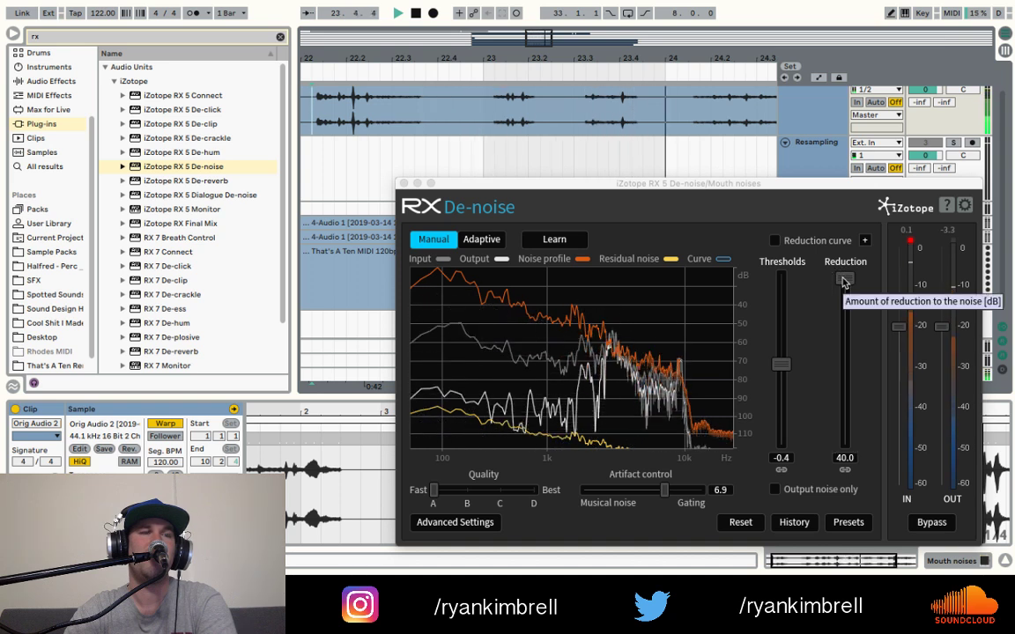
key("space")
left_click_drag(843, 280, 843, 354)
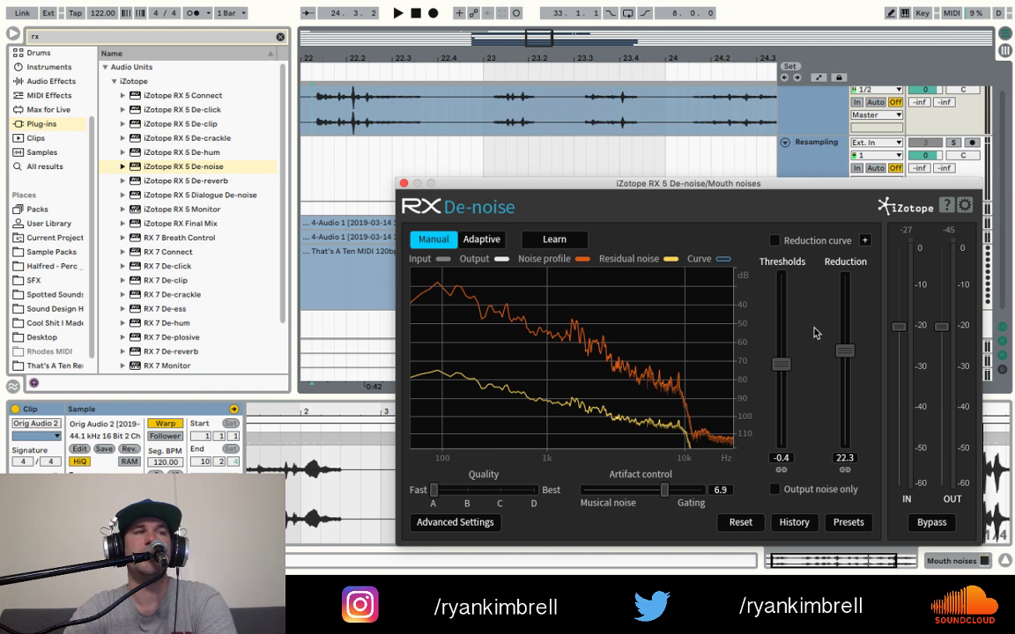
- Hide the browser and bring the full run of mouth-noise clips from bar 17 into view in the arrangement
scroll(396, 129, "left", 2)
scroll(366, 116, "up", 2)
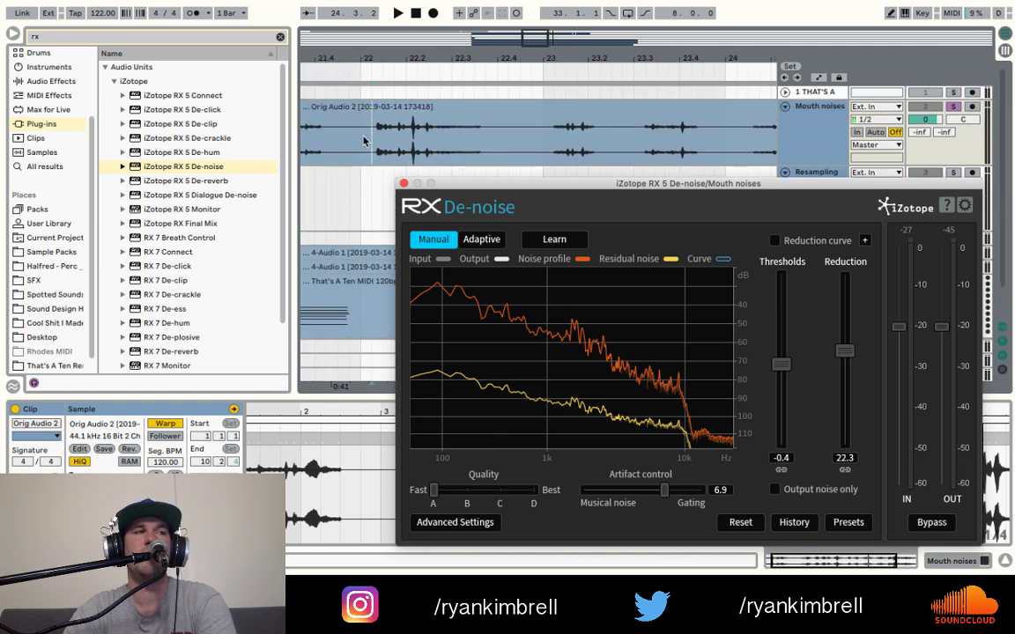
scroll(362, 143, "left", 3)
scroll(362, 143, "left", 3)
scroll(362, 143, "down", 1)
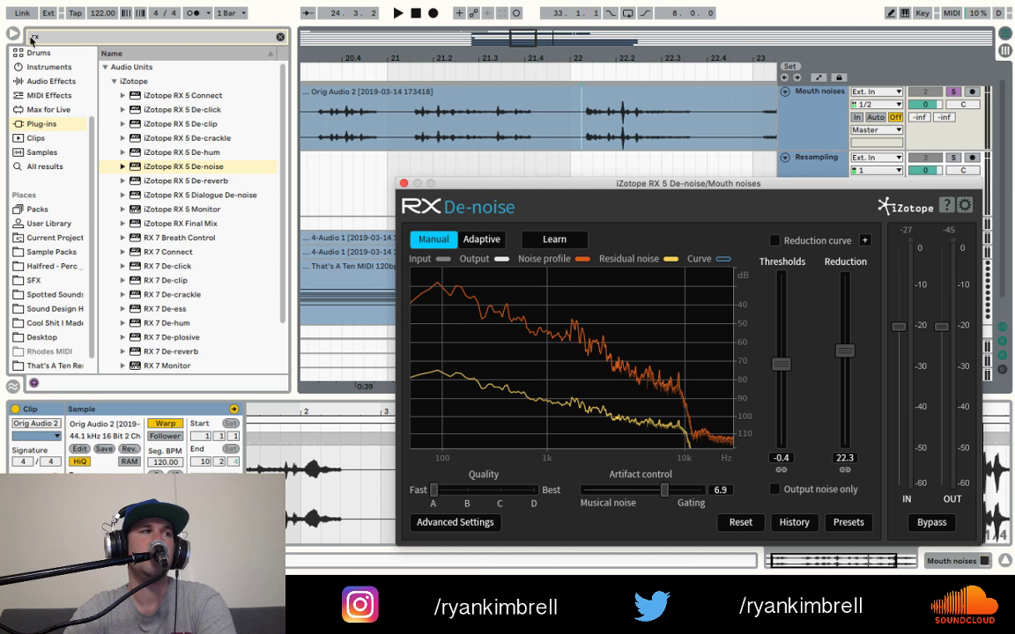
left_click(12, 34)
left_click_drag(322, 44, 322, 56)
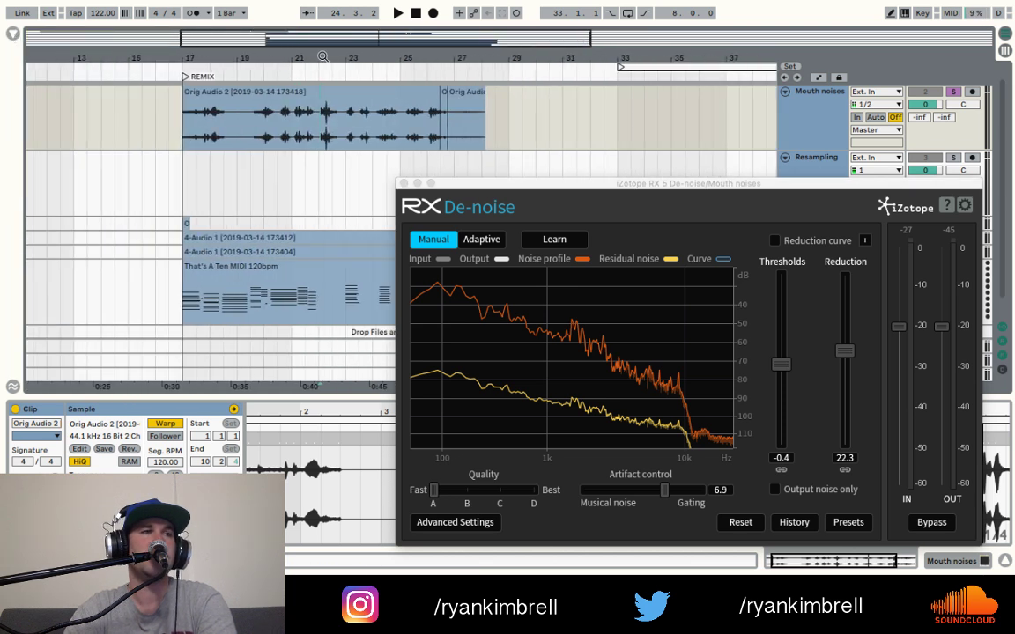
- Color the Mouth noises track red and assign the track color to its clips
right_click(834, 137)
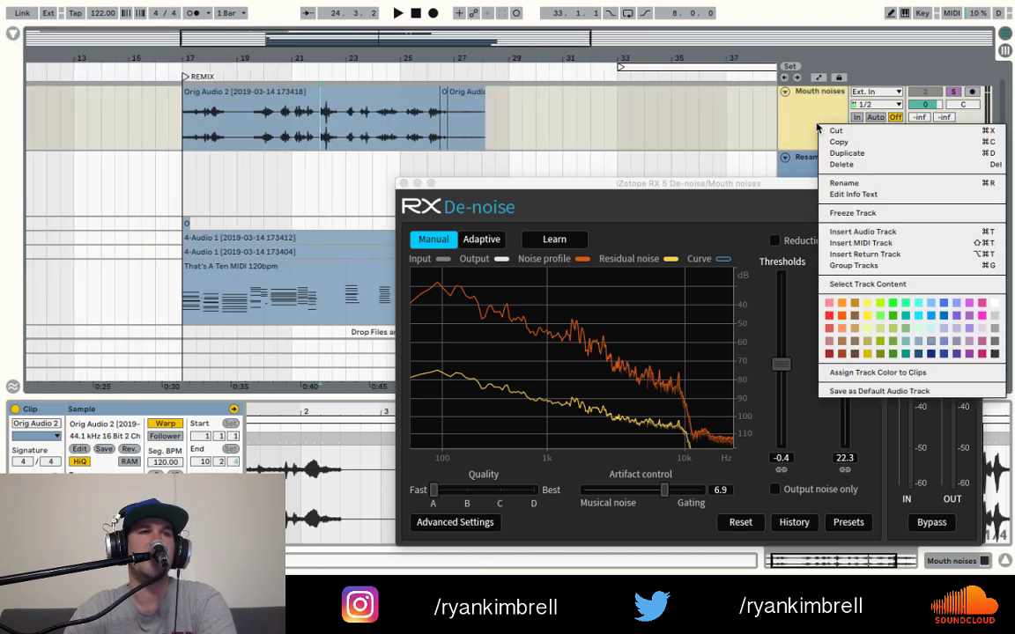
left_click(834, 306)
right_click(796, 122)
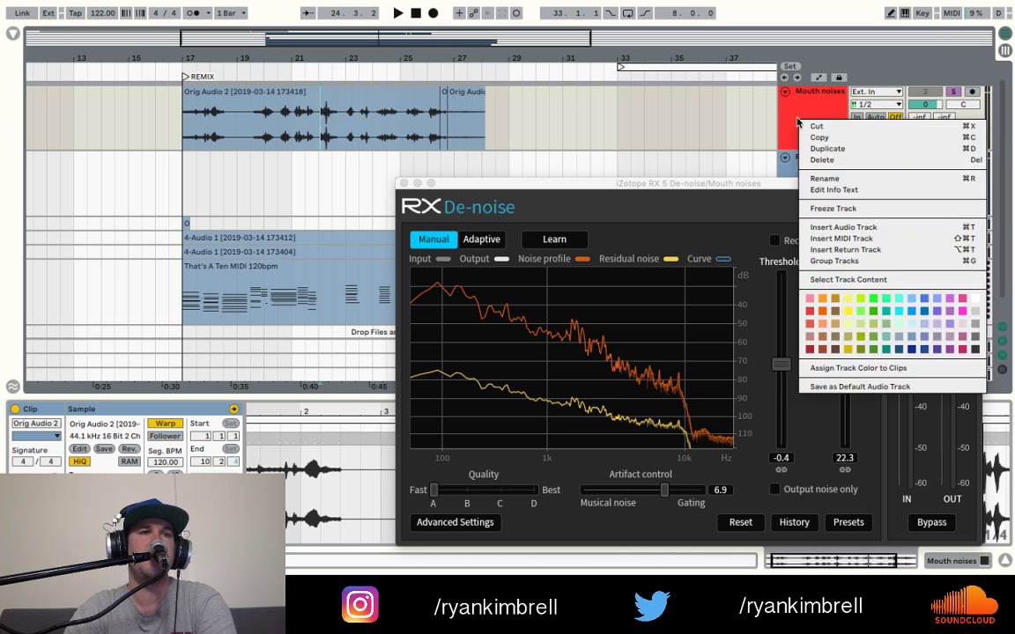
left_click(832, 368)
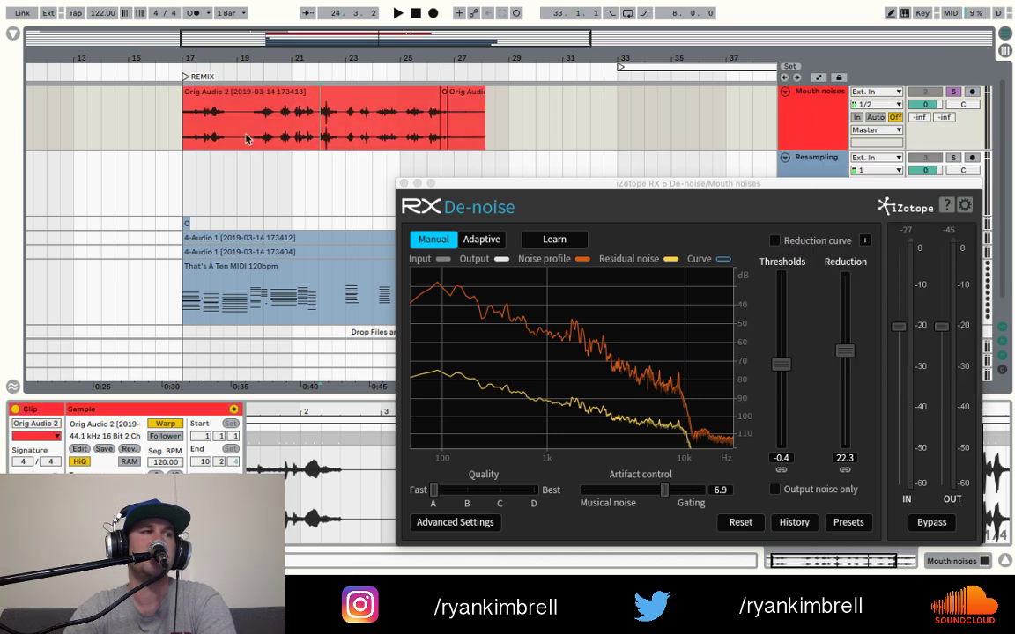
- Play the Mouth noises clip from the start of bar 17 to find a noise-only passage
key("space")
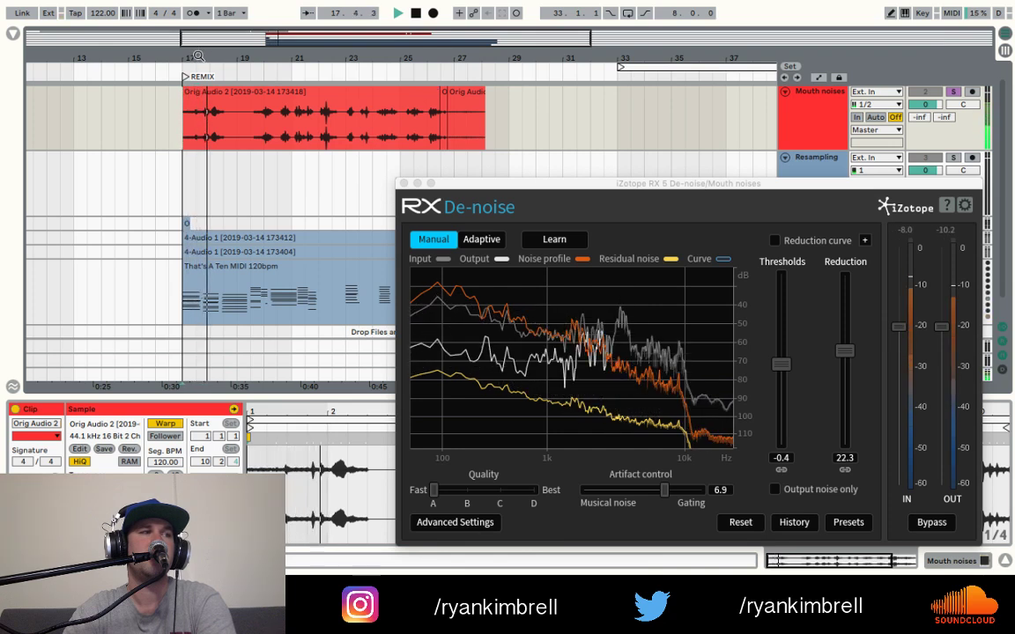
left_click_drag(199, 56, 216, 123)
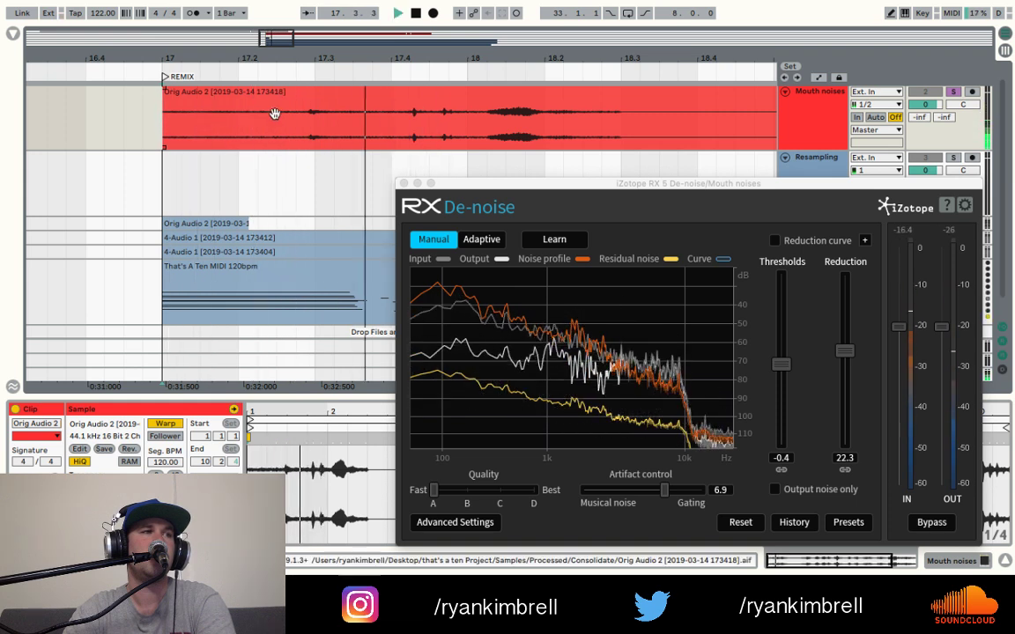
key("space")
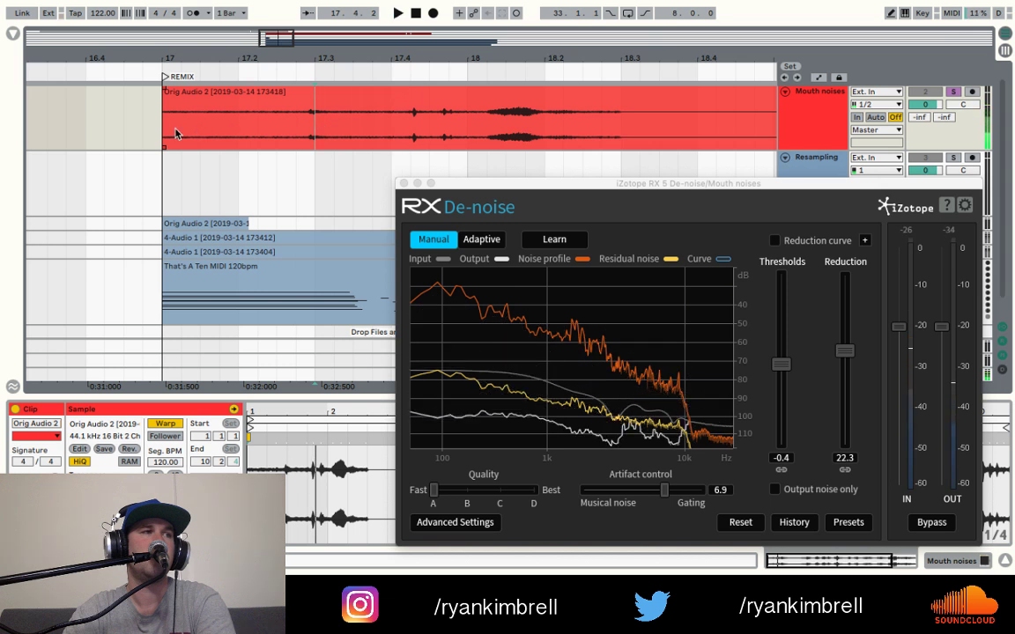
key("space")
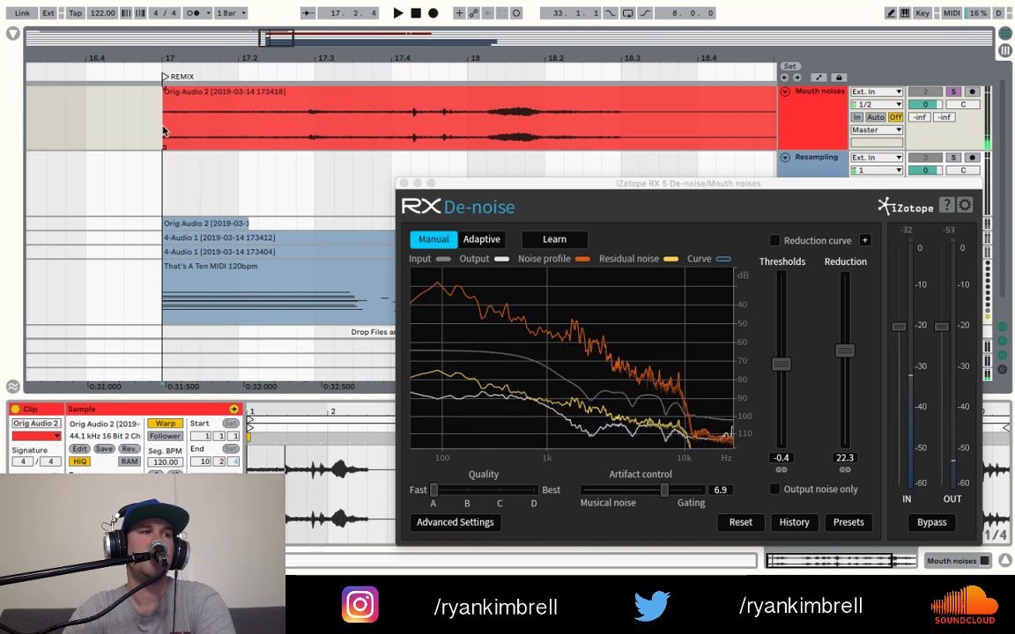
- Learn a new De-noise profile from the noise-only opening of the Mouth noises clip at bar 17
left_click(538, 239)
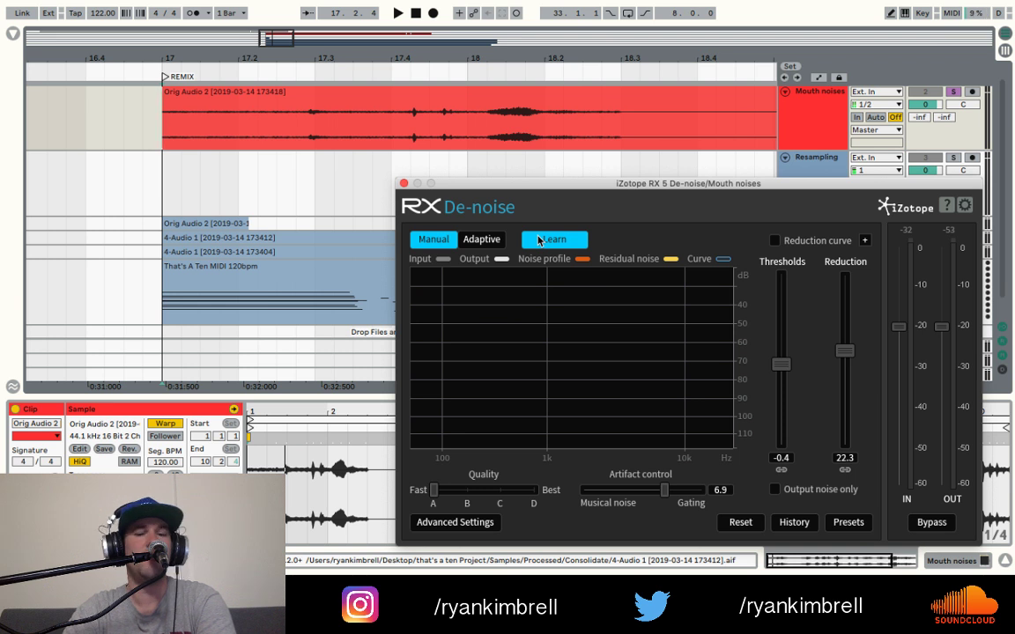
left_click(538, 238)
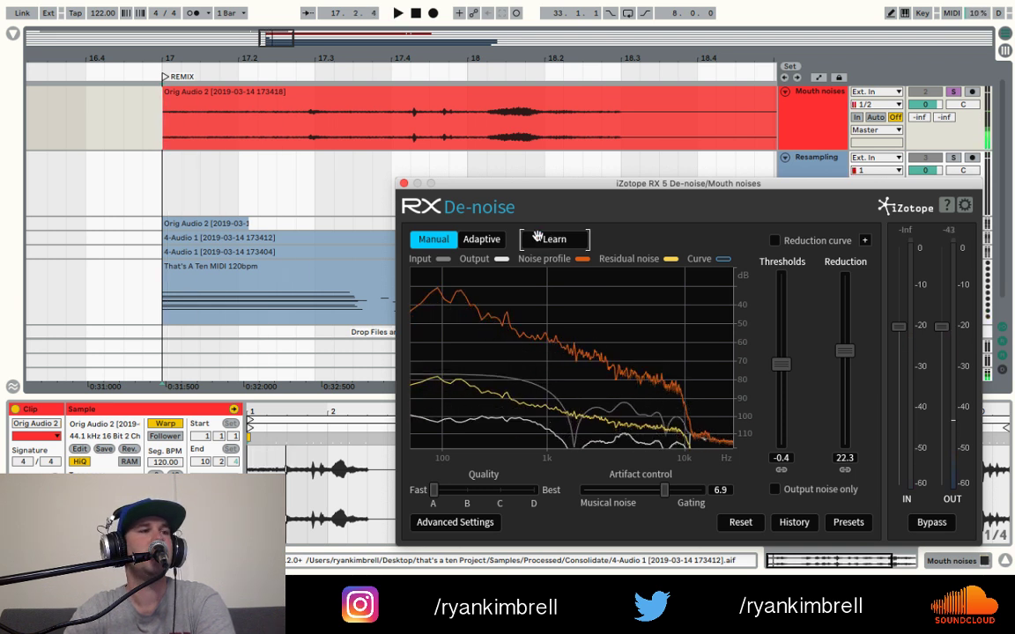
left_click(539, 238)
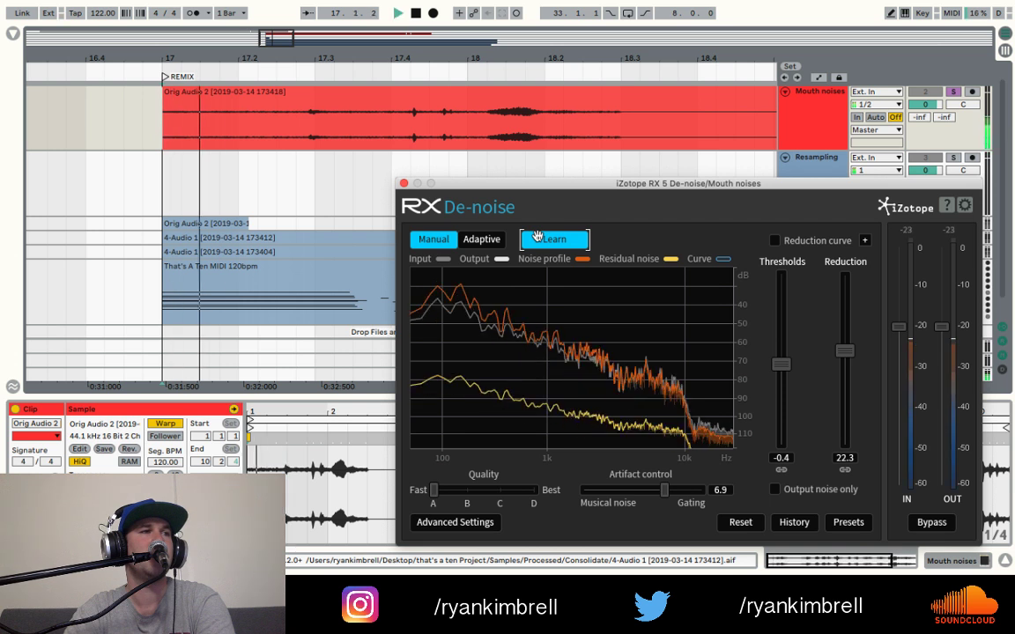
left_click(538, 237)
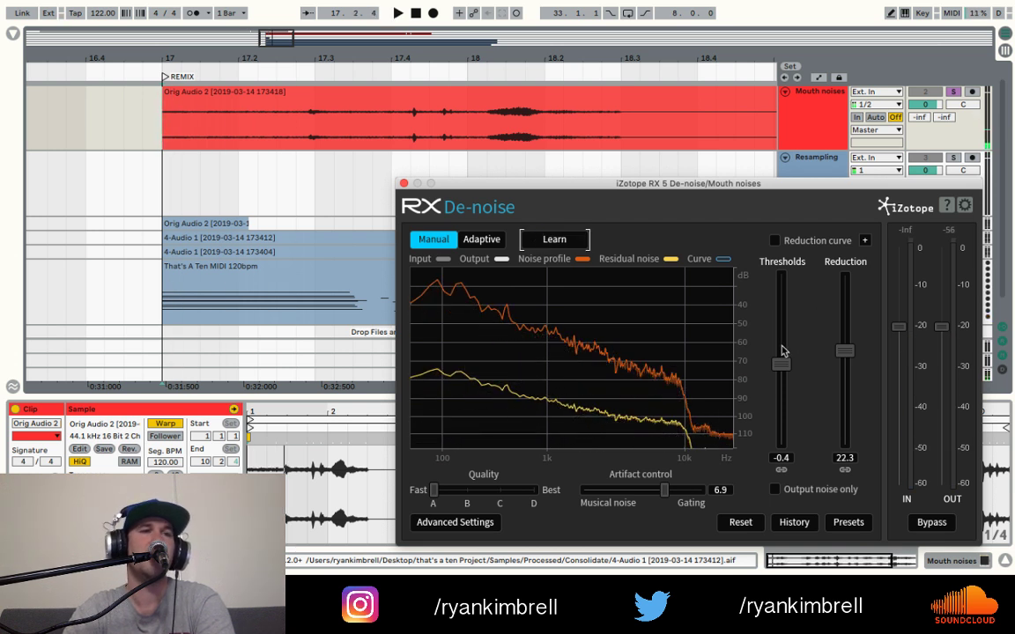
- Raise the De-noise Thresholds to 3.1 and Reduction to 30.7, and play the mouth noises from bar 17
left_click_drag(783, 367, 790, 322)
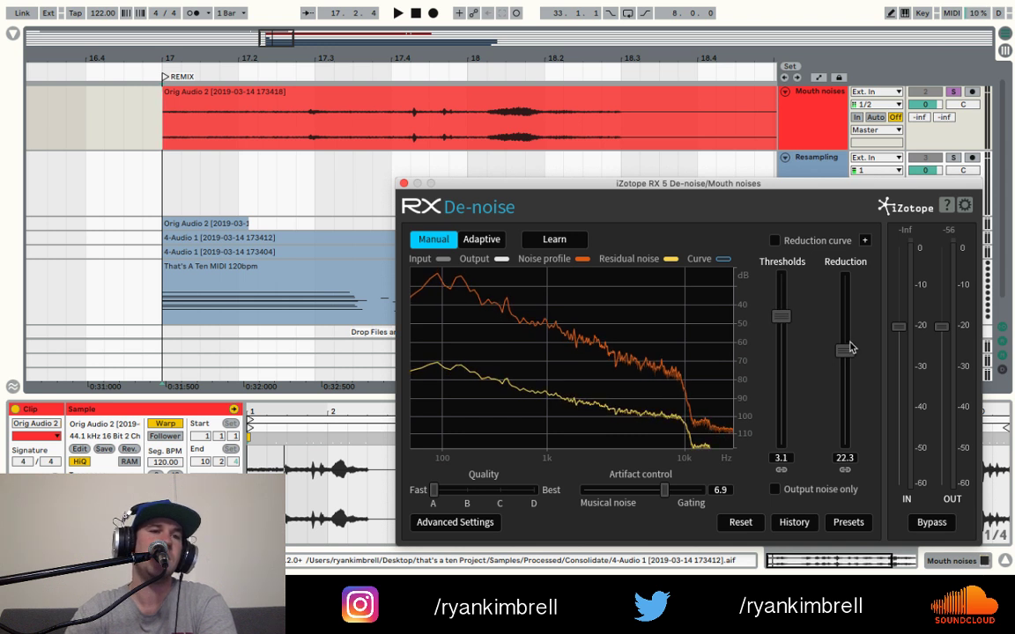
left_click_drag(849, 356, 848, 322)
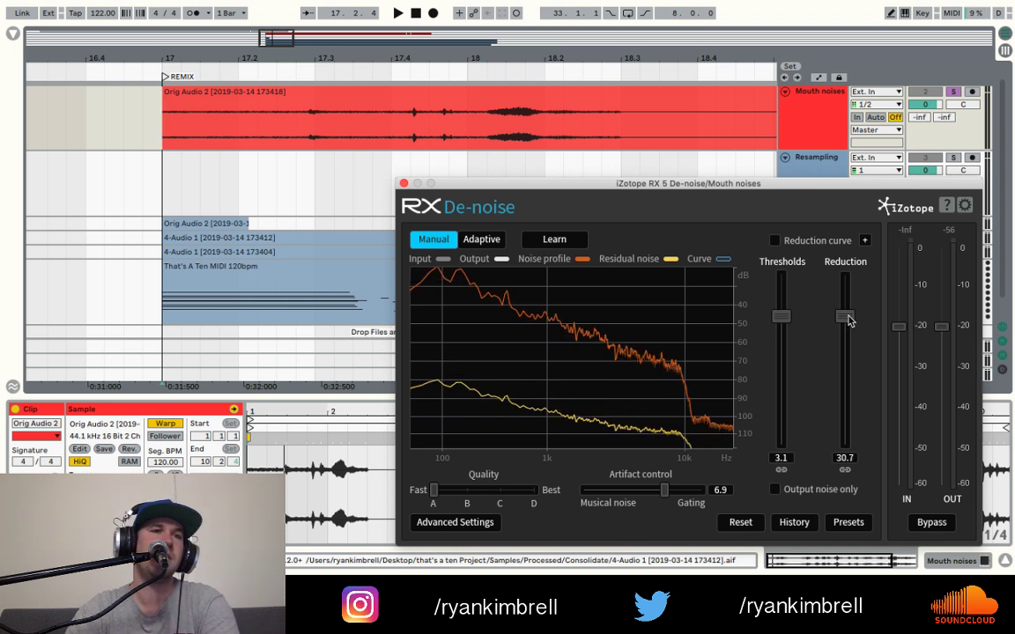
key("space")
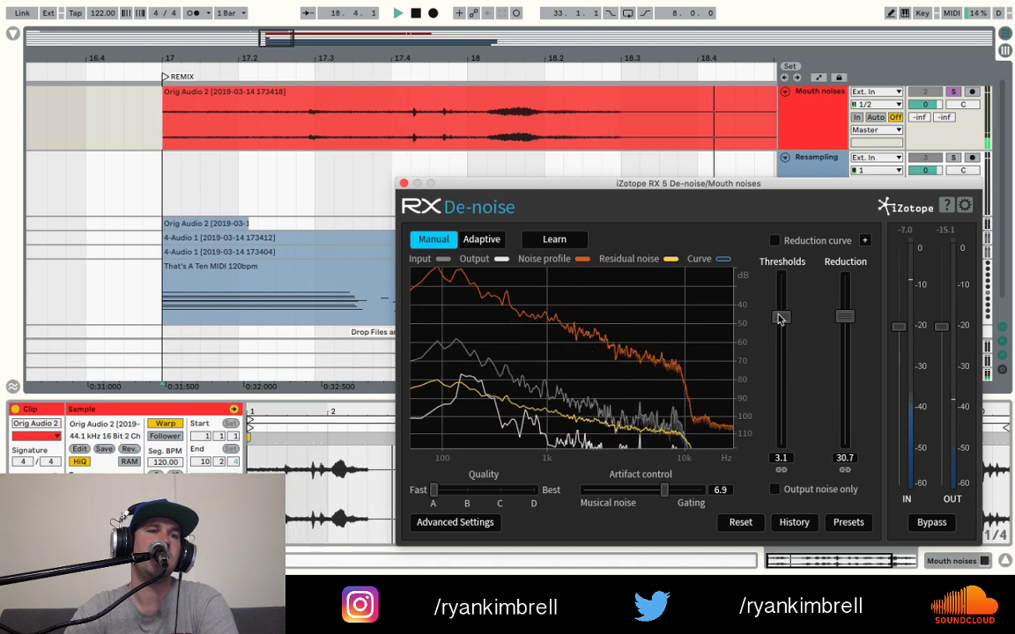
- Lower the De-noise Thresholds to -2.8 during playback, then stop and close the plug-in window
left_click_drag(781, 316, 782, 399)
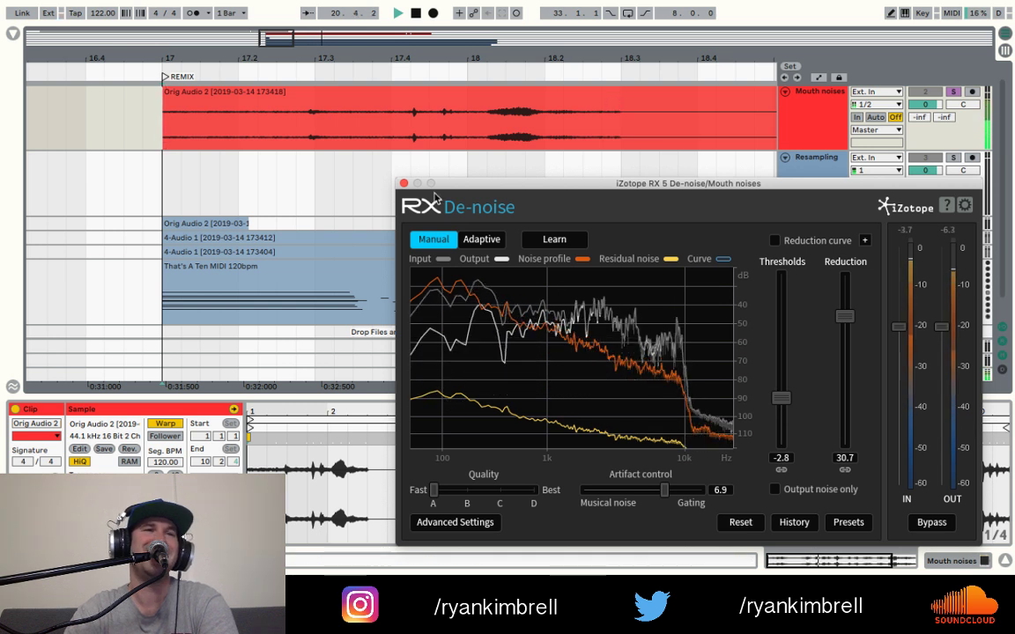
key("space")
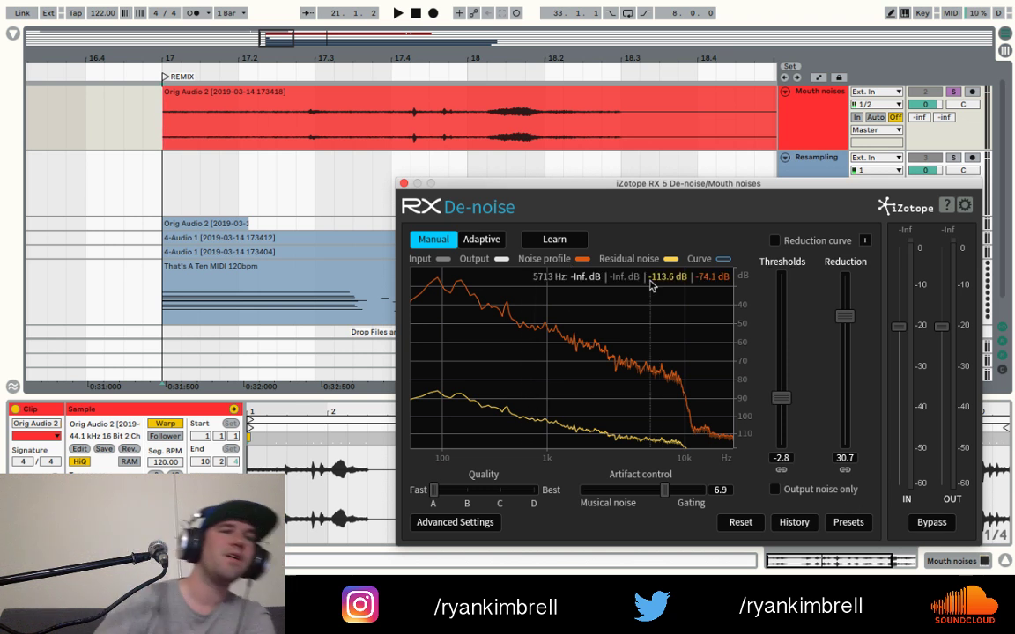
left_click(403, 184)
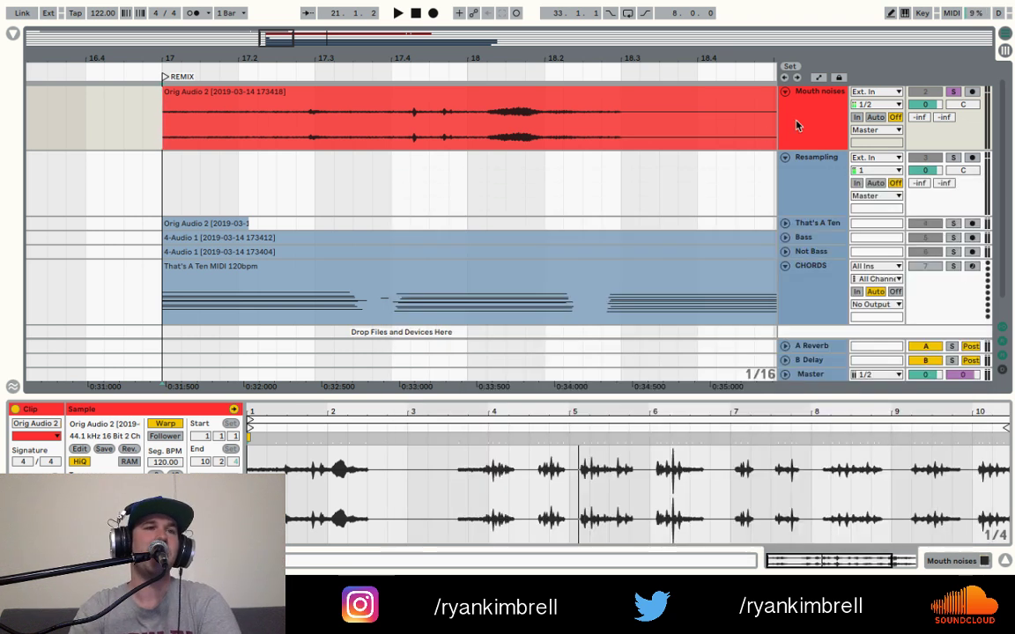
- Set the audio input of the Resampling track to Resampling
left_click(804, 173)
left_click(879, 158)
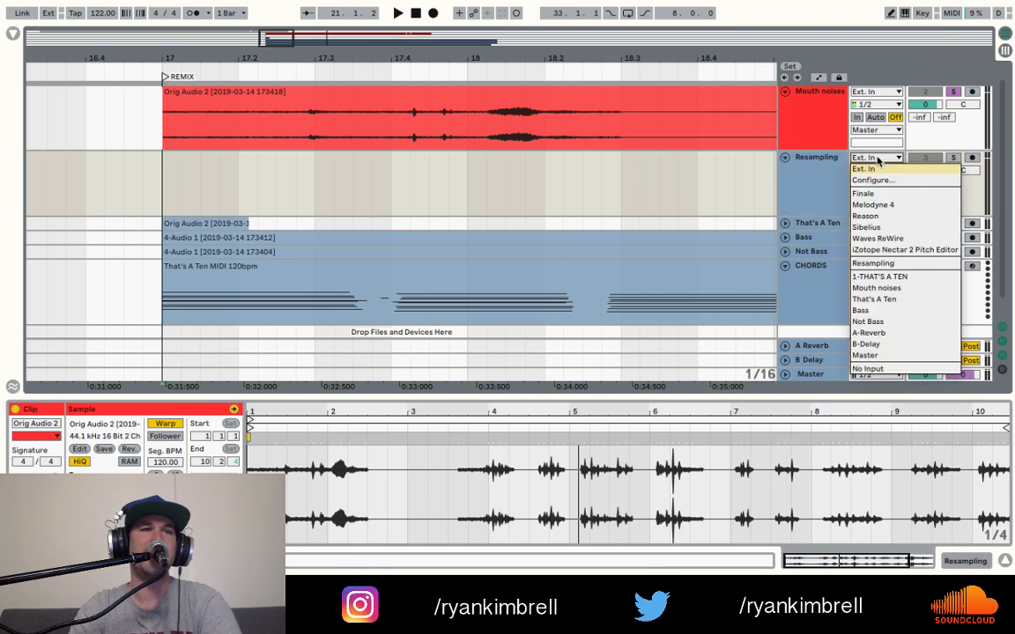
left_click(896, 263)
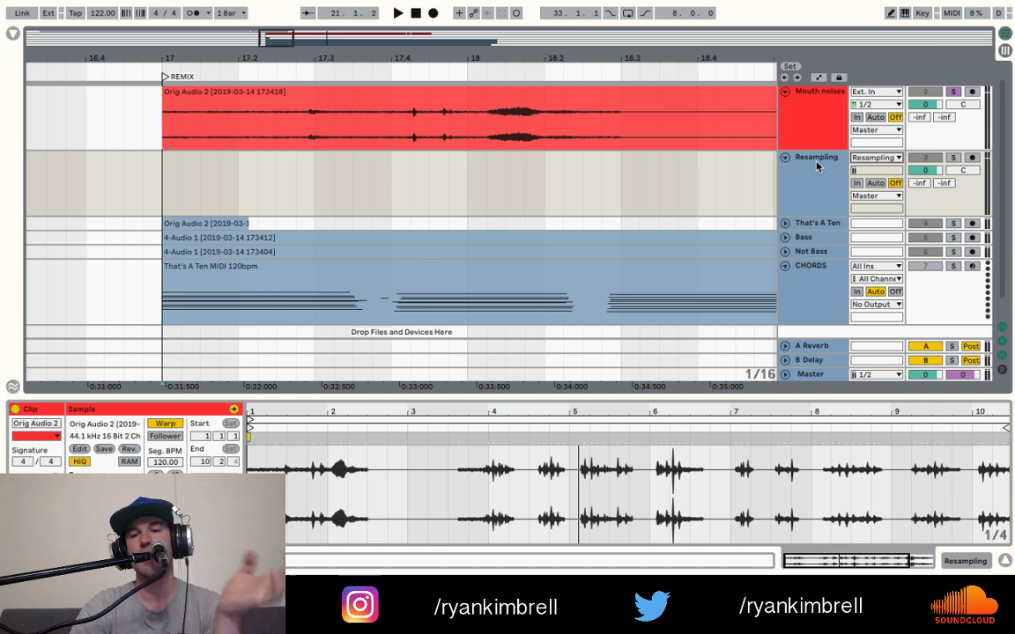
left_click(875, 158)
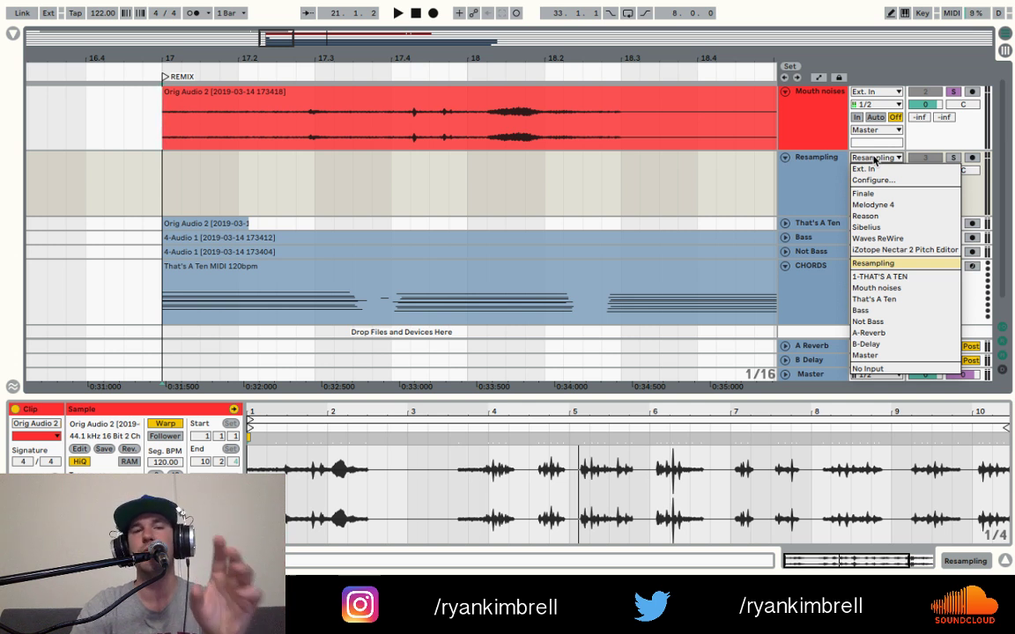
left_click(822, 170)
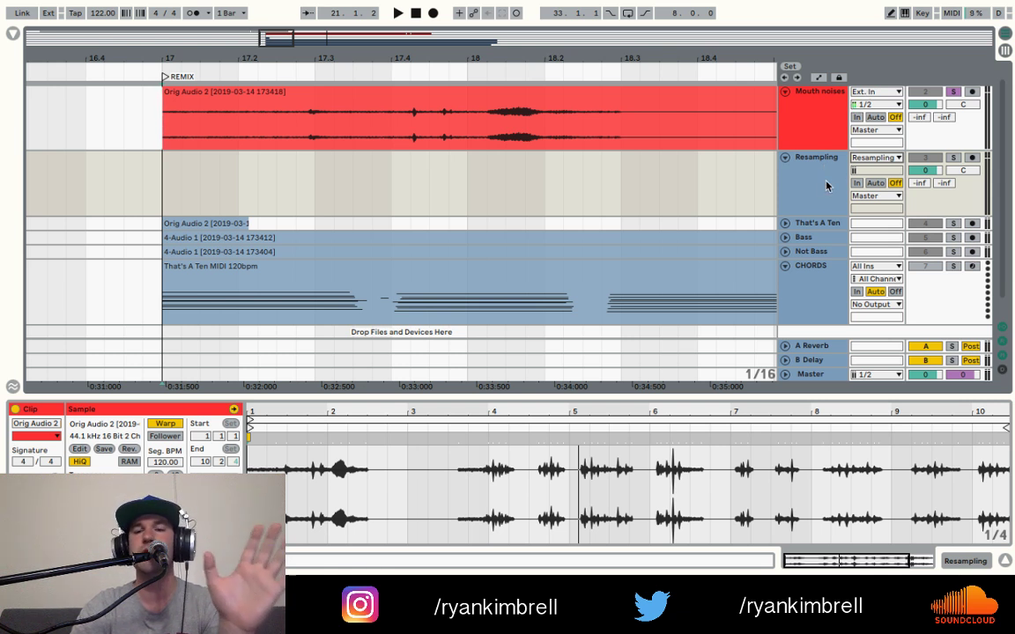
left_click(895, 158)
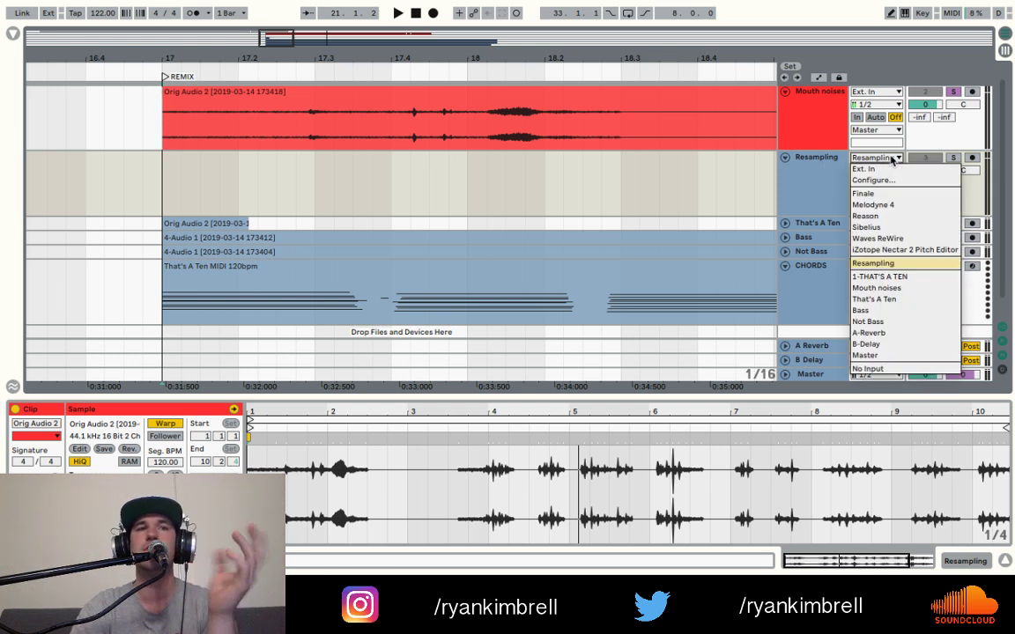
left_click(888, 265)
left_click(817, 194)
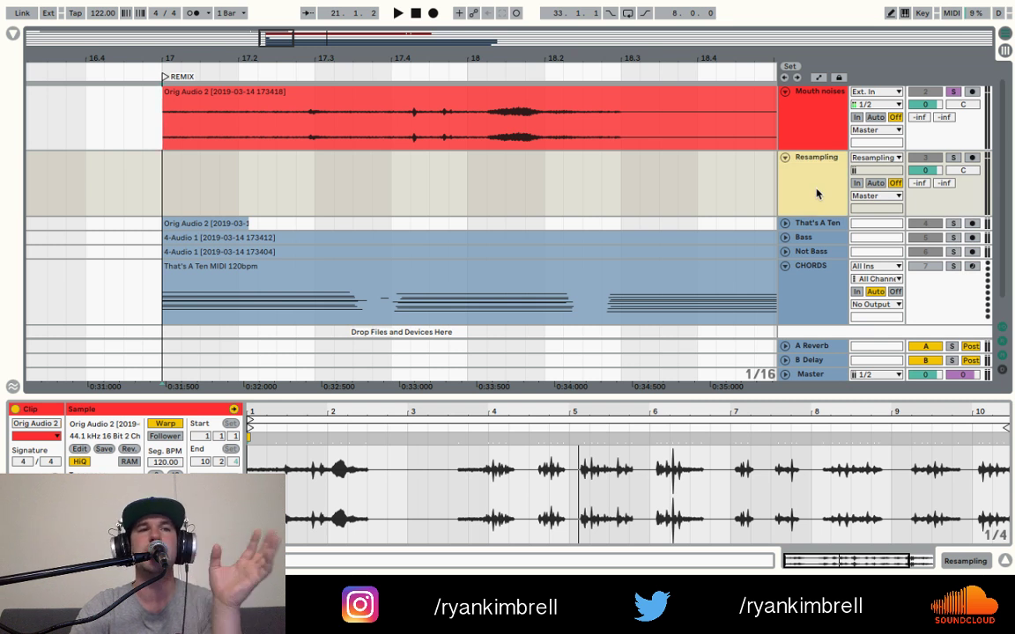
- Arm the Resampling track for recording and unfold the Master track
left_click(970, 162)
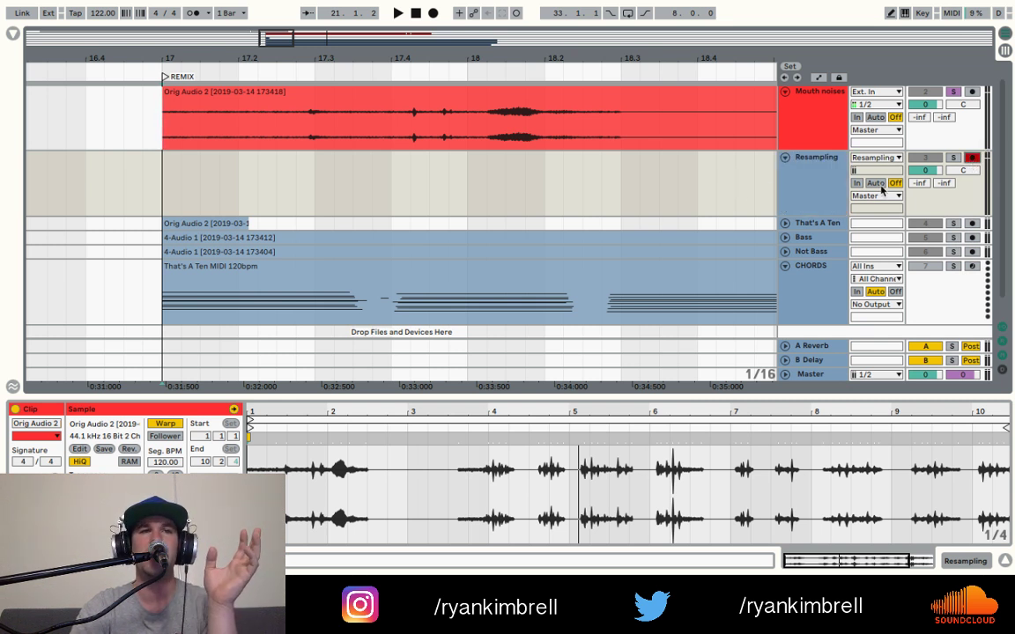
left_click(640, 189)
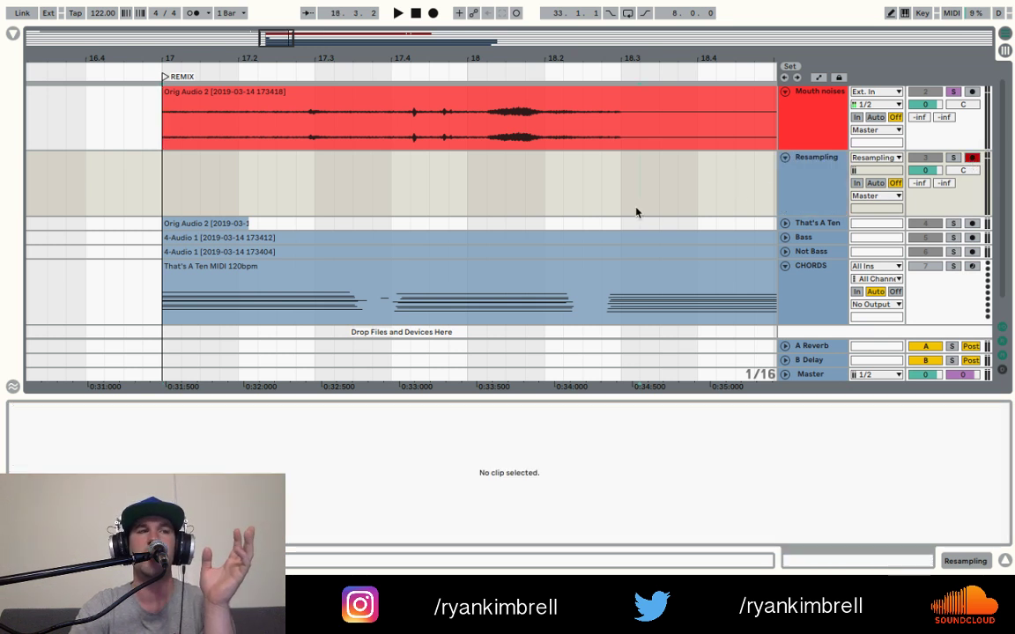
left_click(784, 375)
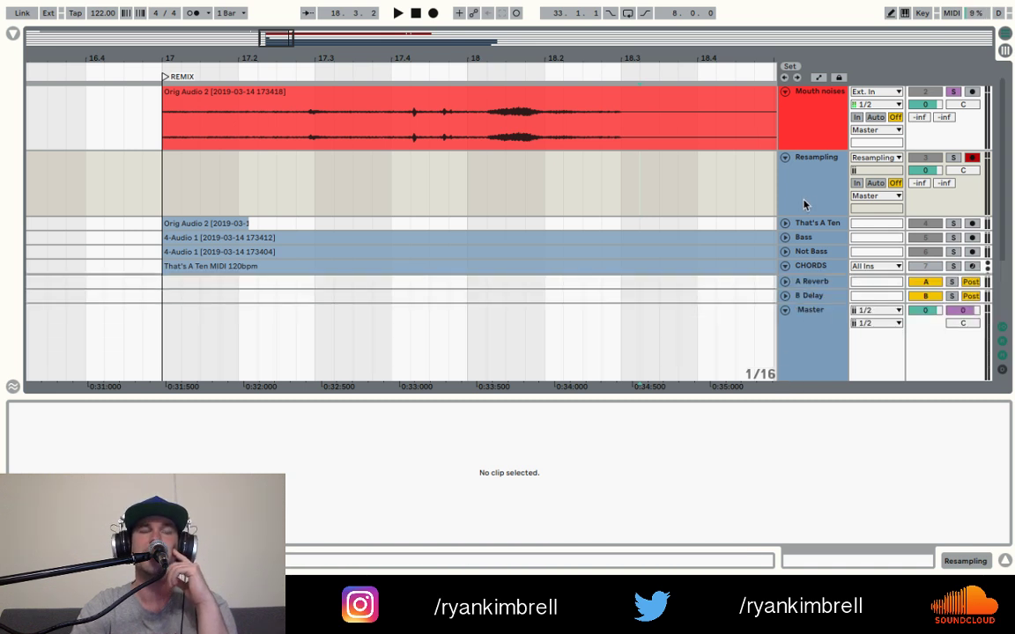
- Turn off solo on the Mouth noises track and place the insertion point at bar 17 on the Resampling track
key("ctrl+z")
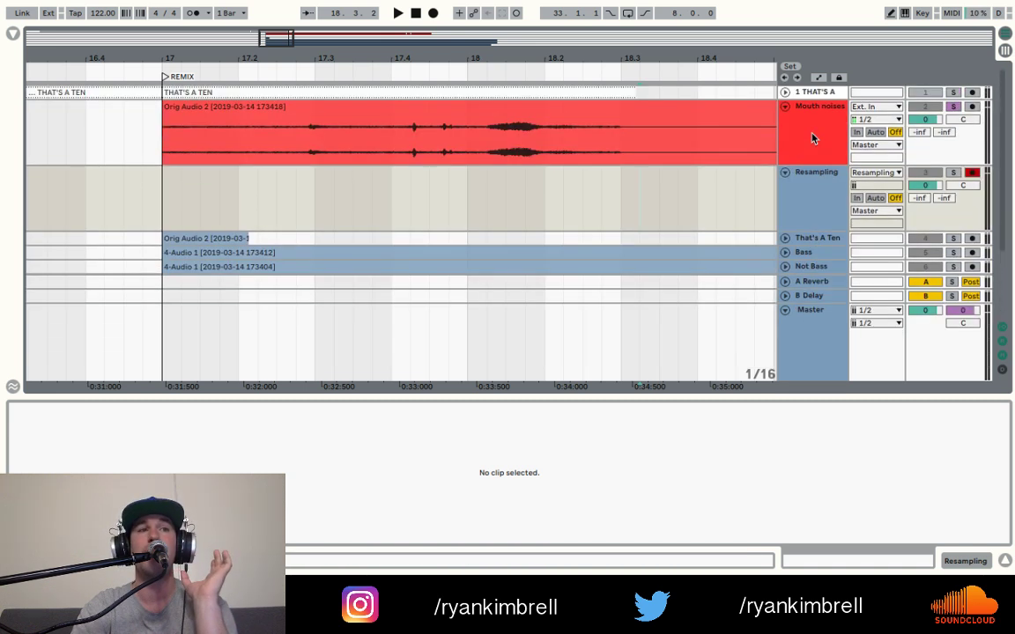
key("ctrl+z")
key("ctrl+y")
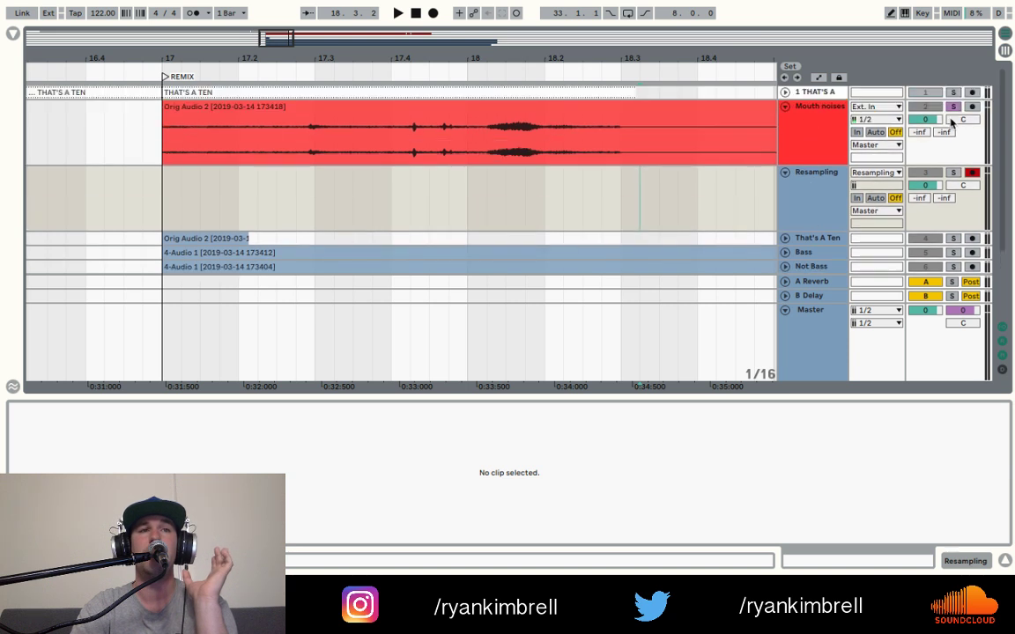
left_click(954, 106)
key("ctrl+z")
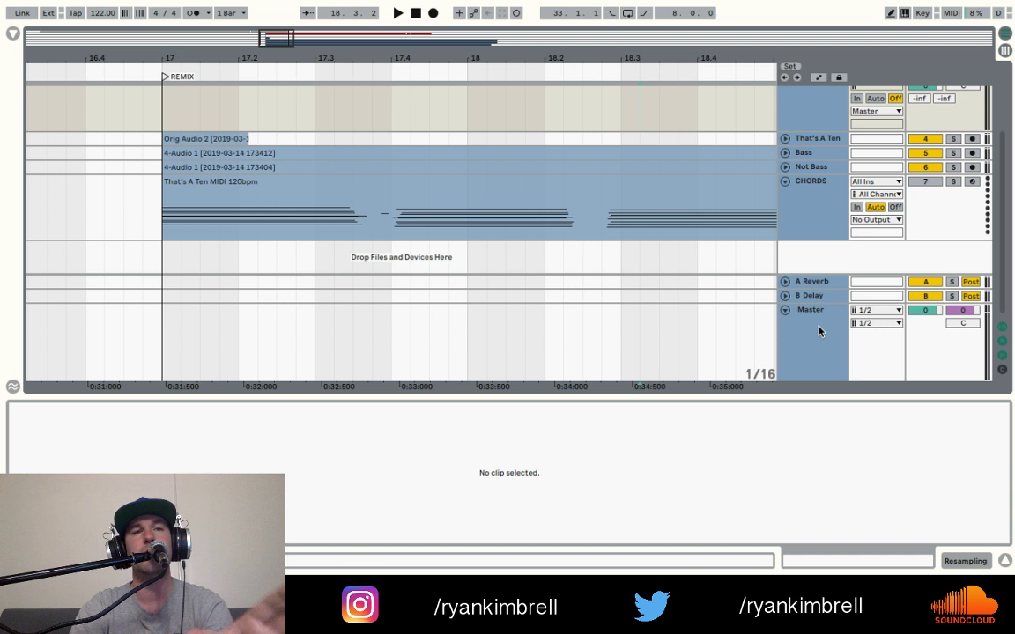
key("ctrl+y")
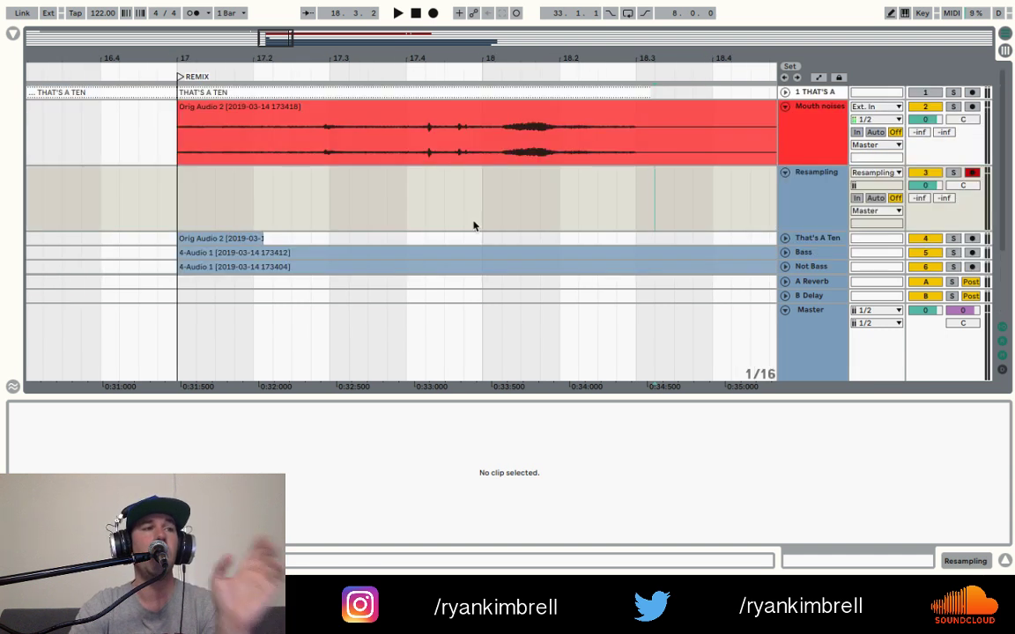
left_click_drag(187, 209, 584, 211)
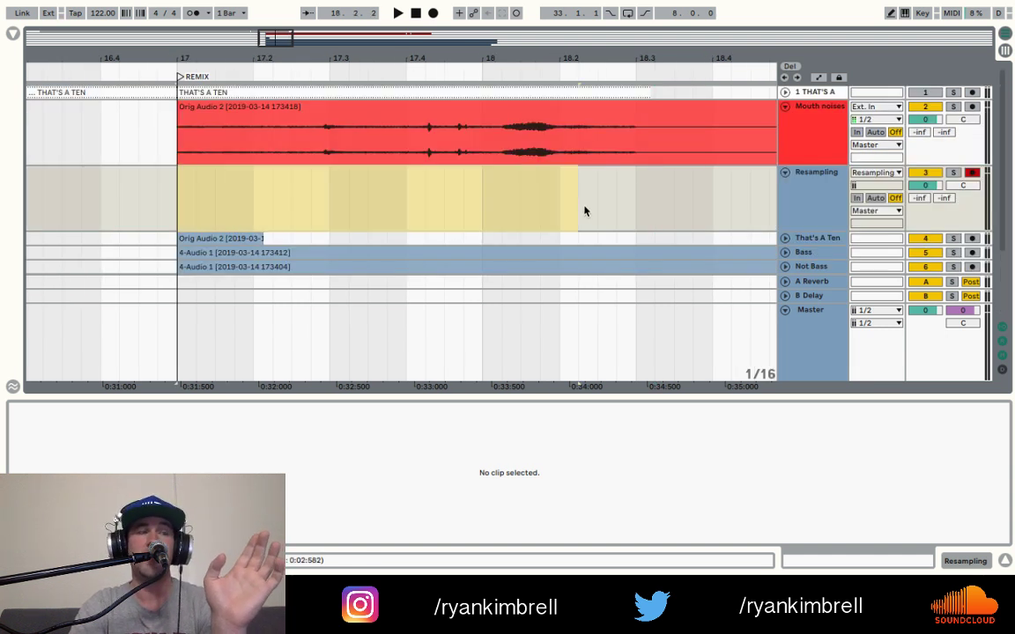
left_click(349, 207)
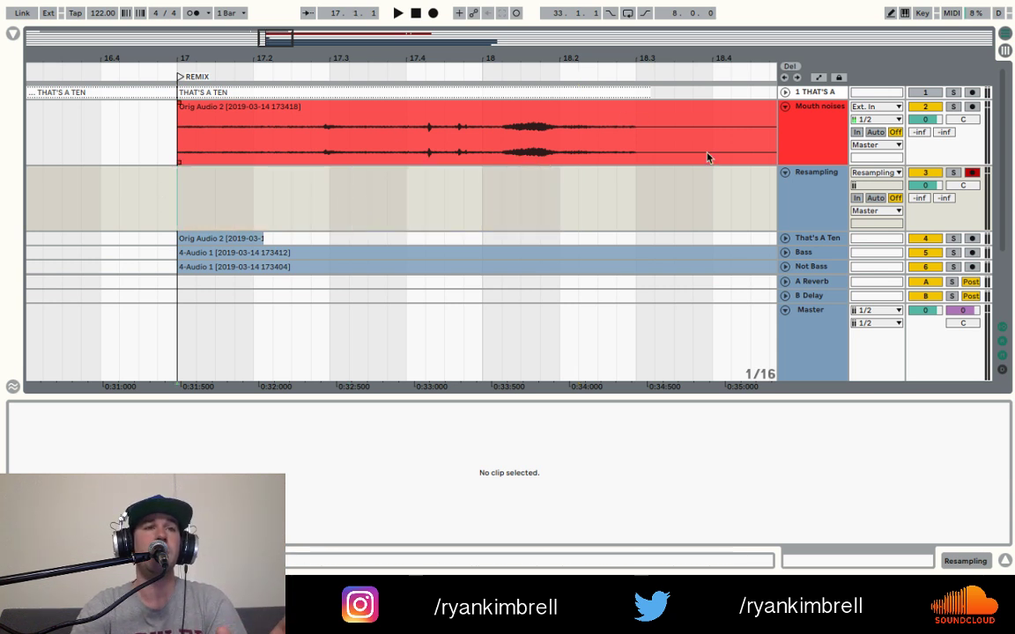
- Solo the Mouth noises track and set the metronome count-in to None
left_click(952, 105)
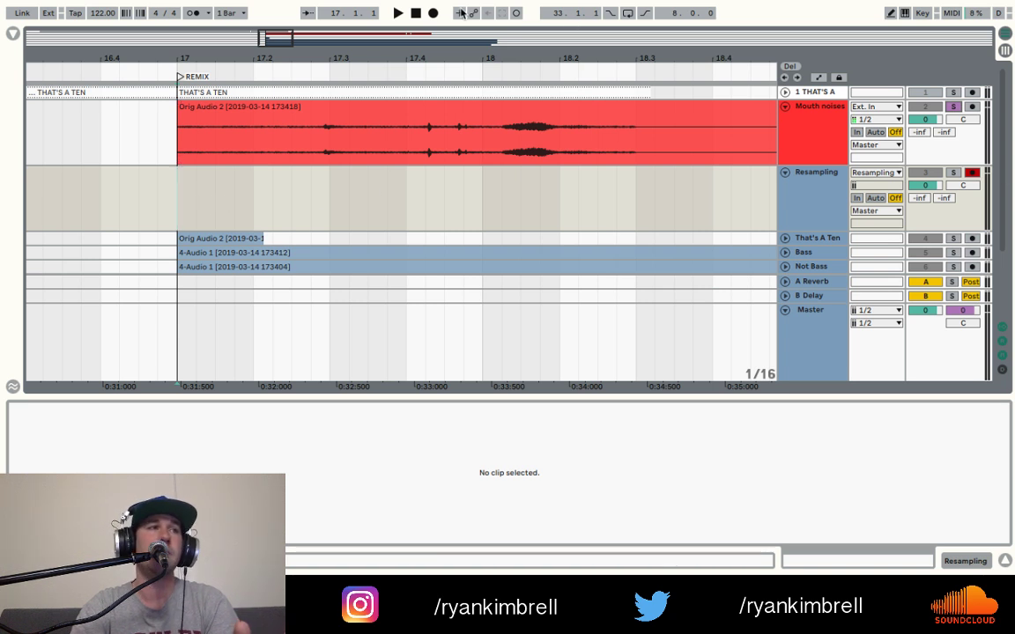
left_click(209, 13)
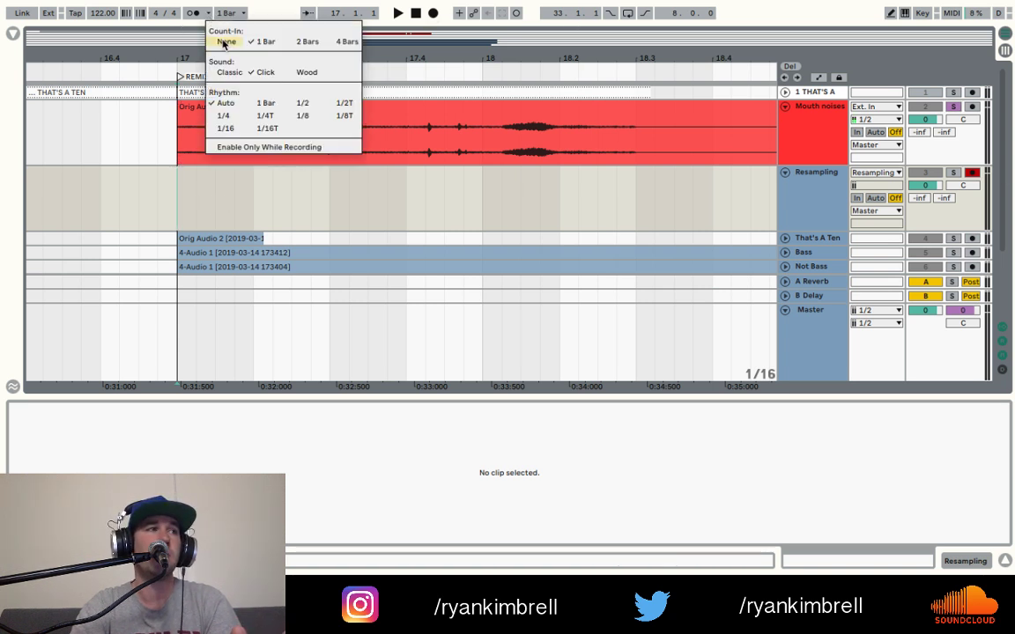
left_click(224, 43)
- Record the soloed mouth noises onto the Resampling track from bar 17 to bar 28
left_click(432, 13)
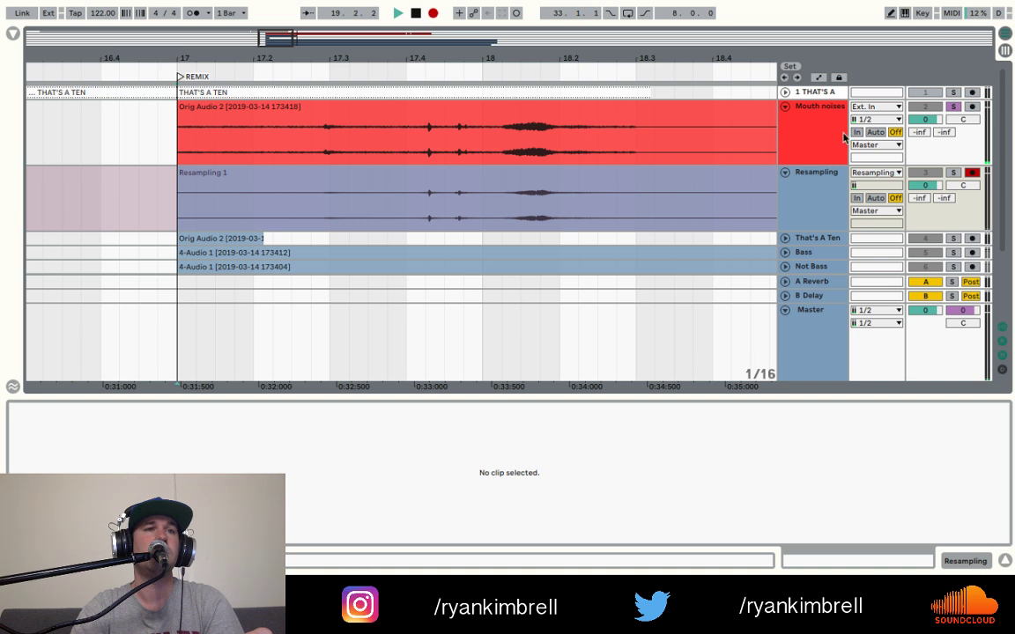
scroll(663, 195, "right", 8)
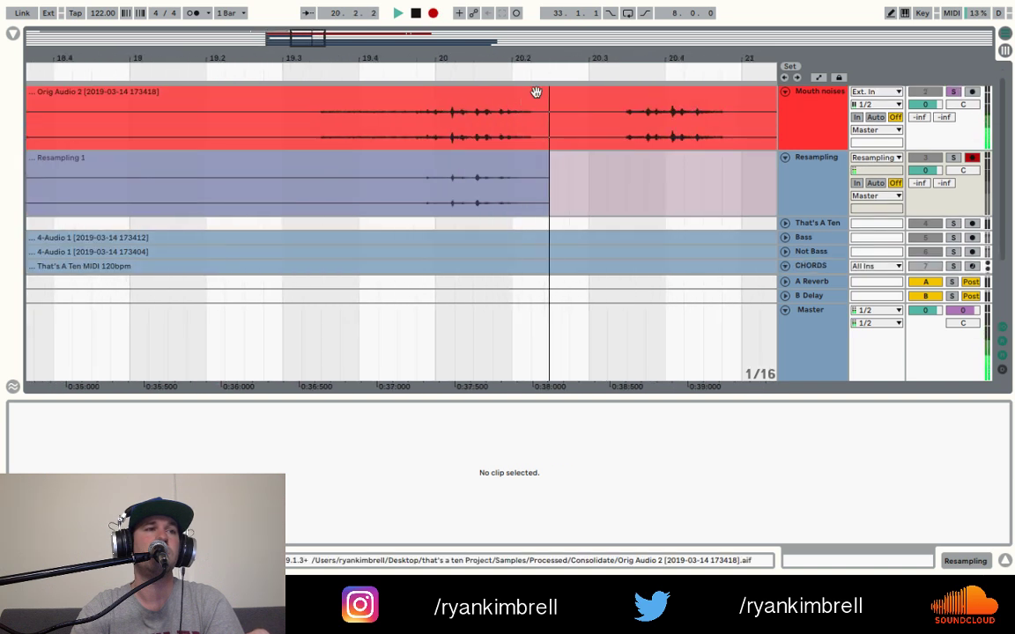
scroll(537, 54, "down", 5)
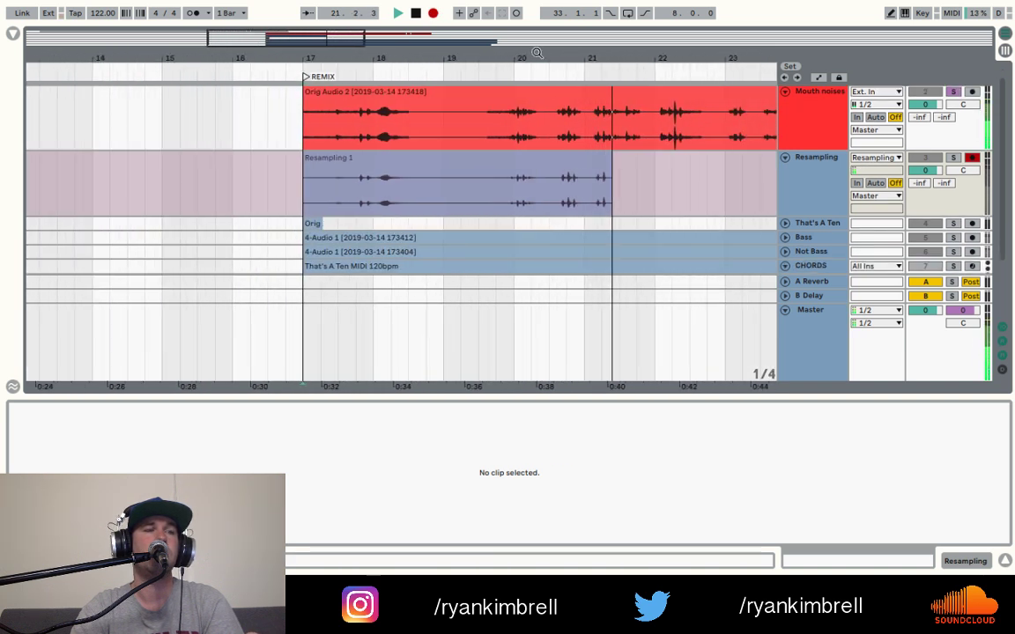
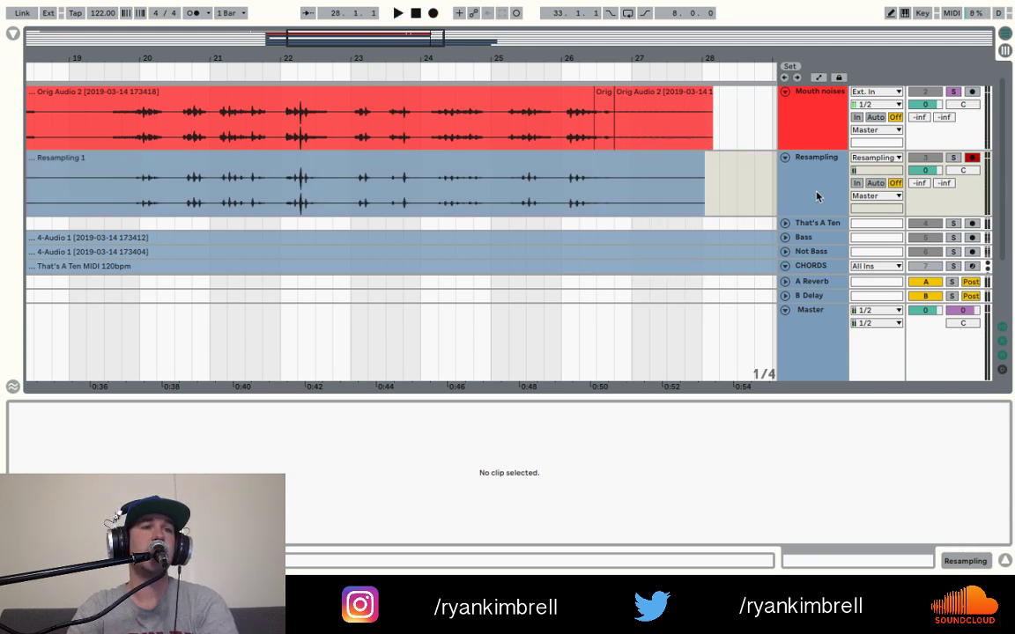
- Delete the original Mouth noises track
left_click(819, 94)
key("Delete")
scroll(602, 102, "left", 10)
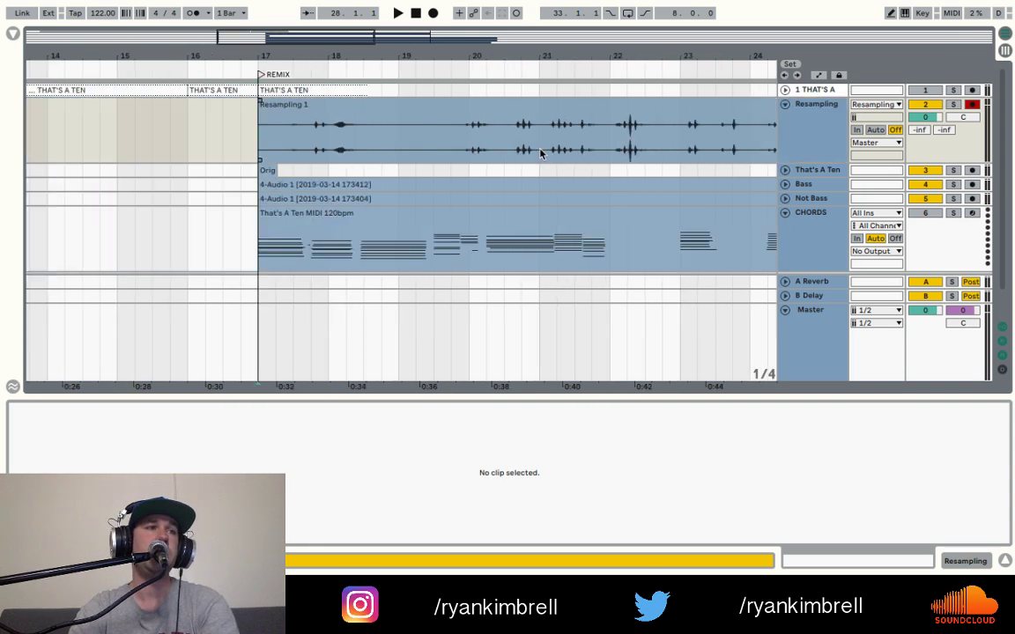
- Rename the Resampling track as Mouth Noises_Clean
left_click(539, 106)
left_click(816, 113)
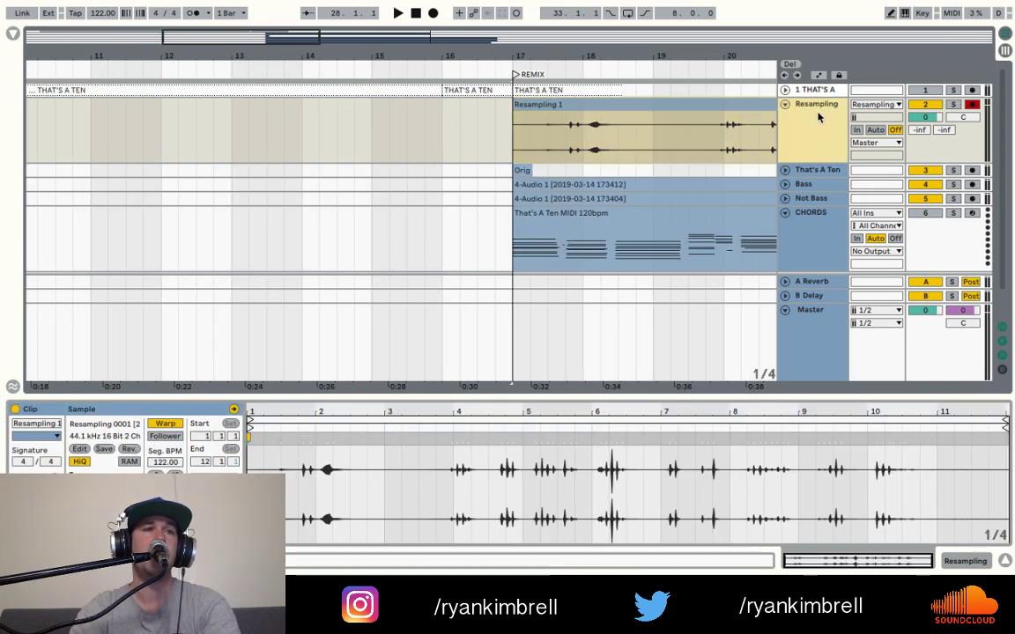
key("ctrl+r")
type("Mout")
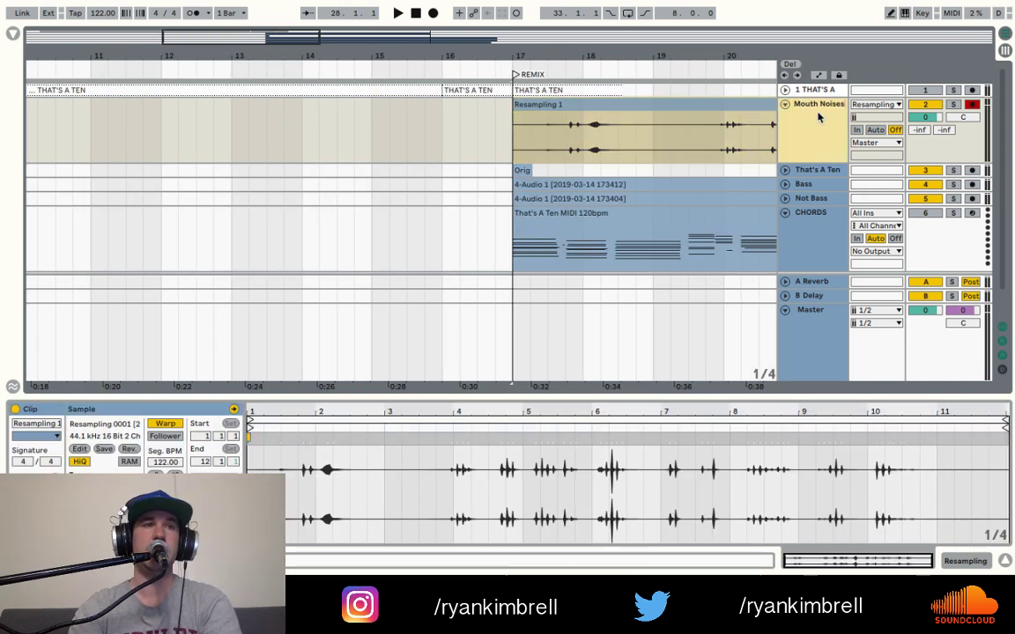
type("h Noises")
left_click(770, 117)
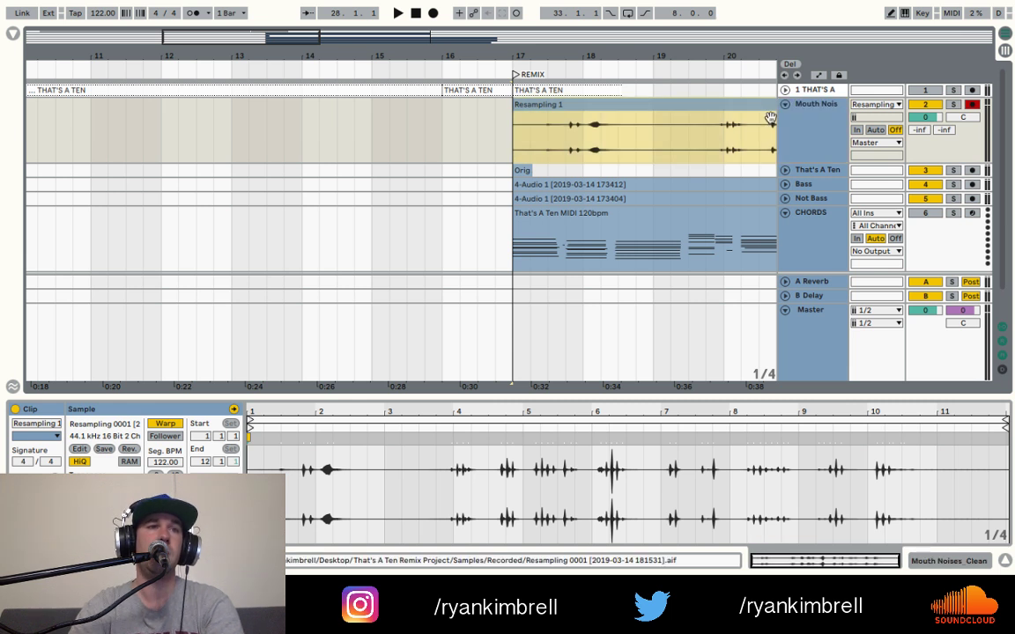
- Solo and disarm the Mouth Noises_Clean track and play its recording from the REMIX locator at bar 17
left_click_drag(539, 56, 541, 118)
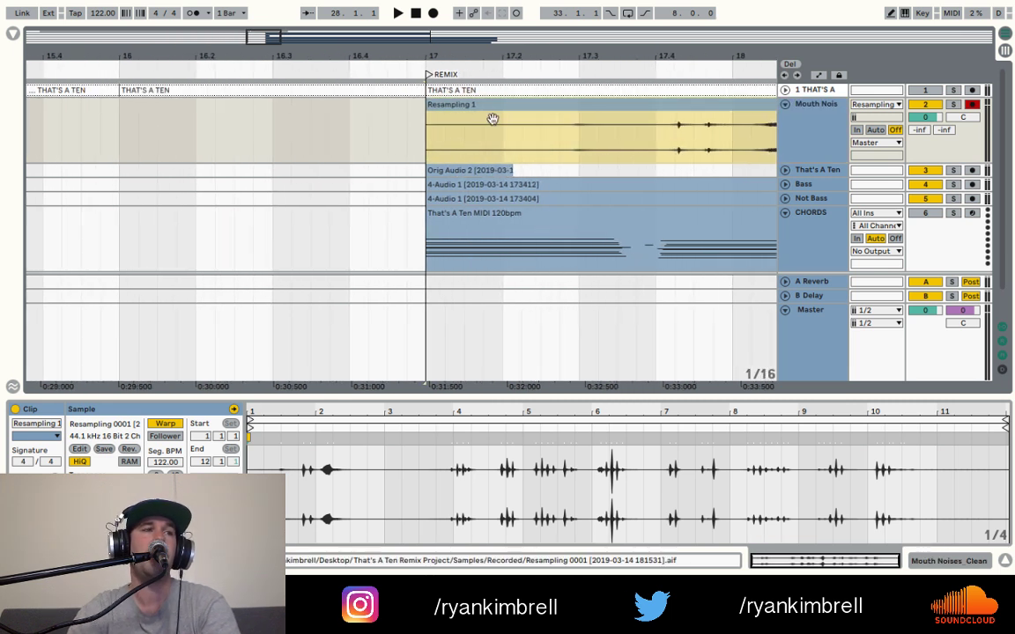
key("space")
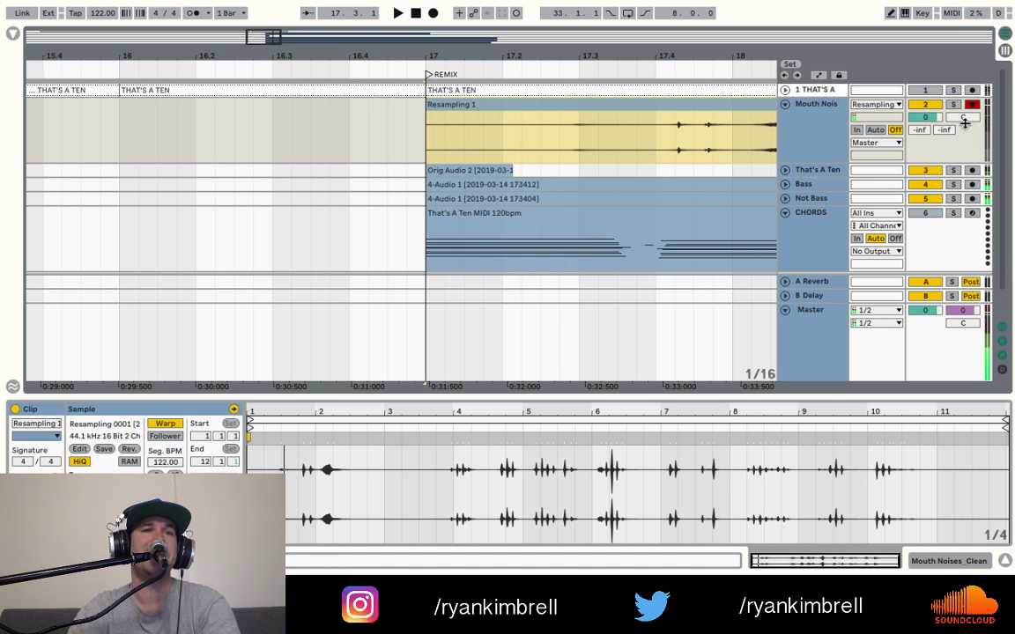
left_click(954, 104)
key("space")
left_click(972, 105)
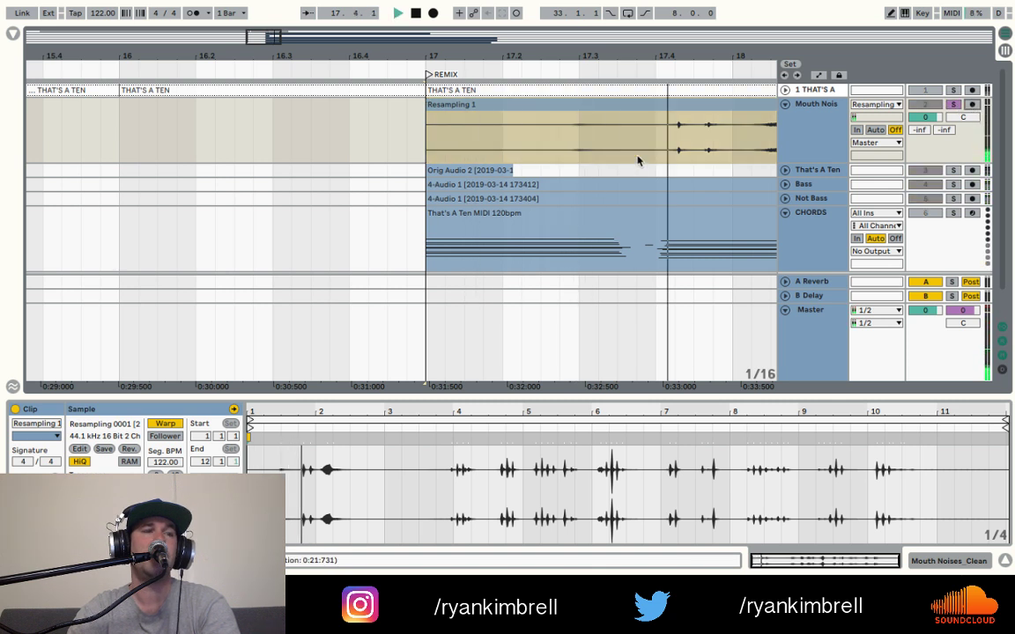
scroll(662, 150, "right", 5)
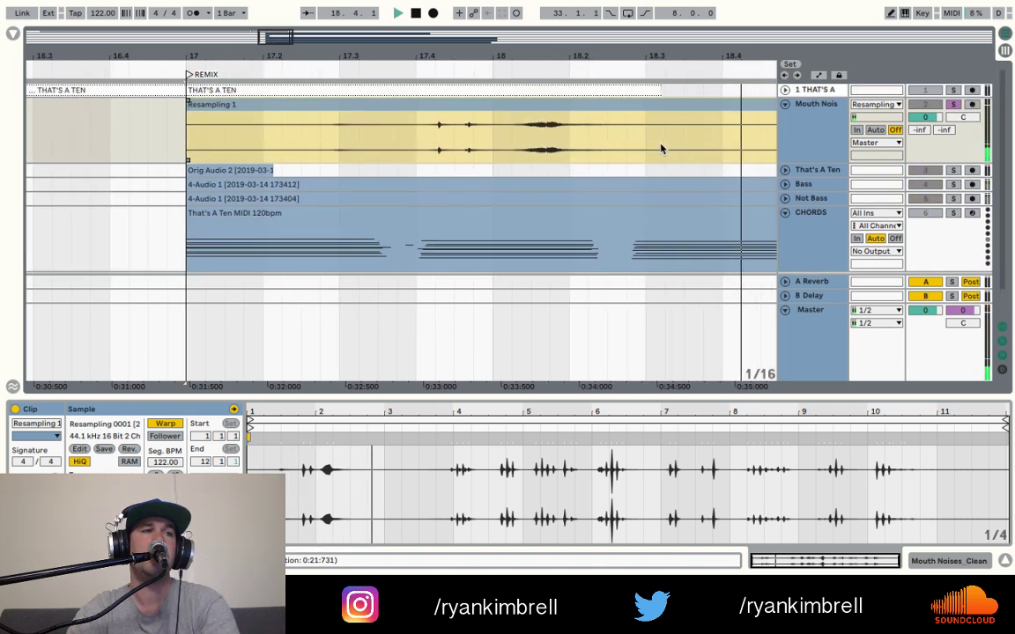
- Split the Resampling 1 clip at 18.1.2 and 18.2.3 to isolate the sound just after bar 18
left_click(521, 140)
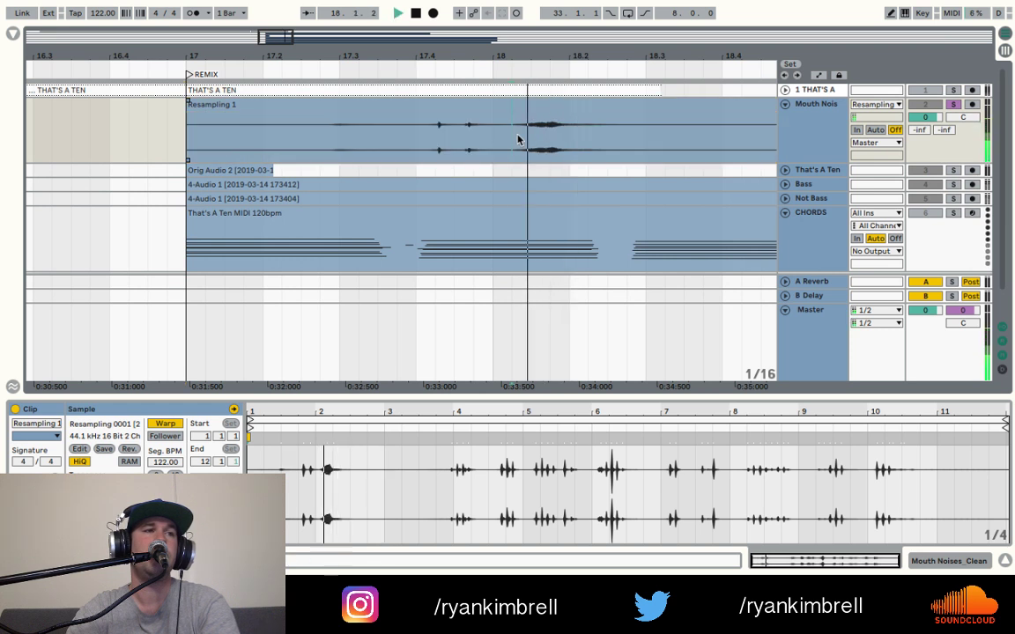
key("ctrl+e")
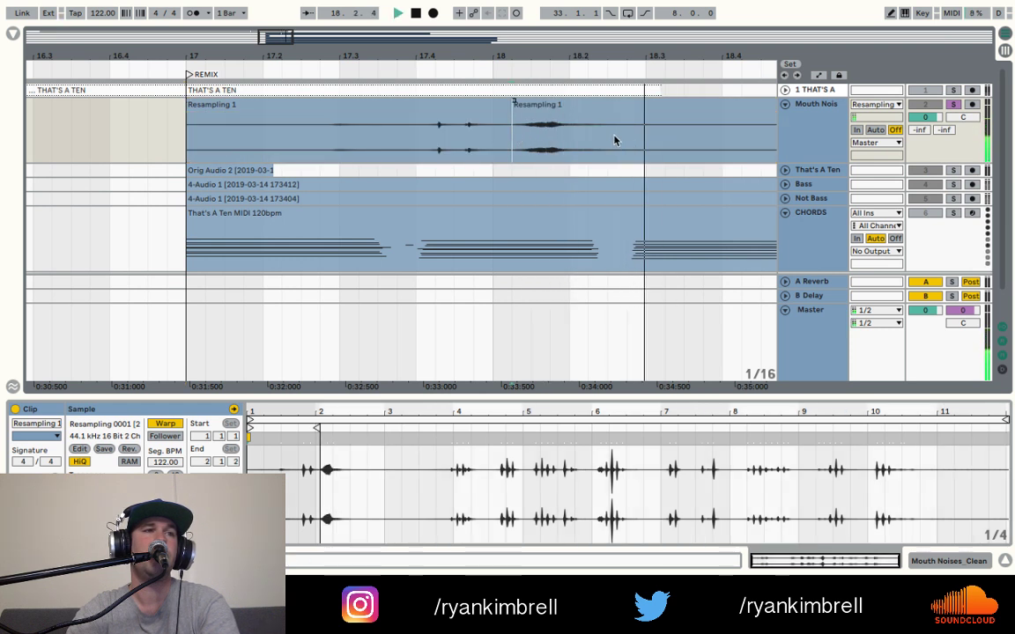
left_click(612, 139)
key("super+e")
key("space")
key("space")
key("space")
- Insert an audio track below Mouth Noises_Clean and move the isolated clip down onto it at the same position
left_click(569, 109)
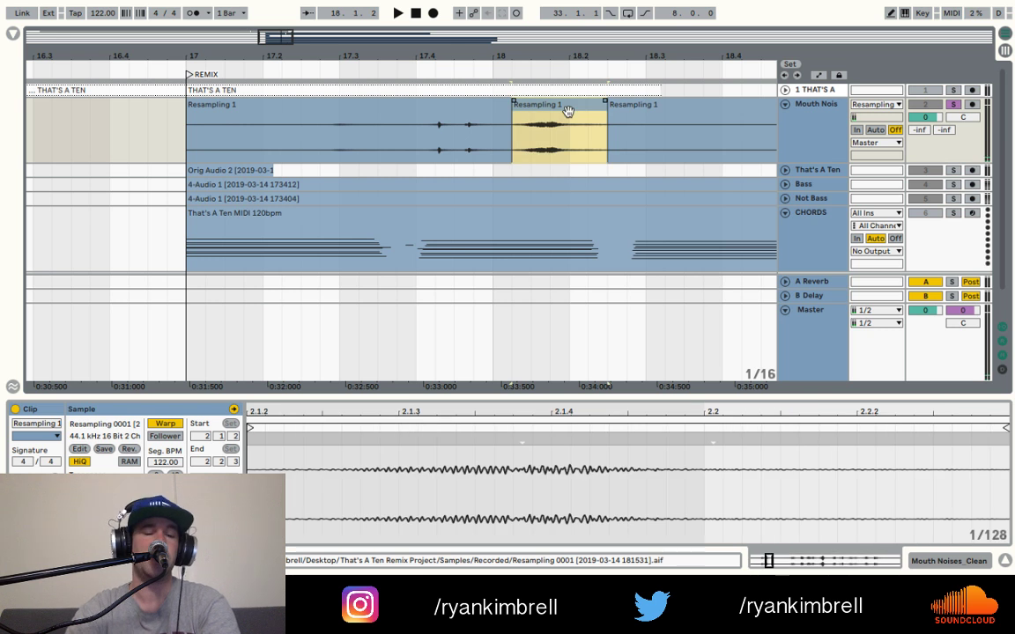
key("ctrl+t")
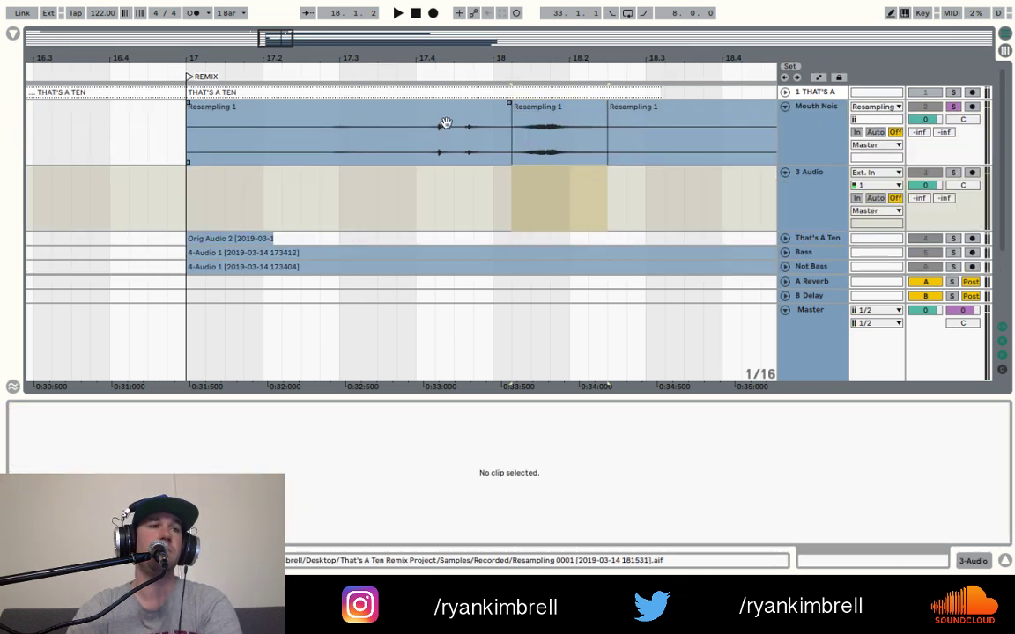
left_click_drag(546, 116, 491, 189)
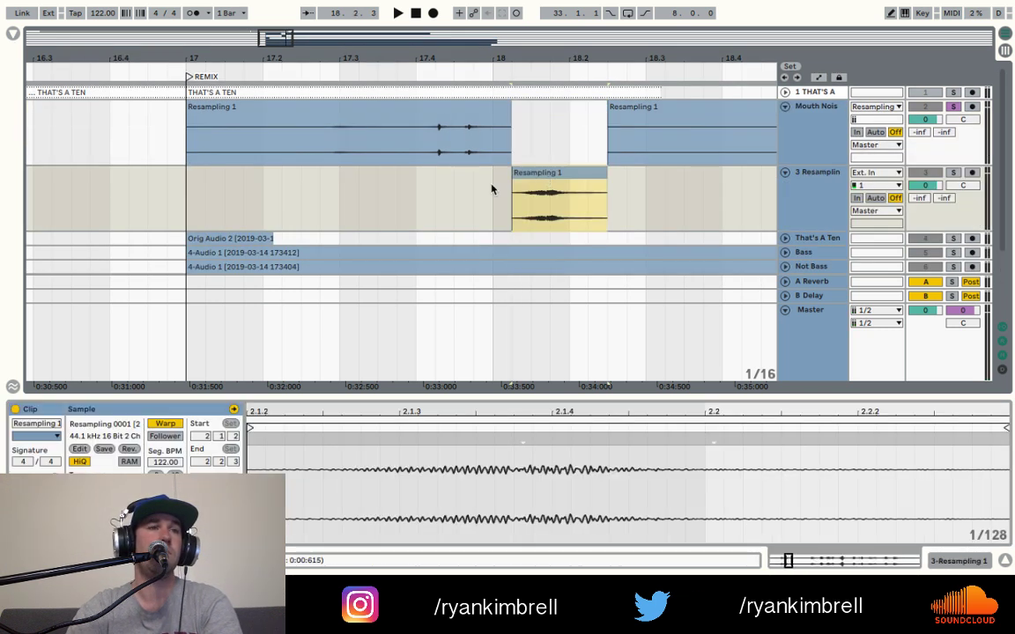
- Rename the new audio track as Sandbox
left_click(823, 186)
key("super+r")
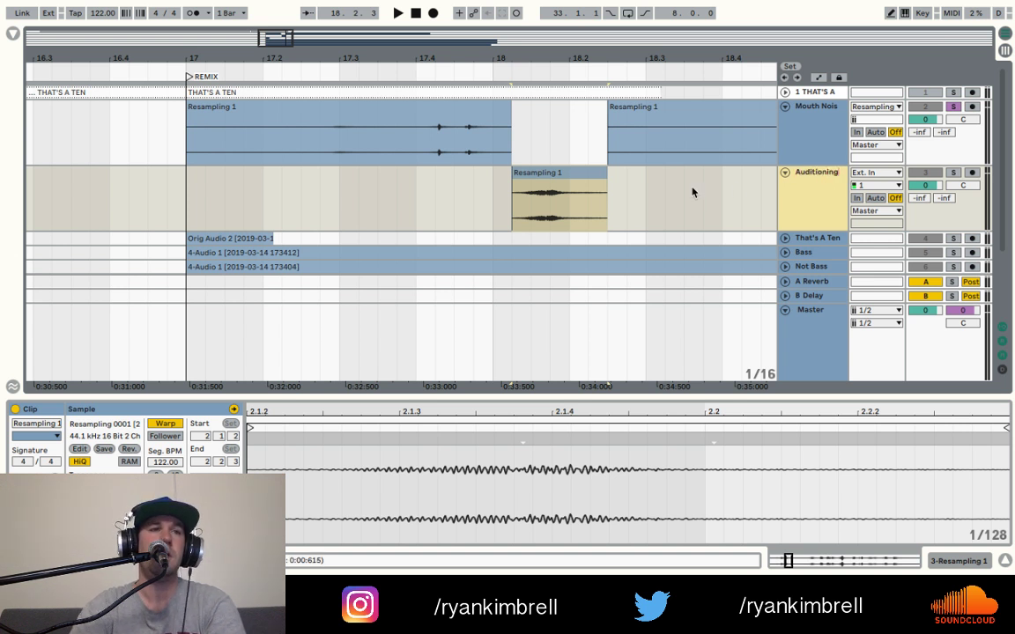
left_click(824, 184)
key("ctrl+r")
type("S")
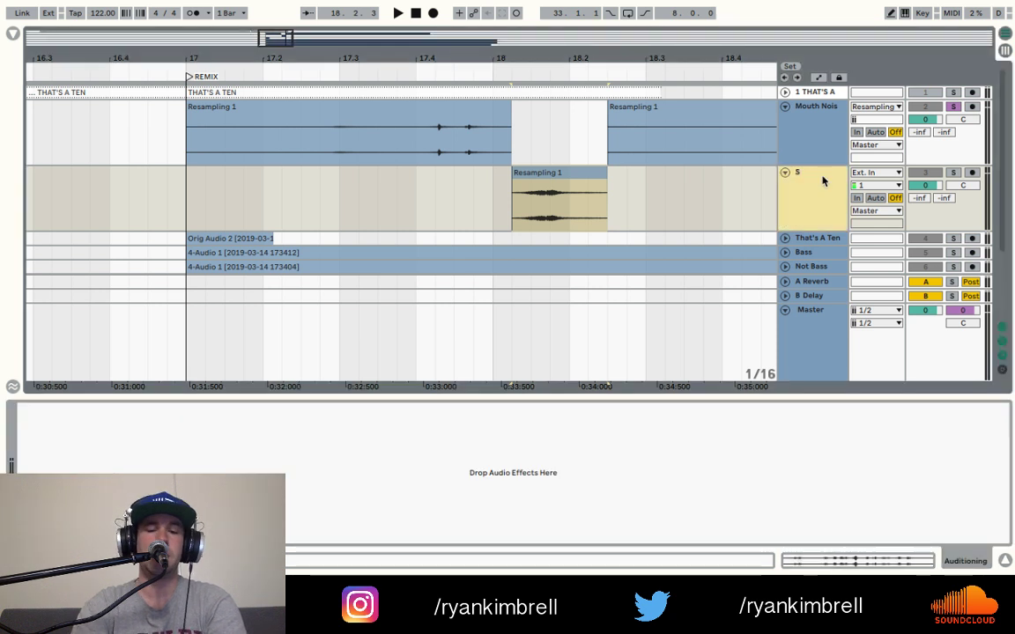
type("nadbox")
left_click(669, 185)
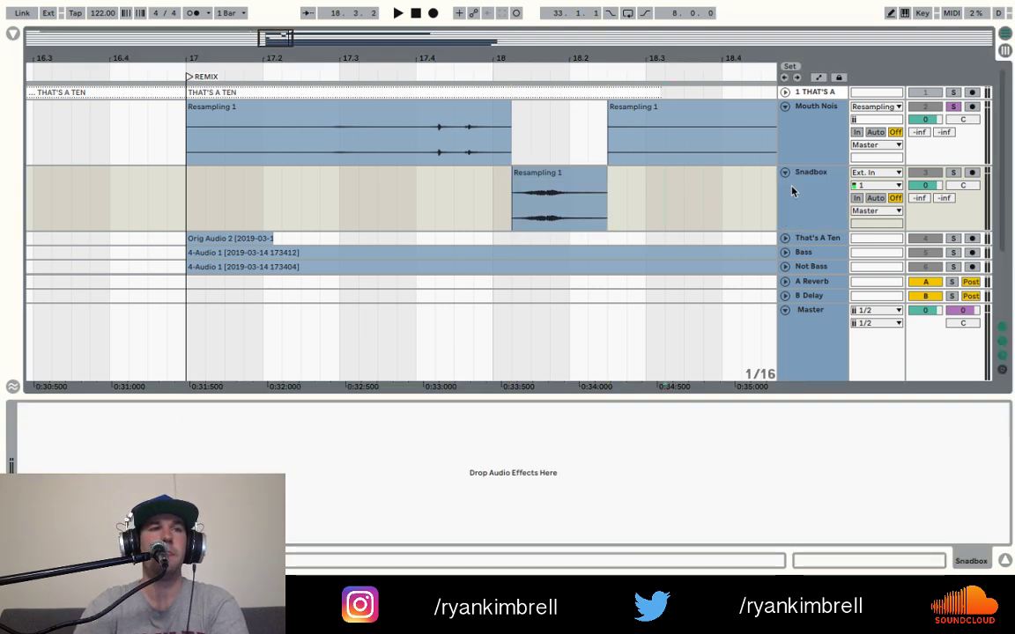
left_click(817, 185)
type("San")
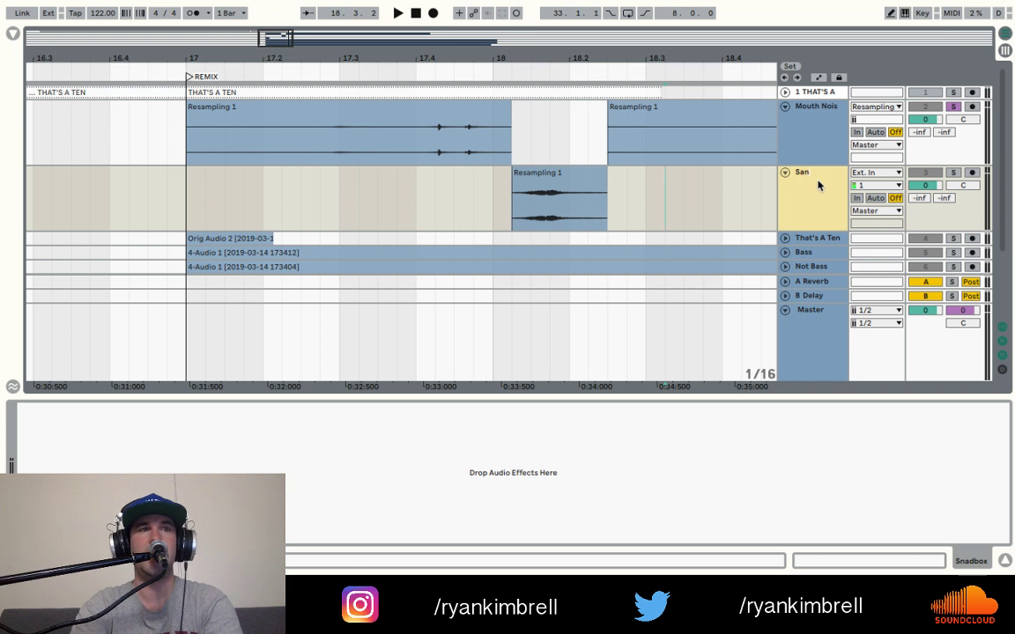
type("dbox")
key("Return")
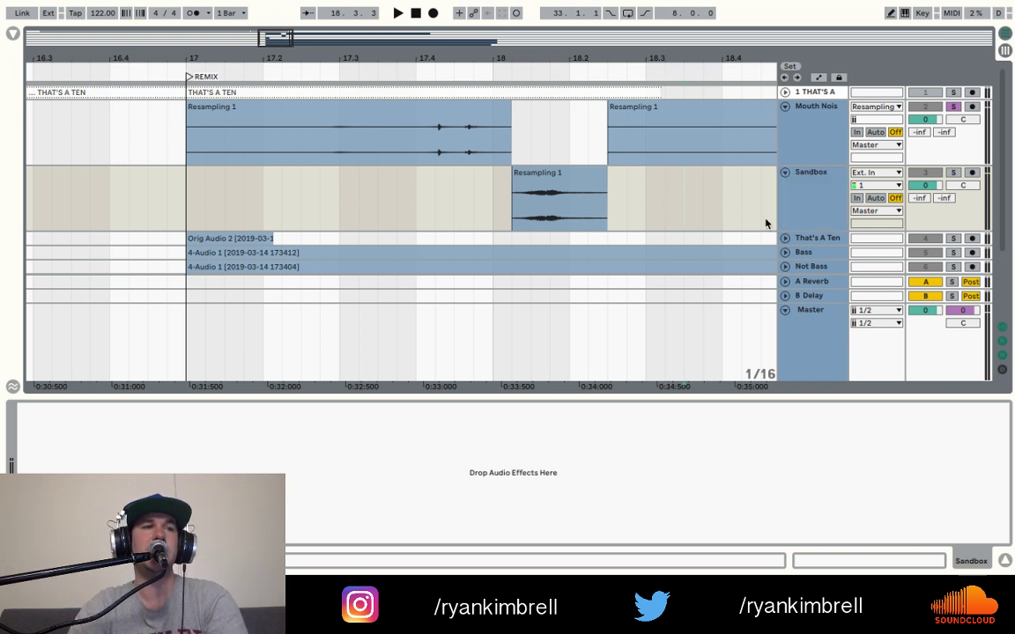
- Rename the That's A Ten track as Sandbox and unfold it
left_click(810, 239)
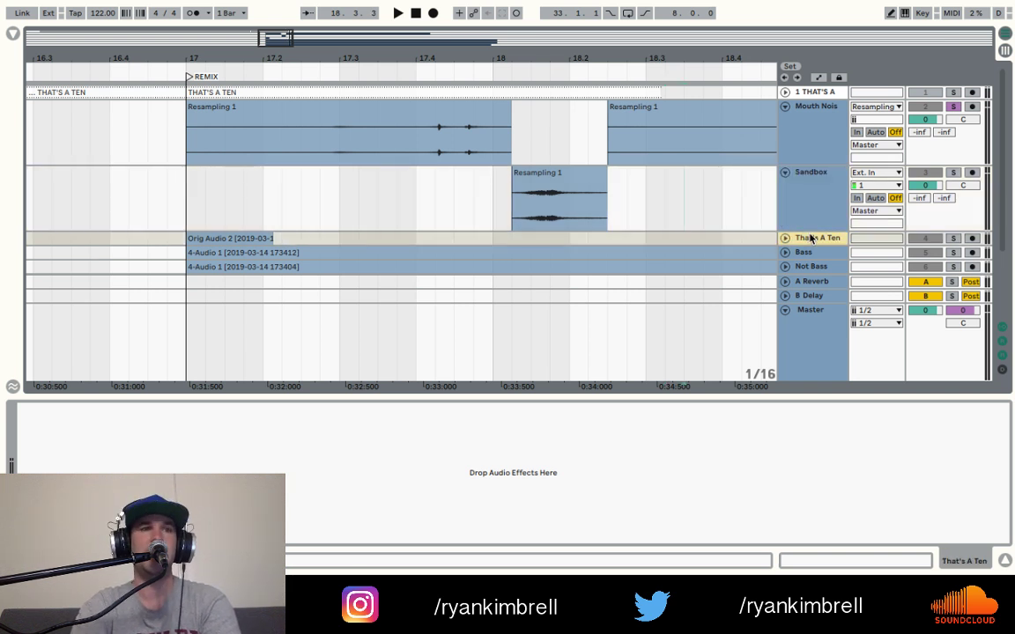
type("Sandbox")
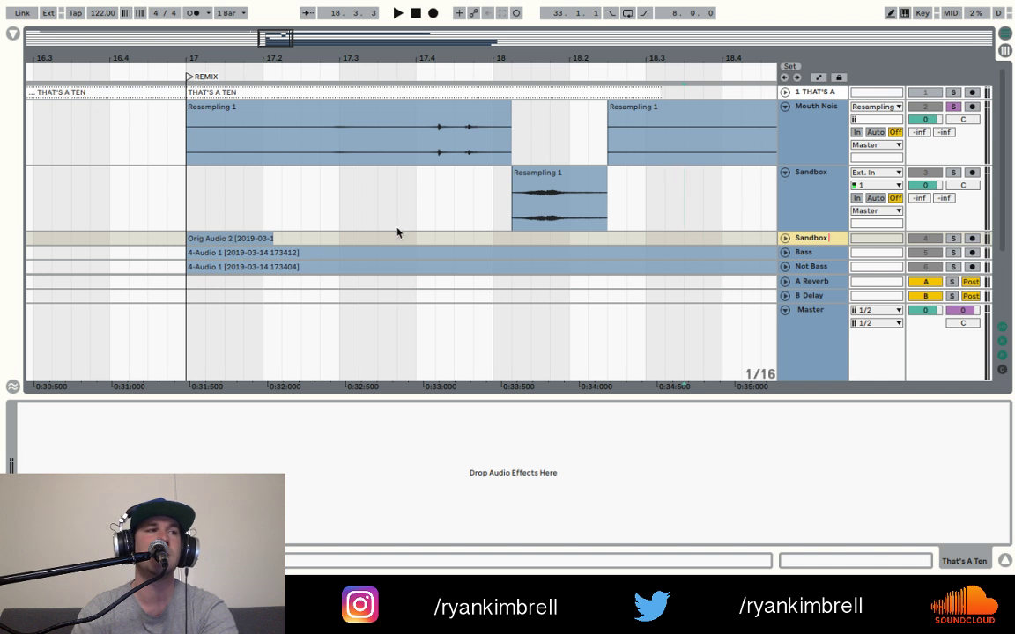
key("ctrl+r")
left_click(785, 239)
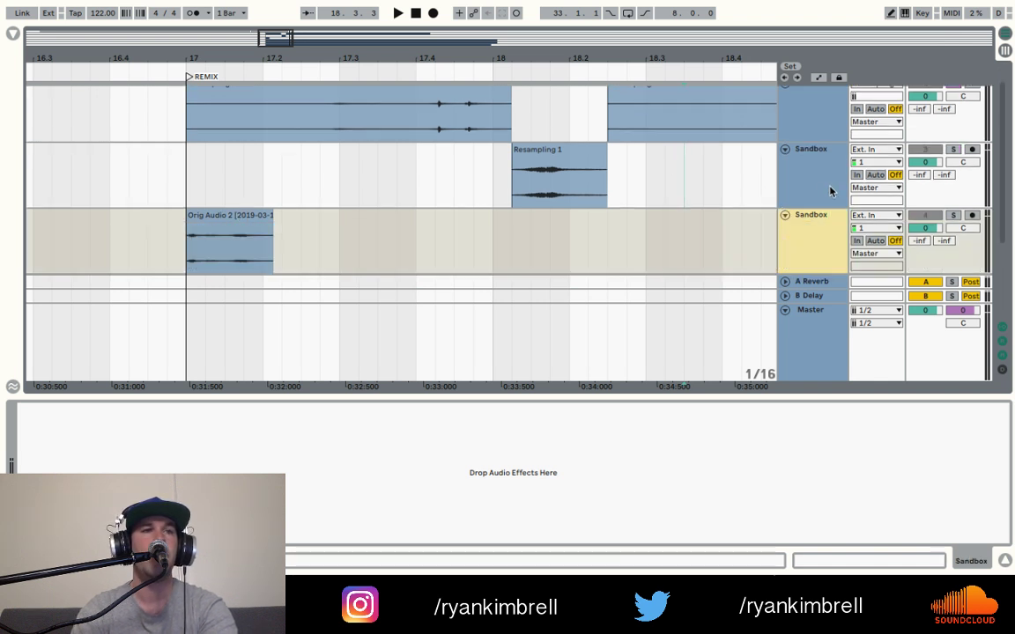
- Colour both Sandbox tracks light green and assign the track colour to their clips
left_click(829, 188)
left_click(819, 247, "shift")
right_click(819, 256)
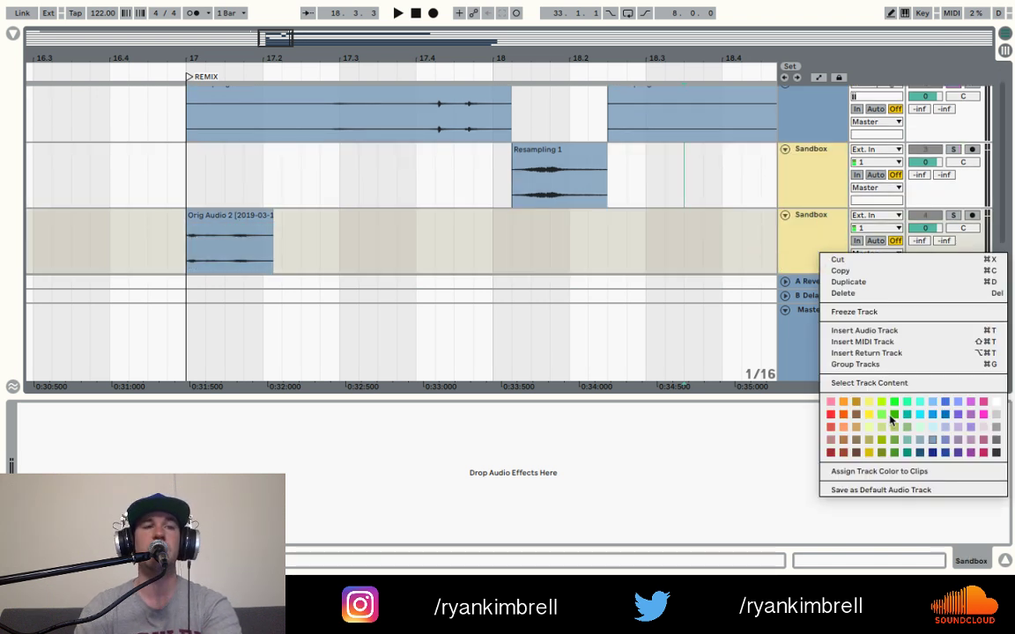
left_click(882, 415)
right_click(815, 177)
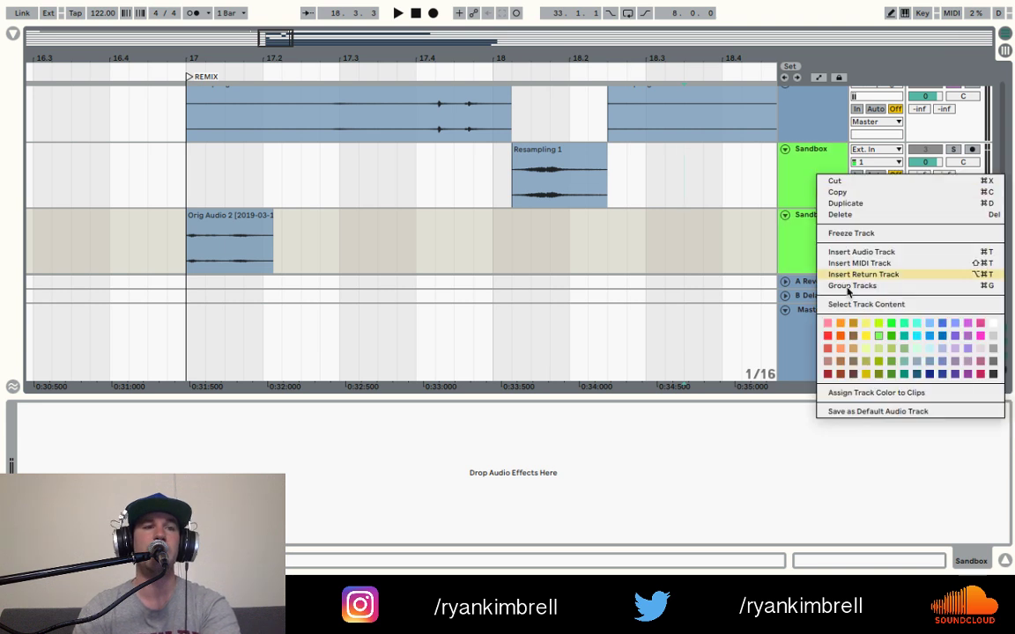
left_click(841, 392)
left_click(612, 201)
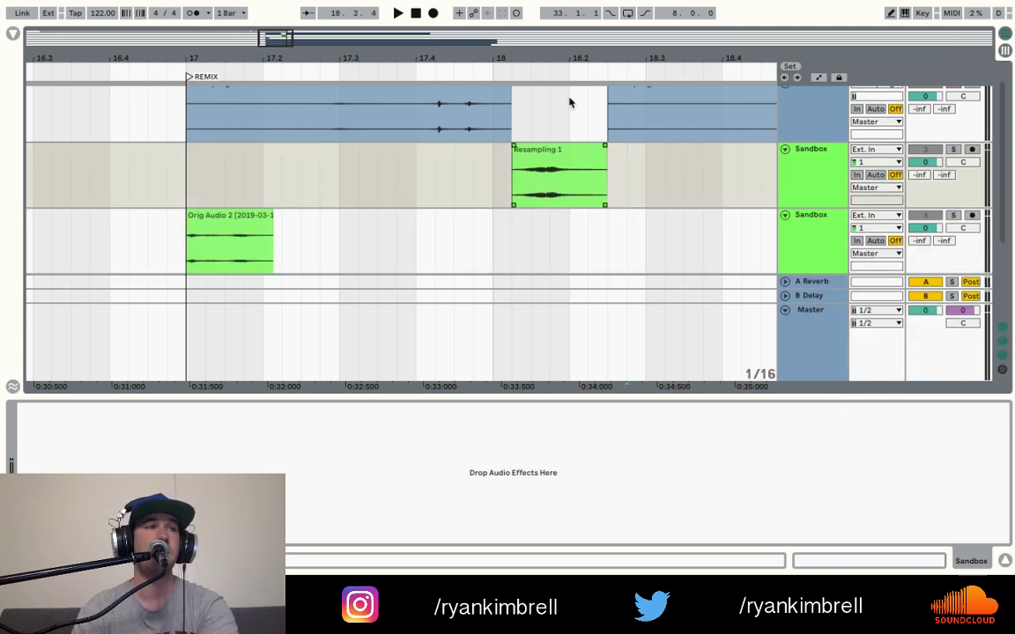
- Colour the Mouth Noises_Clean track bright pink and assign the track colour to its clips
scroll(607, 182, "up", 1)
scroll(608, 183, "left", 1)
left_click(834, 124)
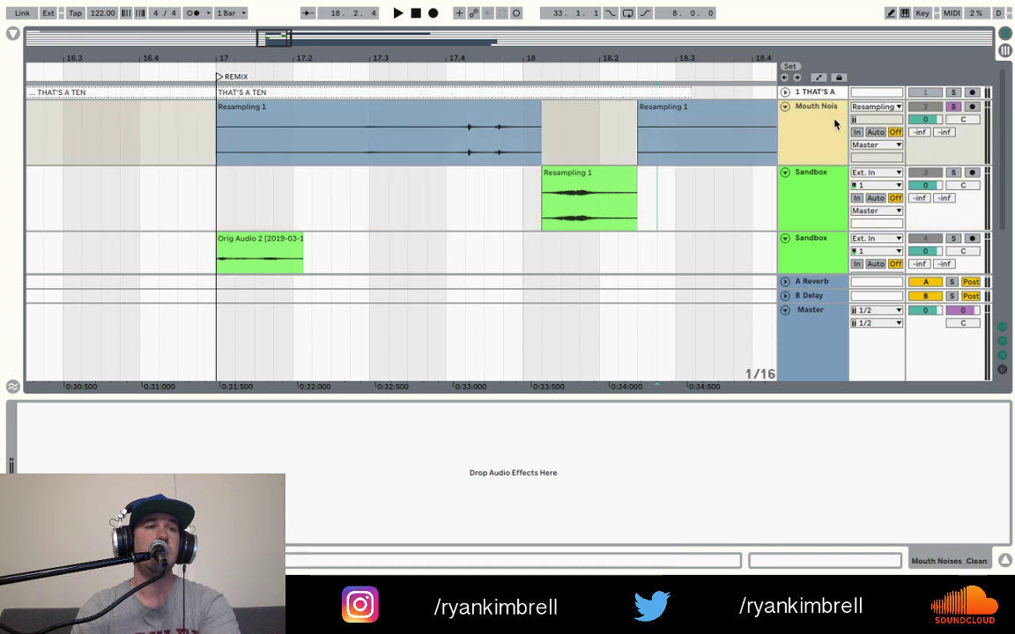
right_click(836, 125)
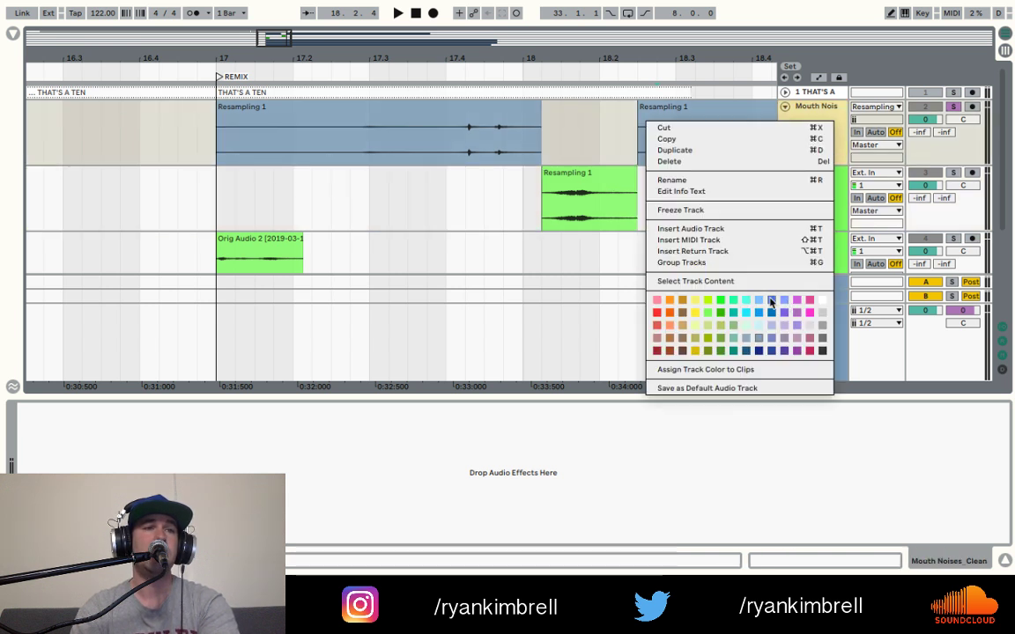
left_click(809, 312)
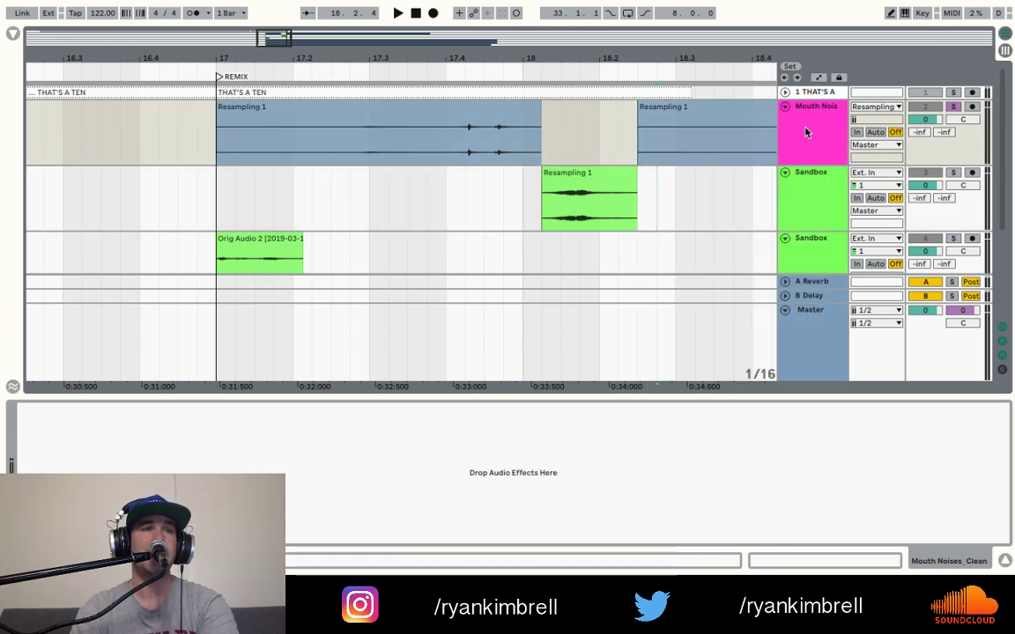
right_click(805, 132)
left_click(909, 378)
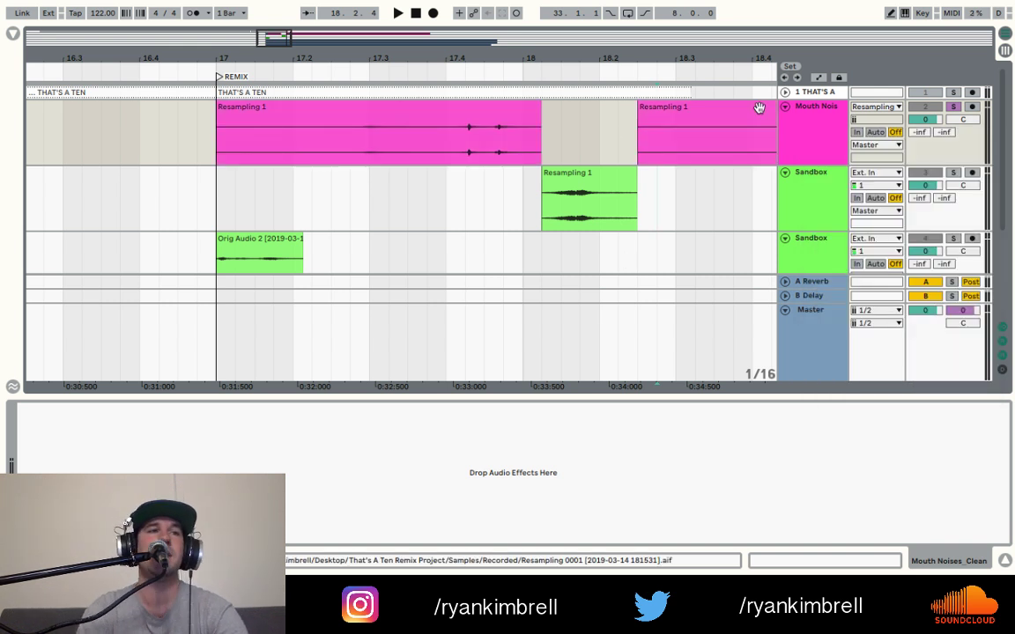
- Try several yellow shades as the Master track colour
left_click(805, 281)
right_click(803, 338)
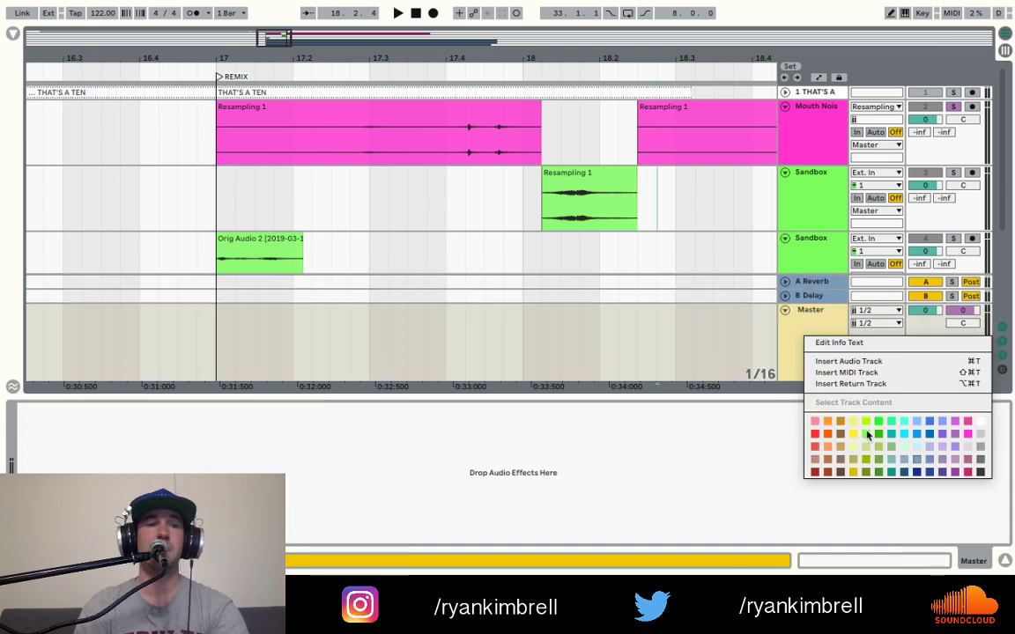
left_click(851, 420)
right_click(816, 331)
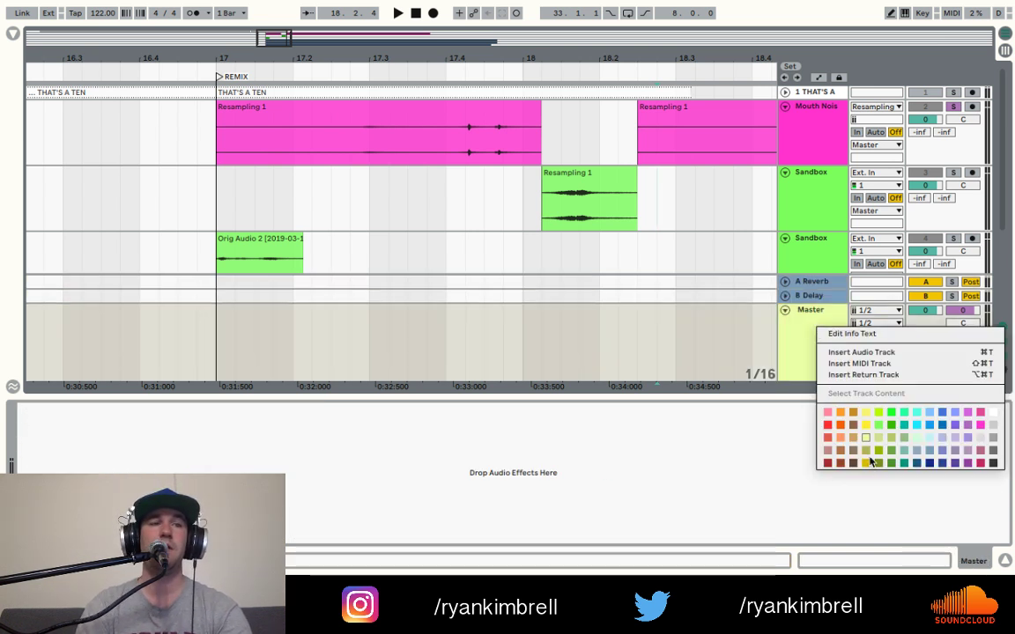
left_click(865, 424)
right_click(822, 352)
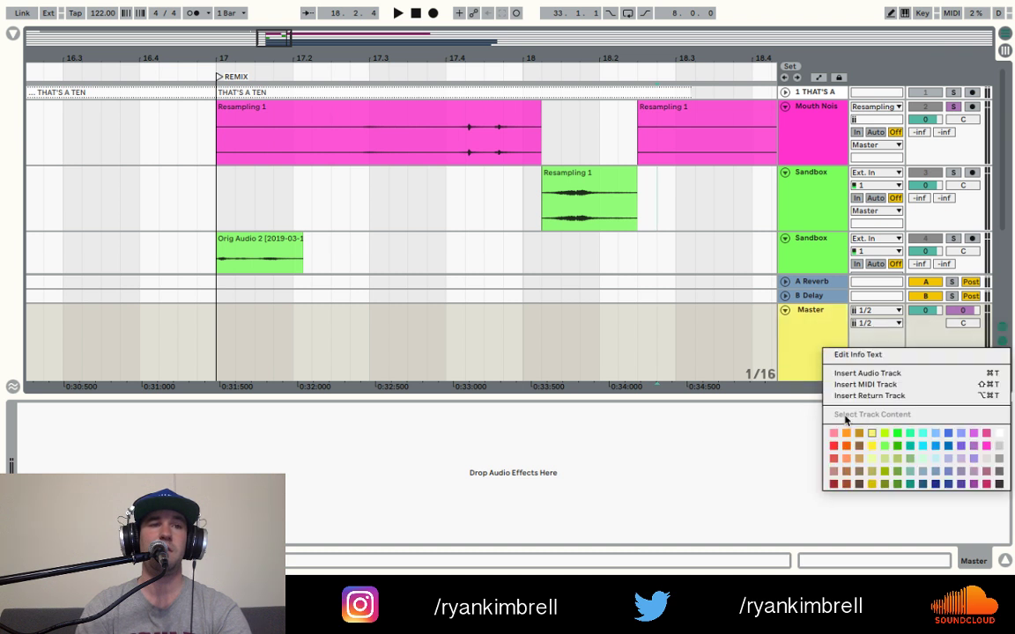
left_click(871, 447)
- Colour the Master track turquoise and the A Reverb and B Delay return tracks dark blue
right_click(810, 322)
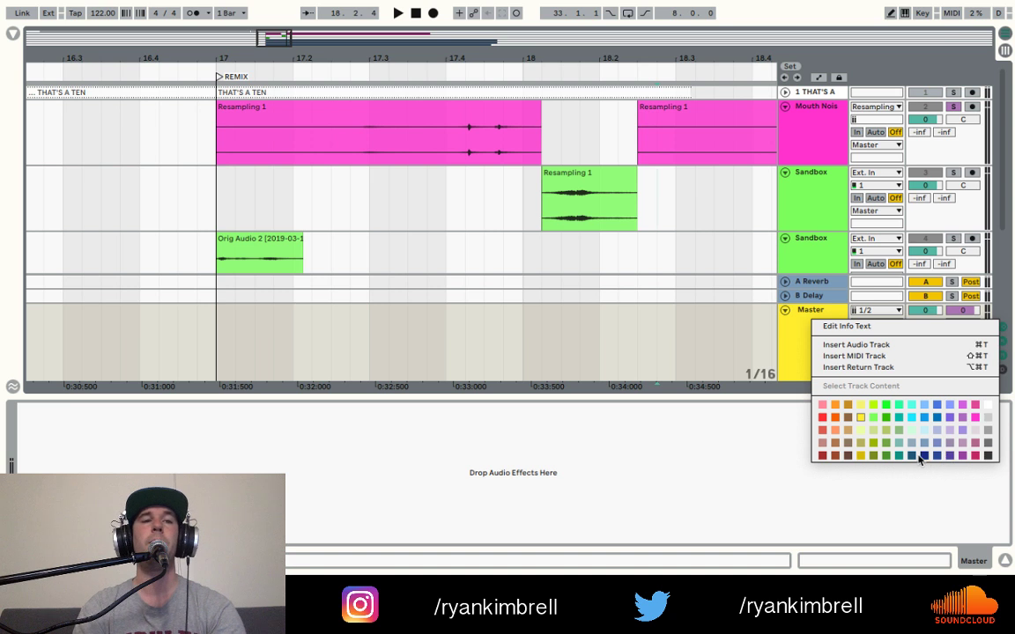
left_click(901, 409)
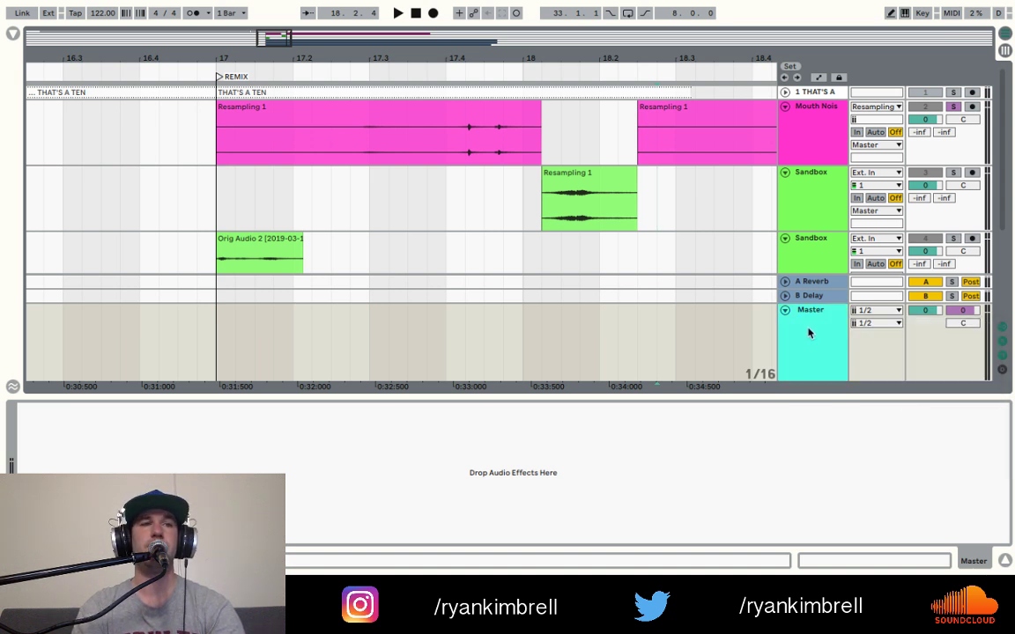
left_click(816, 283)
left_click(818, 295)
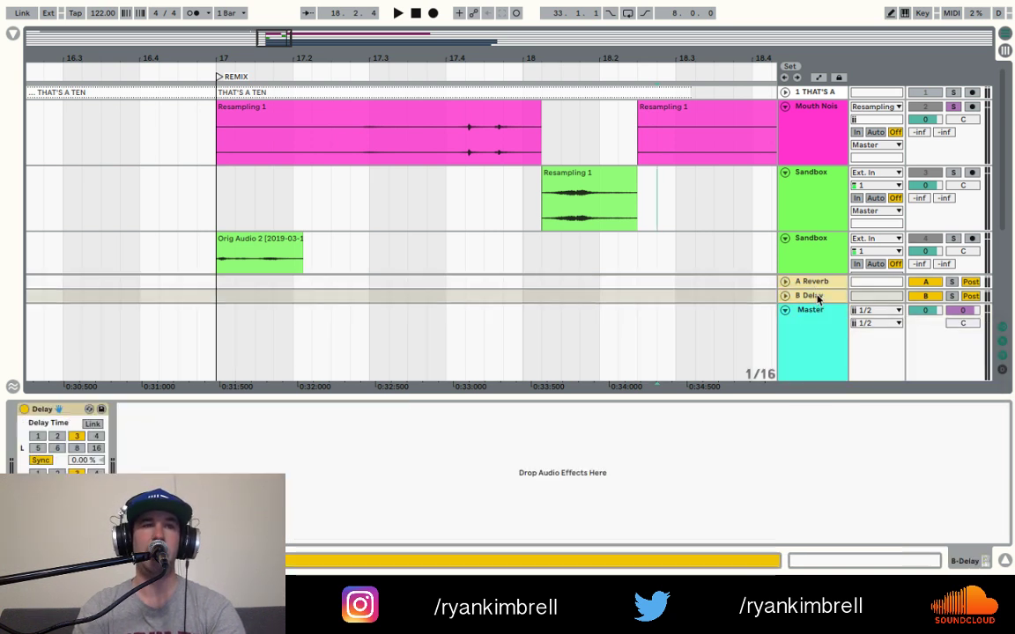
right_click(818, 297)
left_click(937, 433)
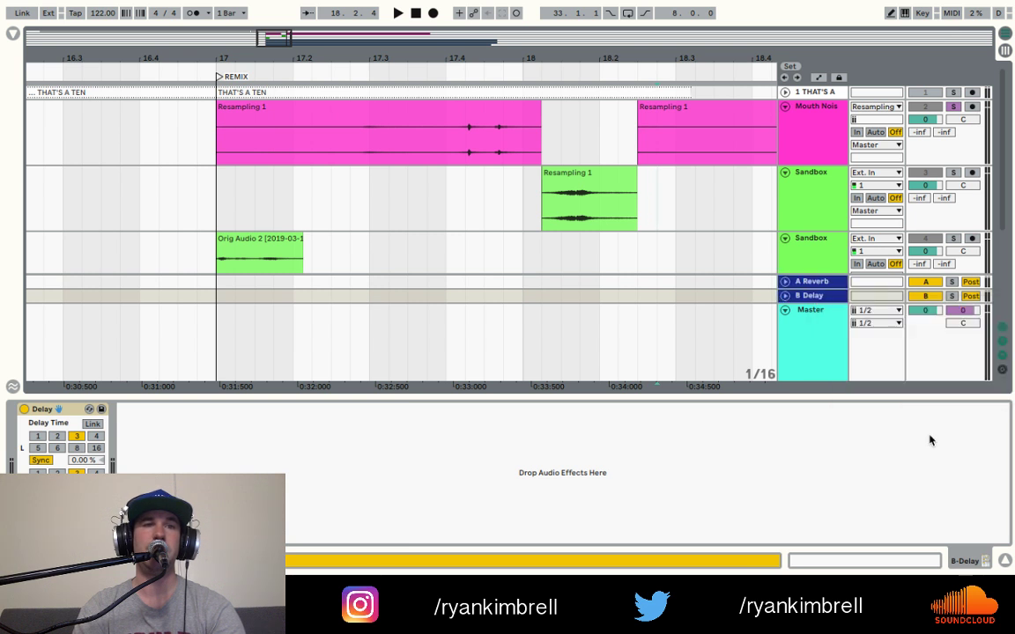
- Colour the Bass, Not Bass and CHORDS tracks orange and assign the track colour to their clips
left_click(800, 240)
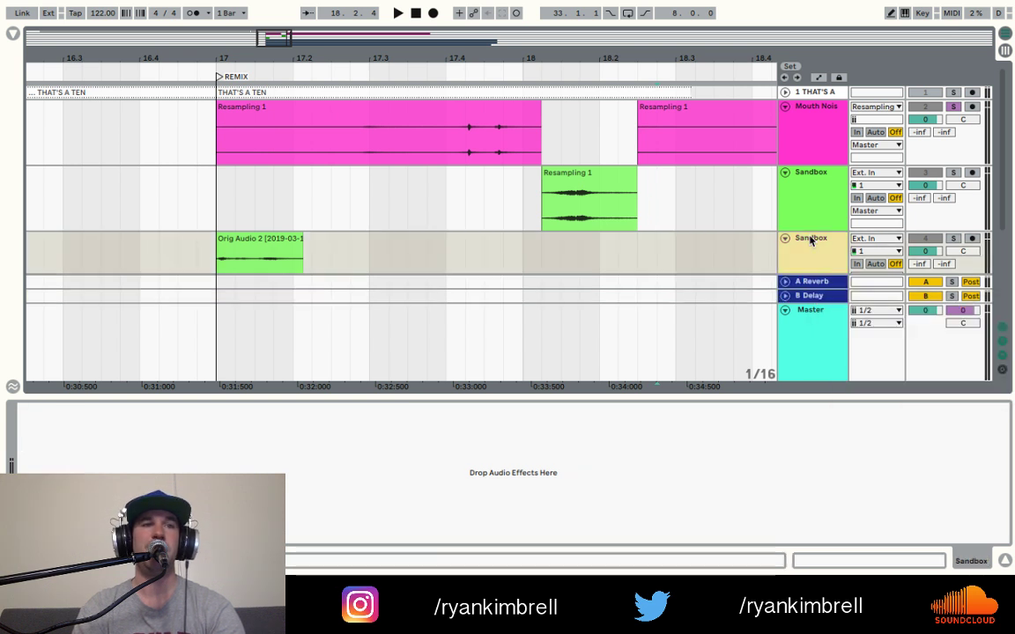
left_click(786, 311)
left_click(822, 308)
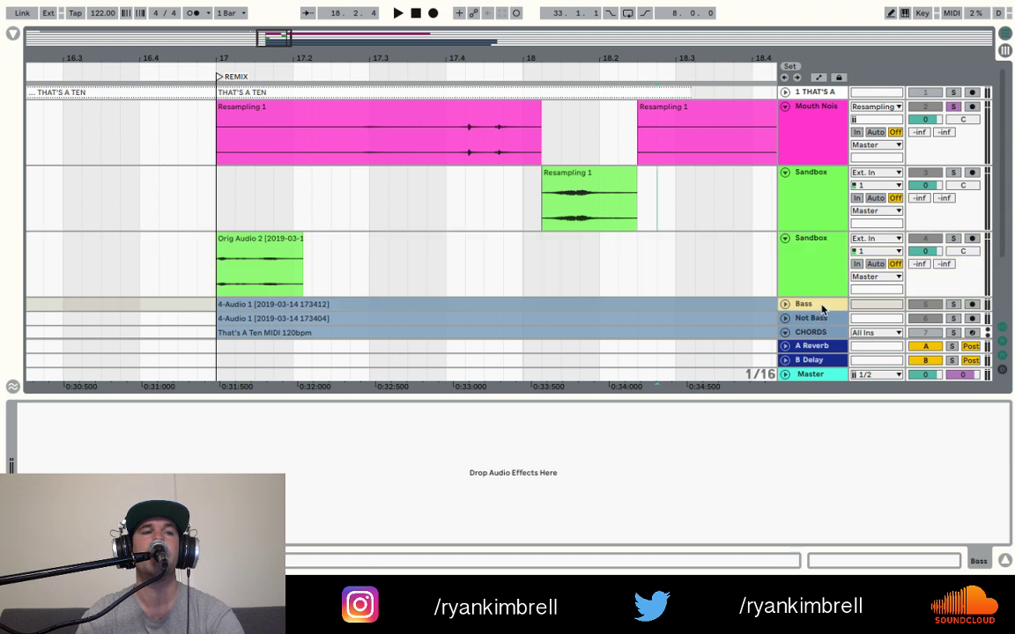
scroll(822, 309, "down", 3)
left_click(820, 265)
right_click(819, 263)
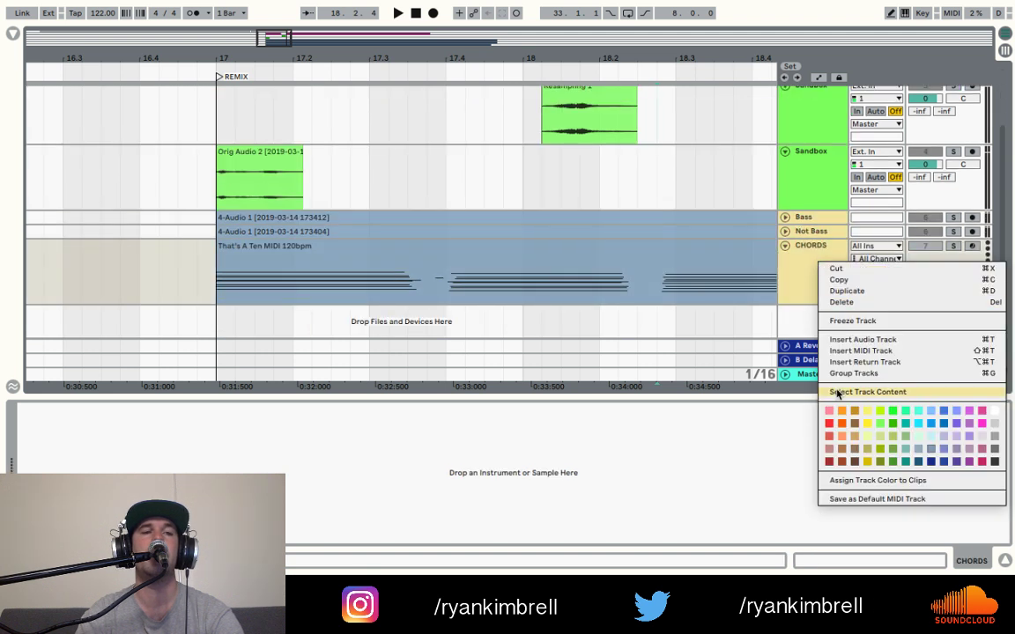
left_click(842, 423)
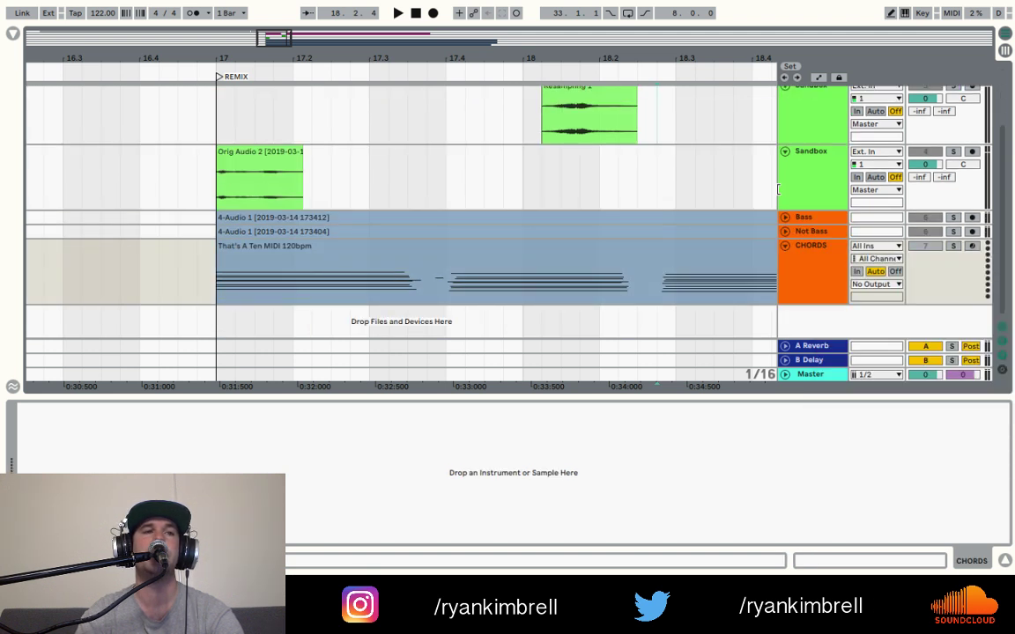
right_click(821, 248)
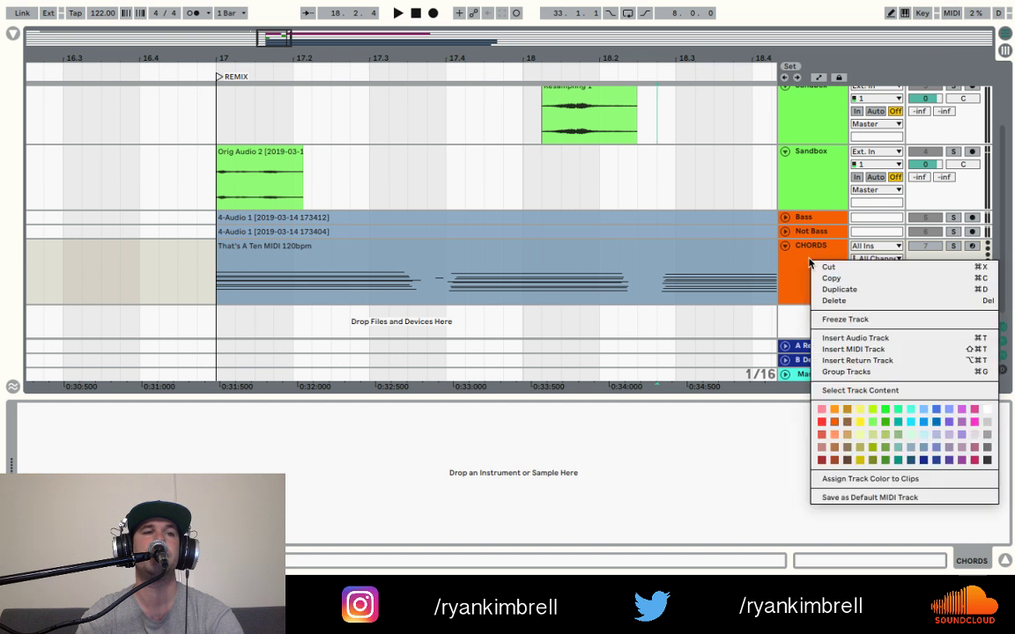
left_click(841, 478)
left_click(796, 193)
scroll(795, 193, "up", 3)
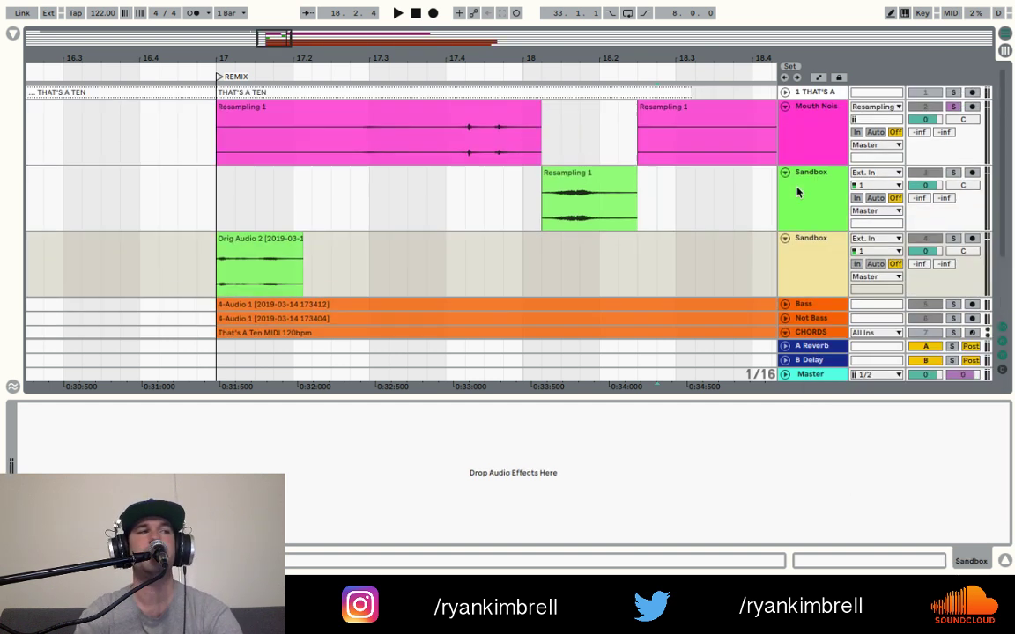
right_click(815, 261)
left_click(721, 170)
left_click(722, 170)
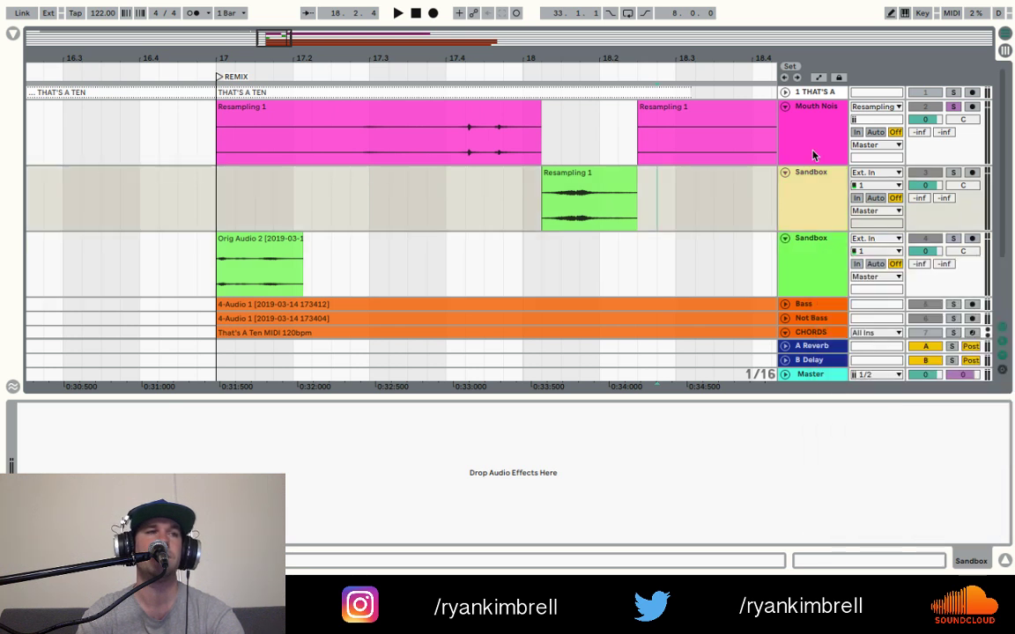
left_click(817, 123)
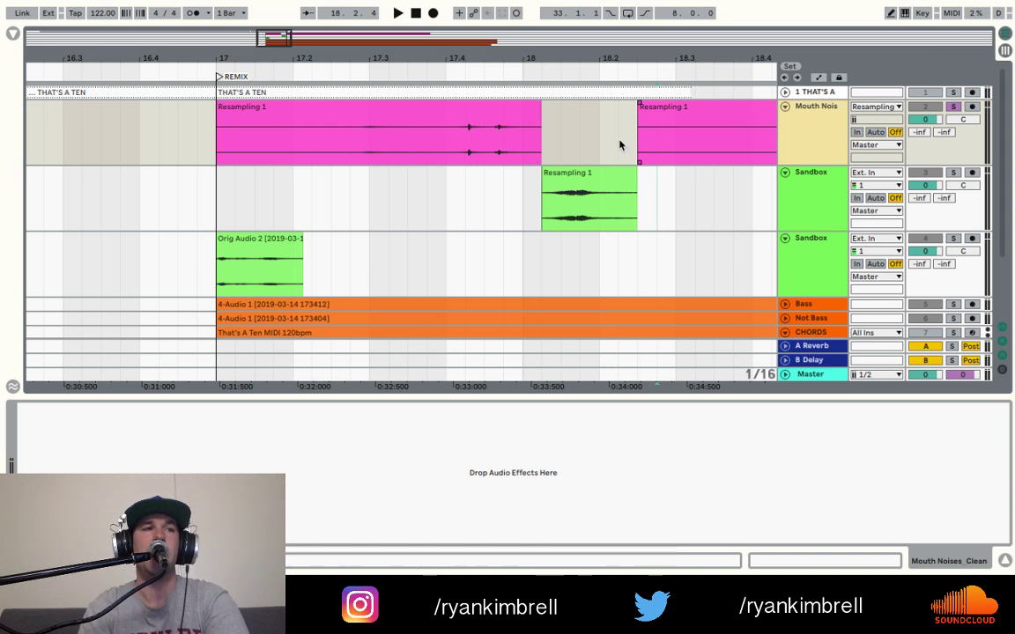
- Solo the upper Sandbox track to audition its Resampling 1 clip, and return the solo to the Mouth Noises_Clean track
left_click(579, 182)
key("space")
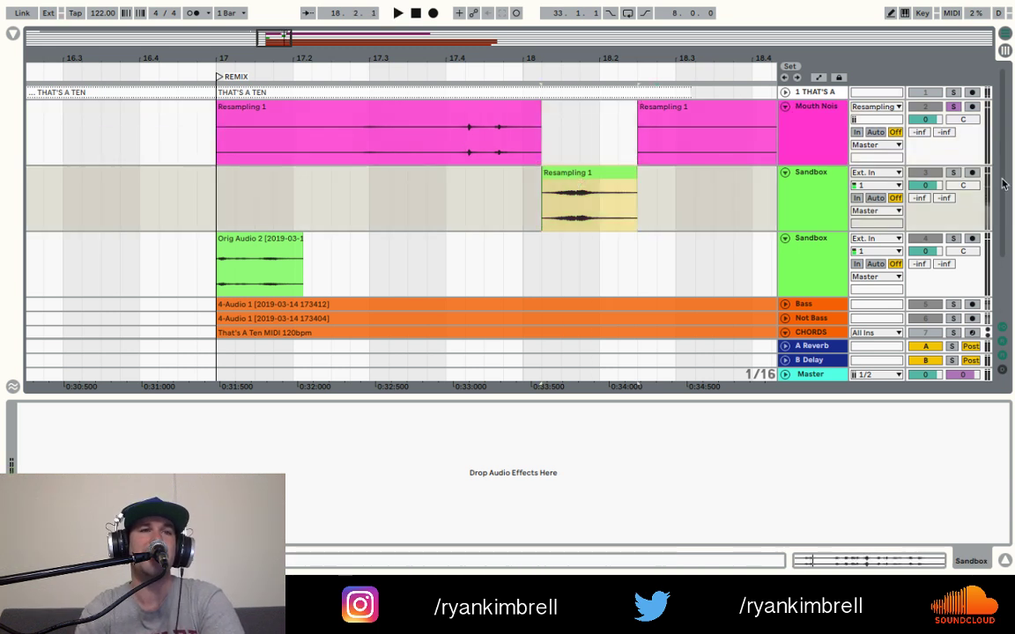
left_click(953, 173)
key("space")
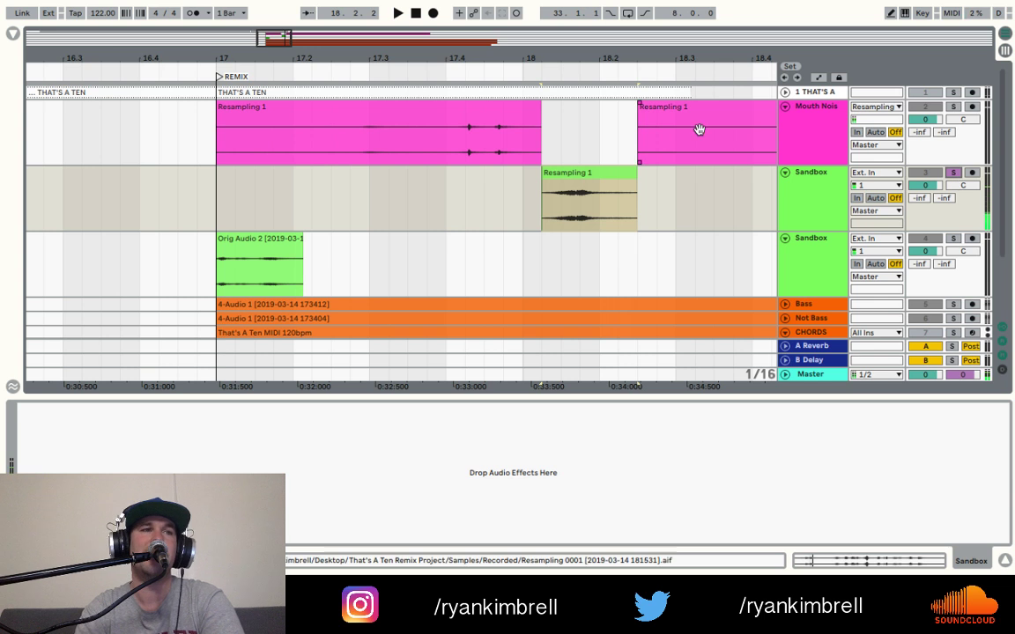
left_click(952, 105)
key("space")
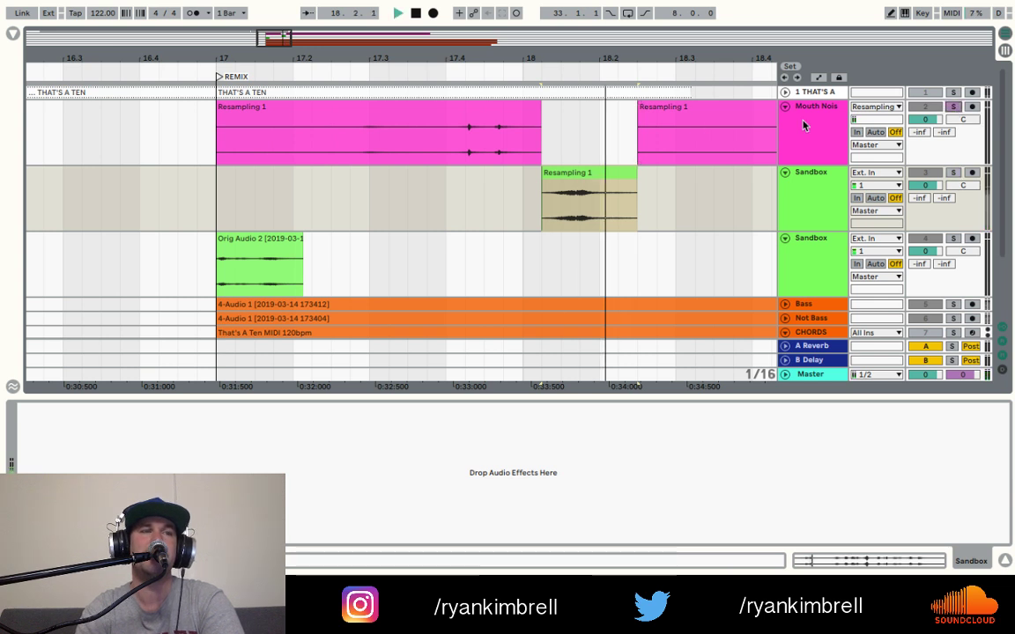
- Listen to the Mouth Noises_Clean recording around bars 21 and 22 for sounds worth sampling
scroll(636, 157, "right", 5)
left_click_drag(437, 58, 437, 14)
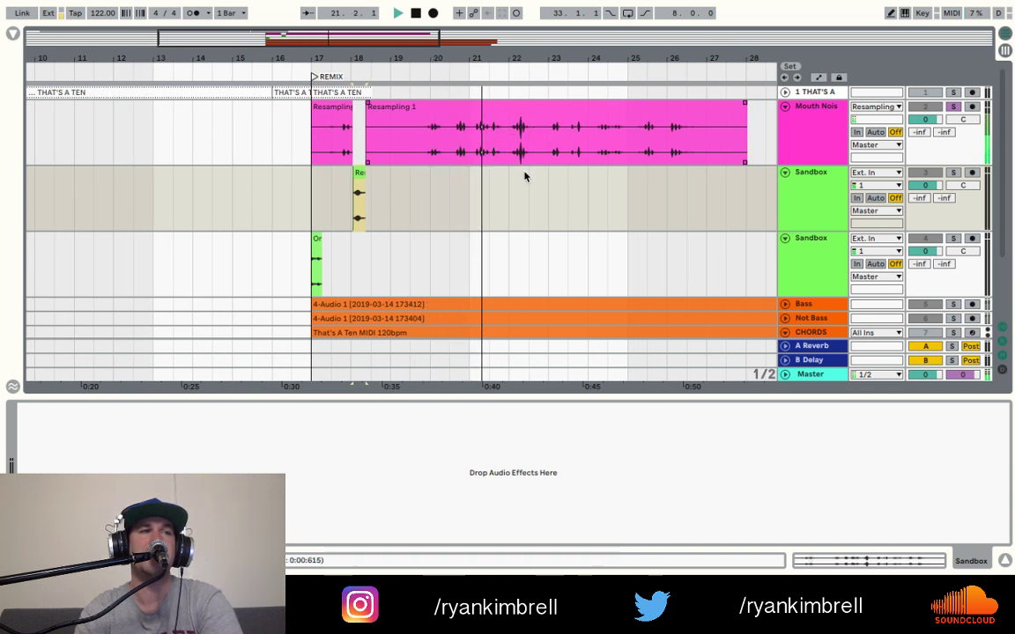
left_click(485, 133)
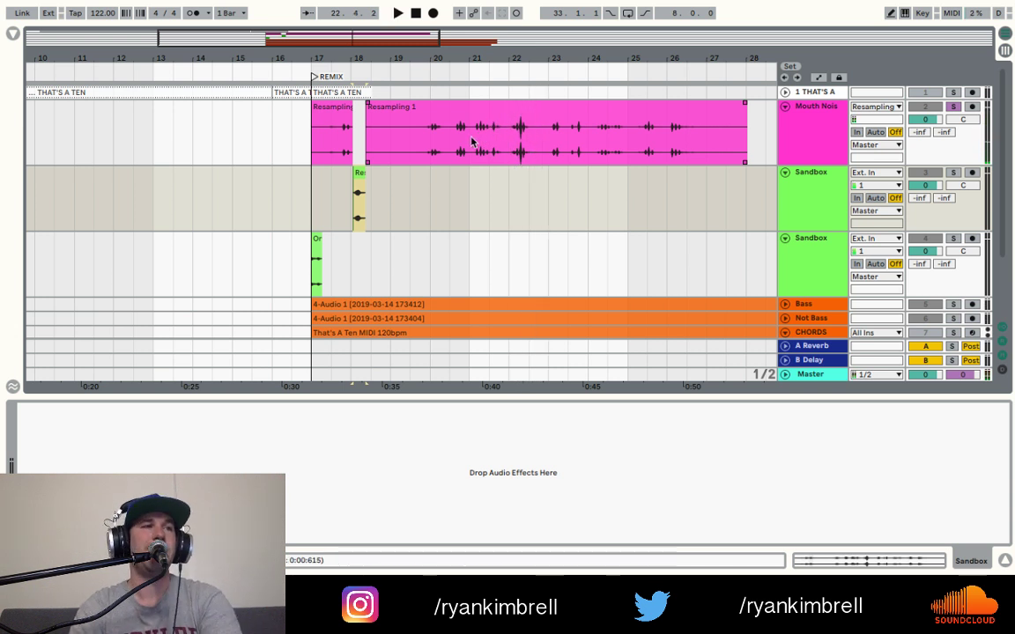
left_click(474, 148)
key("space")
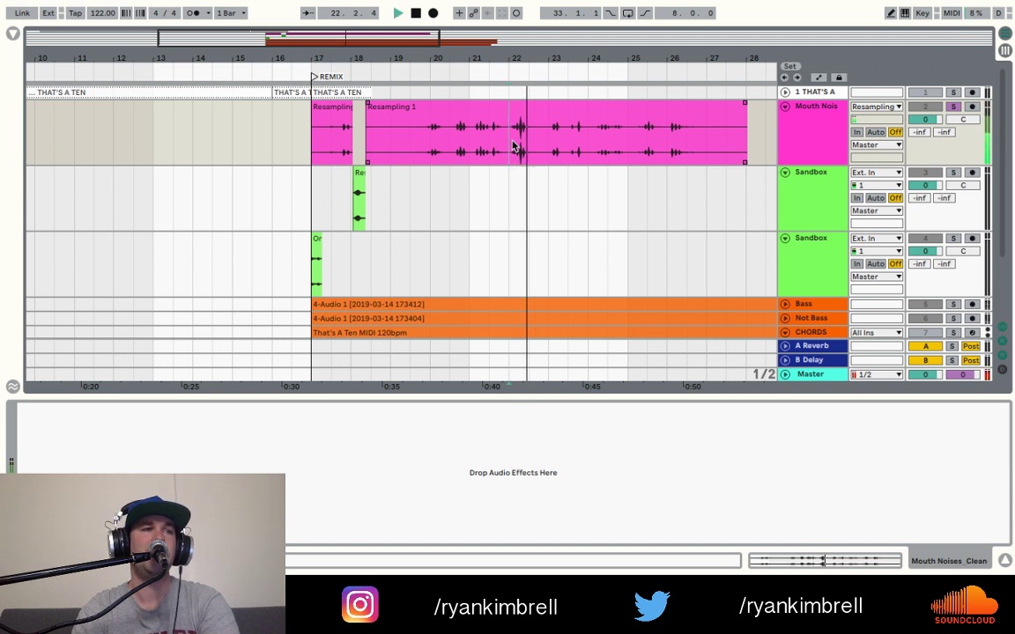
scroll(521, 57, "up", 3)
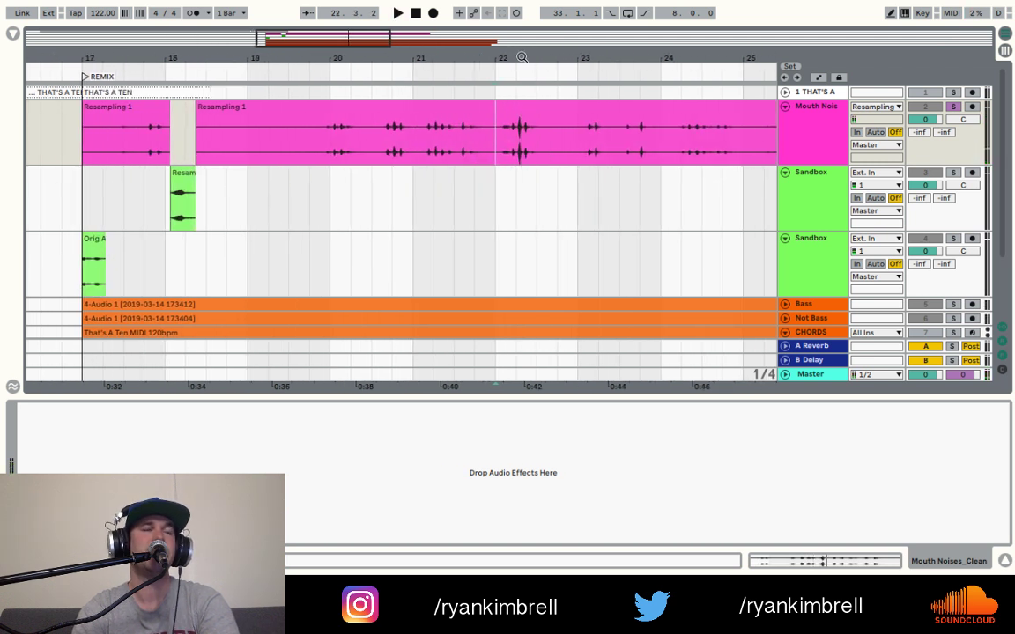
scroll(518, 55, "up", 4)
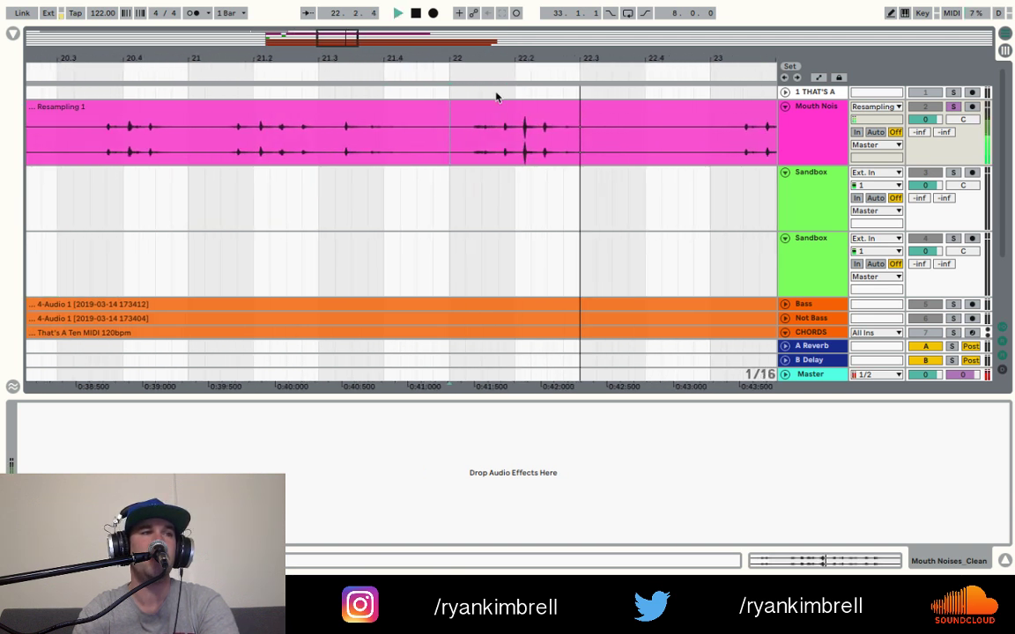
key("space")
left_click(465, 151)
mouse_move(508, 42)
left_mouse_down()
mouse_move(507, 22)
mouse_move(509, 45)
left_mouse_up()
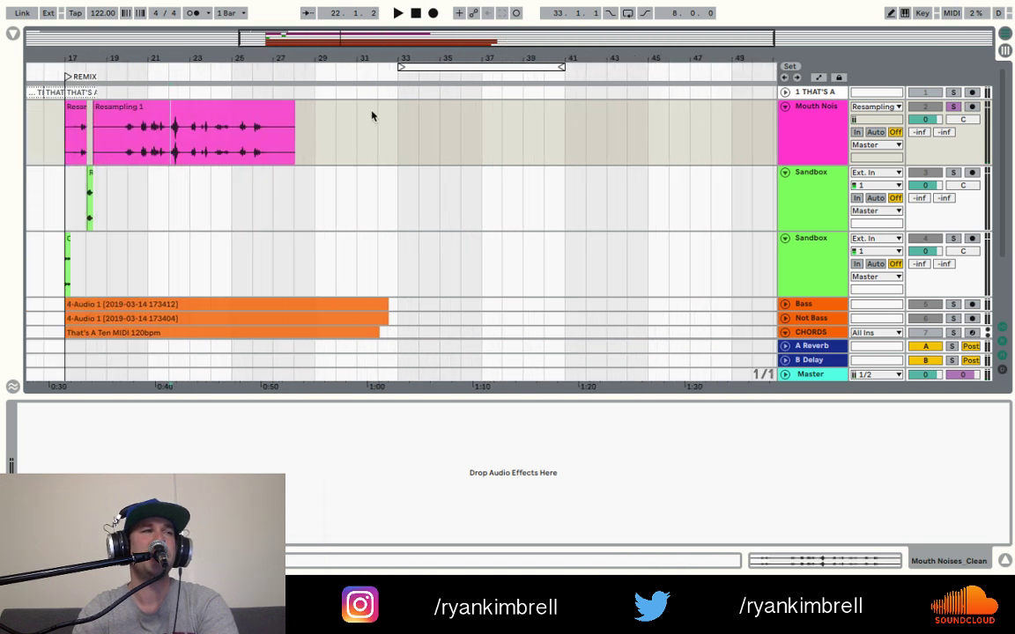
- Audition the later mouth noises and split the Mouth Noises_Clean clip at about 24.2, just before the cluster of small sounds
scroll(371, 116, "left", 3)
left_click_drag(273, 46, 301, 53)
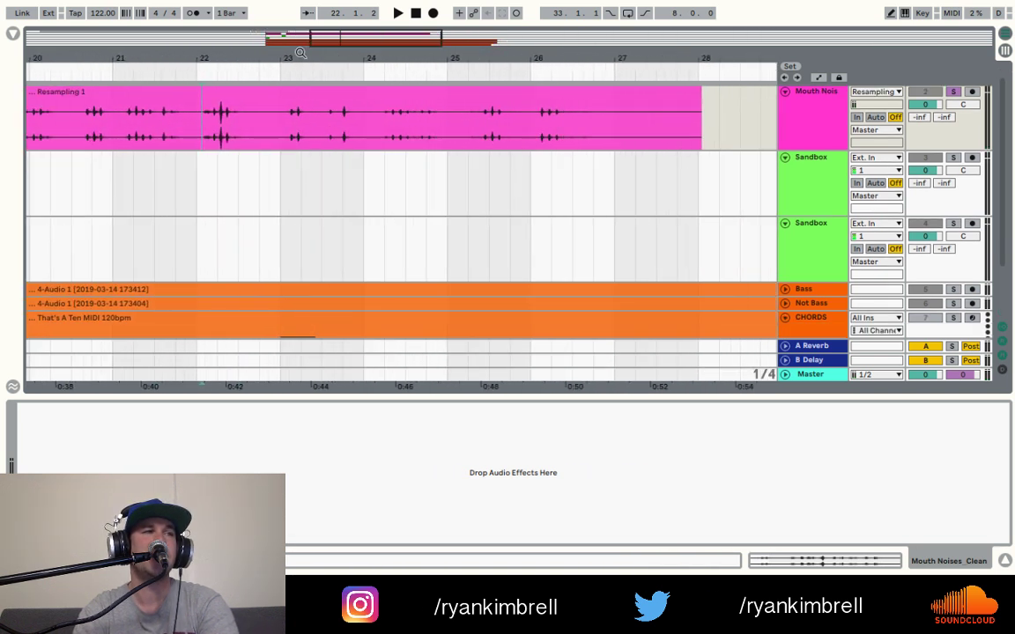
left_click(242, 111)
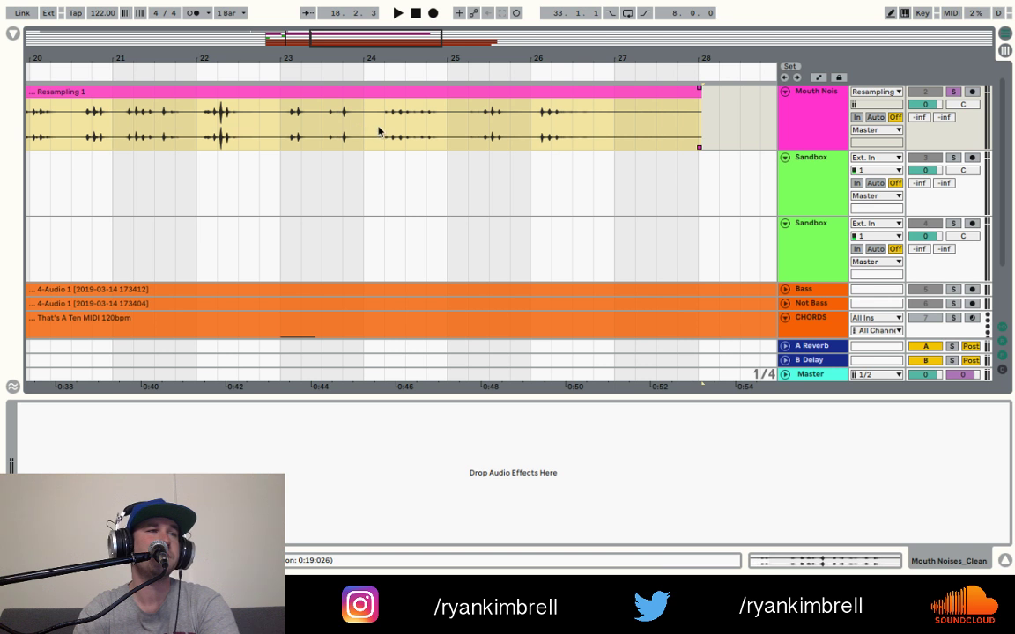
key("space")
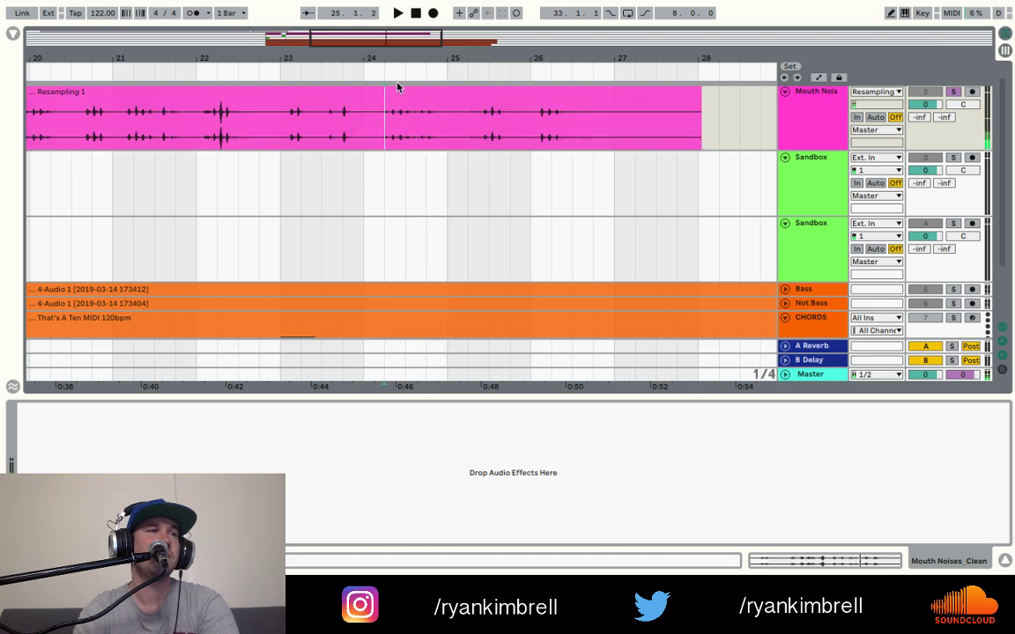
left_click(419, 102)
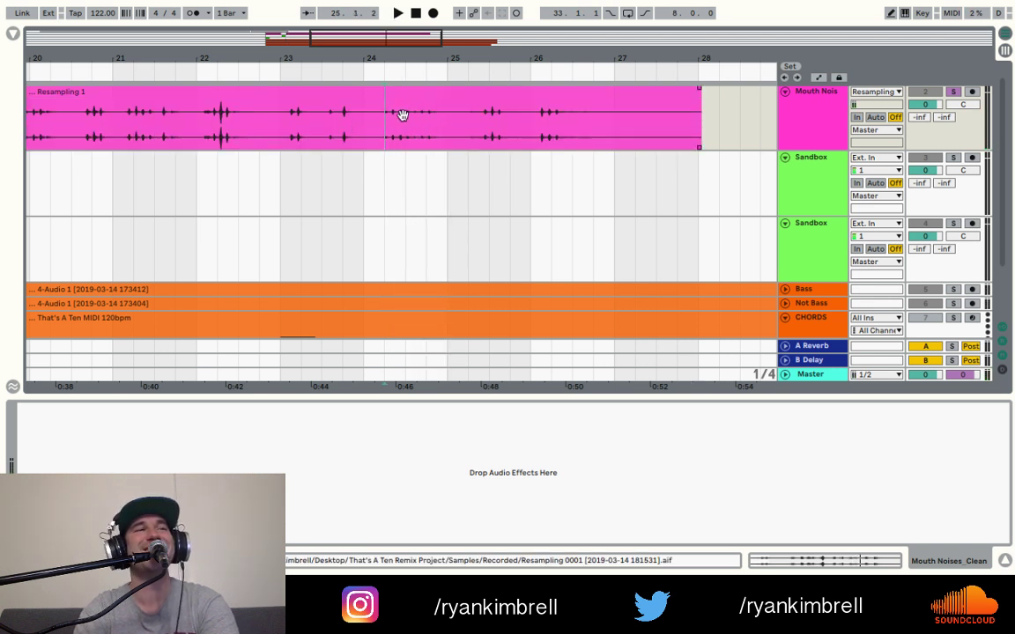
key("ctrl+e")
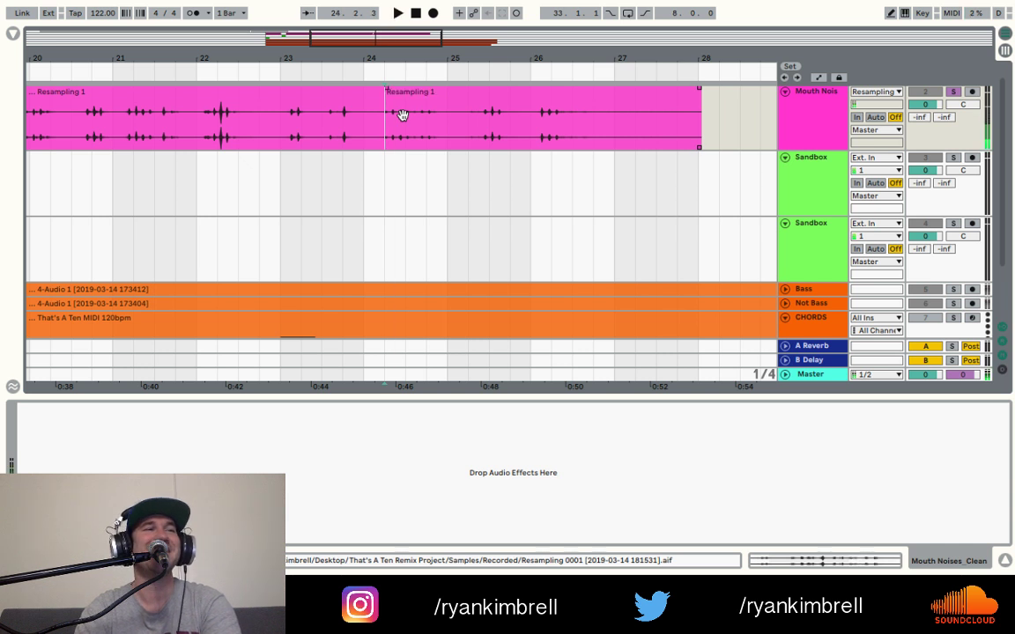
- Audition the sounds following the split and split the clip again at about 24.4.2, selecting the isolated segment
key("space")
key("space")
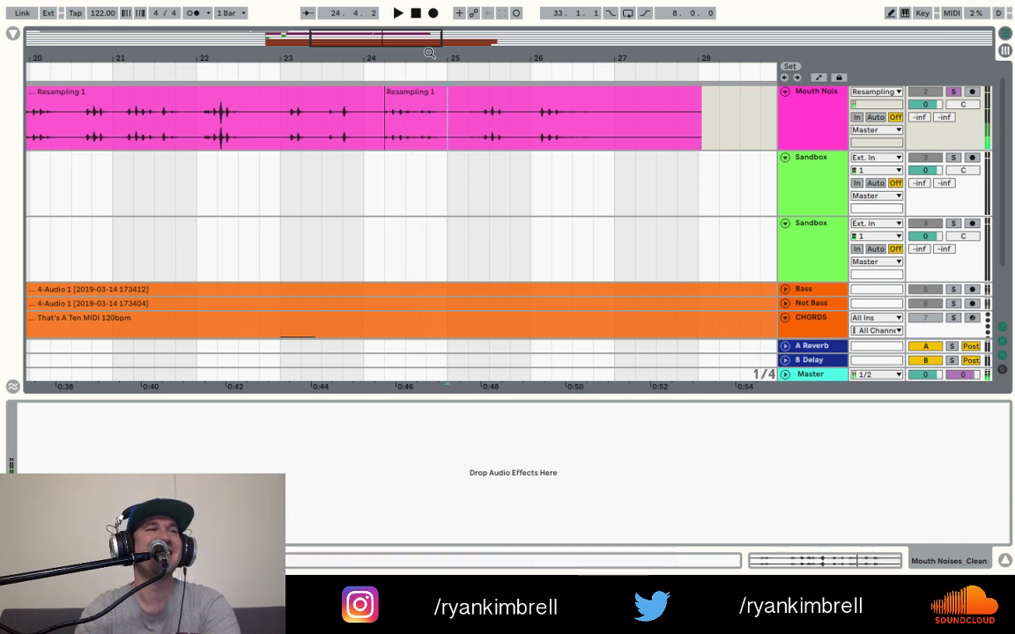
left_click_drag(392, 51, 430, 53)
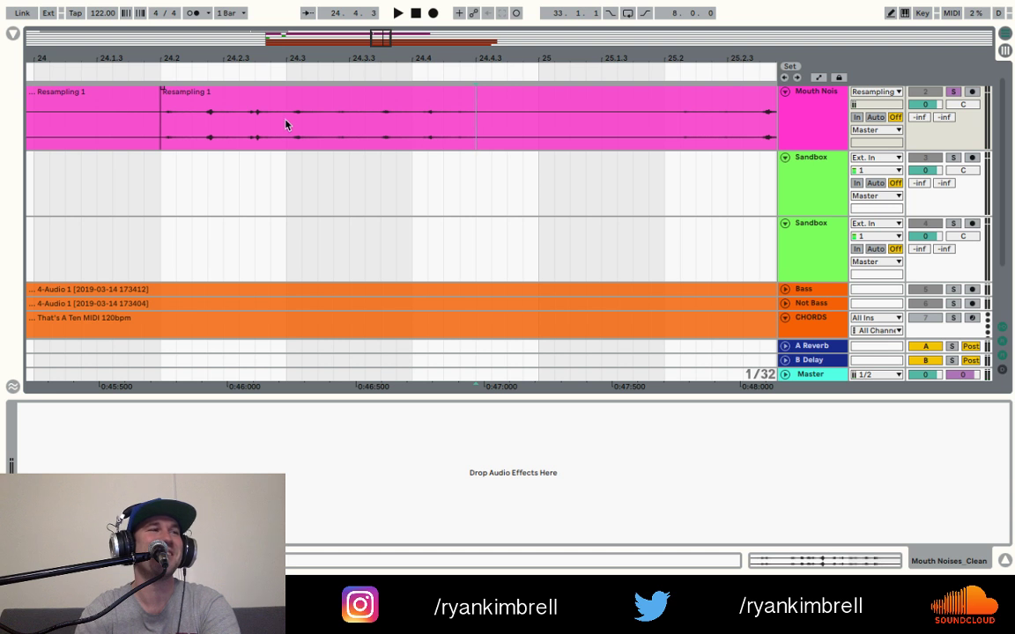
left_click(158, 132)
key("space")
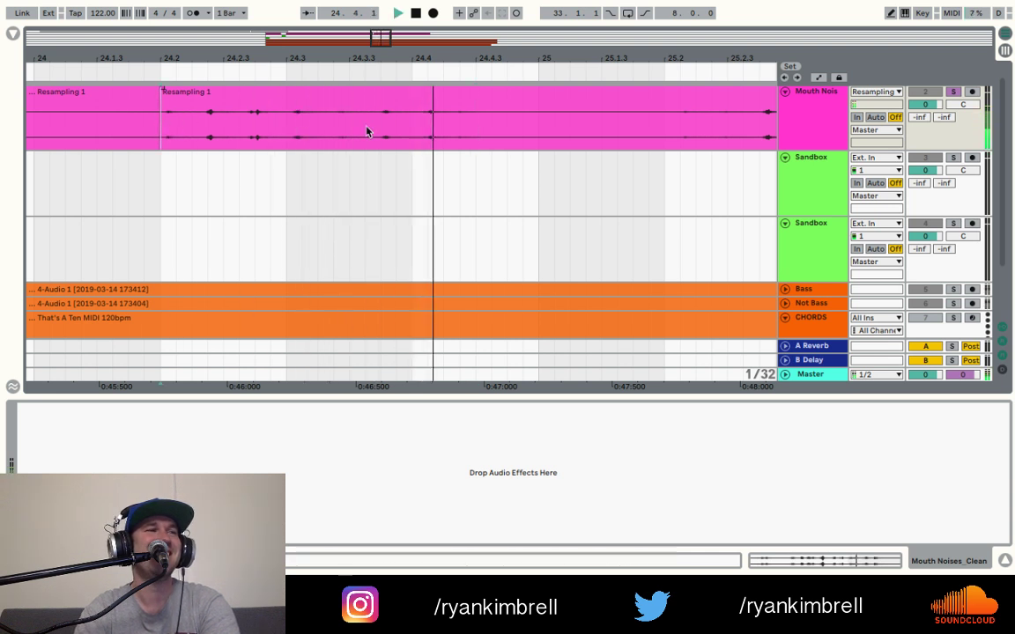
key("space")
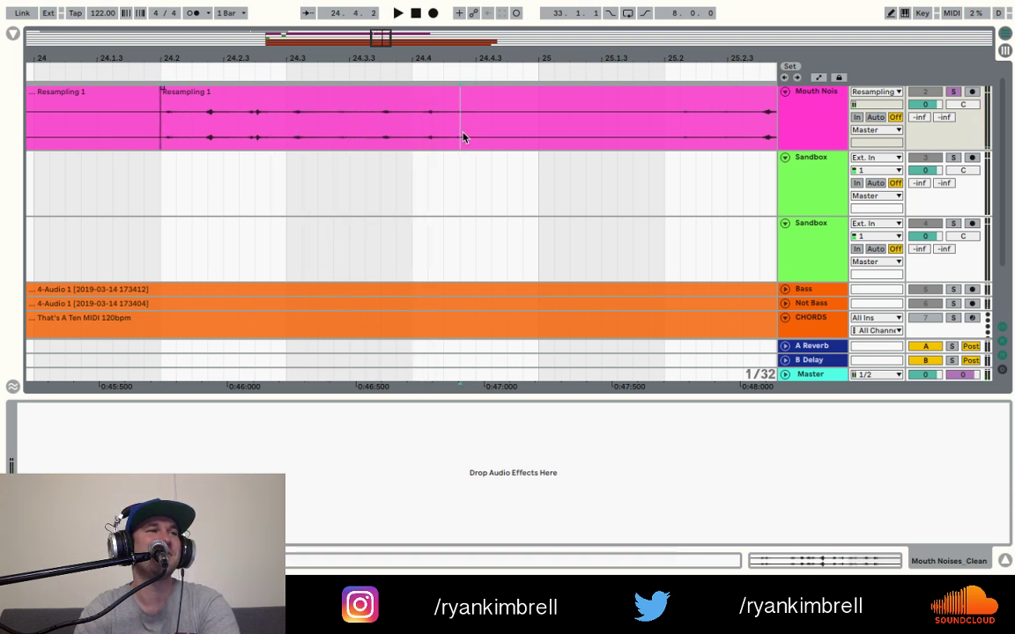
key("ctrl+e")
left_click(399, 91)
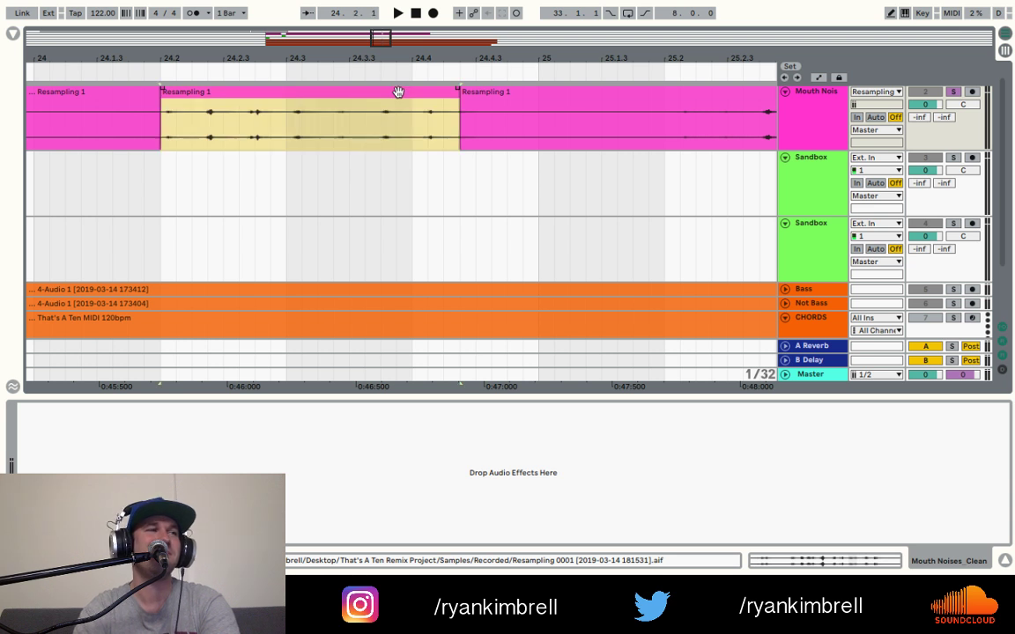
- Copy the isolated mouth-noise segment onto the upper Sandbox track just after 24.2 and rename the clip 7tuplet
scroll(333, 194, "down", 2)
left_click(329, 181)
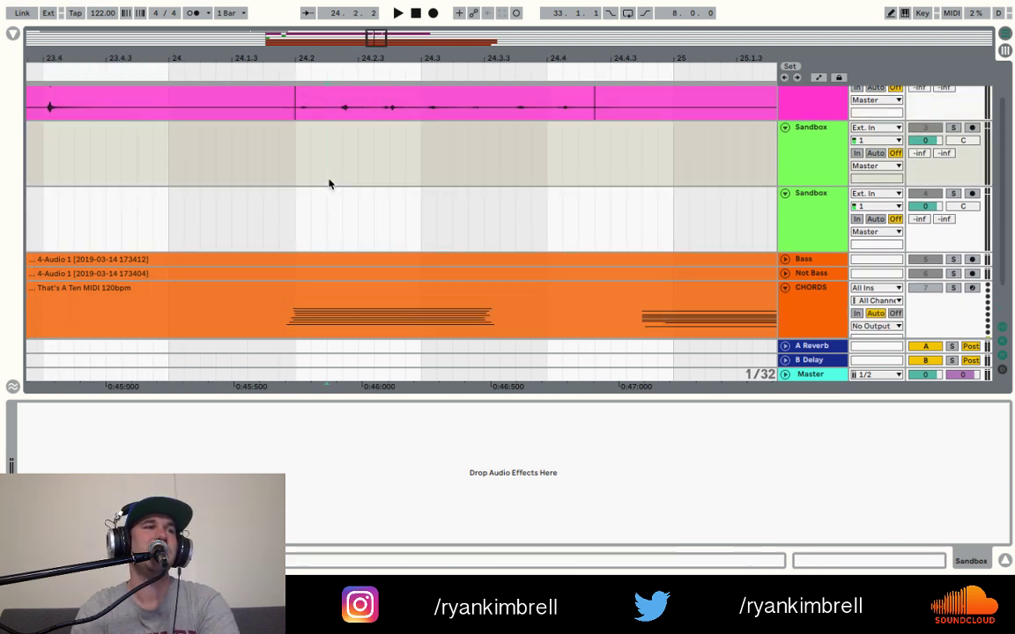
key("ctrl+v")
key("ctrl+r")
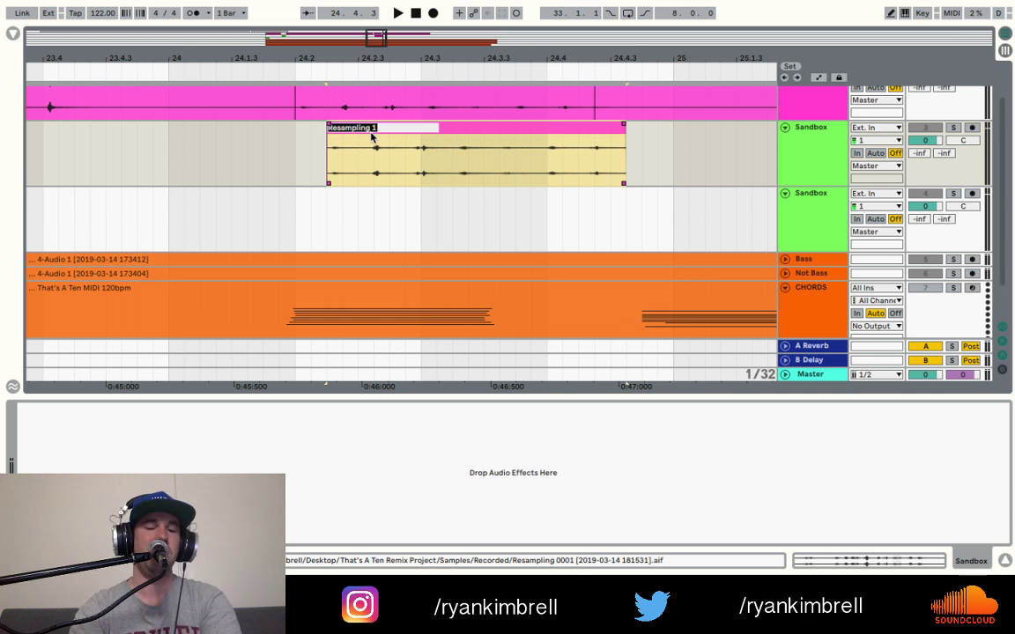
key("BackSpace")
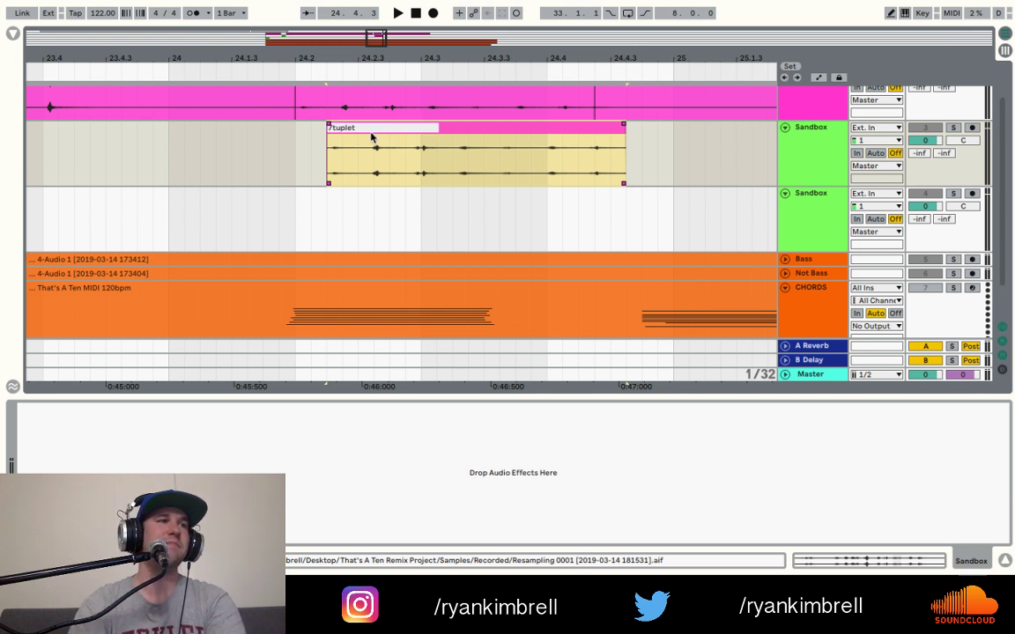
type("7tuplet")
left_click(288, 144)
- Audition the mouth noises at the start of bar 22 on the Mouth Noises_Clean track to find where the group begins
scroll(290, 150, "left", 6)
scroll(291, 150, "up", 1)
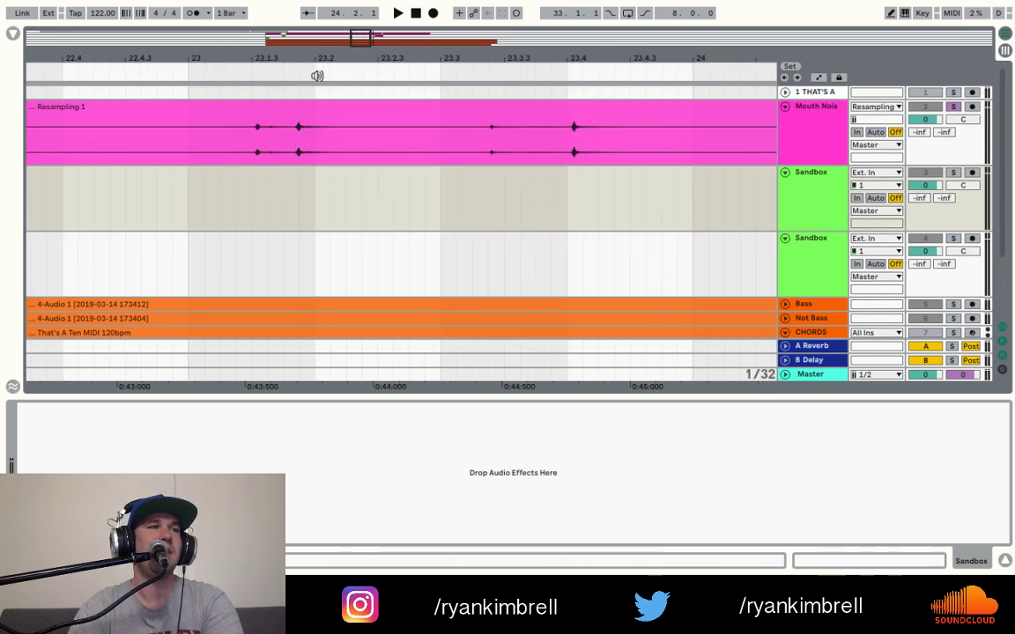
left_click_drag(324, 59, 281, 120)
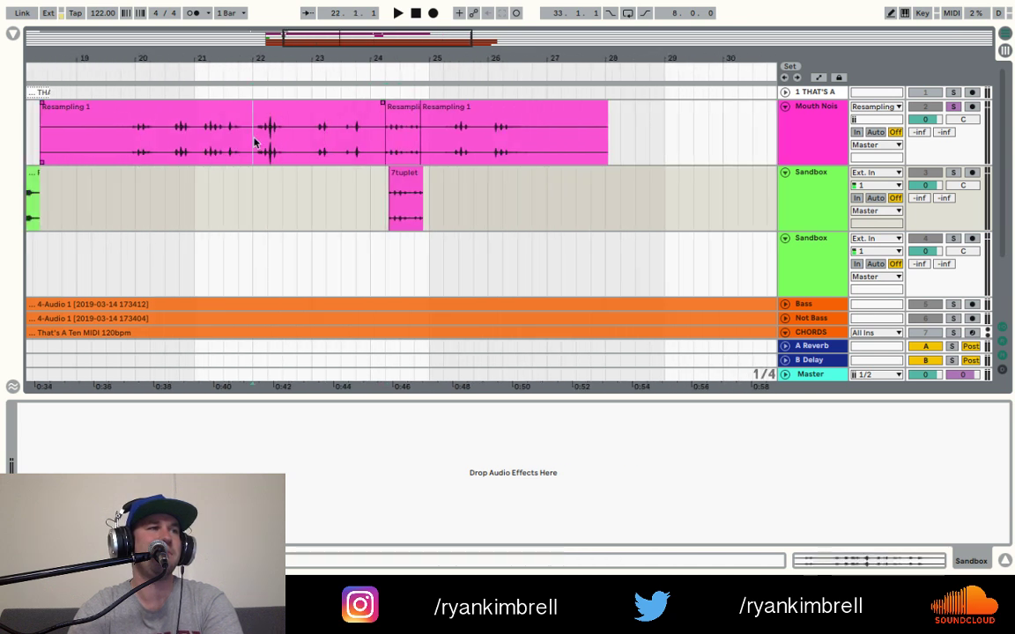
left_click(268, 86)
left_click_drag(267, 60, 267, 150)
key("space")
key("space")
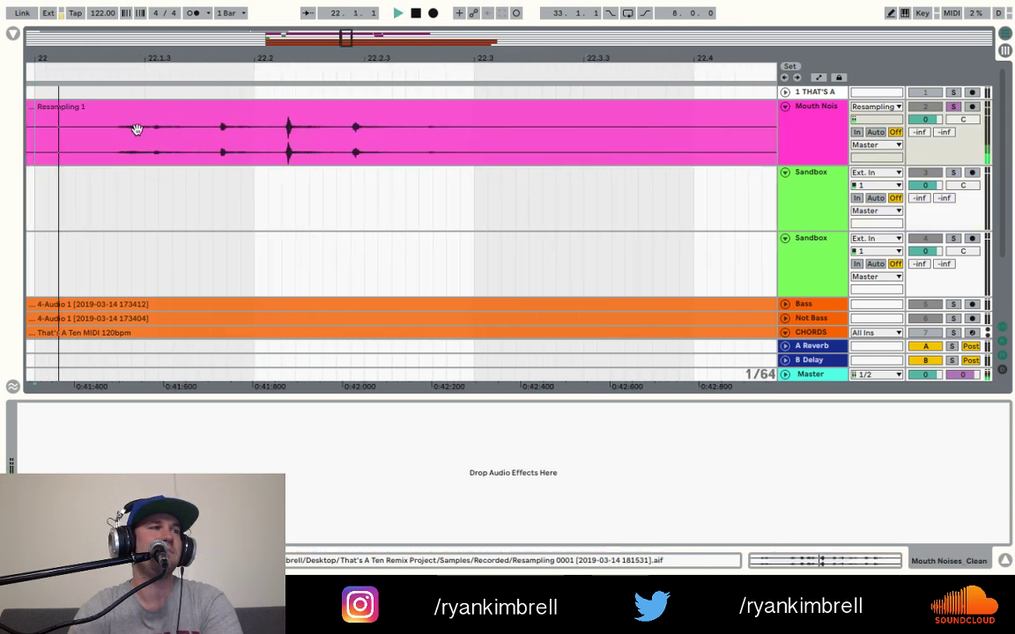
left_click(117, 144)
left_click(117, 144)
key("space")
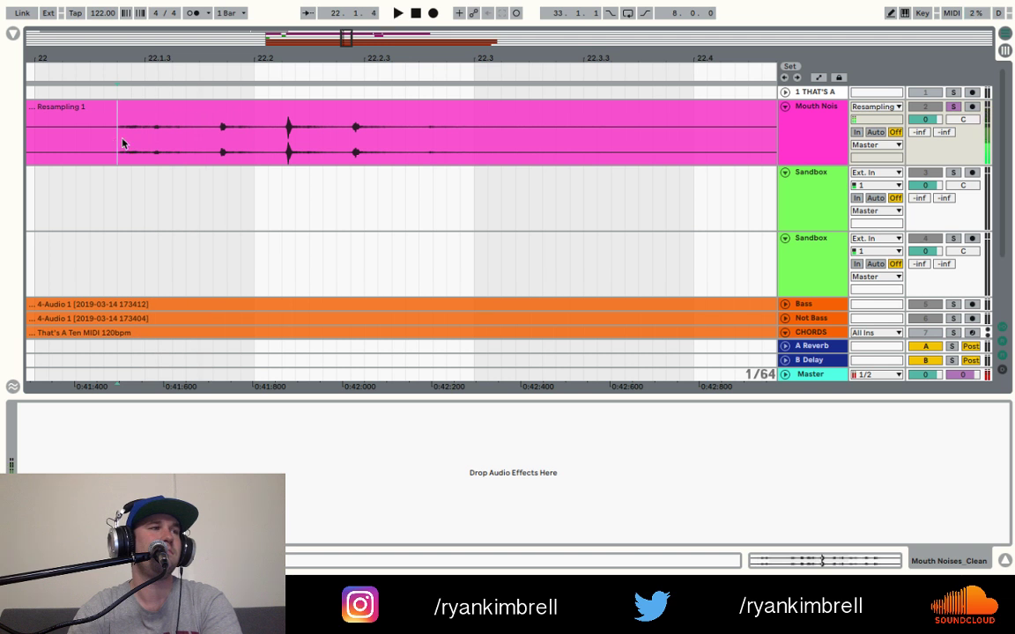
key("space")
- Split the Mouth Noises_Clean clip at about 22.1.3 and at 22.3, and select the isolated group of sounds
key("plus")
key("plus")
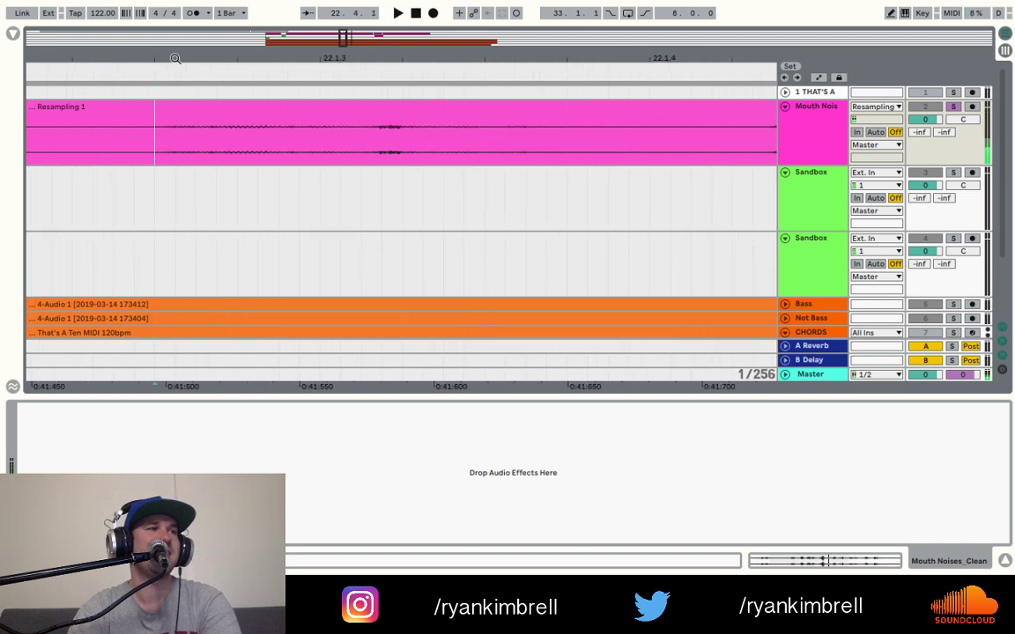
left_click(300, 139)
left_click(354, 141)
key("space")
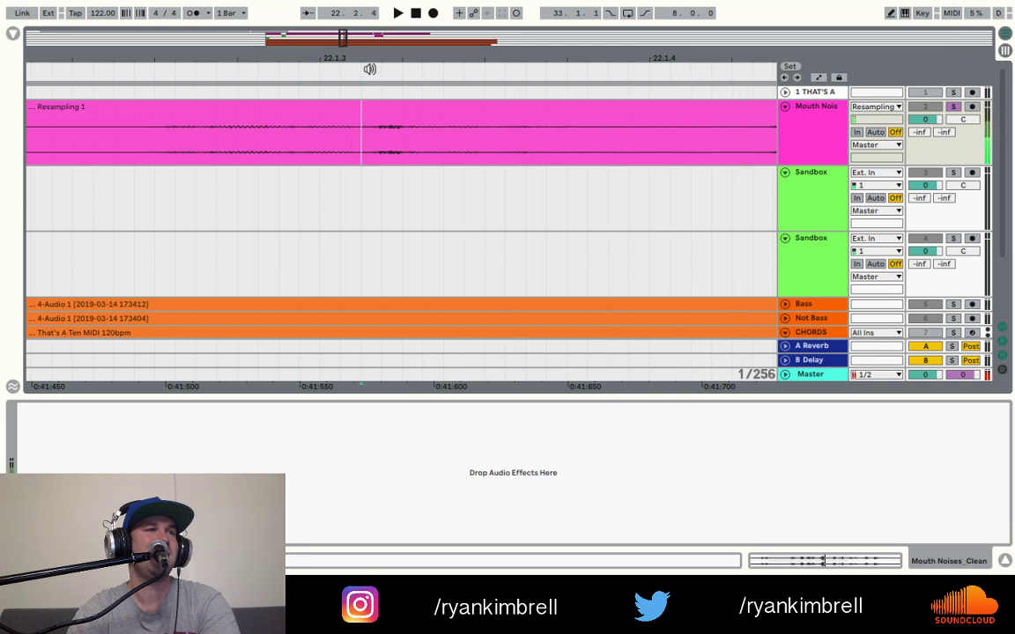
key("minus")
key("minus")
key("minus")
key("space")
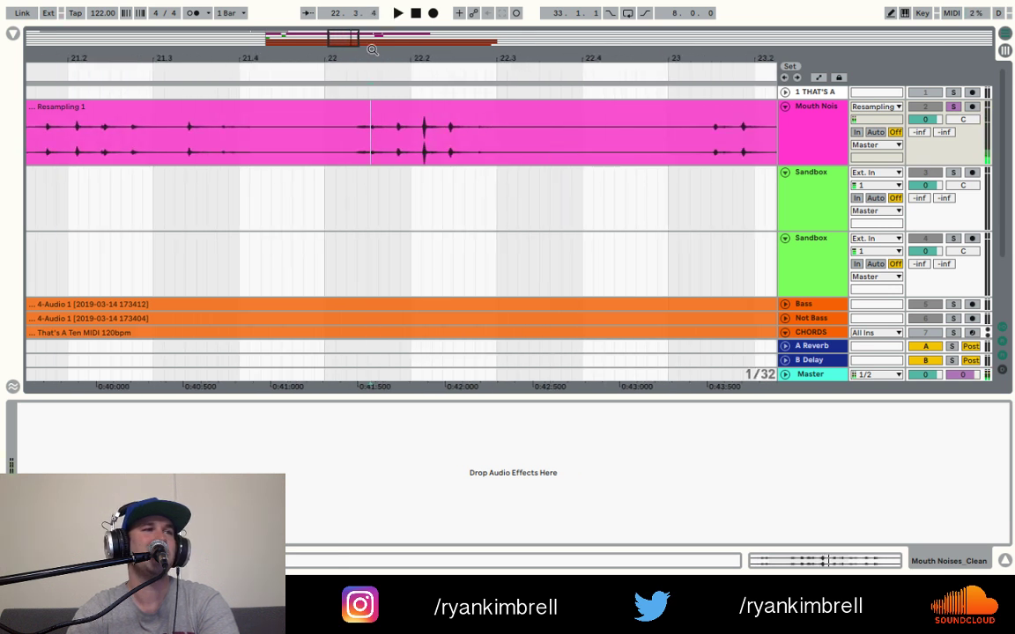
key("ctrl+e")
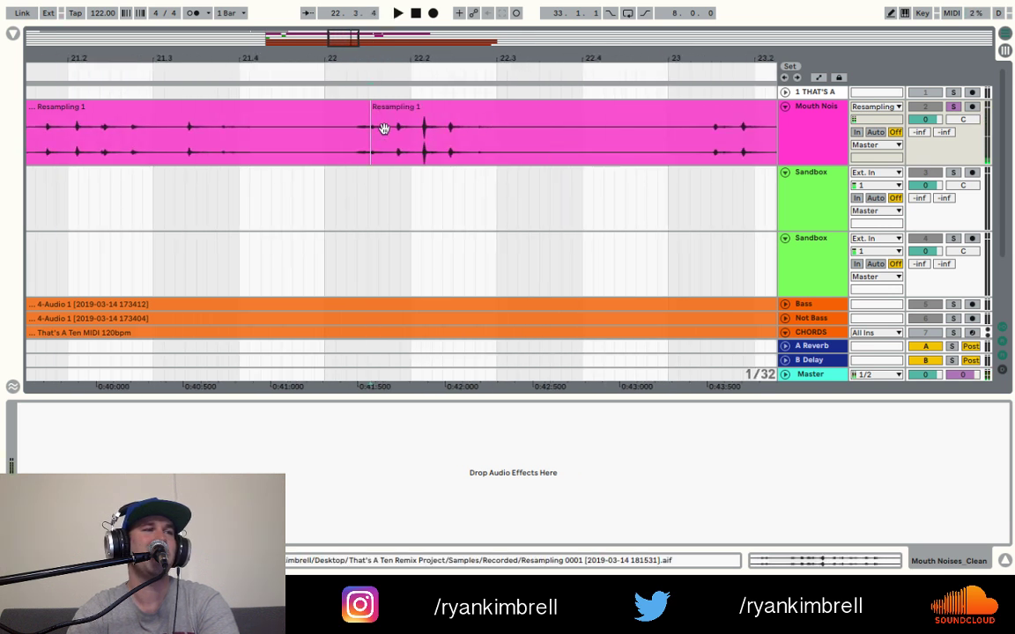
left_click(495, 144)
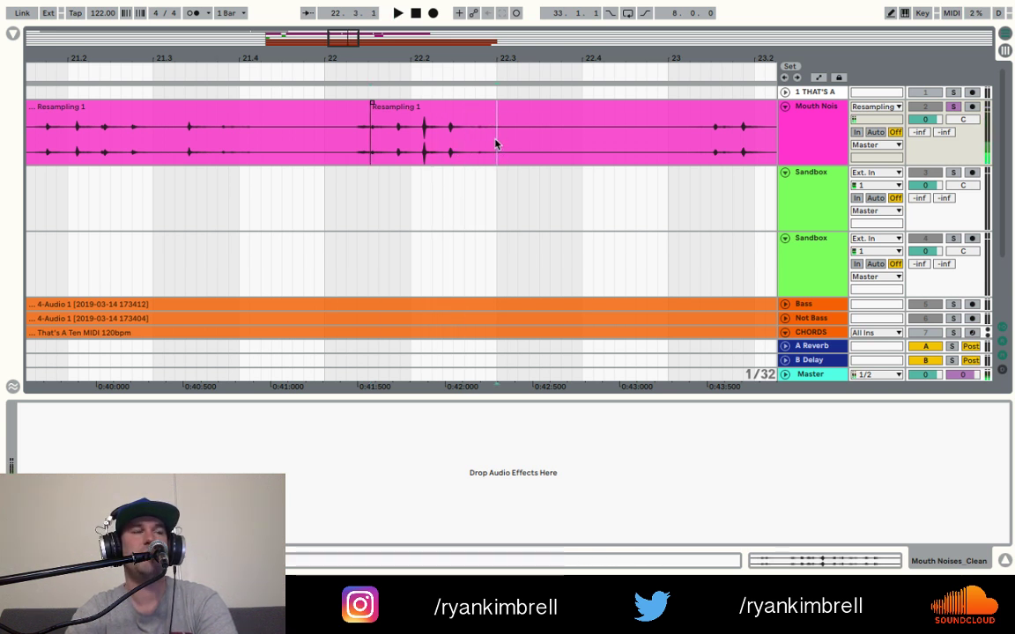
key("ctrl+e")
left_click(444, 107)
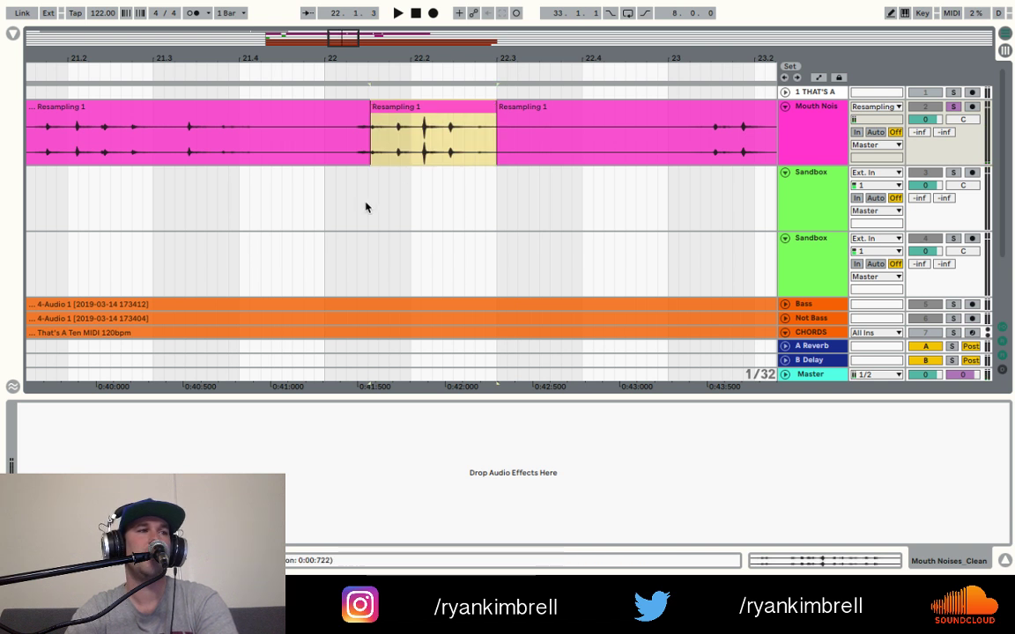
- Copy the isolated bar 22 segment onto the upper Sandbox track at bar 22 and name it 5tuplet
left_click_drag(417, 113, 372, 179)
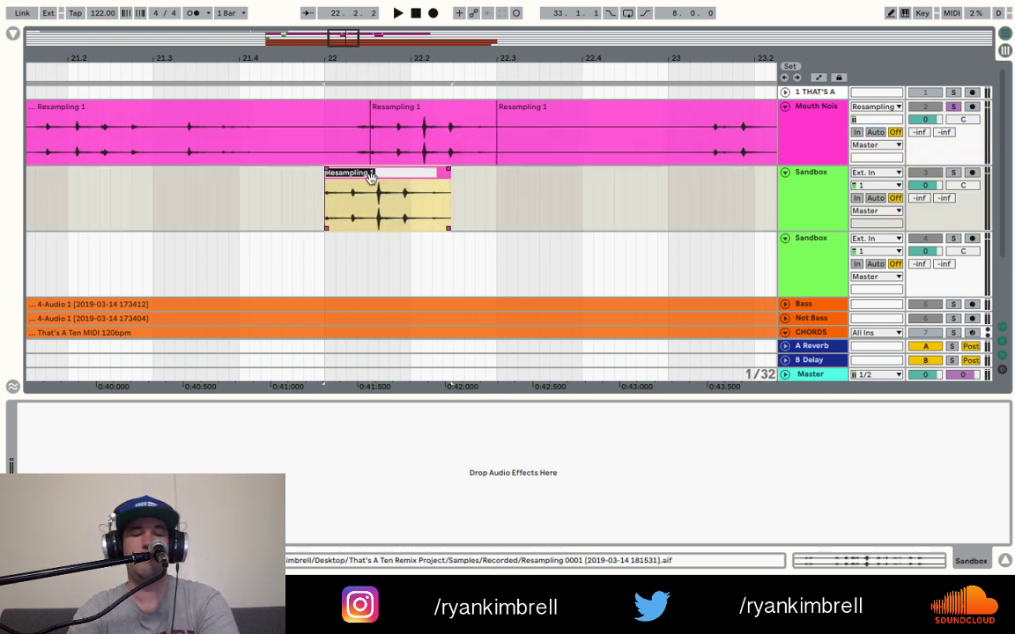
type("plet")
left_click(291, 188)
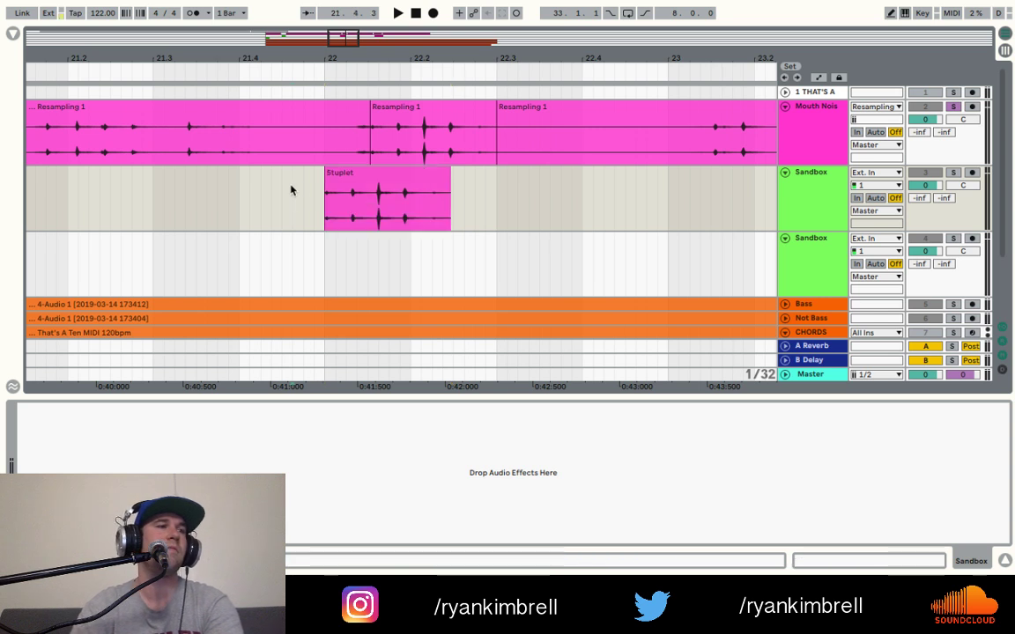
- Audition the sounds in bar 21 and isolate the group between about 21.1.4 and 21.3 as its own clip
left_click_drag(305, 56, 291, 93)
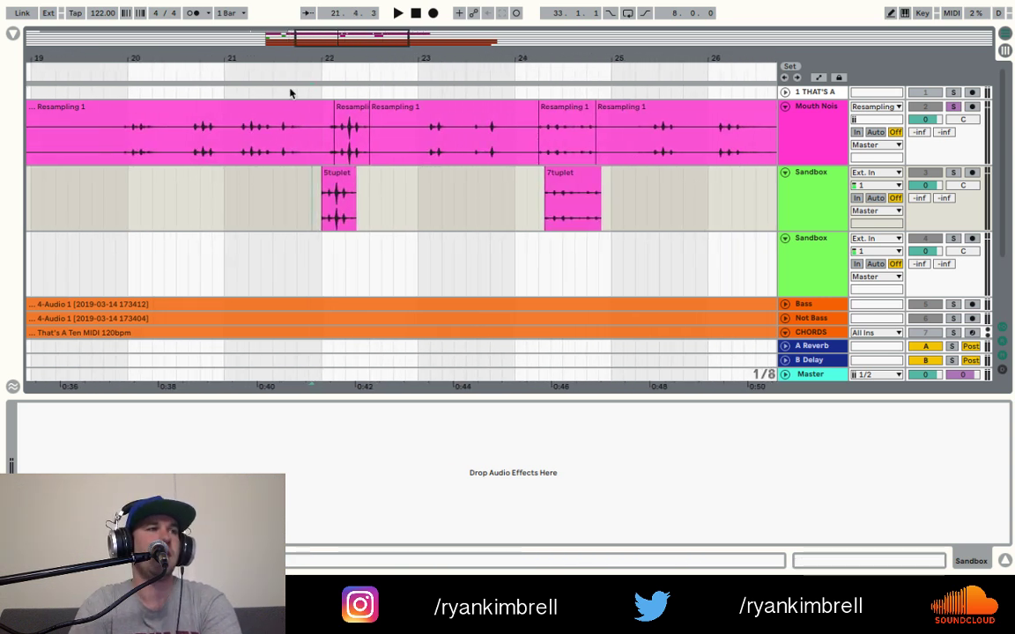
left_click(231, 147)
key("space")
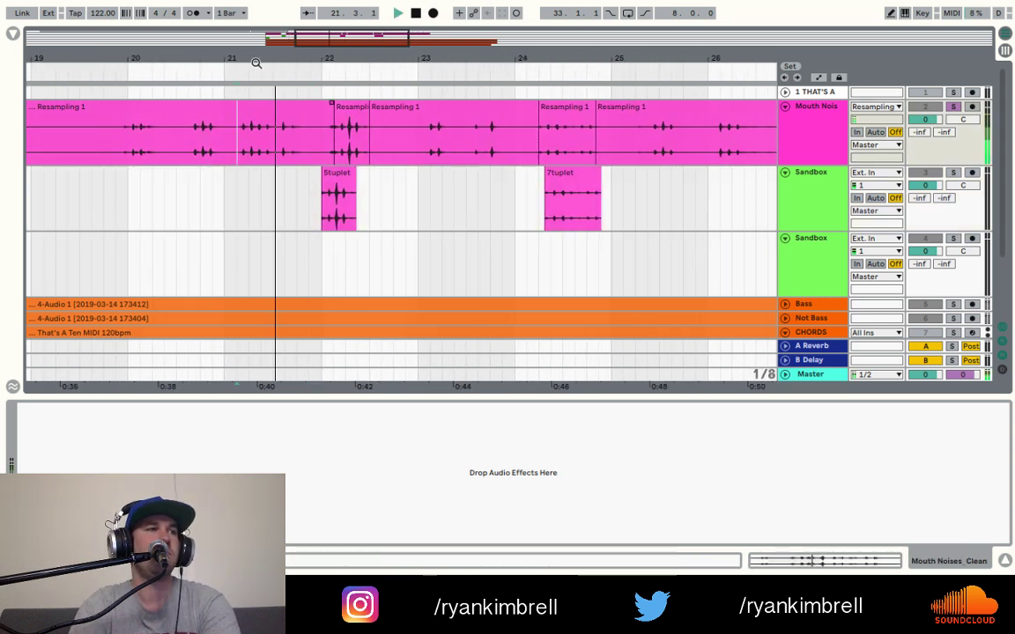
left_click_drag(254, 61, 255, 124)
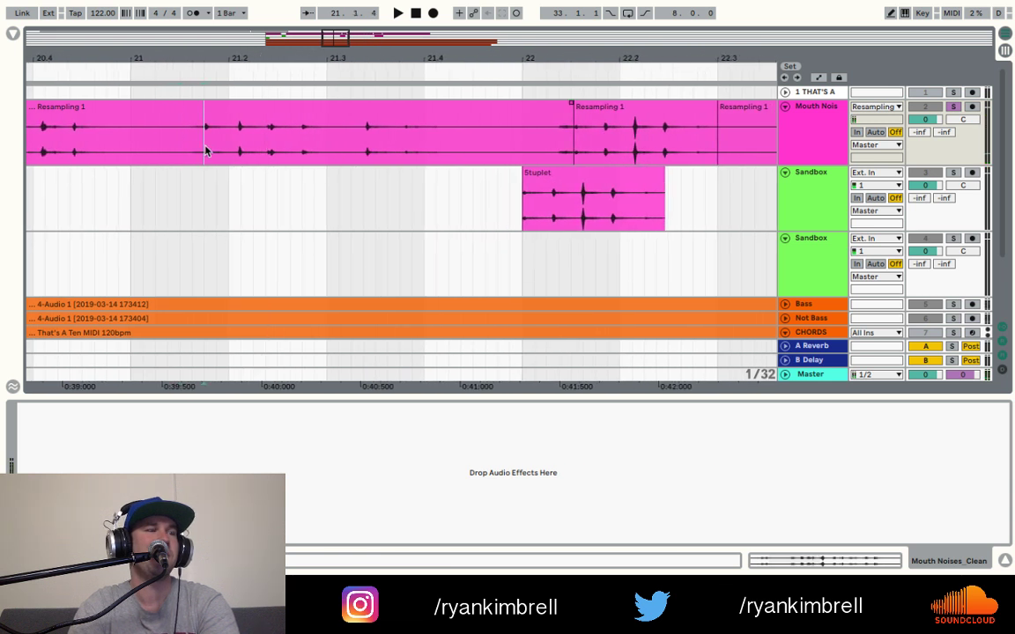
left_click(328, 140)
key("ctrl+e")
left_click(276, 113)
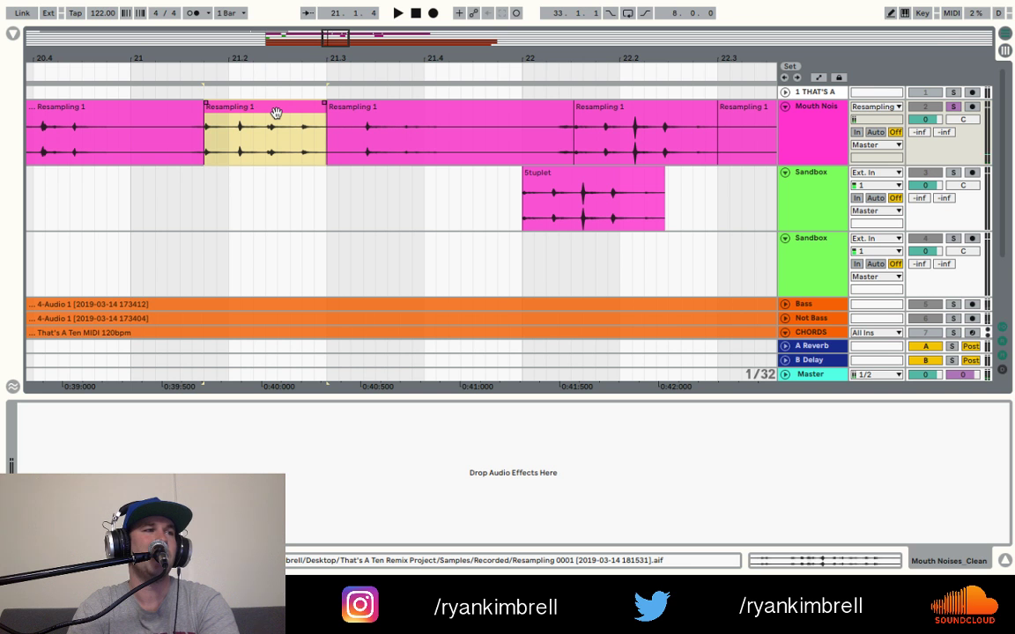
- Copy the isolated bar 21 segment onto the upper Sandbox track at 21.3 and rename the clip 16ths
key("ctrl+c")
left_click(331, 199)
key("ctrl+v")
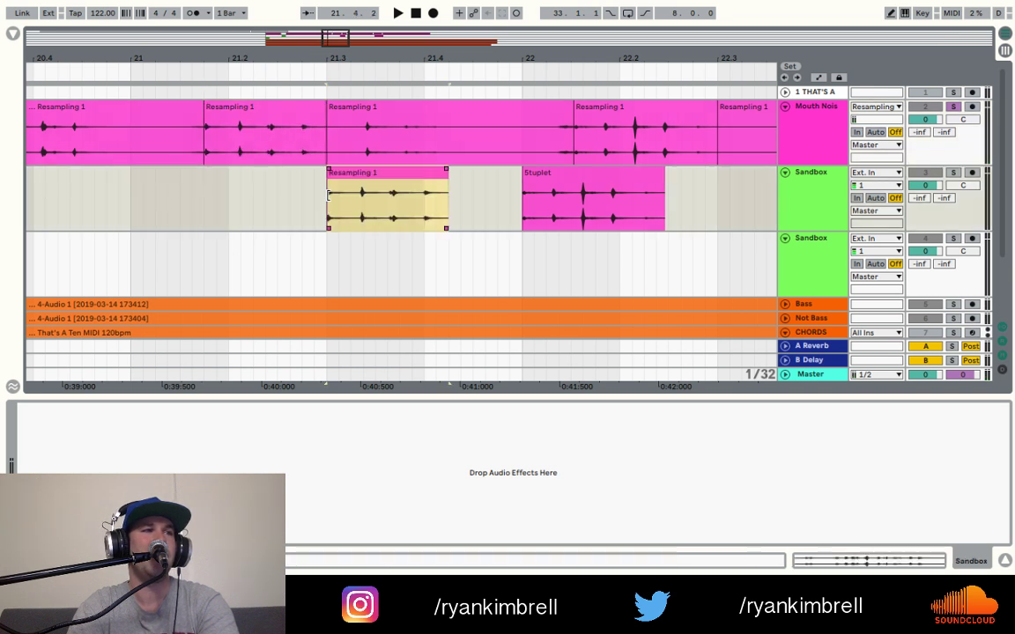
key("ctrl+r")
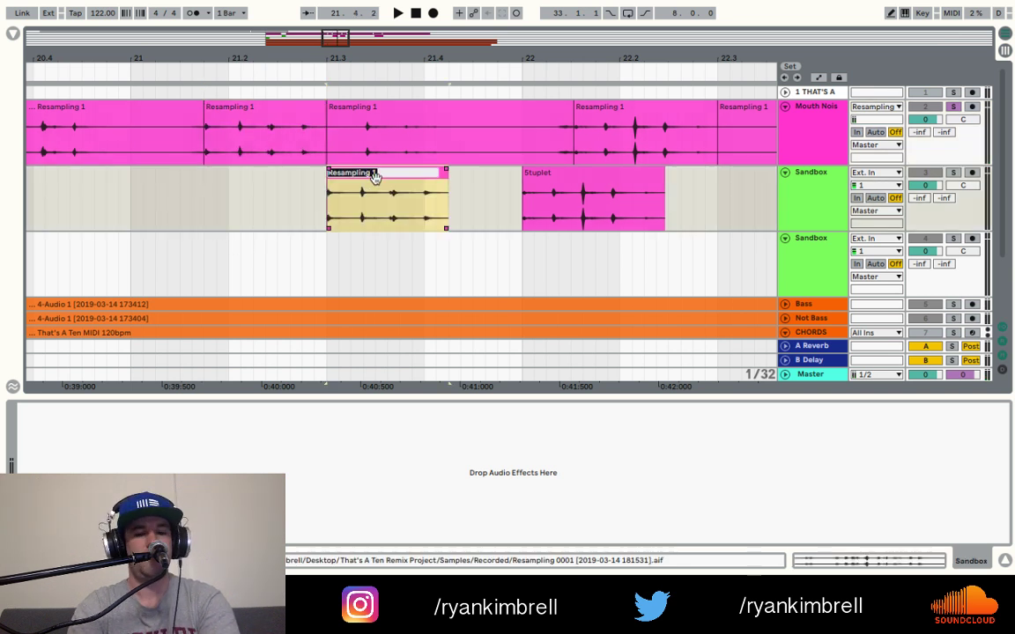
type("16ths")
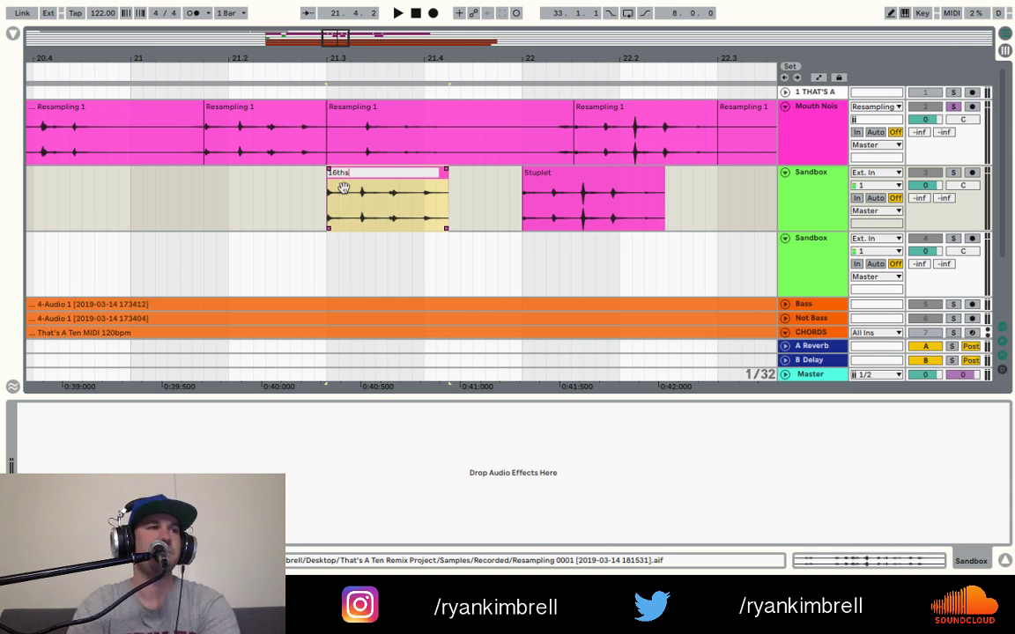
left_click(240, 209)
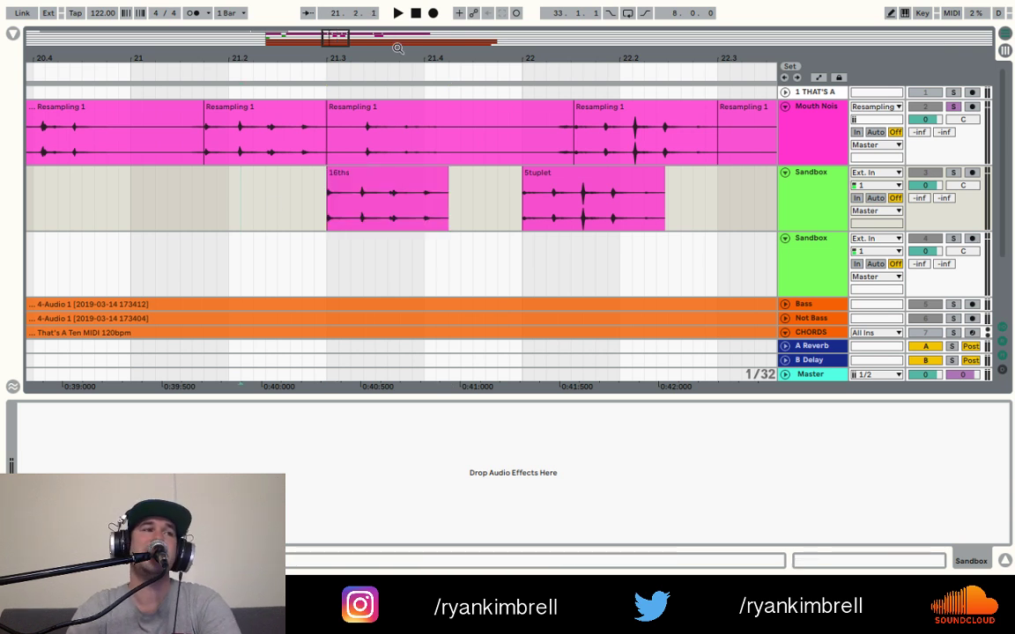
- Insert a new MIDI track and place it between the Mouth Noises_Clean track and the upper Sandbox track
mouse_move(397, 50)
left_mouse_down()
mouse_move(397, 115)
mouse_move(392, 57)
left_mouse_up()
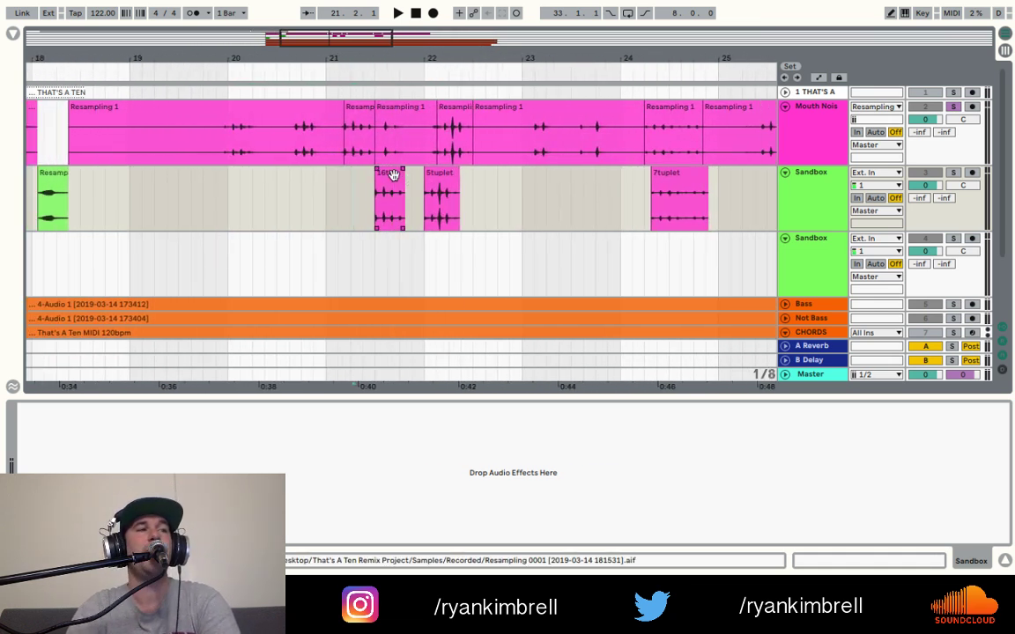
left_click(397, 204)
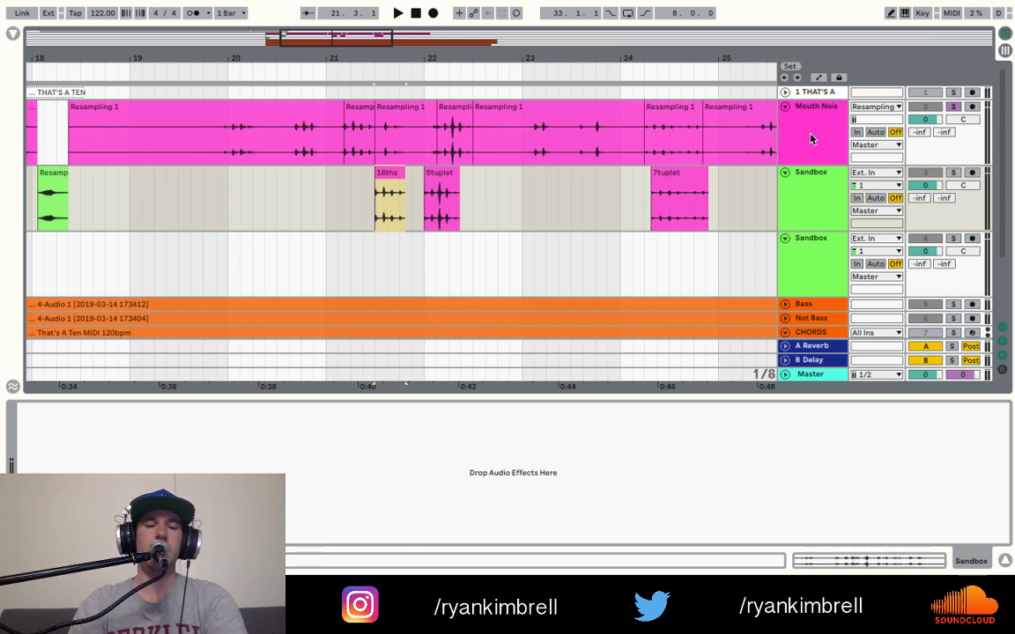
key("ctrl+shift+t")
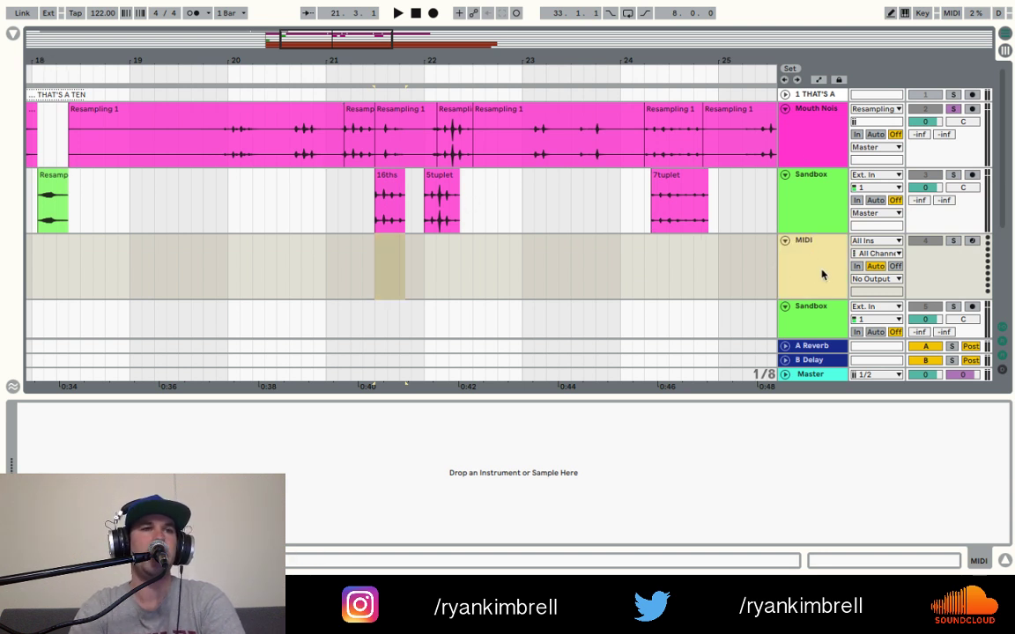
left_click_drag(822, 275, 820, 177)
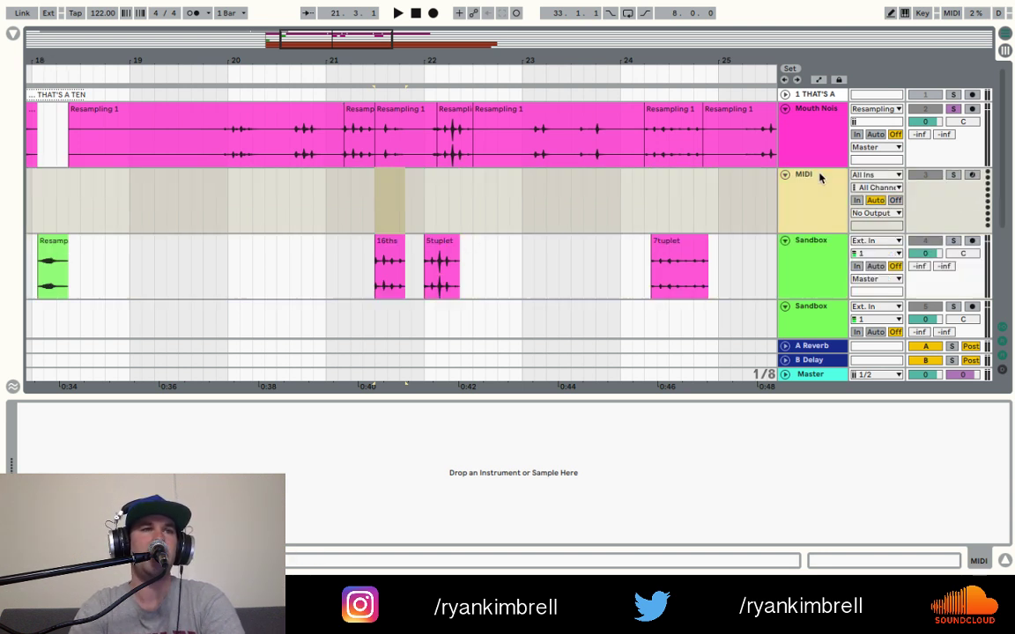
- Fold the Mouth Noises_Clean track, colour it white and assign the track color to its clips
left_click(786, 111)
right_click(802, 108)
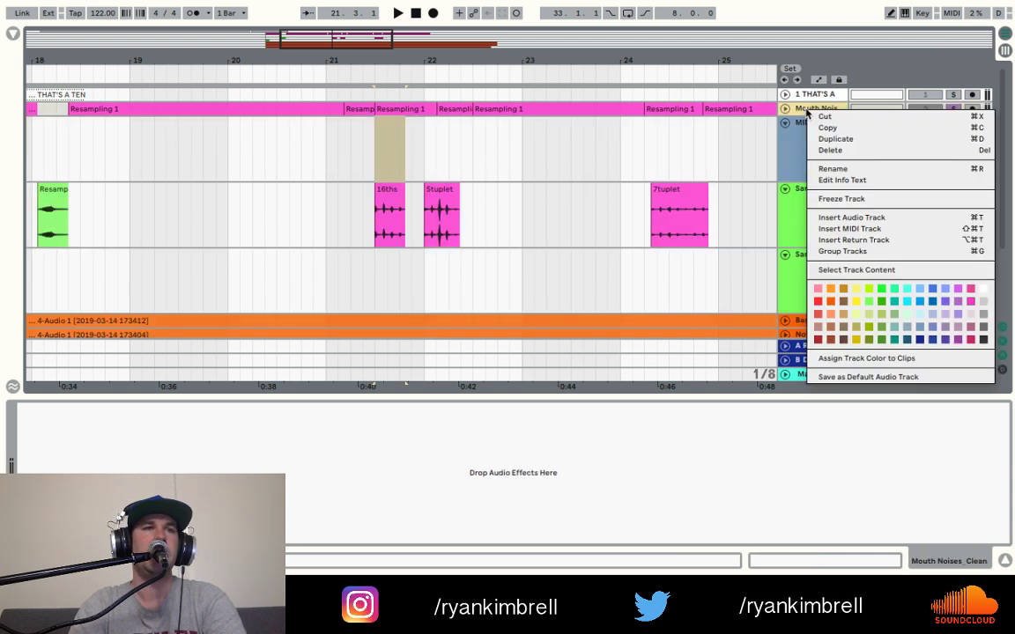
left_click(983, 288)
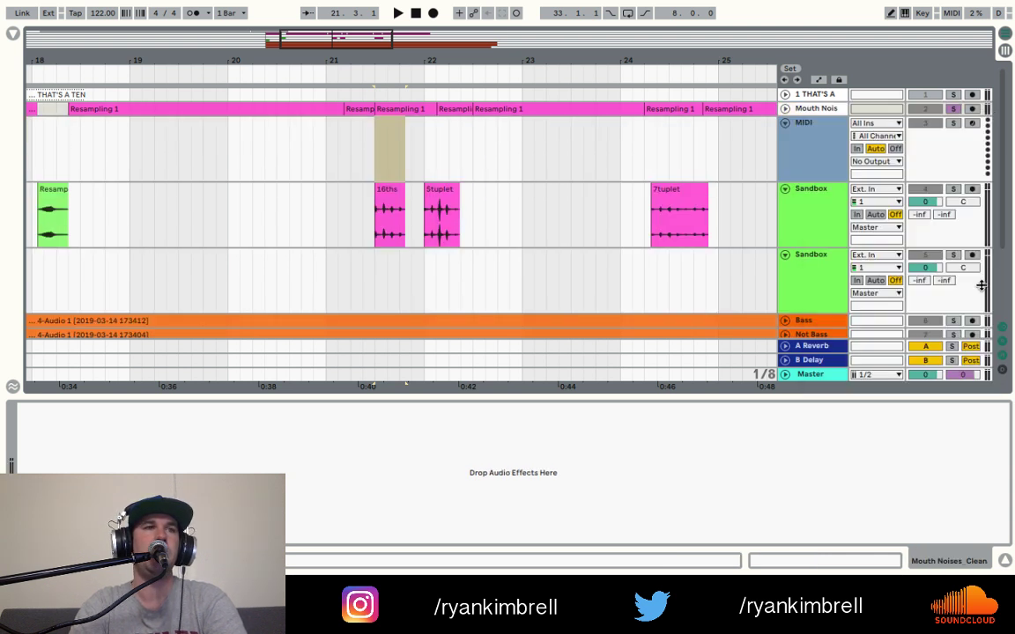
right_click(827, 108)
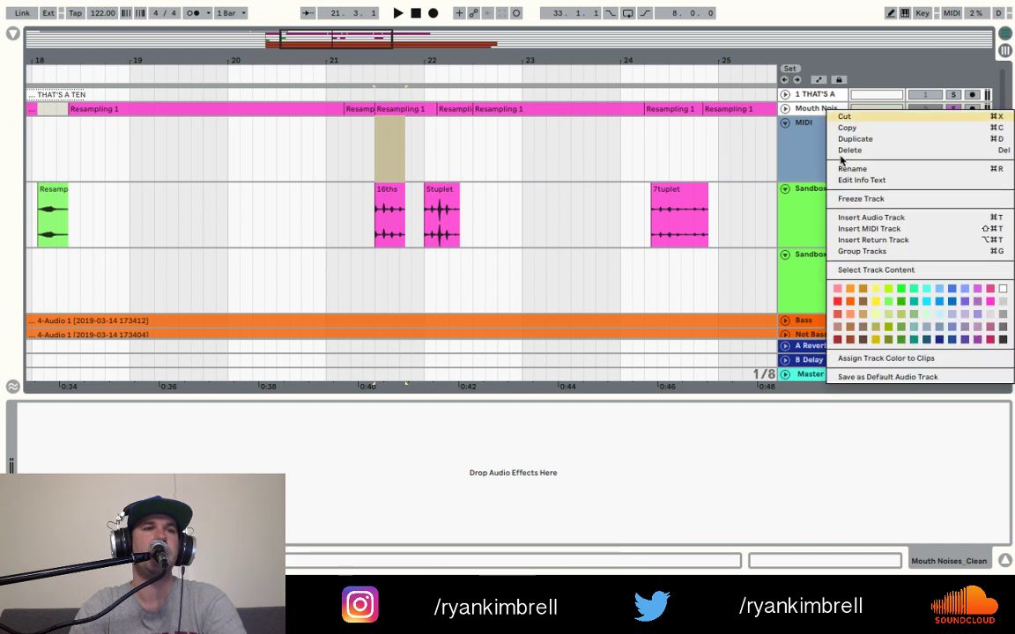
left_click(895, 359)
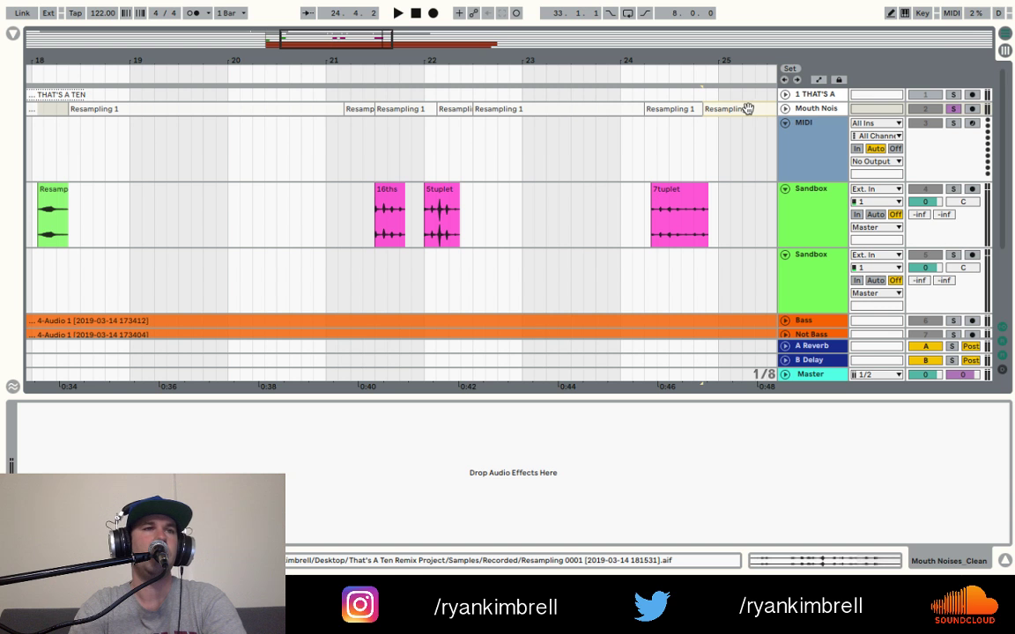
- Unfold the 1-THAT'S A TEN track and place the insert marker at bar 17, where the REMIX section starts
left_click_drag(652, 55, 342, 59)
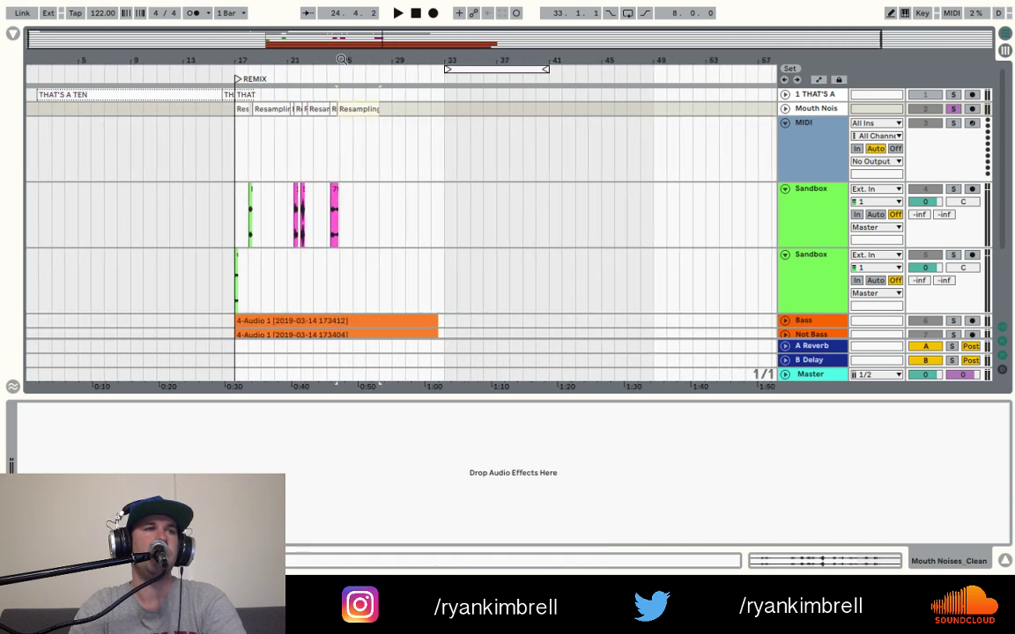
left_click(241, 95)
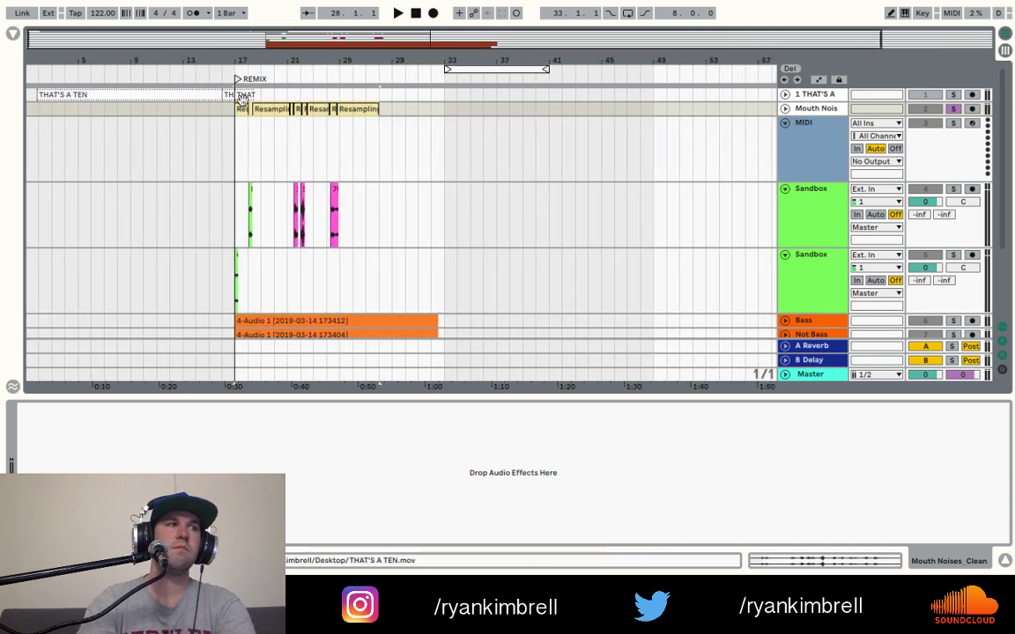
left_click_drag(216, 58, 243, 83)
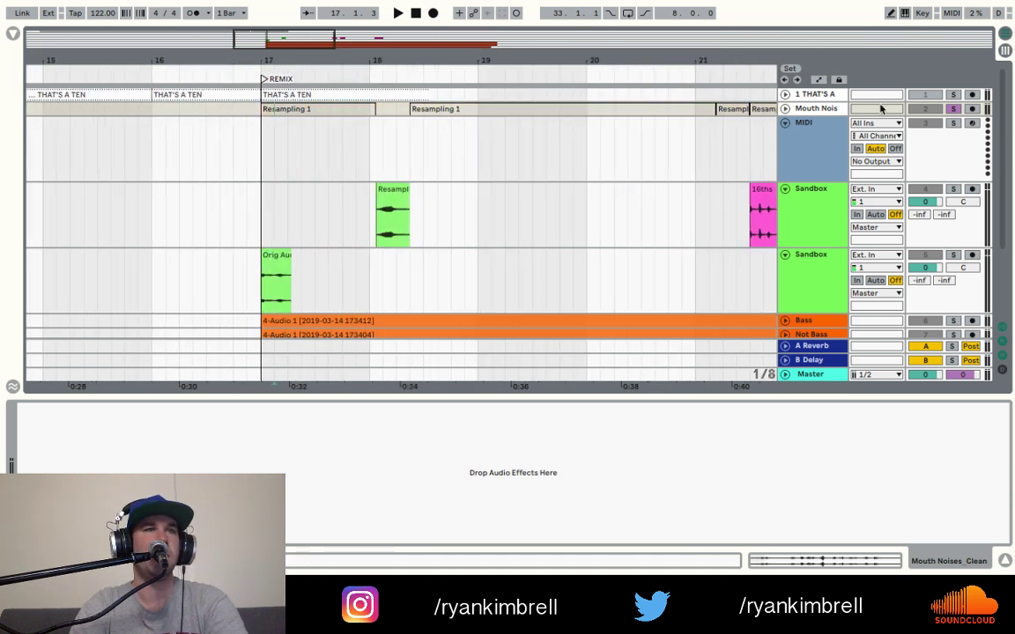
left_click(785, 95)
left_click(265, 135)
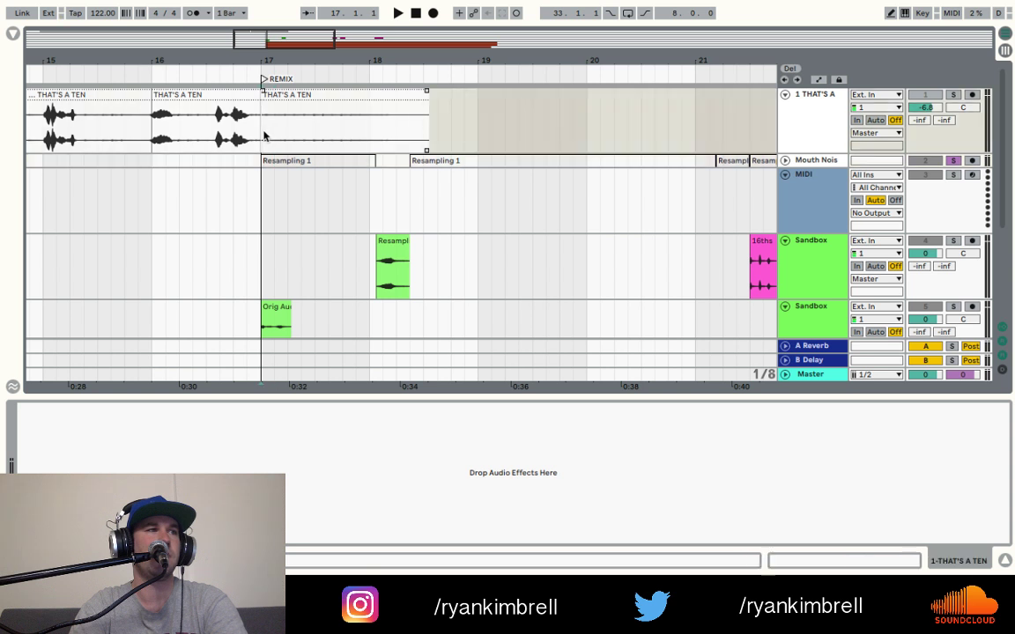
- Deactivate the THAT'S A TEN clip that starts at bar 17 and fold its track
left_click(291, 97)
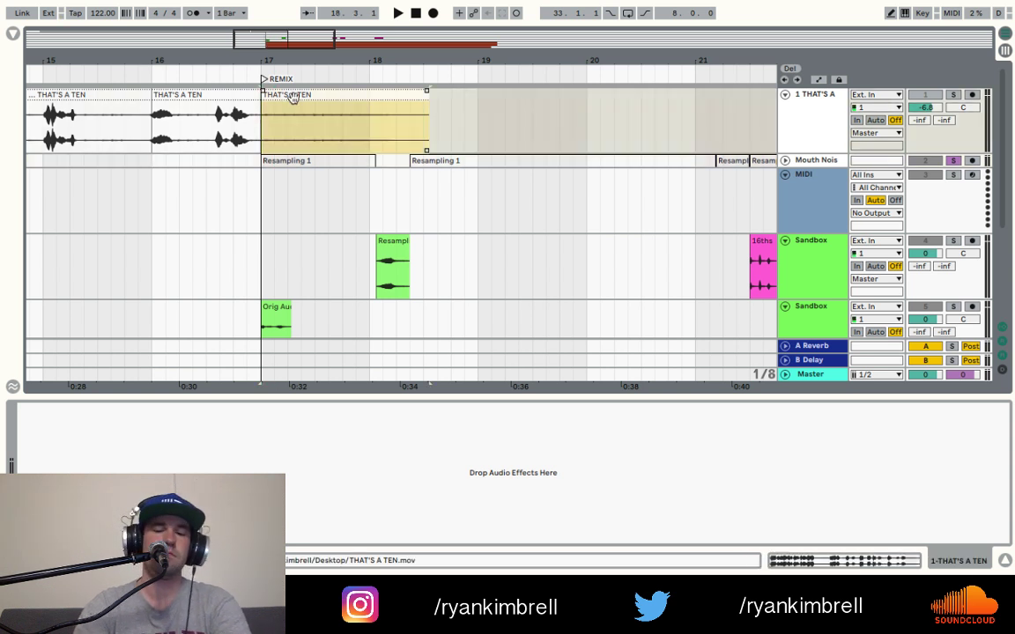
key("0")
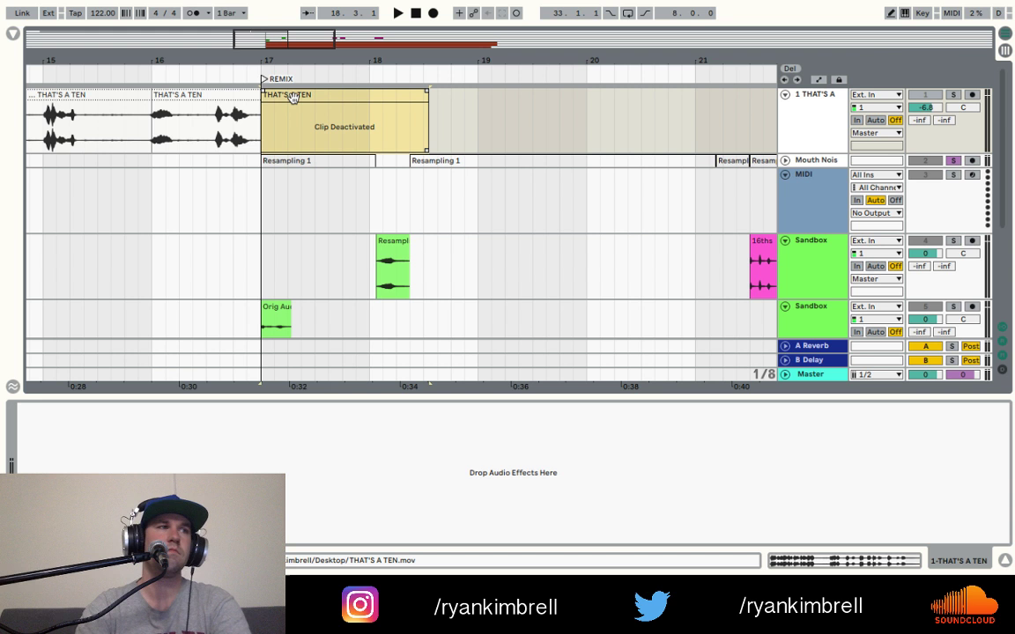
left_click(785, 95)
left_click(566, 141)
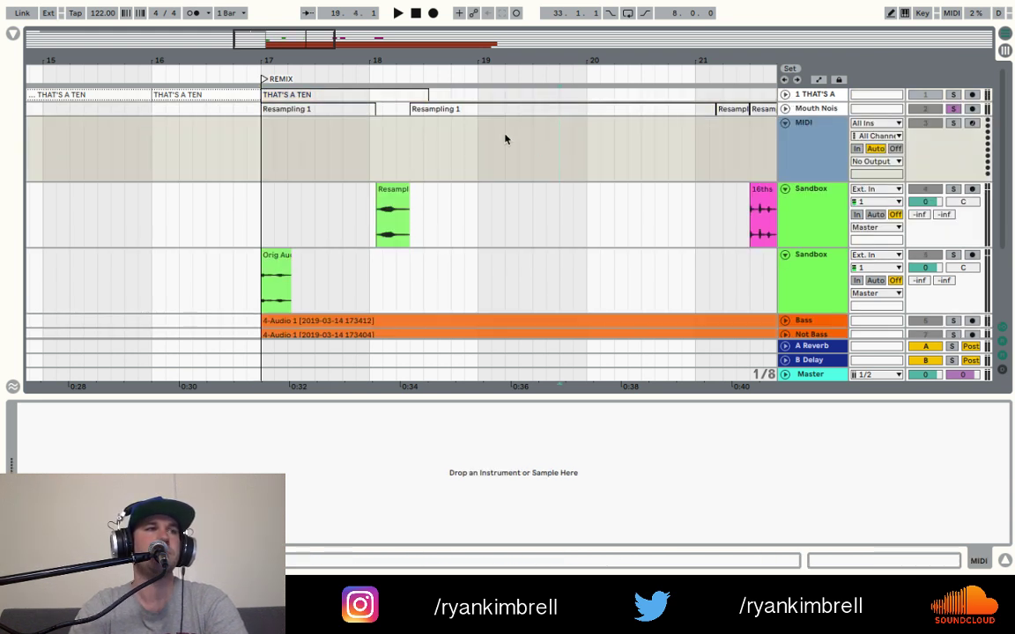
- Group the THAT'S A TEN and Mouth Noises_Clean tracks and name the group Don't touch
left_click(824, 97)
left_click(824, 108, "shift")
key("ctrl+g")
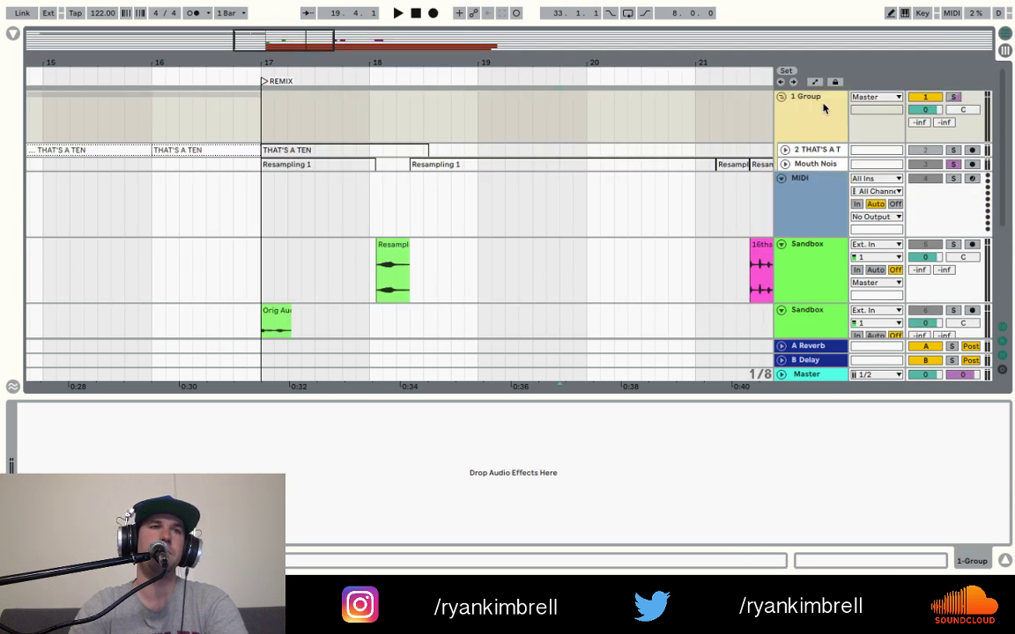
key("ctrl+r")
type("D")
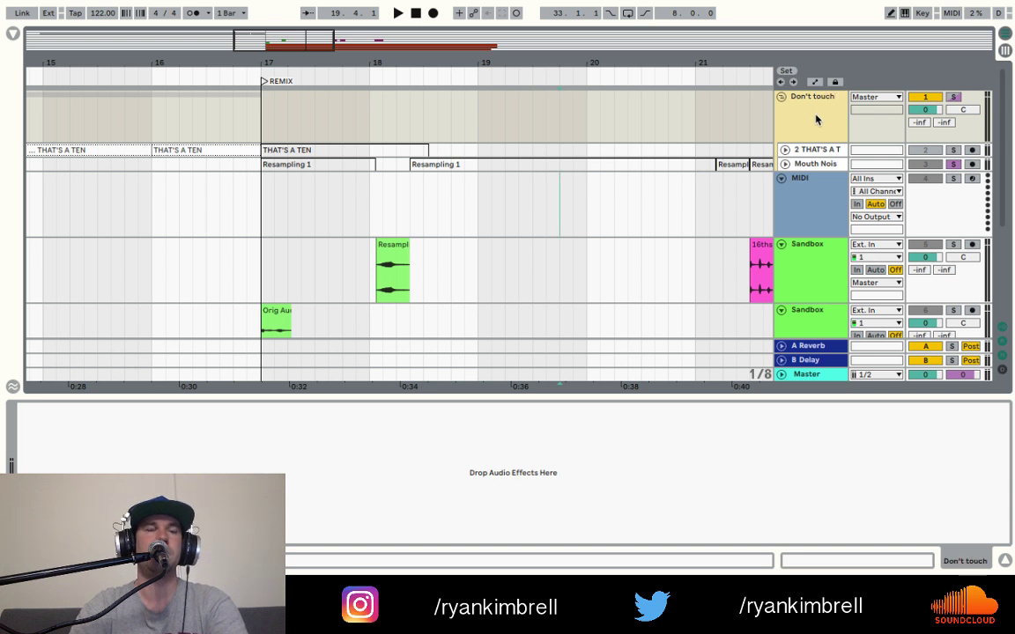
- Colour the Don't touch group white and fold it so its member tracks are hidden
right_click(820, 116)
left_click(991, 289)
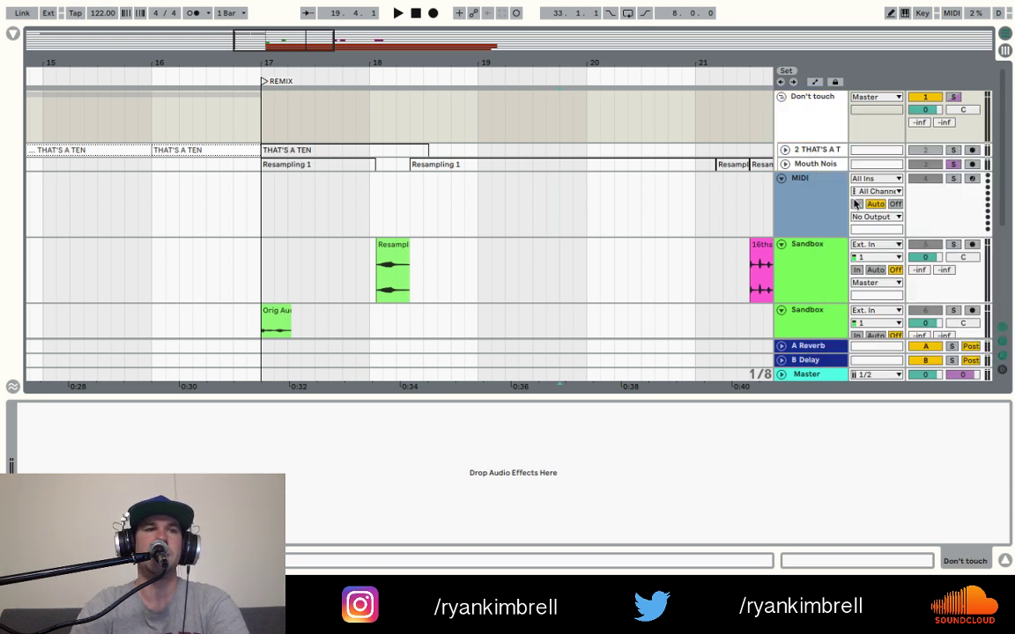
left_click(783, 99)
left_click(724, 161)
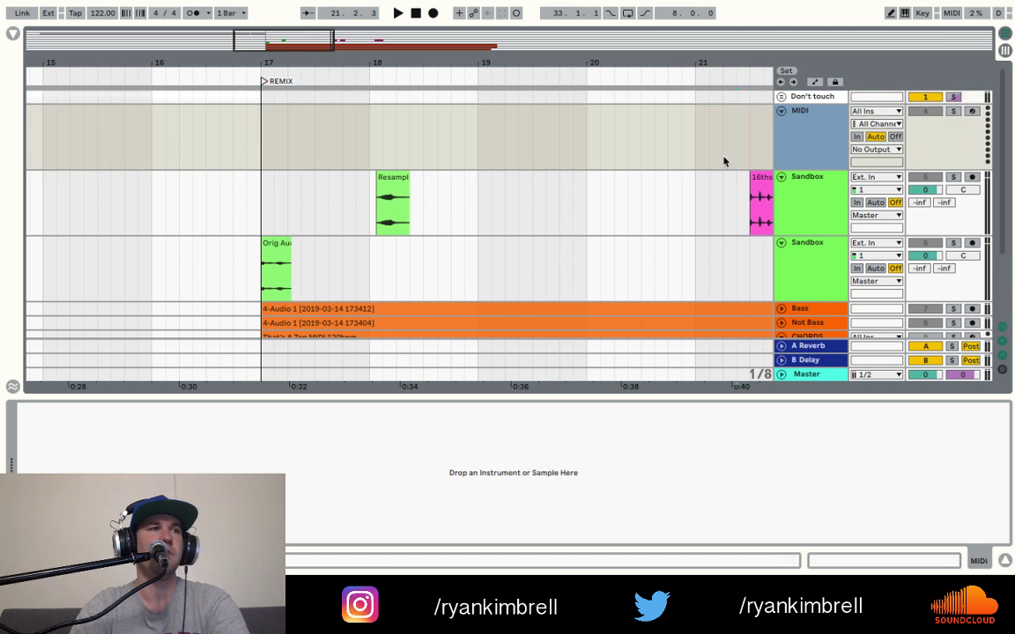
- Mute the Don't touch group, clear its solo and play the arrangement from bar 17
left_click(259, 148)
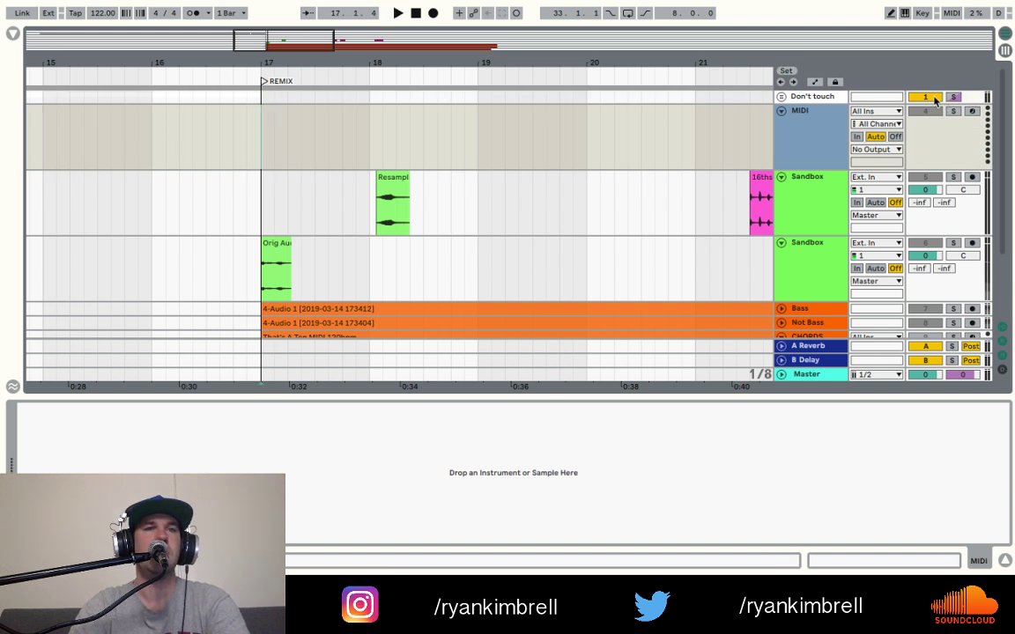
left_click(932, 98)
left_click(957, 97)
key("space")
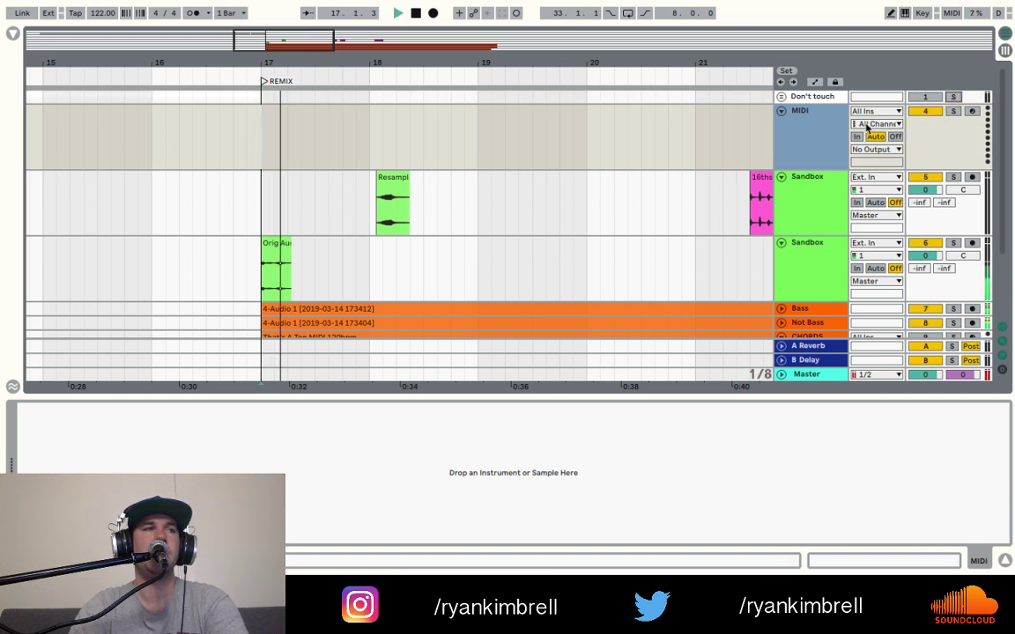
- Fold the CHORDS track and unfold the Not Bass track to show its waveform
scroll(785, 163, "down", 3)
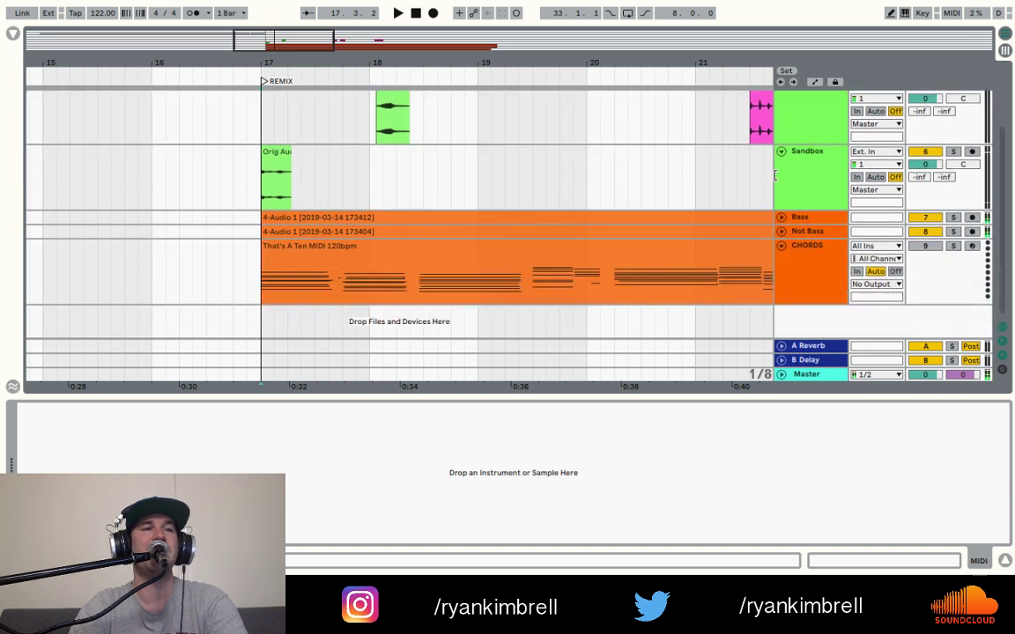
key("minus")
key("minus")
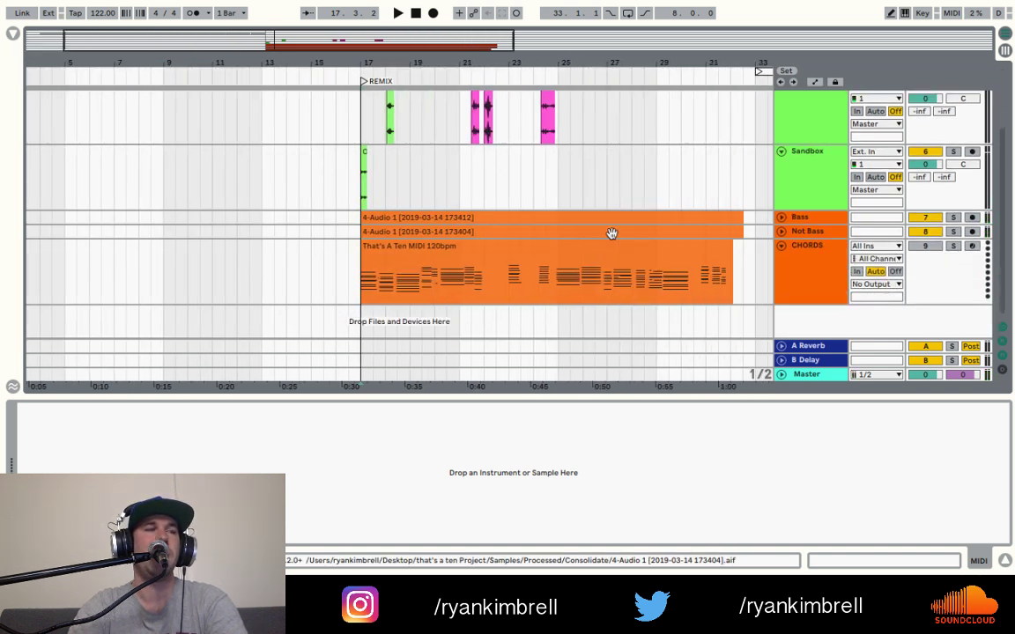
left_click(781, 245)
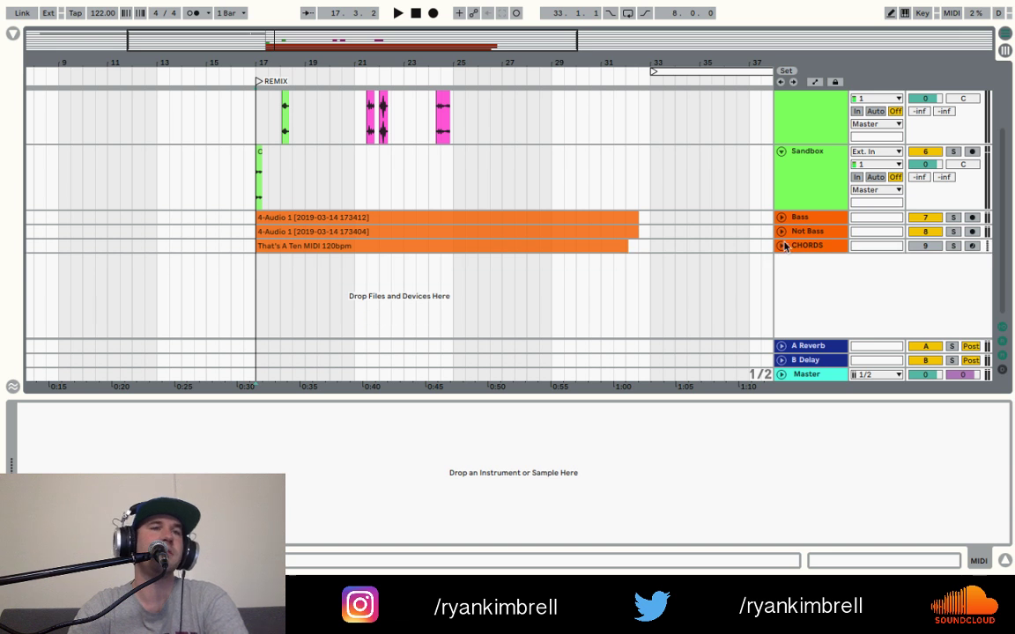
left_click(782, 232)
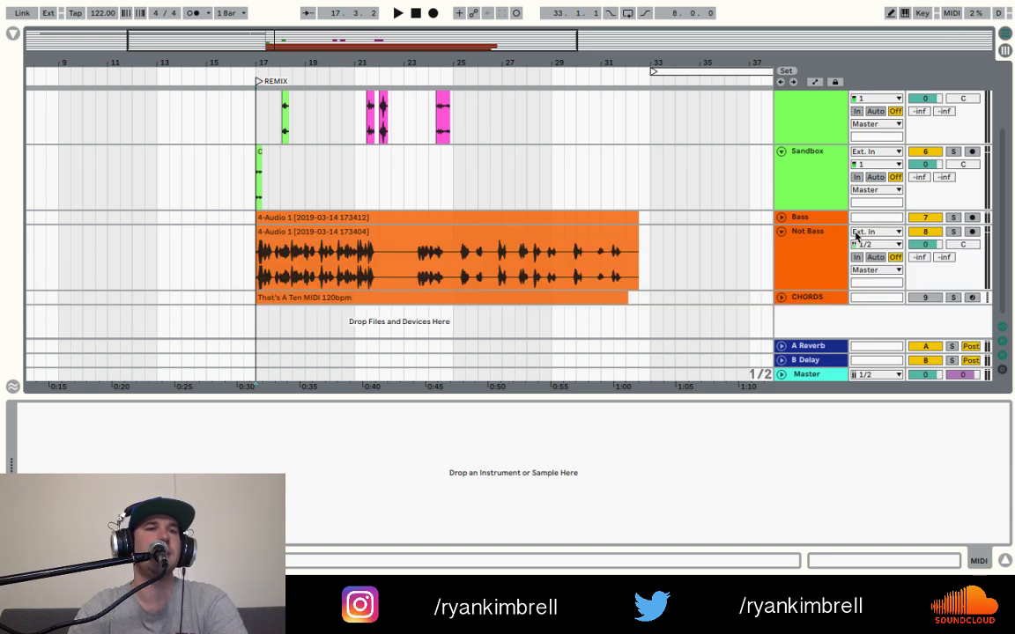
- Solo the Bass and Not Bass tracks together and play them from the REMIX section
left_click(924, 231)
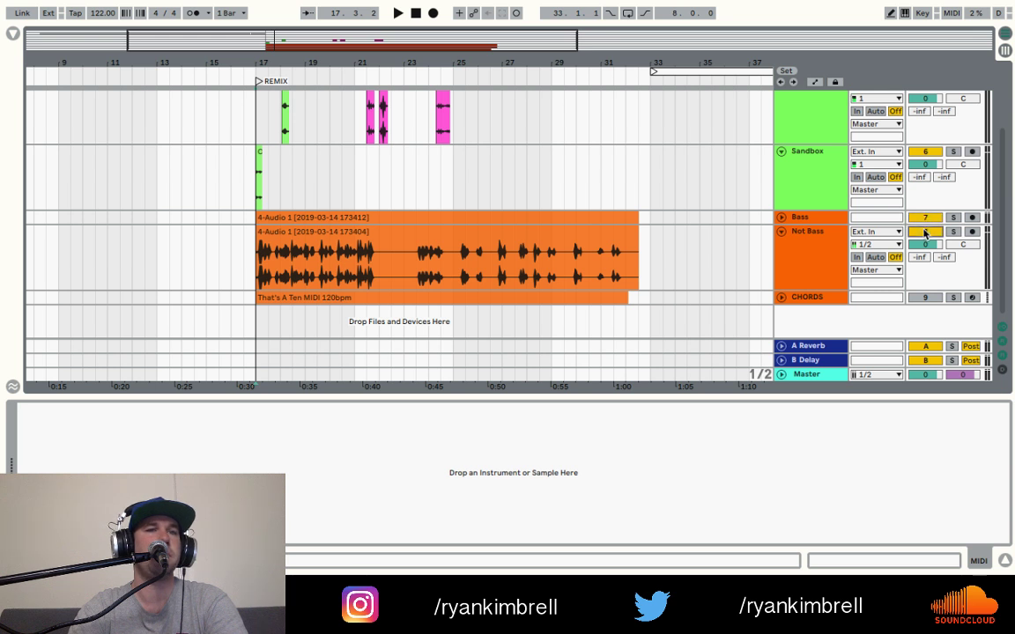
left_click(953, 231)
key("space")
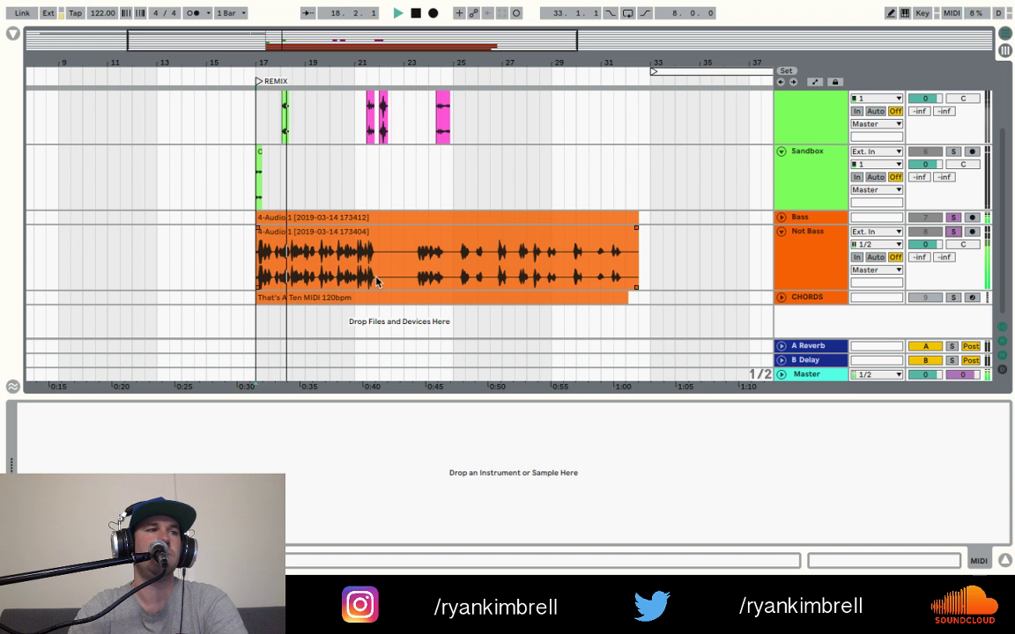
- Group the Bass and Not Bass tracks and name the group Vocoder Audio
left_click(802, 217)
left_click(802, 246, "shift")
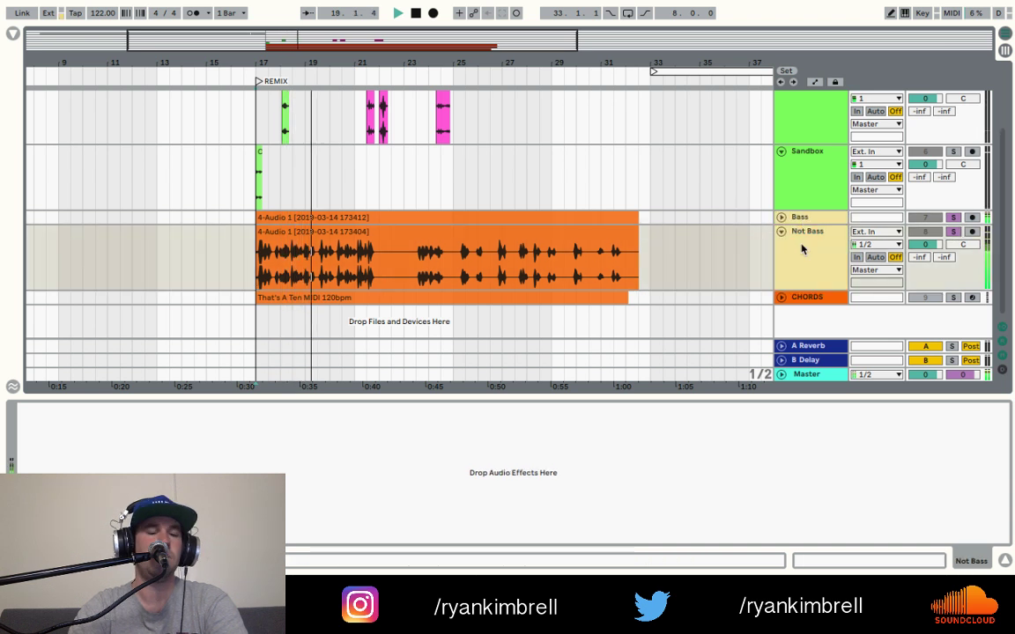
key("ctrl+g")
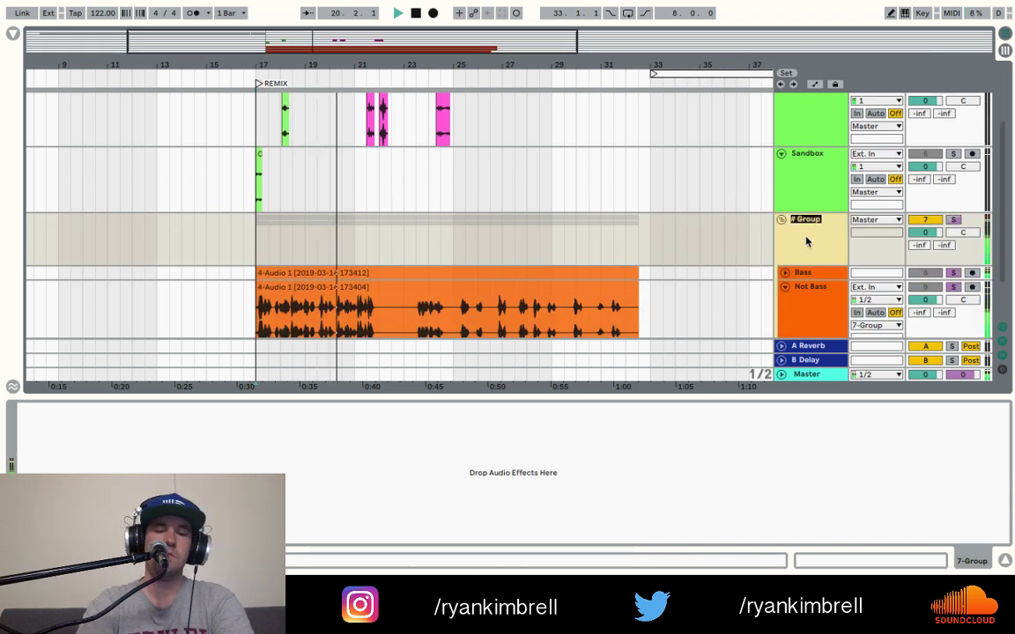
type("Vocoder Audio")
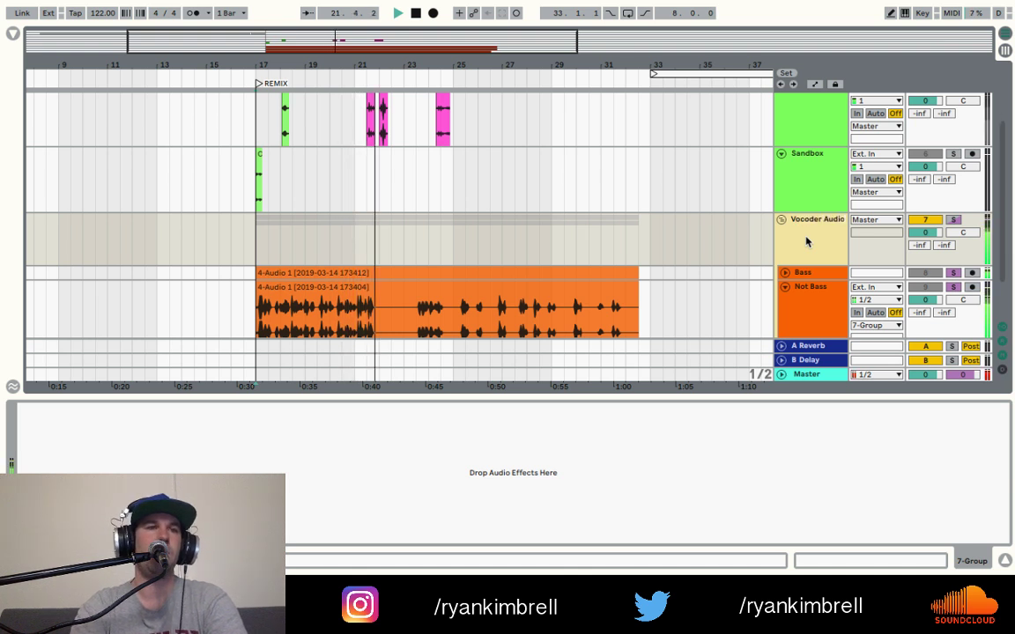
key("Return")
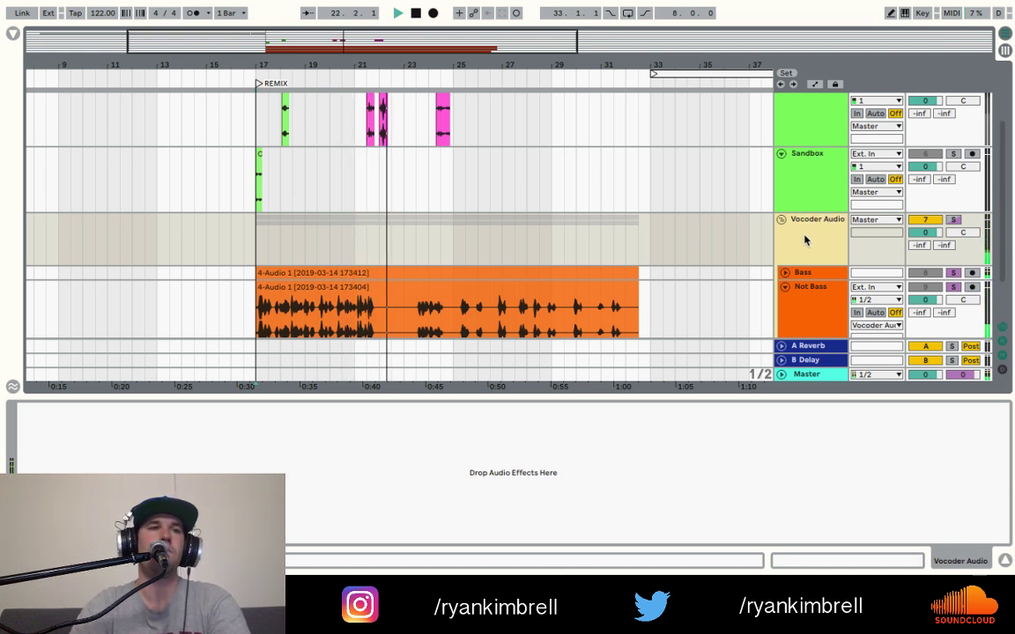
- Colour the Vocoder Audio group orange to match its tracks, leaving the group unfolded
right_click(804, 243)
left_click(832, 416)
left_click(808, 224)
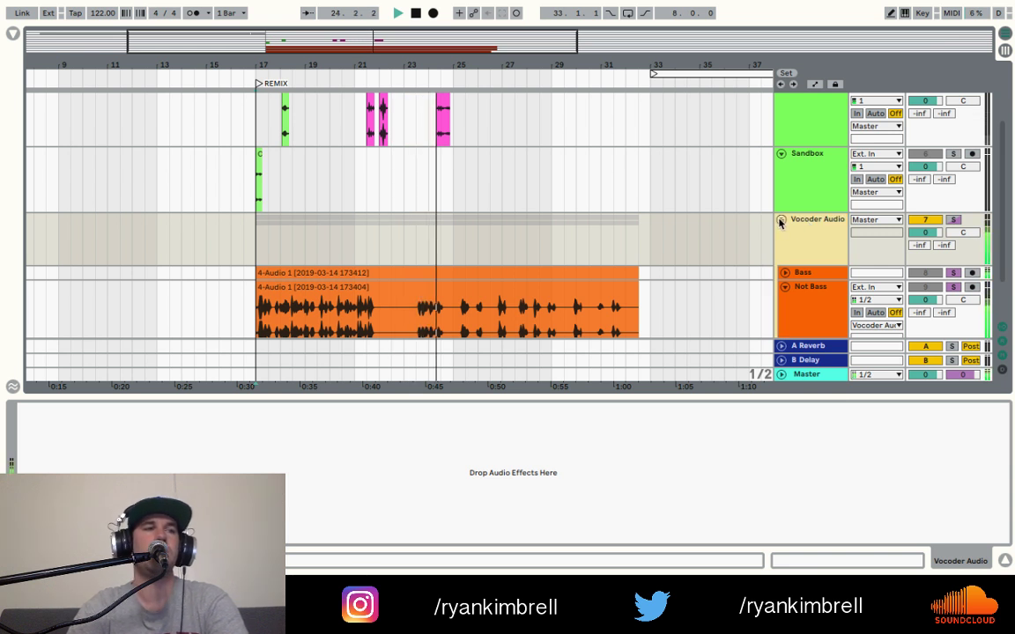
left_click(780, 222)
left_click(782, 221)
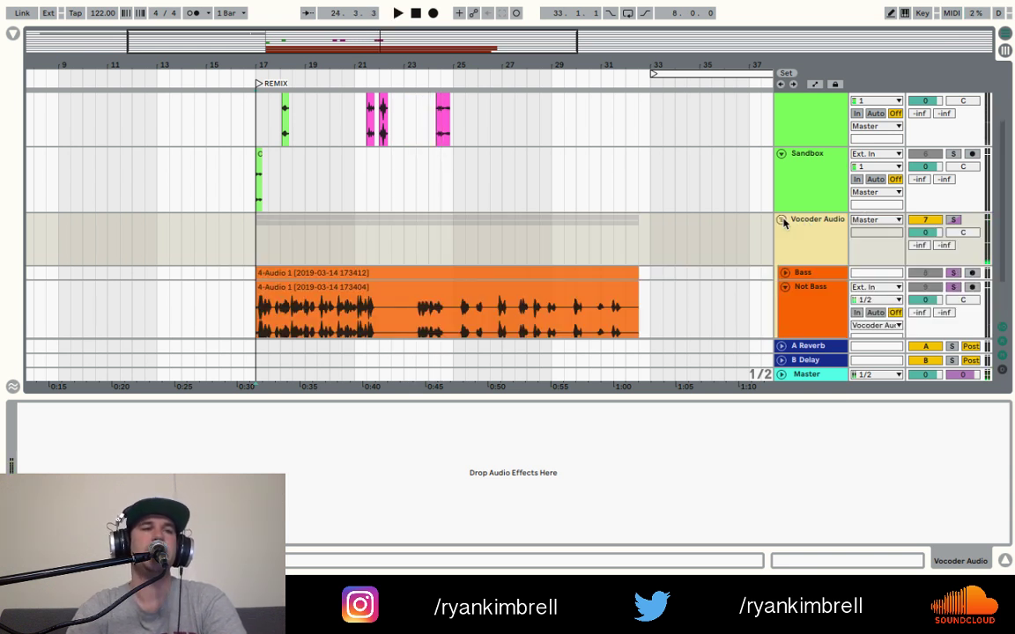
- Play the soloed Vocoder Audio group from bar 17
left_click(253, 193)
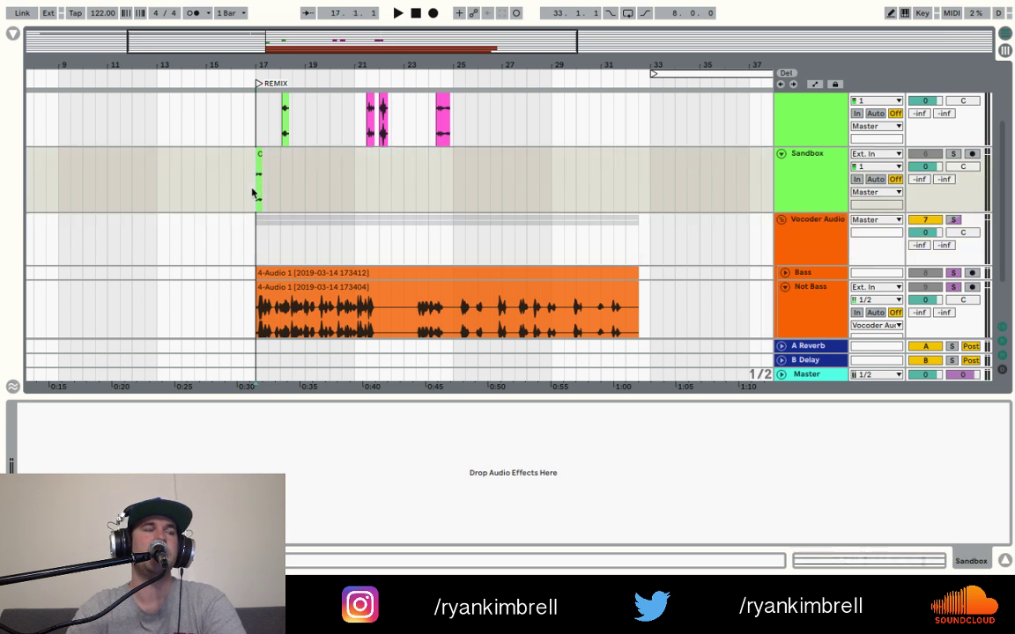
key("space")
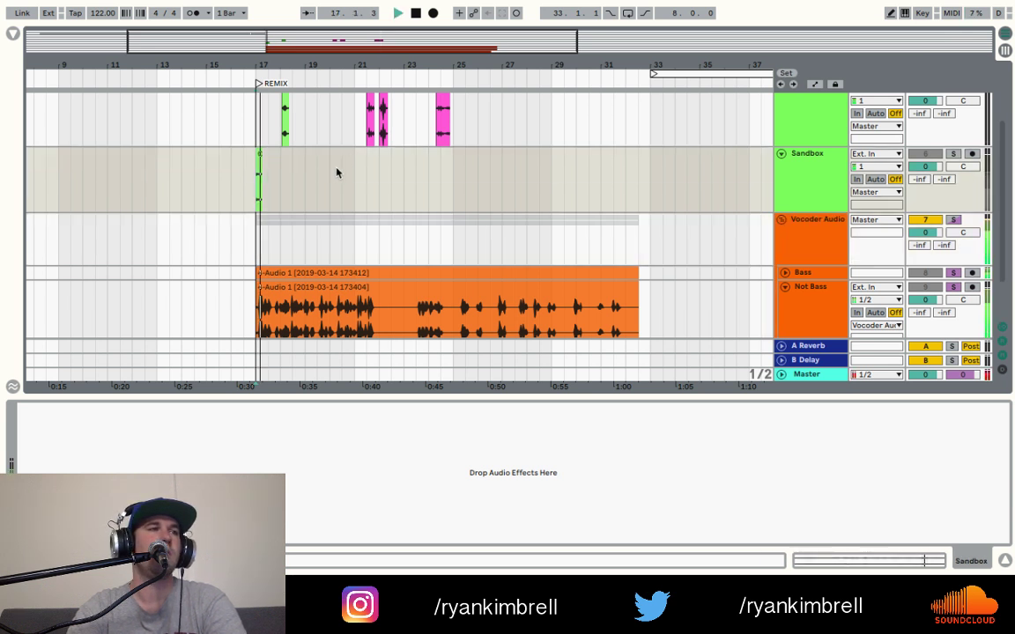
- Mute the Vocoder Audio group and take it out of solo, stopping the playback
left_click(926, 220)
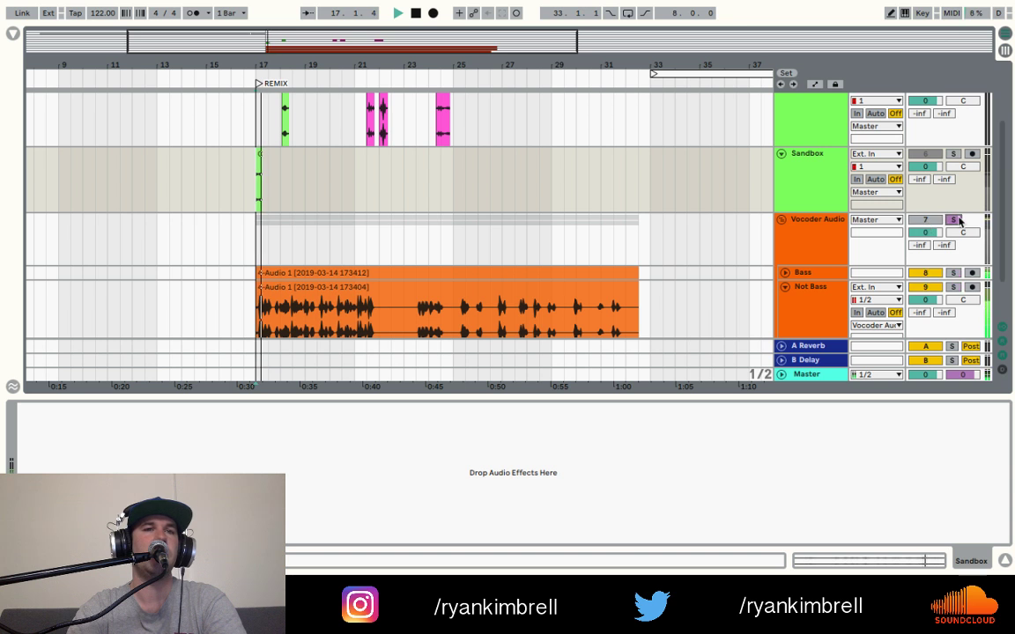
left_click(957, 221)
key("space")
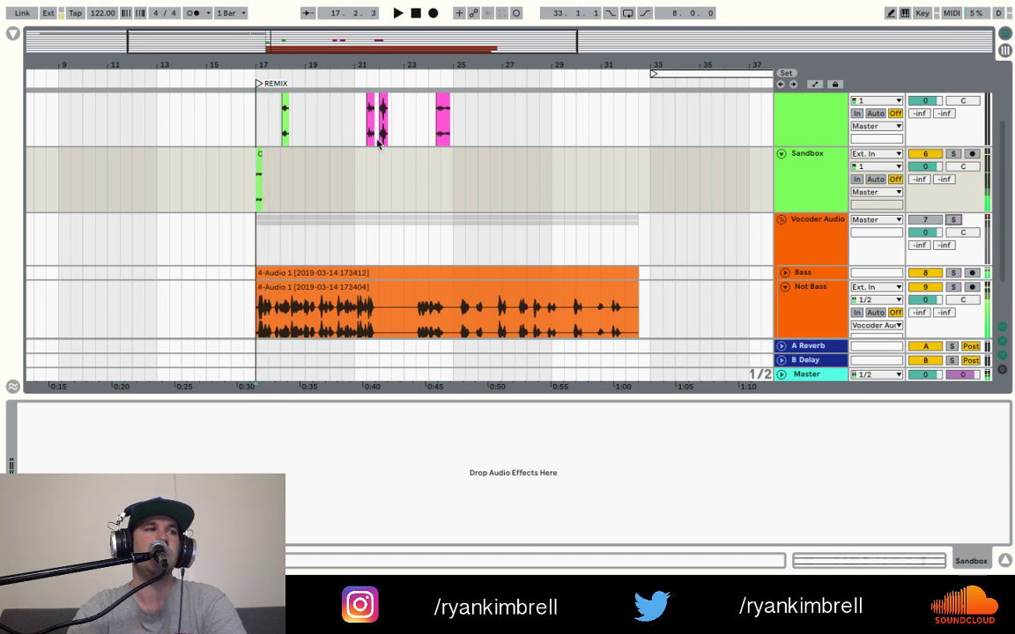
- Rename the short audio clip at bar 17 on the lower Sandbox track as "That's A Ten!"
left_click(259, 156)
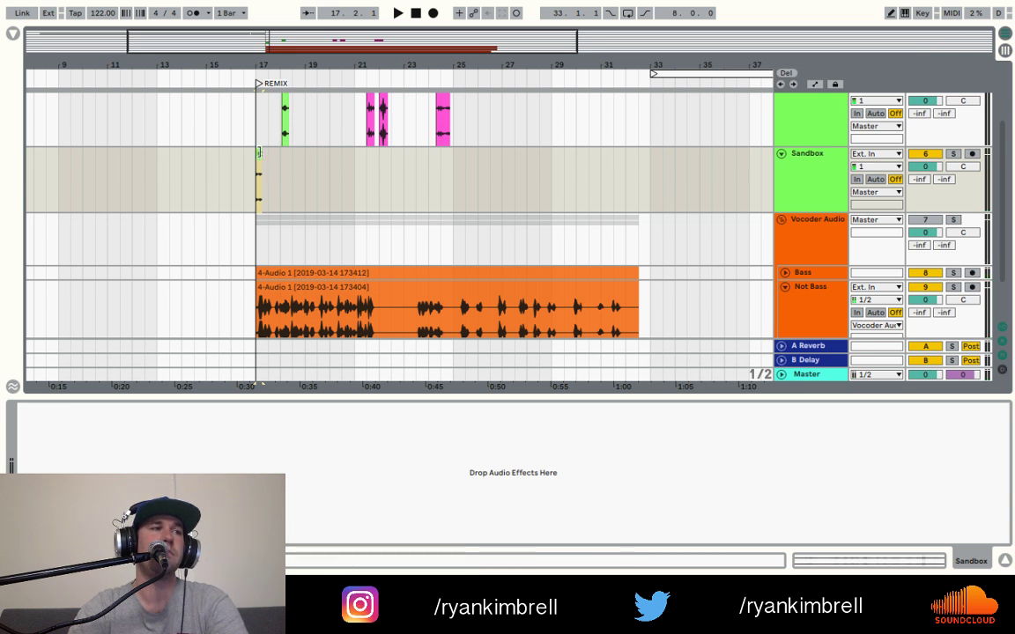
key("z")
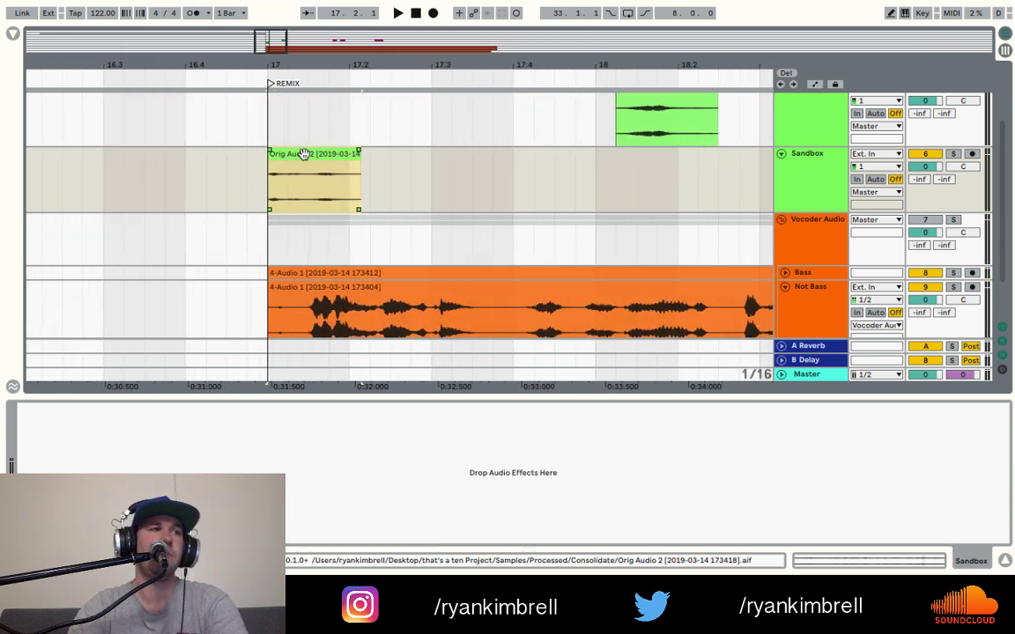
key("super+r")
type("That")
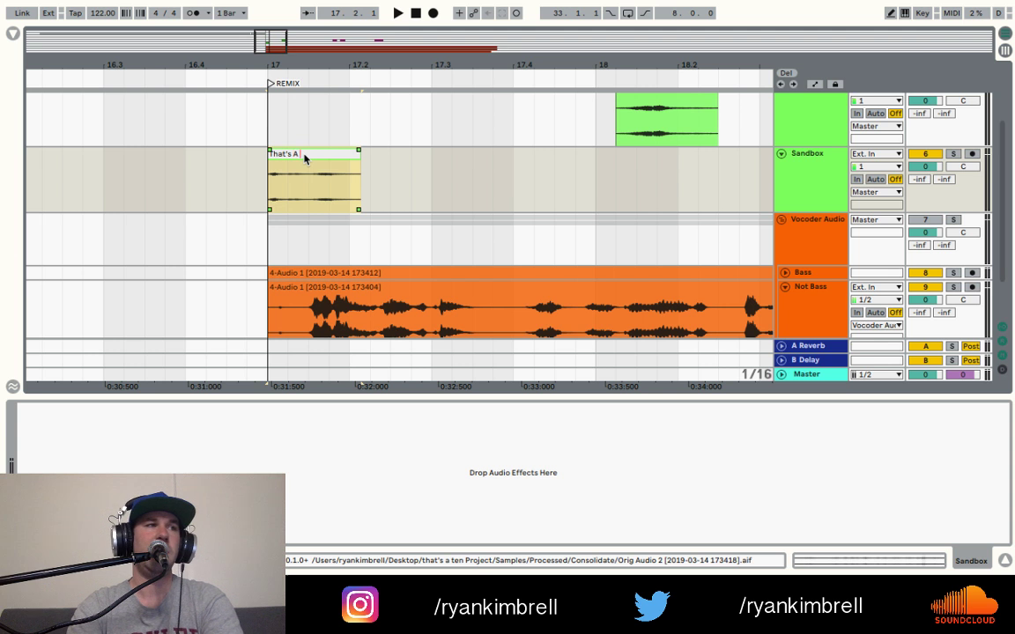
key("Return")
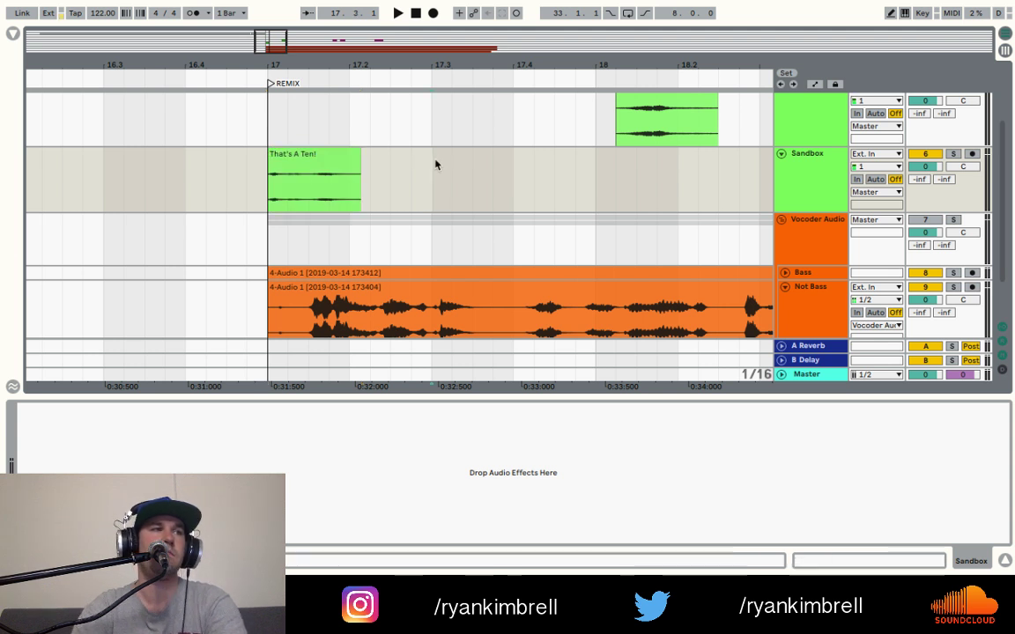
- Play back the "That's A Ten!" clip from just before bar 17
left_click(247, 185)
key("space")
key("space")
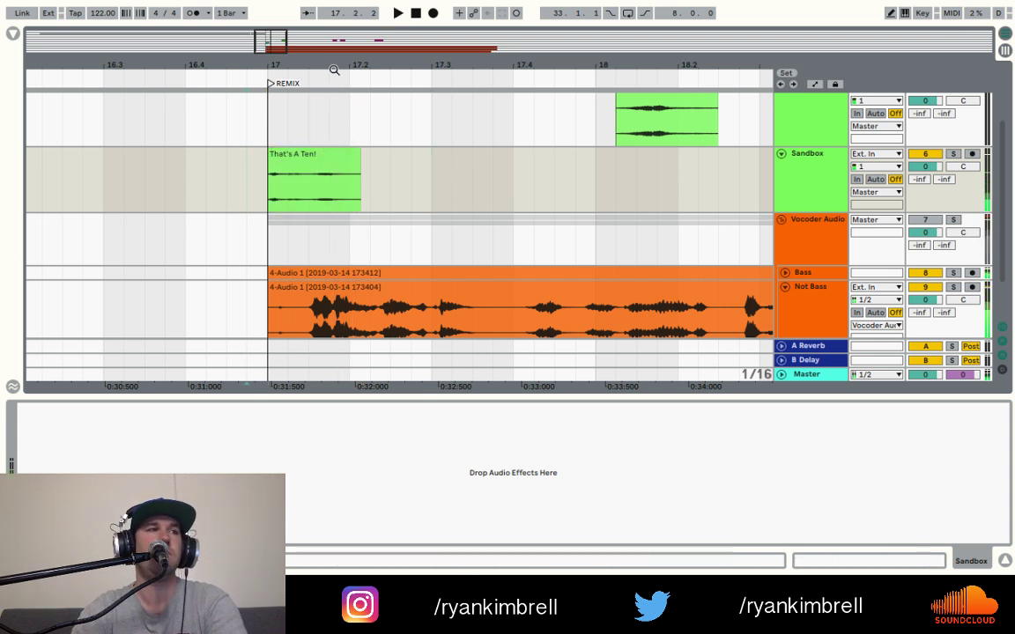
- Paste a copy of the "That's A Ten!" clip at bar 21 on the same Sandbox track
key("x")
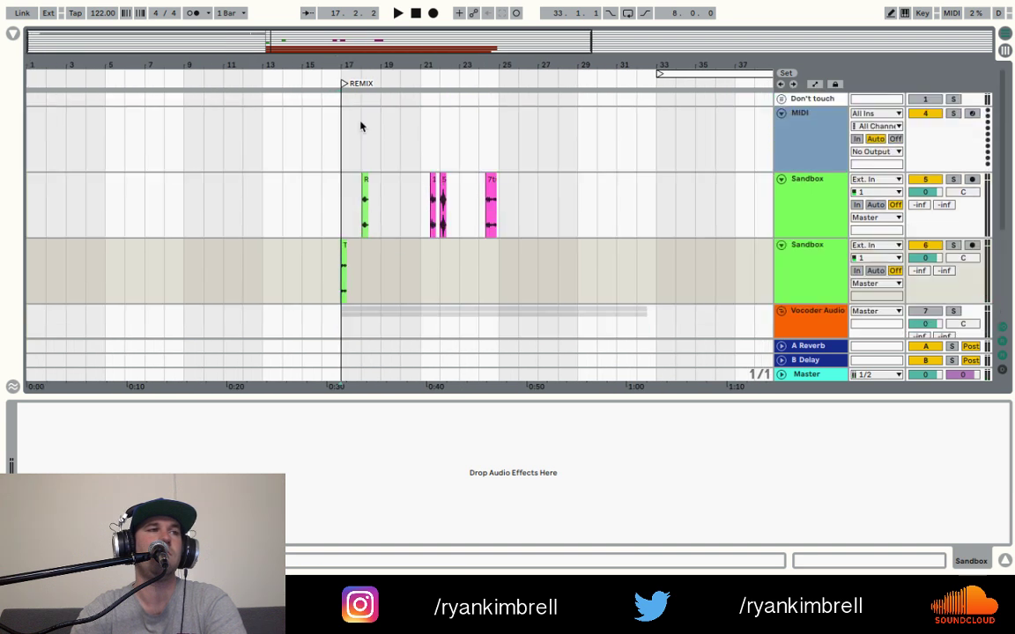
left_click(343, 247)
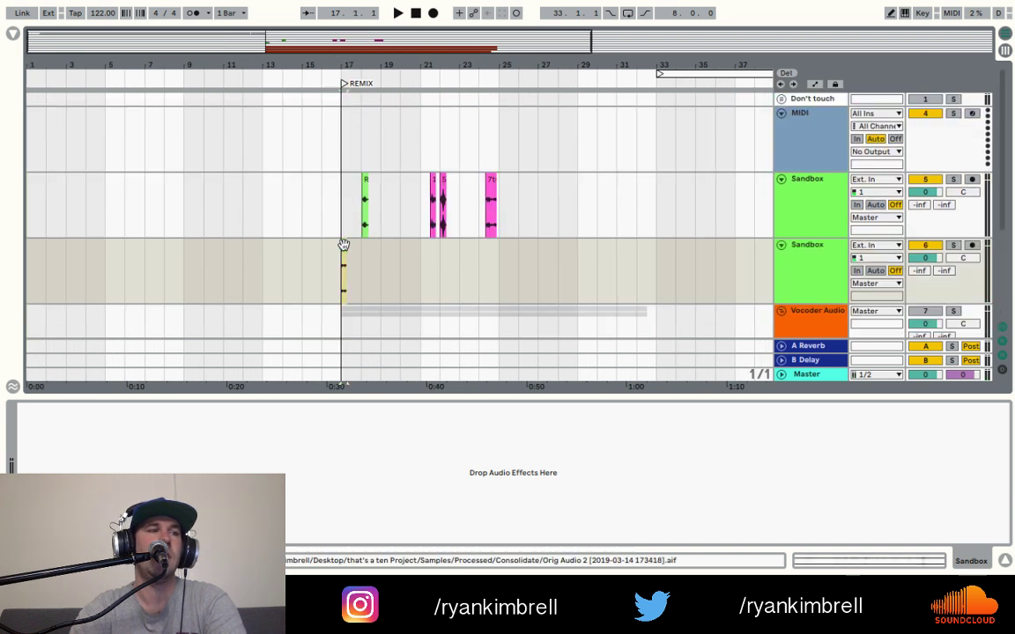
left_click(422, 264)
key("ctrl+v")
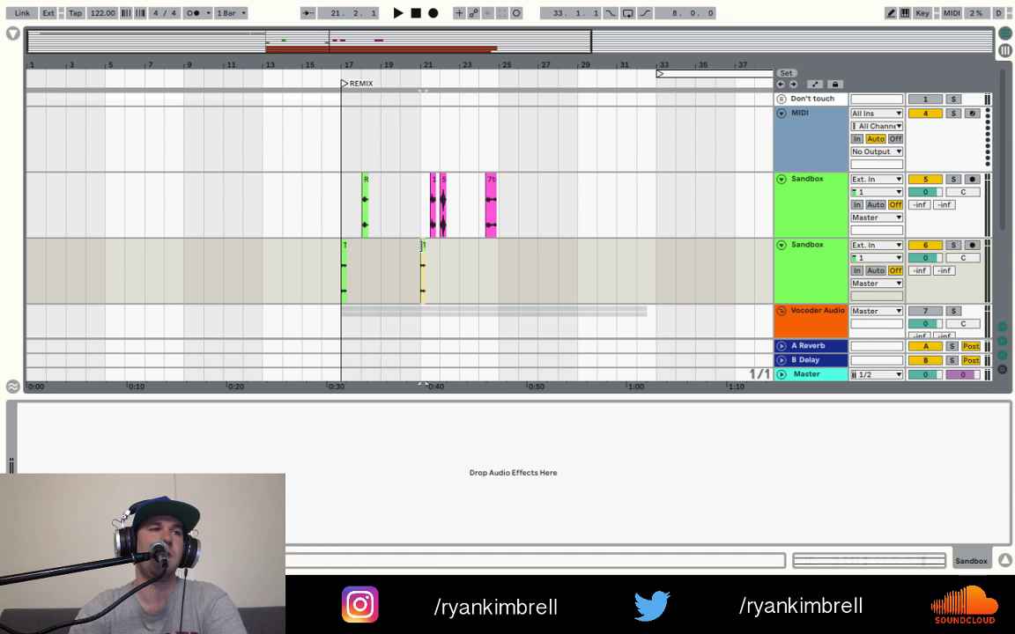
left_click_drag(428, 65, 429, 114)
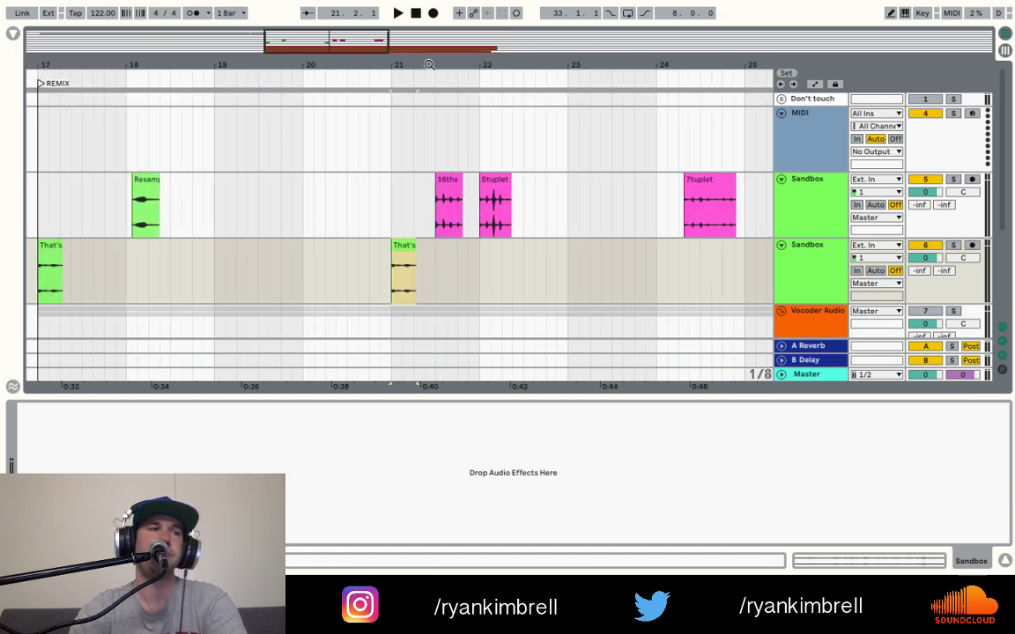
- Open the bar 21 copy's sample settings and raise its gain while auditioning it
double_click(403, 246)
key("space")
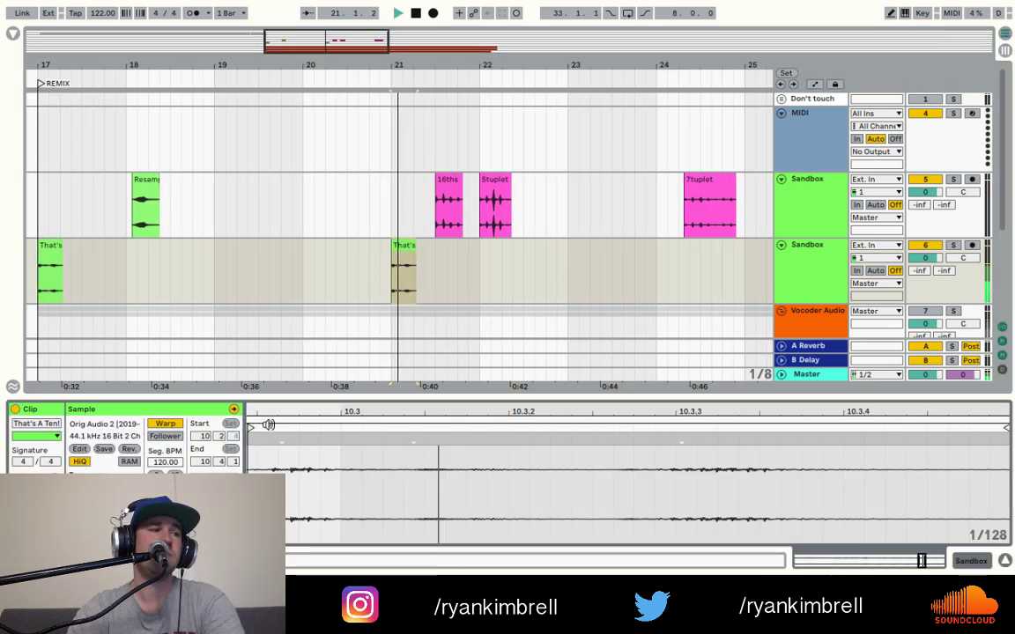
key("space")
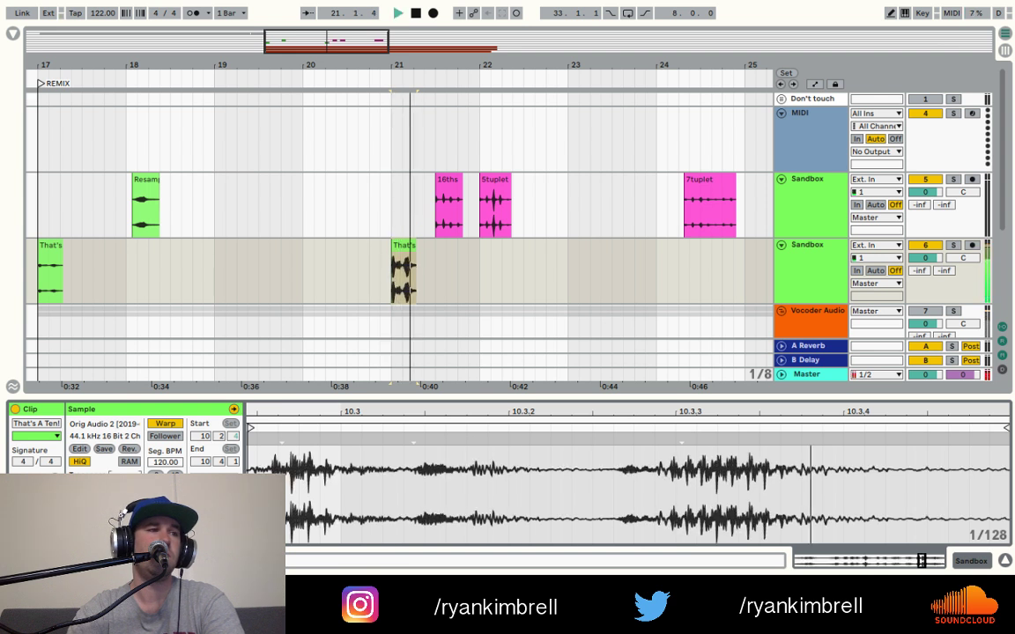
key("space")
key("space")
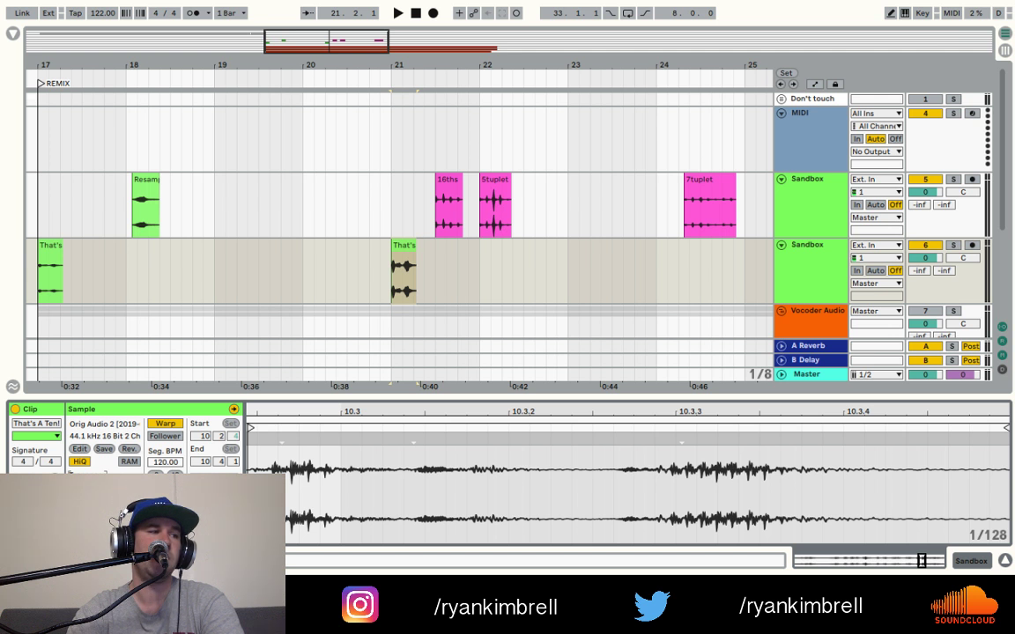
- Audition the "That's A Ten!" copy at bar 21 repeatedly from its start
key("space")
key("space")
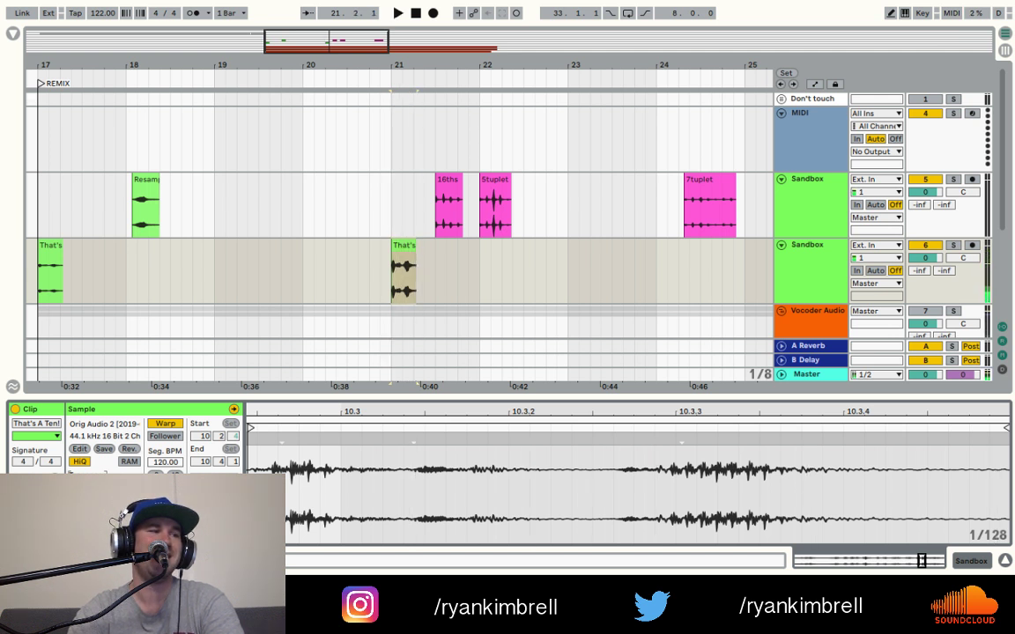
key("space")
key("space")
mouse_move(652, 573)
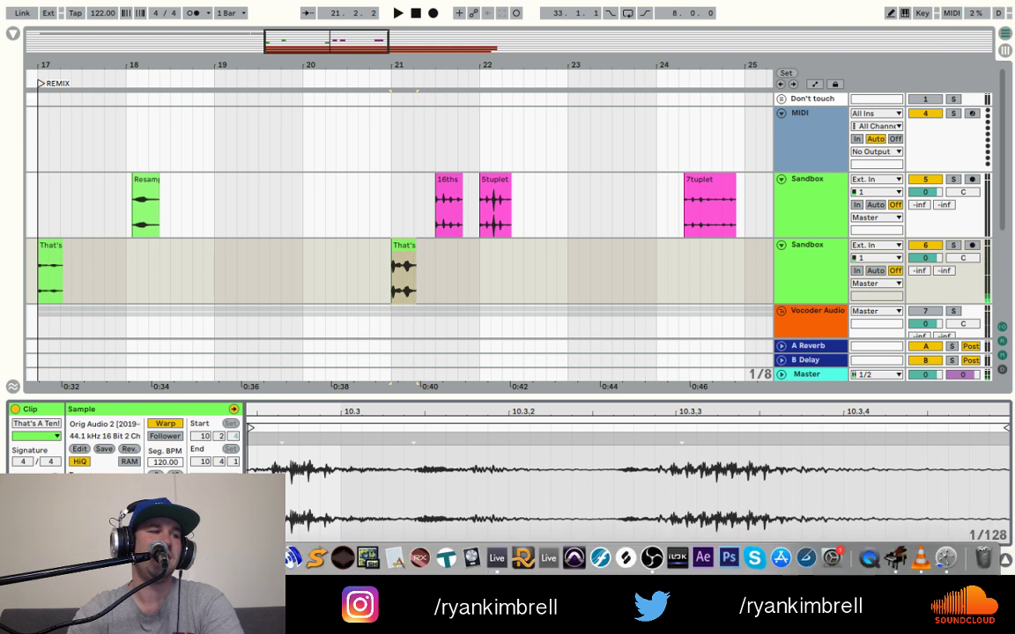
key("space")
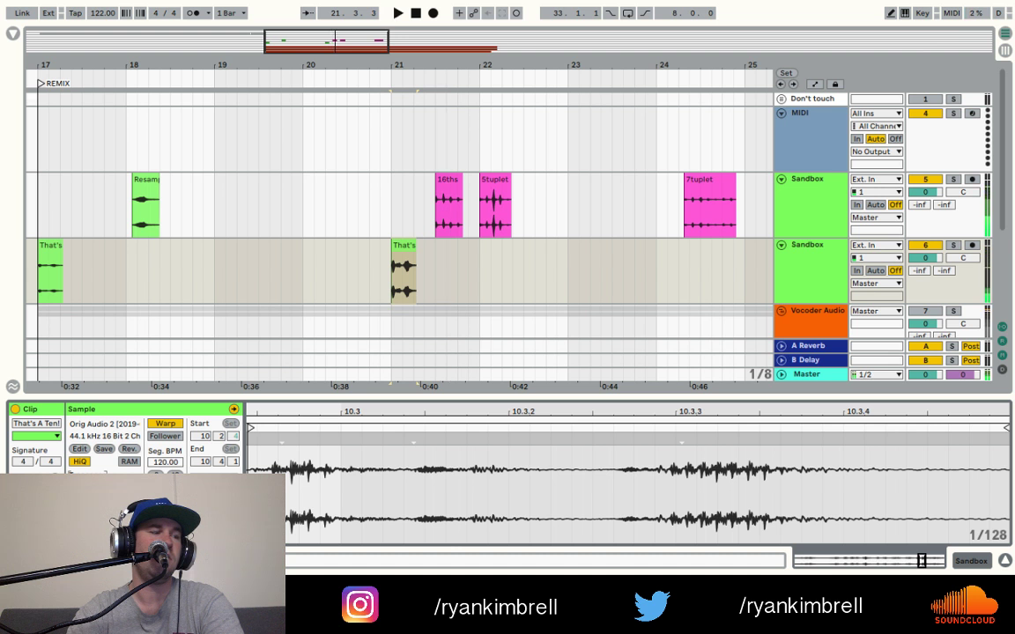
key("space")
key("space")
key("space")
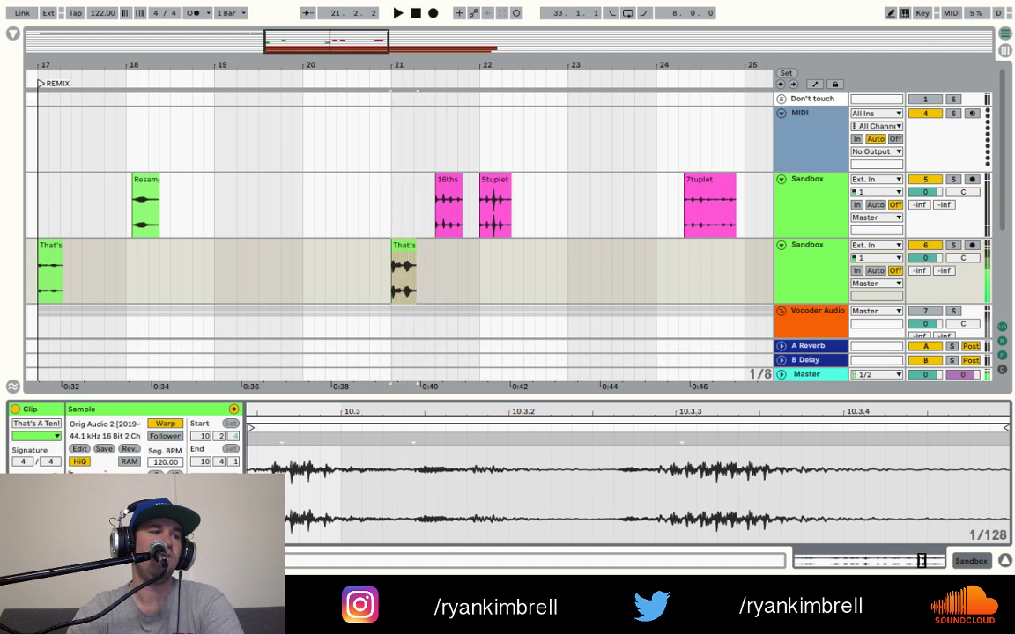
key("space")
key("space")
key("space")
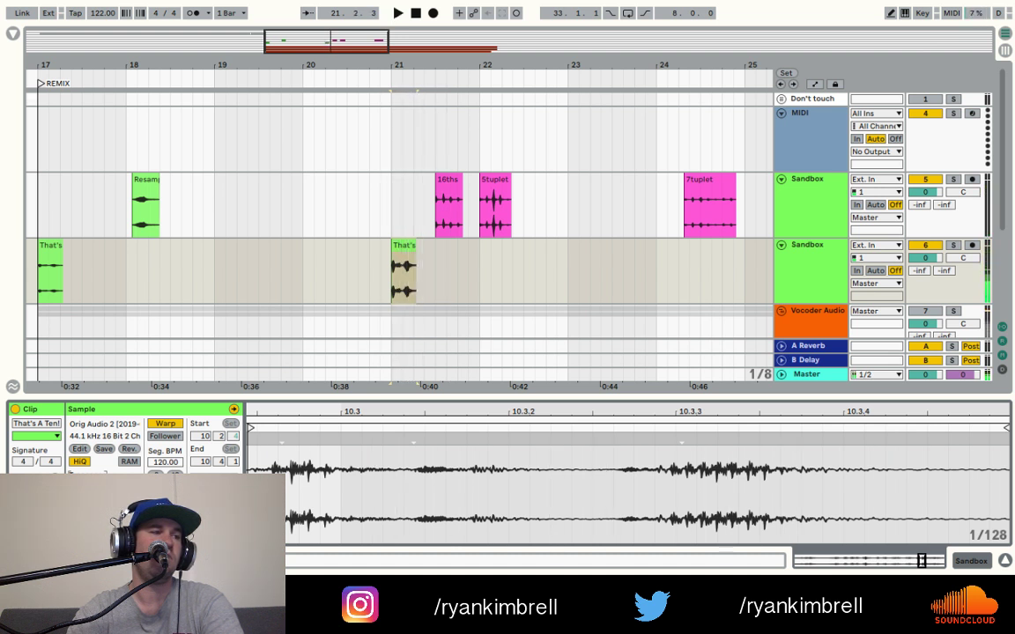
key("space")
key("space")
key("space")
key("space")
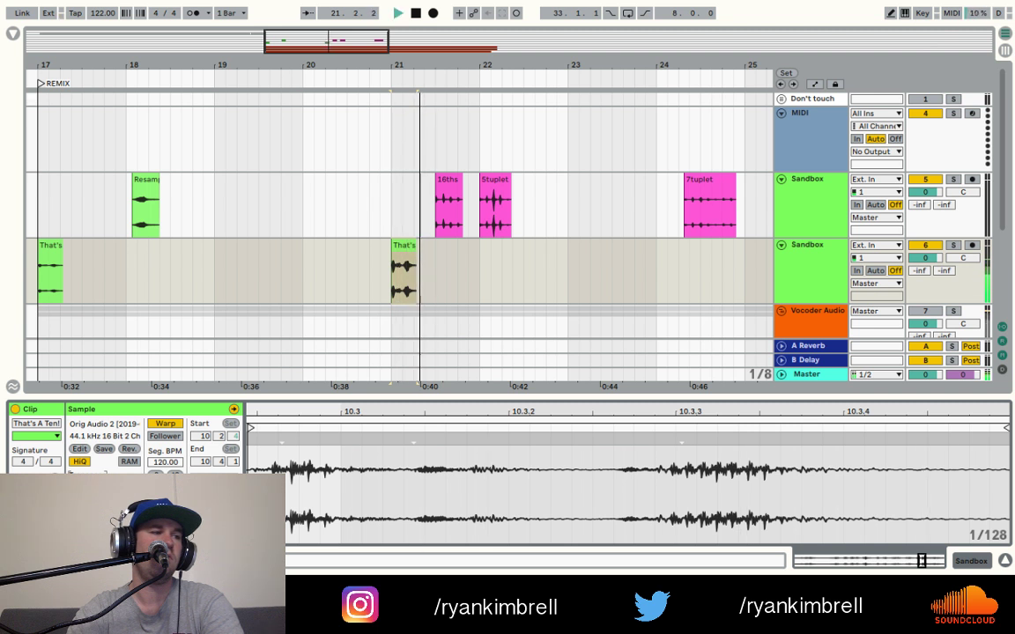
key("space")
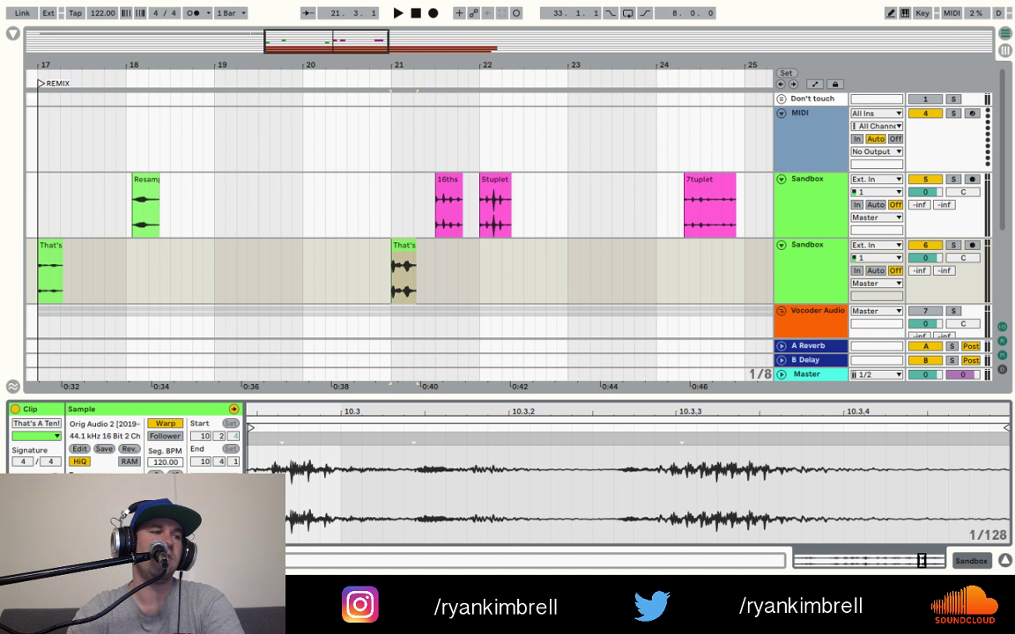
key("space")
key("space")
key("space")
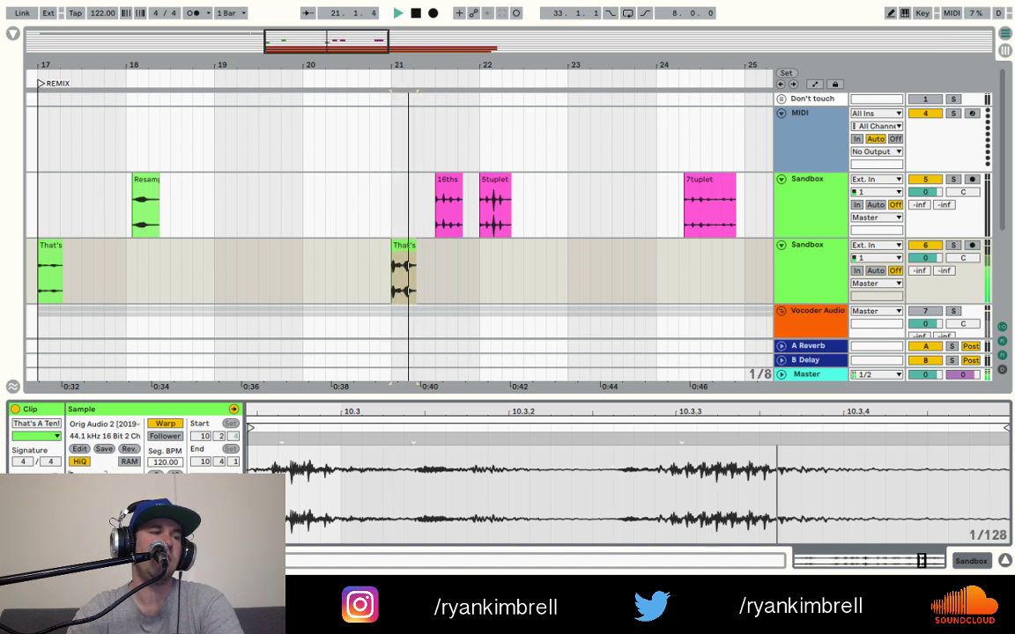
key("space")
key("space")
key("space")
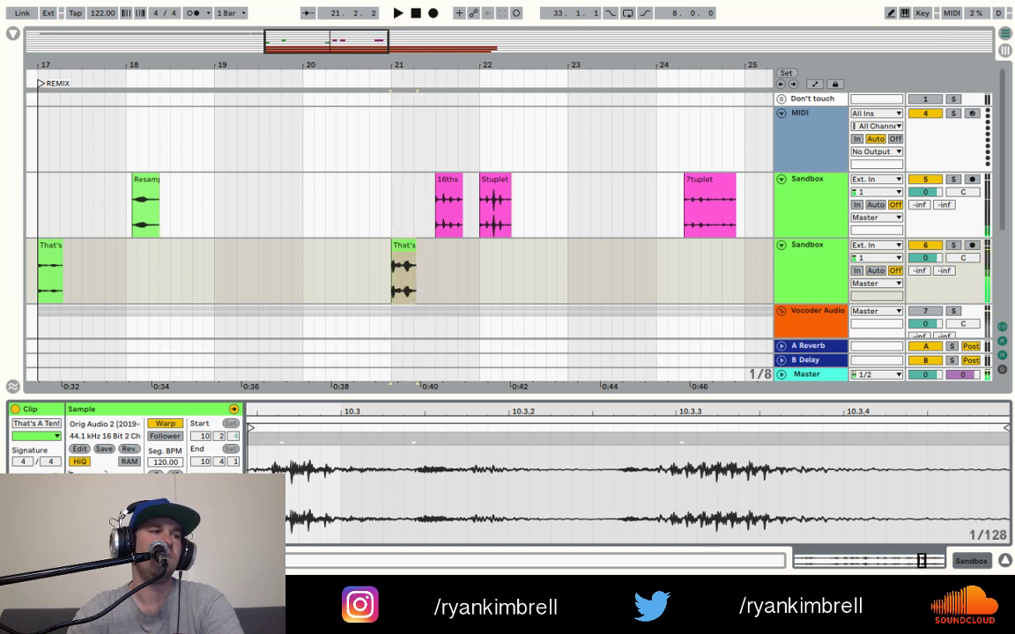
key("space")
key("space")
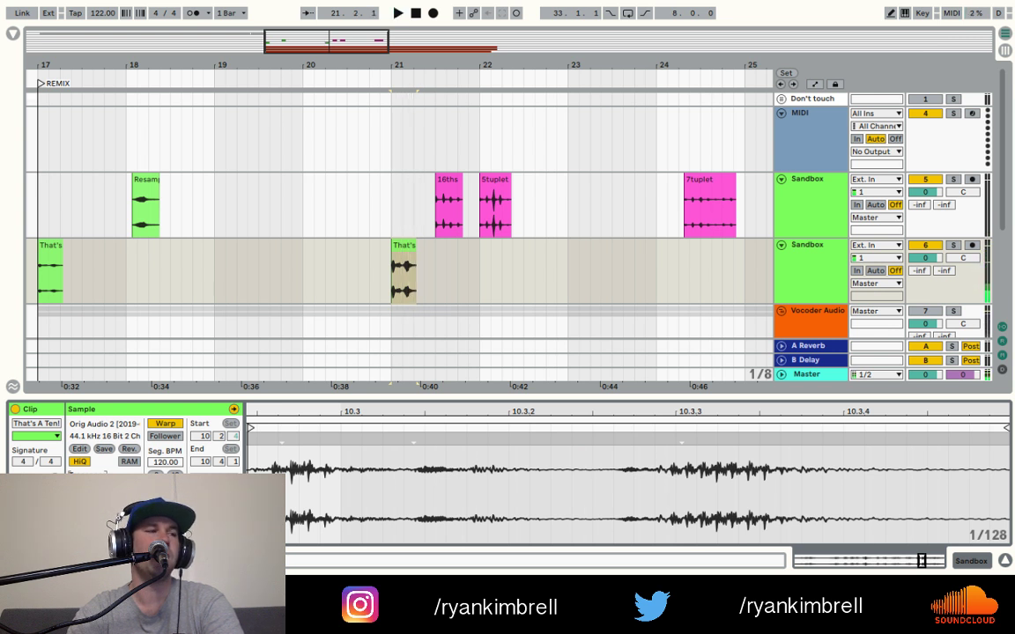
key("space")
key("space")
key("space")
key("space")
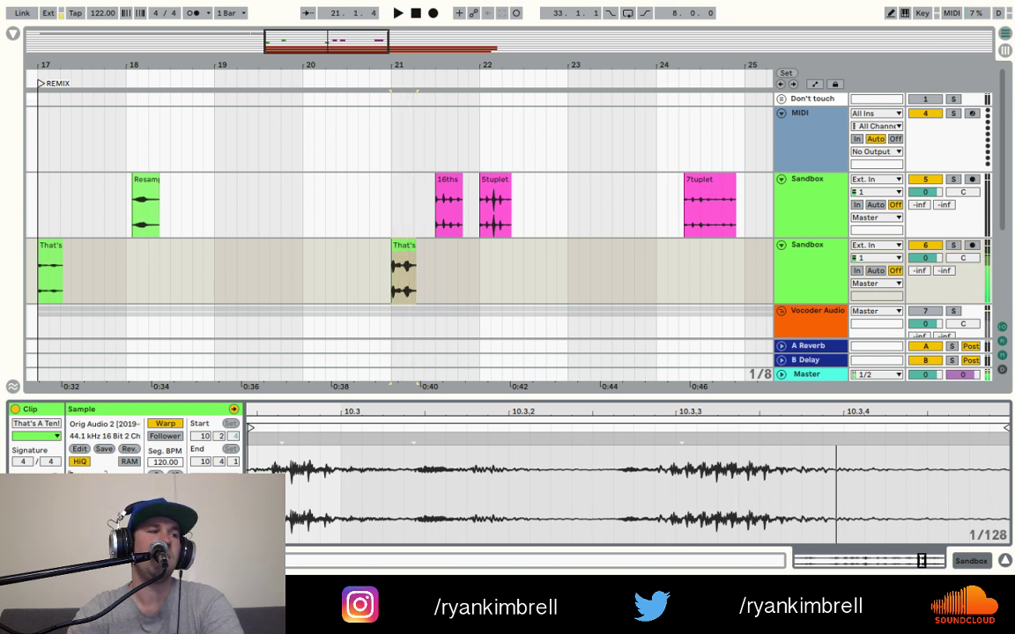
key("space")
key("space")
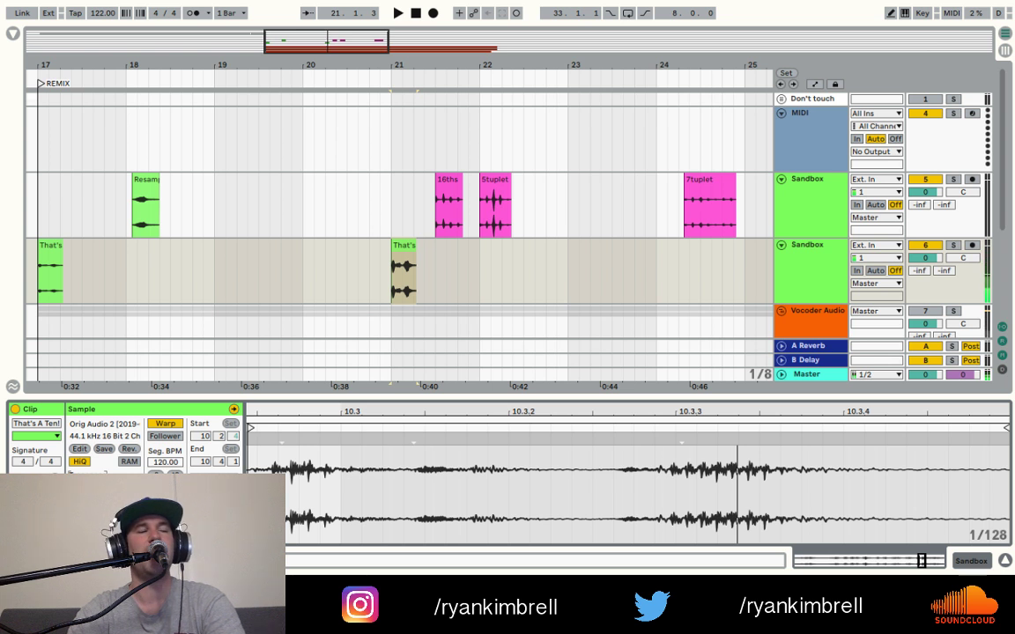
key("space")
key("space")
key("space")
key("space")
key("space")
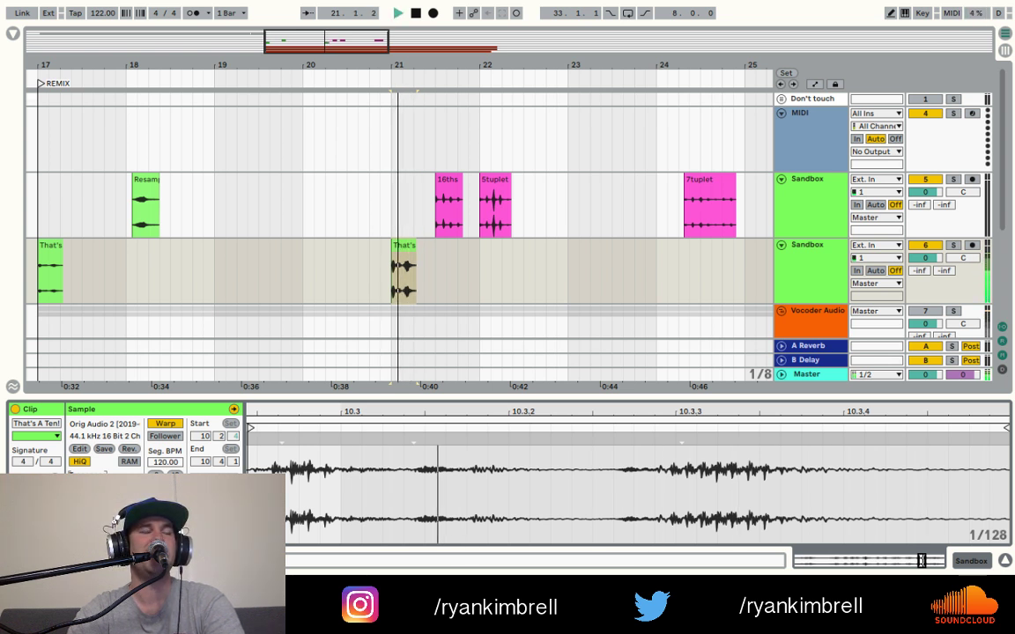
key("space")
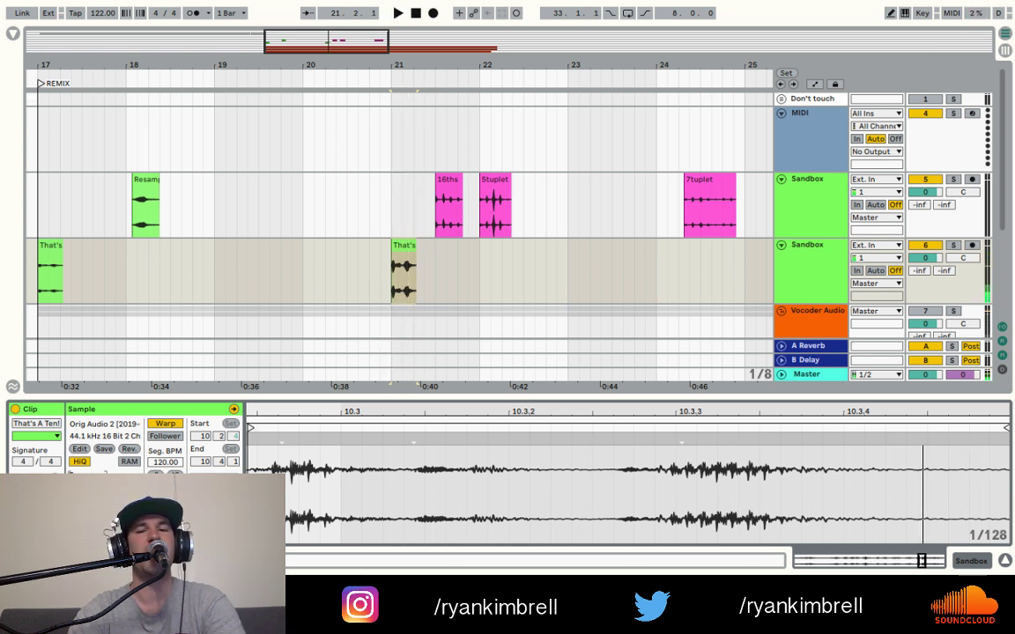
key("space")
key("space")
key("space")
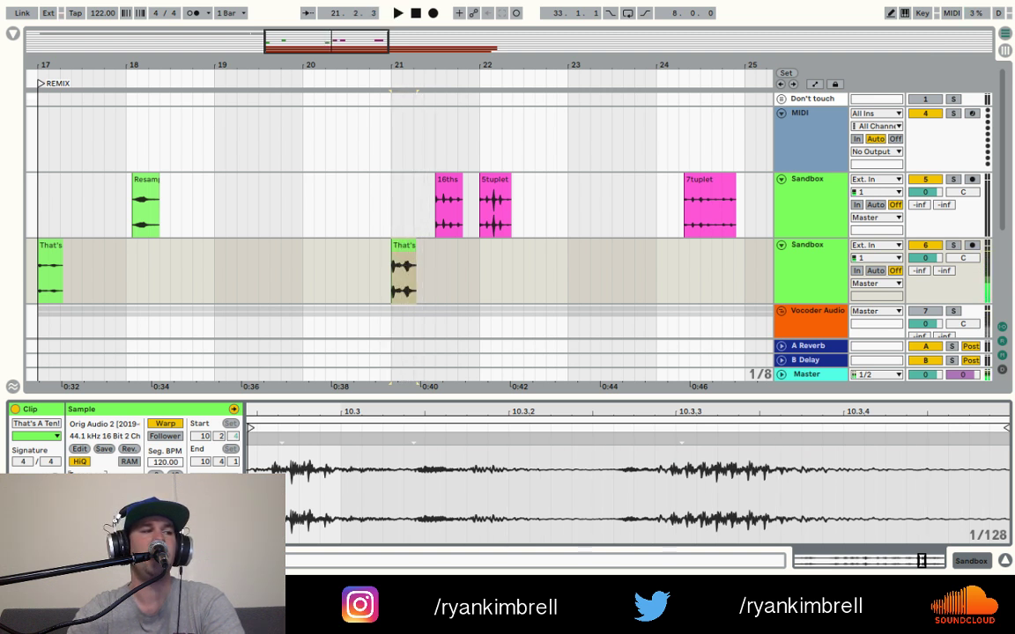
key("space")
key("space")
key("space")
key("space")
key("space")
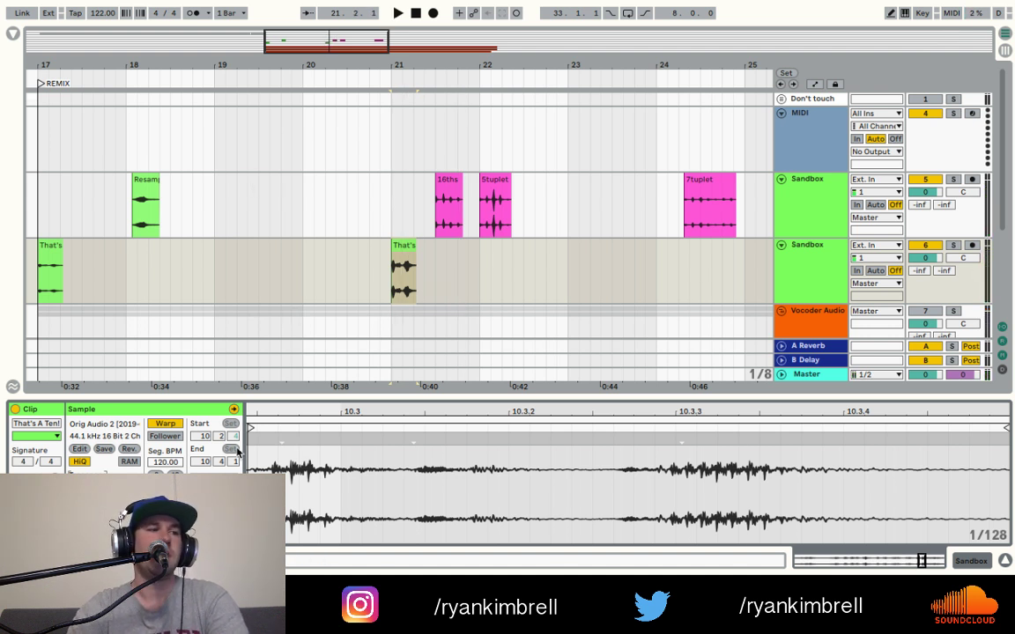
- Show the envelope settings of the bar 21 clip and check the available clip envelope parameters
left_click(174, 474)
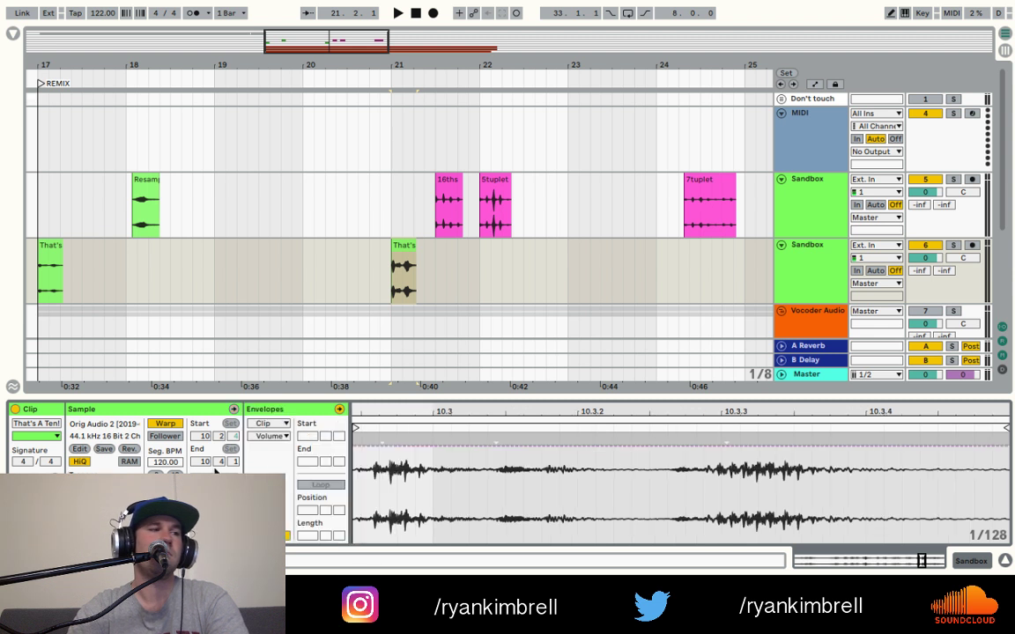
left_click(271, 437)
left_click(271, 439)
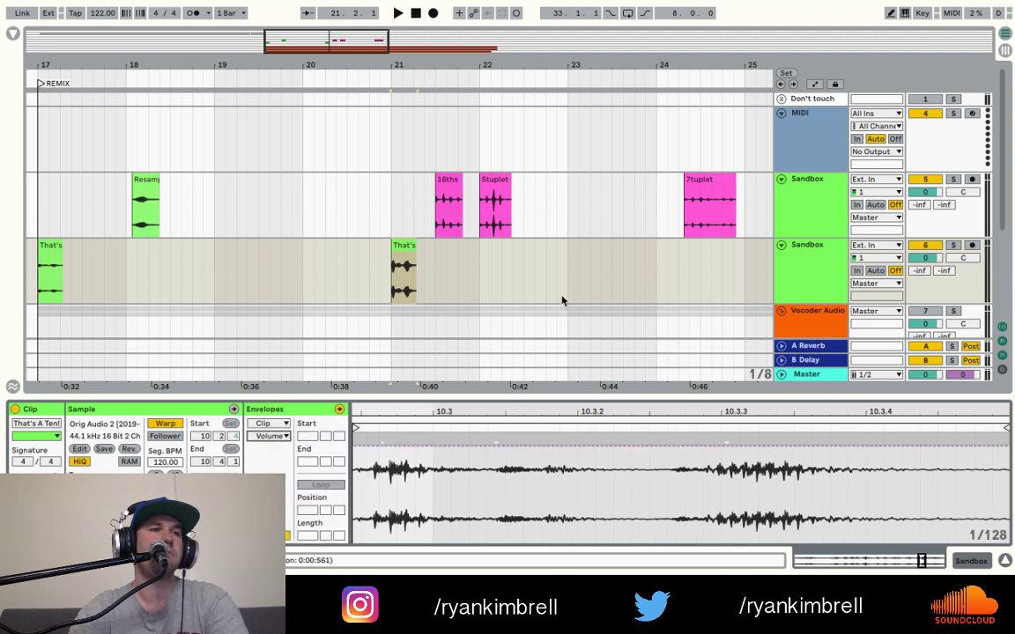
- Display the arrangement's automation and check which devices can be automated on the lower Sandbox track
left_click(821, 268)
right_click(822, 267)
key("Escape")
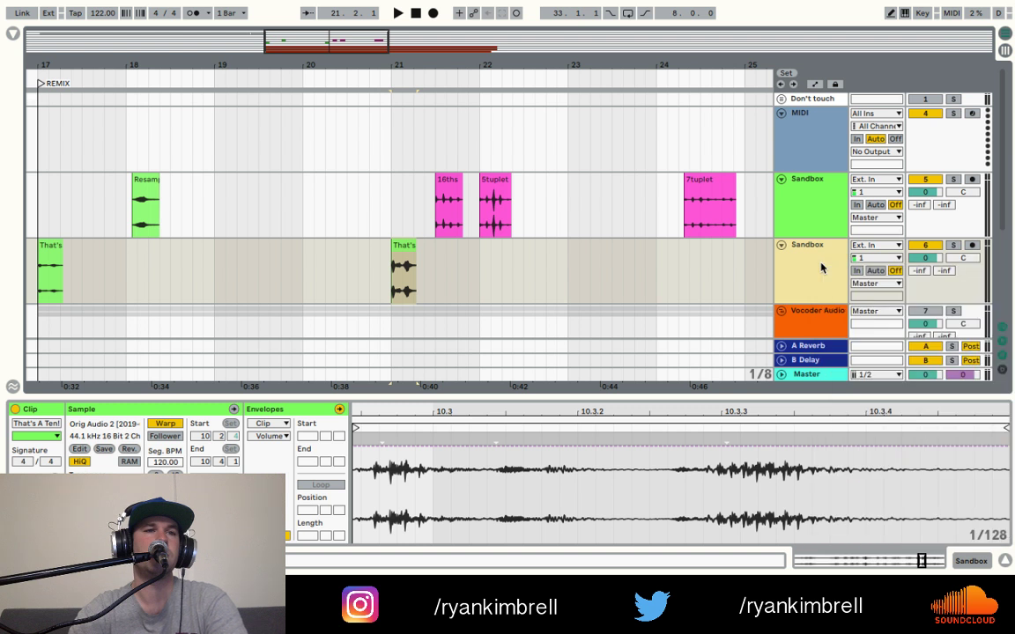
key("a")
left_click(823, 258)
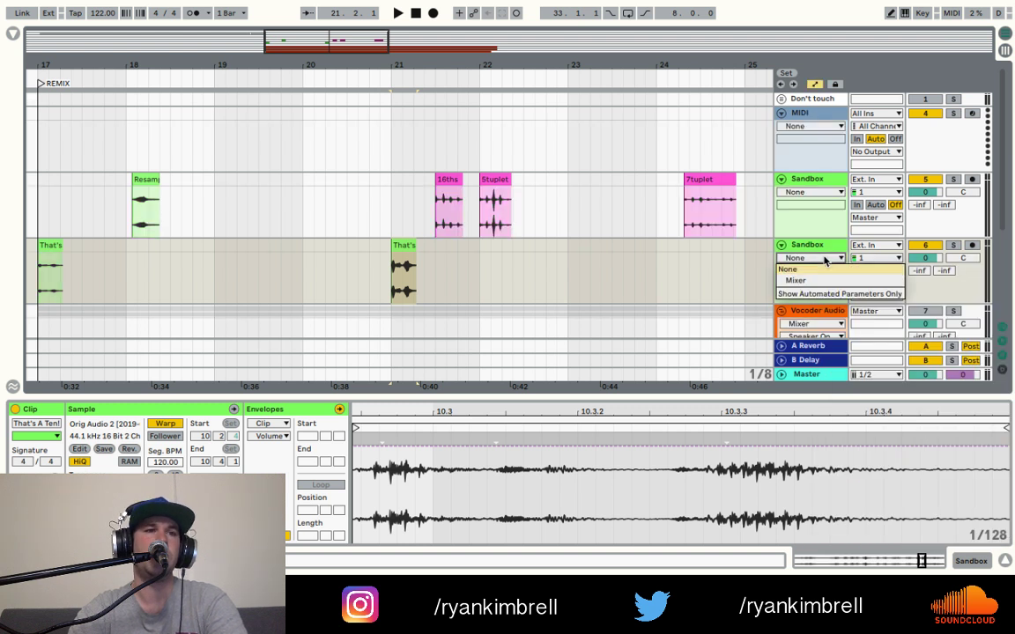
left_click(824, 258)
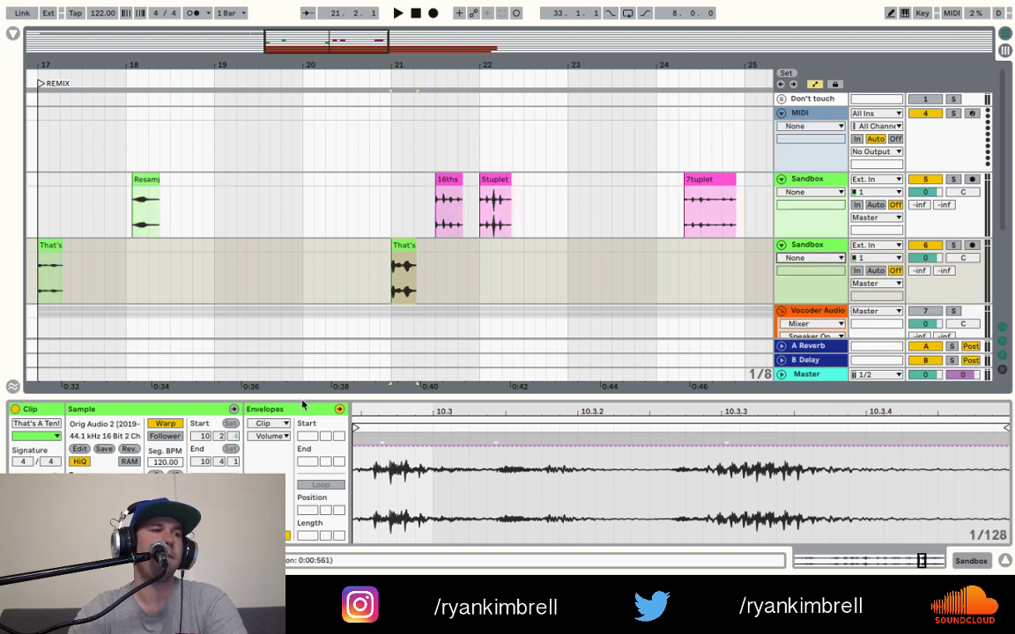
- Display the bar 21 clip's transposition envelope and audition the clip
left_click(272, 436)
left_click(274, 459)
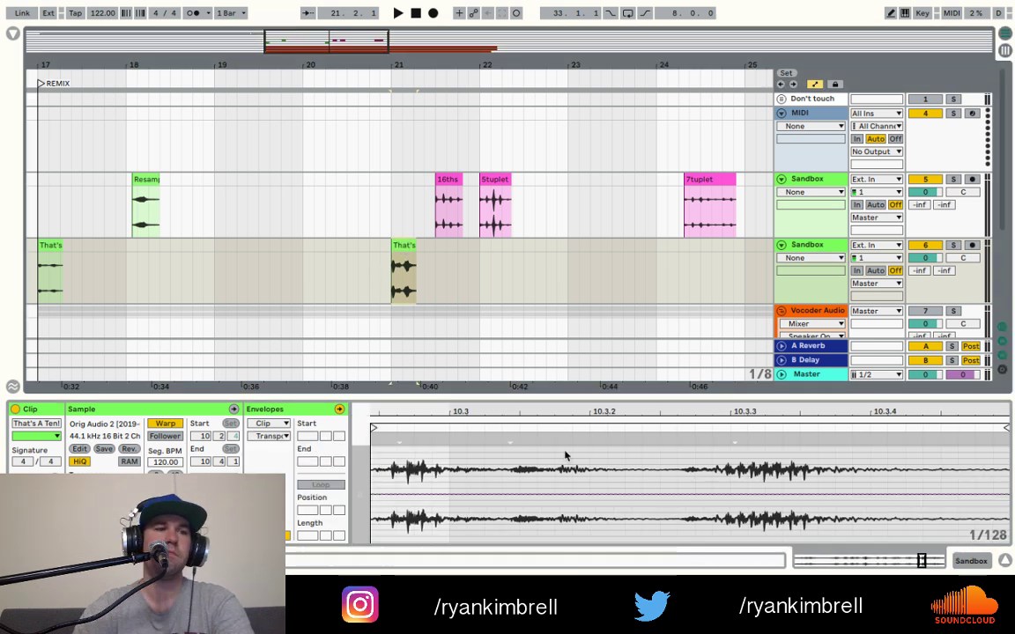
key("space")
key("space")
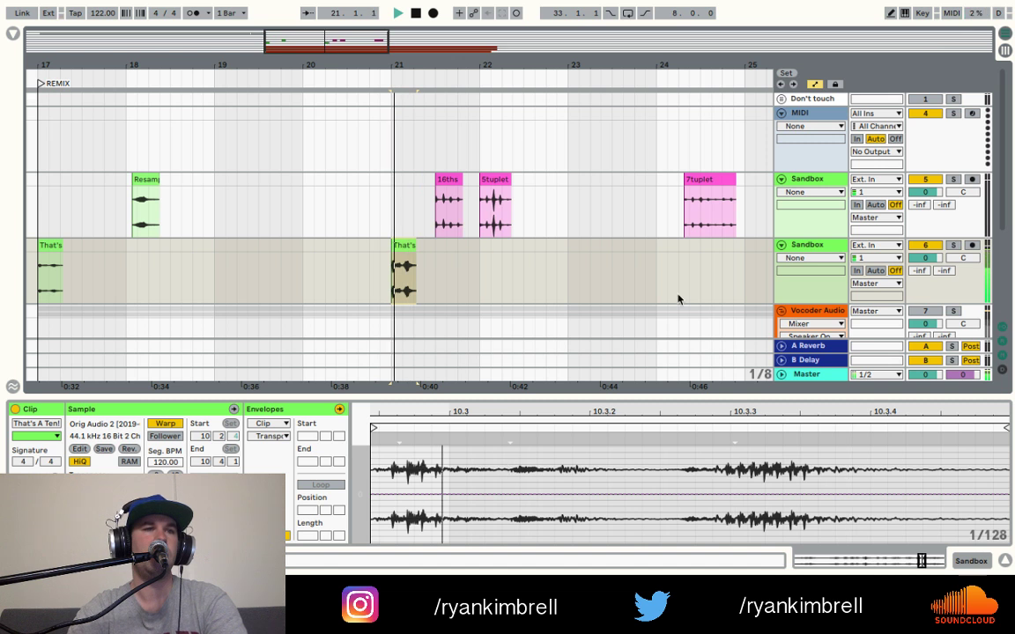
- Hide the arrangement's automation and consolidate the bar 21 "That's A Ten!" copy into its own sample
left_click(366, 472)
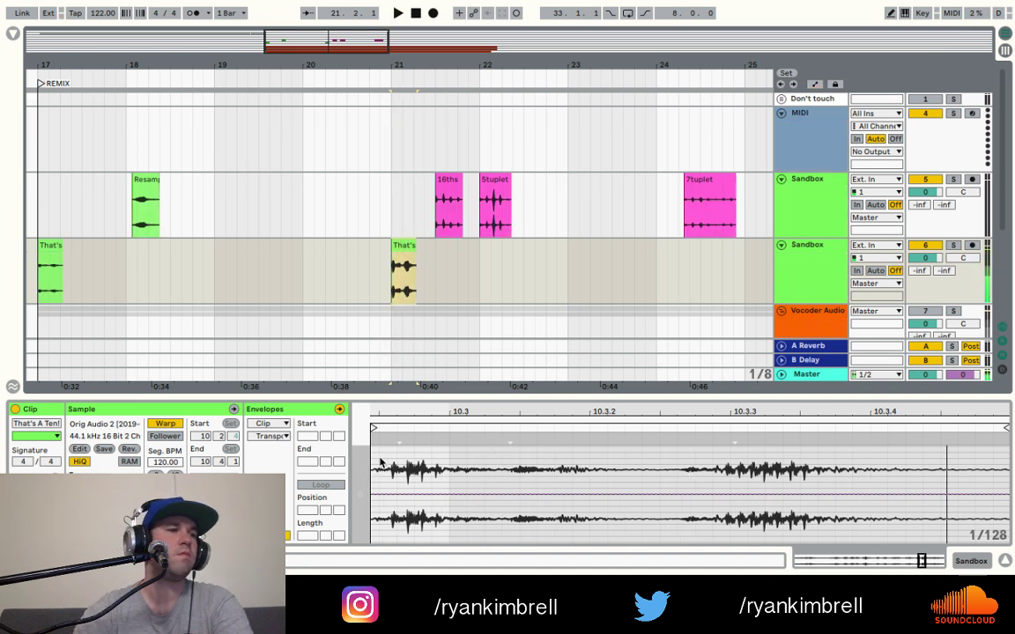
left_click(378, 463)
left_click_drag(488, 415, 416, 315)
left_click(404, 247)
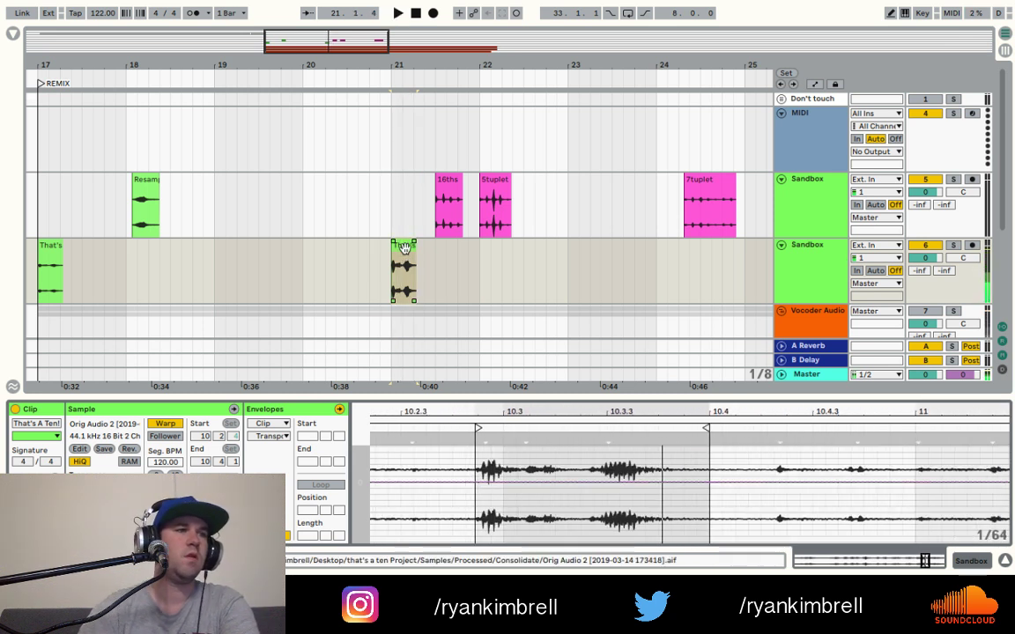
key("ctrl+j")
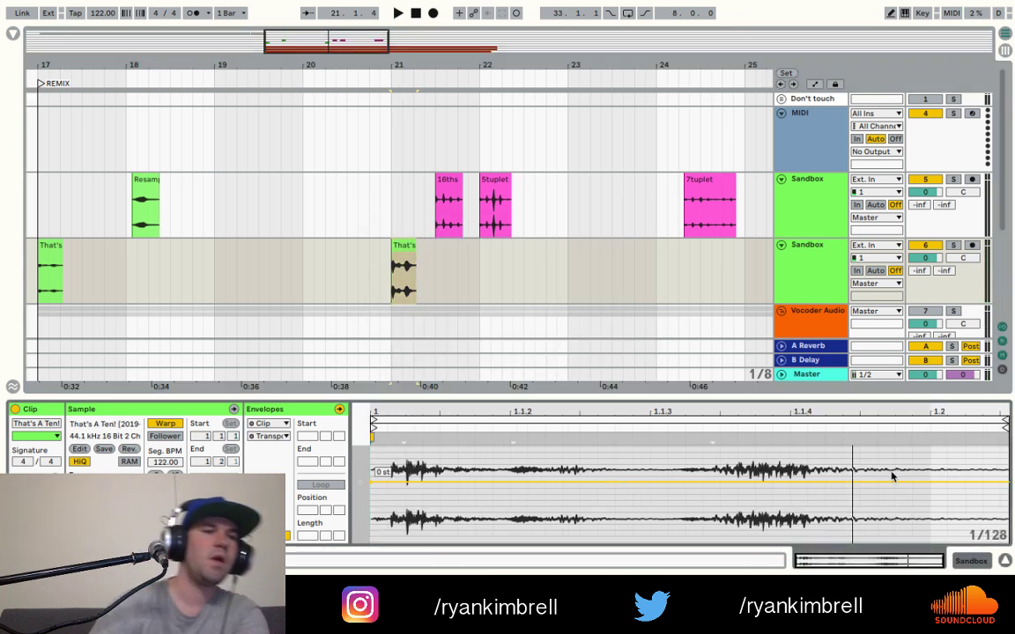
- Draw a curved downward pitch dive in the consolidated clip's transposition envelope, starting between 1.1.3 and 1.1.4 and falling to the clip's end
key("space")
key("space")
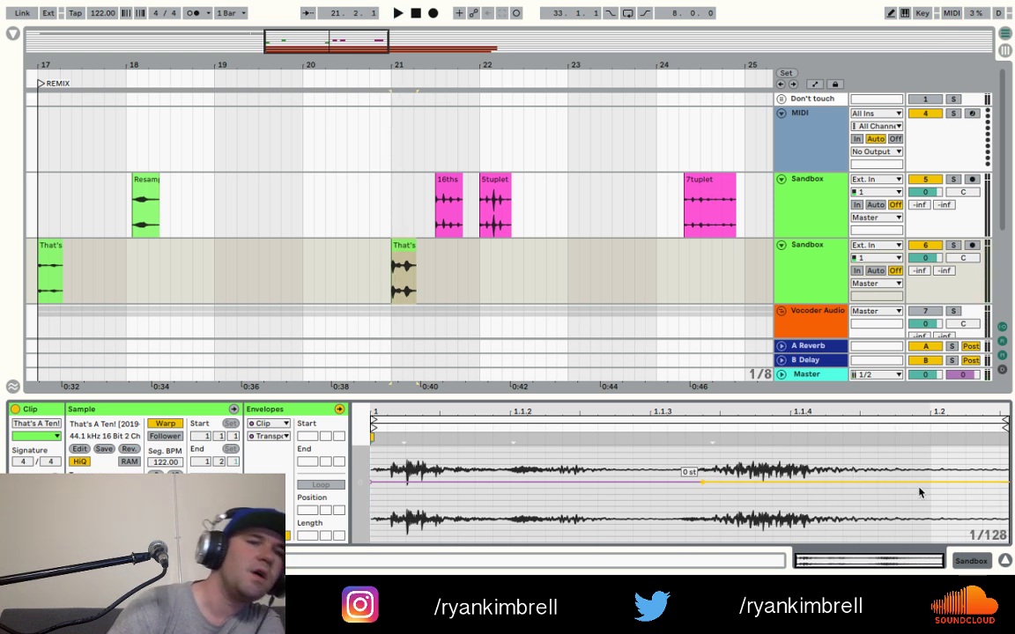
left_click_drag(807, 491, 807, 507)
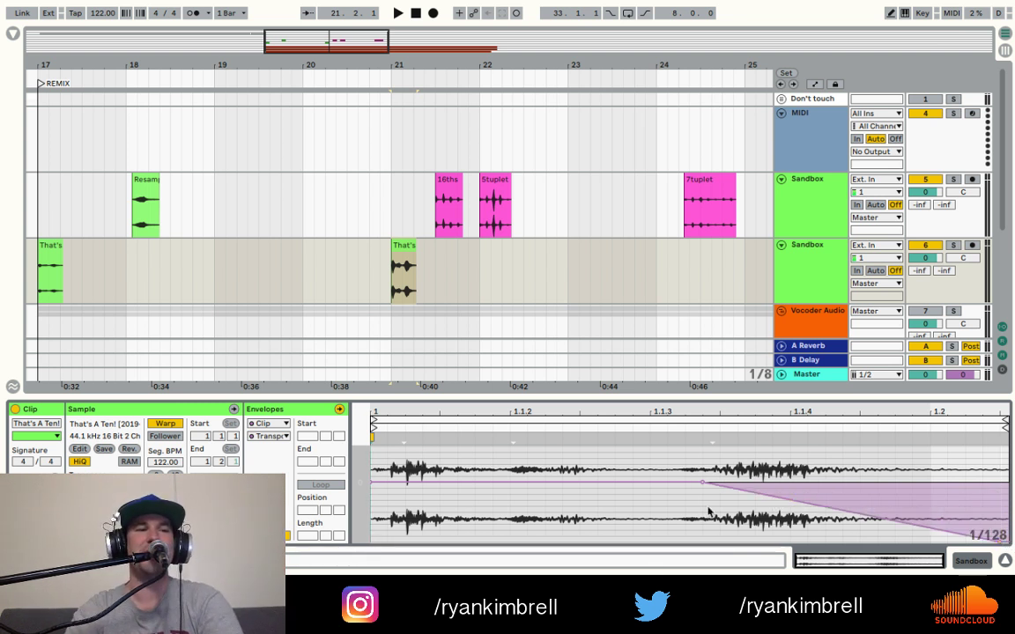
left_click_drag(747, 503, 788, 515)
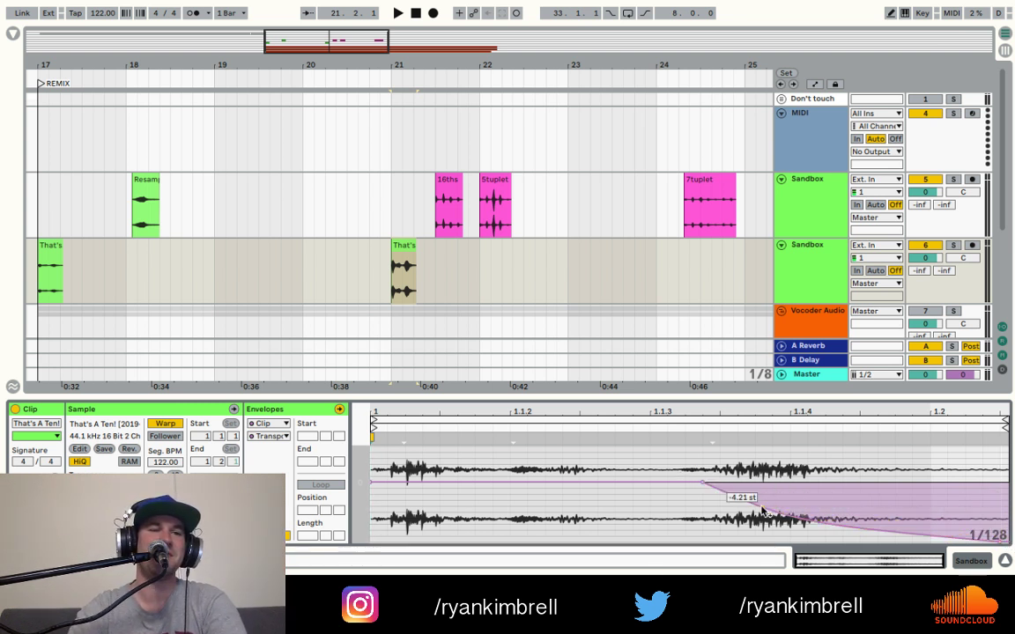
- Audition the bar 21 clip from its start to hear the pitch dive
key("space")
key("space")
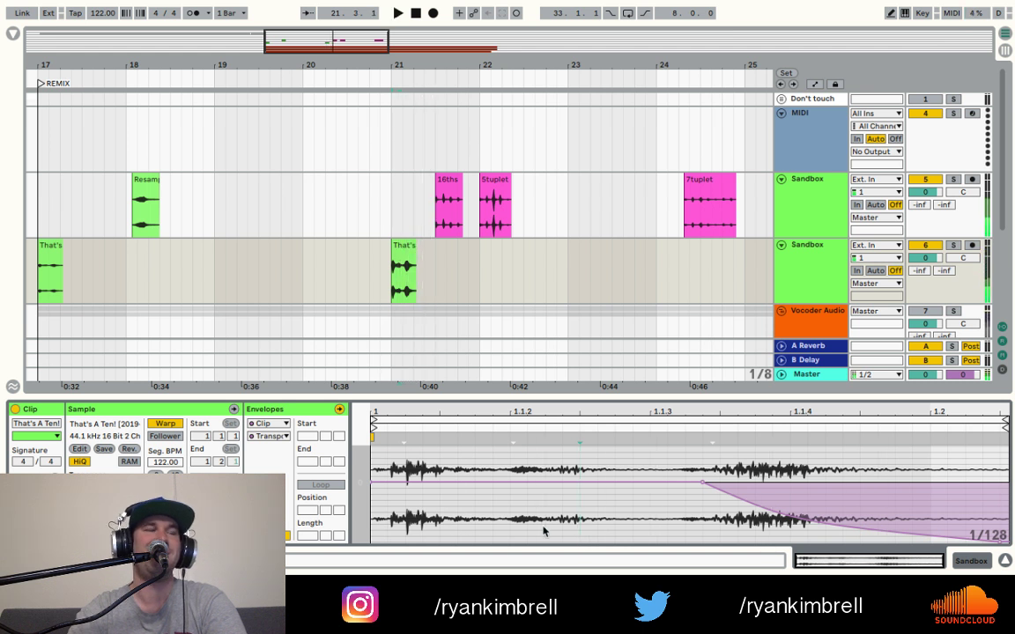
left_click(372, 500)
key("space")
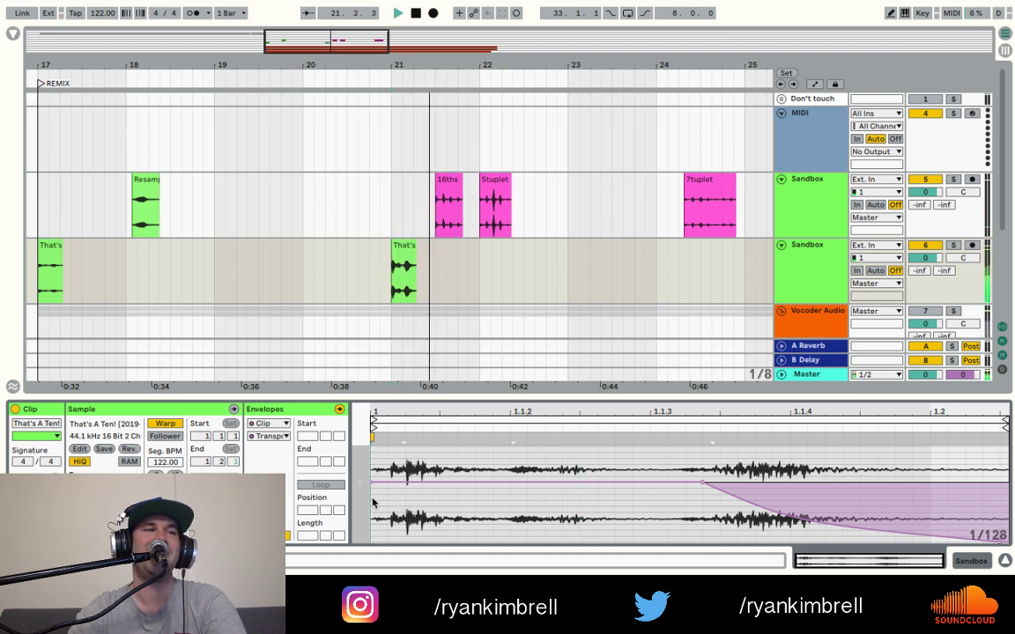
key("space")
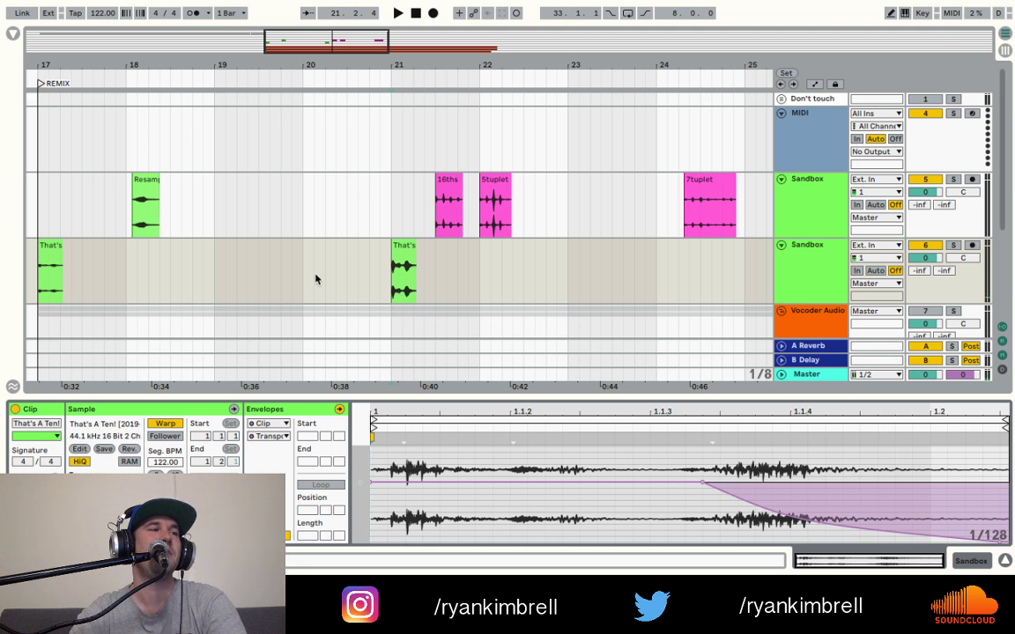
- Raise the gain of the original "That's A Ten!" clip at bar 17 and audition it against the bar 21 copy
left_click(49, 247)
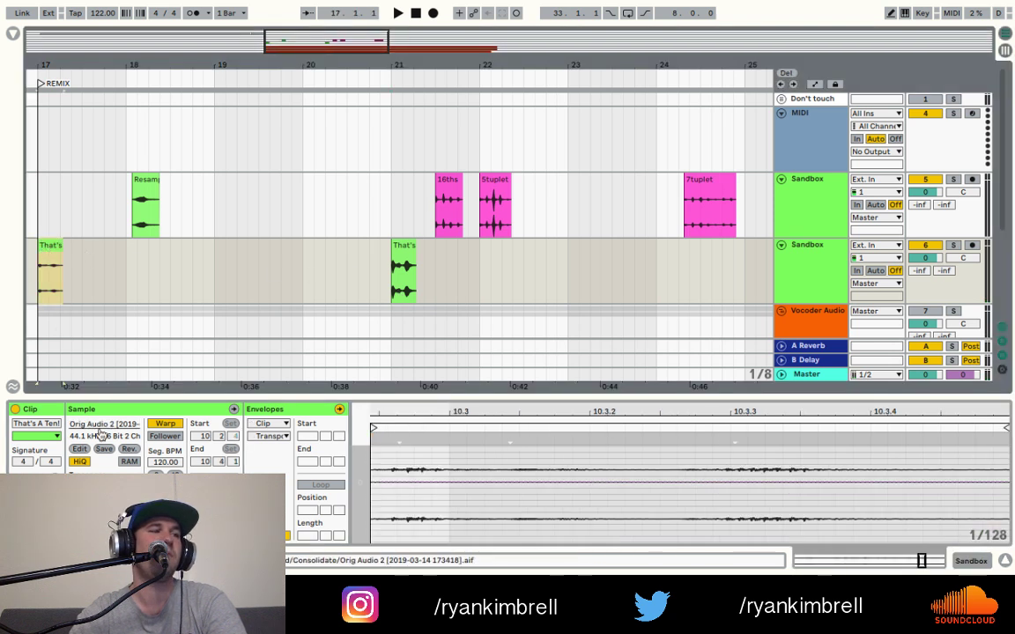
key("space")
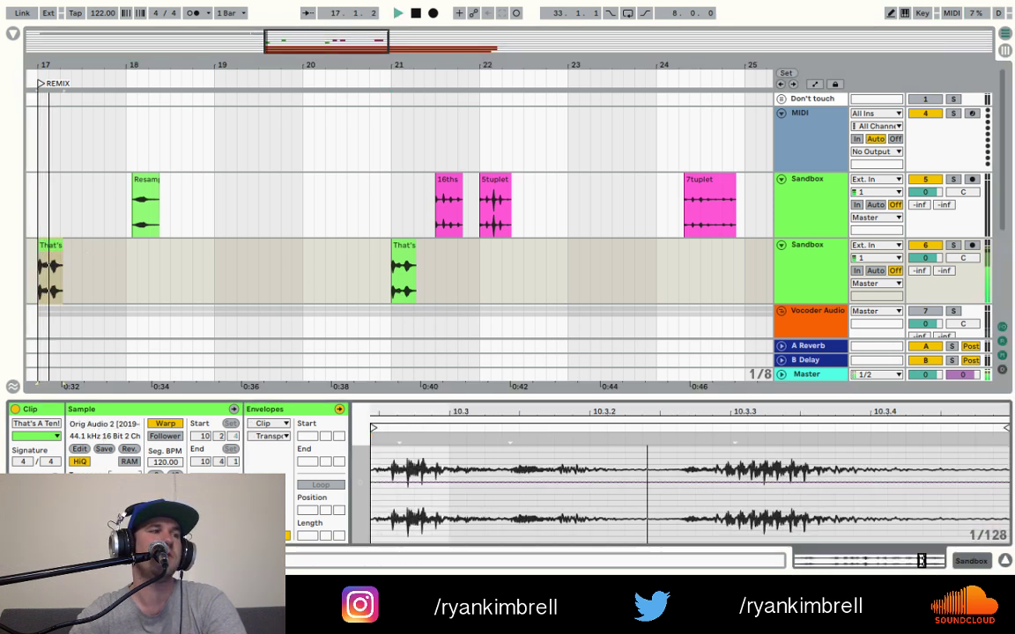
left_click(401, 251)
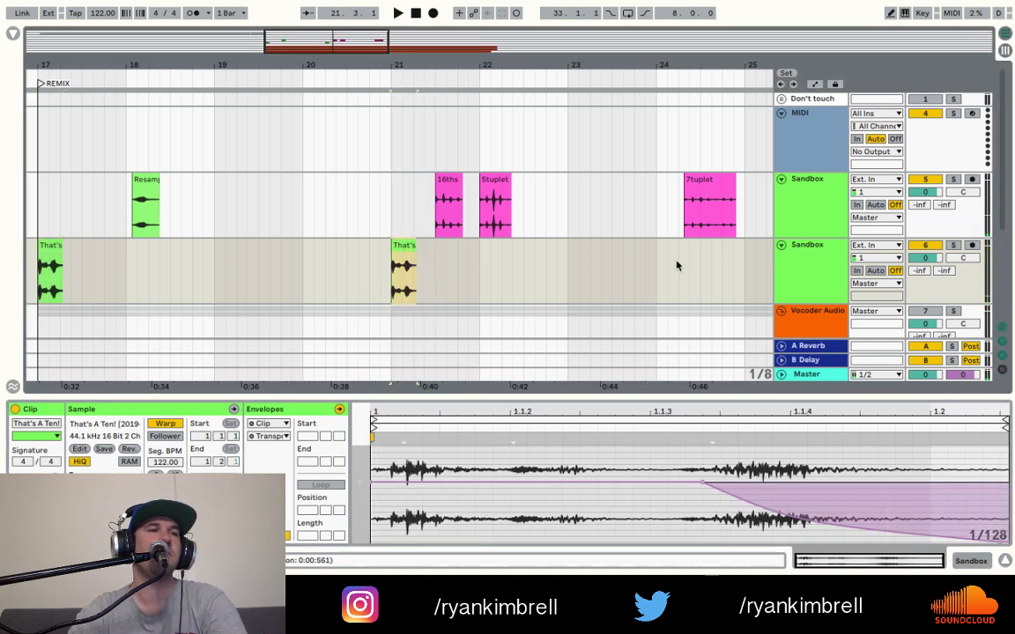
- Insert a new audio track below the lower Sandbox track and set its input to Resampling
key("ctrl+t")
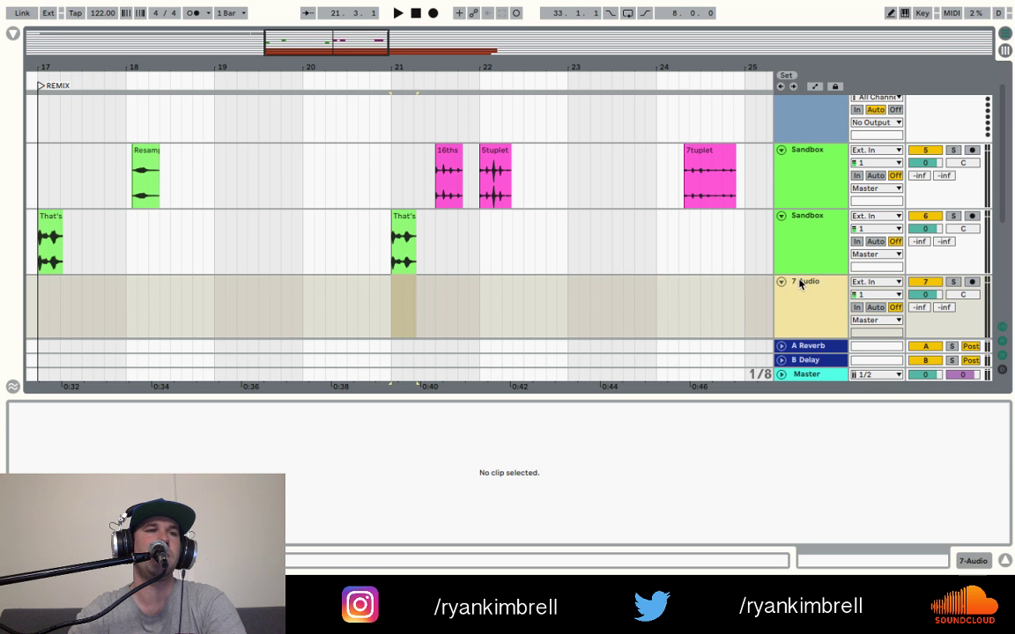
left_click(813, 305)
left_click(876, 282)
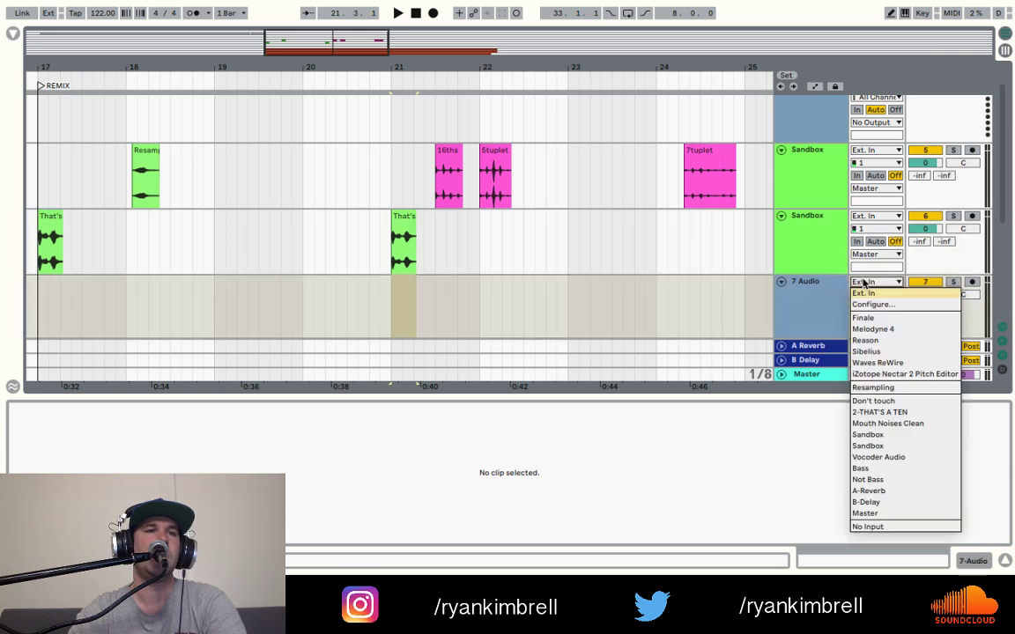
left_click(868, 389)
- Rename the new audio track RESAMPLING and colour it dark red
key("ctrl+r")
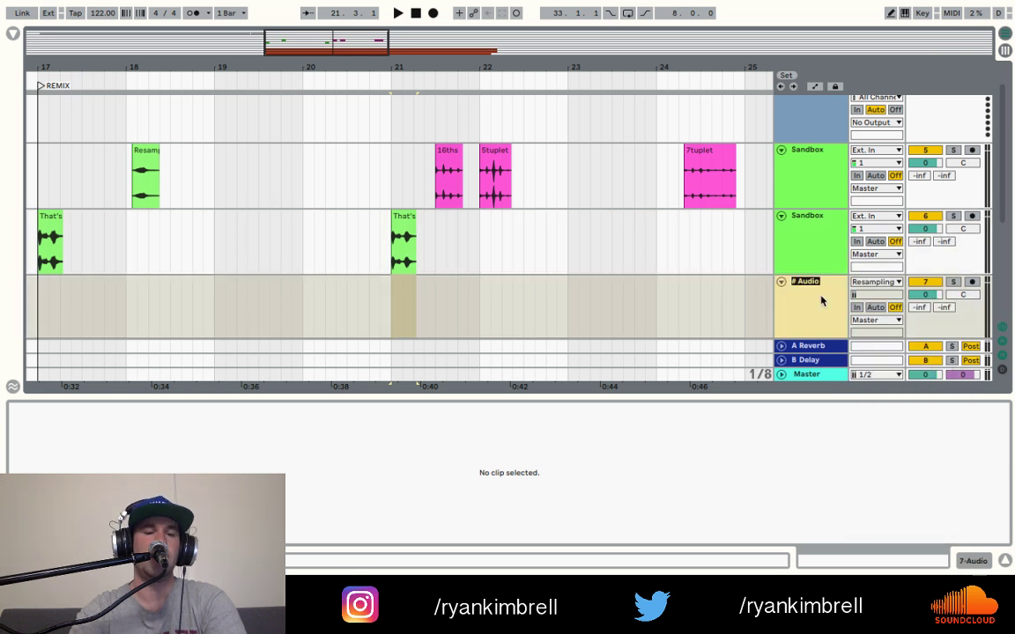
type("RESAMPLING")
left_click(676, 301)
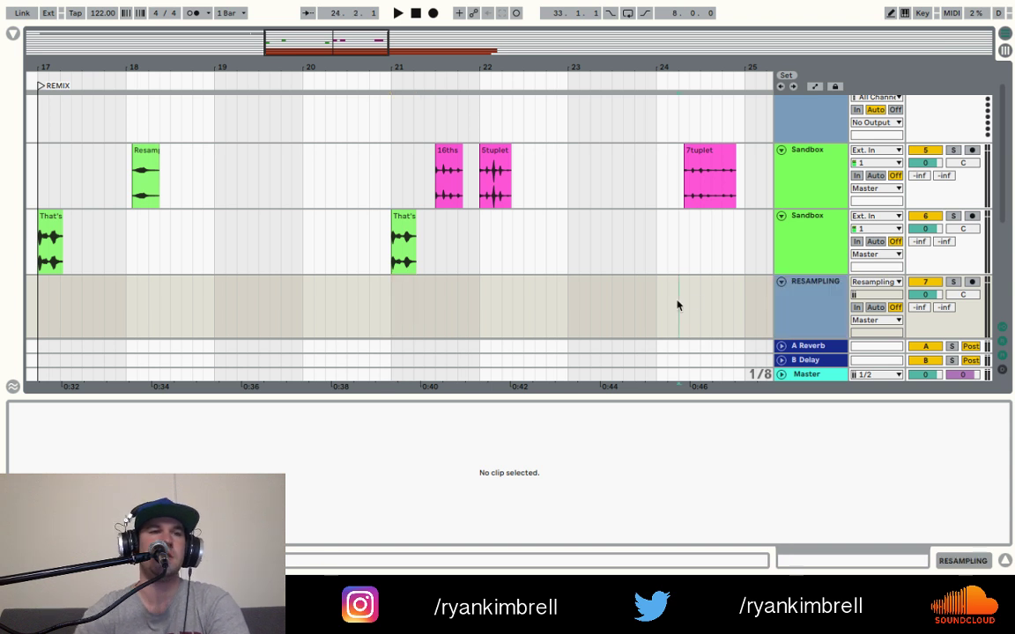
right_click(801, 307)
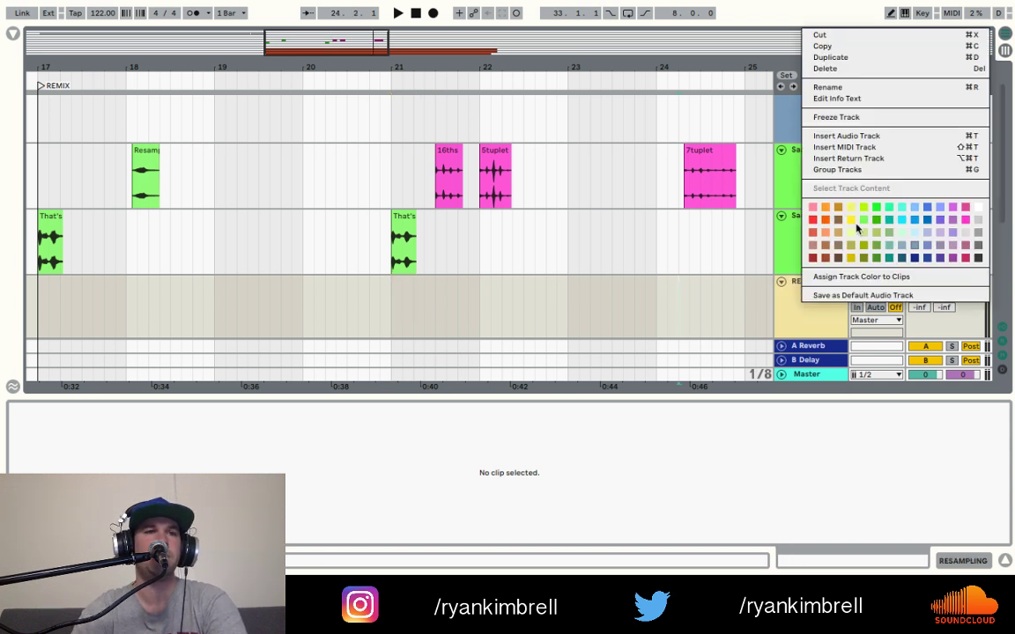
left_click(812, 261)
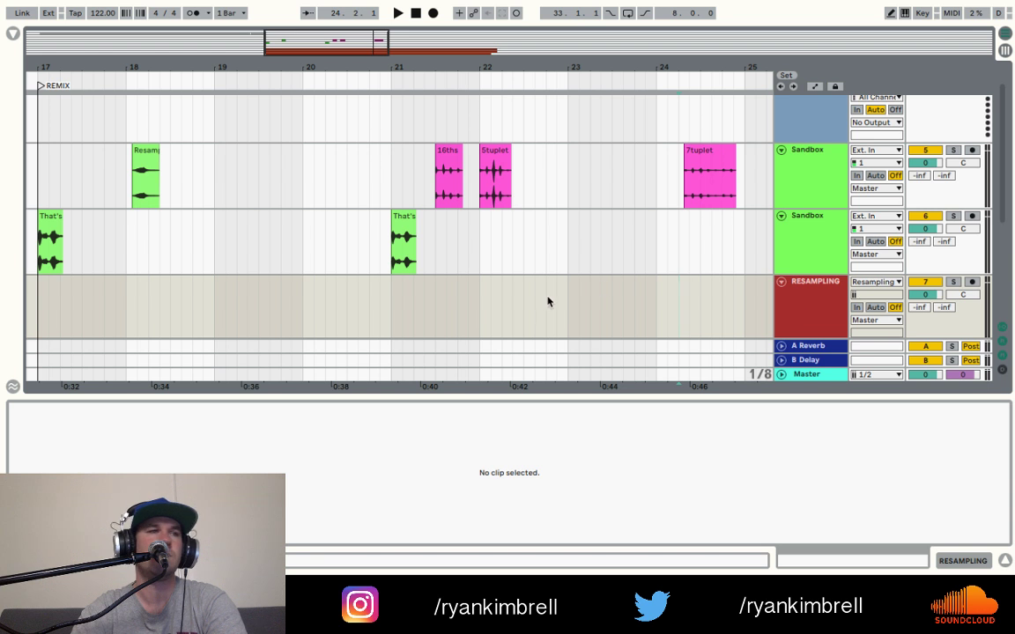
- Arm the RESAMPLING track, solo the lower Sandbox track and preview playback from bar 21
left_click(395, 309)
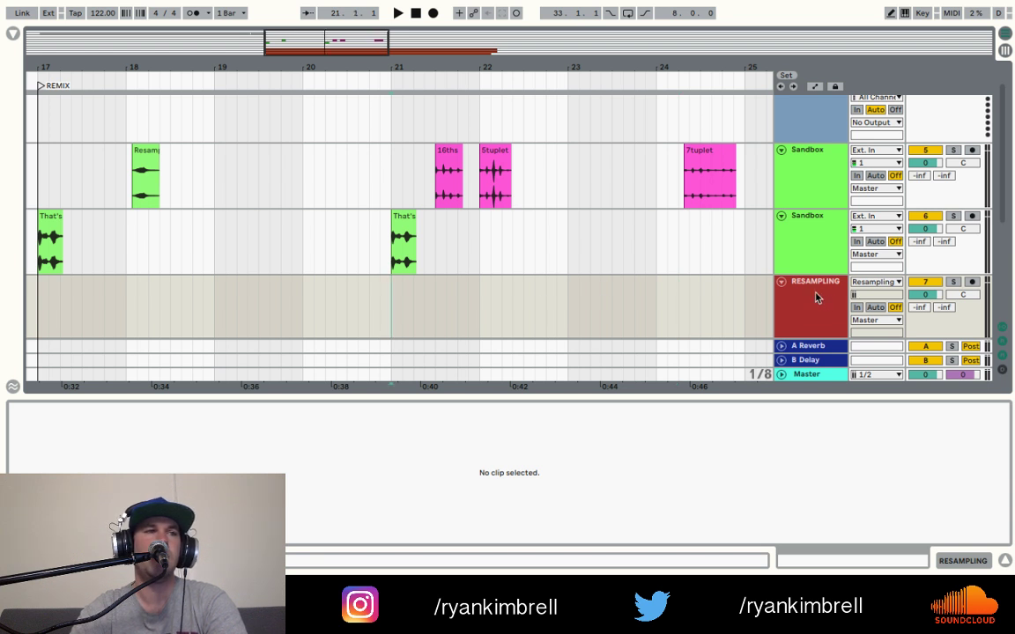
key("space")
left_click(973, 283)
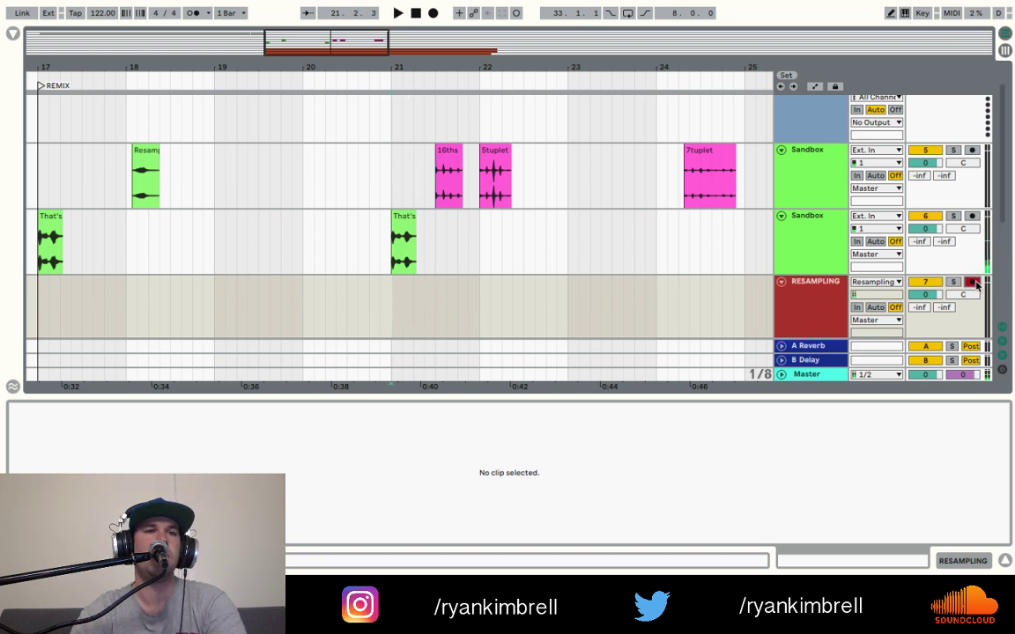
left_click(954, 217)
key("space")
key("space")
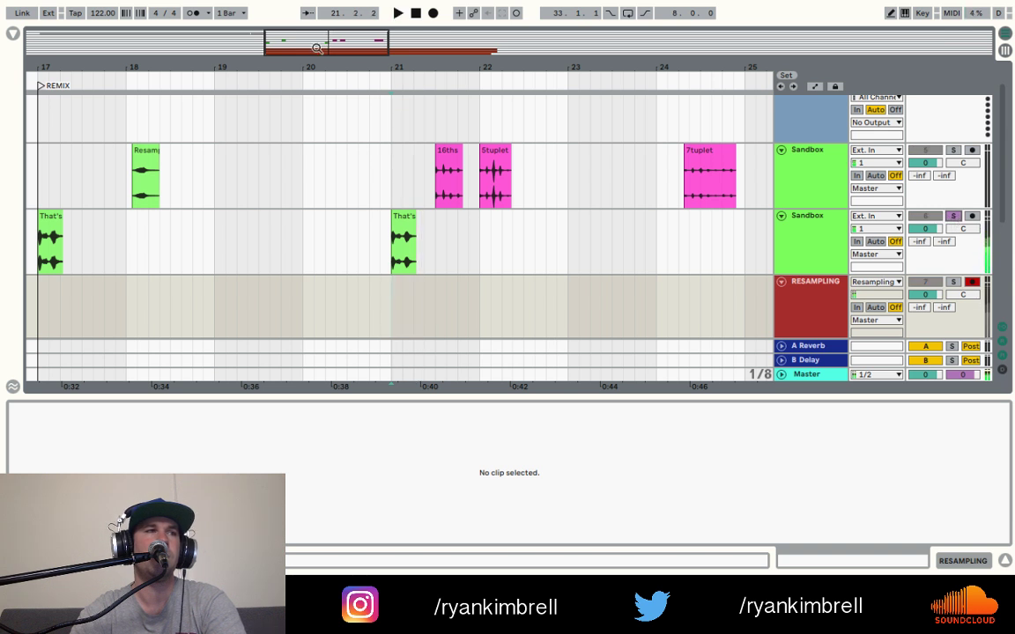
- Record the pitch-dived vocal from bar 21 onto the RESAMPLING track and disarm the track
left_click(432, 14)
double_click(416, 13)
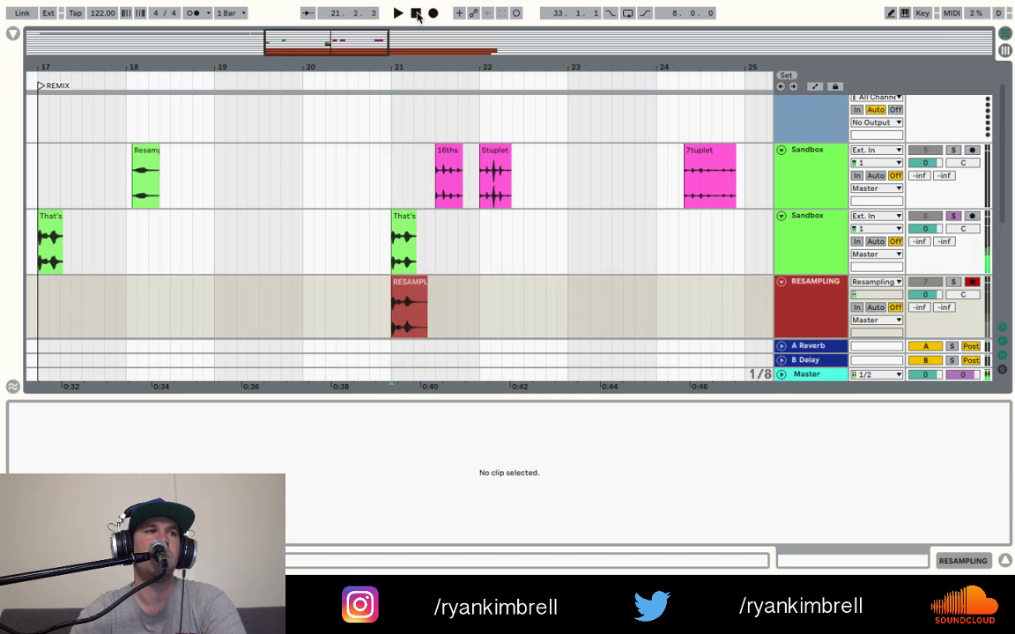
left_click(974, 281)
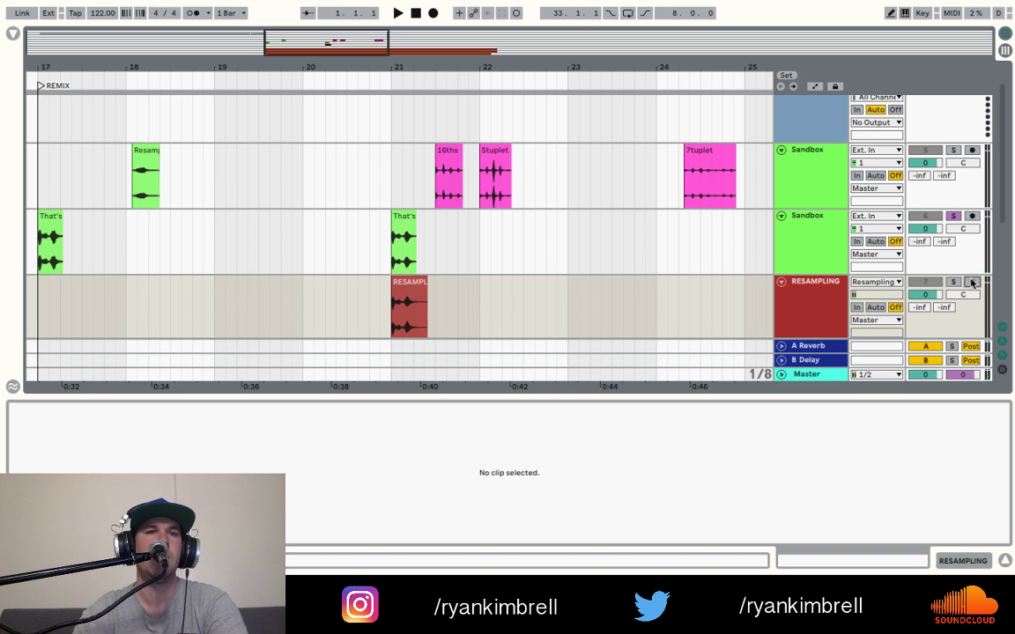
- Flatten the bar 21 source clip's transposition envelope by removing its falling end point and audition the clip
left_click(403, 218)
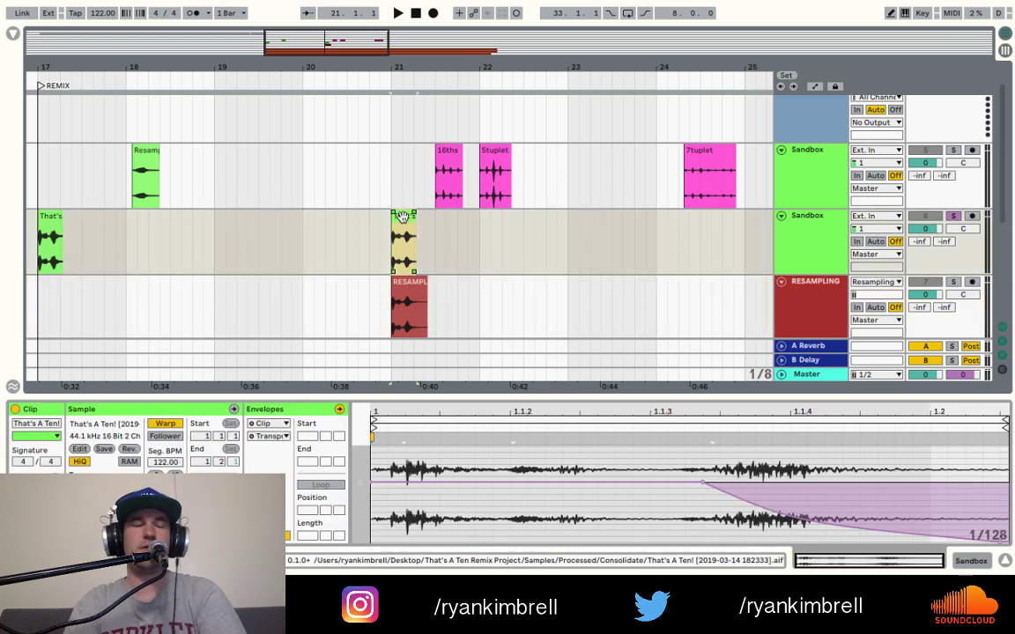
key("space")
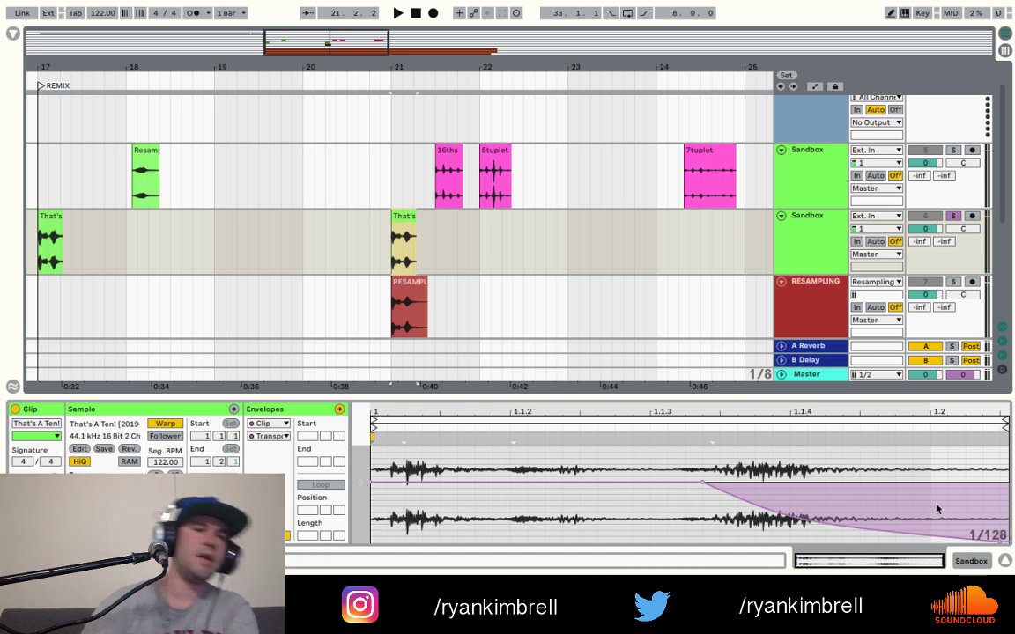
left_click(1002, 545)
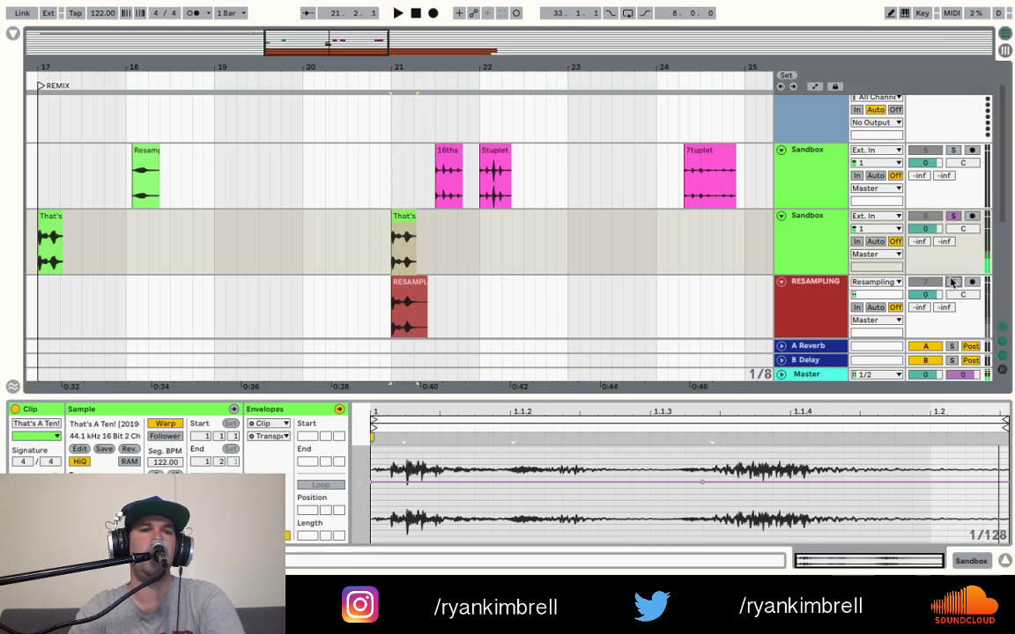
- Rename the resampled clip as a "THAT'S A TEN" pitch version and move it to bar 19
left_click(408, 278)
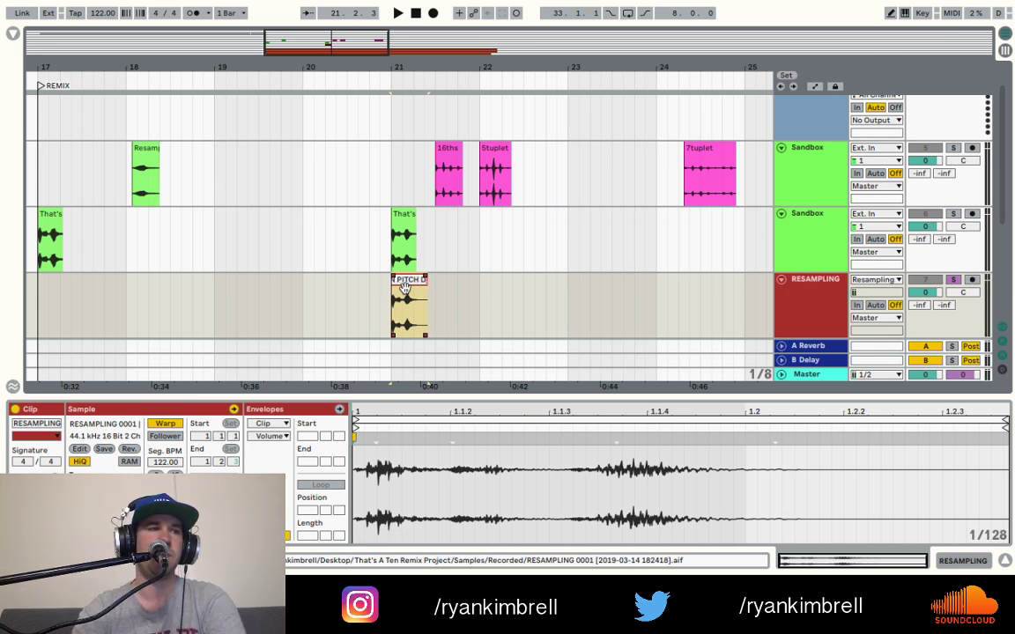
left_click(558, 283)
left_click(401, 218)
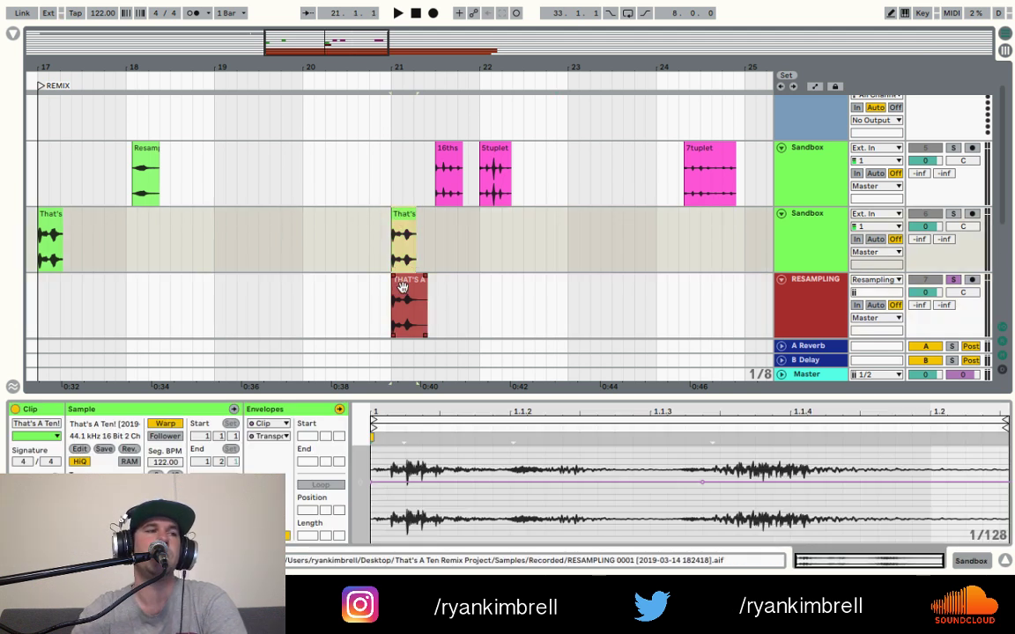
left_click_drag(408, 287, 225, 298)
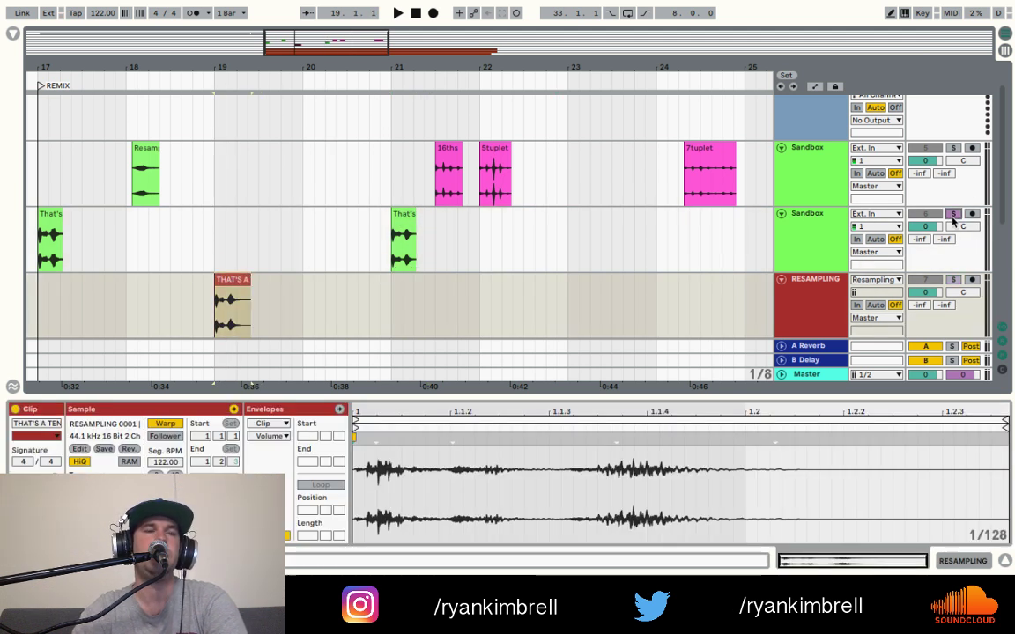
- Delete the source copy at bar 21 and move the resampled clip to 17.2, directly after the original vocal
left_click(402, 225)
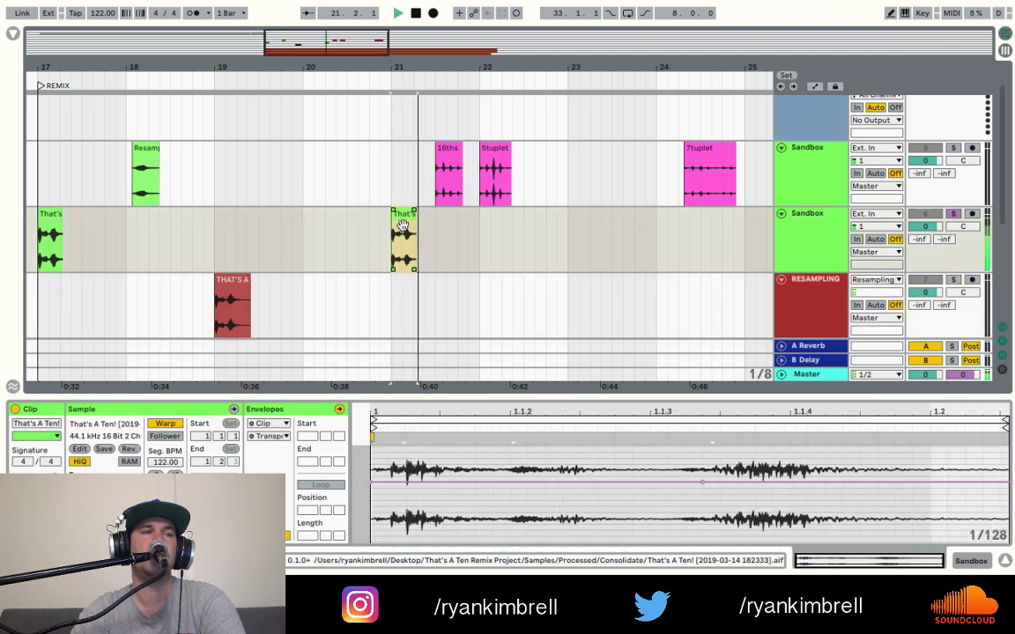
key("Delete")
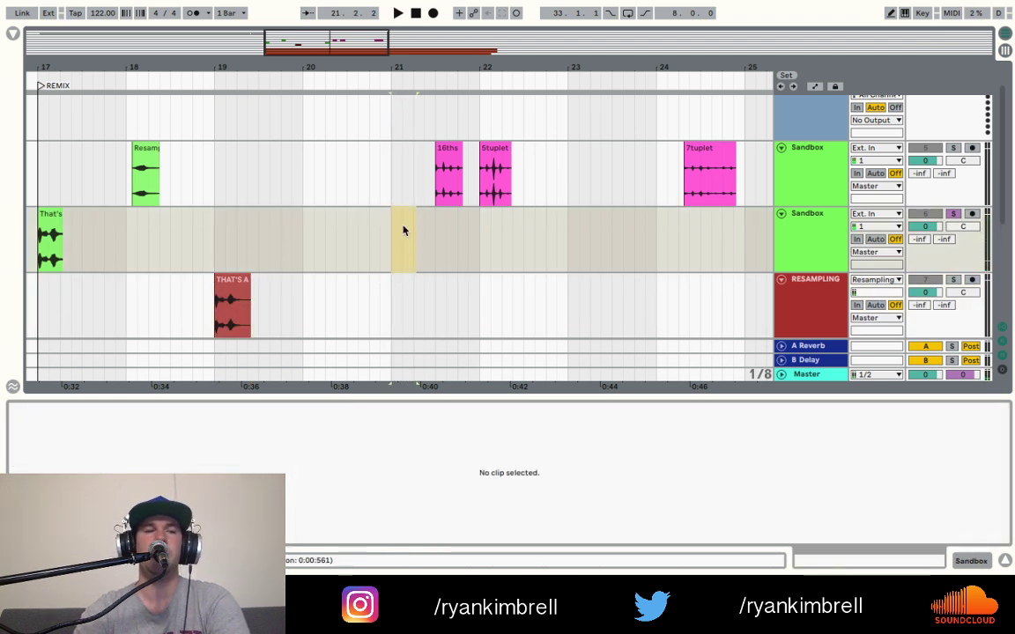
left_click(225, 284)
left_click_drag(225, 284, 71, 295)
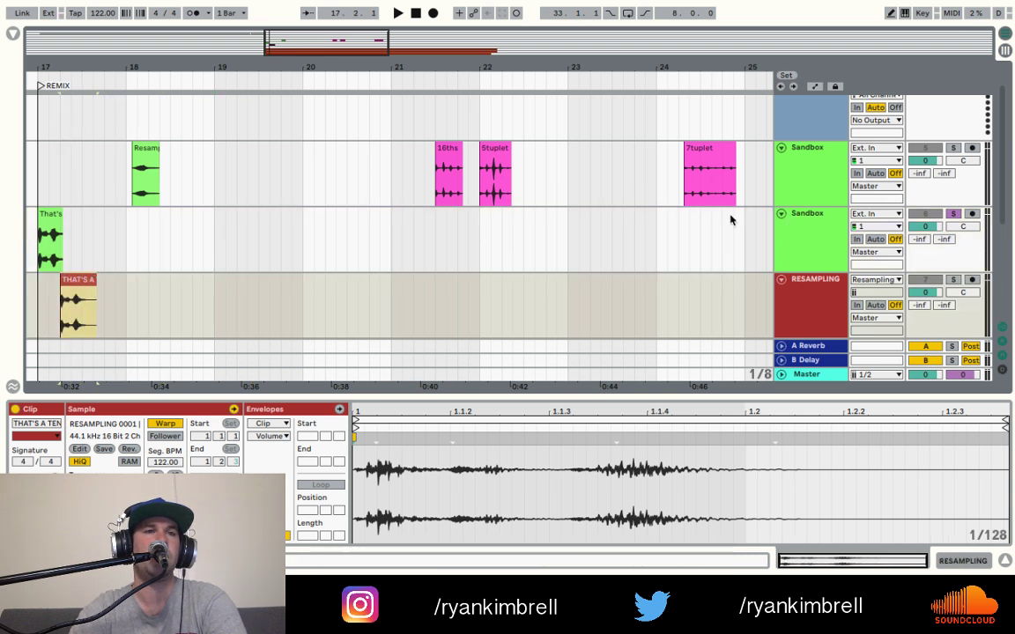
- Group the two Sandbox tracks and the RESAMPLING track, and name the group SANDBOX
left_click(792, 182)
left_click(813, 309, "shift")
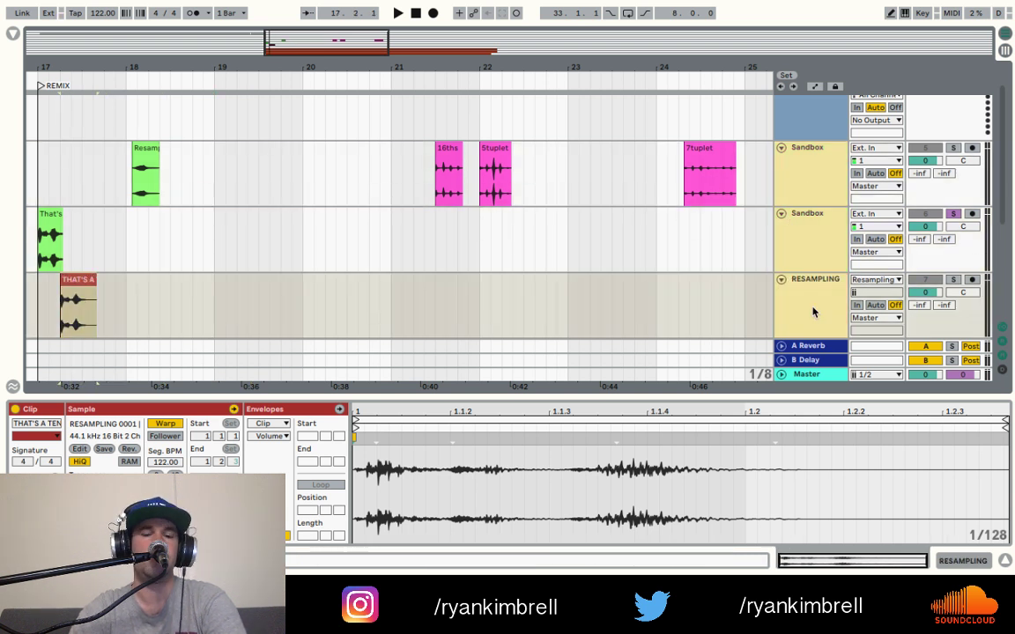
key("ctrl+g")
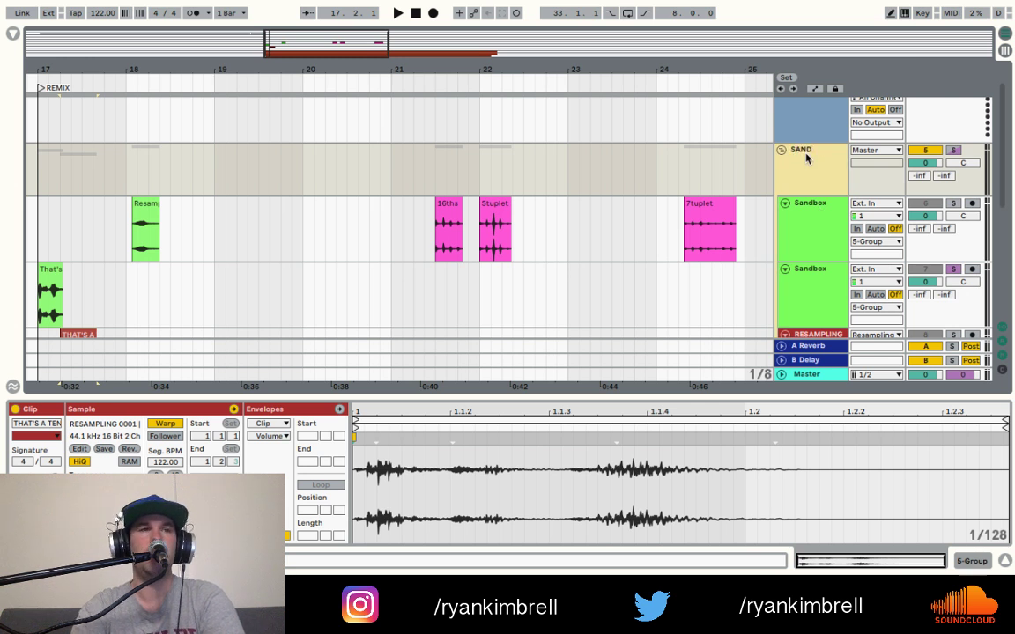
- Rename the two Sandbox tracks inside the group as Sandbox 1 and Sandbox 2
left_click(818, 247)
left_click(809, 275)
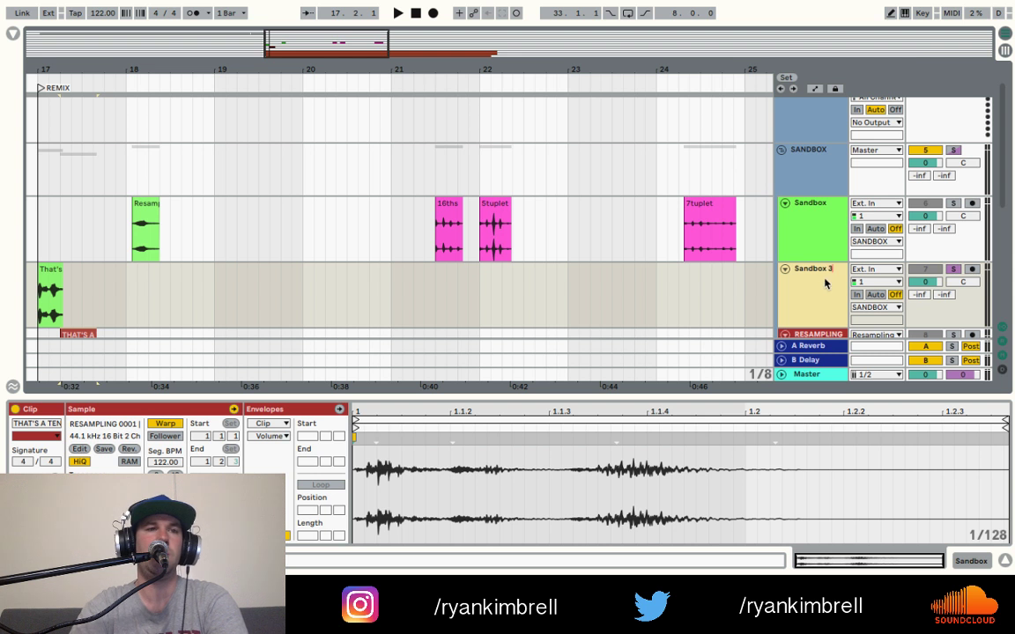
left_click(825, 229)
key("ctrl+r")
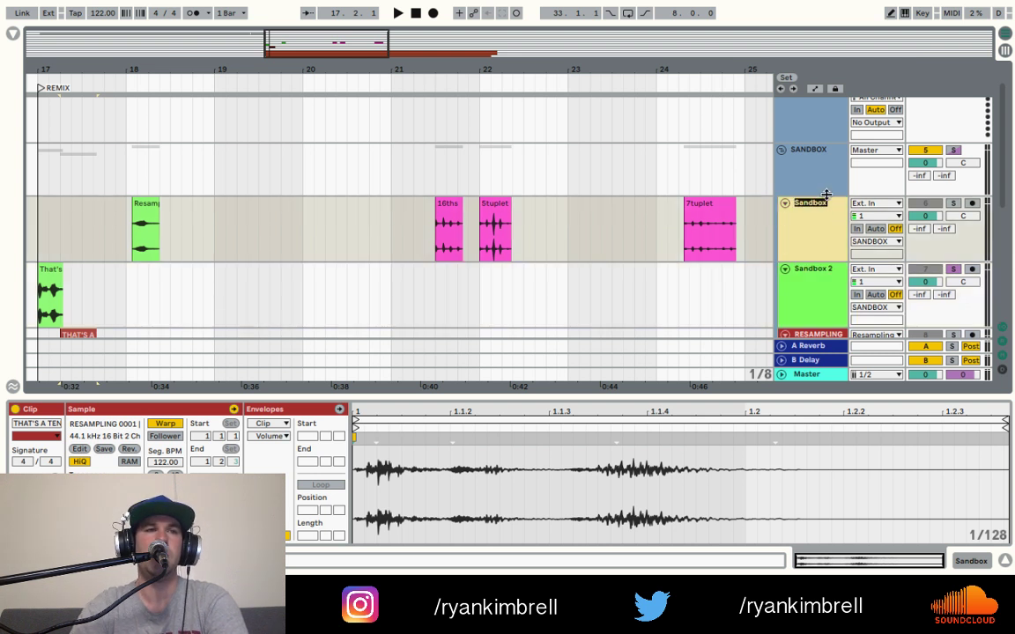
key("Return")
left_click(827, 281)
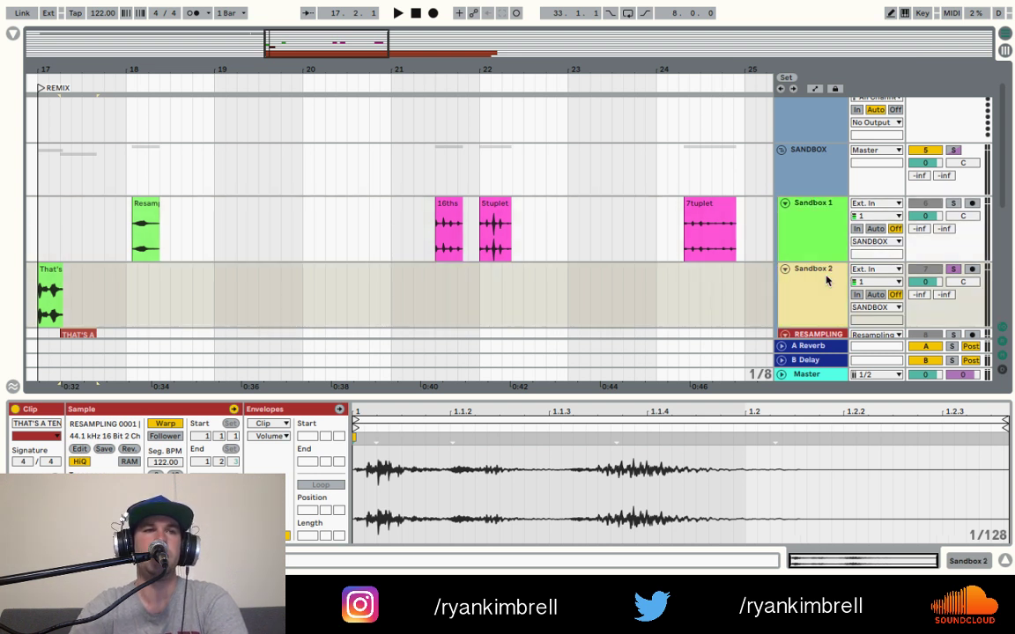
- Colour the SANDBOX group bright green and fold it so its tracks are hidden
right_click(802, 170)
left_click(878, 342)
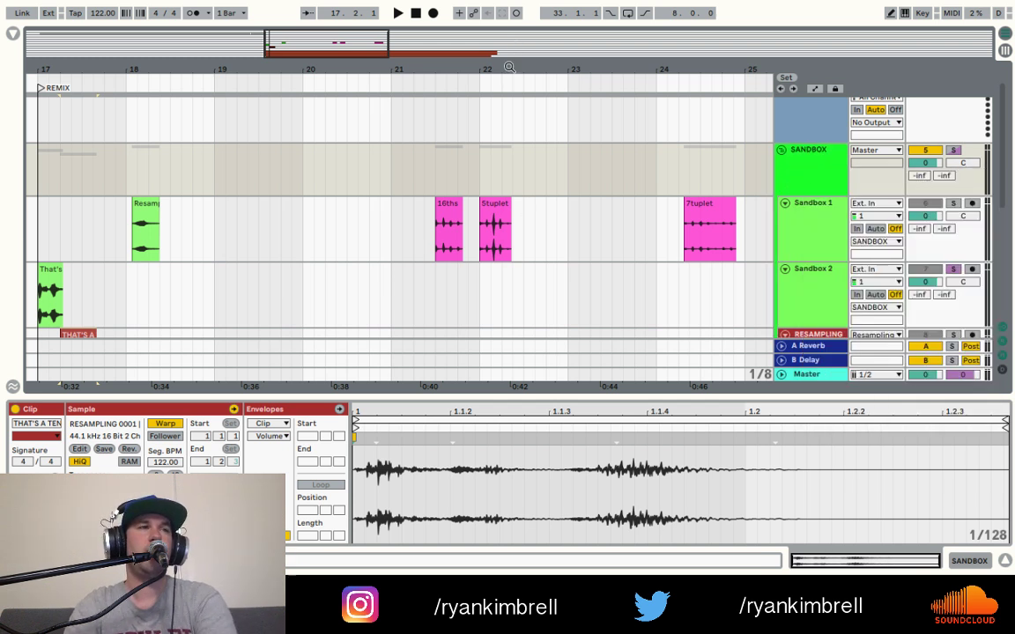
left_click_drag(518, 70, 518, 37)
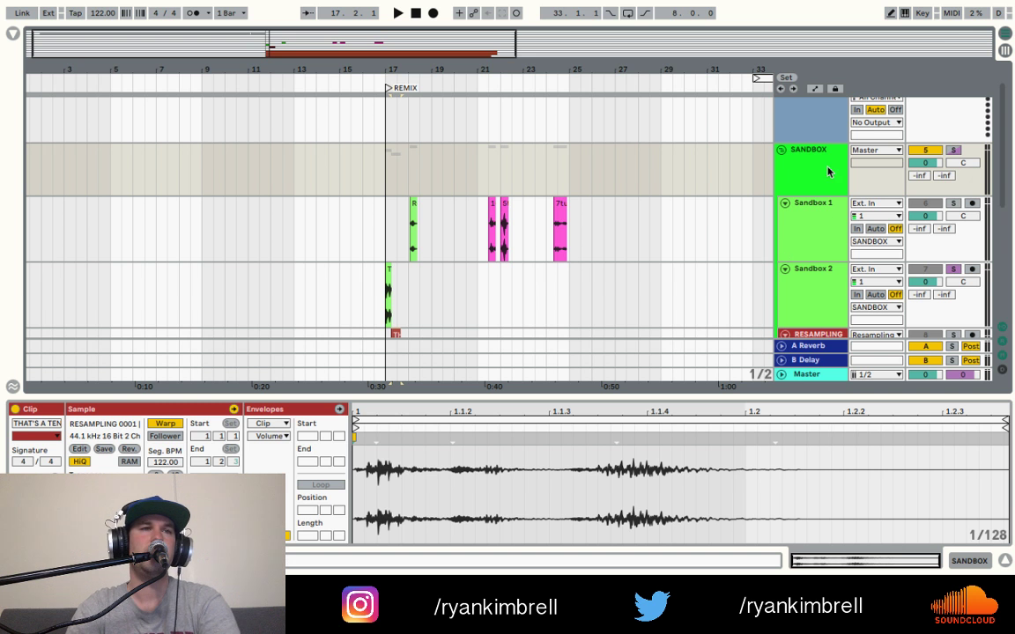
left_click(780, 152)
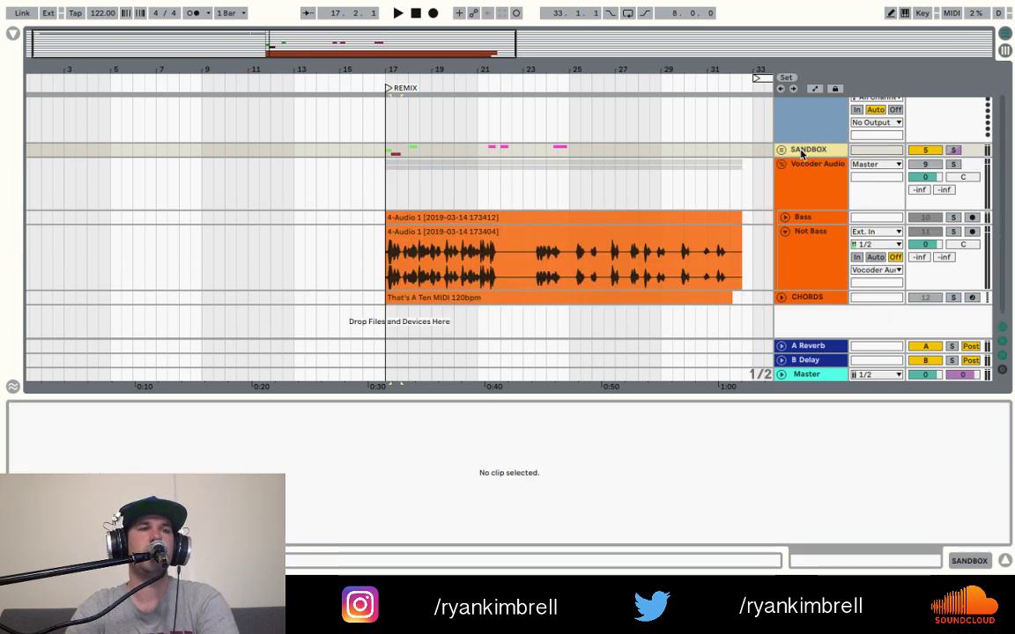
- Insert an audio track below the SANDBOX group and wrap it in a new group named DRUMS
key("ctrl+t")
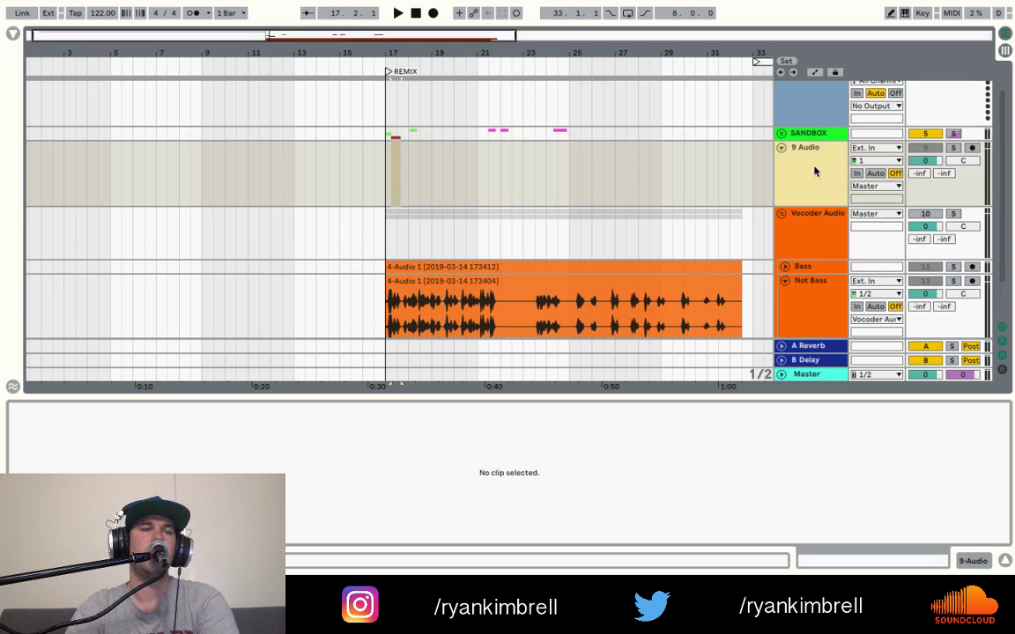
key("ctrl+g")
key("ctrl+r")
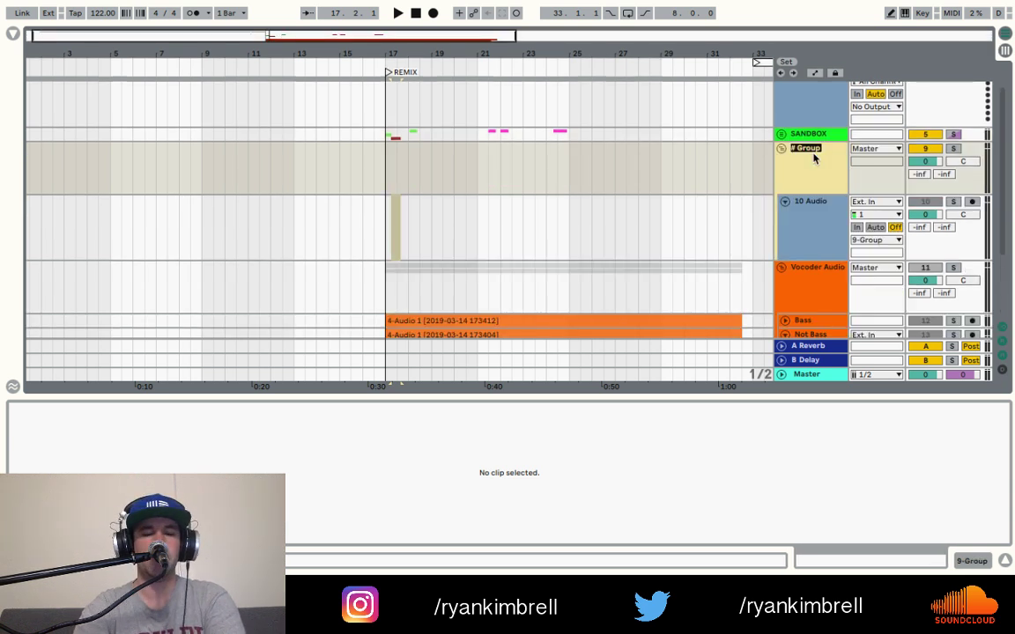
type("PF")
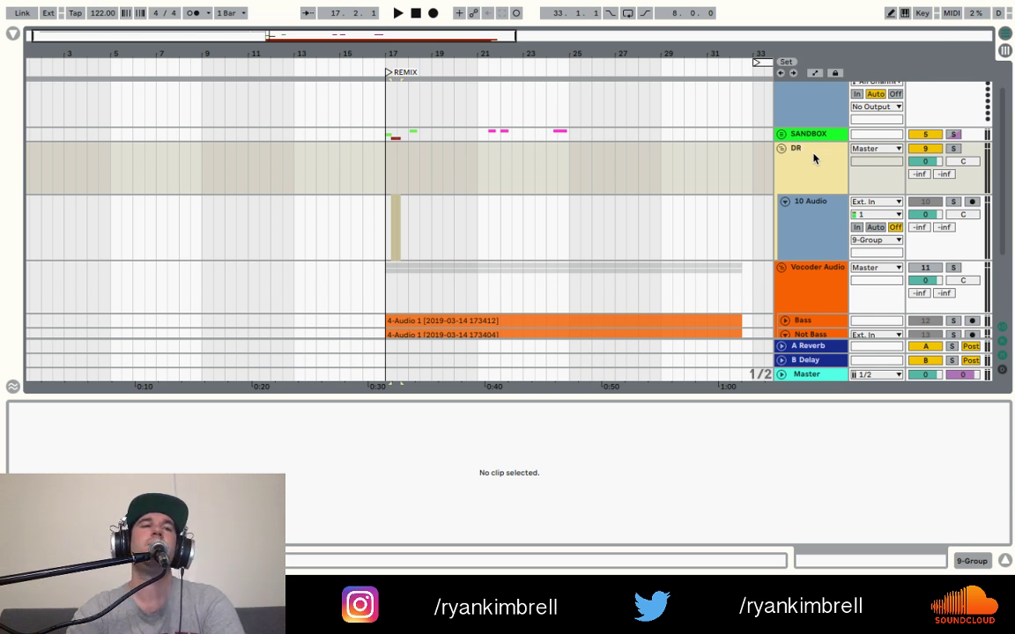
- Name the audio track inside the DRUMS group KICK and colour both the group and the track pink
left_click(813, 215)
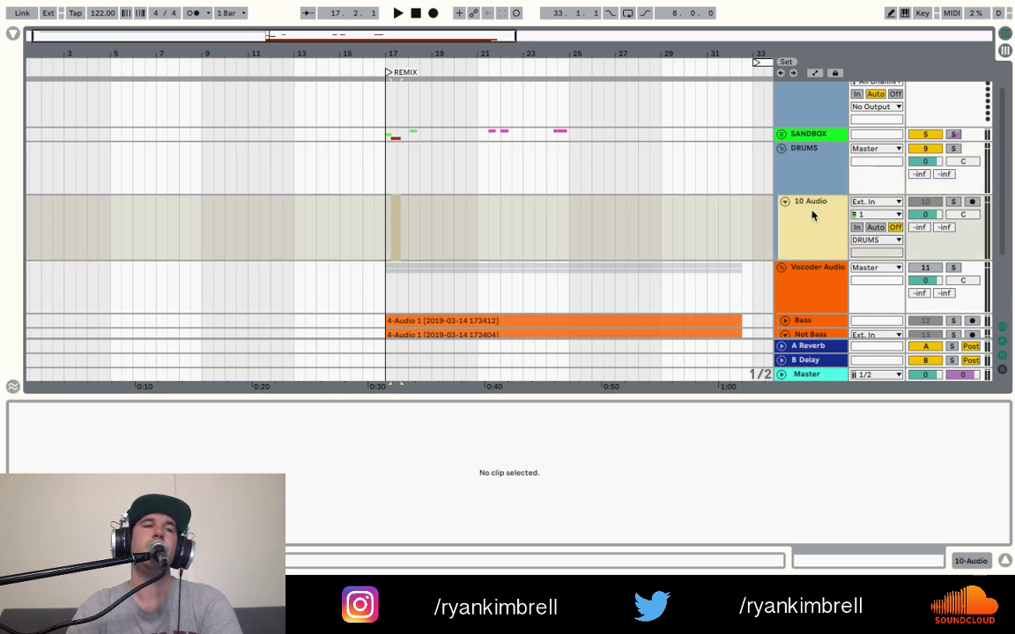
right_click(811, 155)
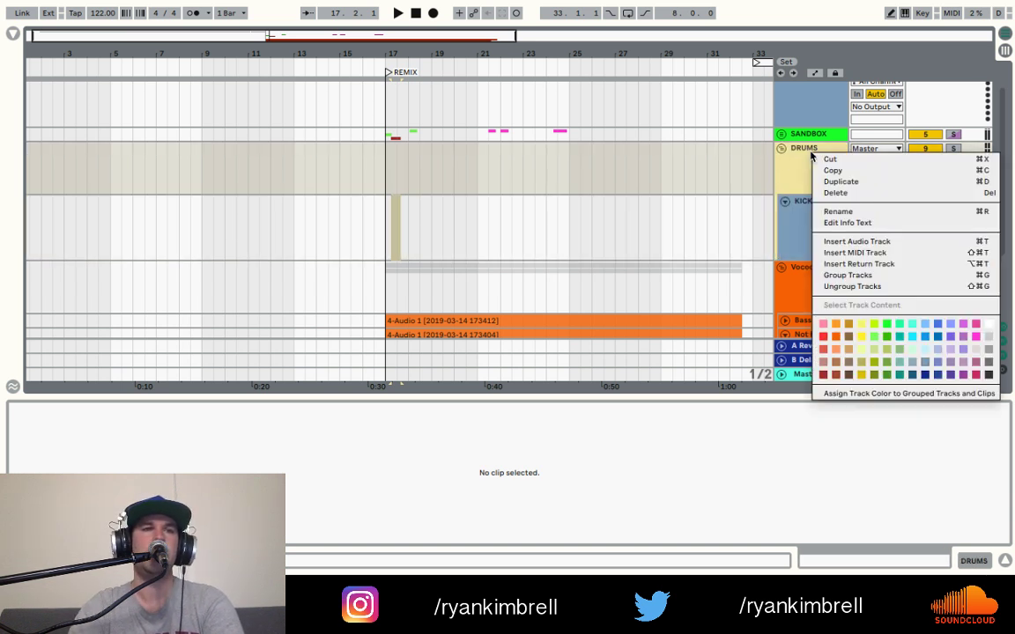
left_click(975, 325)
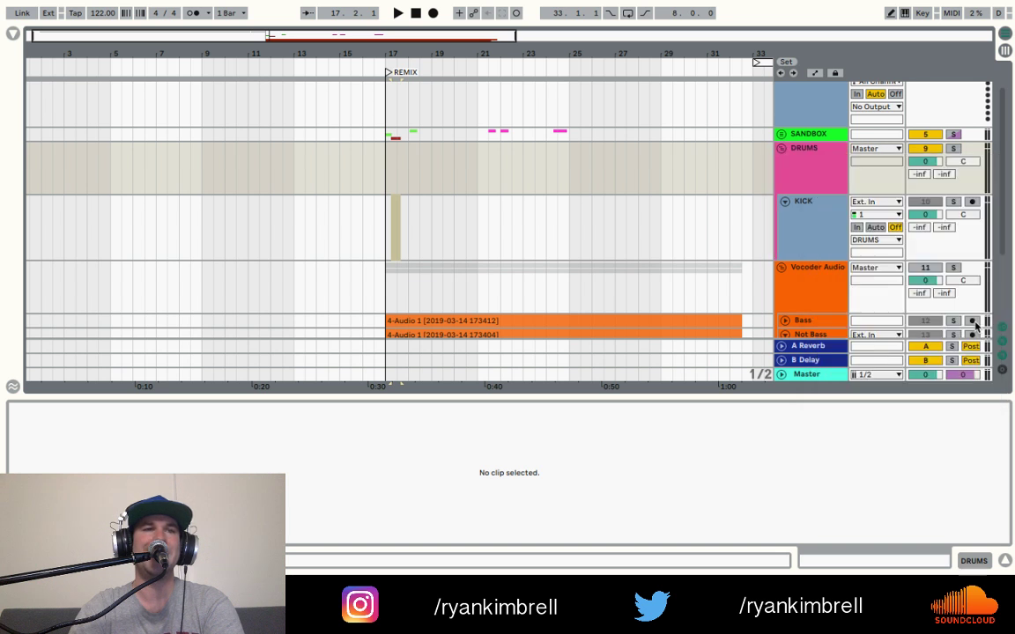
left_click(803, 222)
left_click(806, 180)
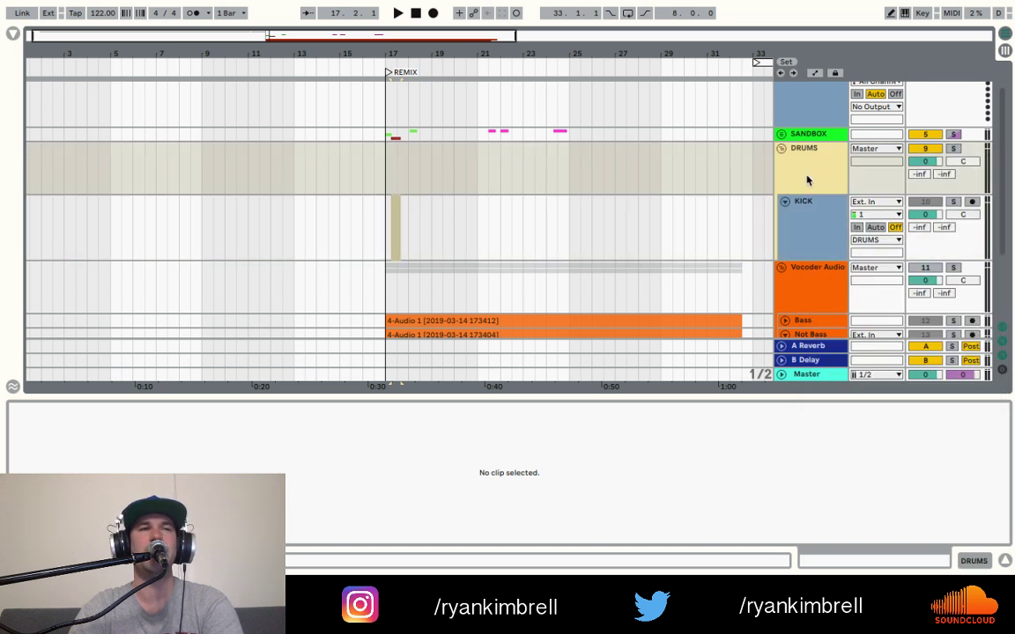
right_click(801, 227)
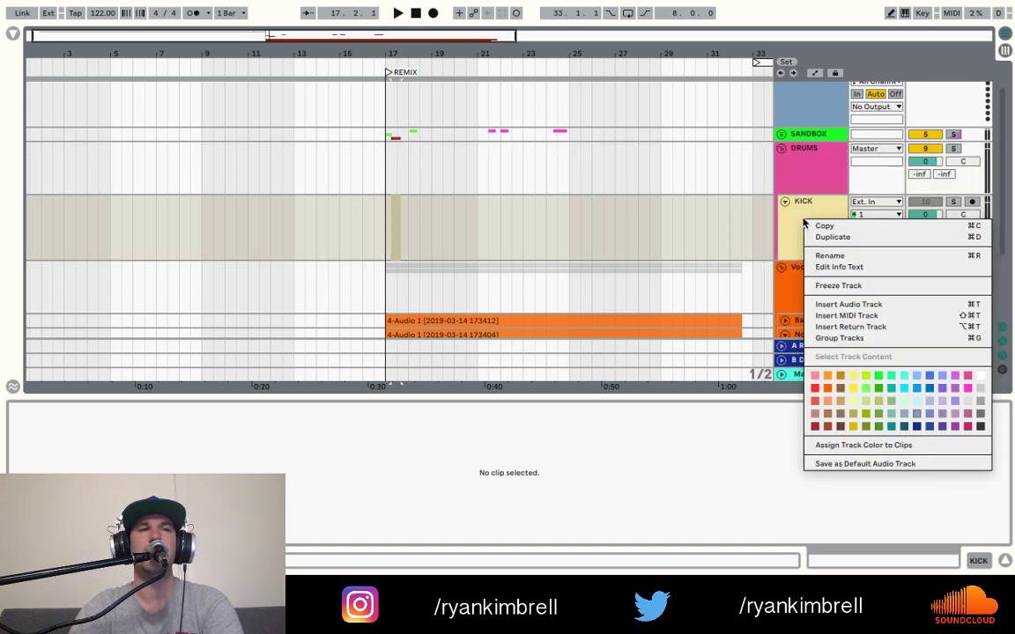
left_click(964, 378)
left_click(801, 161)
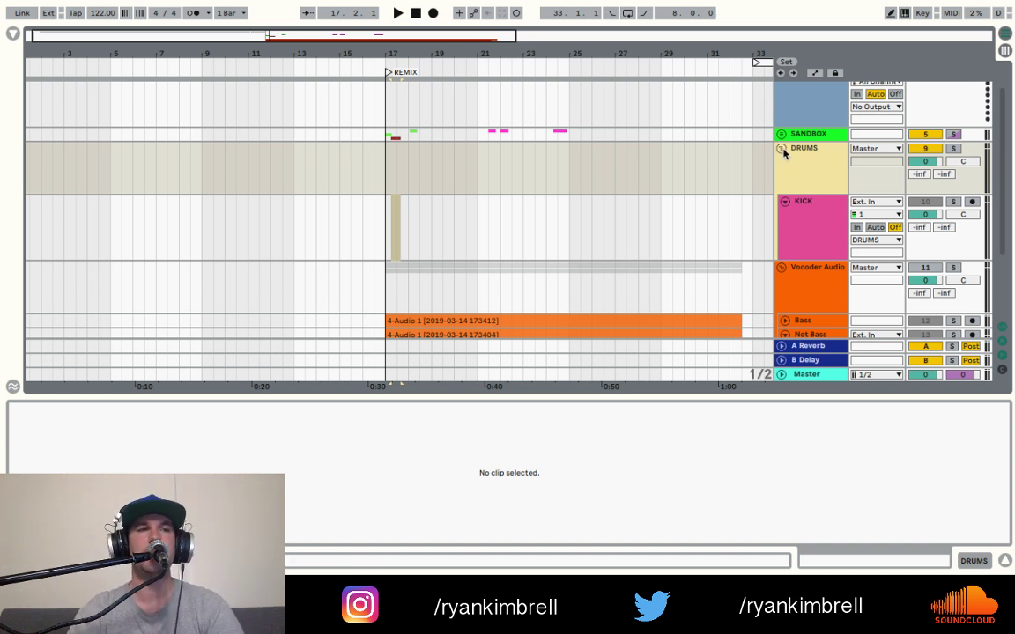
- Review the track groups in Session View and in the Arrangement, from DRUMS down to the return tracks
key("Tab")
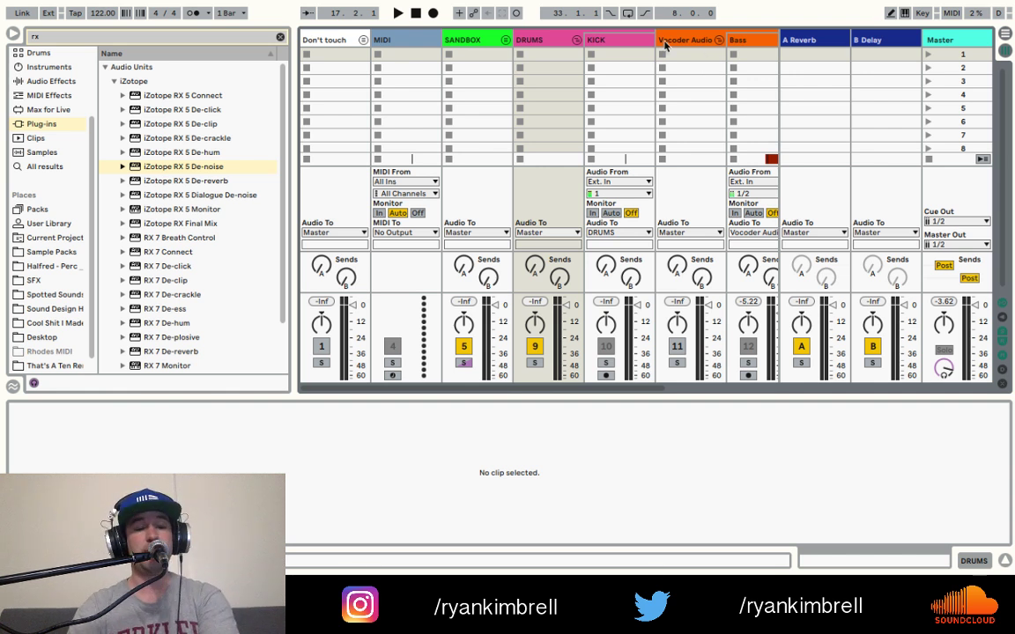
key("Tab")
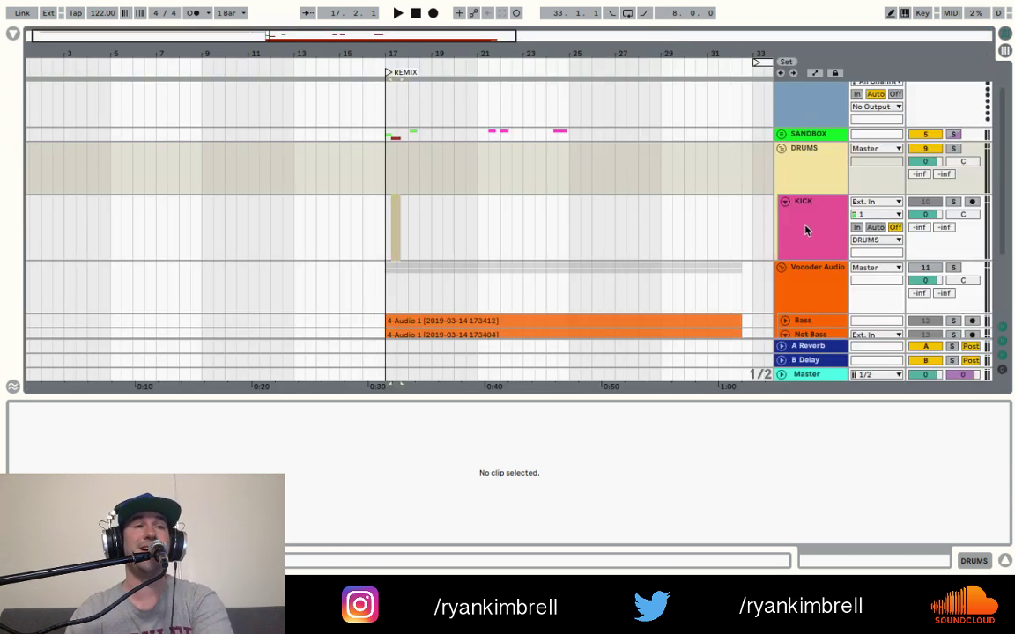
left_click(805, 229)
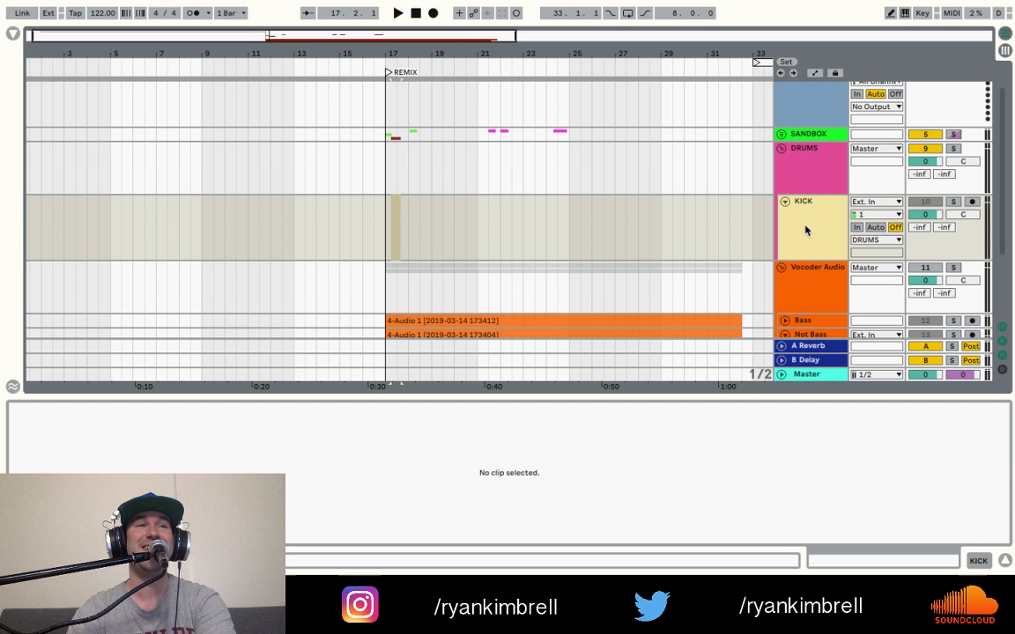
left_click(815, 179)
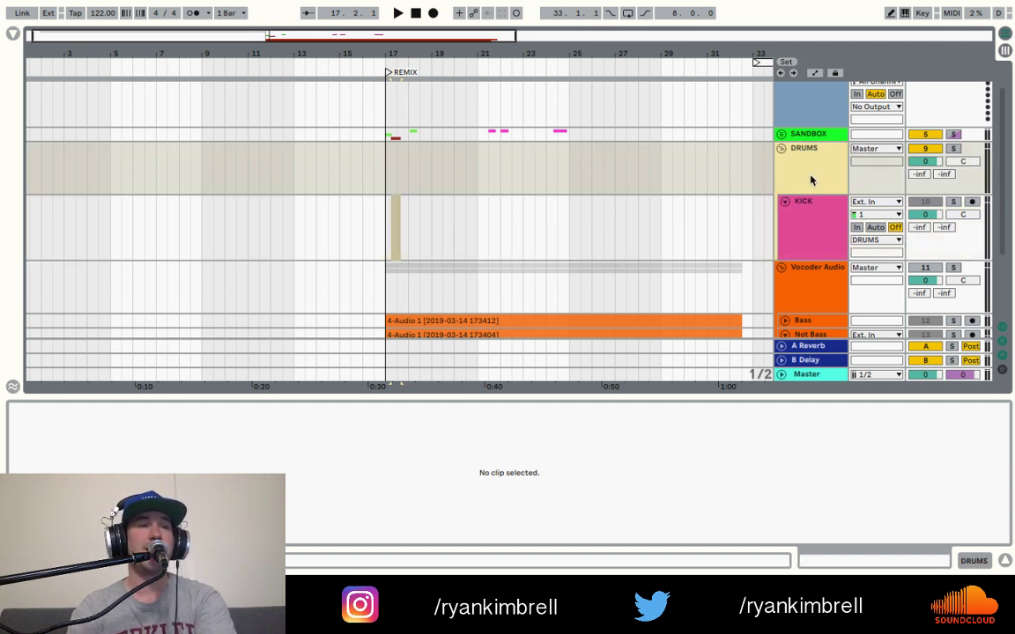
left_click(806, 282)
scroll(806, 281, "down", 1)
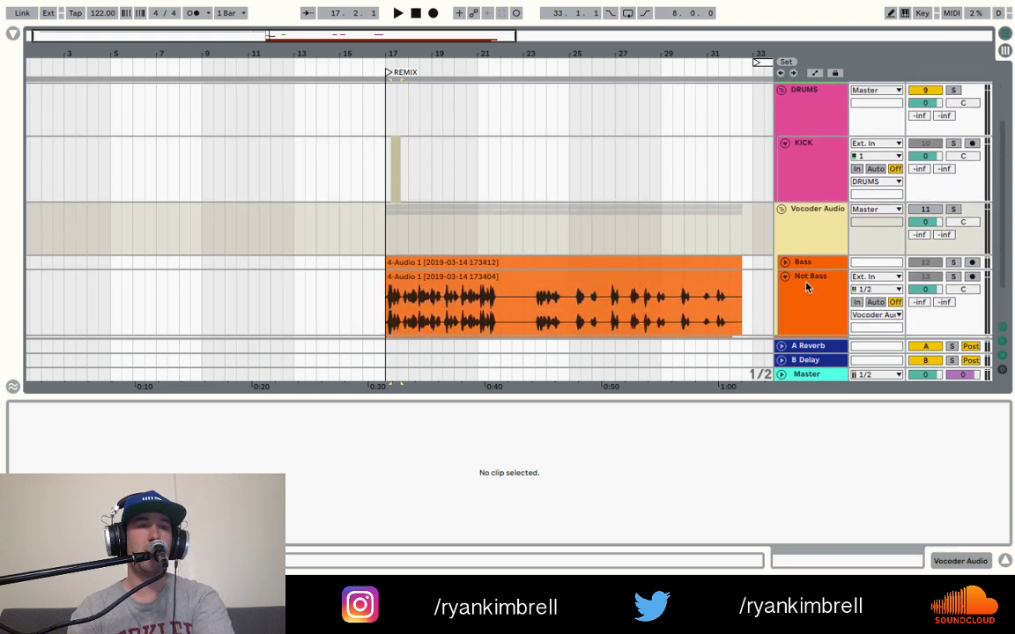
scroll(806, 287, "down", 2)
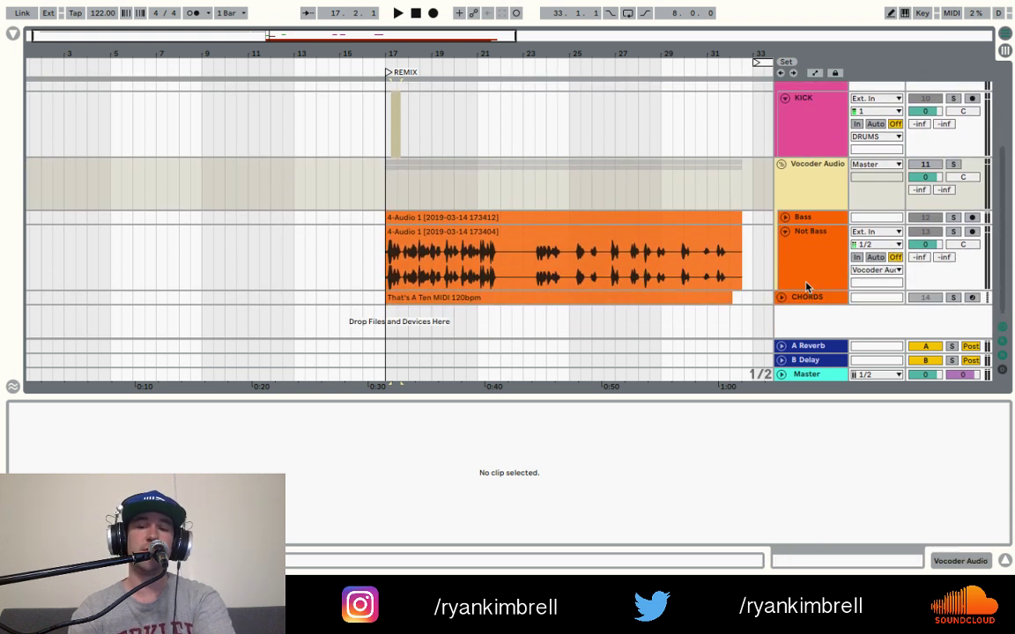
left_click(827, 347)
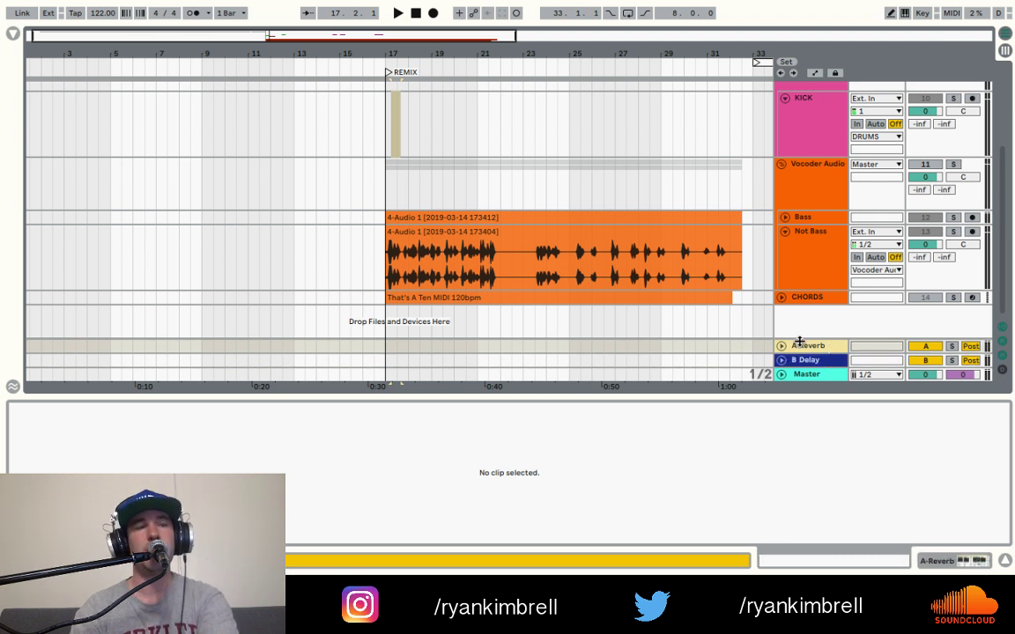
left_click(803, 258)
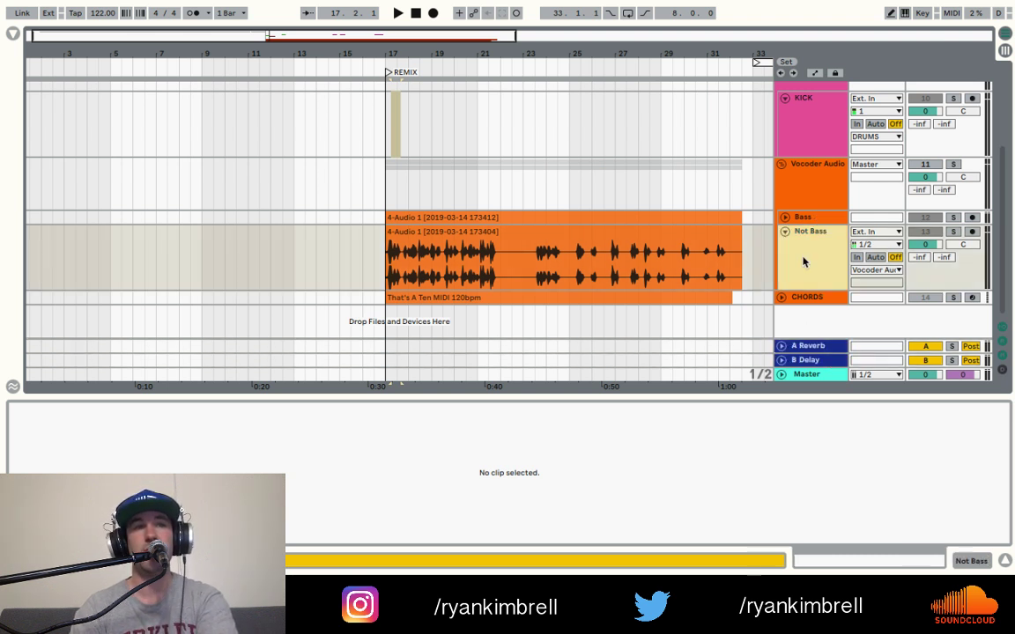
left_click(809, 190)
scroll(810, 188, "up", 3)
scroll(810, 188, "up", 1)
left_click(809, 187)
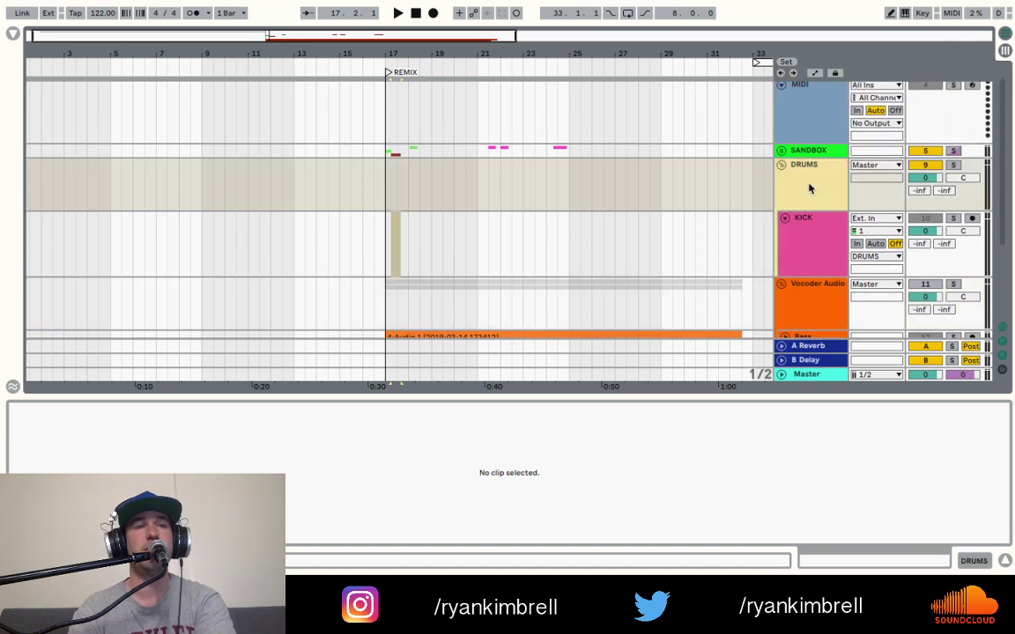
- Insert an audio track below KICK in the DRUMS group and name it HAT 1
left_click(812, 238)
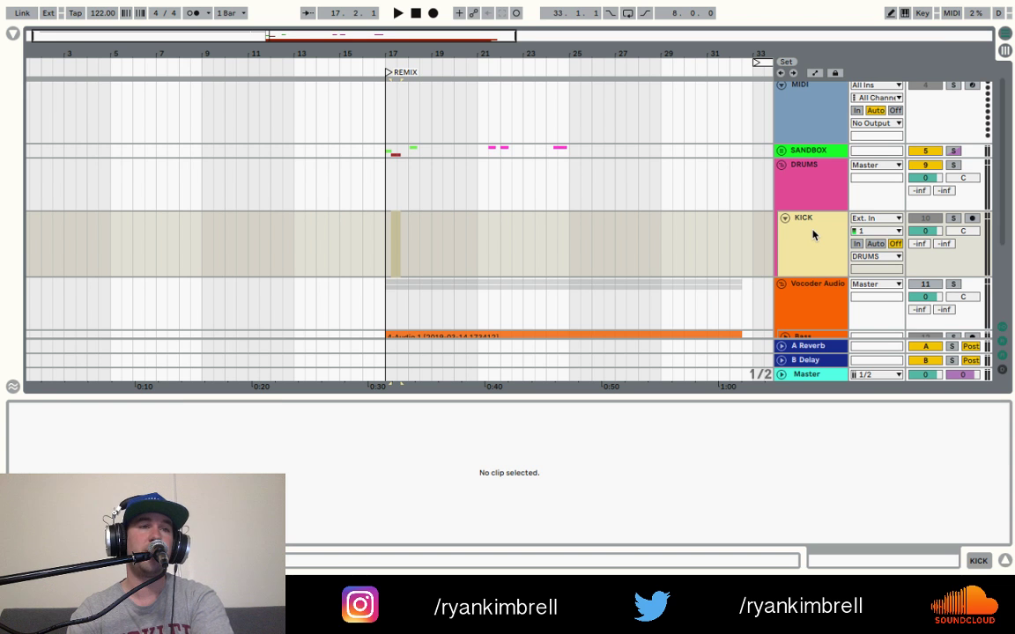
key("ctrl+t")
key("ctrl+r")
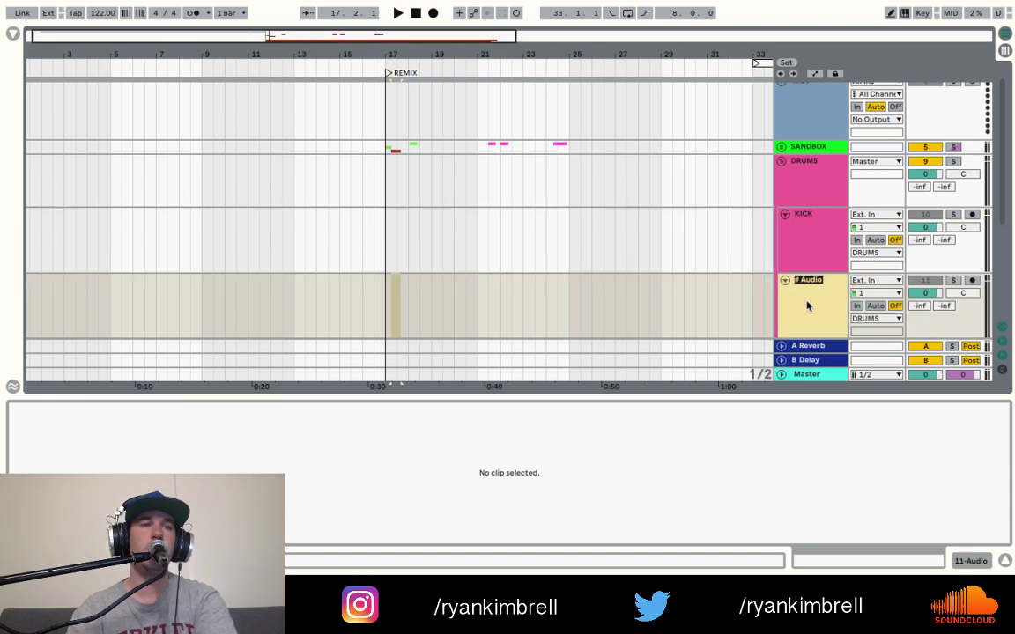
type("HAT")
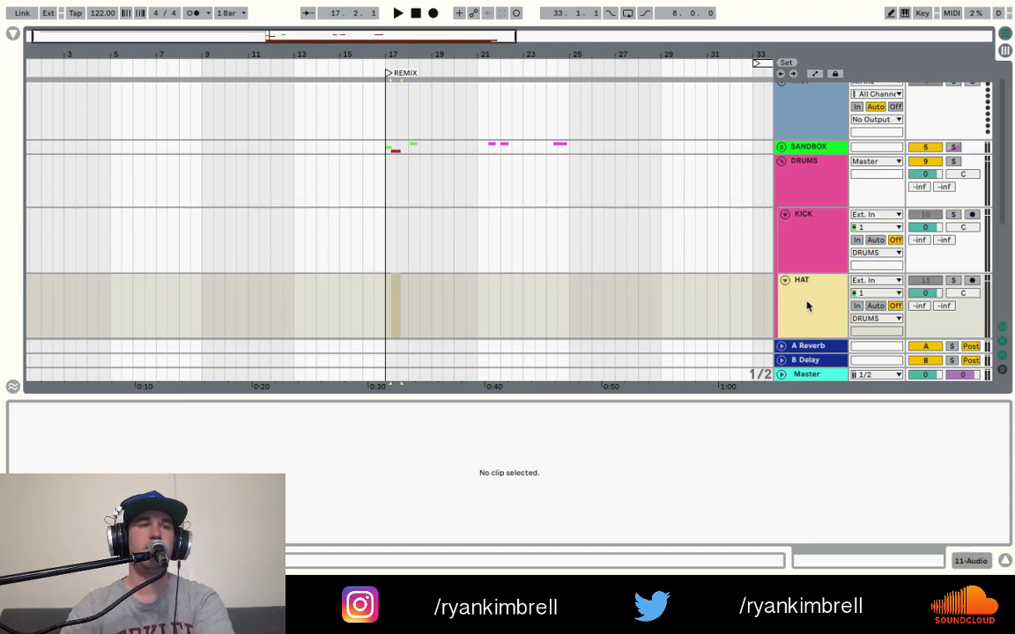
type(" 1")
left_click(813, 236)
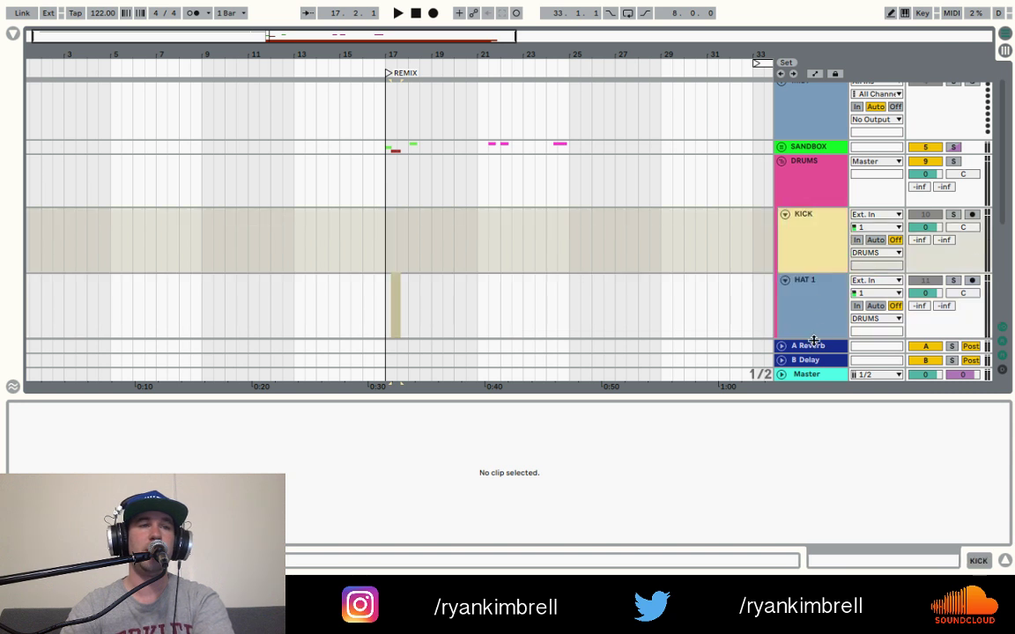
- Insert another audio track below HAT 1 in the DRUMS group and name it HAT 2
left_click(821, 291)
key("ctrl+r")
scroll(821, 291, "down", 6)
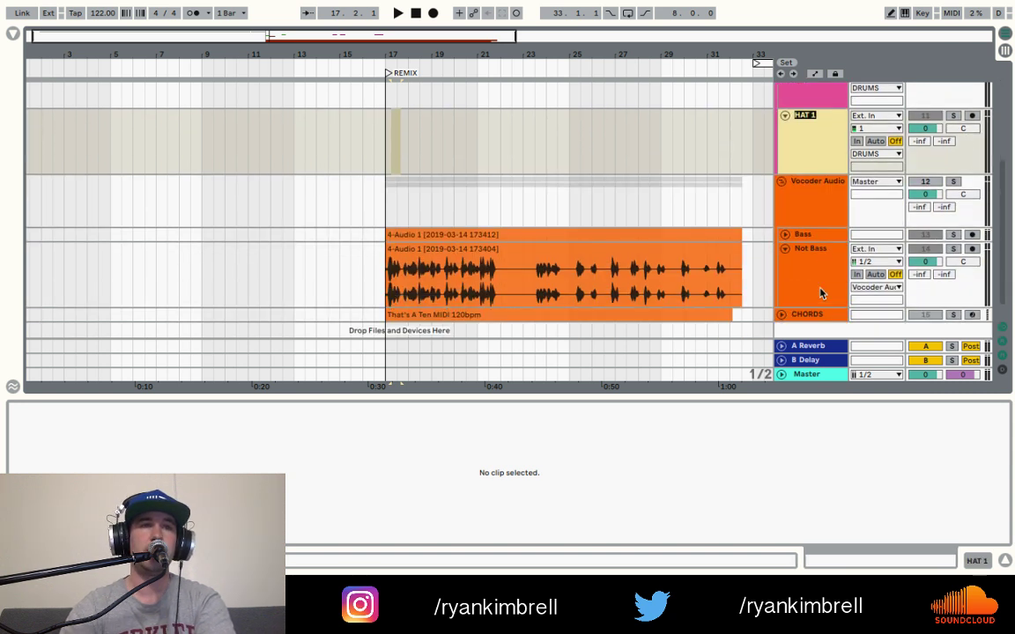
key("ctrl+t")
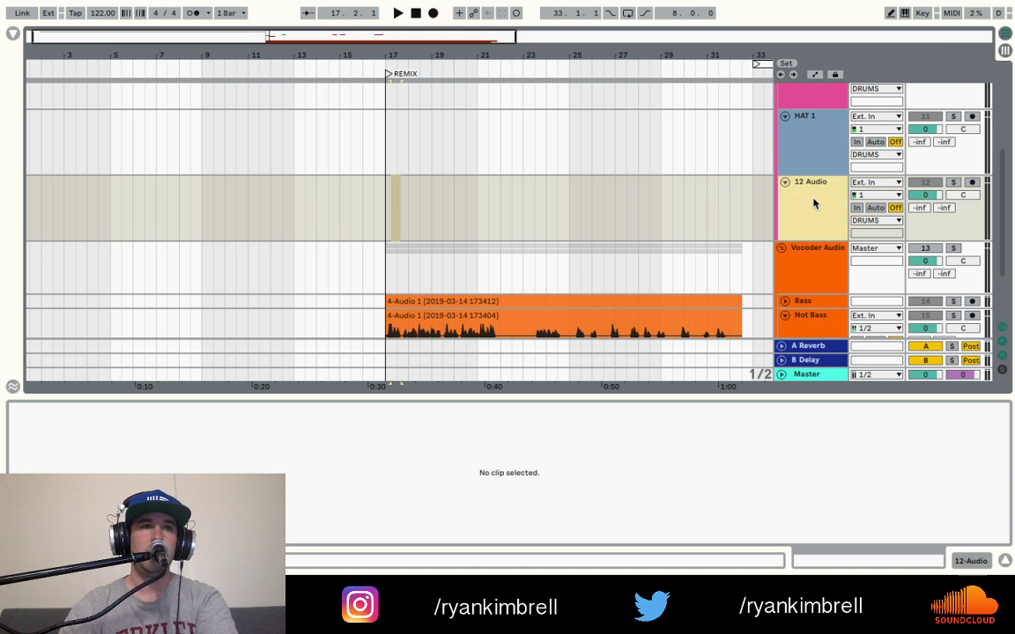
key("ctrl+r")
type("HAT 2")
key("Return")
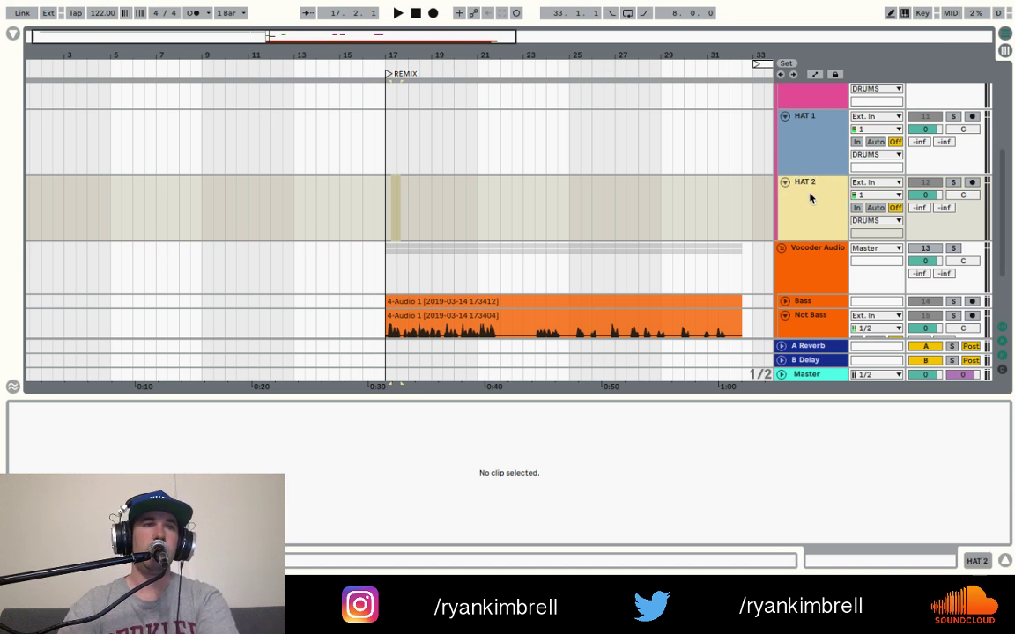
- Insert two audio tracks below HAT 2 in the DRUMS group and name the first one CLAP 1
key("Up")
key("Down")
key("ctrl+t")
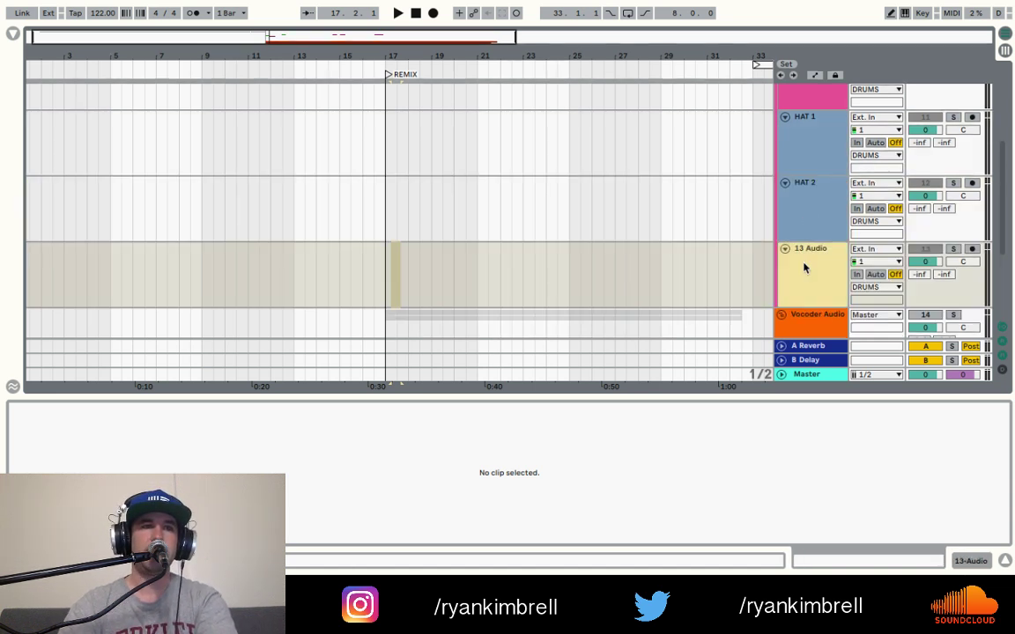
key("ctrl+t")
key("ctrl+r")
type("CLAP")
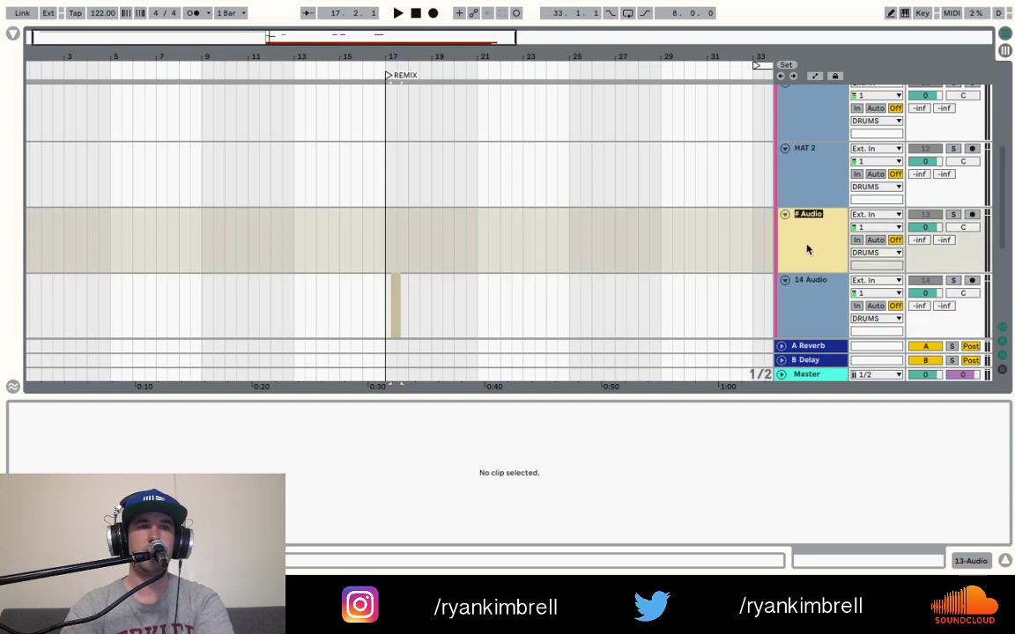
key("Return")
type("1")
key("Return")
- Name the new audio track below CLAP 1 CLAP 2
key("Down")
key("ctrl+r")
type("CLA")
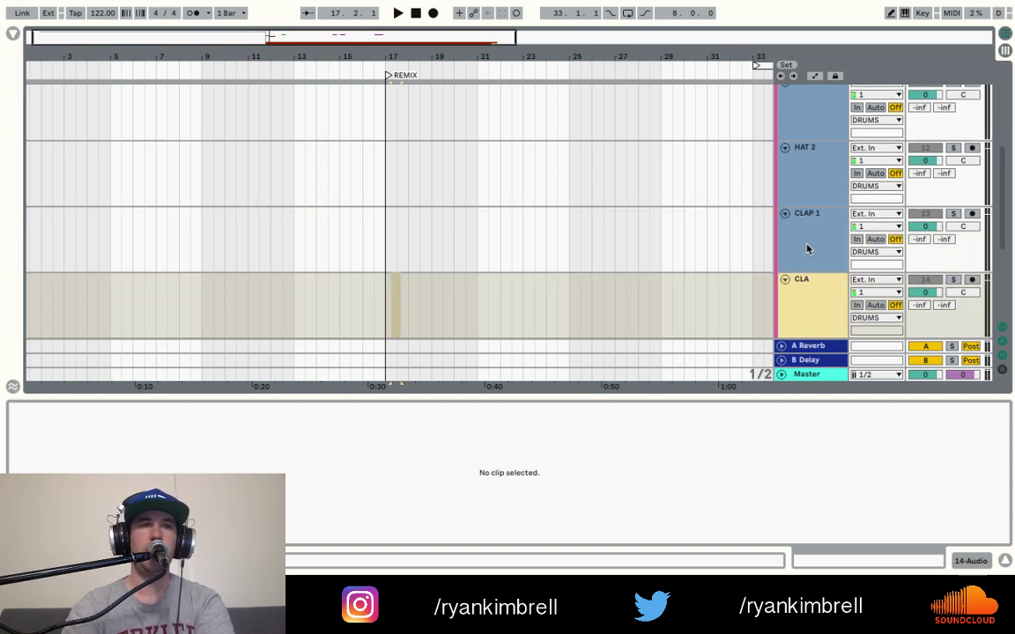
type("P 2")
left_click(807, 249)
- Insert two audio tracks below CLAP 2 in the DRUMS group and name the first one FX
scroll(815, 211, "down", 3)
left_click(818, 172)
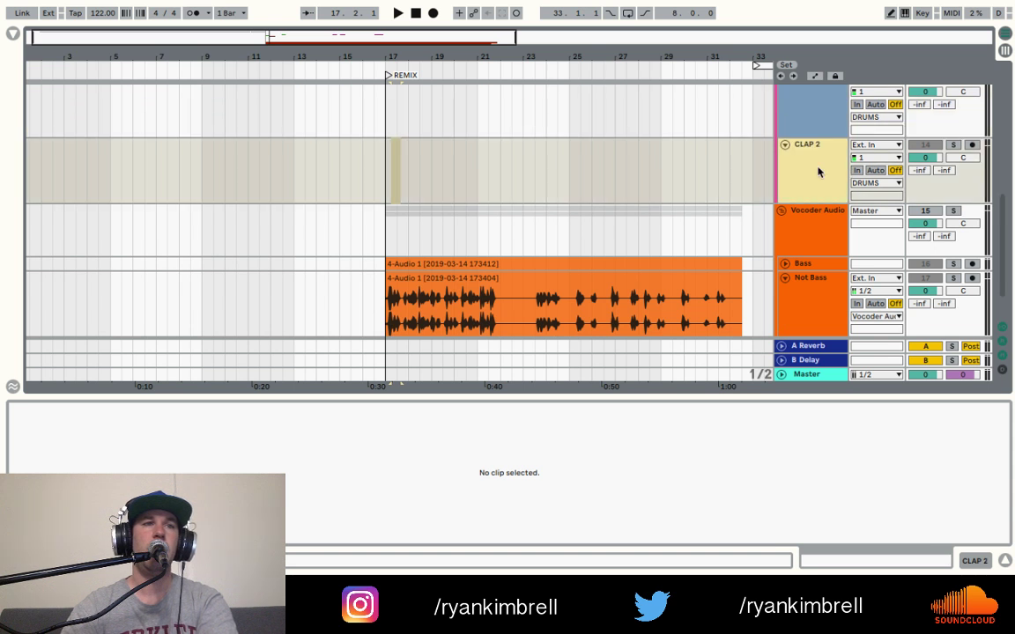
key("ctrl+t")
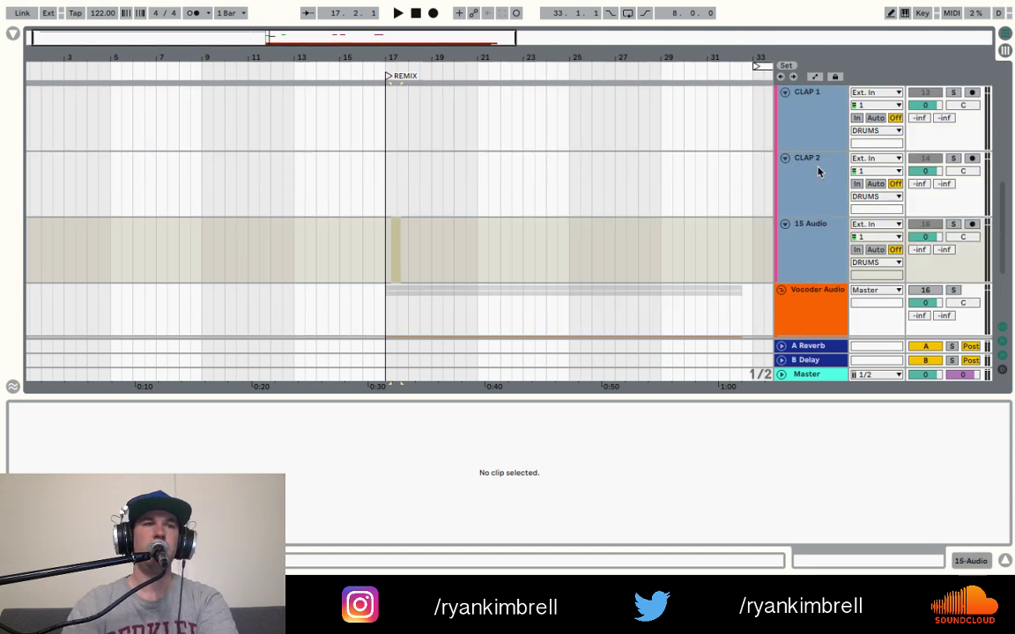
key("ctrl+r")
type("FX")
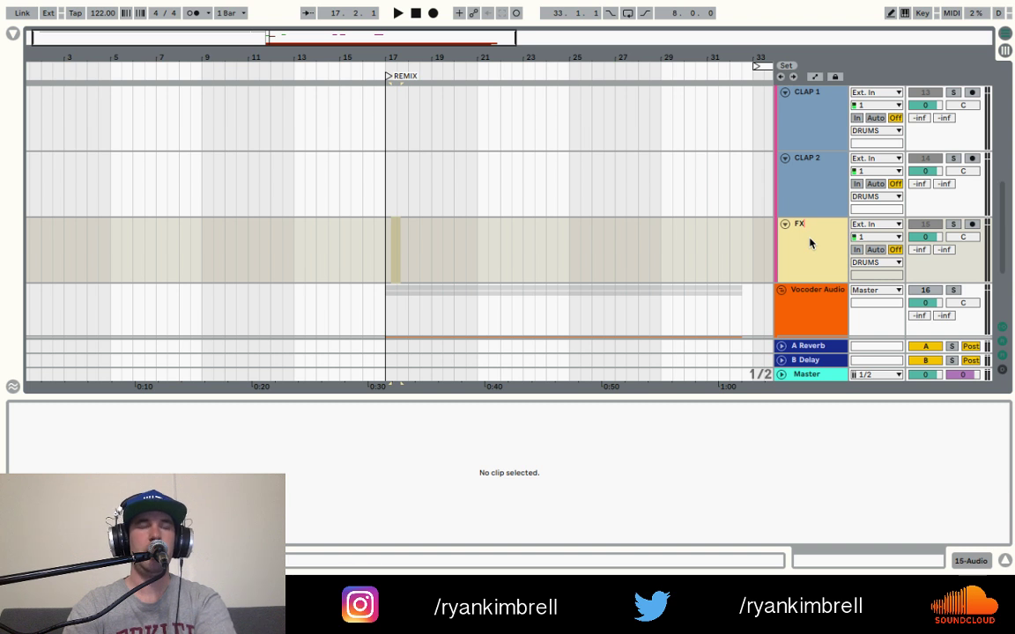
key("ctrl+t")
scroll(820, 234, "down", 3)
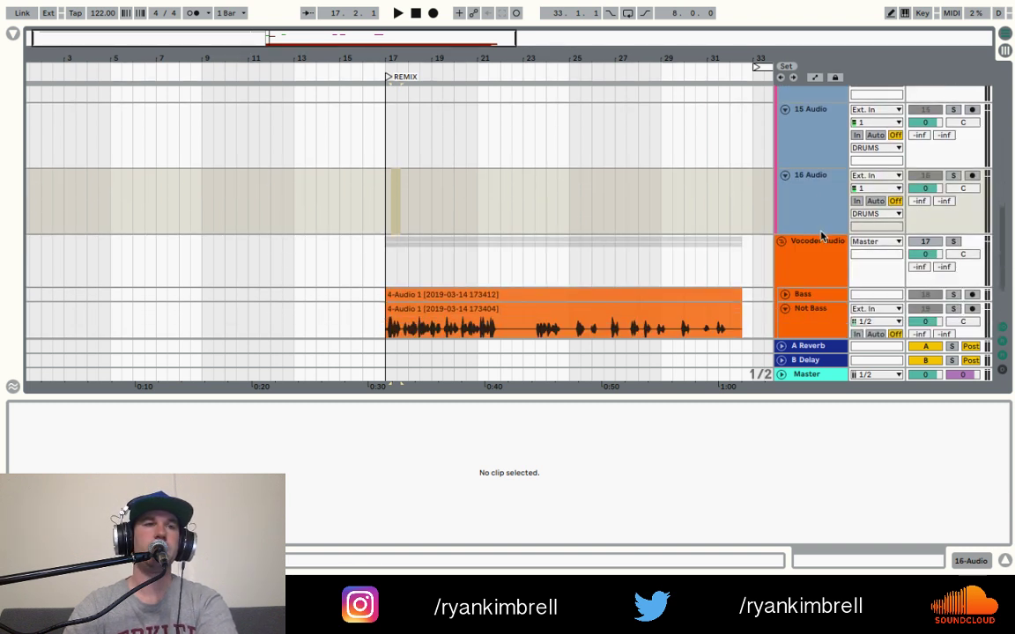
scroll(820, 234, "up", 4)
left_click(818, 269)
key("ctrl+r")
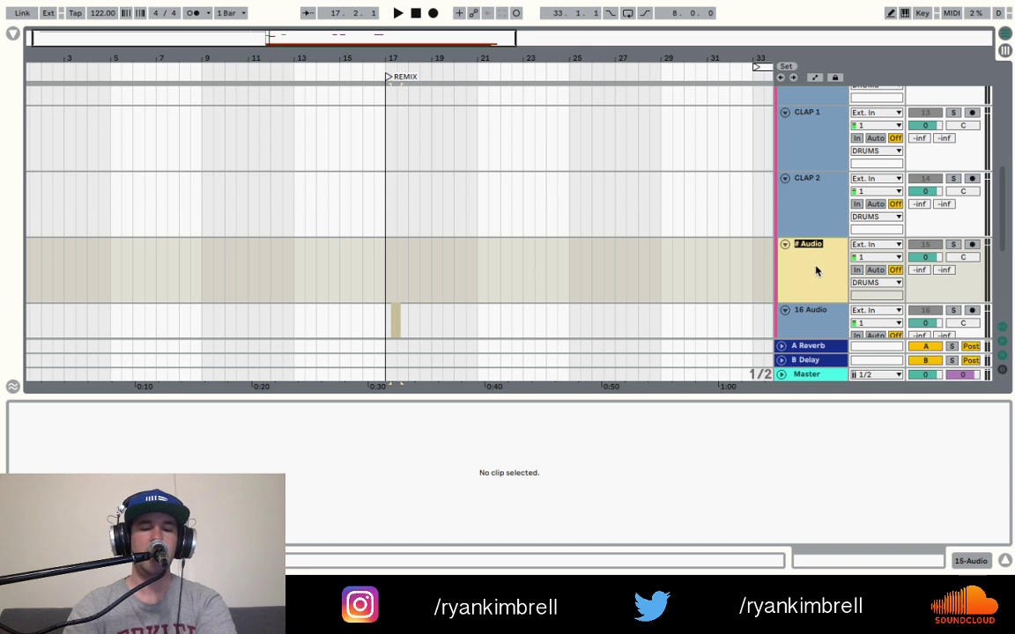
type("FX")
- Name the new audio track below FX PERC
key("Tab")
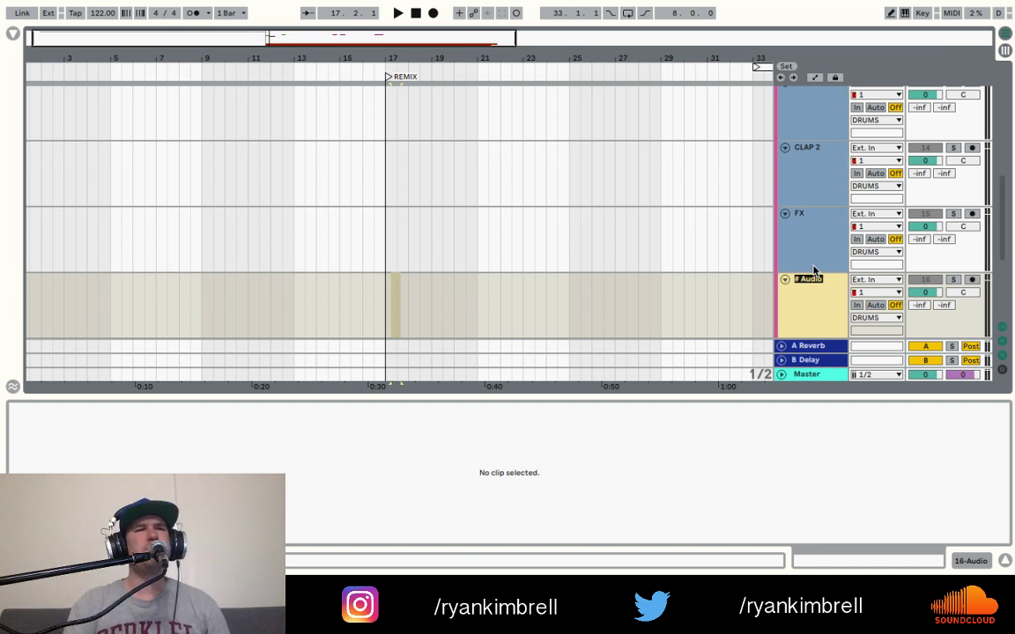
type("PERC")
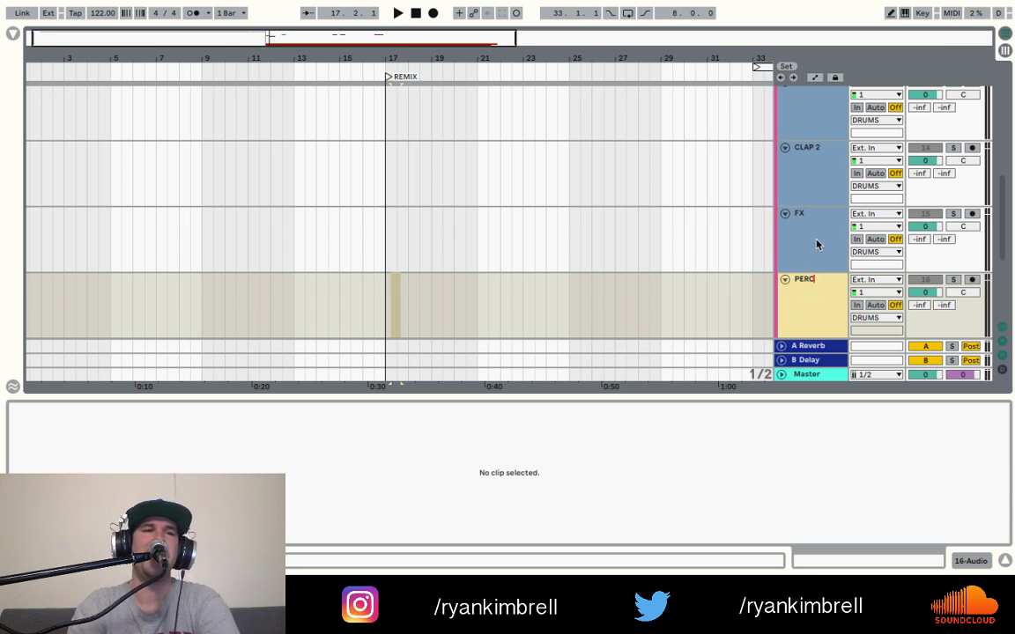
left_click(817, 260)
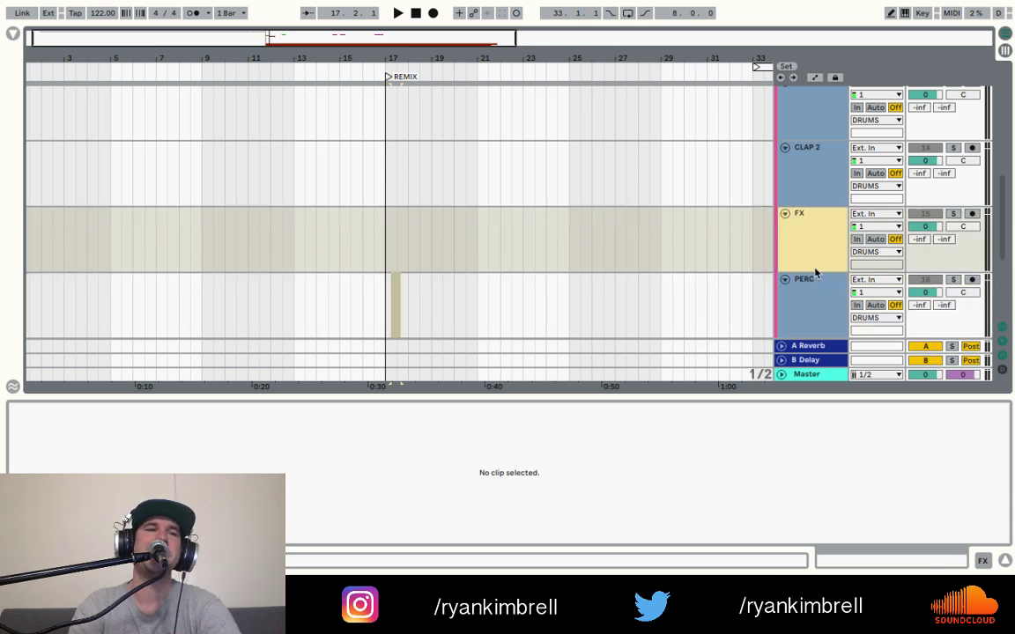
- Insert an audio track below PERC in the DRUMS group and name it MOUTH NOISES
left_click(814, 289)
key("ctrl+t")
key("ctrl+r")
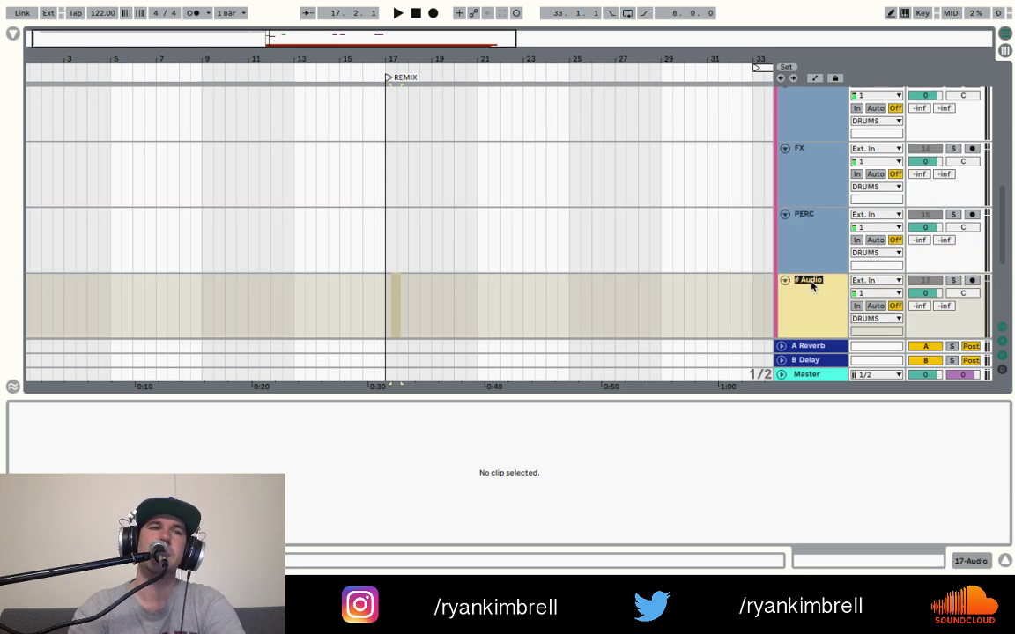
type("MOU")
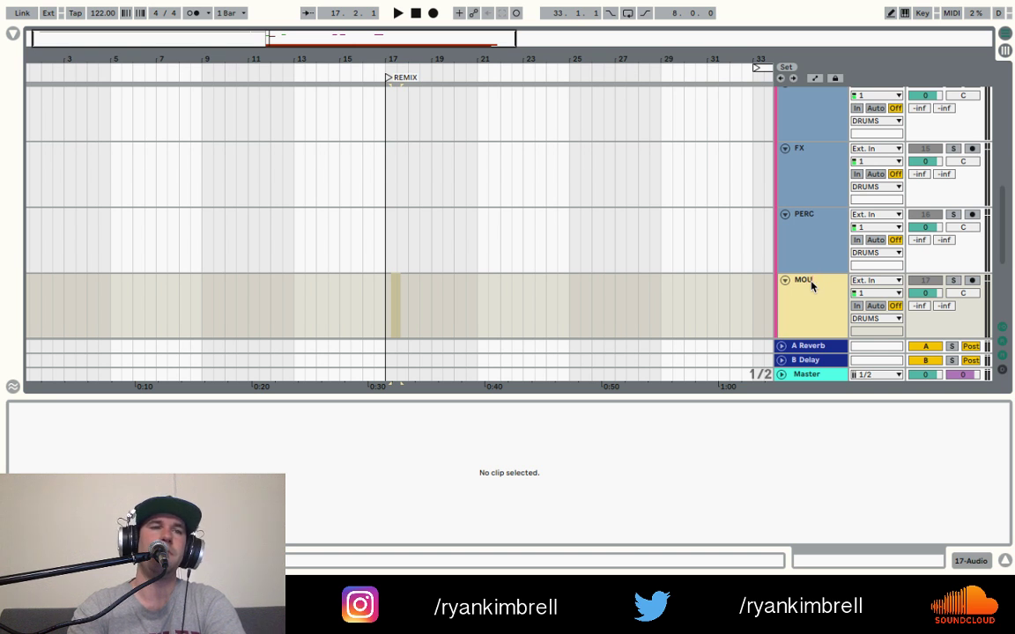
type("TH NOISES")
left_click(817, 250)
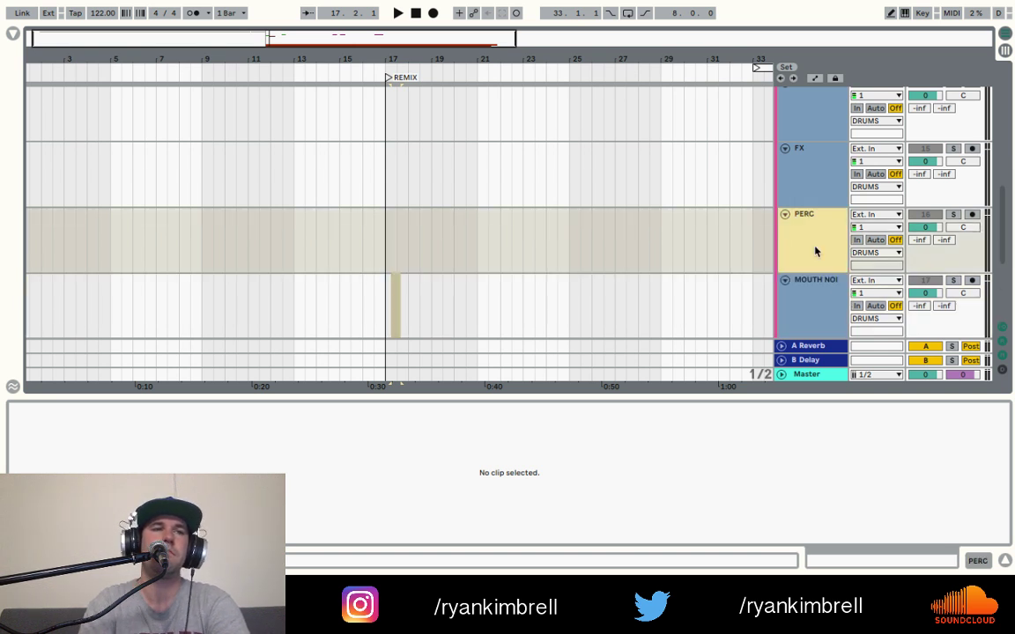
left_click(804, 297)
- Enlarge the Arrangement area and assign the DRUMS group's colour to all its grouped tracks and clips
scroll(800, 266, "up", 12)
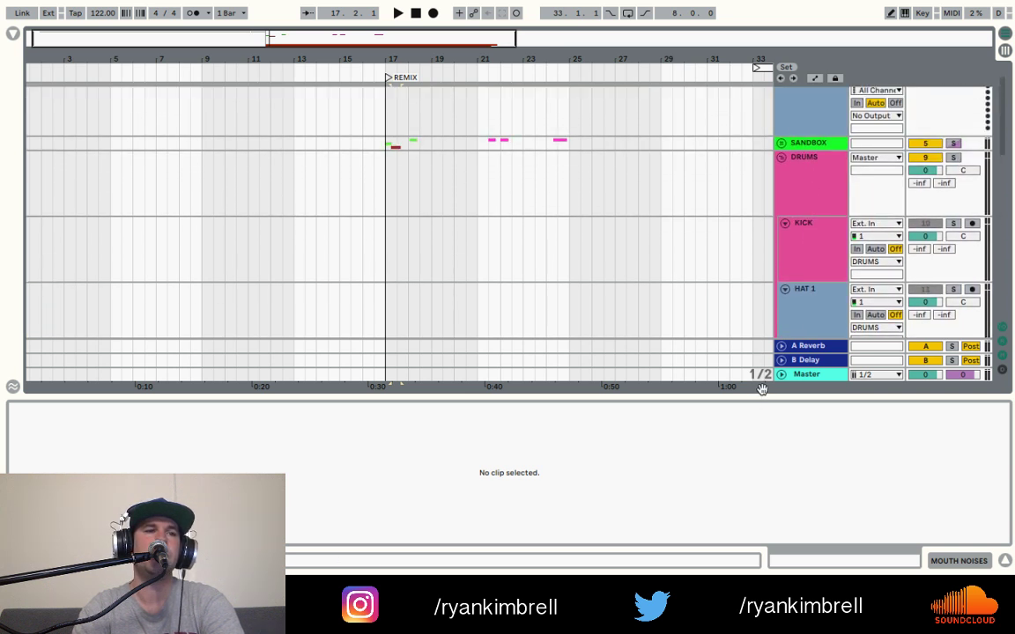
left_click_drag(762, 395, 761, 546)
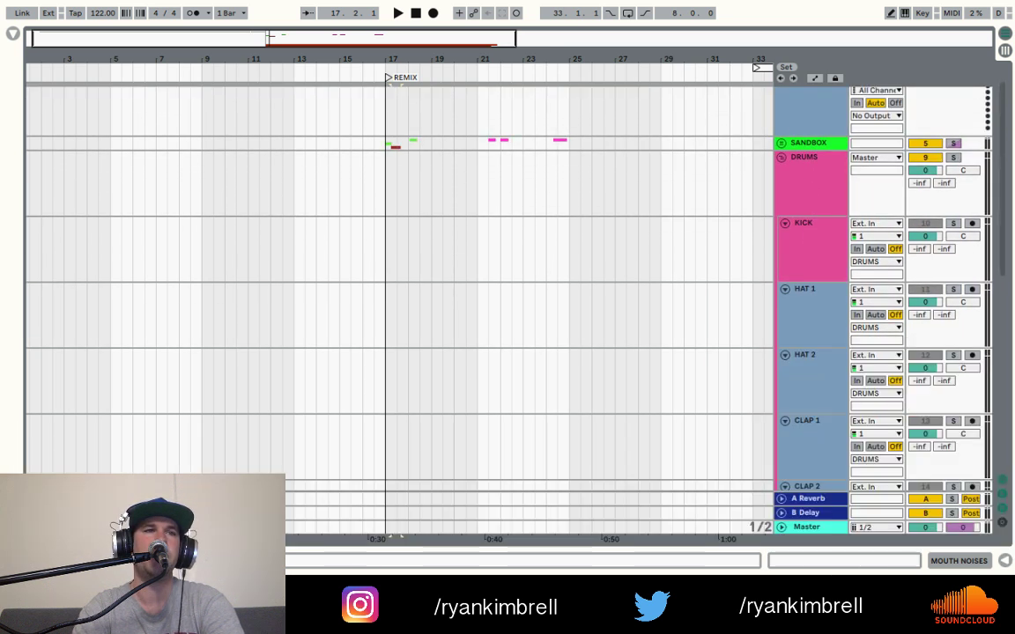
left_click(803, 272)
left_click(797, 204)
right_click(799, 201)
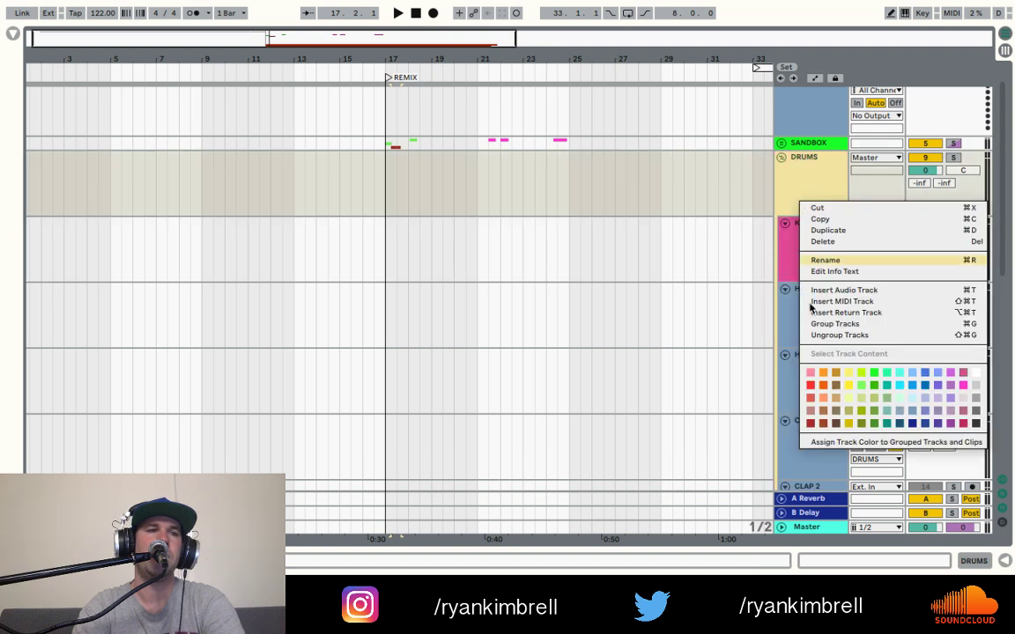
left_click(837, 443)
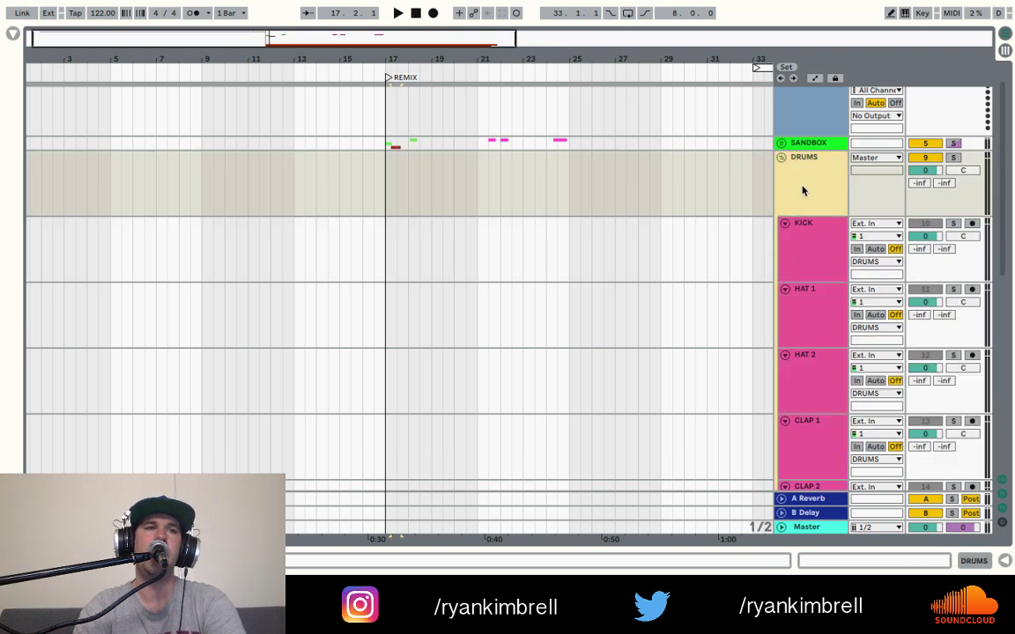
- Fold all the tracks inside the DRUMS group at once, from KICK to MOUTH NOISES
left_click(797, 259)
scroll(798, 258, "down", 6)
left_click(799, 280)
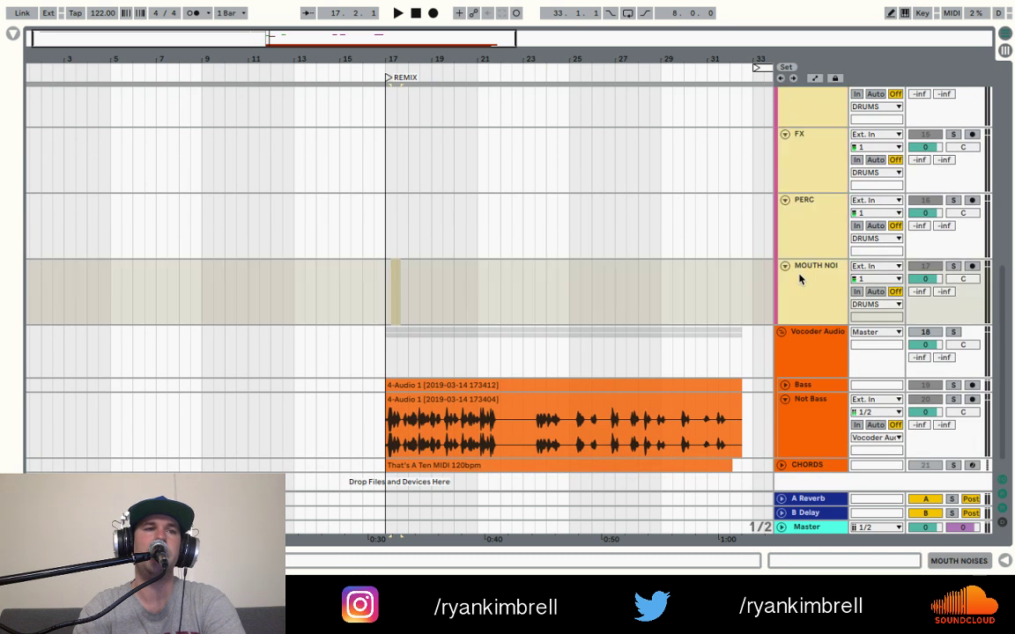
left_click(784, 268, "alt")
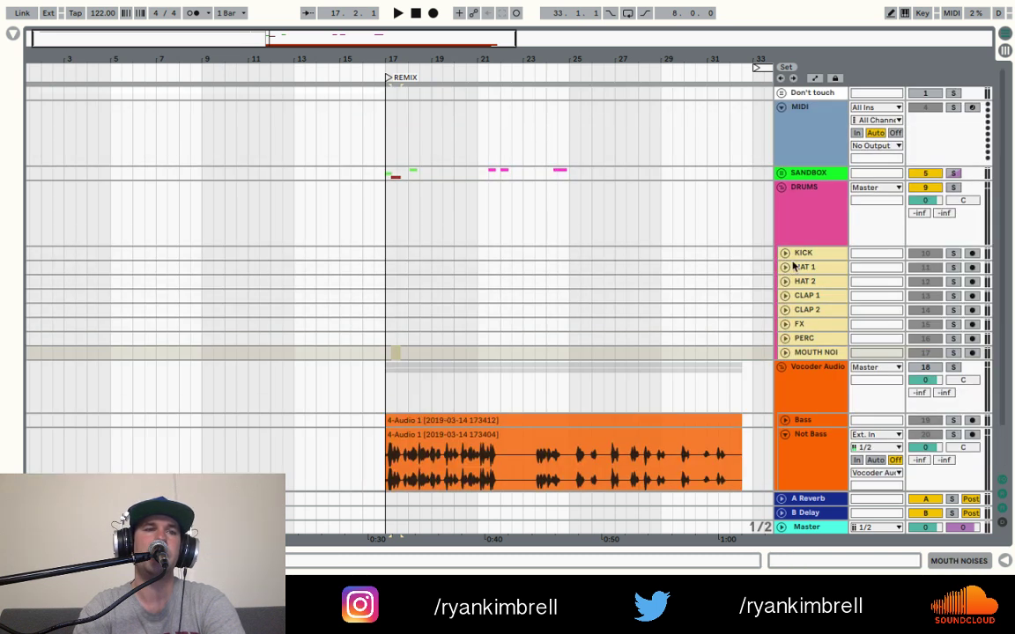
- Fold the Not Bass track and collapse the Vocoder Audio group
scroll(805, 406, "down", 2)
left_click(785, 387)
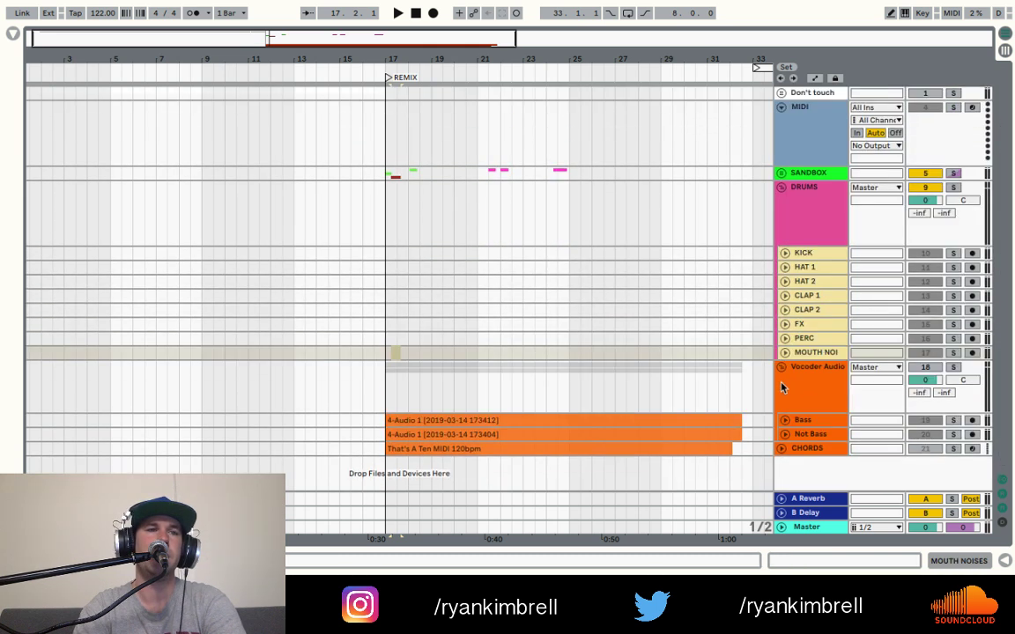
left_click(780, 367)
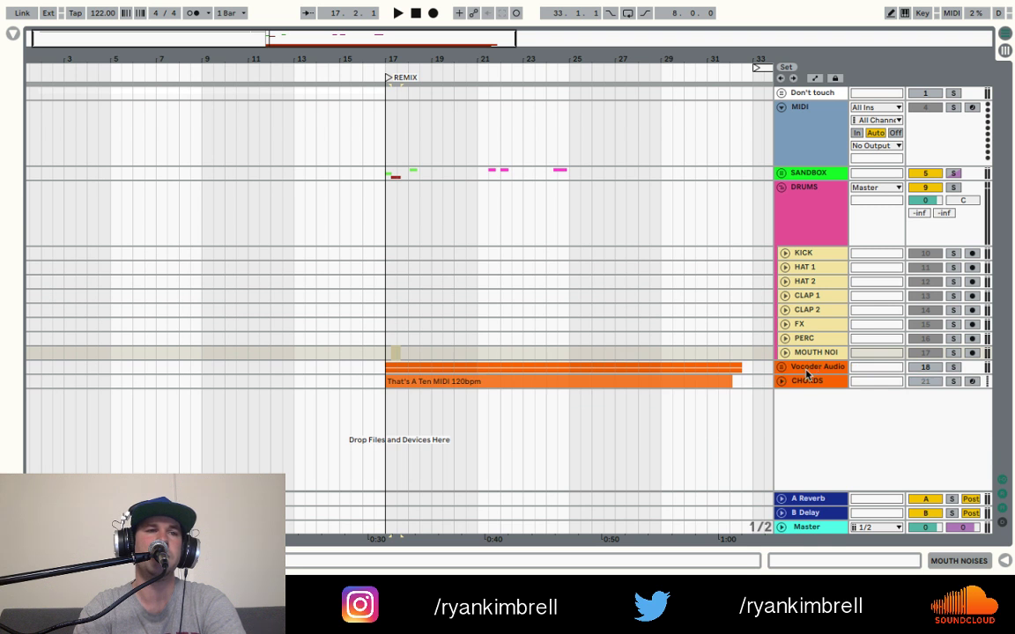
- Move the Vocoder Audio group above SANDBOX and the MIDI track below CHORDS
left_click_drag(806, 370, 813, 164)
left_click(812, 107)
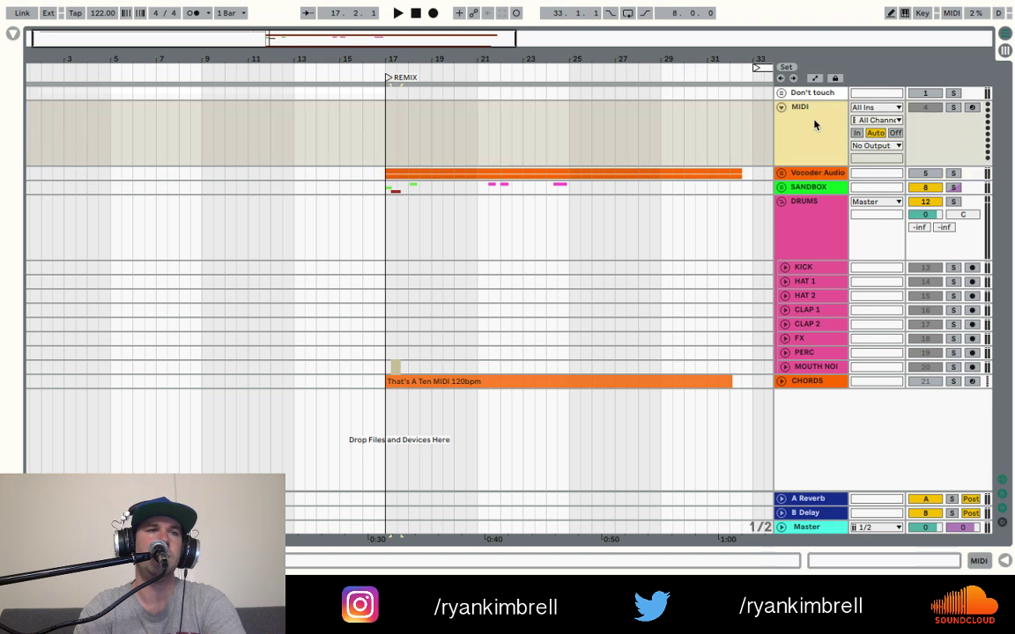
left_click_drag(812, 107, 811, 470)
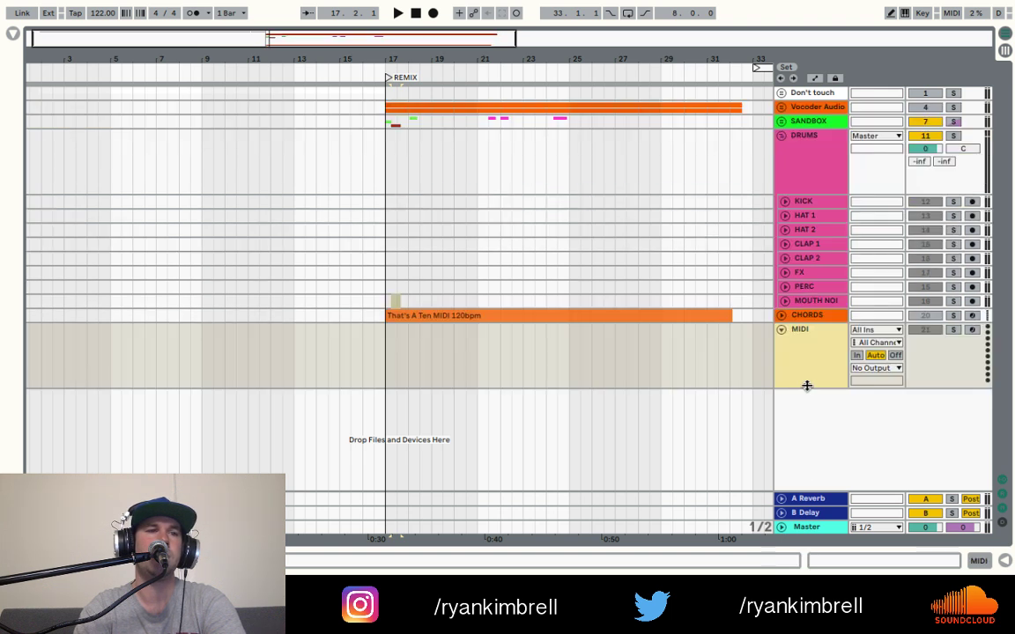
scroll(697, 288, "right", 5)
scroll(698, 288, "left", 5)
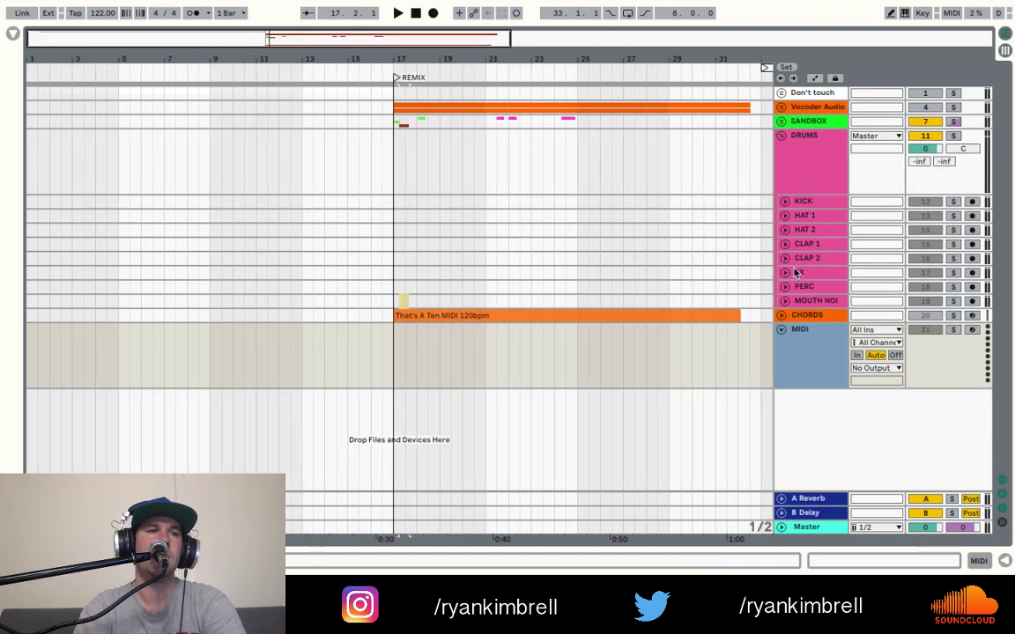
- Show the browser, search the plug-ins for DISCO, and clear the search
left_click(694, 245)
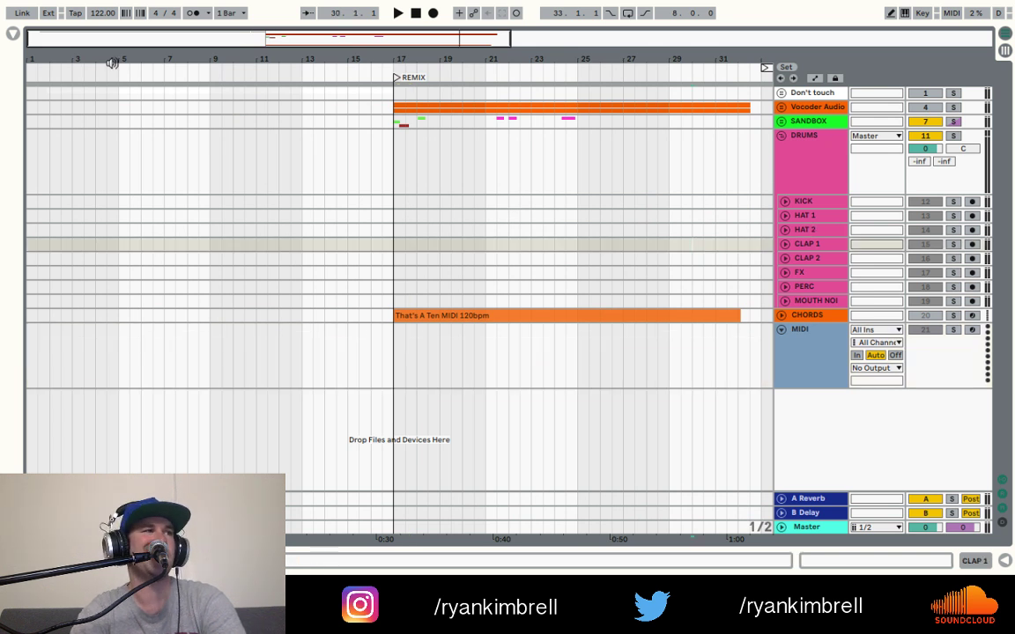
left_click(13, 36)
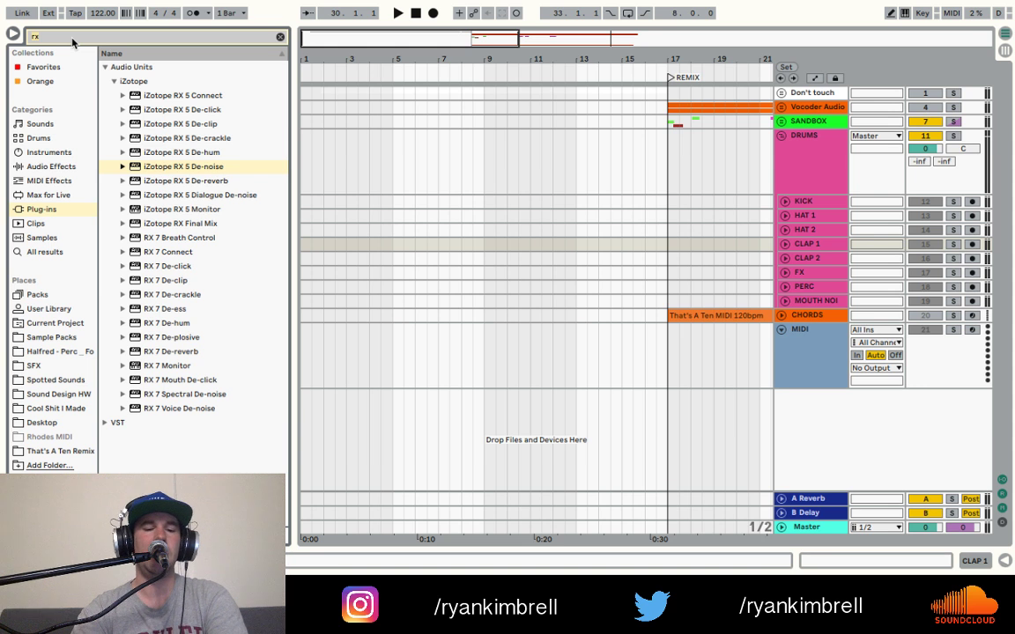
left_click(73, 42)
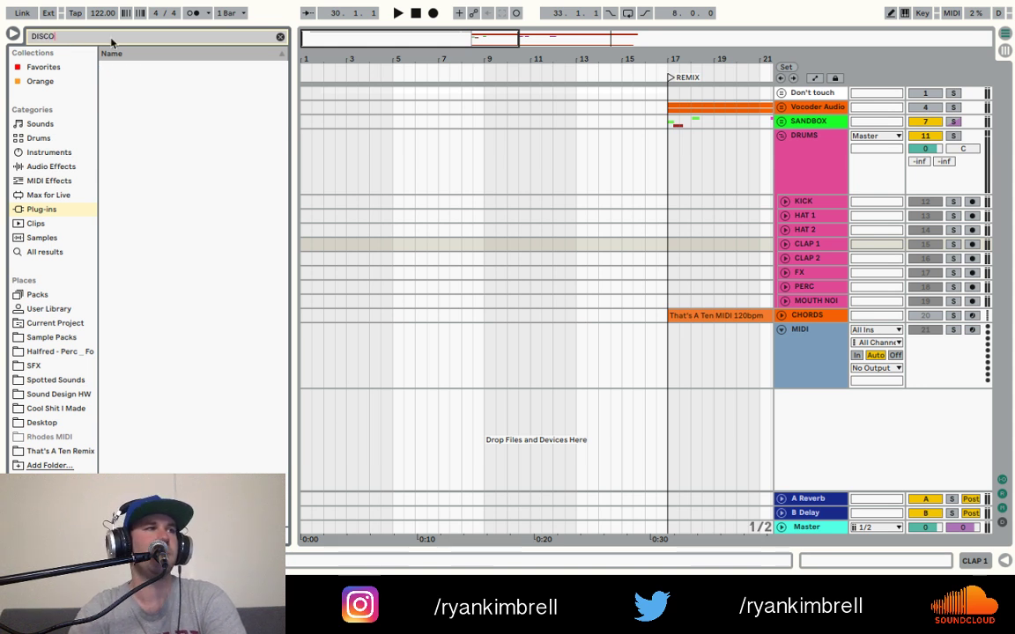
left_click(281, 36)
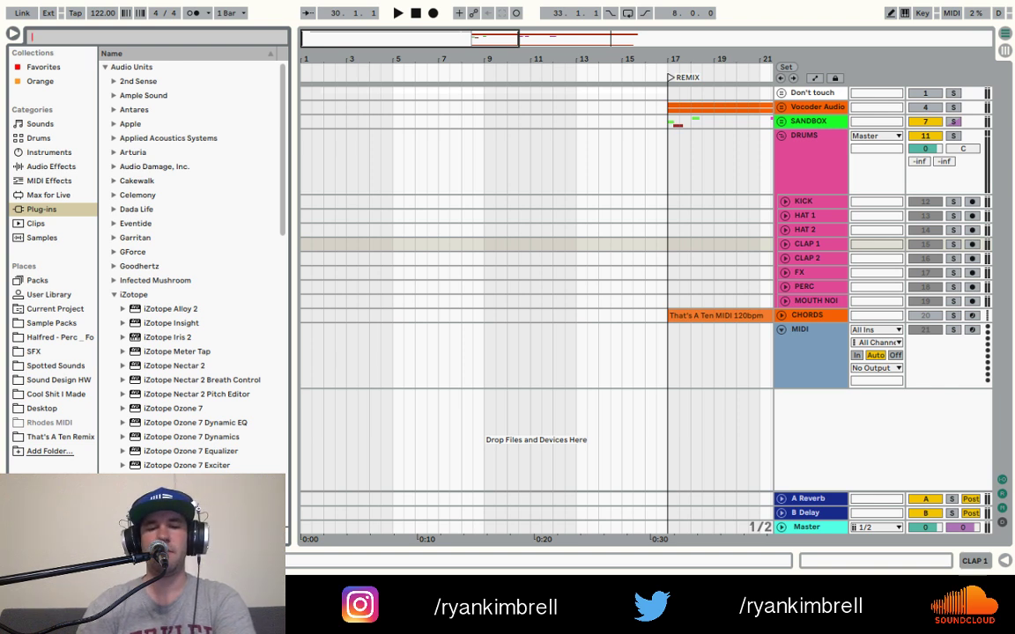
- Switch to Splice in its compact window and enlarge that window over the Arrangement to show more of the recently added samples
key("super+Tab")
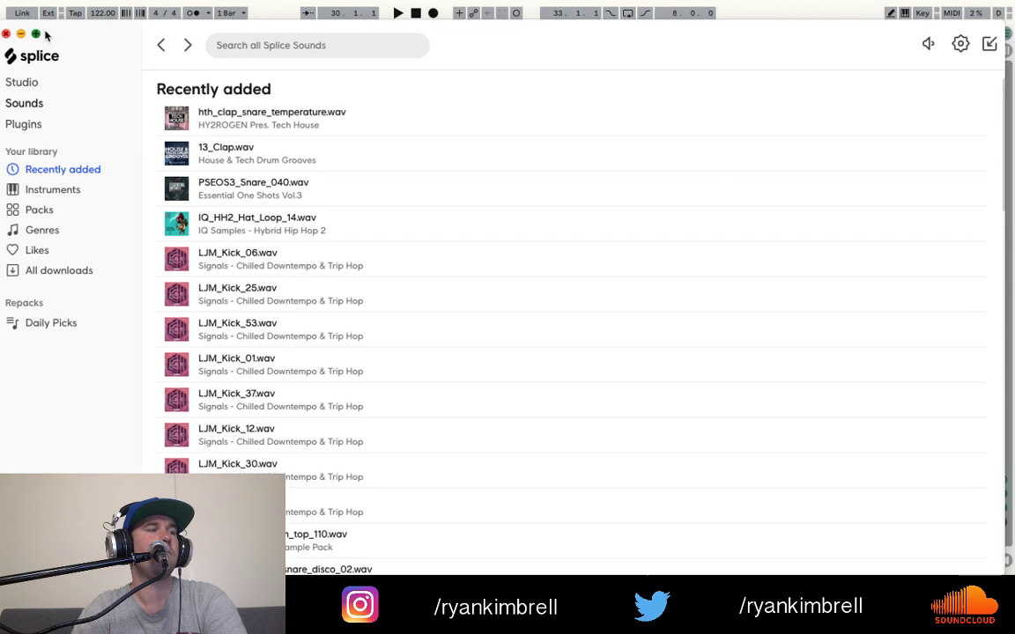
key("super+Tab")
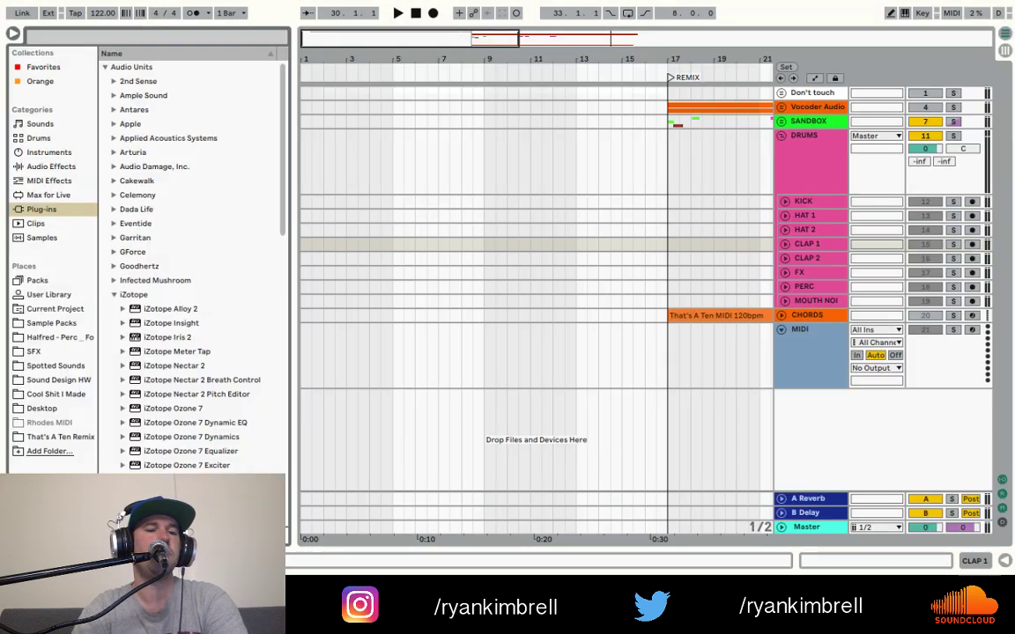
key("super+Tab")
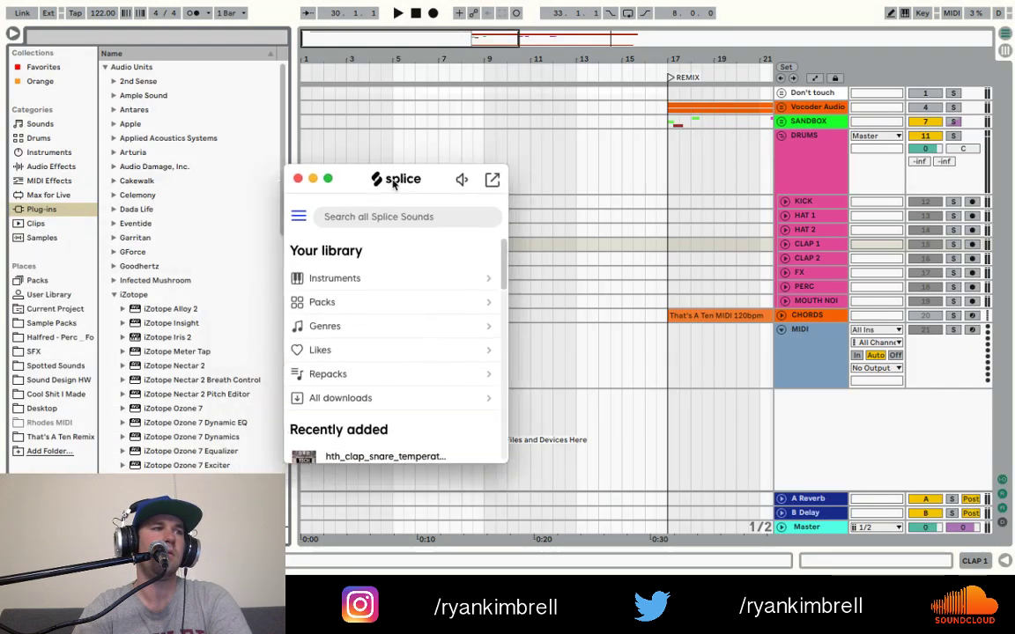
scroll(405, 363, "down", 5)
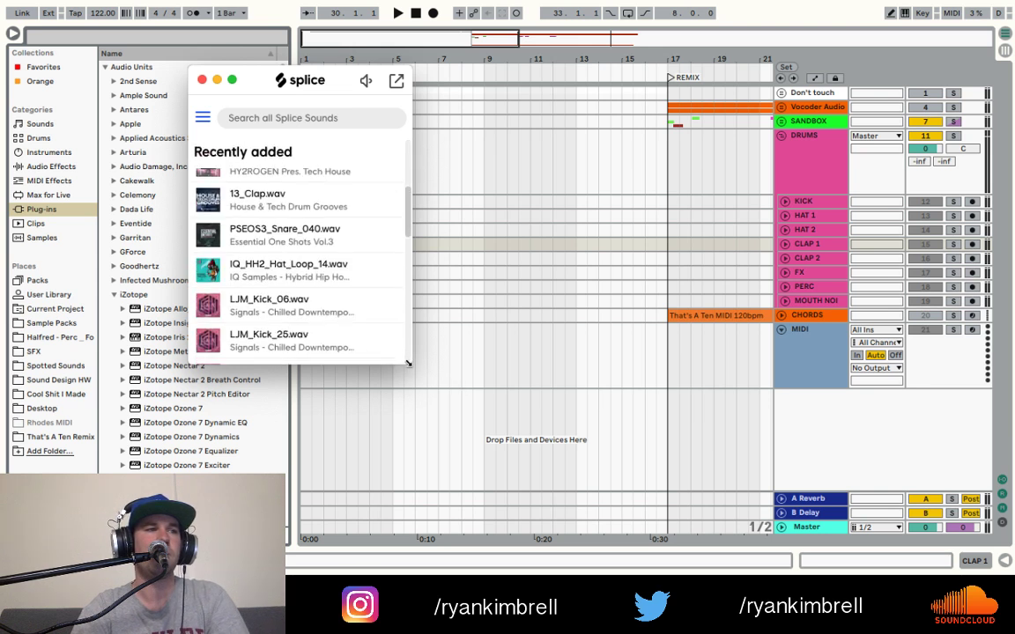
left_click_drag(405, 364, 689, 456)
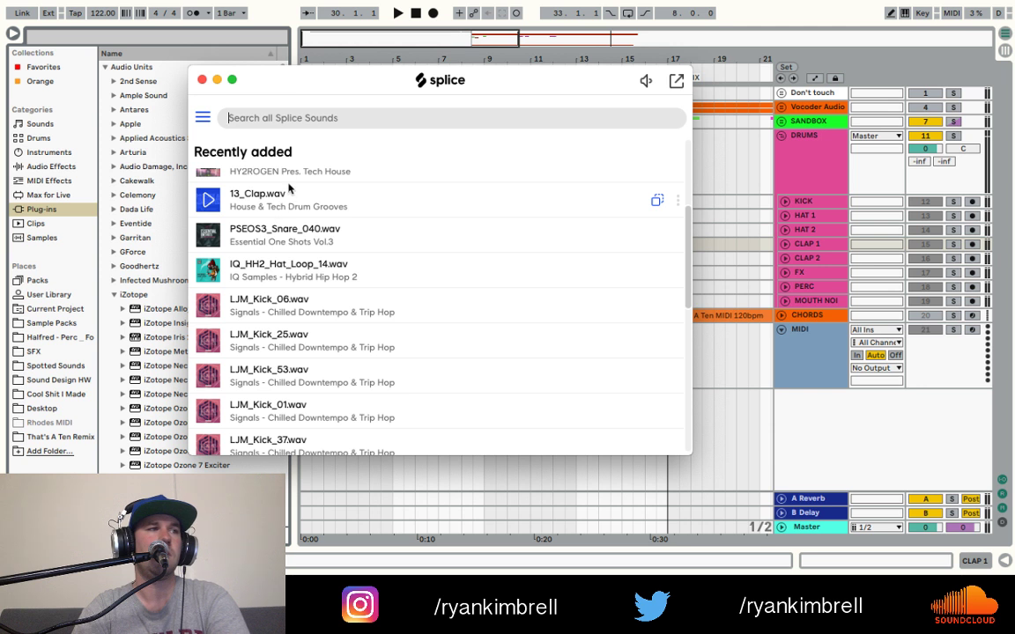
- Audition the LJM_Kick samples among the recently added Splice sounds, including LJM_Kick_12 and LJM_Kick_30
scroll(291, 193, "up", 5)
scroll(289, 193, "down", 2)
scroll(289, 192, "down", 4)
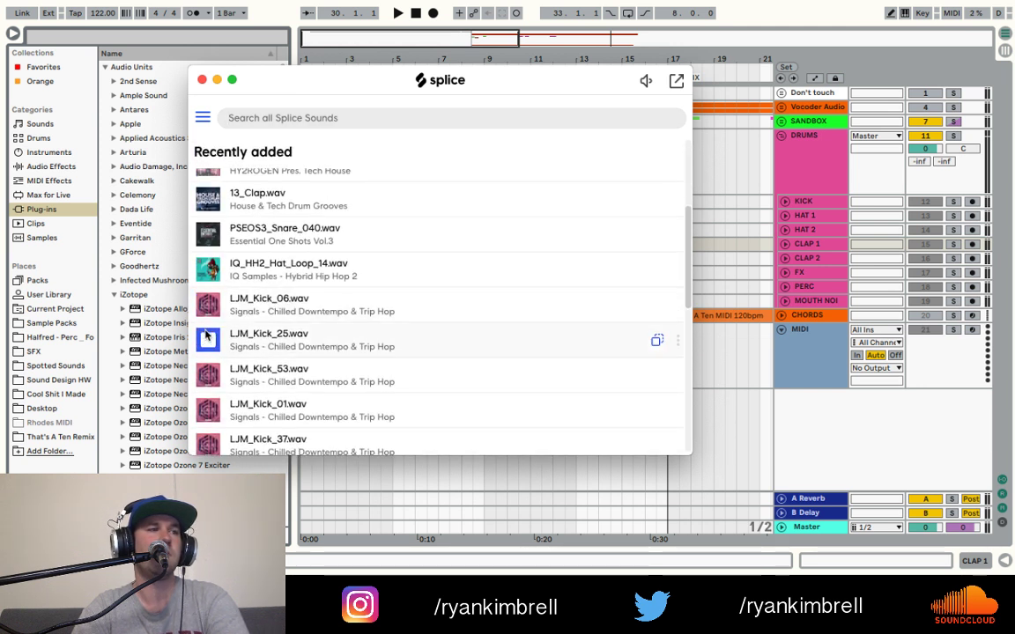
scroll(210, 379, "down", 2)
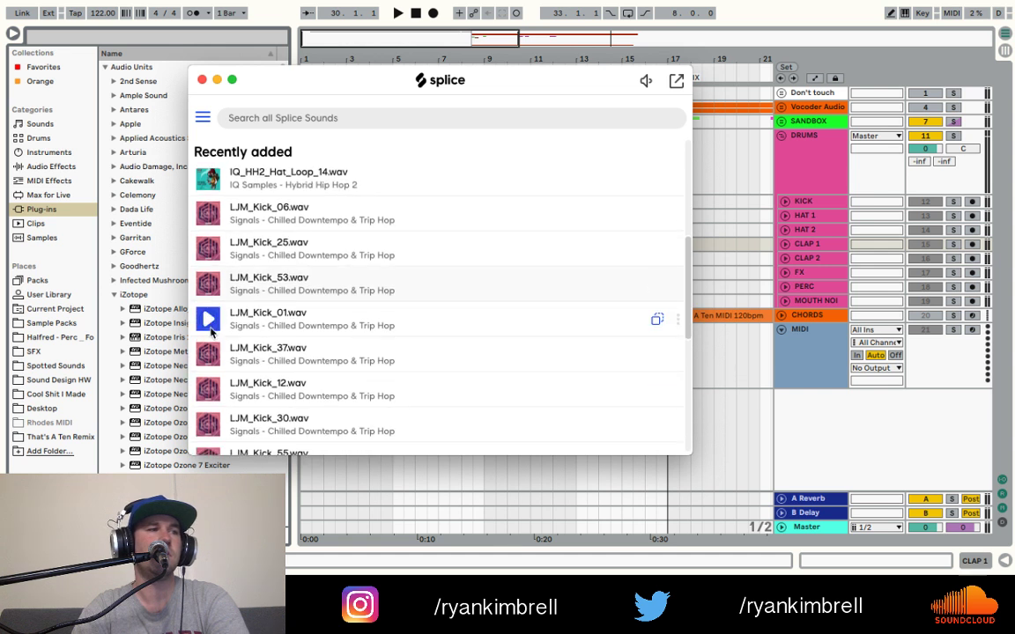
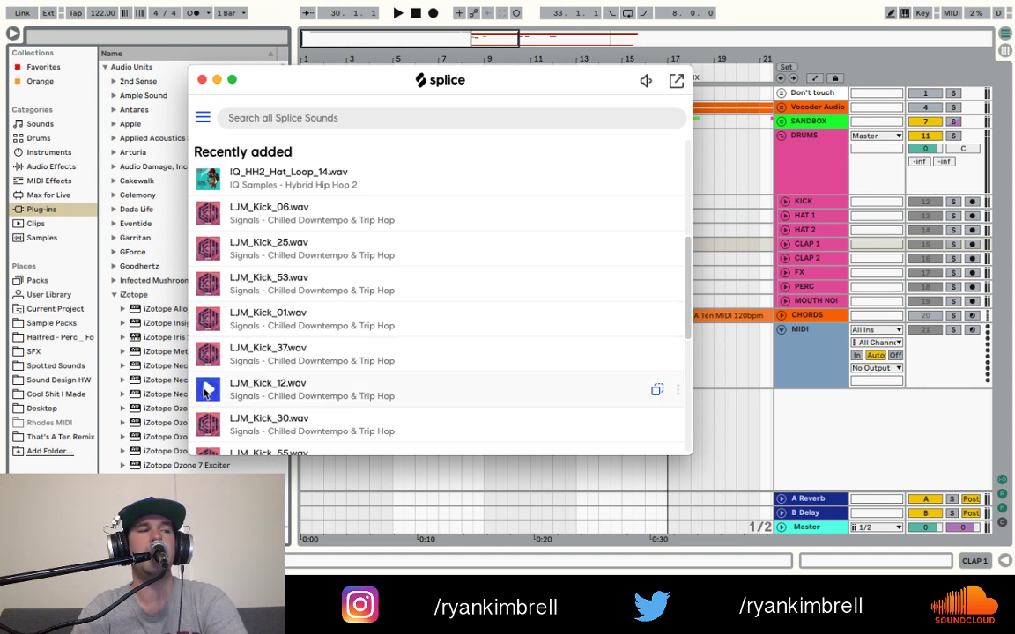
left_click(205, 393)
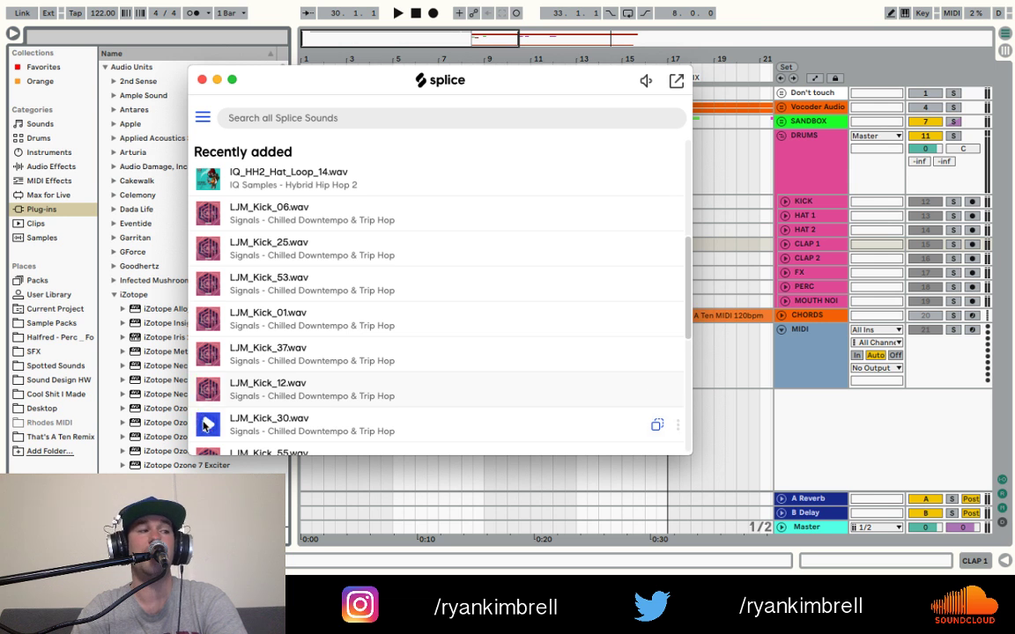
scroll(204, 428, "down", 2)
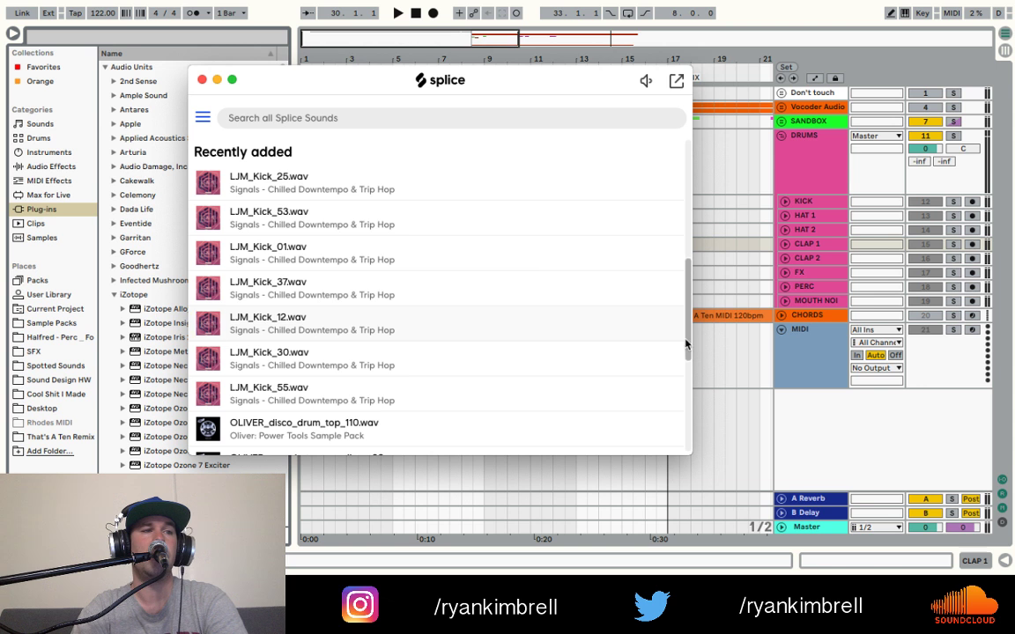
- Insert an audio track named KICK 2 below KICK and apply the DRUMS group's colour to all its tracks
left_click(816, 201)
key("super+t")
key("super+r")
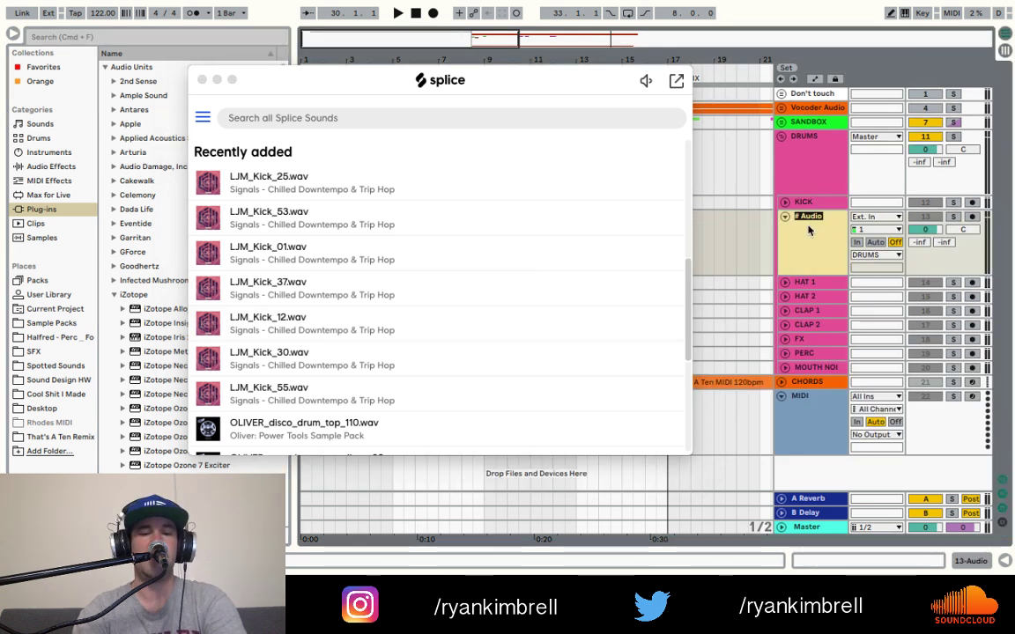
type("KICK 2")
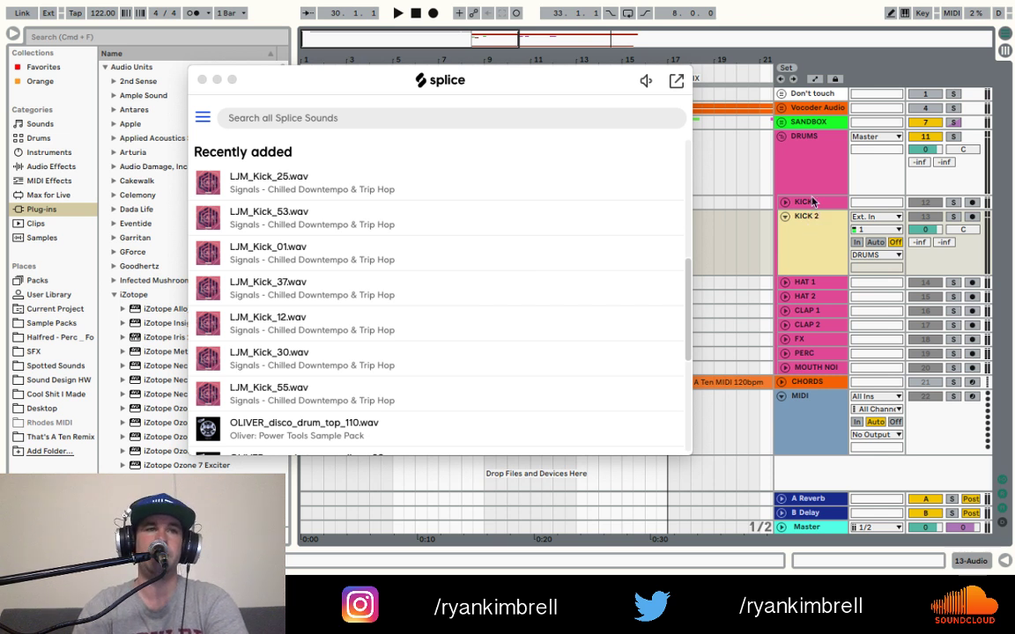
right_click(814, 169)
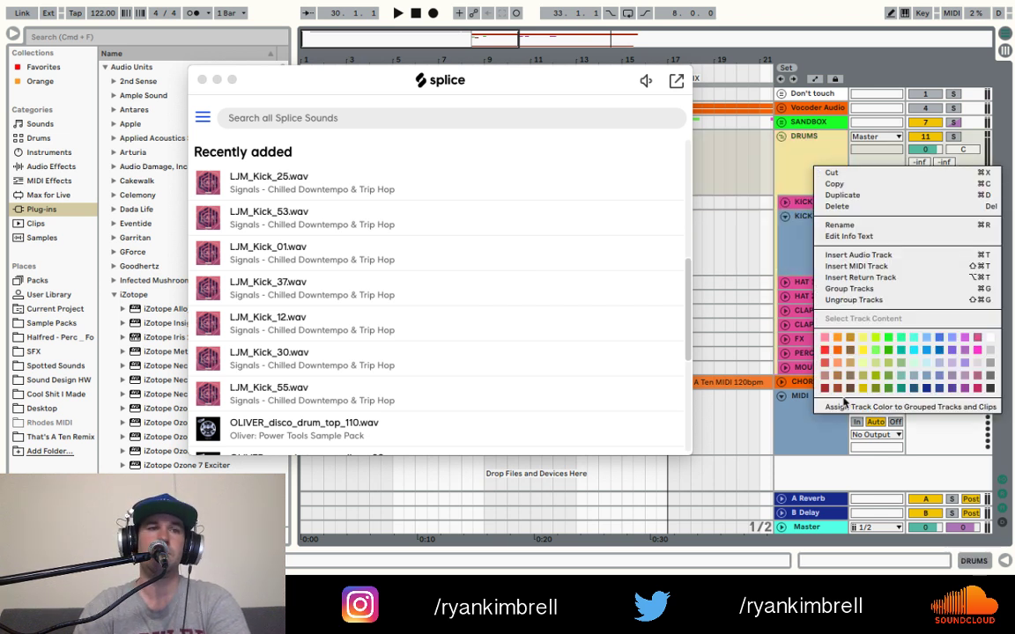
left_click(842, 406)
left_click(827, 253)
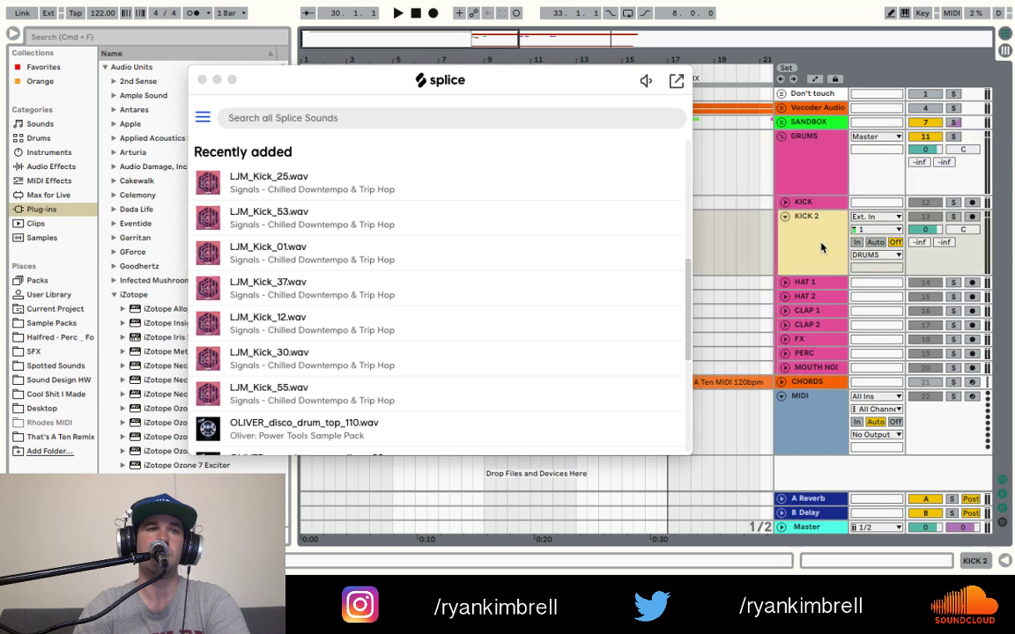
- Move the Splice window aside and place LJM_Kick_12.wav on the KICK 2 track at bar 5
left_click(398, 82)
left_click_drag(399, 82, 675, 108)
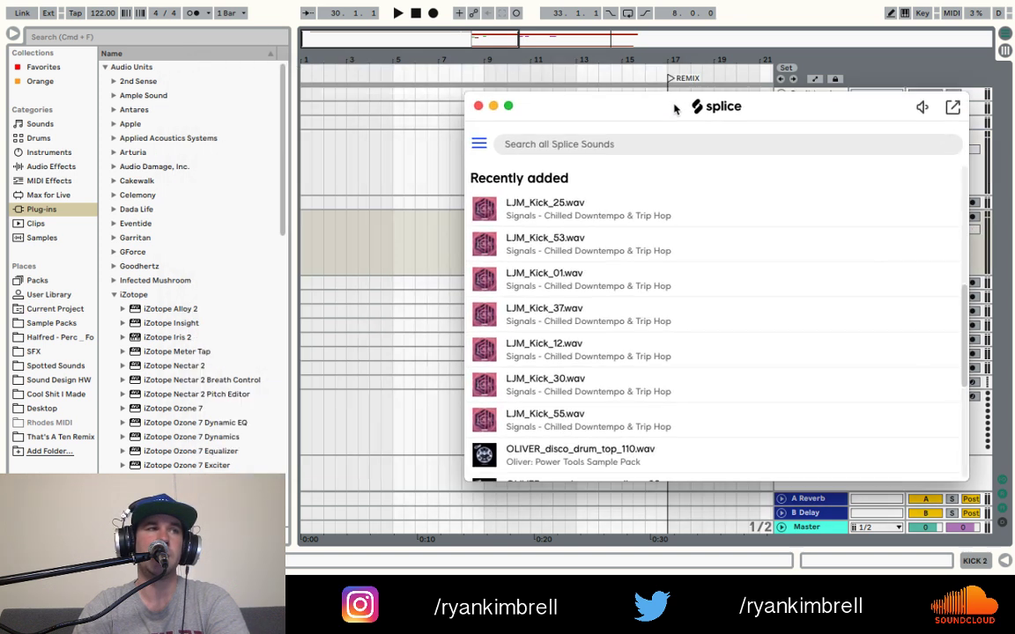
left_click(399, 263)
left_click(387, 258)
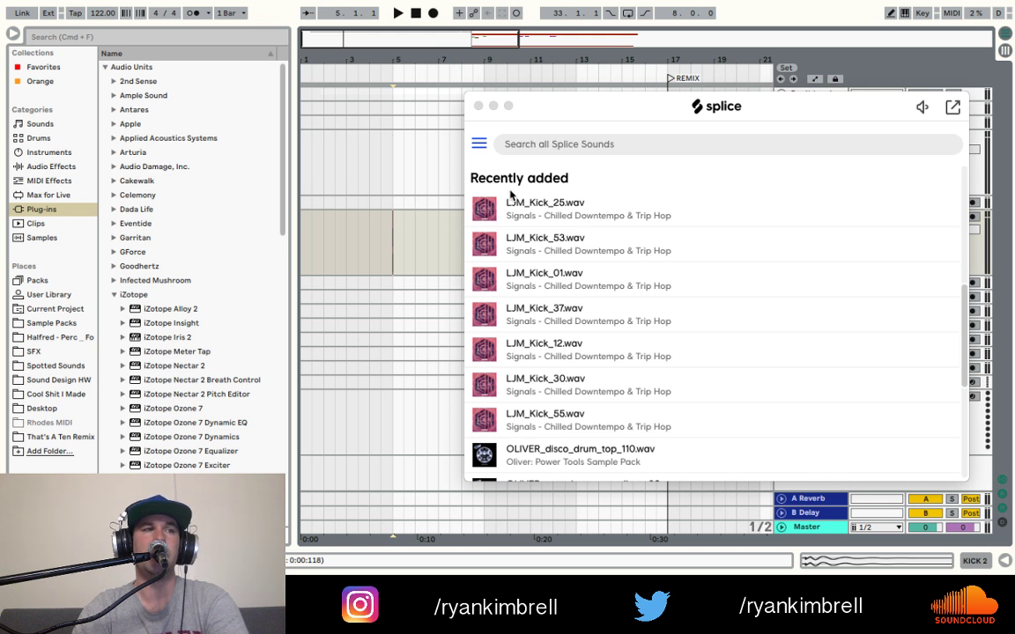
- Audition the OLIVER disco drum top, one-shot snare, retro funk loop and modern foley percussion loop in Splice
scroll(497, 340, "down", 3)
left_click(484, 370)
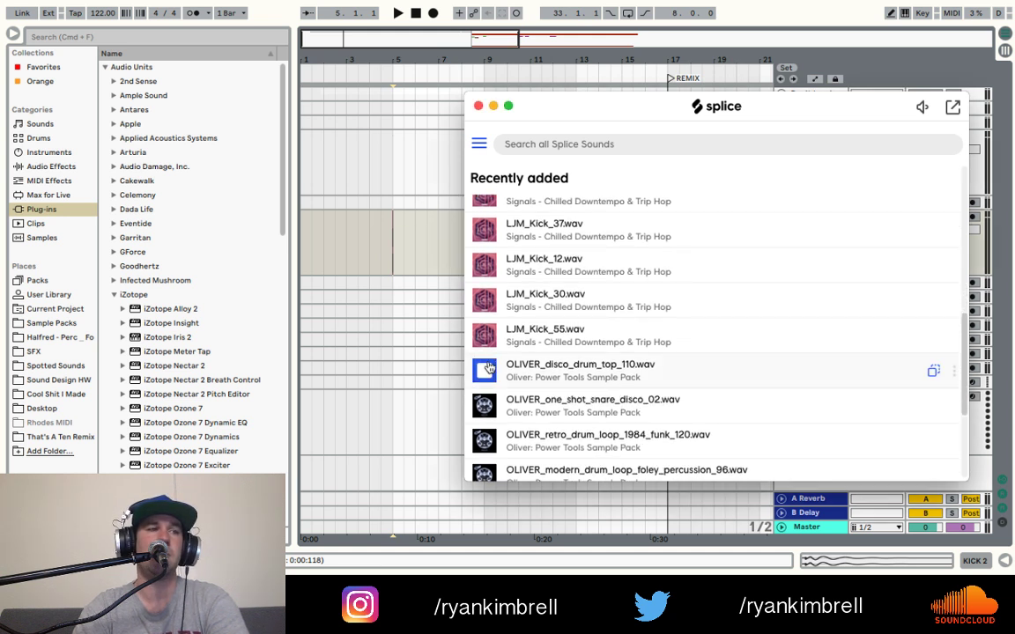
left_click(484, 406)
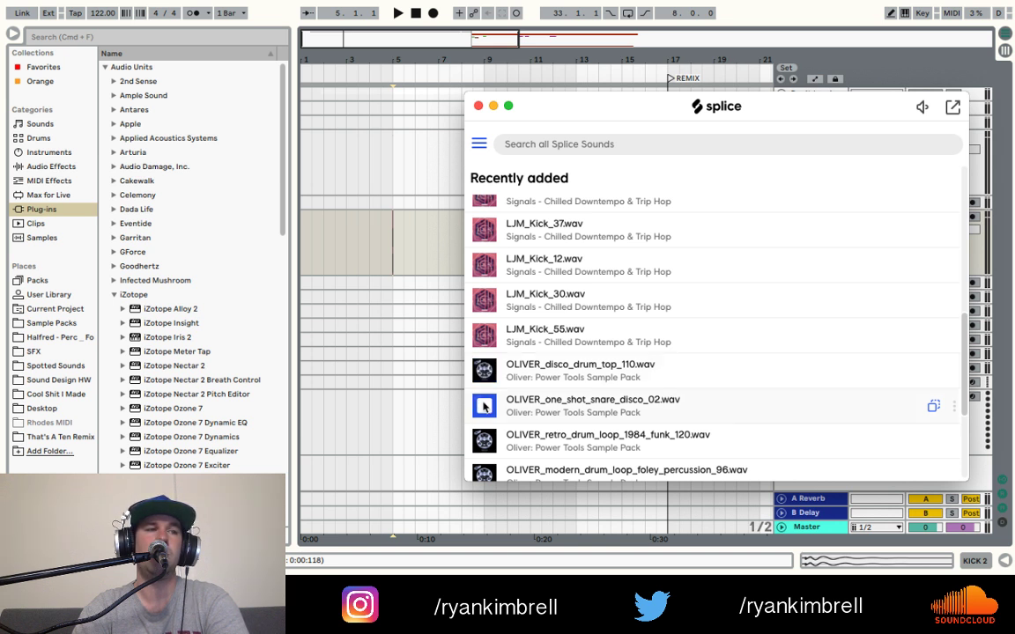
left_click(488, 411)
left_click(484, 440)
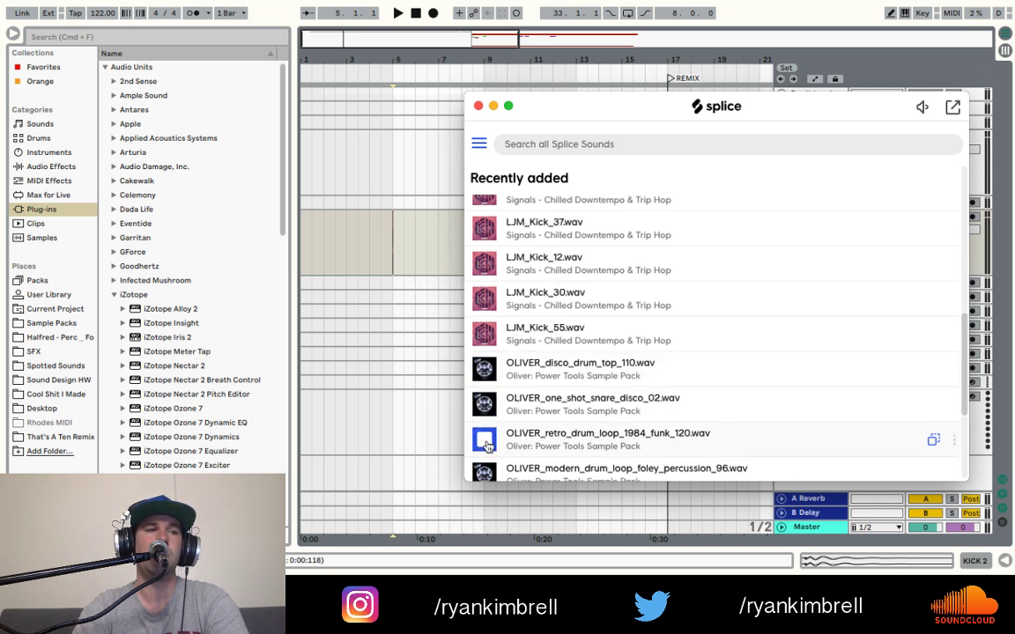
scroll(484, 423, "down", 3)
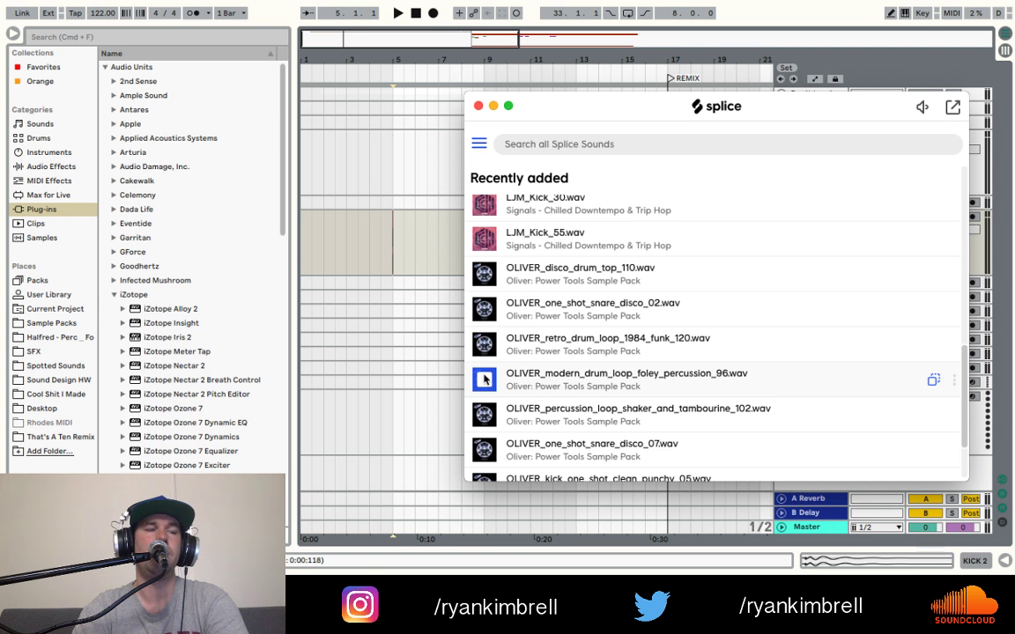
- Preview OLIVER_percussion_loop_shaker_and_tambourine_102.wav and place it on the PERC track after the REMIX marker
left_click(483, 415)
scroll(482, 421, "down", 1)
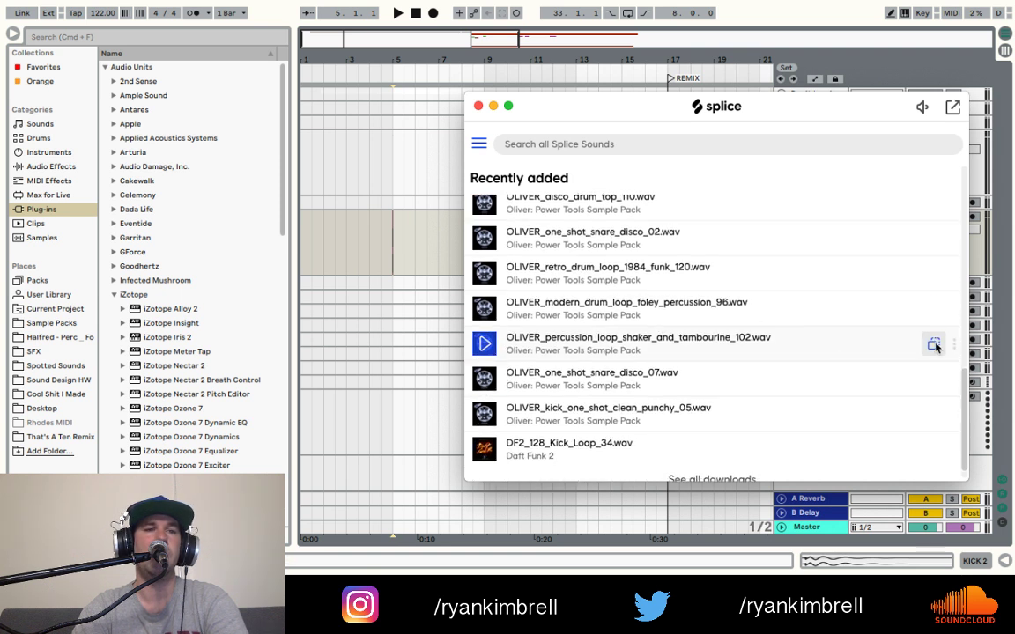
left_click_drag(643, 104, 358, 107)
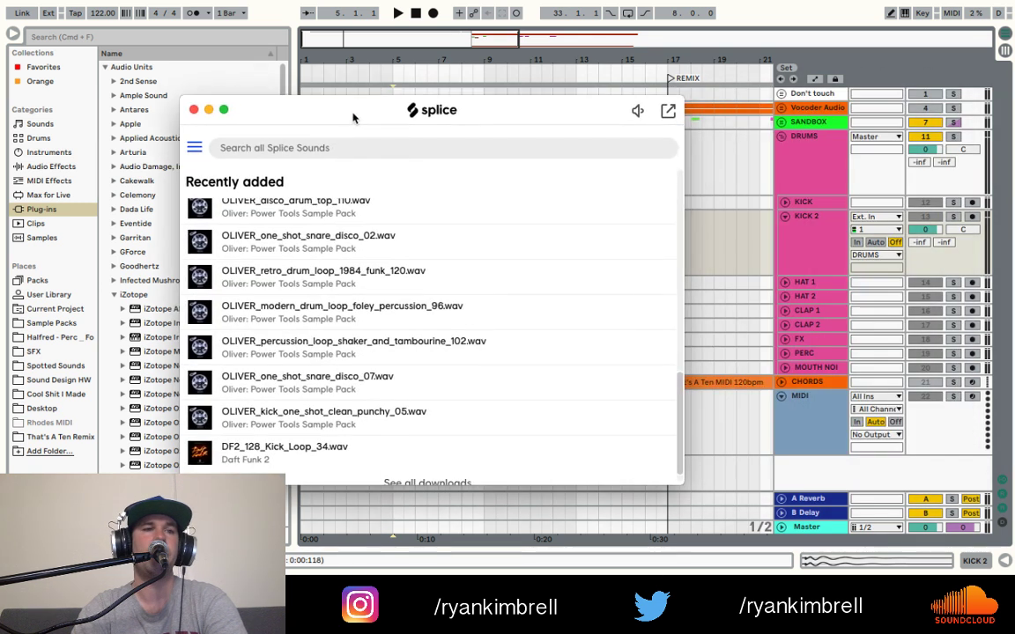
left_click(729, 356)
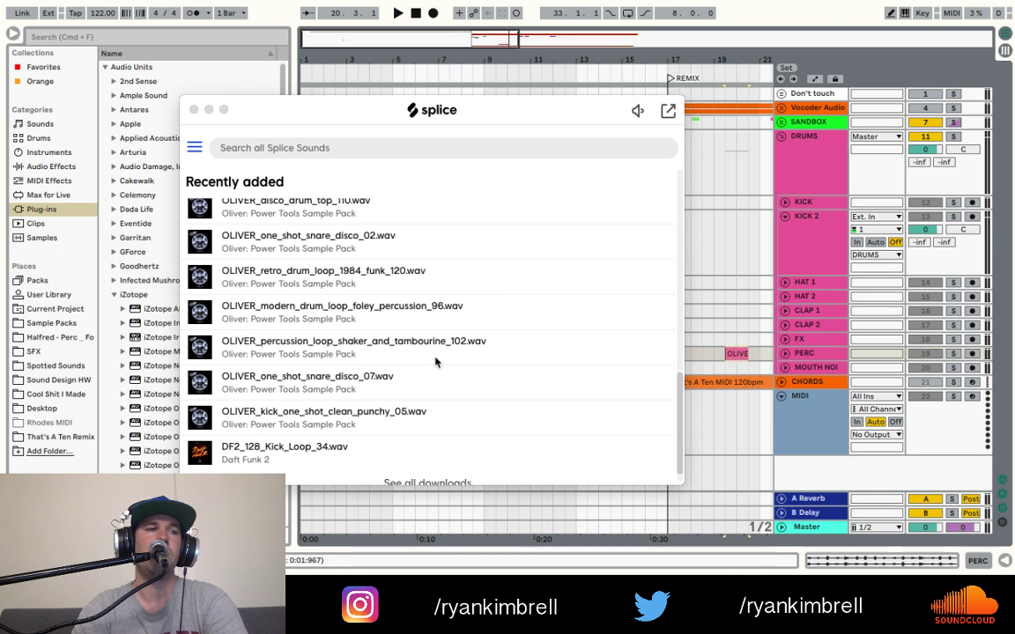
- Preview OLIVER_kick_one_shot_clean_punchy_05.wav from the Oliver: Power Tools Sample Pack and place it on the KICK track at bar 17
left_click(260, 424)
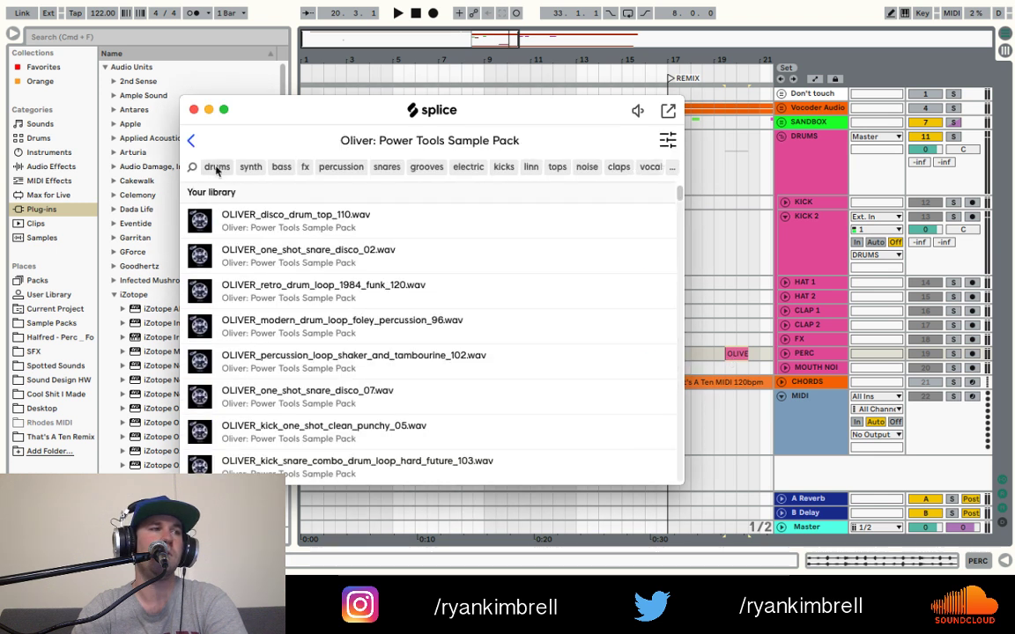
left_click(210, 430)
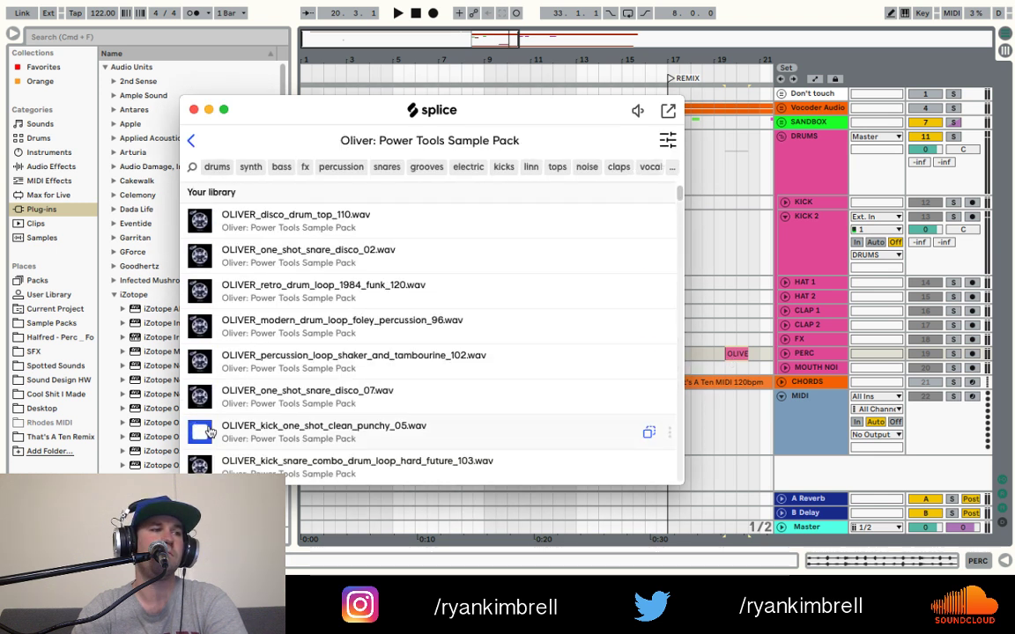
left_click(194, 108)
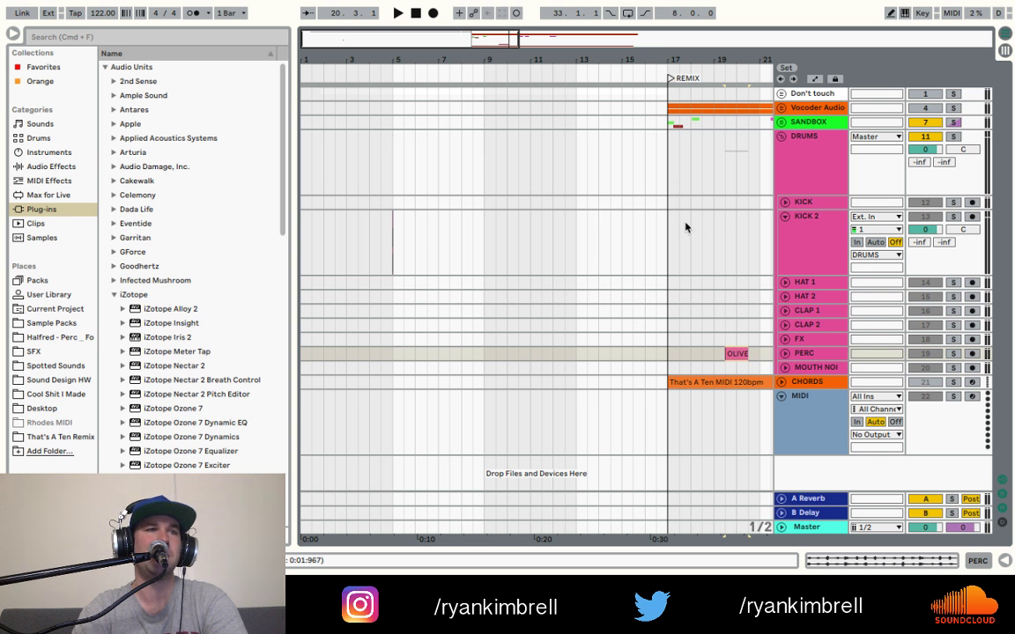
left_click(670, 205)
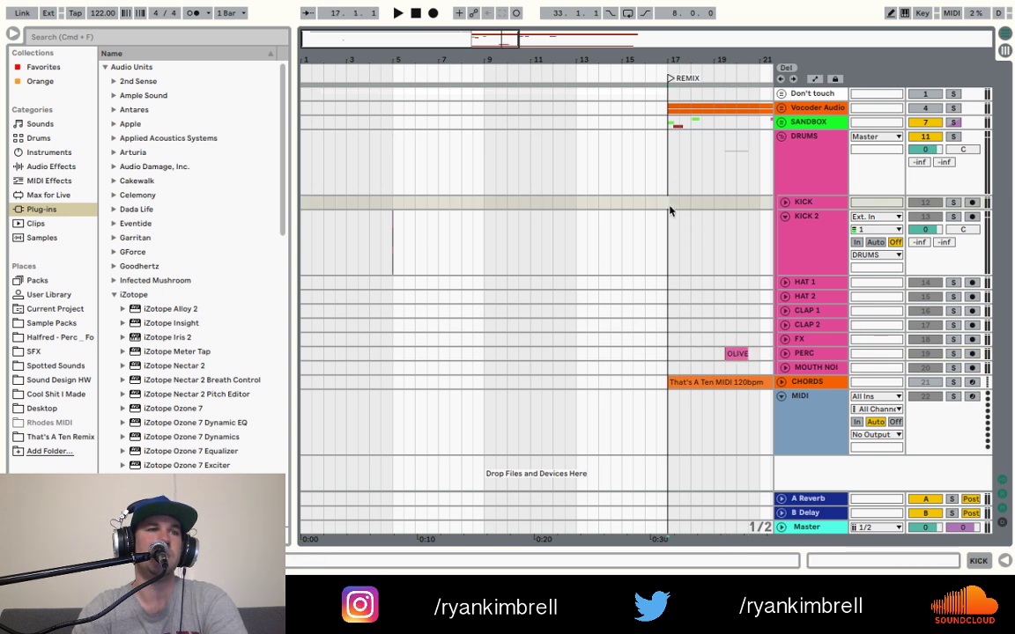
- Move the LJM_Kick_12 clip on KICK 2 to the REMIX marker at bar 17
left_click_drag(388, 60, 387, 97)
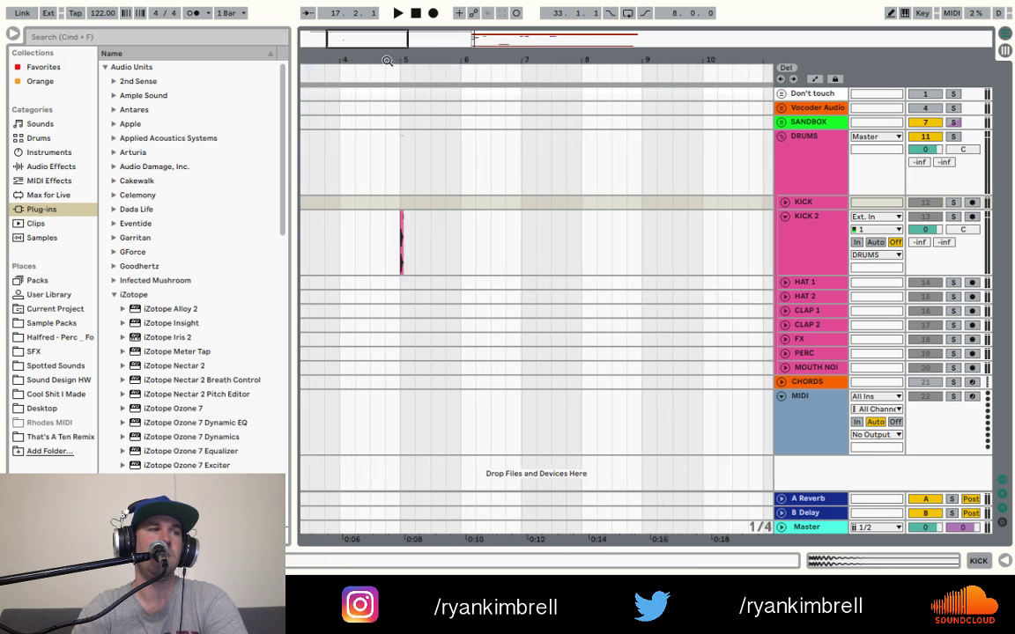
left_click_drag(404, 217, 725, 218)
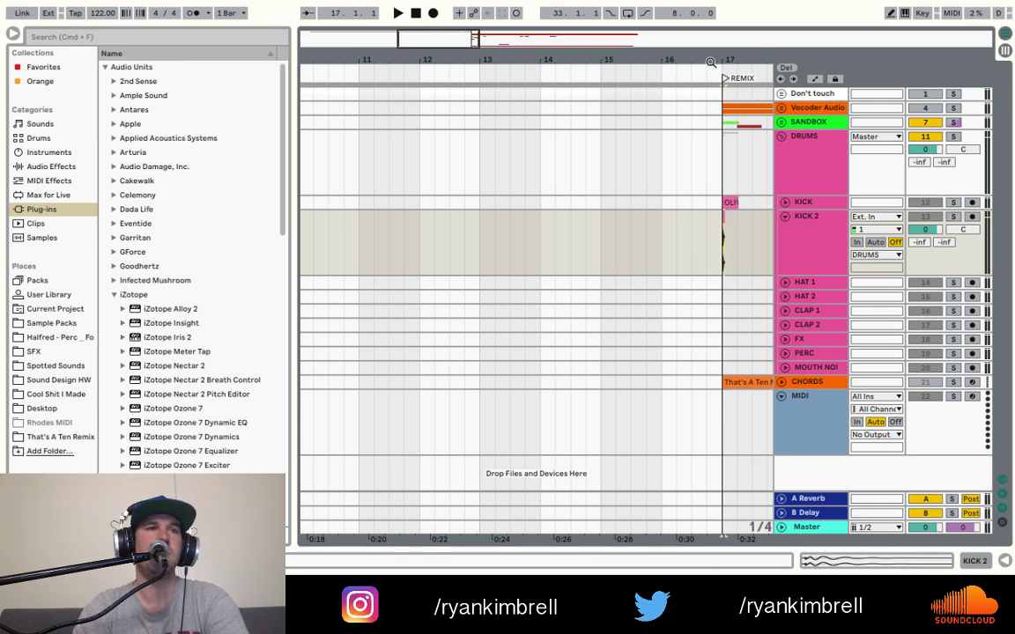
left_click_drag(740, 60, 724, 172)
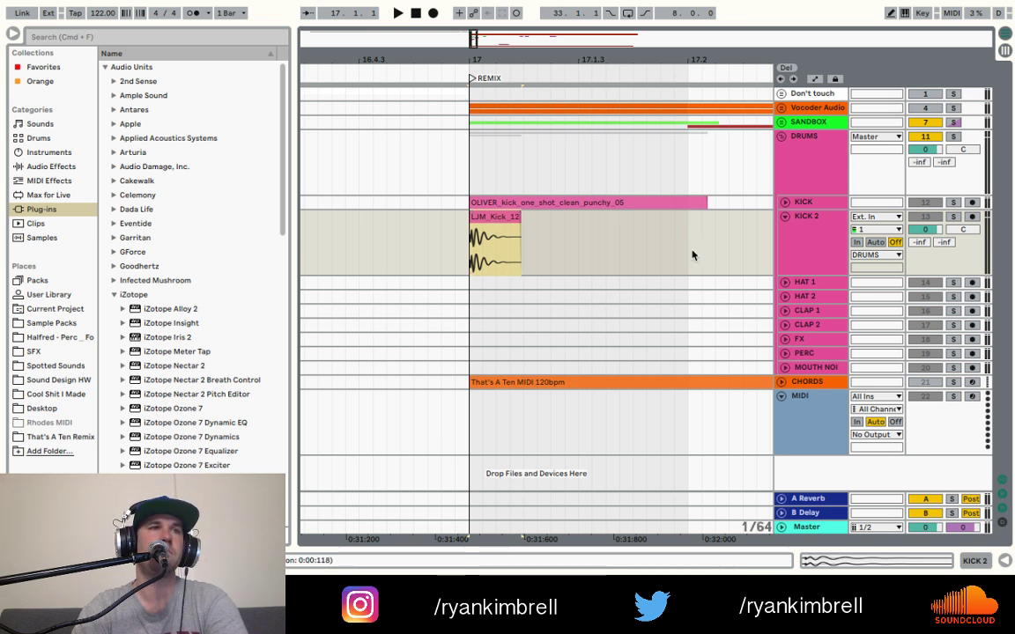
- Repeat the LJM_Kick_12 clip on every beat of bar 17 and consolidate the bar into one clip
left_click_drag(506, 221, 724, 221)
left_click_drag(707, 56, 605, 56)
key("super+d")
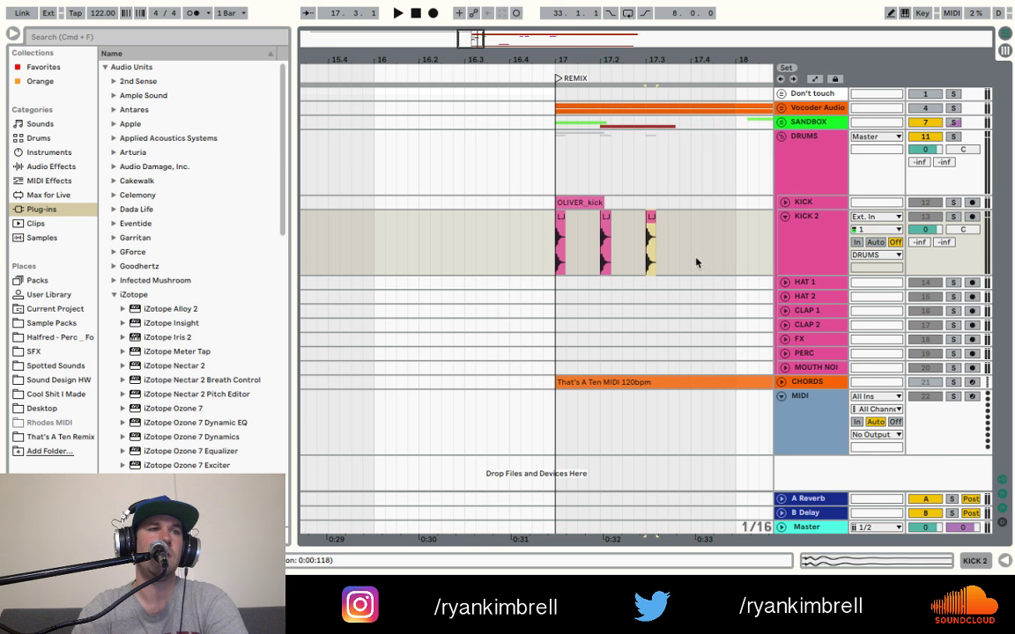
key("super+d")
left_click_drag(736, 261, 551, 262)
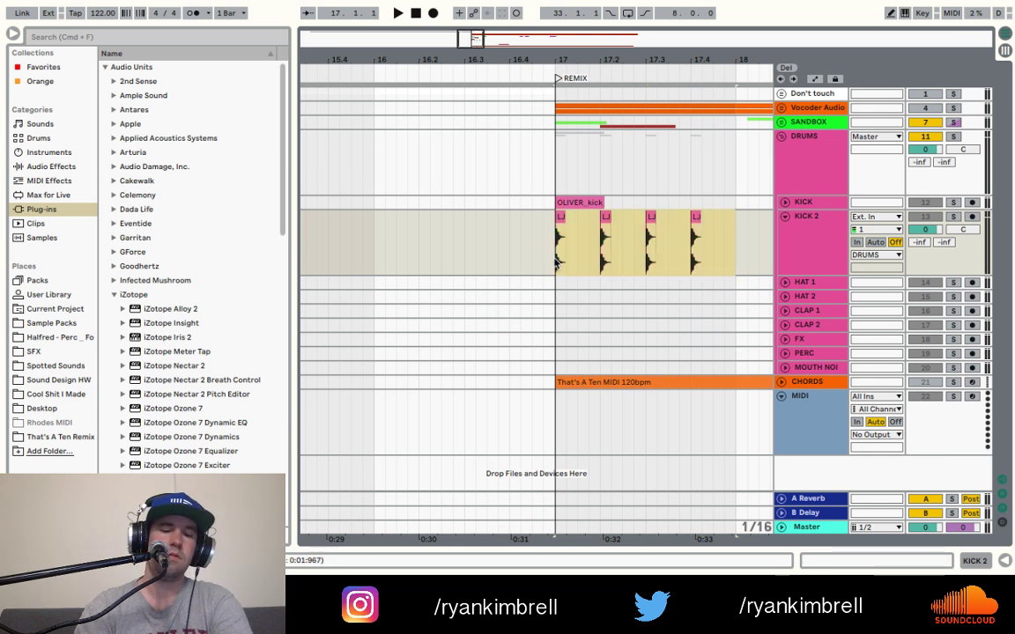
key("super+j")
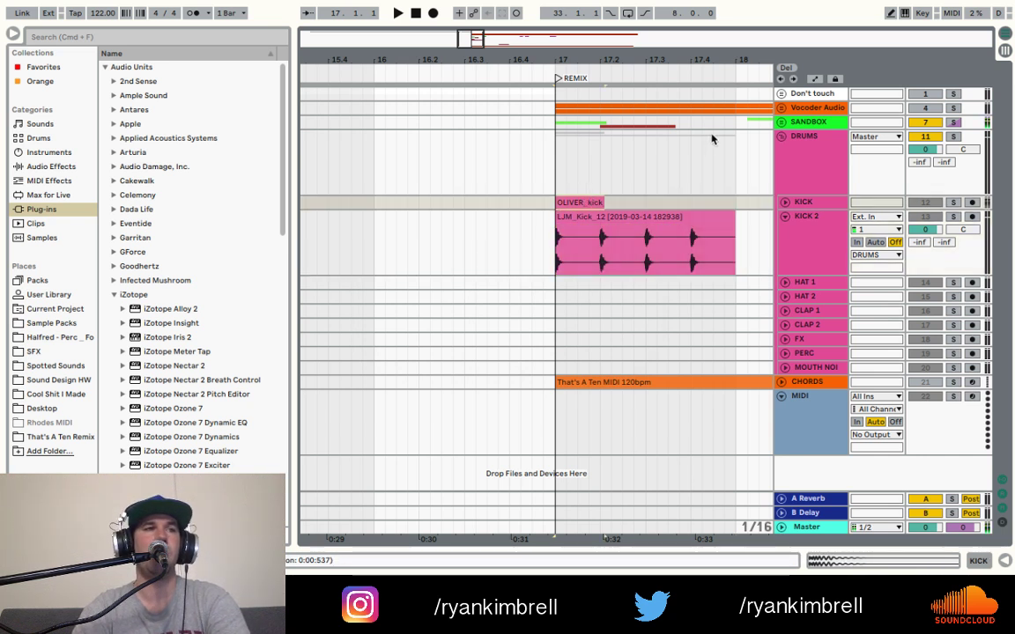
- Unfold the KICK track, repeat the OLIVER kick as one-beat clips across bar 17, and consolidate them into one clip
left_click(784, 202)
left_click(584, 201)
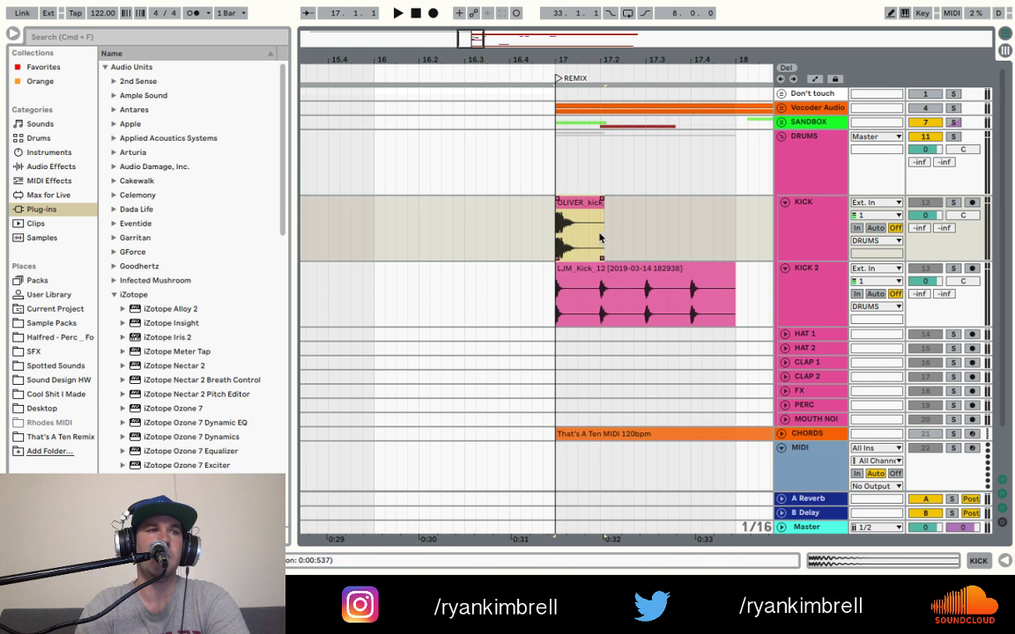
key("super+d")
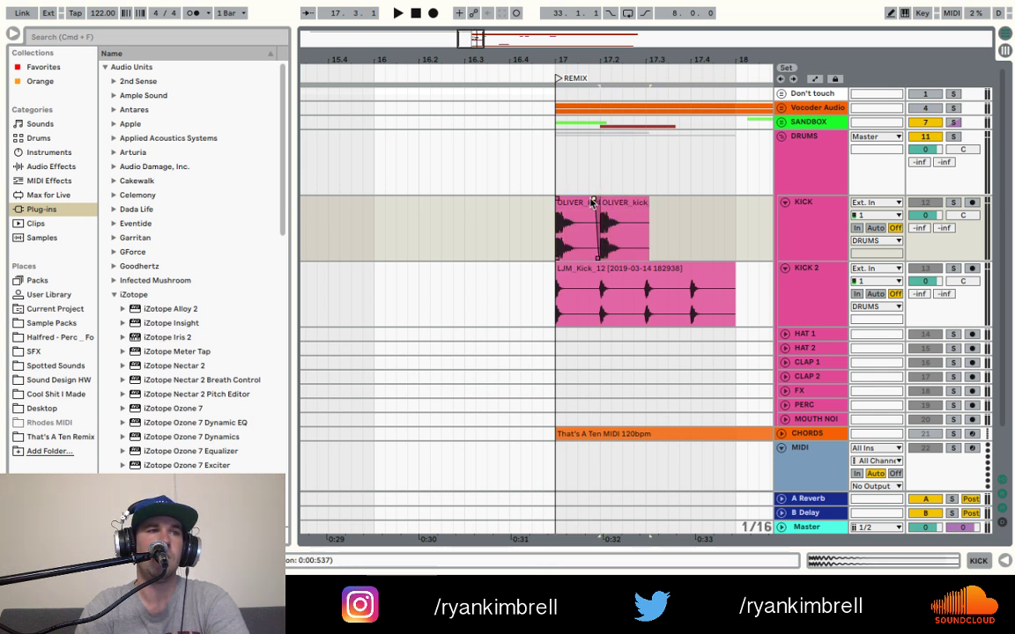
left_click(582, 203)
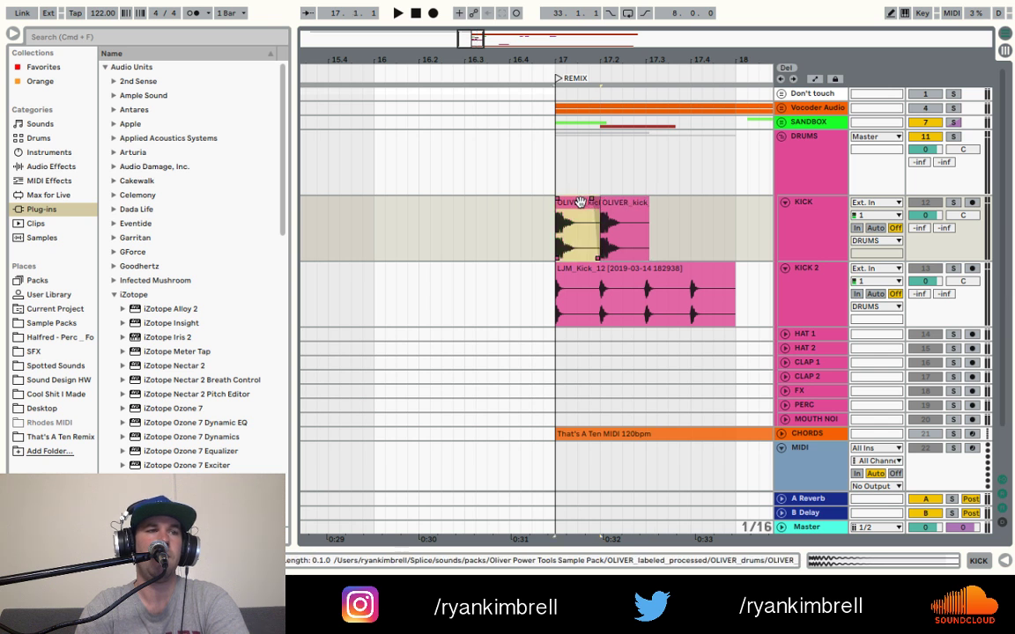
key("ctrl+d")
key("ctrl+d")
key("ctrl+d")
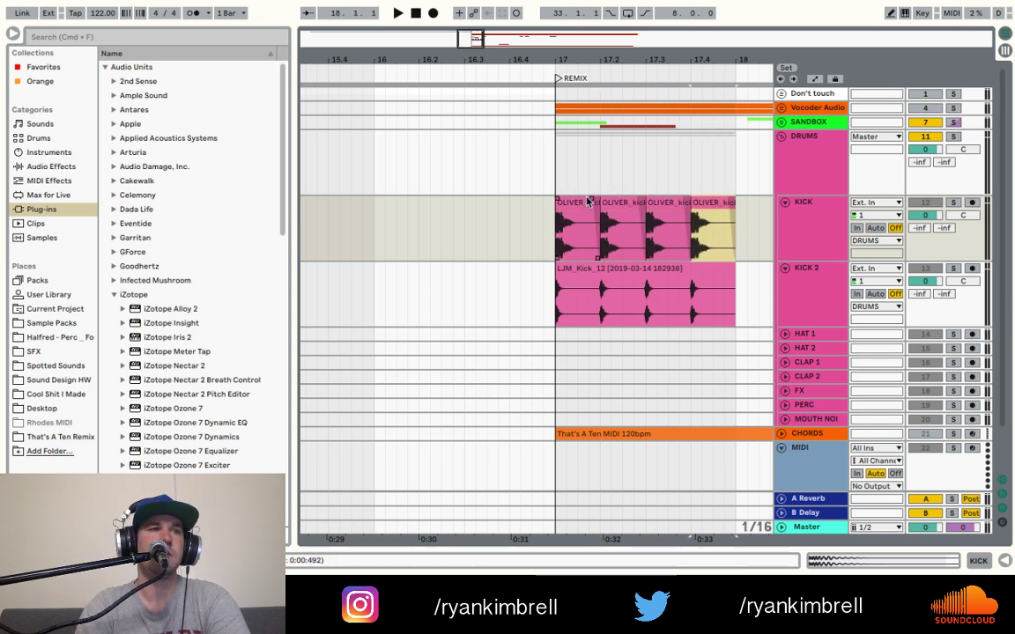
left_click(573, 210, "shift")
key("ctrl+j")
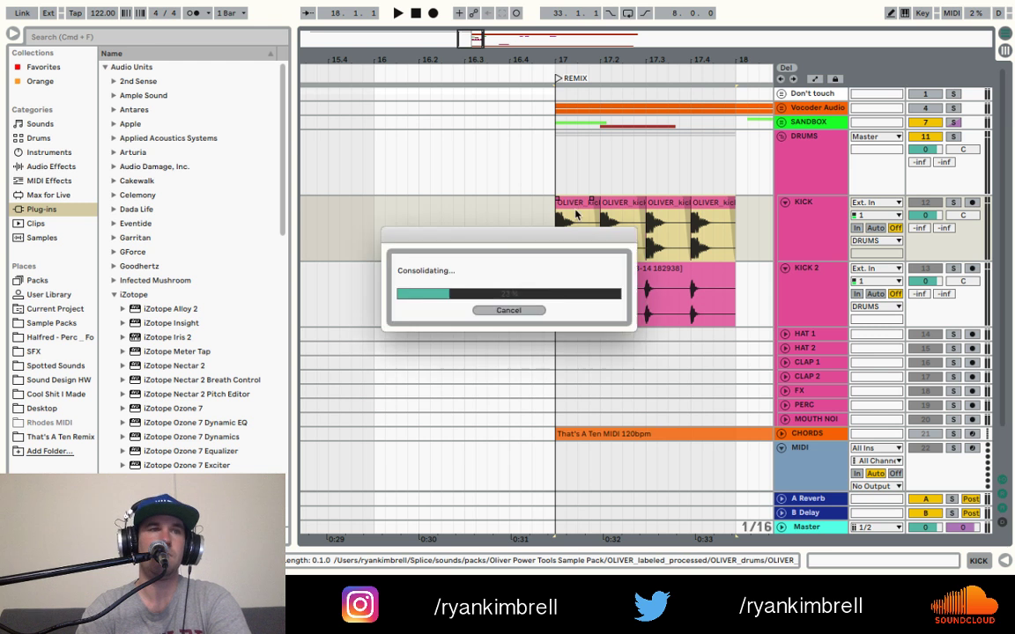
- Play the kick pattern with KICK soloed, and switch the solo to KICK 2 to compare the two kicks
left_click(953, 203)
key("space")
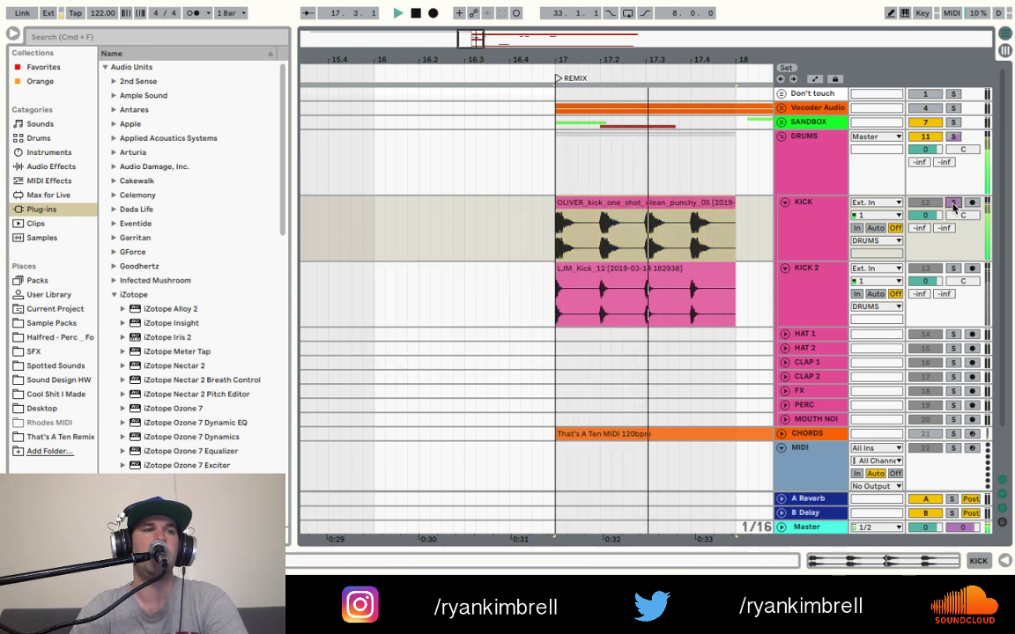
left_click(952, 268)
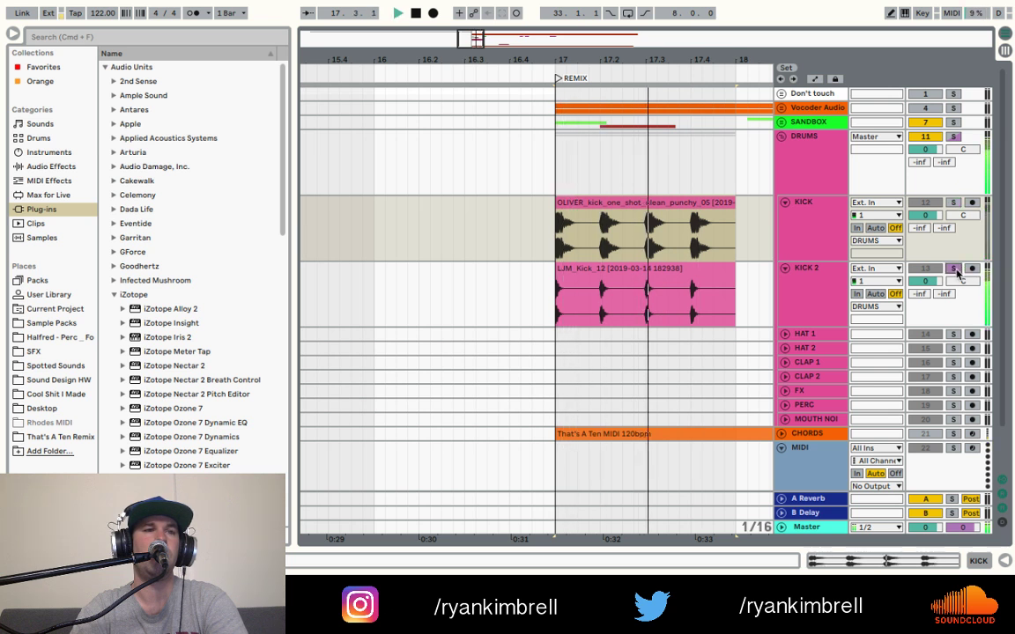
- Play the soloed KICK 2 pattern in bar 17 several times to judge its sound
key("space")
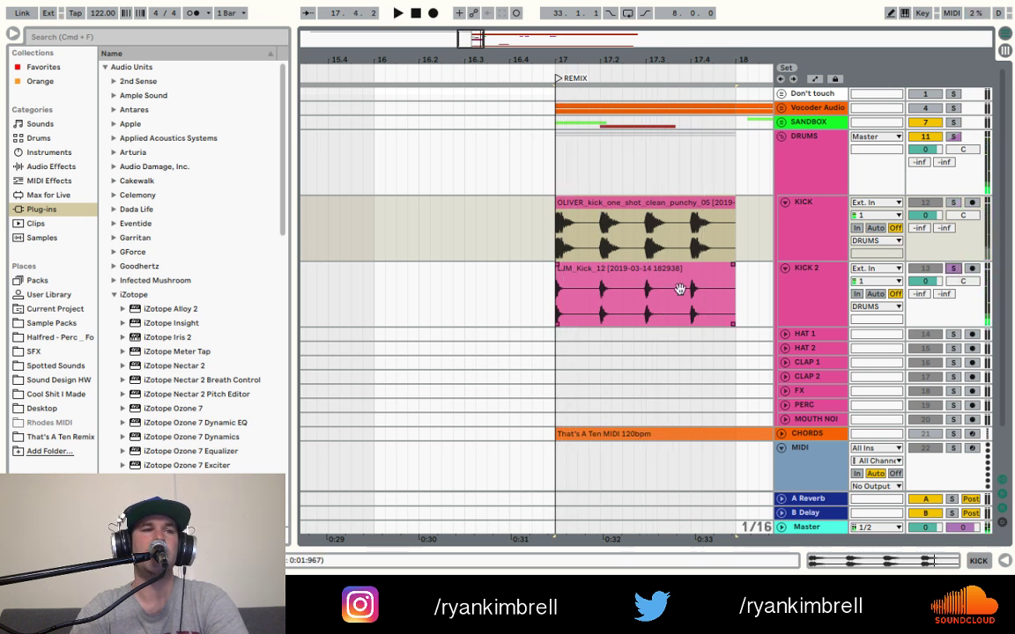
key("space")
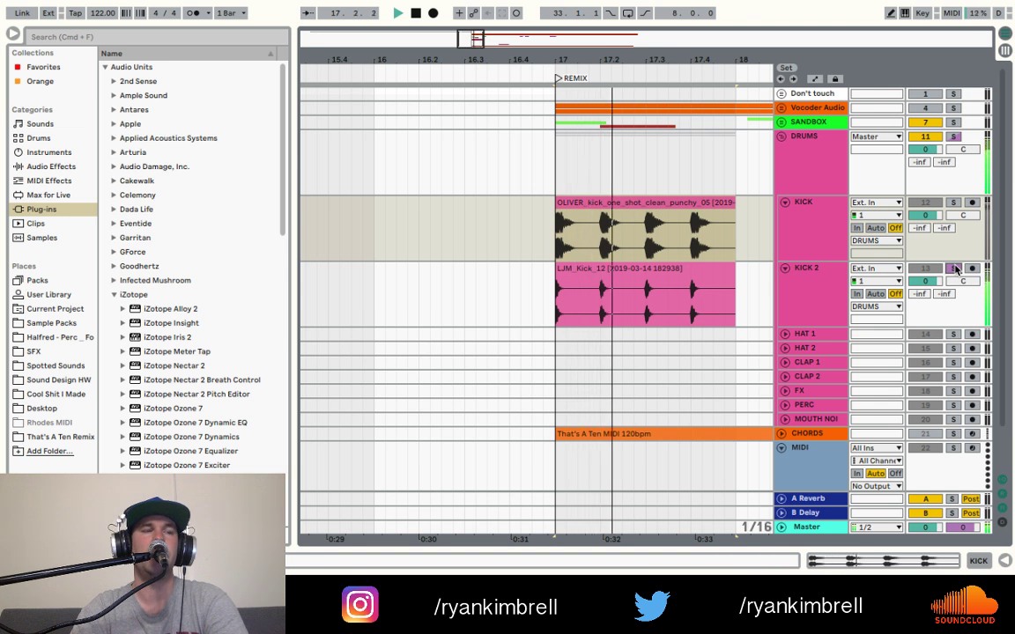
key("space")
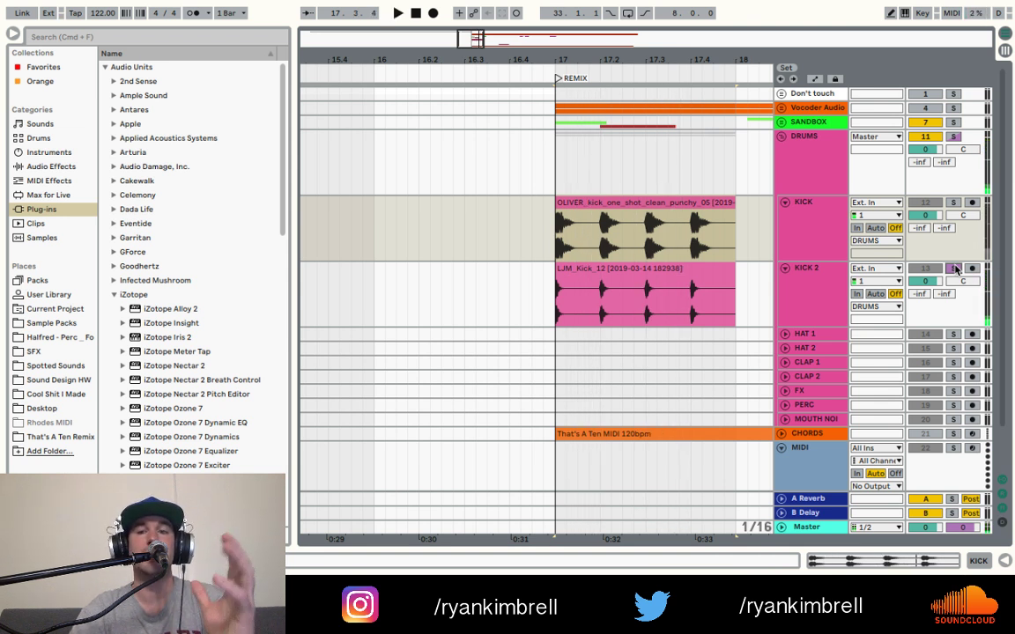
key("space")
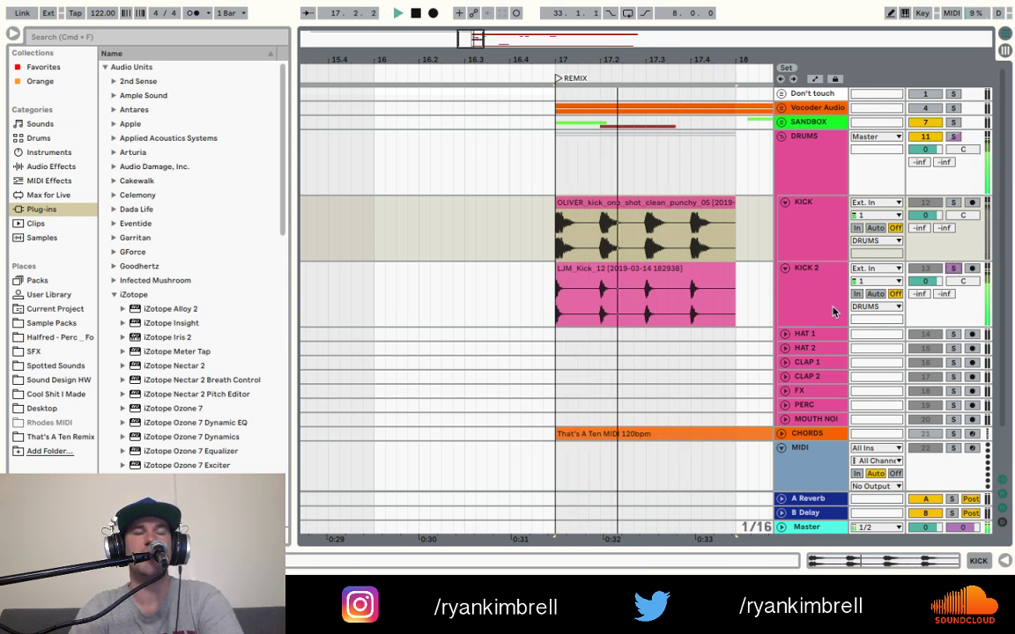
key("space")
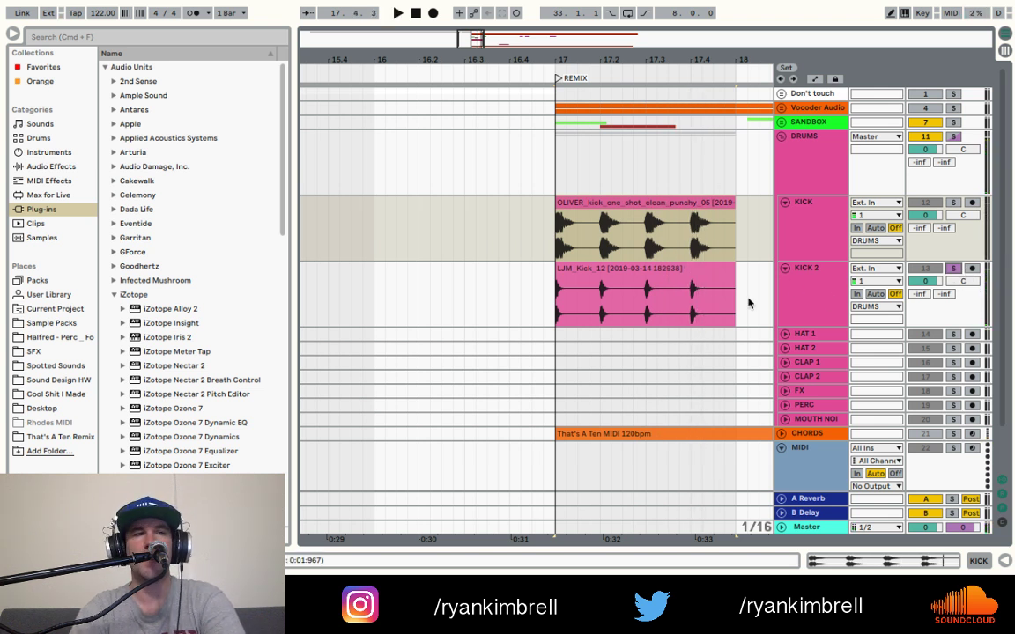
- Fold the KICK 2 track and deactivate its LJM_Kick_12 clip at bar 17
left_click(785, 268)
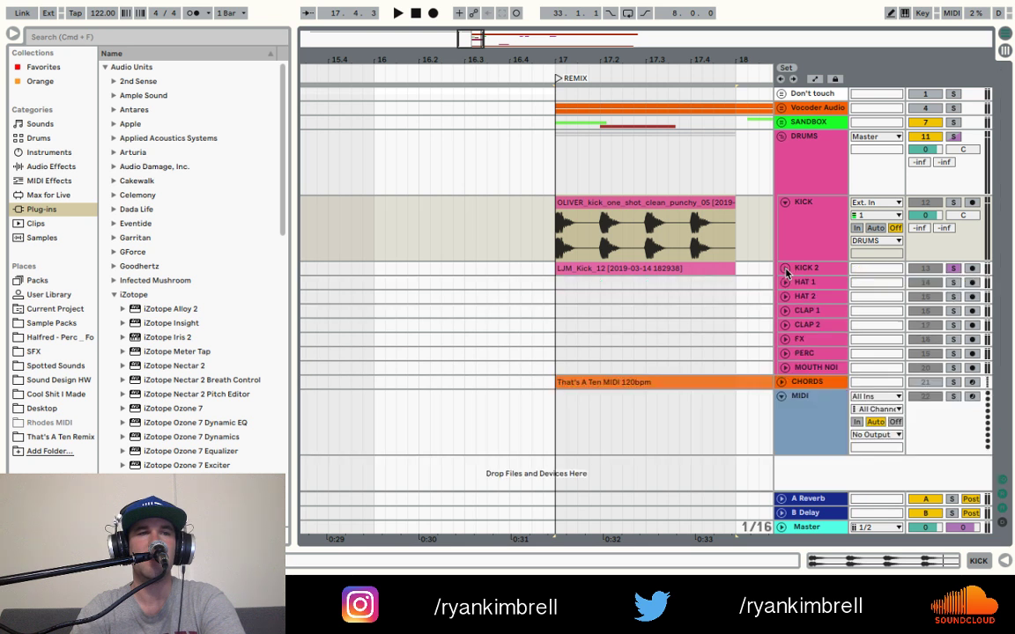
left_click(811, 271)
left_click(712, 268)
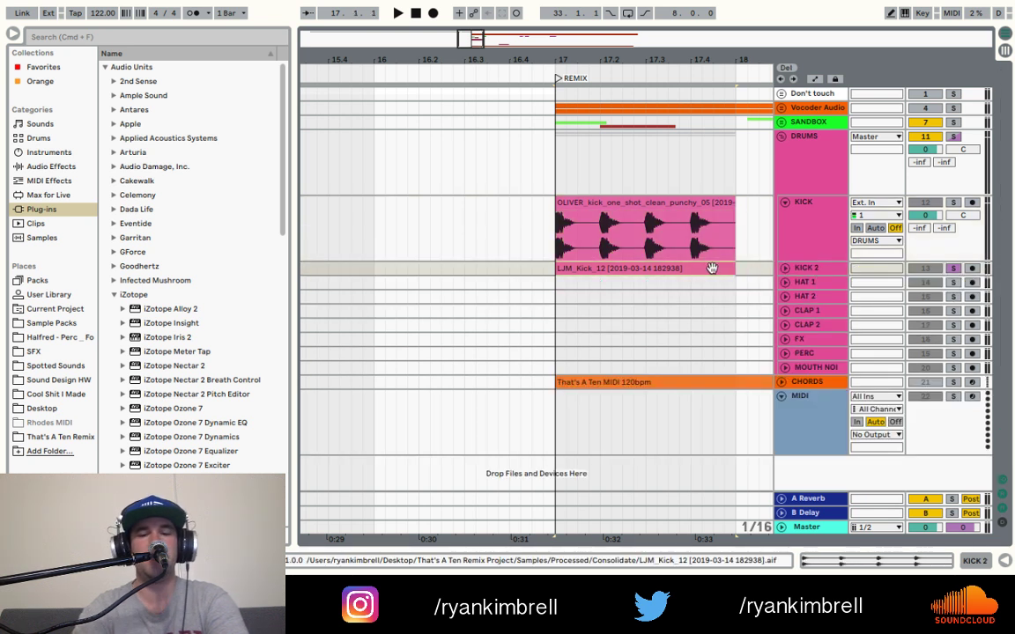
- Solo the KICK track and lower its volume to -12.8 dB while playing the OLIVER kick pattern
left_click(696, 225)
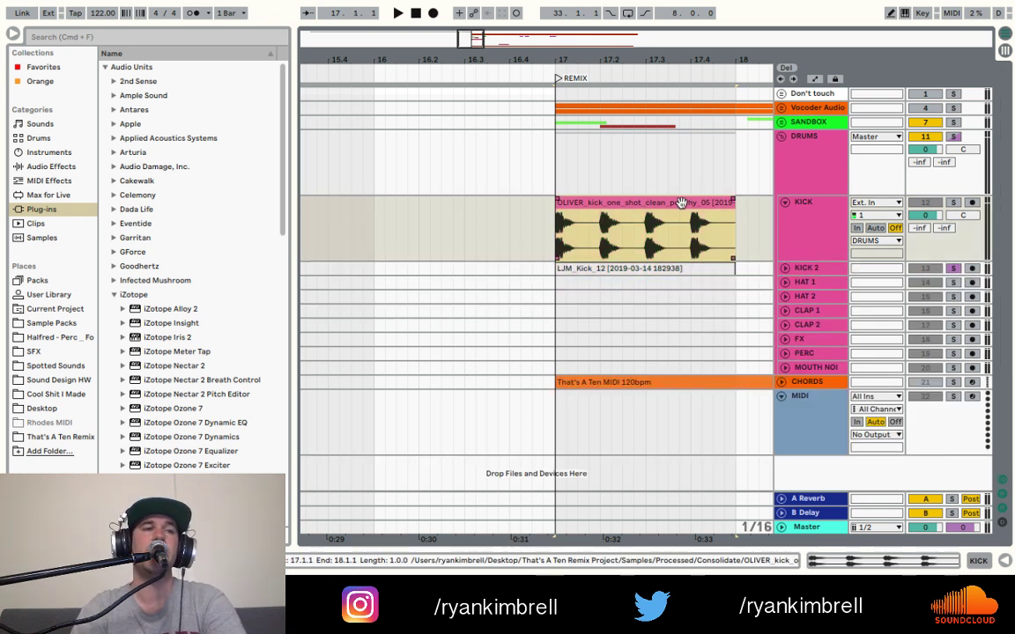
left_click(922, 209)
key("space")
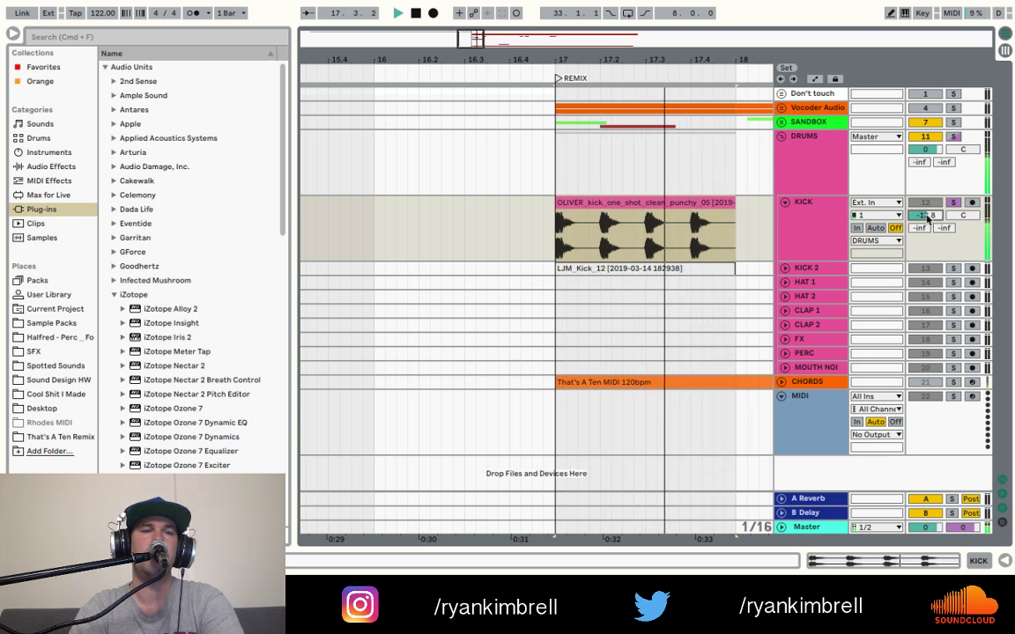
key("space")
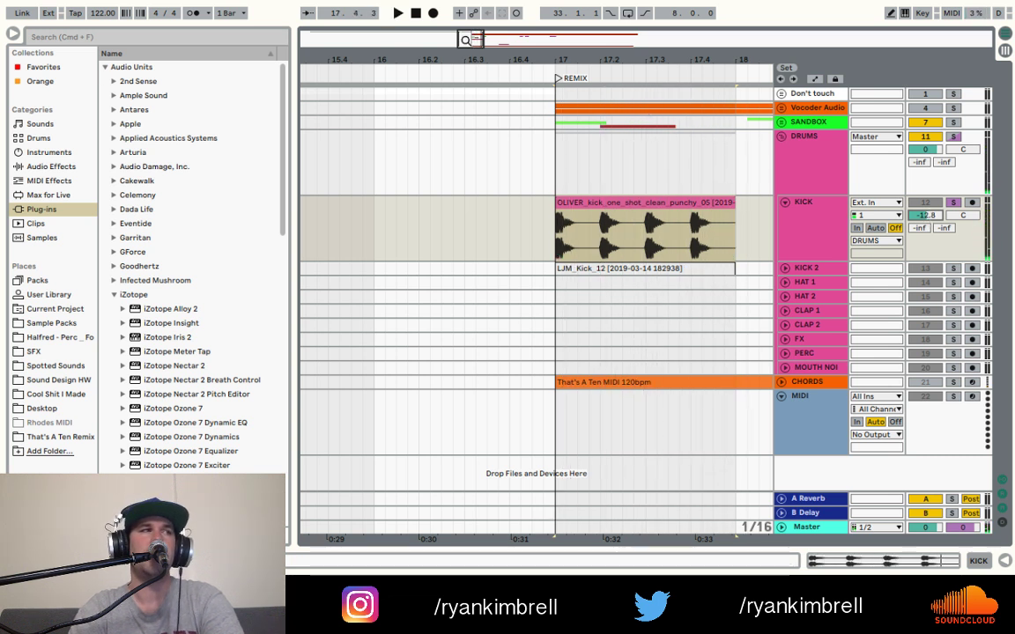
- Hide the browser, play the kick bar, and duplicate the OLIVER kick clip three times to fill bars 17 through 20
left_click(13, 34)
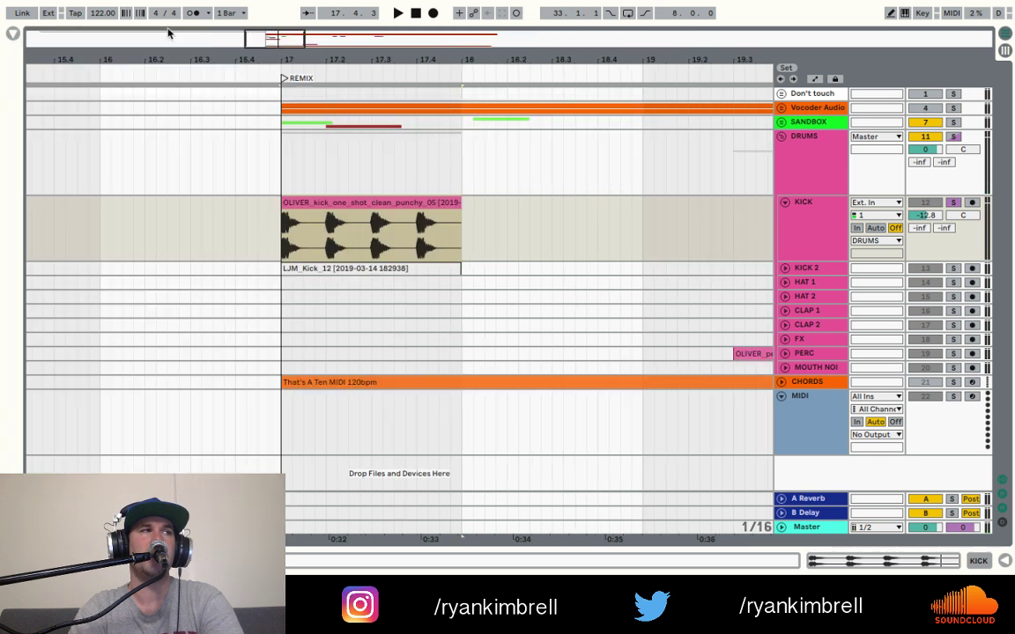
left_click(312, 200)
key("space")
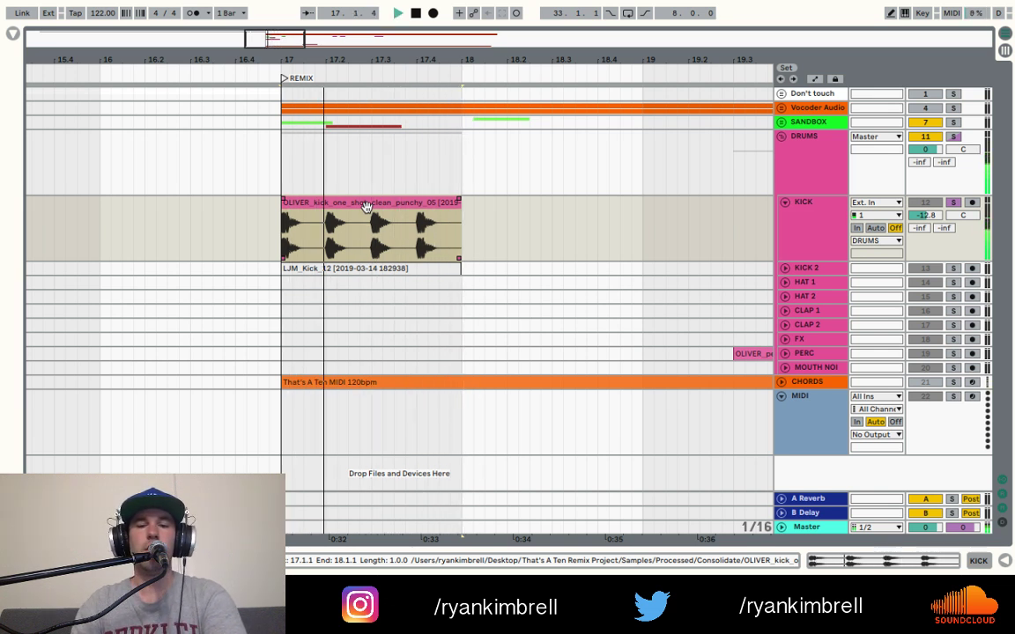
key("space")
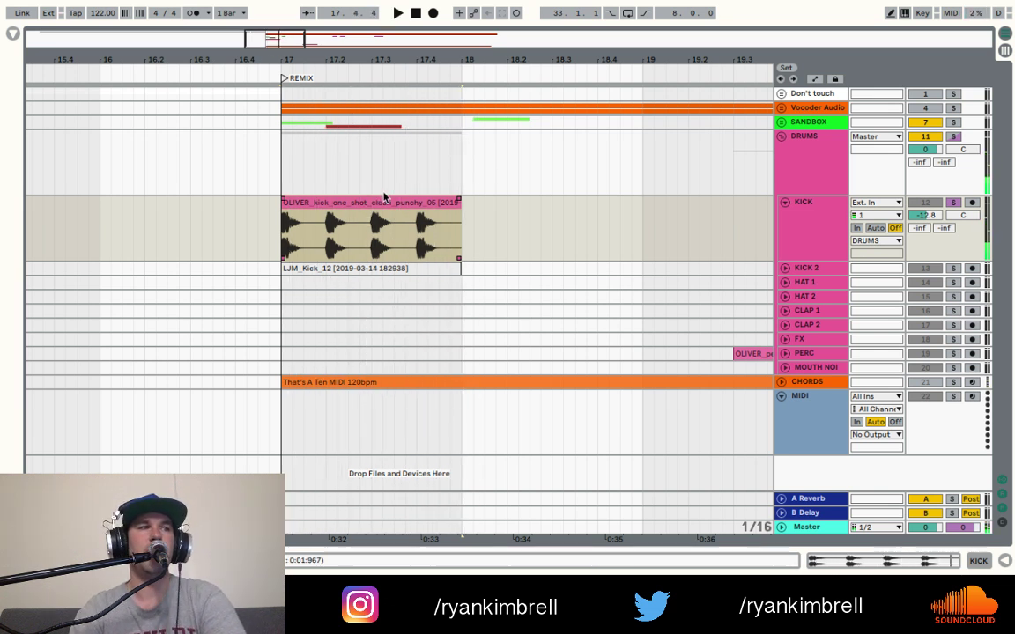
left_click(379, 199)
key("super+d")
key("super+d")
key("super+d")
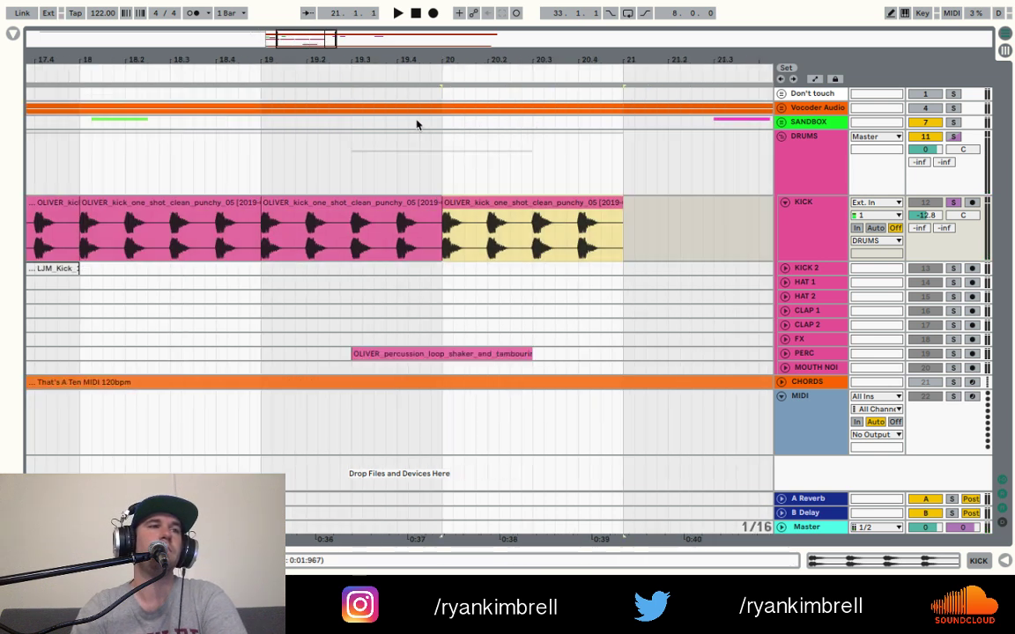
- Unfold the Vocoder Audio and Don't touch groups and reactivate the THAT'S A TEN clip at bar 16
left_click_drag(332, 57, 332, 40)
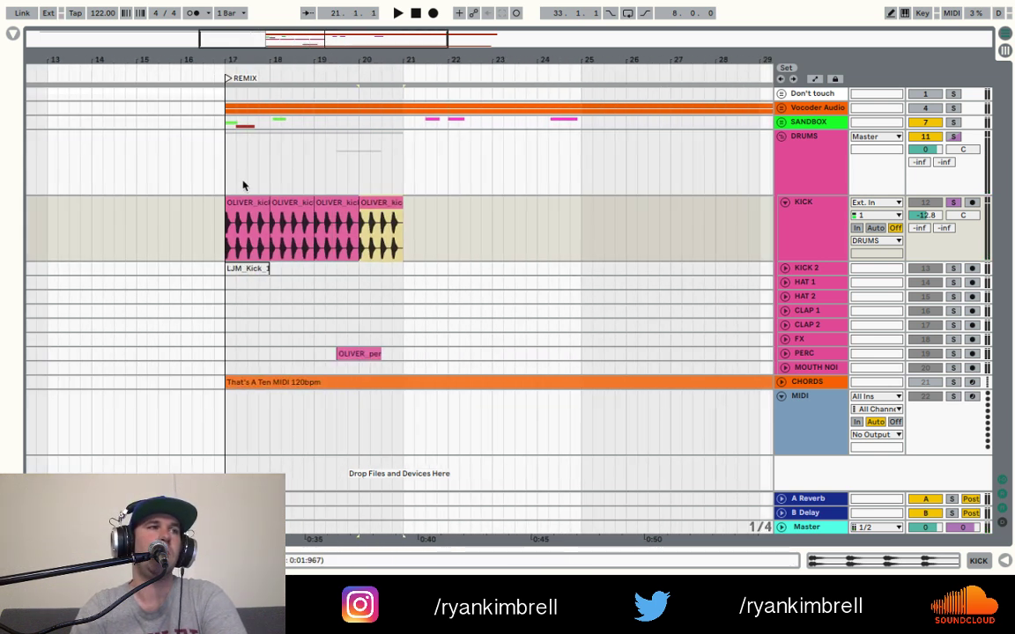
scroll(243, 185, "left", 2)
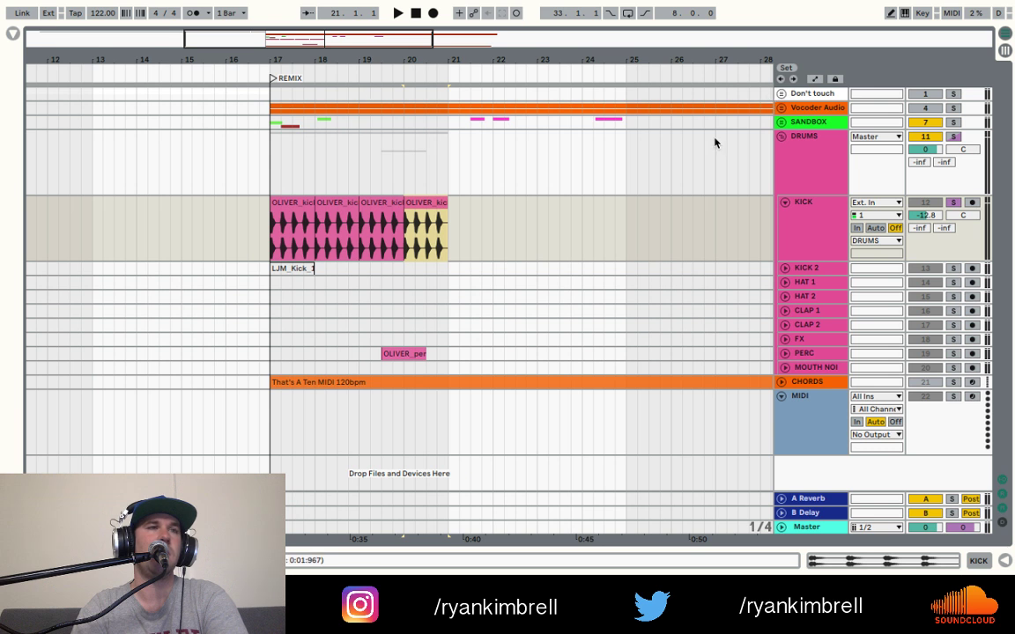
left_click(781, 107)
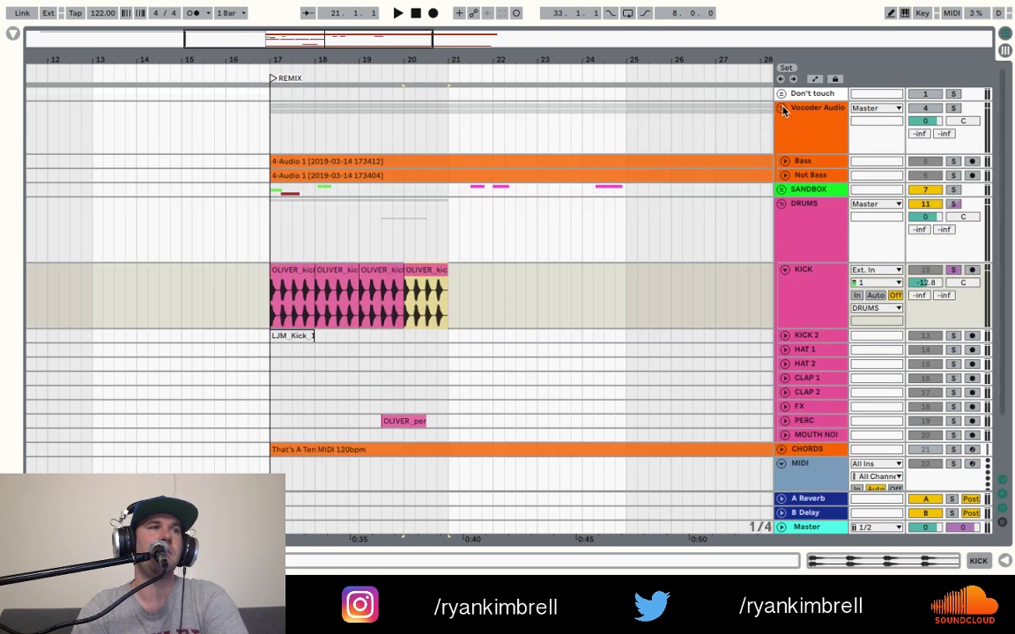
left_click(689, 100)
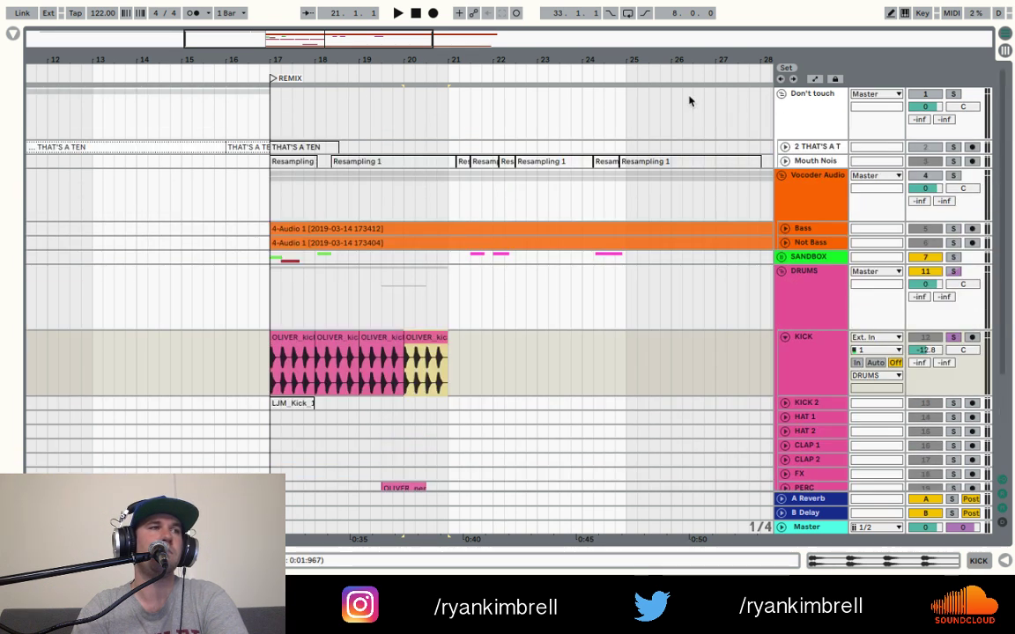
left_click(223, 130)
left_click(245, 147)
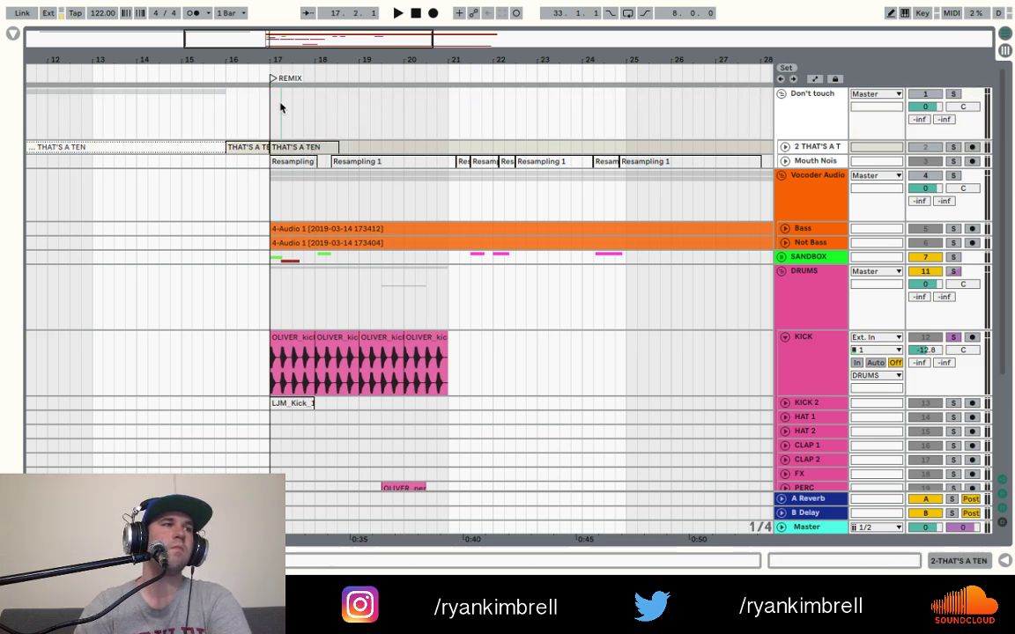
left_click(238, 151)
key("0")
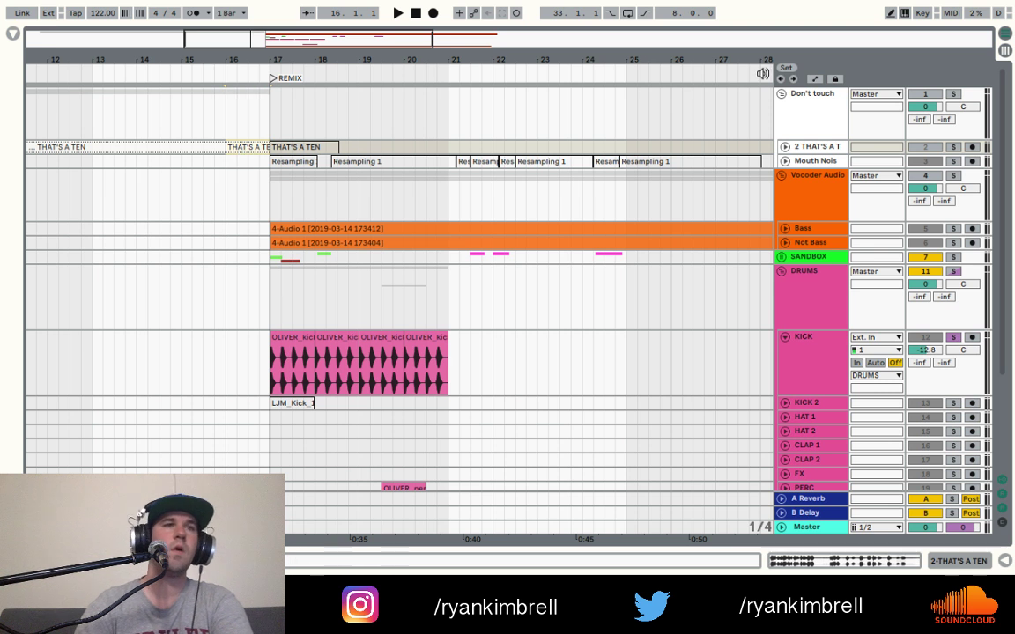
- Activate the Don't touch group, clear the solo on the THAT'S A TEN track, and play from the REMIX marker
key("space")
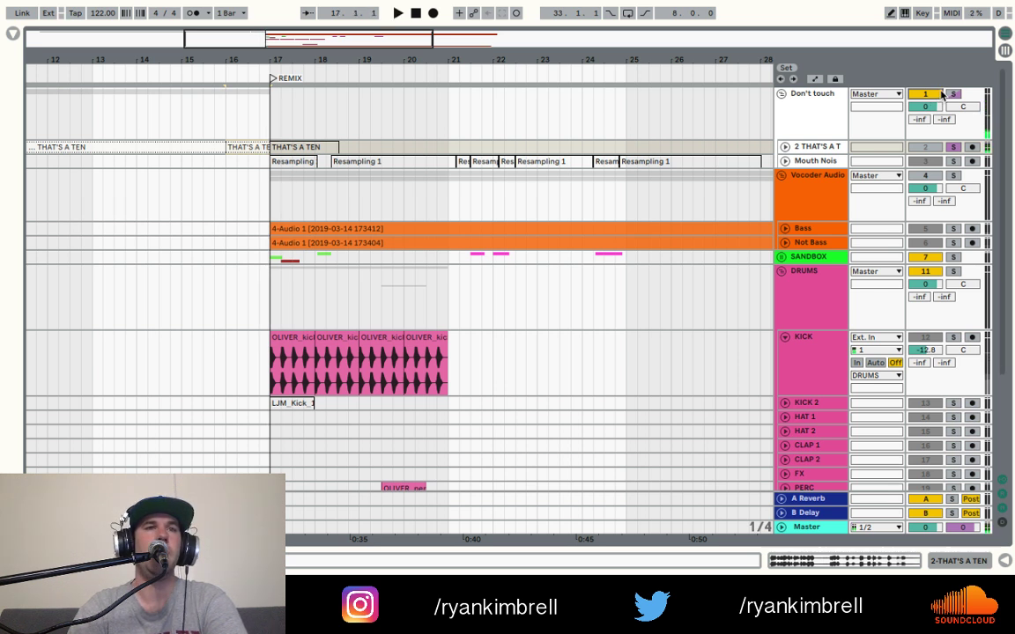
left_click(952, 149)
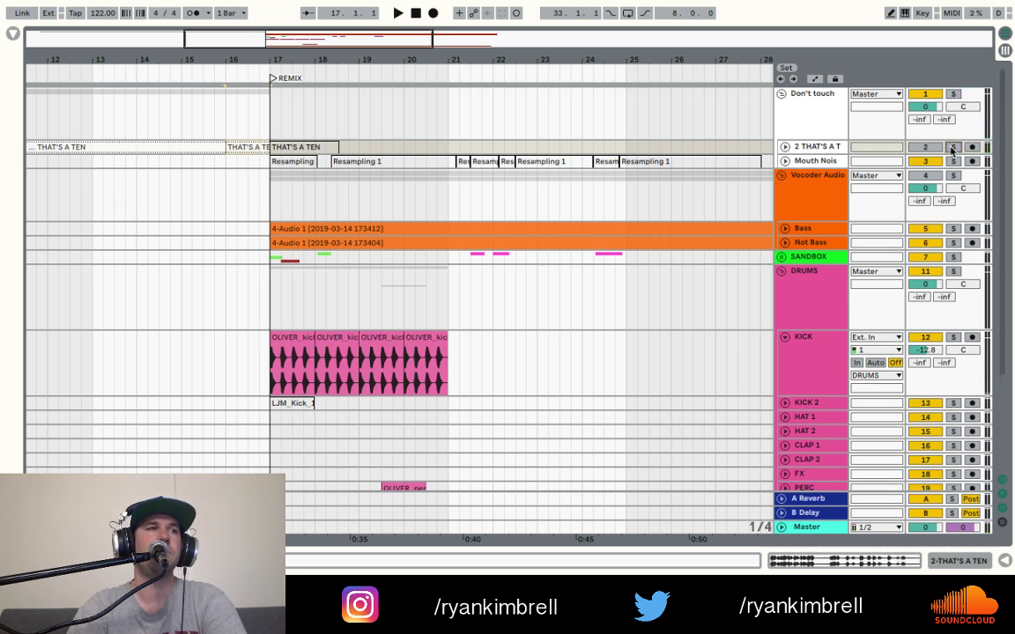
left_click(269, 201)
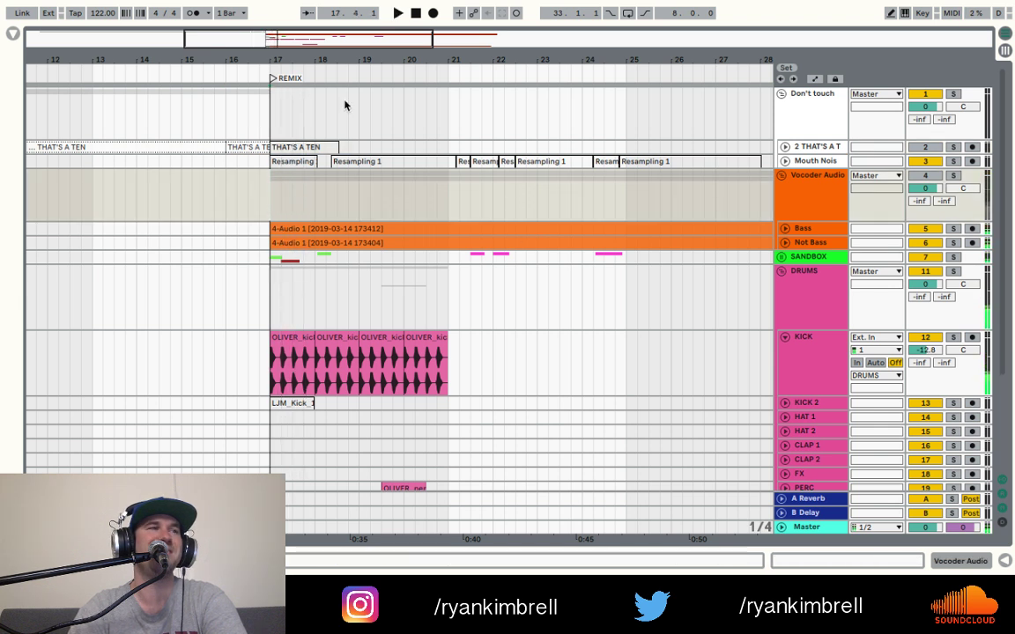
- Unfold the SANDBOX group and copy the That's A Ten! and THAT'S A TEN PITCH DROP clips from bar 17 to bar 33
left_click_drag(279, 59, 279, 134)
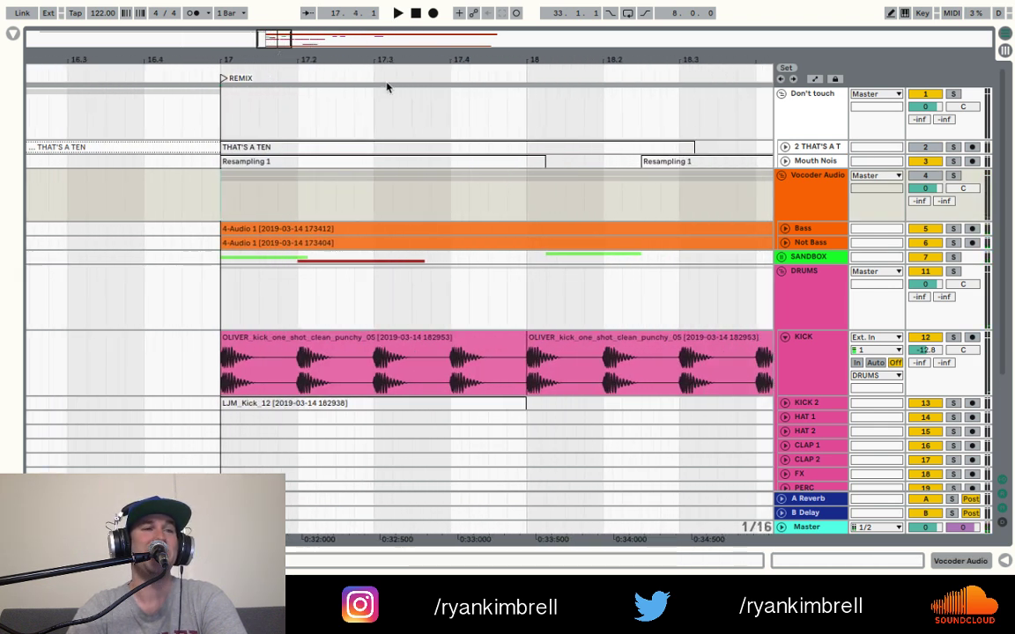
left_click(781, 256)
left_click(359, 452)
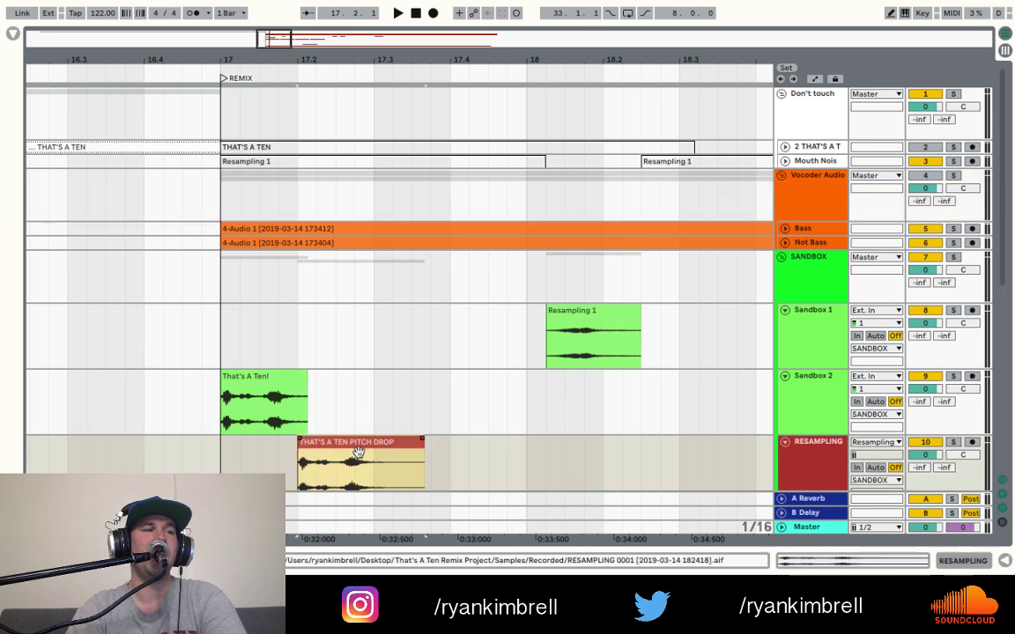
left_click(280, 385, "shift")
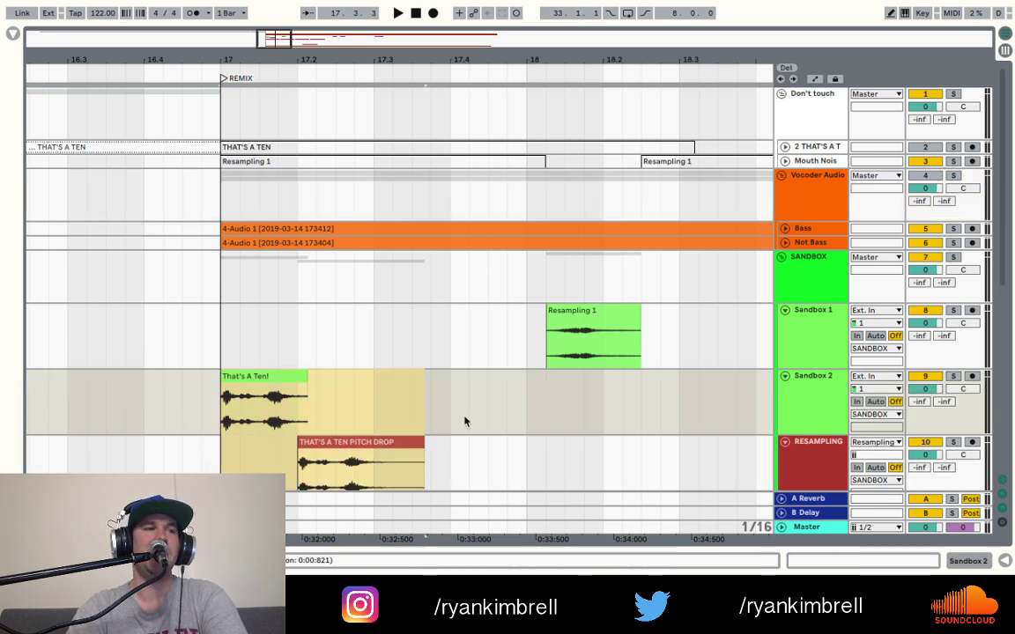
scroll(464, 420, "down", 3)
scroll(464, 420, "right", 5)
left_click_drag(448, 59, 307, 58)
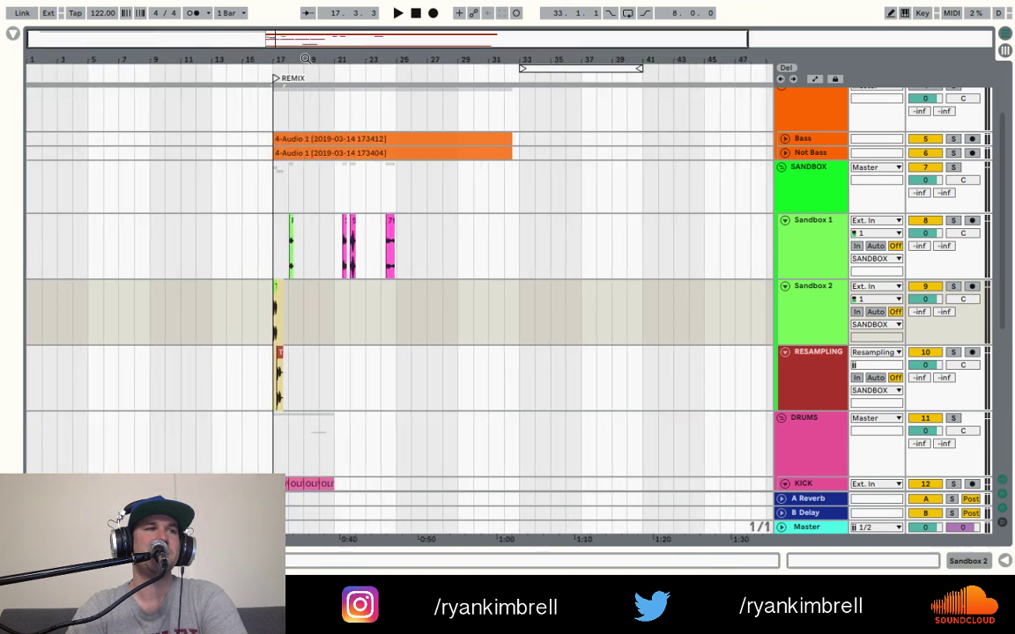
left_click(518, 302)
key("ctrl+v")
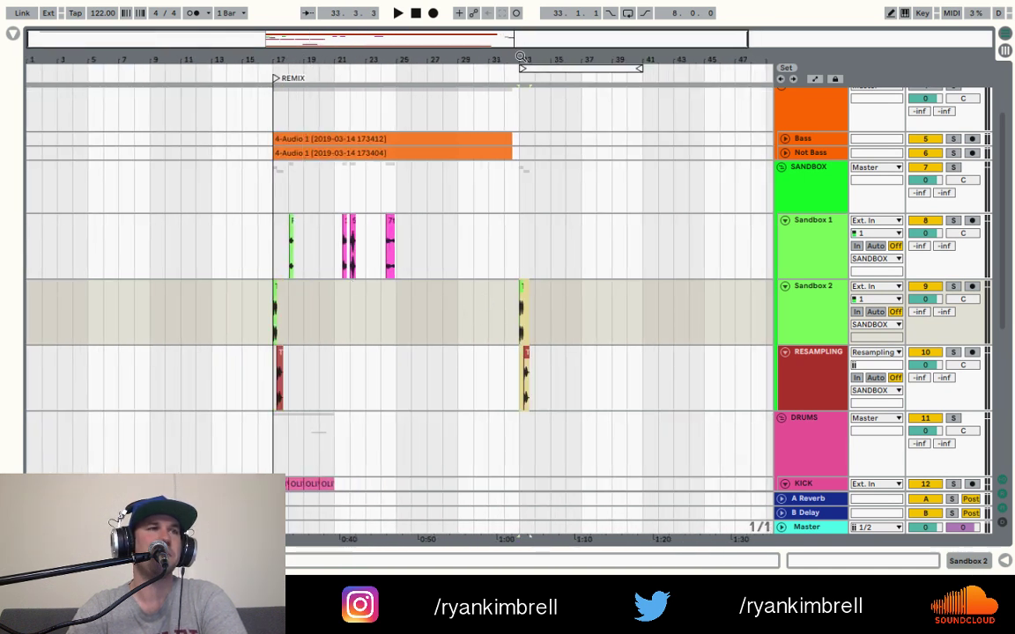
- Audition the two copied vocal clips at bar 33 and place the insert position at 33.1.1
left_click_drag(521, 56, 521, 176)
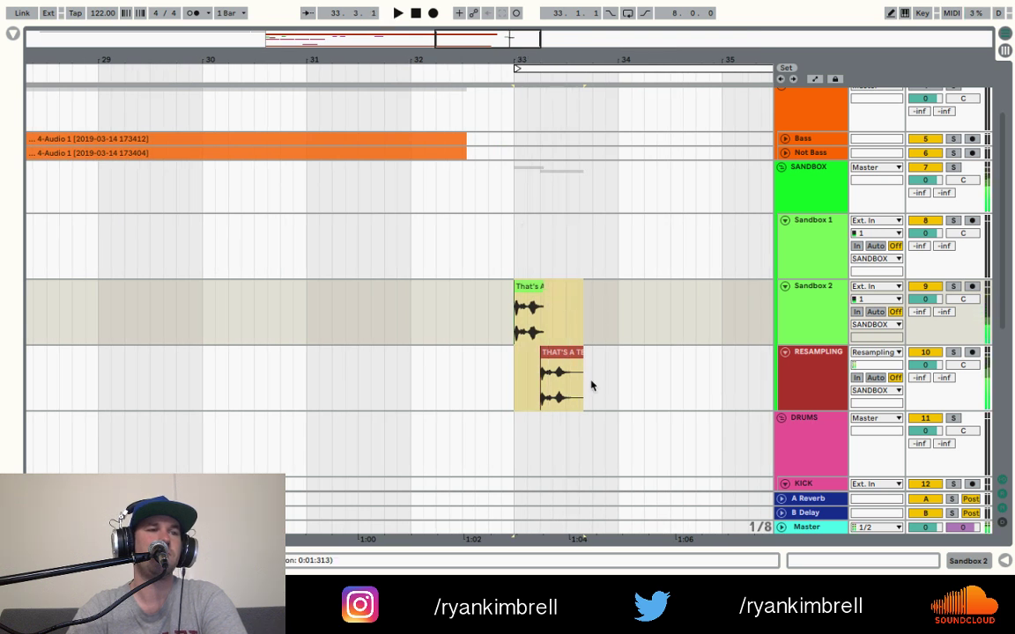
left_click(529, 294)
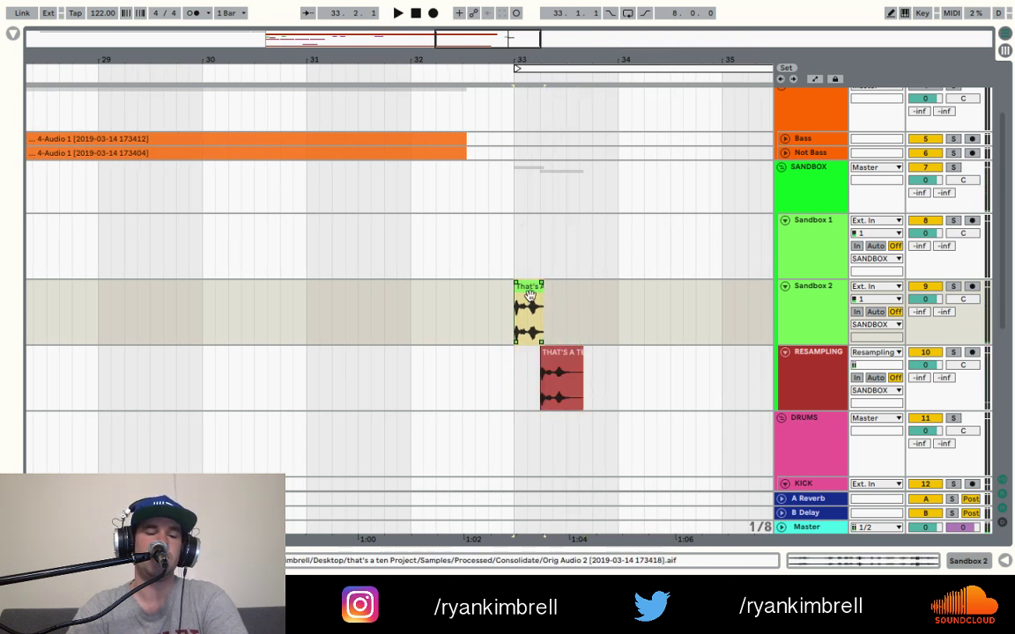
left_click(580, 314)
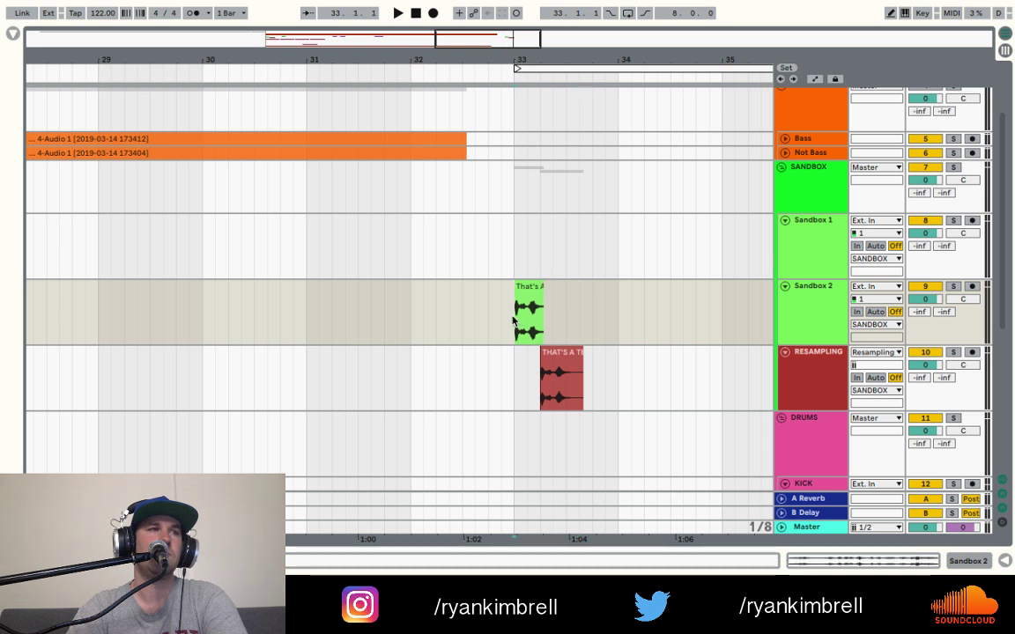
- Copy the first one-bar OLIVER kick clip on the KICK track from bar 17 to bar 33
left_click_drag(238, 54, 363, 54)
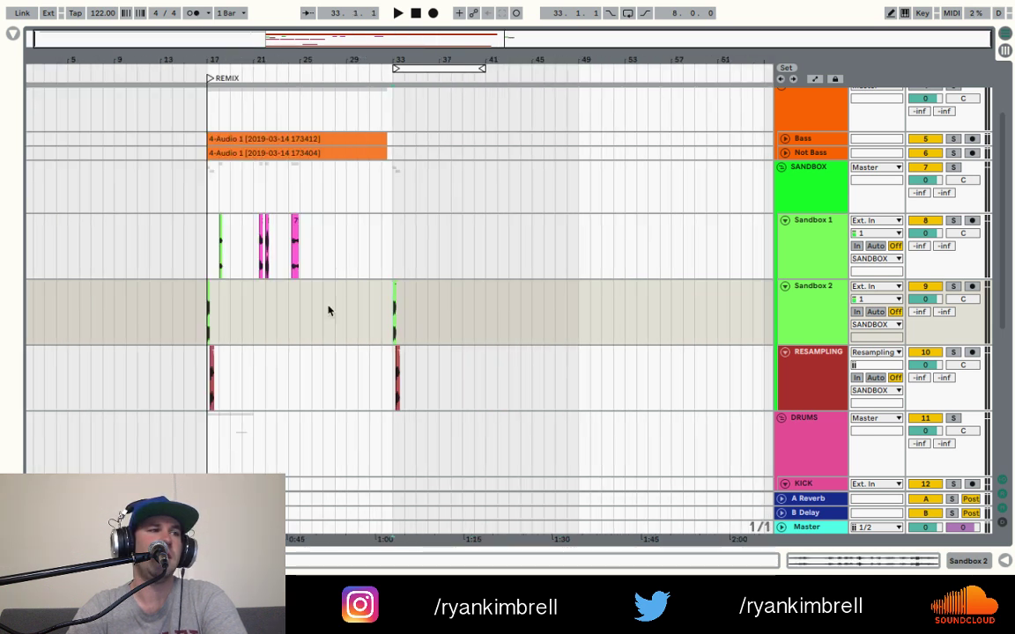
left_click_drag(197, 55, 199, 159)
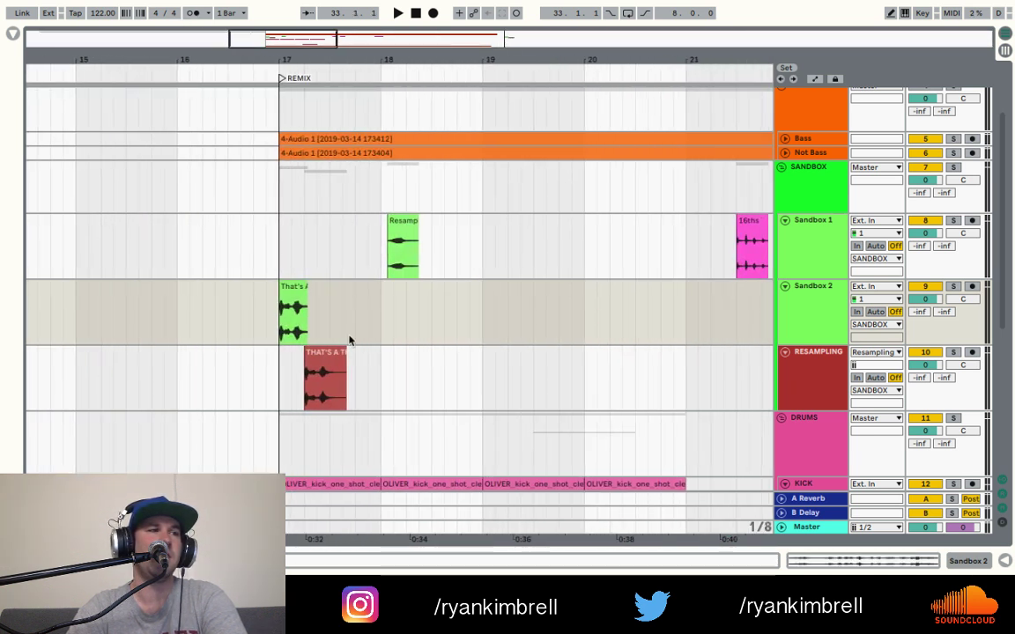
left_click(335, 379)
left_click(292, 291)
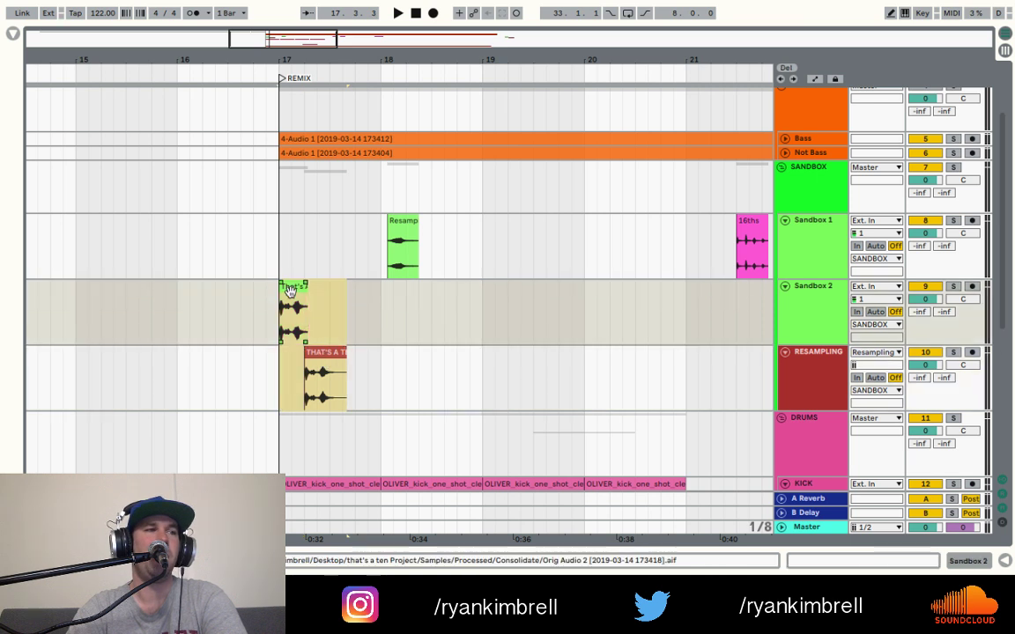
scroll(334, 425, "down", 3)
left_click(337, 411)
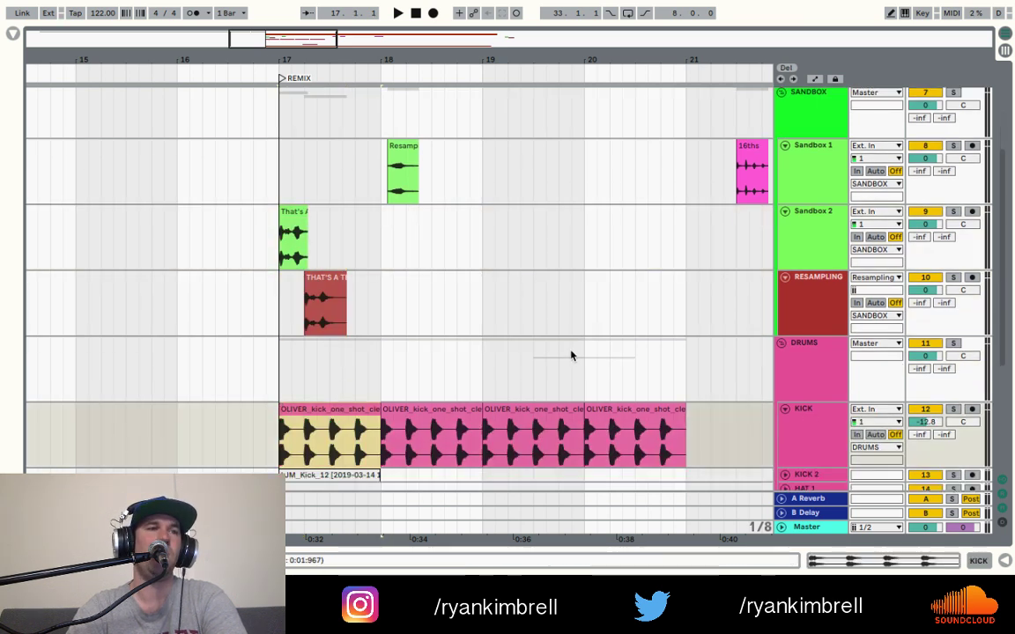
scroll(570, 355, "right", 10)
scroll(570, 355, "up", 2)
scroll(570, 356, "left", 3)
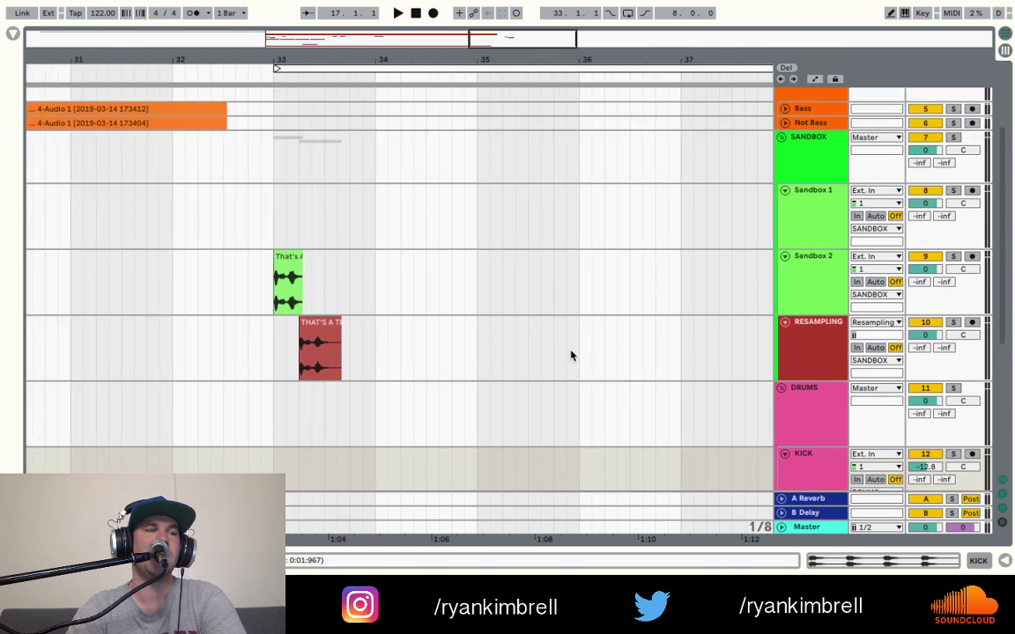
scroll(569, 356, "down", 5)
left_click(306, 298)
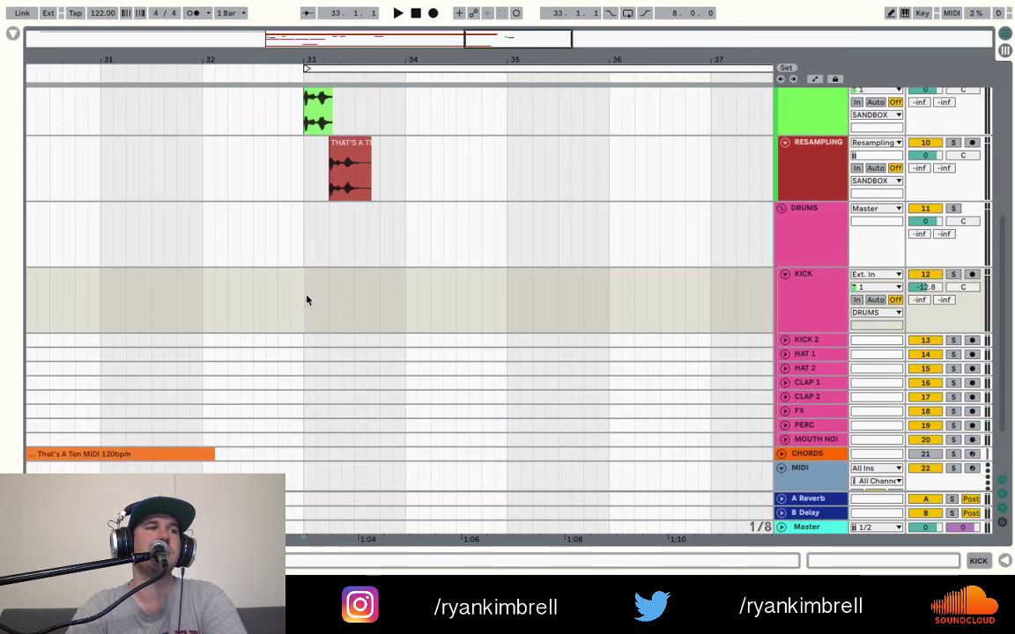
key("ctrl+v")
- Duplicate the copied kick clip three times so the kicks fill bars 33 to 36
key("ctrl+d")
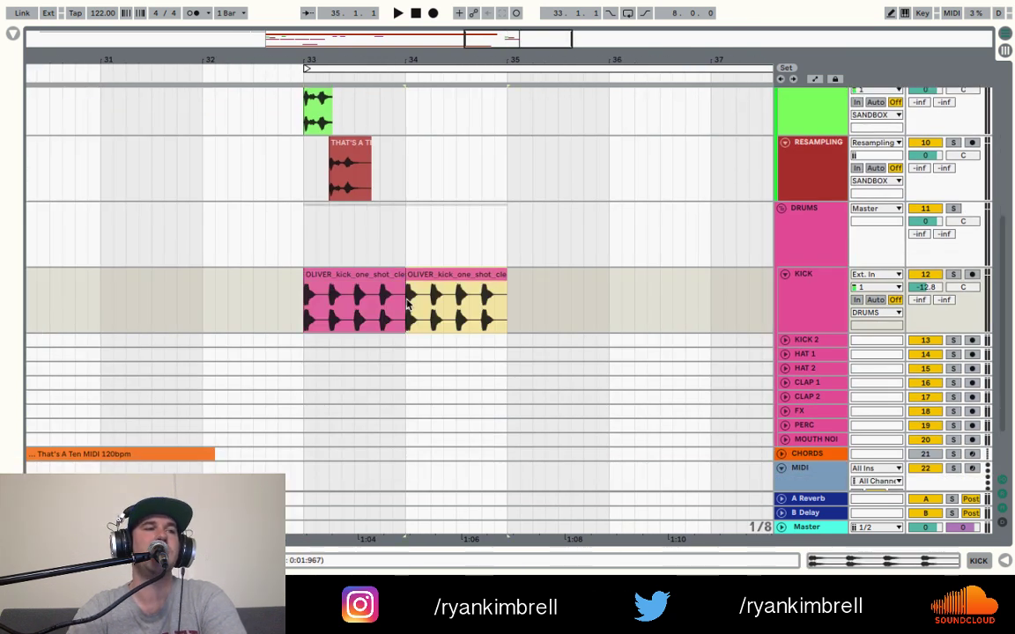
key("ctrl+d")
key("ctrl+d")
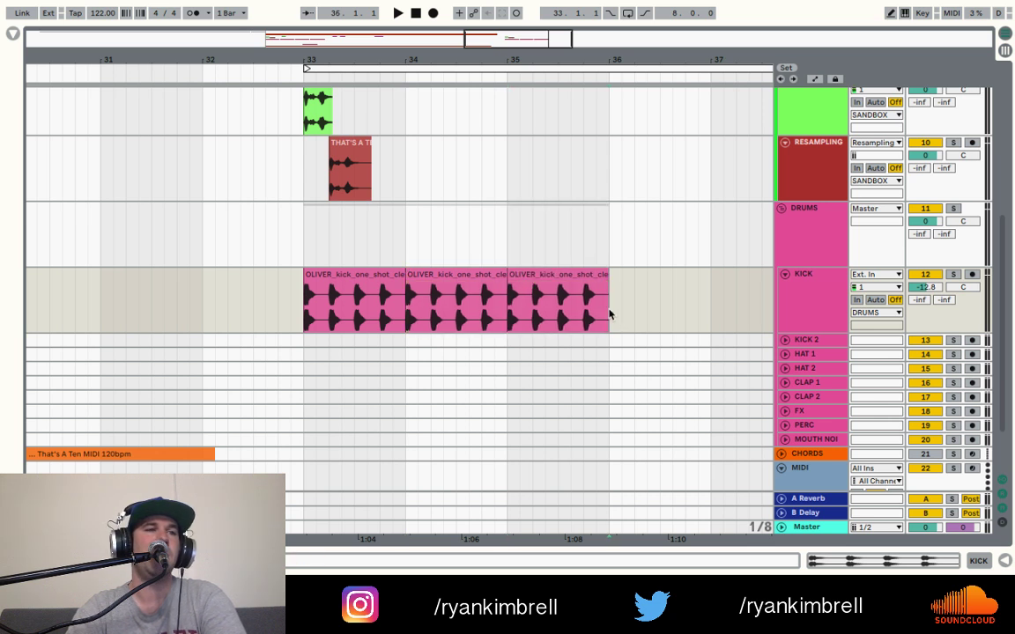
scroll(359, 159, "up", 2)
scroll(360, 160, "left", 1)
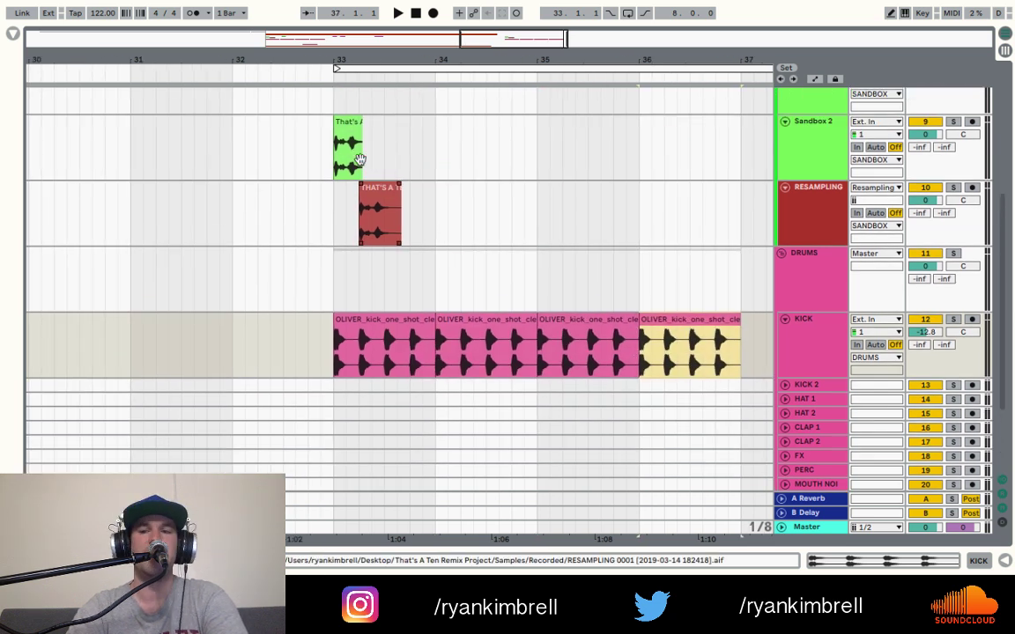
- Audition the vocal clips over the kicks and copy the That's A Ten! clip from bar 33 to 33.4 on Sandbox 2
left_click(359, 160)
key("space")
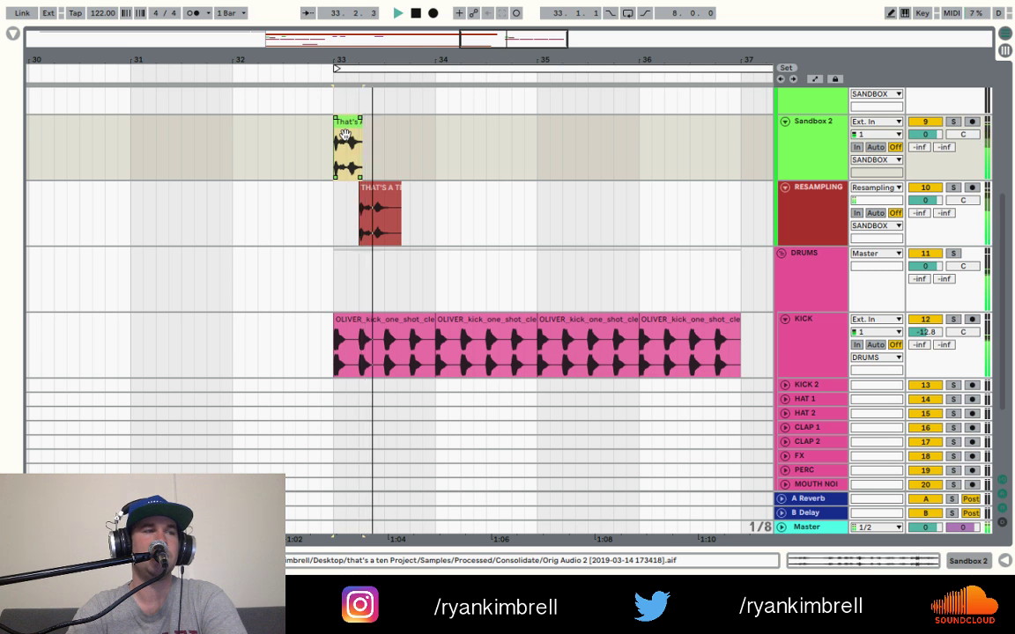
left_click(350, 131)
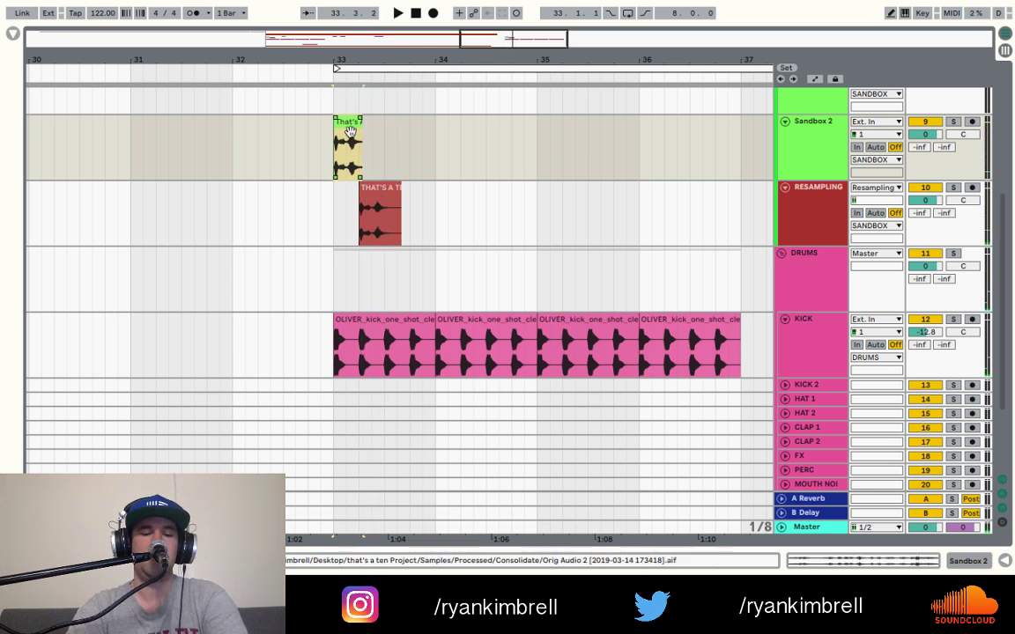
key("space")
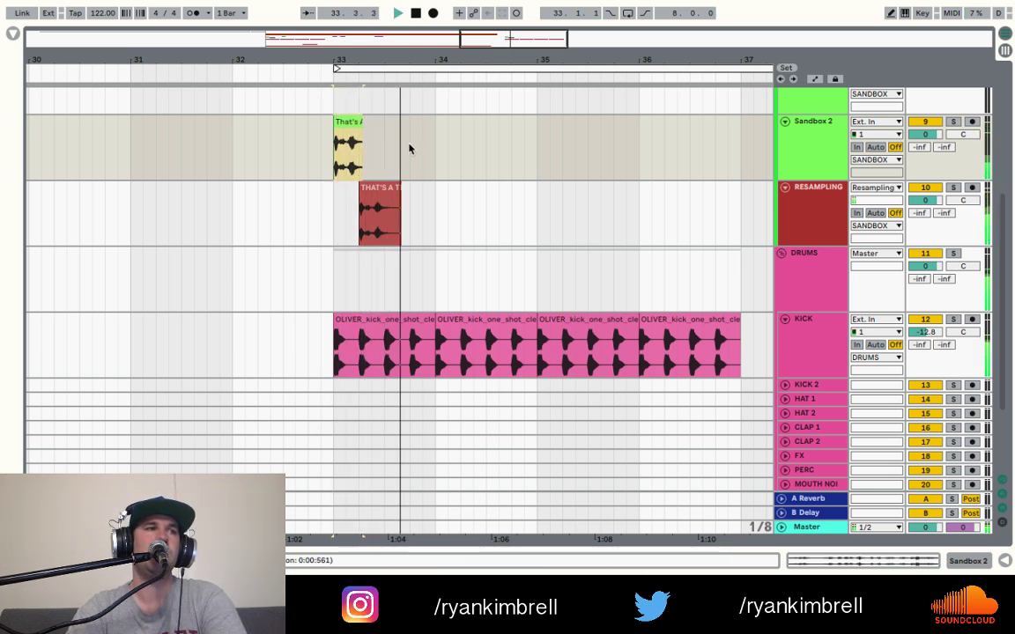
left_click(409, 148)
key("space")
key("ctrl+v")
scroll(429, 162, "up", 5)
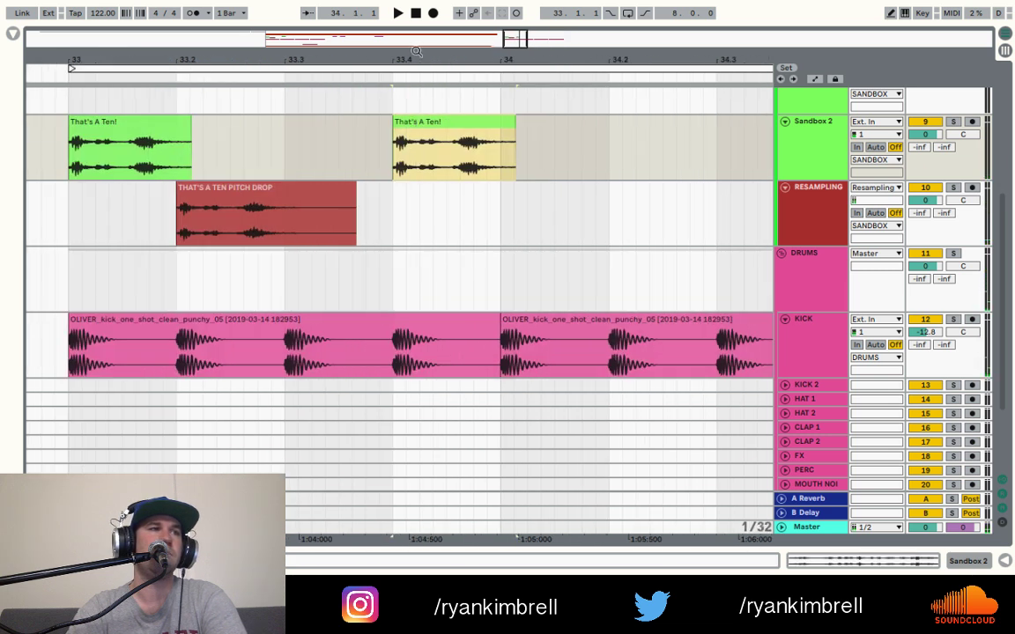
- Cut the first sixteenth of the That's A Ten! copy at 33.4 and duplicate it three times up to bar 34
left_click(429, 162)
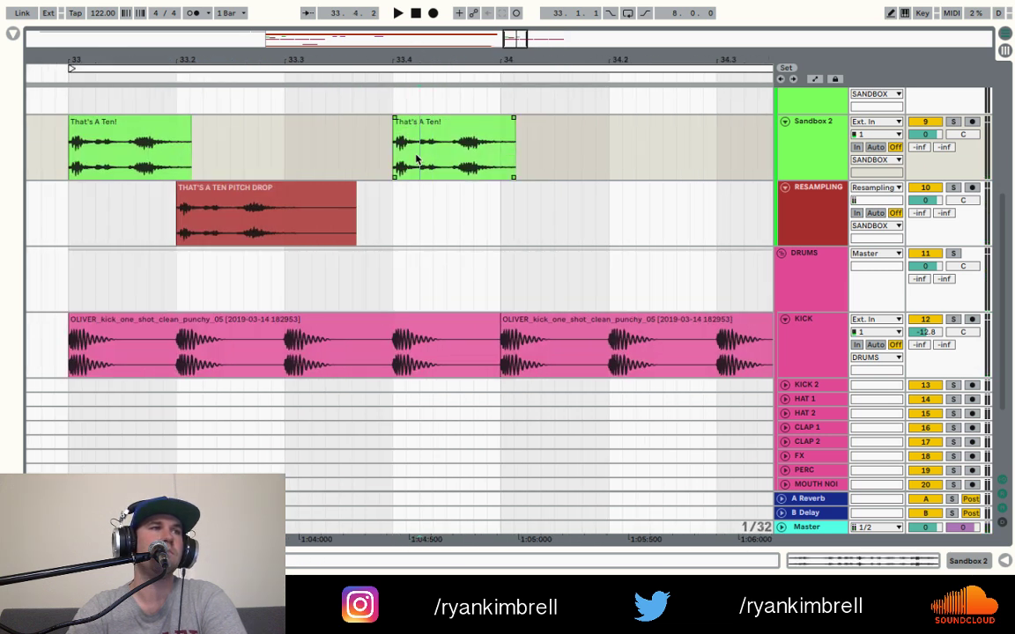
left_click_drag(417, 159, 394, 158)
key("ctrl+d")
key("ctrl+d")
key("ctrl+d")
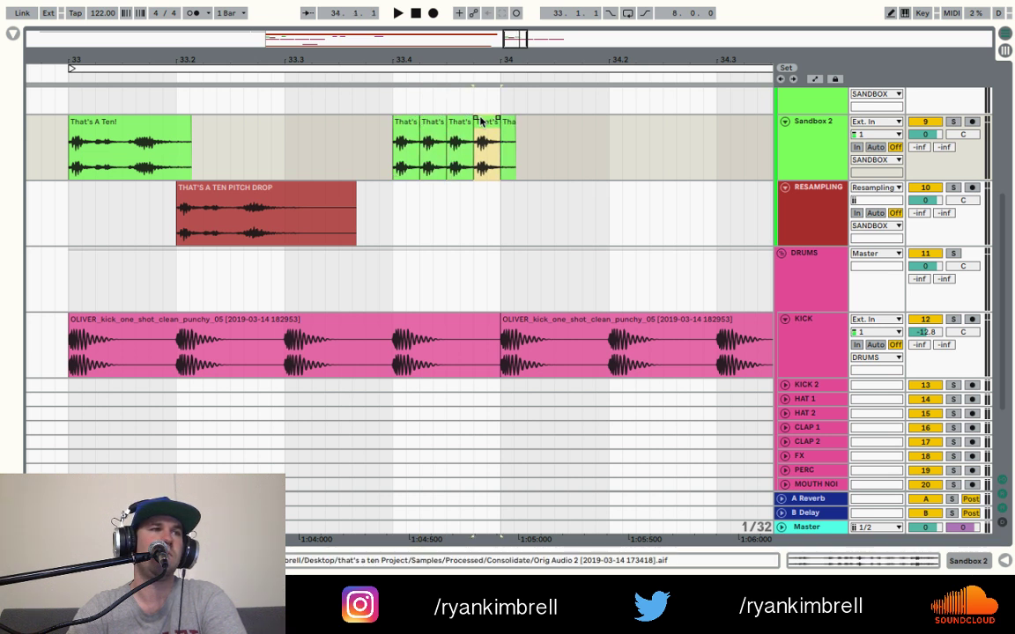
- Fade out the ends of the four short vocal slices at 33.4 and delete the leftover piece after bar 34
left_click(410, 123)
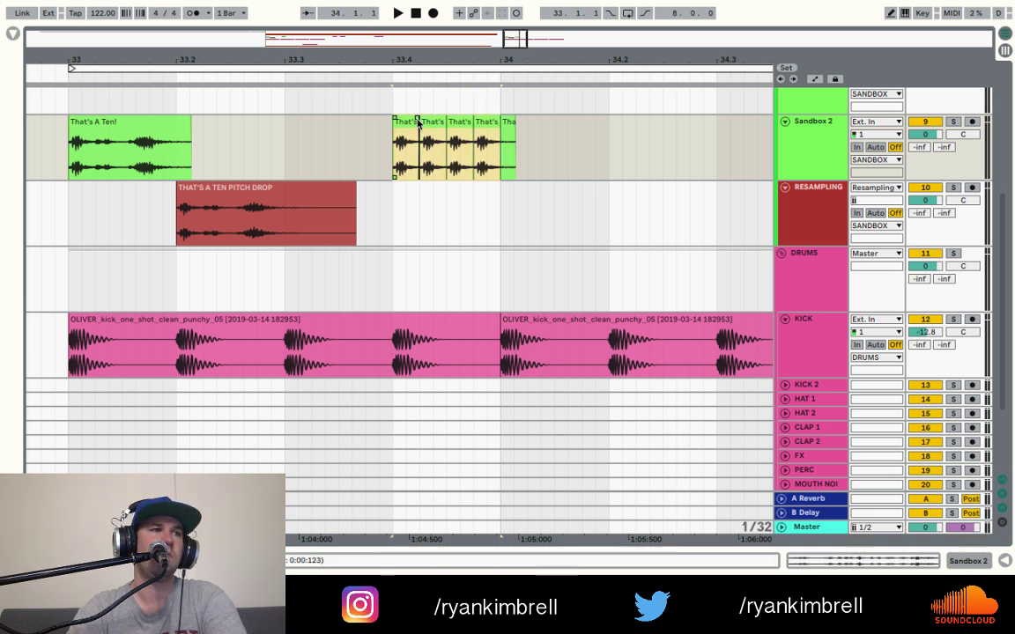
left_click(424, 124)
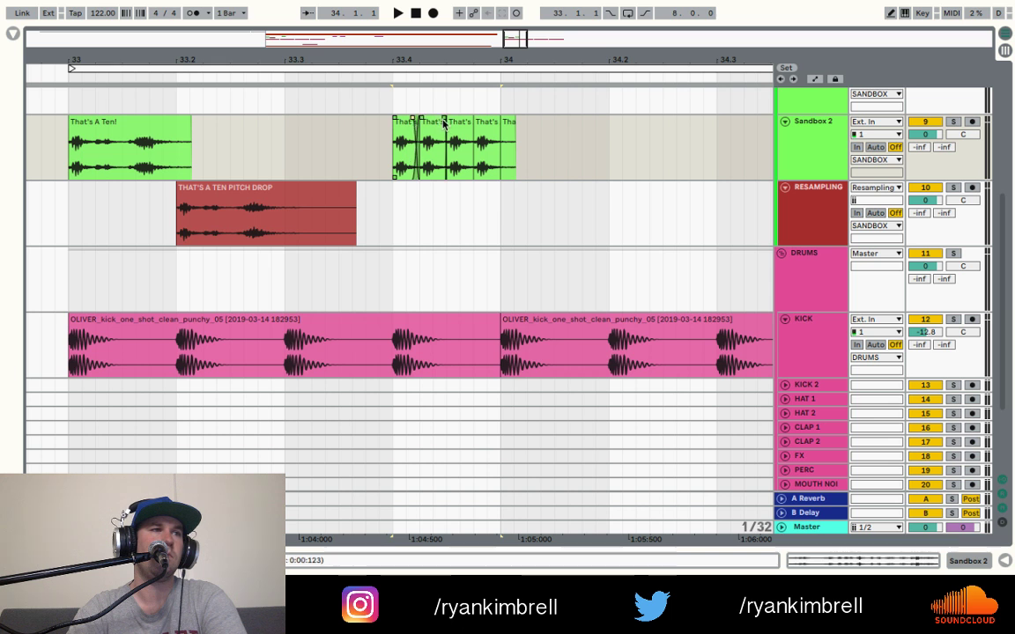
key("space")
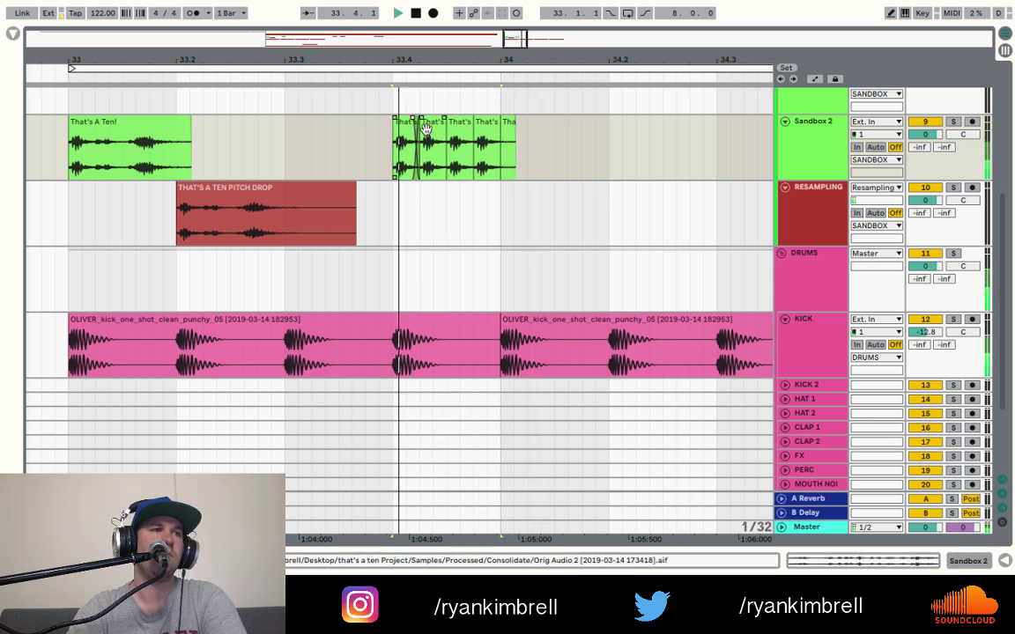
key("space")
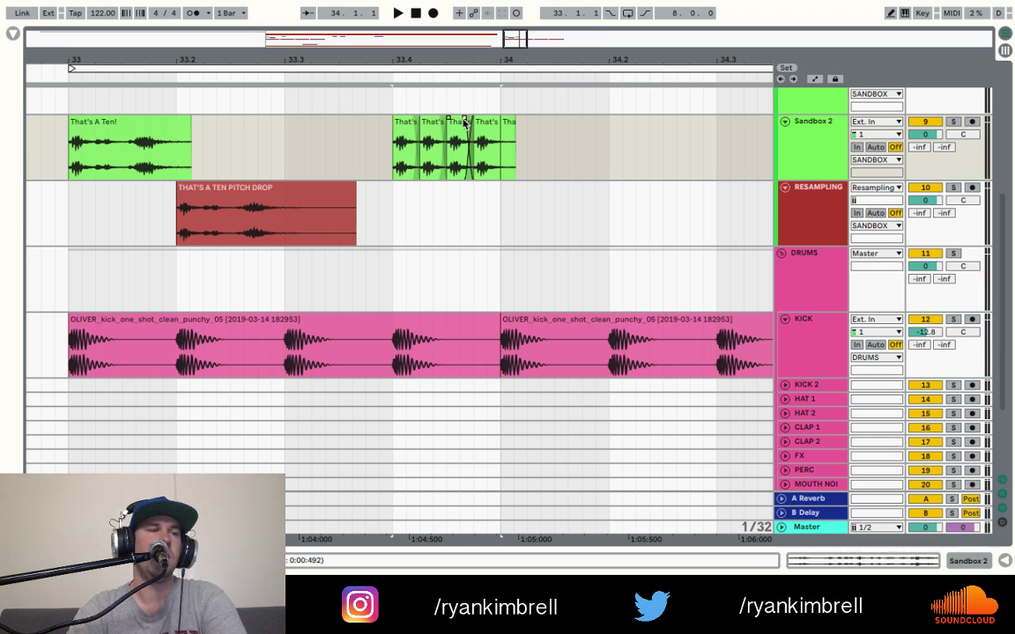
left_click_drag(466, 124, 497, 124)
left_click(508, 133)
key("Delete")
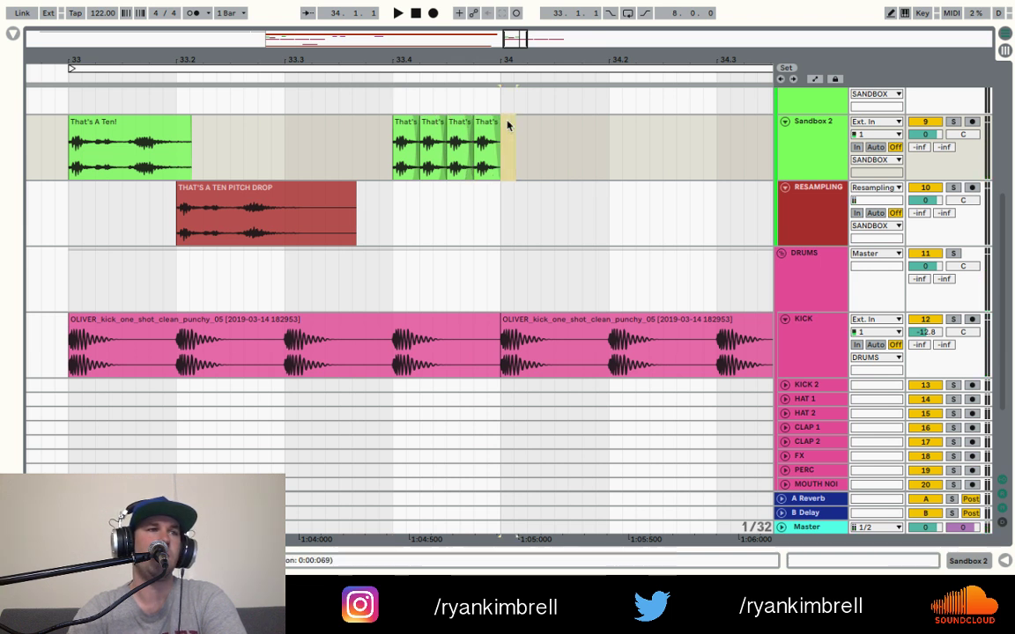
- Play from bar 33 to audition the vocal slices against the kicks, and place the insert position at 34.1.1
key("space")
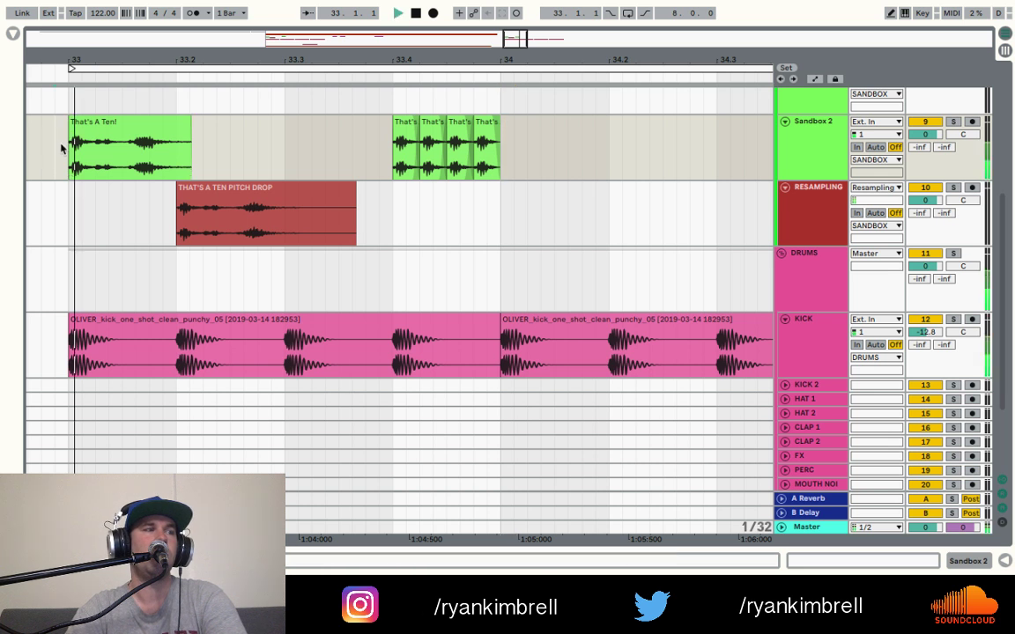
left_click(154, 122)
left_click(220, 190, "shift")
key("space")
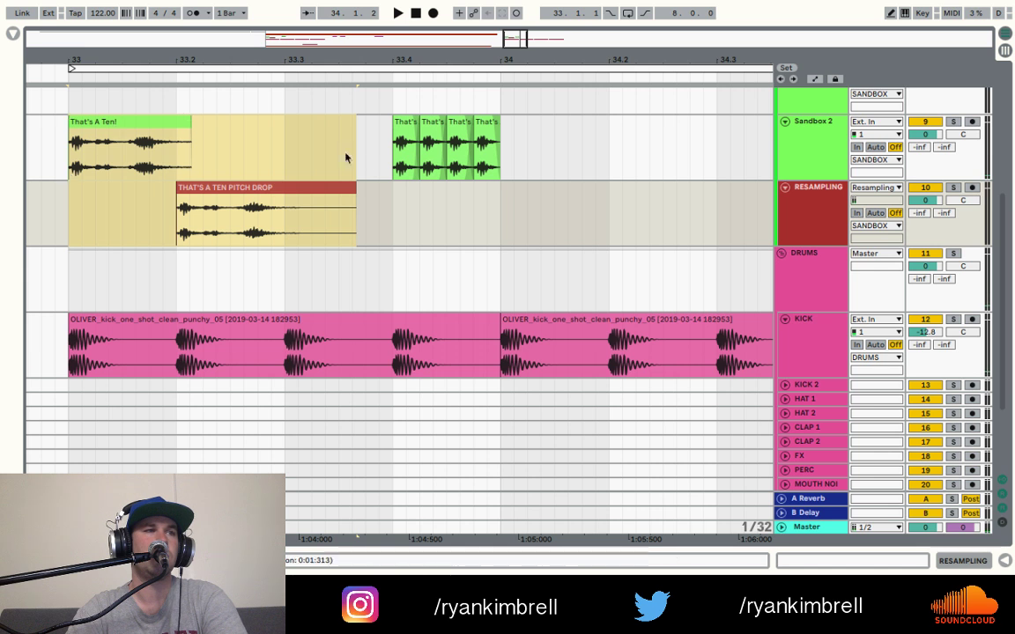
left_click(409, 123)
left_click(504, 141)
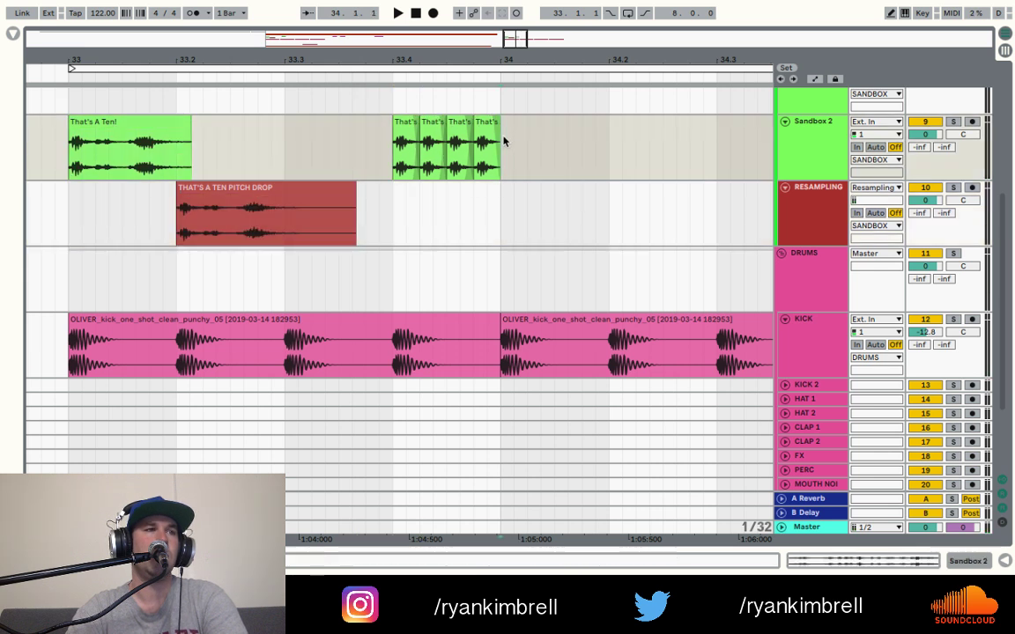
- Copy the full That's A Ten! clip from bar 33 to 34.1.1 and overlap a second copy three thirty-seconds later
left_click(128, 128)
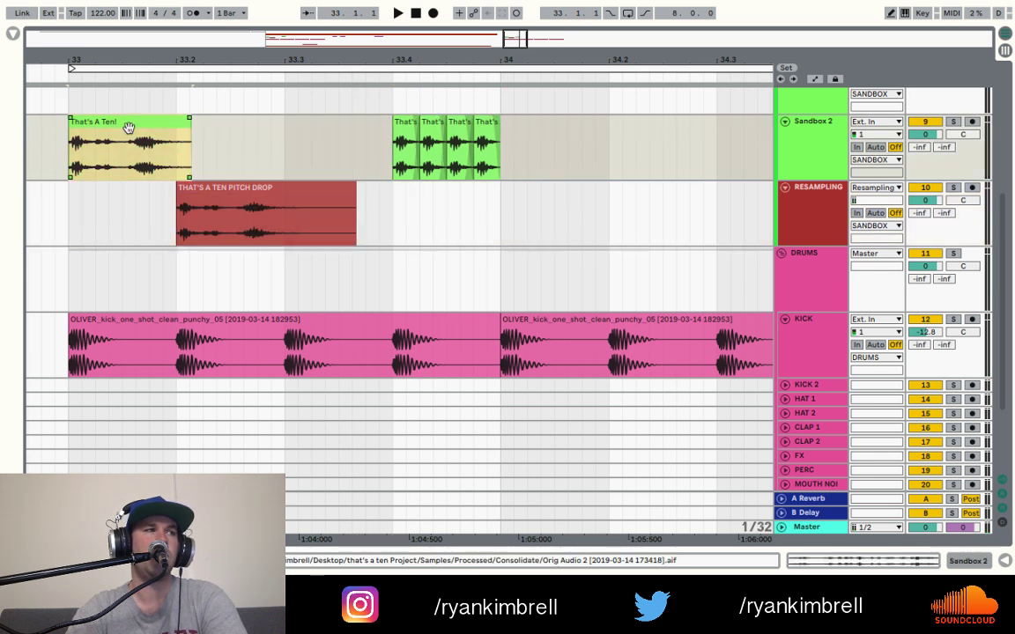
left_click(489, 141)
left_click(503, 145)
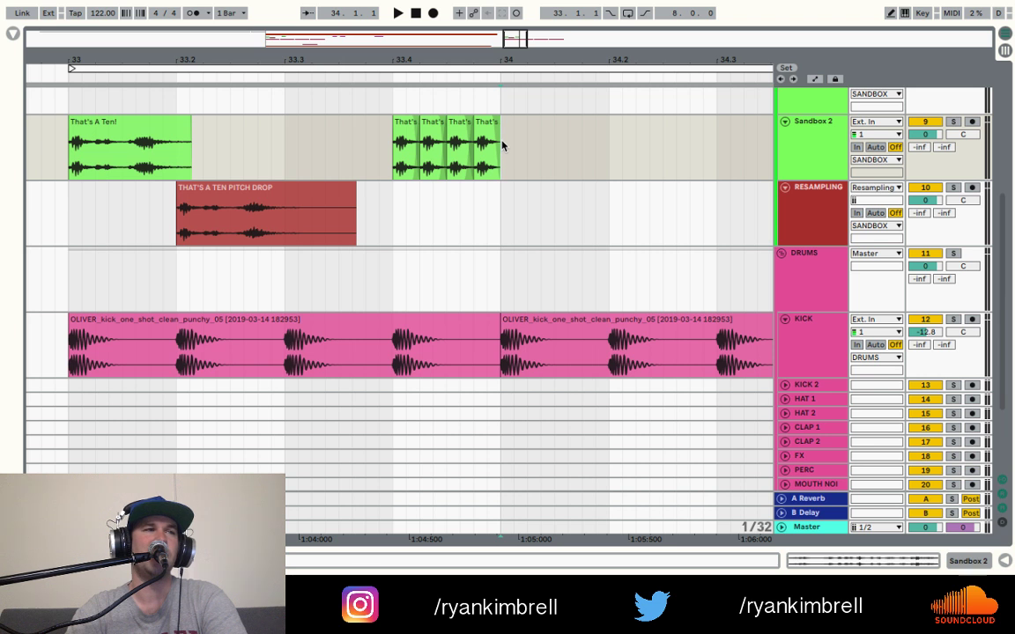
key("ctrl+v")
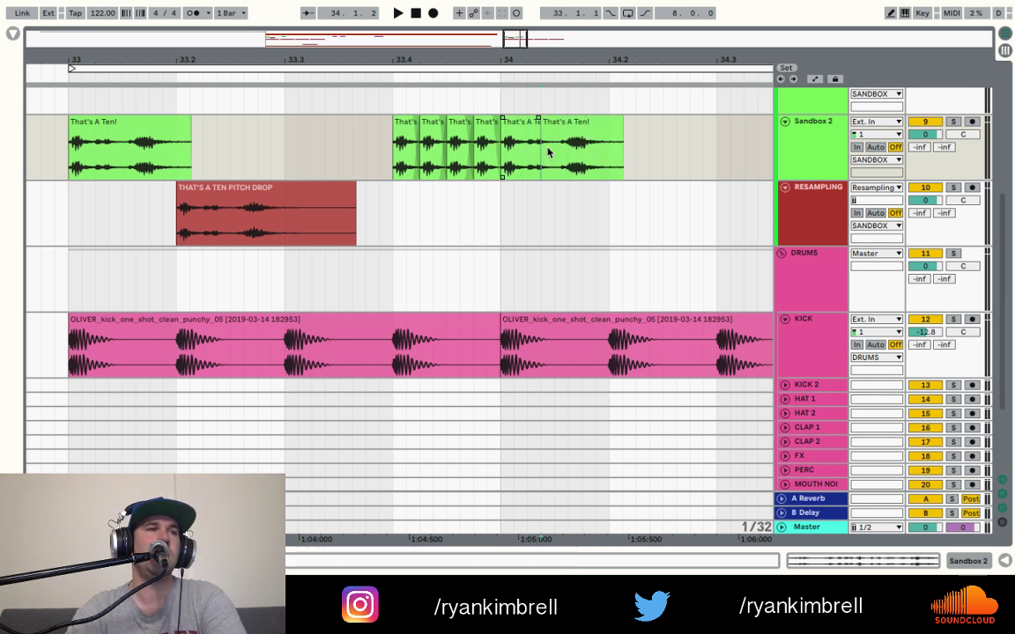
- Extend the vocal chops in bar 34 with a short slice from 33.4 followed by two copies of the longer slice
left_click(405, 145)
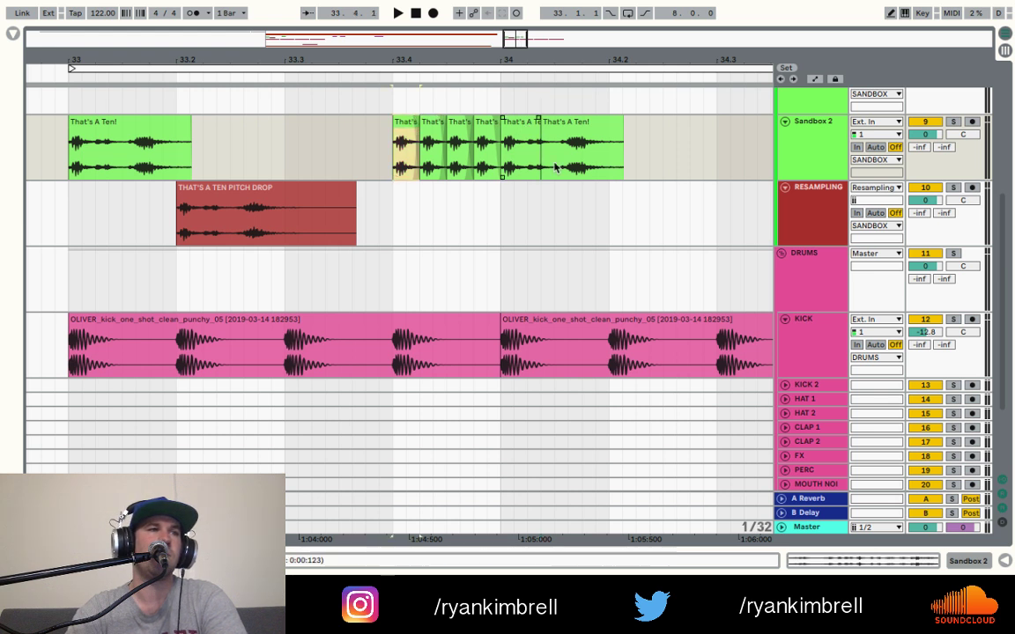
left_click(522, 123)
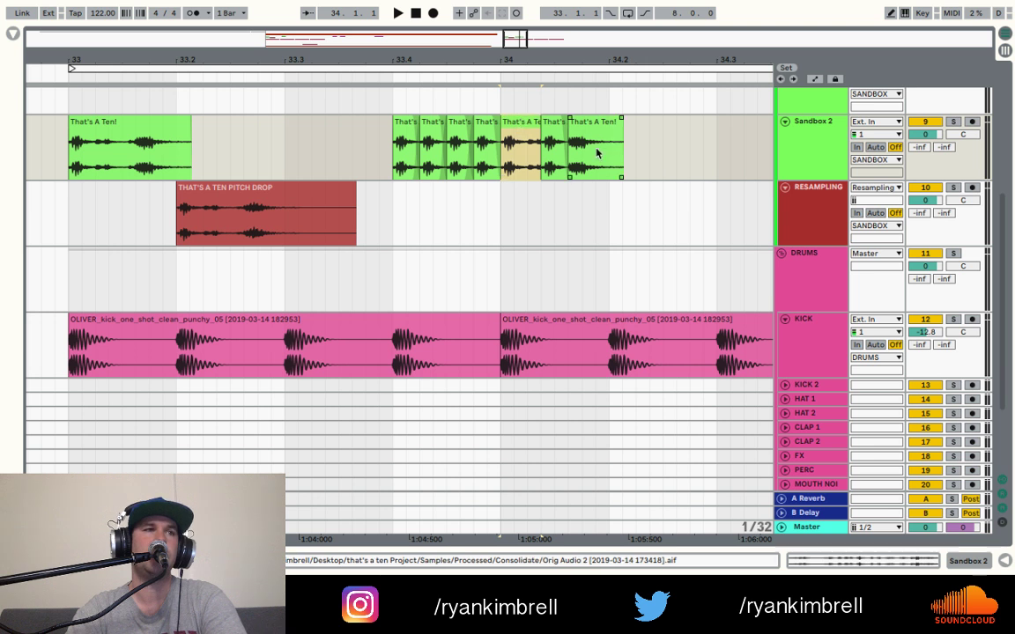
left_click_drag(522, 124, 588, 144)
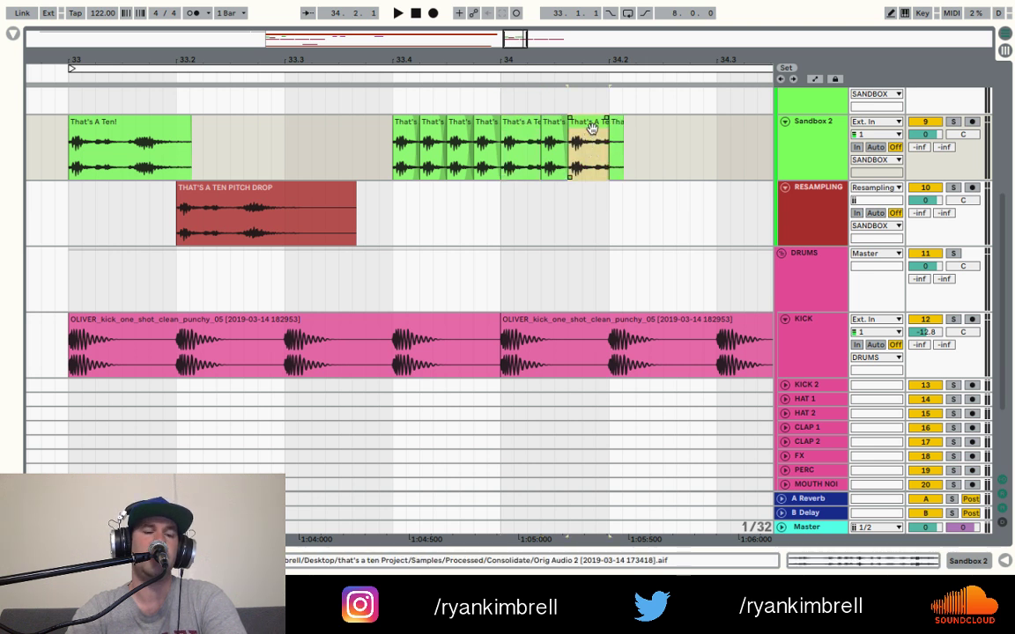
key("ctrl+d")
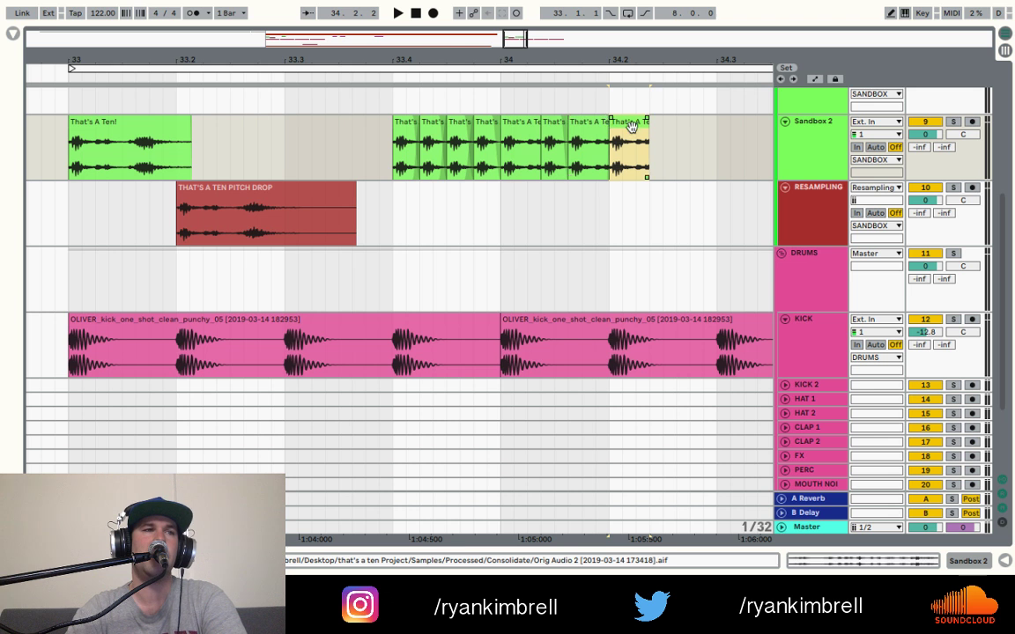
- Duplicate the last three That's A Ten! slices on Sandbox 2 directly after themselves
left_click(551, 128)
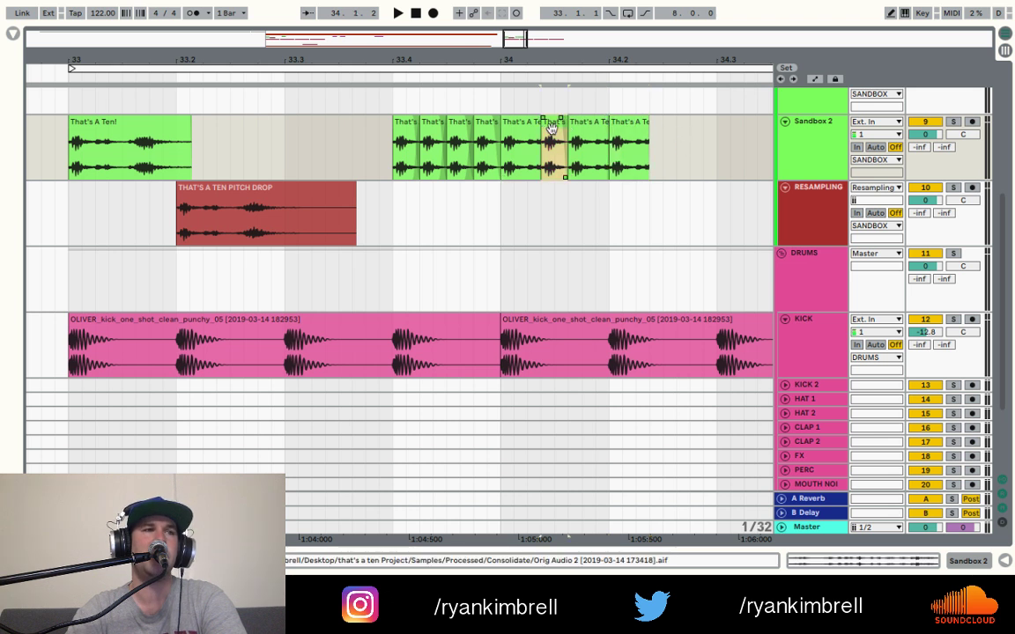
left_click(639, 141, "shift")
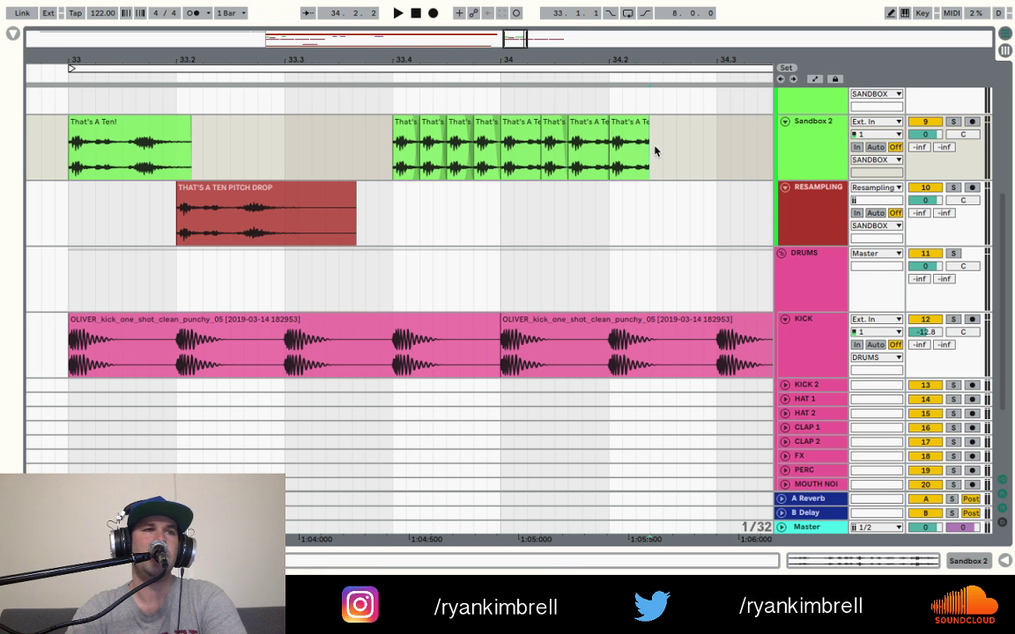
key("ctrl+d")
scroll(735, 147, "right", 3)
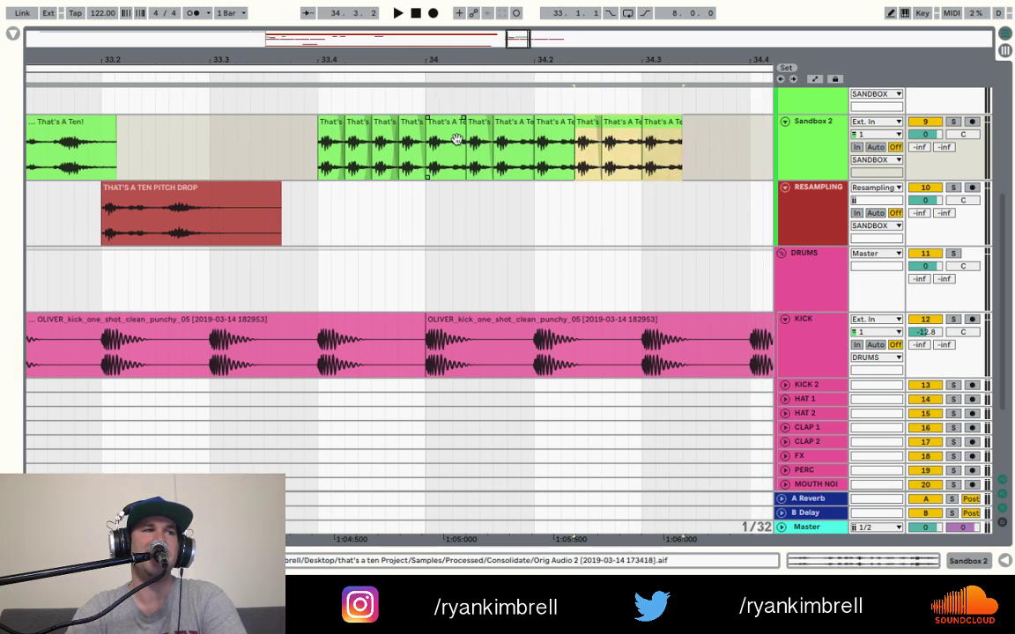
- Copy the THAT'S A TEN PITCH DROP clip to the end of the last vocal slice and place the insert position at 33.4.1
left_click(193, 194)
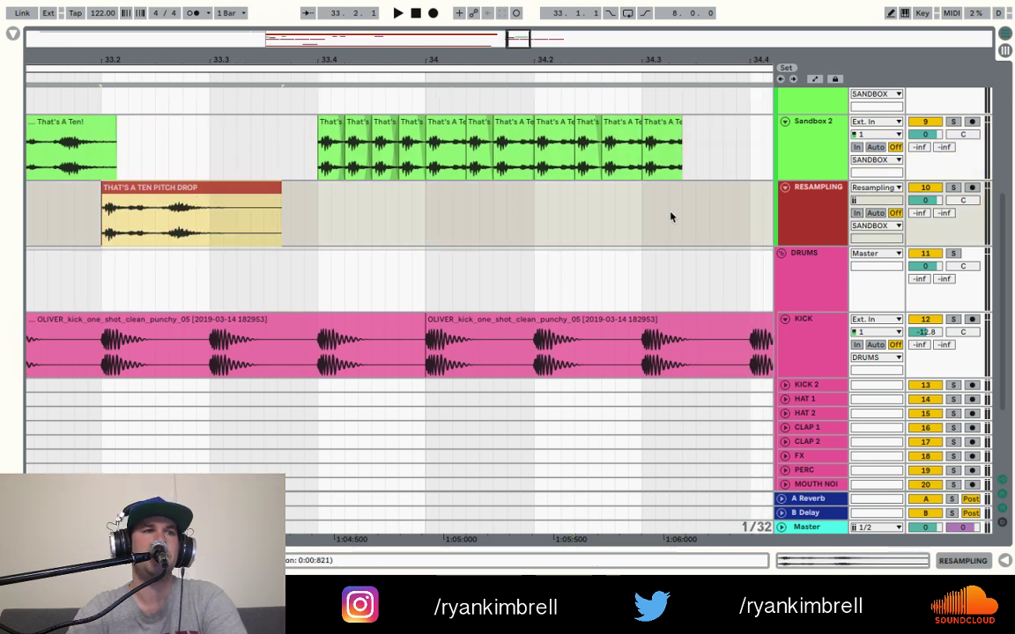
left_click(685, 219)
key("ctrl+v")
left_click(318, 221)
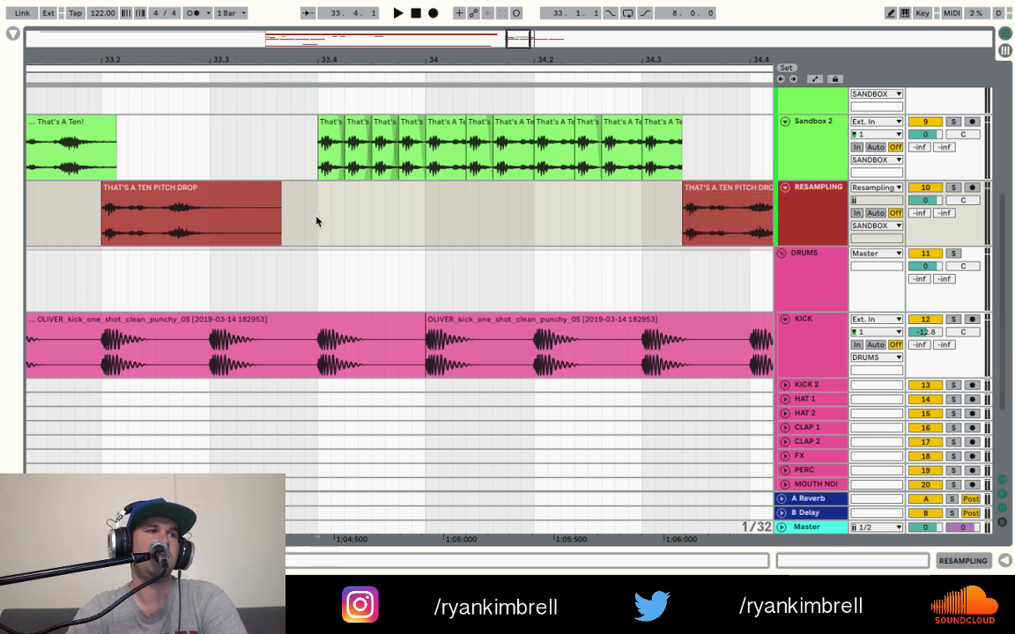
- Play the chopped vocal section from 33.4, and again from the start of bar 34
key("space")
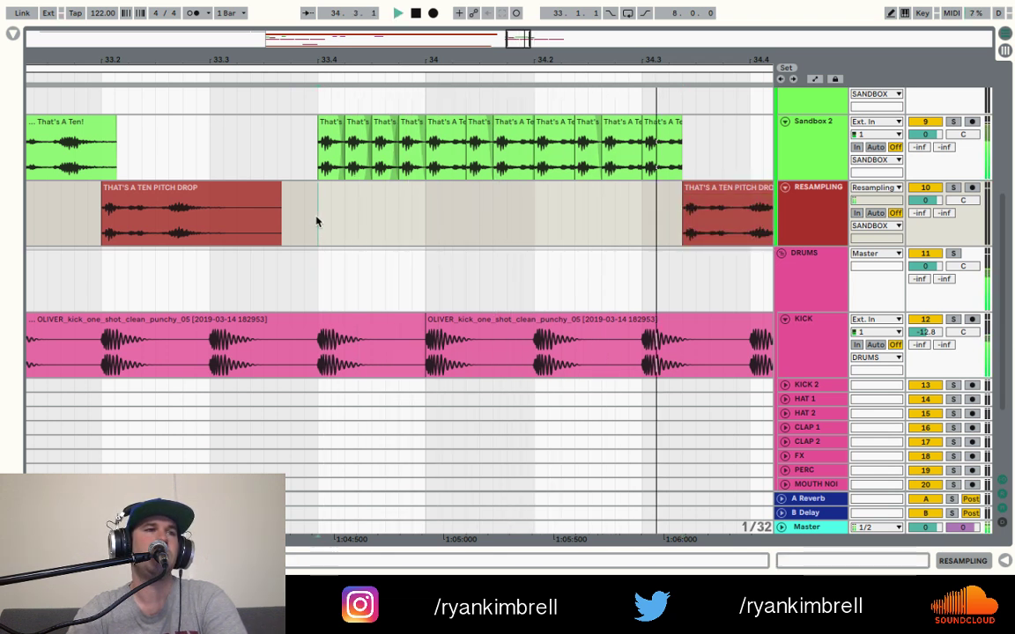
key("space")
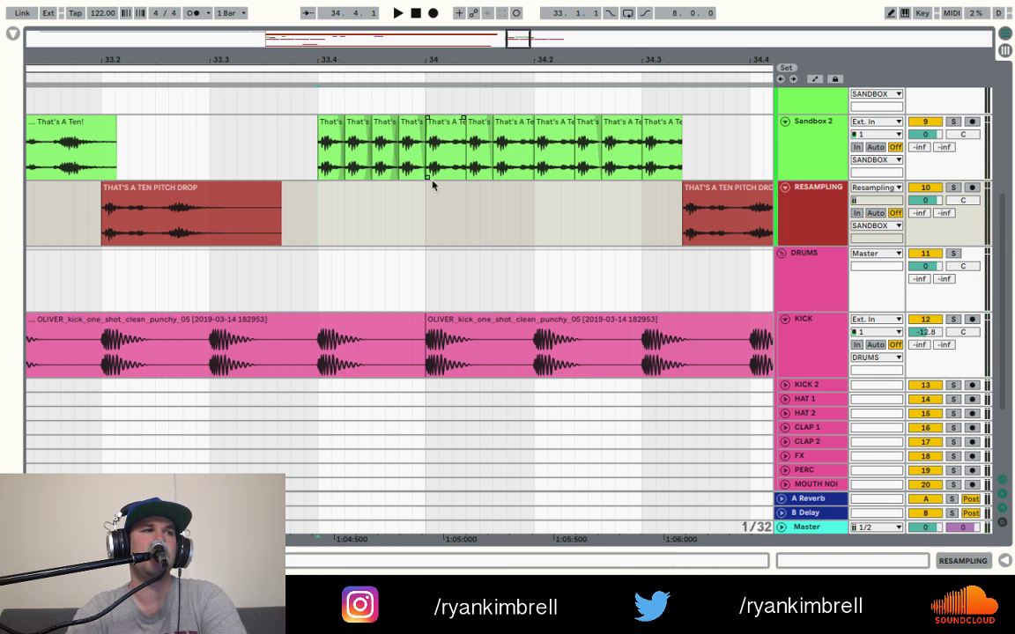
key("space")
key("space")
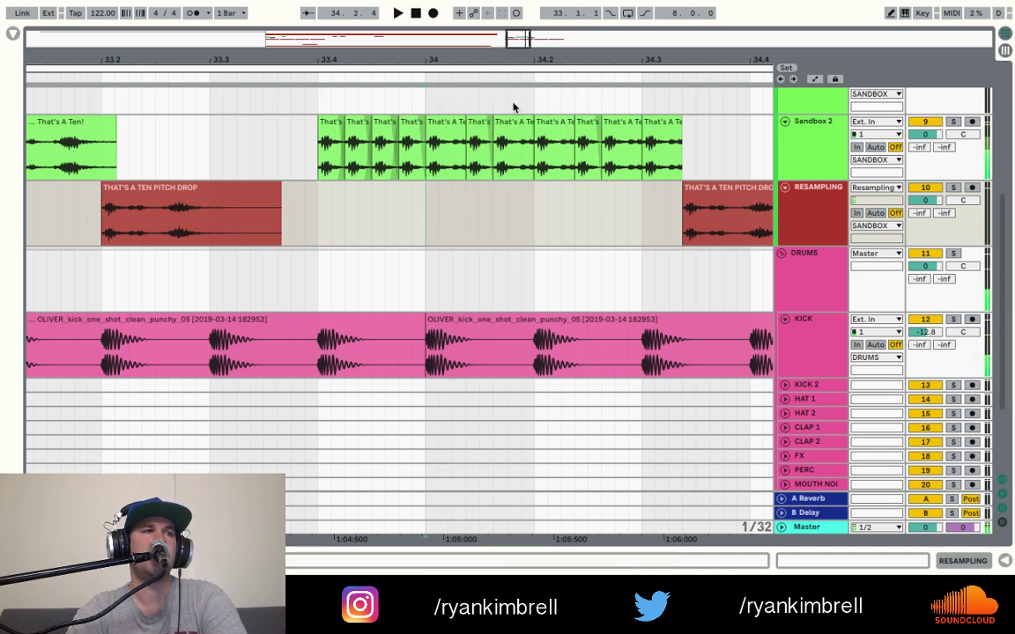
- Shift the slices and pitch drop after bar 34's first slice one thirty-second later, and lengthen that first slice to close the gap
left_click(476, 126)
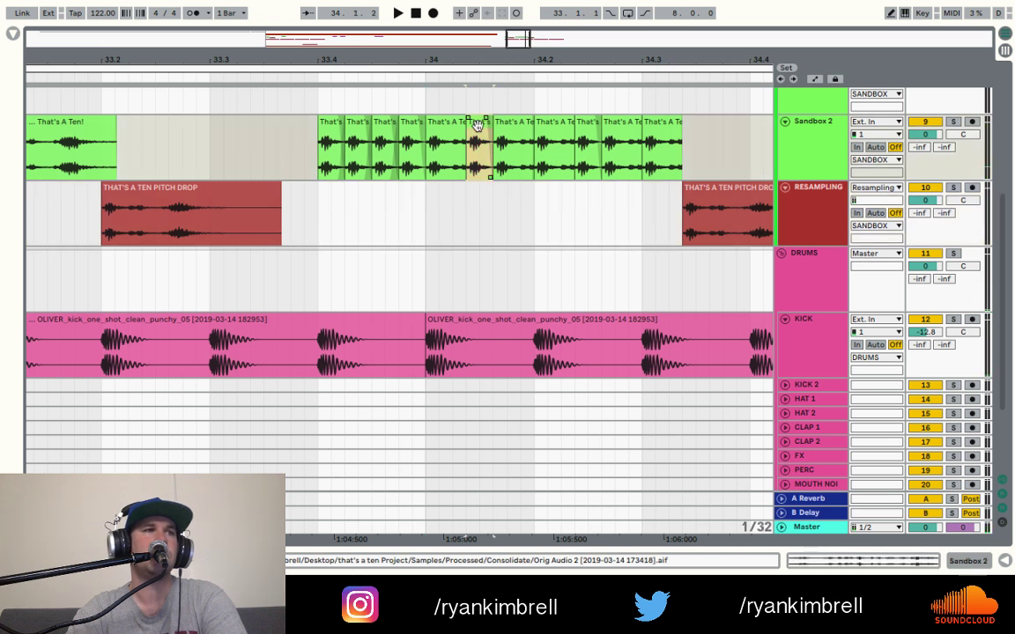
left_click(731, 195, "shift")
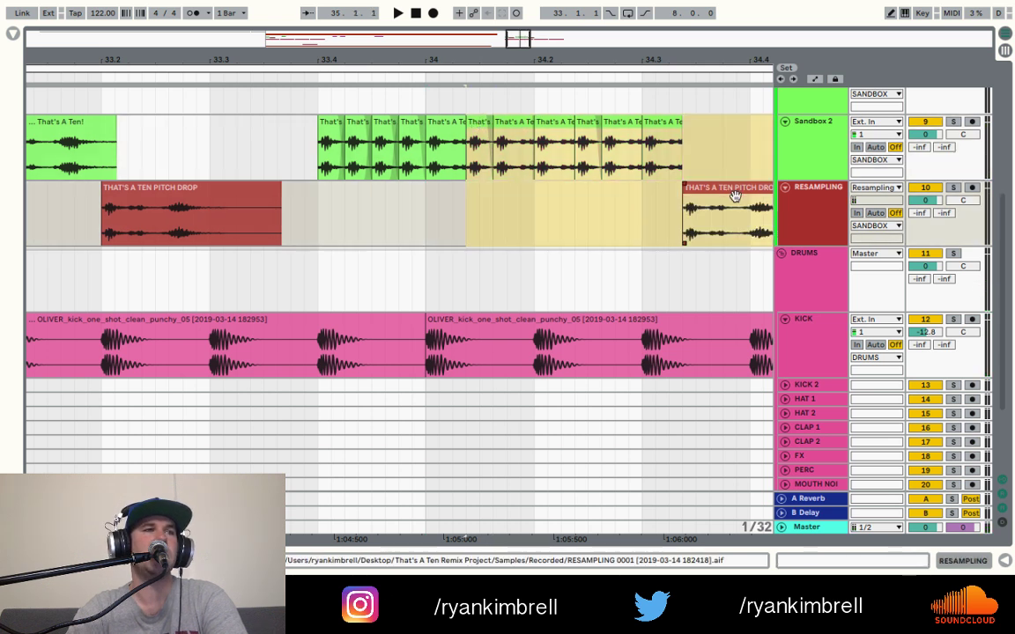
mouse_move(476, 124)
left_mouse_down()
mouse_move(489, 127)
mouse_move(478, 124)
left_mouse_up()
left_click(459, 128)
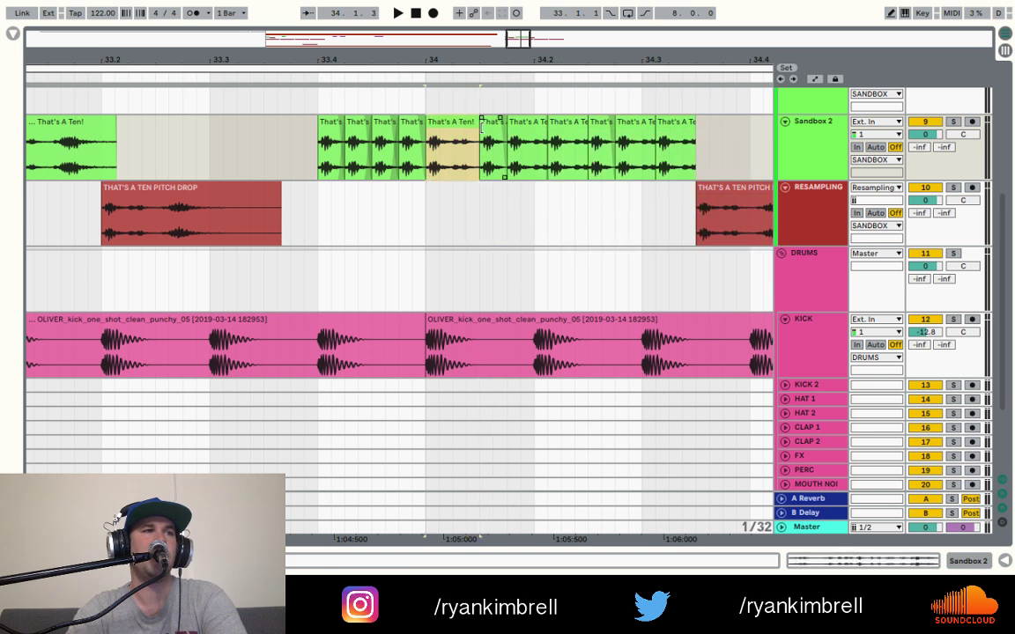
- Paste the lengthened That's A Ten! slice over the longer slices at 34.1.4 and 34.2.2
left_click(528, 129)
key("super+v")
left_click(576, 126)
key("super+v")
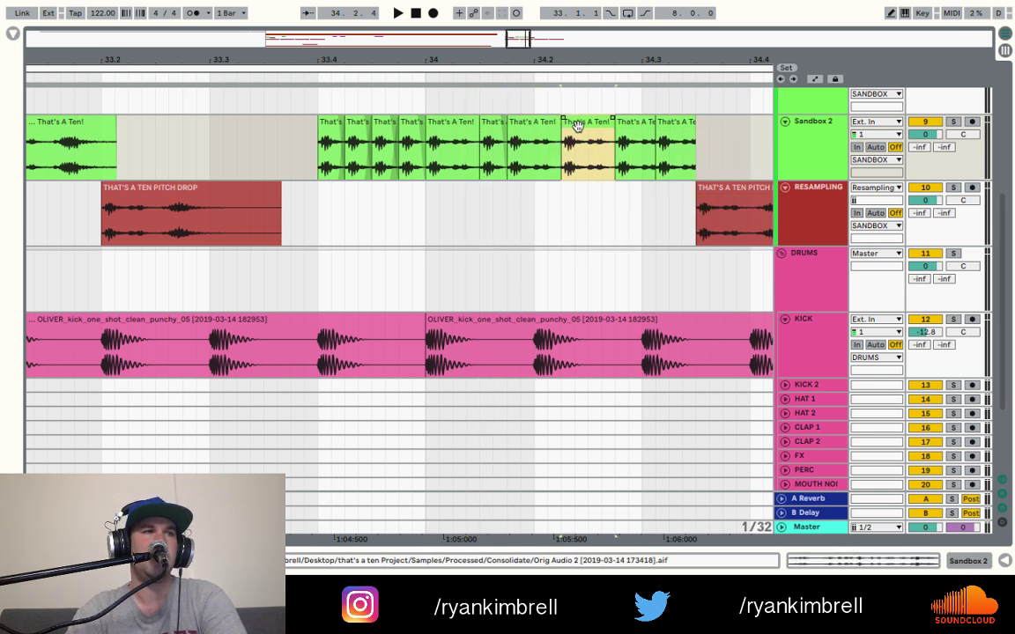
- Copy the short That's A Ten! slice to 34.2.4 and the lengthened slice to 34.3.1
left_click(495, 129)
left_click(625, 131)
key("super+v")
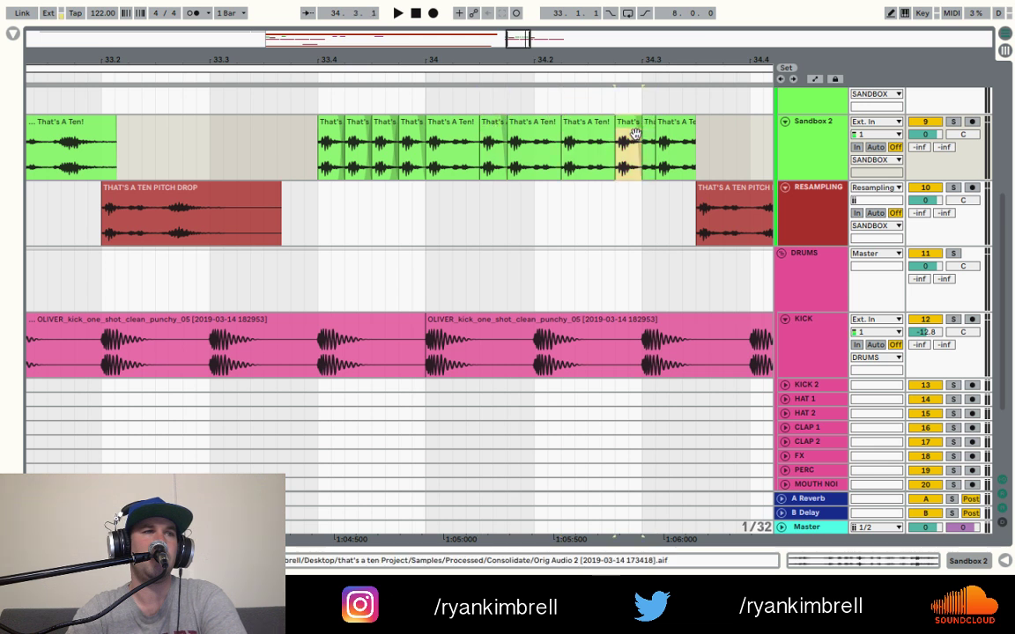
left_click(594, 132)
left_click(648, 132)
key("super+v")
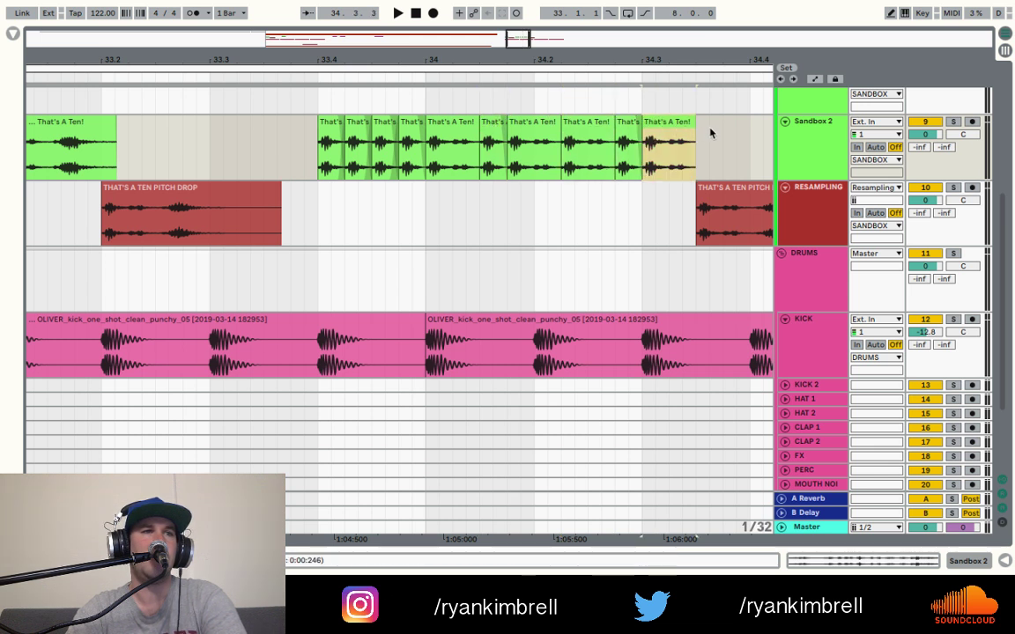
- Add another lengthened slice at 34.3.3, move the THAT'S A TEN PITCH DROP clip to 34.4.1, and play the section
left_click(711, 156)
key("super+v")
left_click_drag(729, 226, 736, 200)
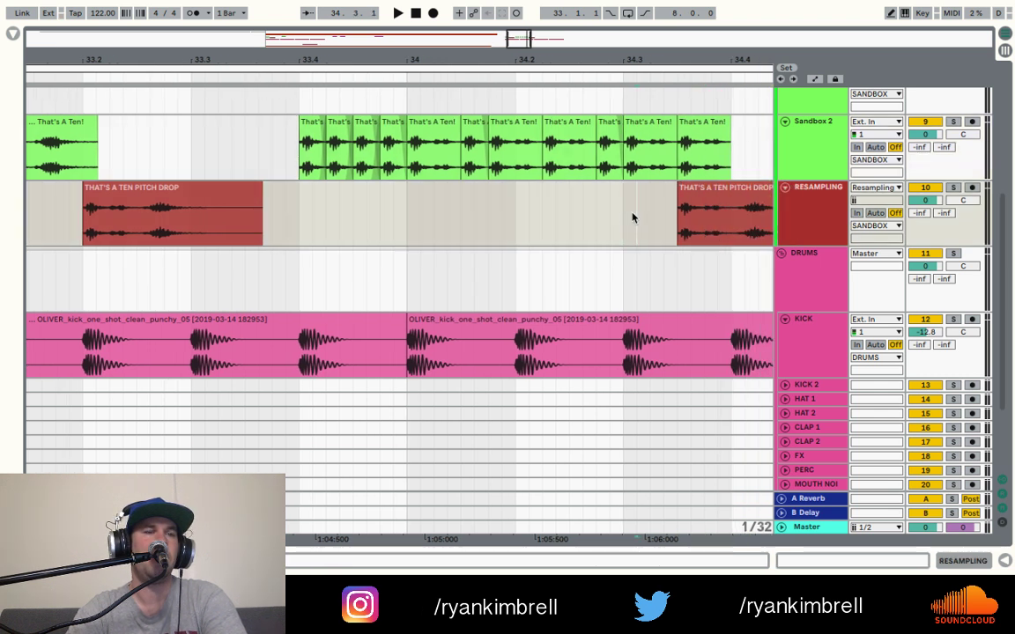
scroll(625, 212, "right", 5)
left_click(602, 187)
left_click_drag(602, 187, 656, 195)
left_click(323, 205)
key("space")
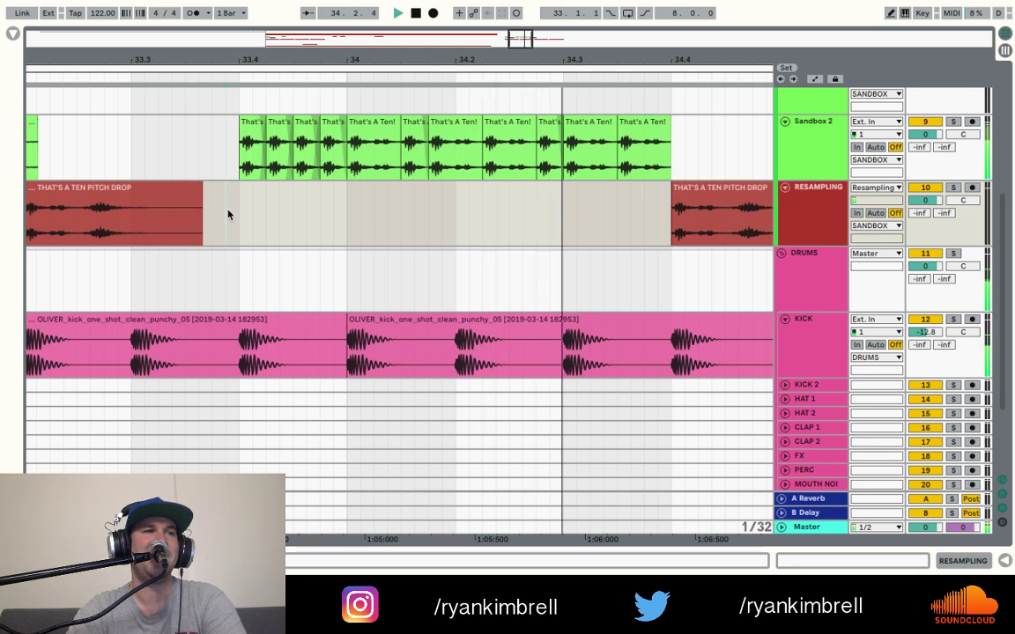
- Try splitting the long That's A Ten! slice at 34.1.1 in half and audition the result
left_click(374, 155)
key("ctrl+e")
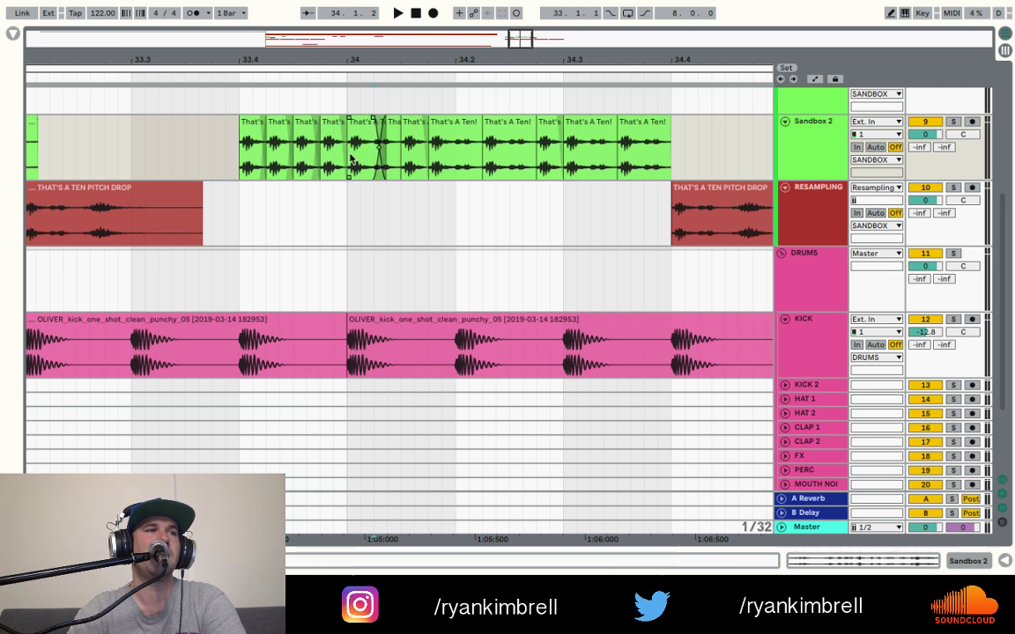
key("space")
key("space")
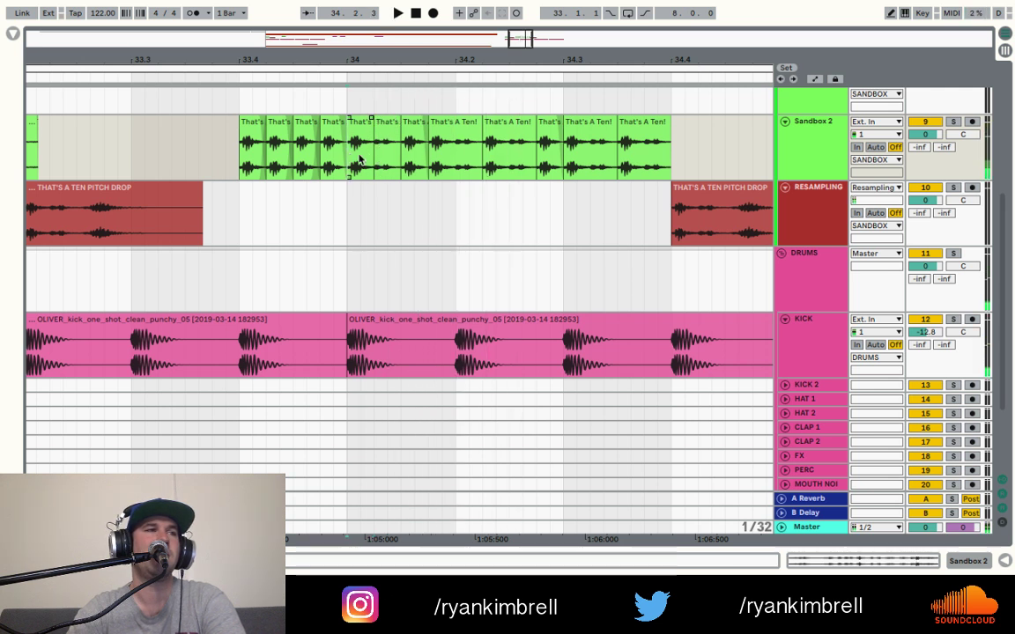
key("space")
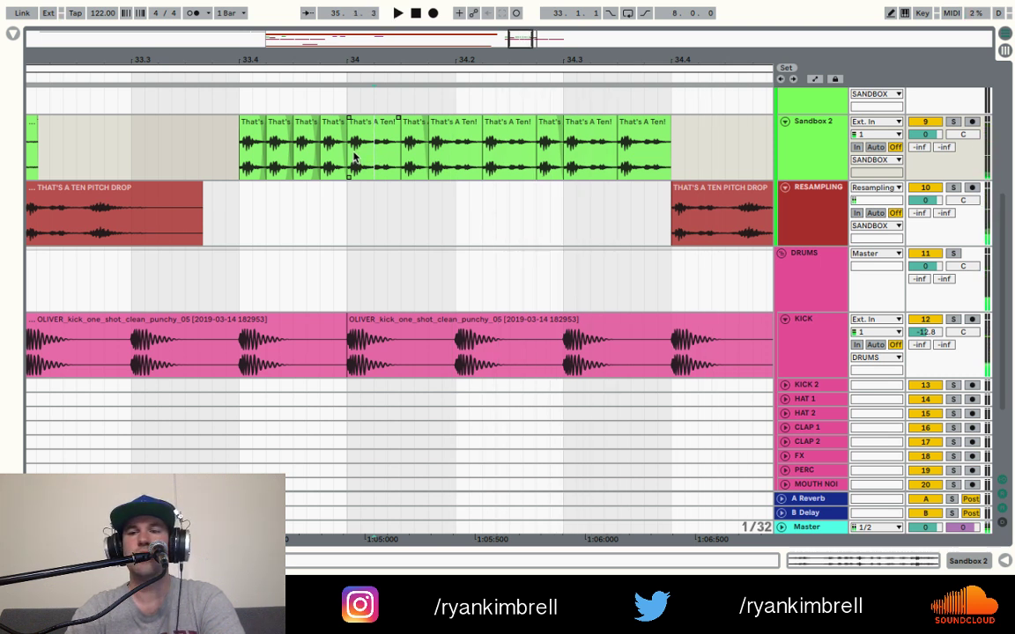
- Audition the vocal chops from 33.4, then select all the slices up to 34.4 and show their clip settings
left_click(252, 128)
key("space")
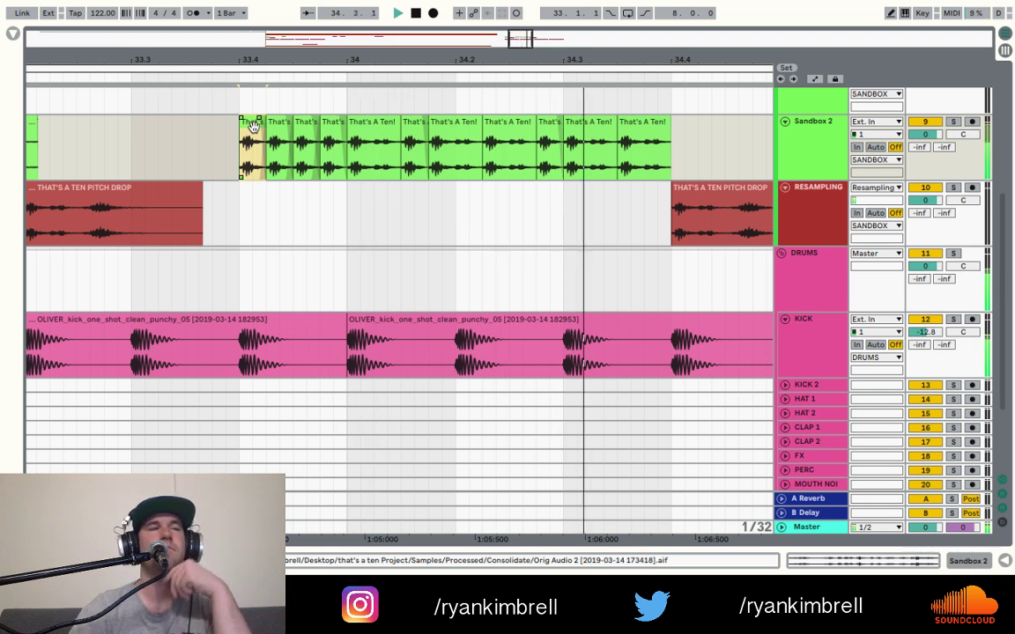
key("space")
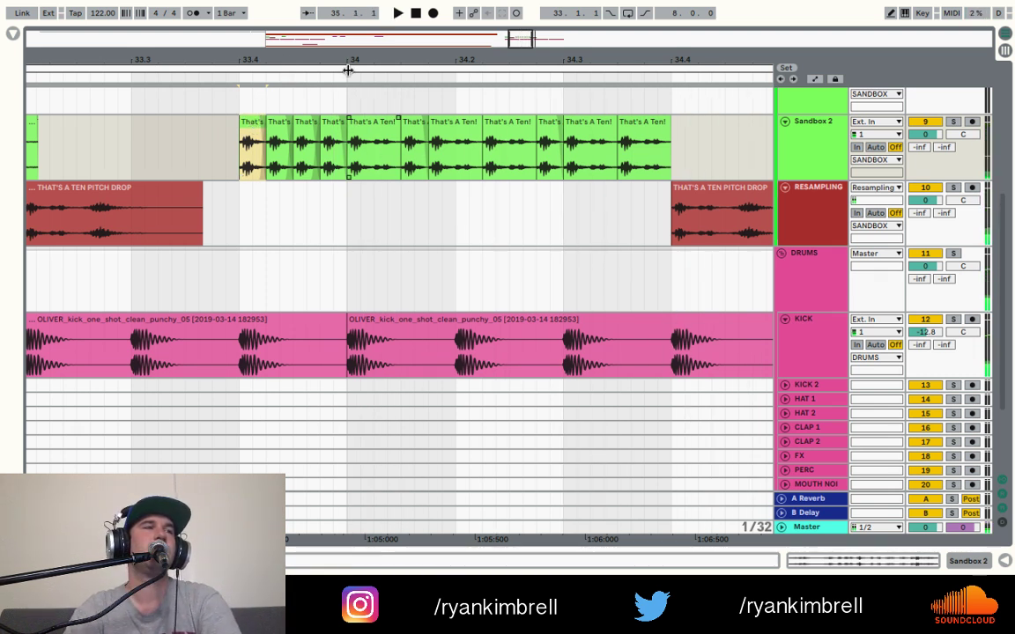
left_click(644, 125, "shift")
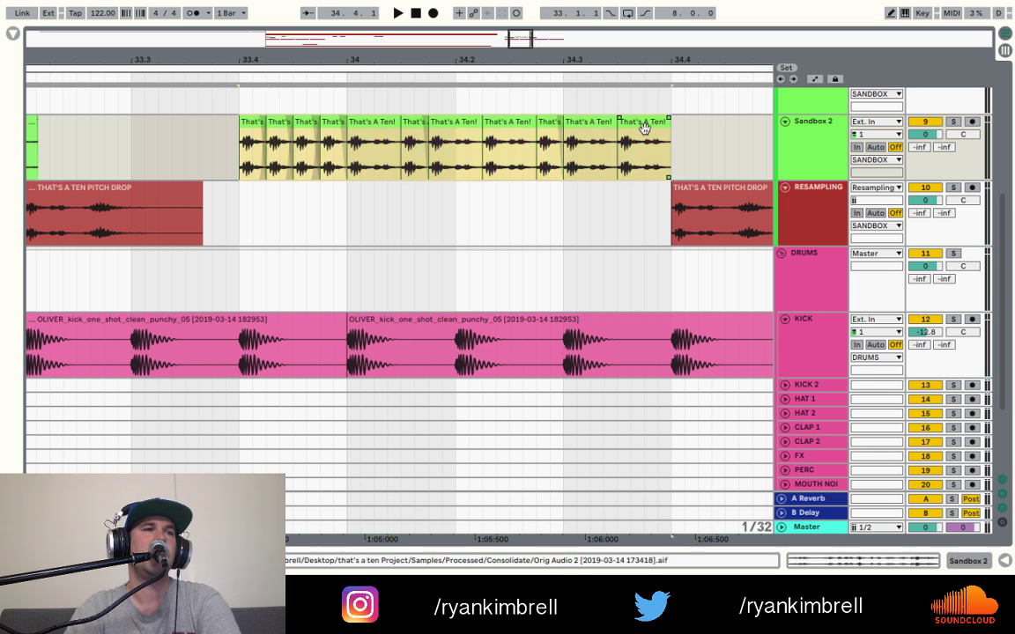
key("shift+Tab")
key("shift+Tab")
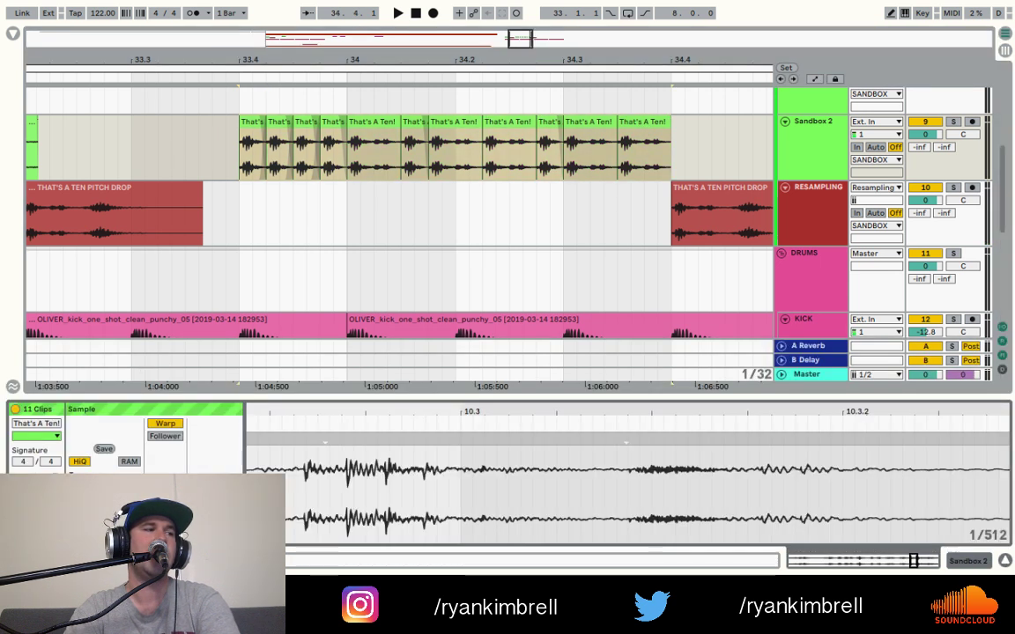
key("space")
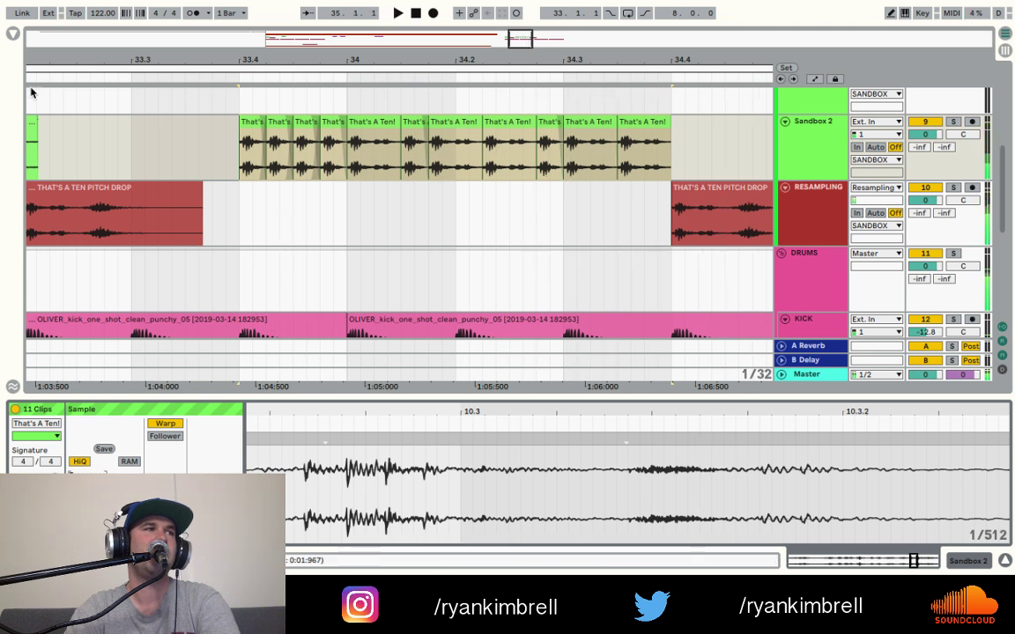
- Search the browser for EQ across all results, load EQ Eight onto Sandbox 2, and enlarge its frequency display
left_click(14, 33)
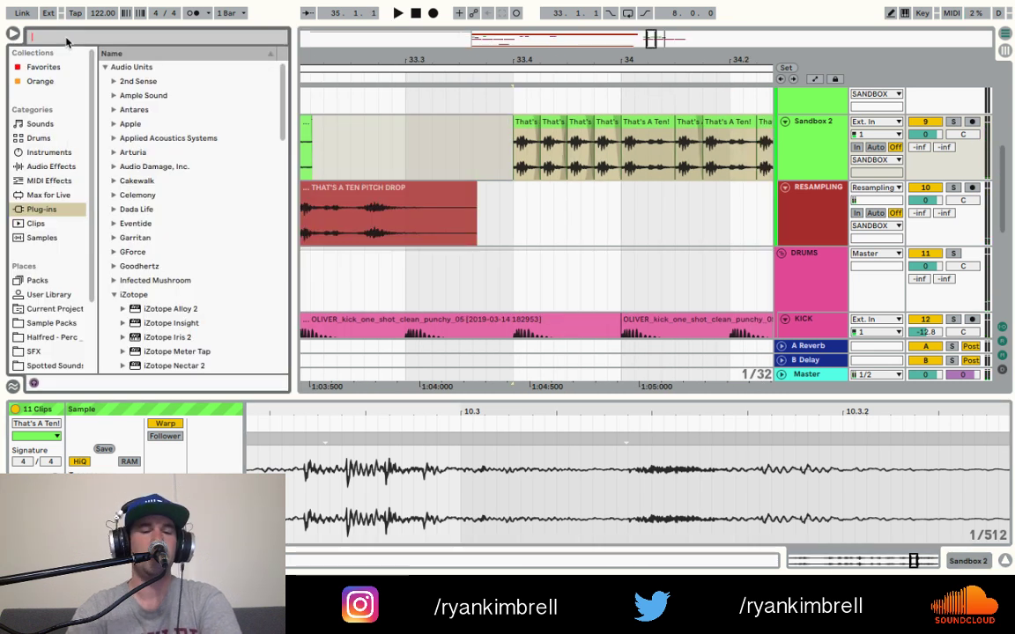
type("EQ")
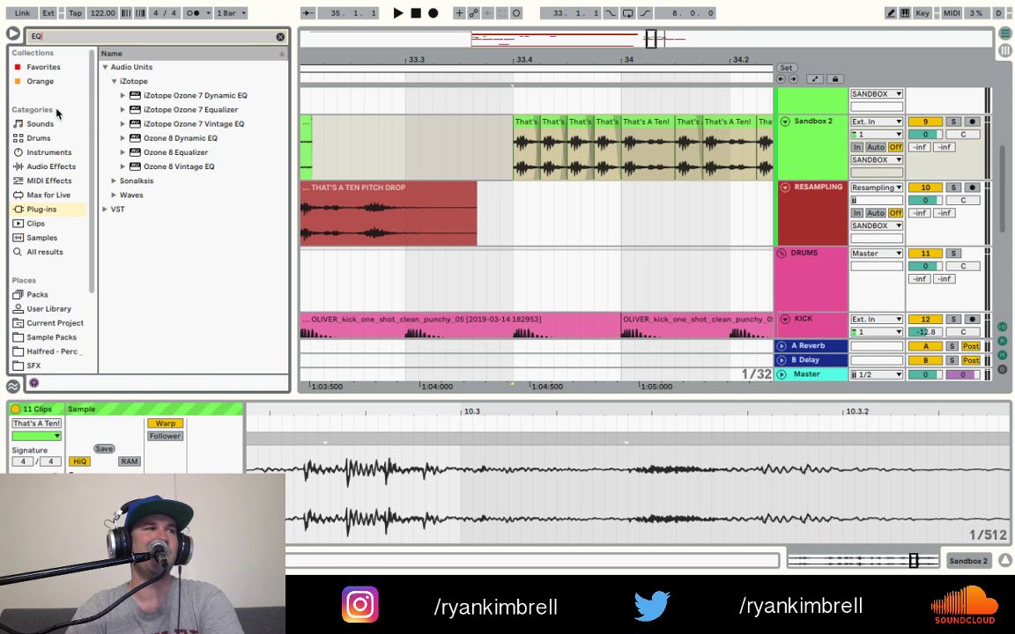
left_click(46, 253)
left_click(141, 68)
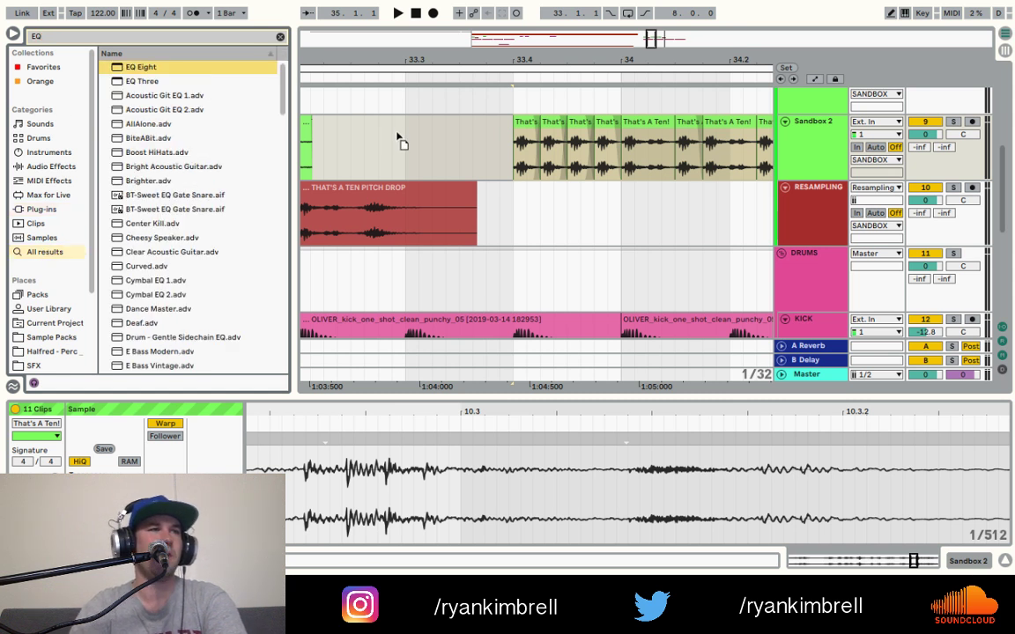
key("Return")
left_click(358, 409)
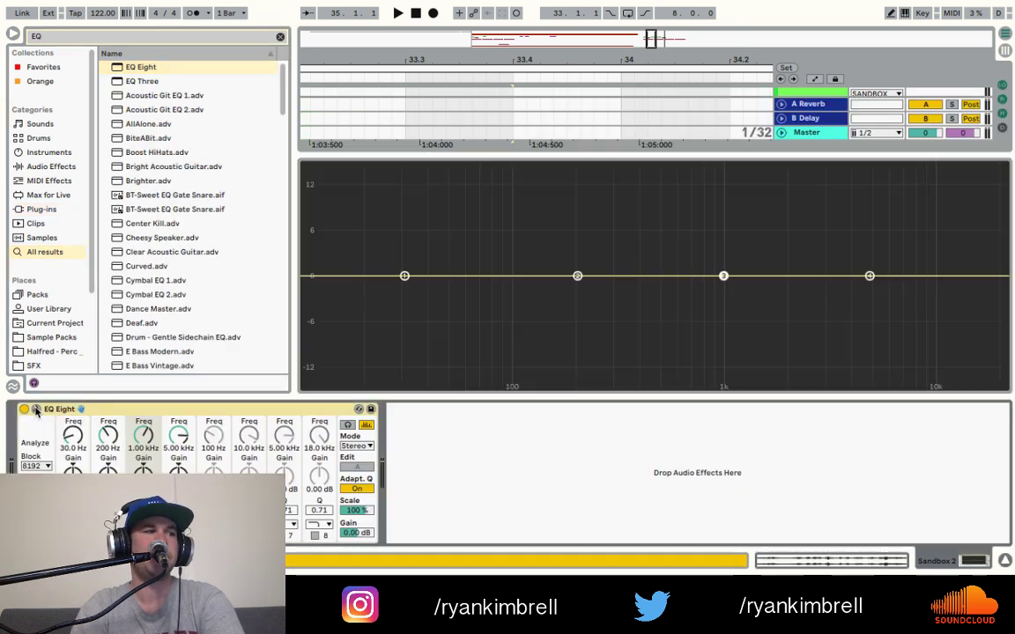
- During playback, cut the vocal's lows with EQ Eight band 1 at 174 Hz and band 2 at 281 Hz, about -8.5 dB
key("space")
left_click_drag(404, 278, 565, 371)
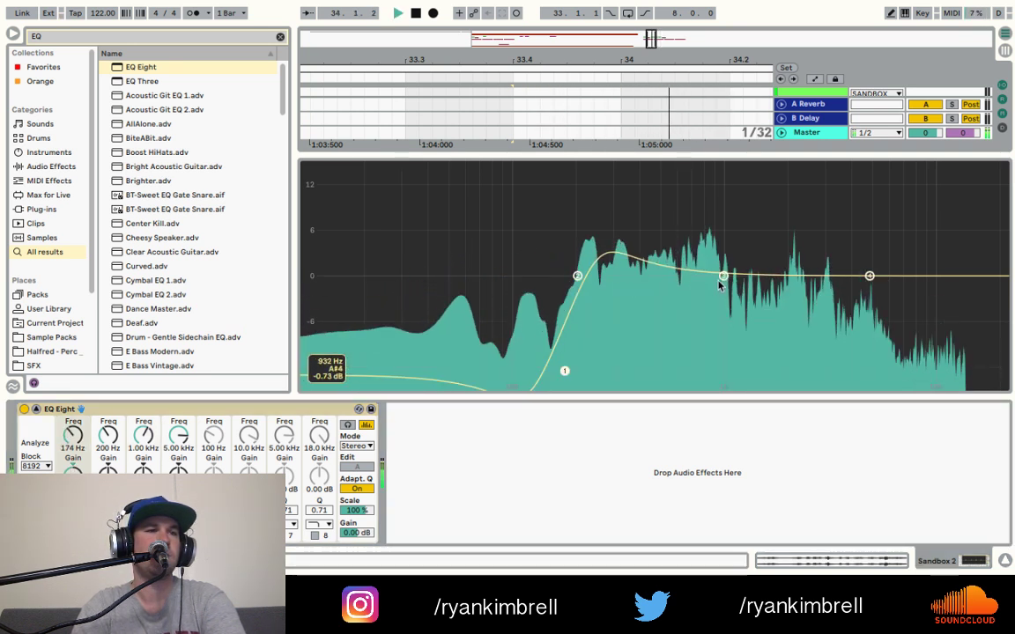
left_click_drag(577, 276, 608, 340)
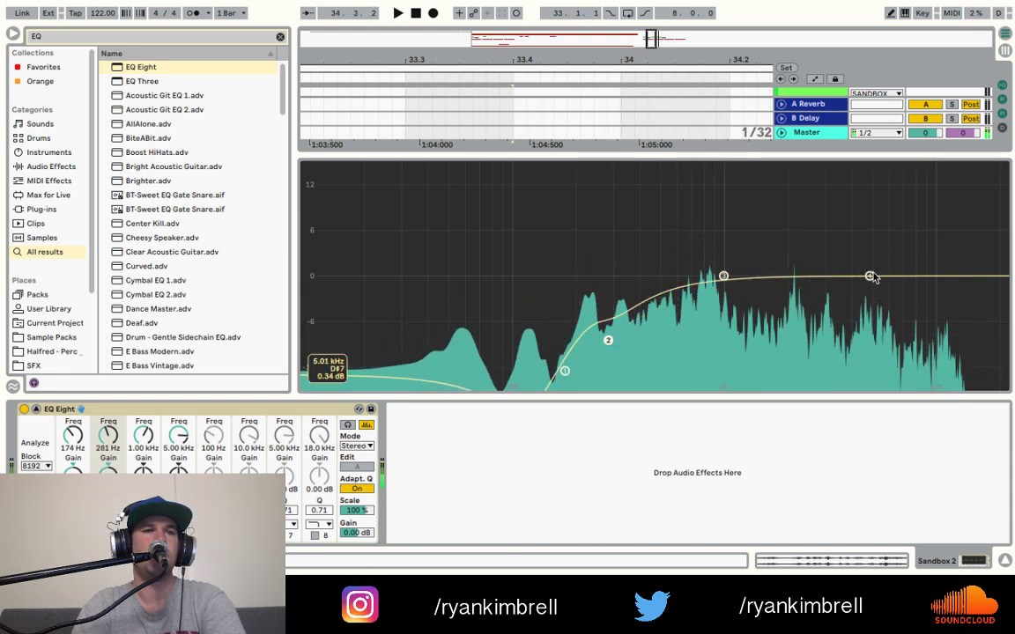
- Boost EQ Eight band 4 about 2.5 dB at 2.65 kHz and place band 3 at 642 Hz near 0 dB
left_click_drag(870, 275, 820, 314)
left_click_drag(723, 276, 682, 243)
left_click_drag(822, 322, 814, 262)
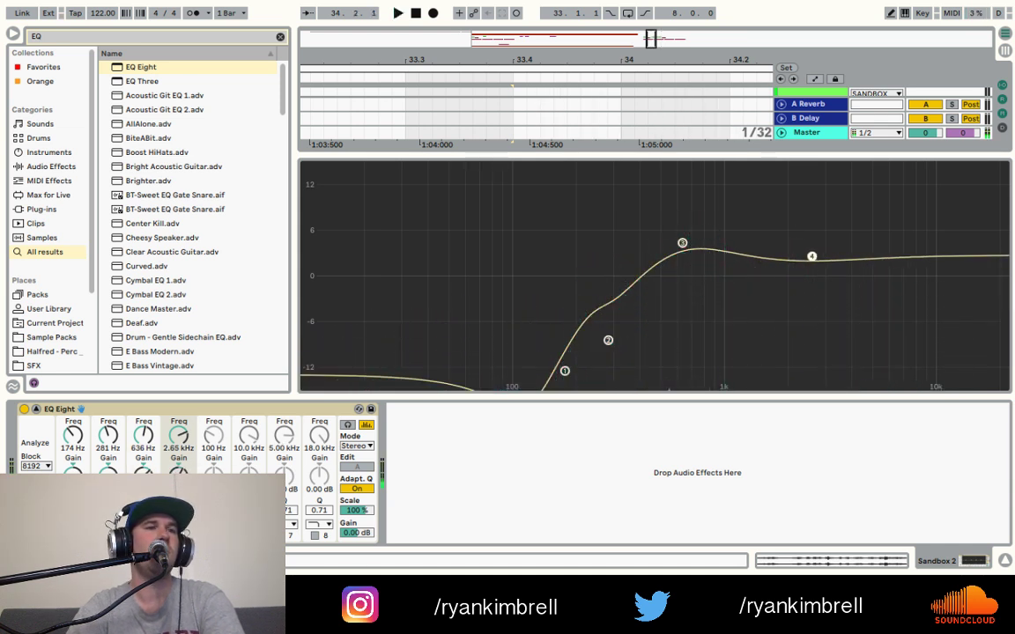
key("space")
left_click_drag(682, 243, 683, 274)
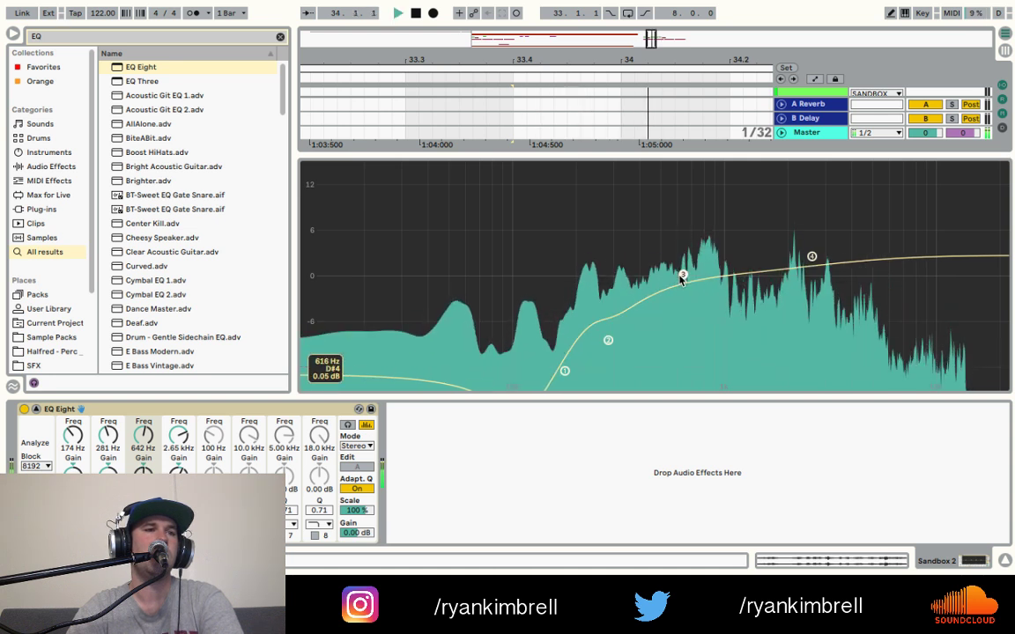
key("space")
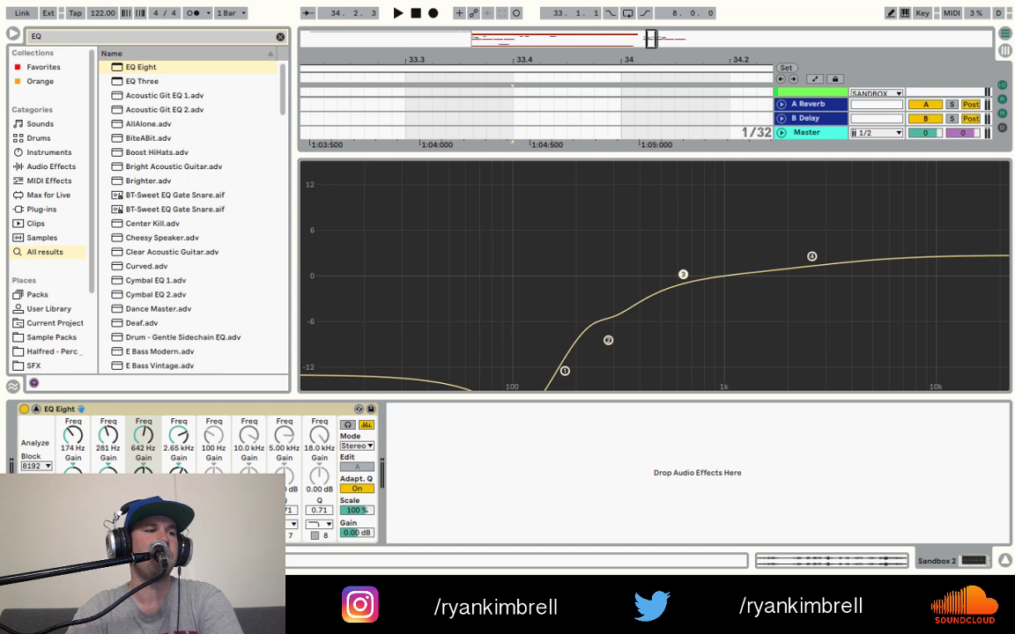
- Enable EQ Eight band 5 as a narrow cut of about 8 dB at 821 Hz and audition it
left_click(210, 535)
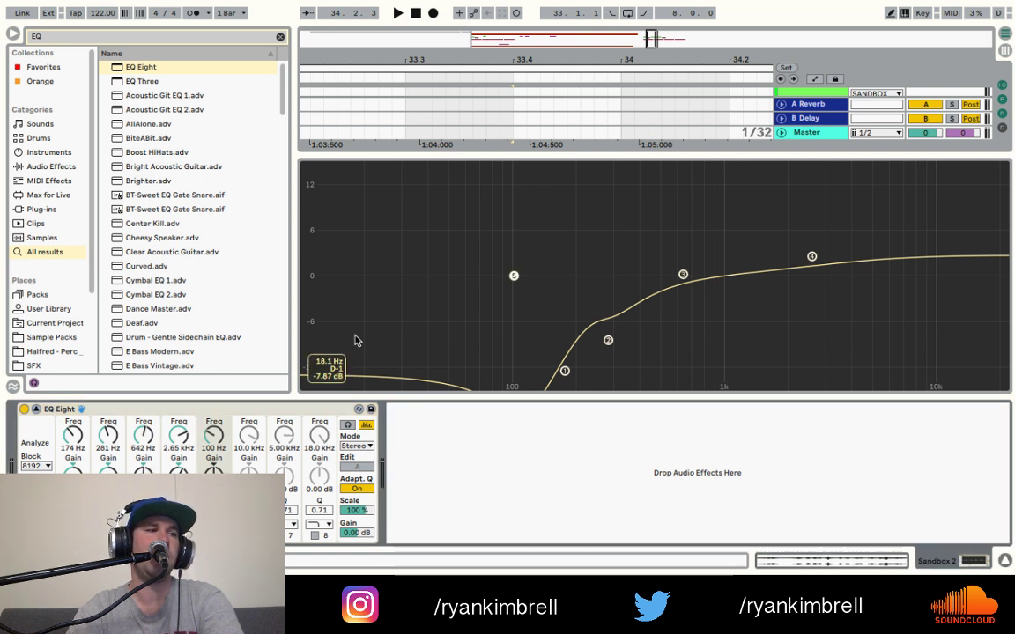
left_click_drag(514, 277, 705, 339)
key("space")
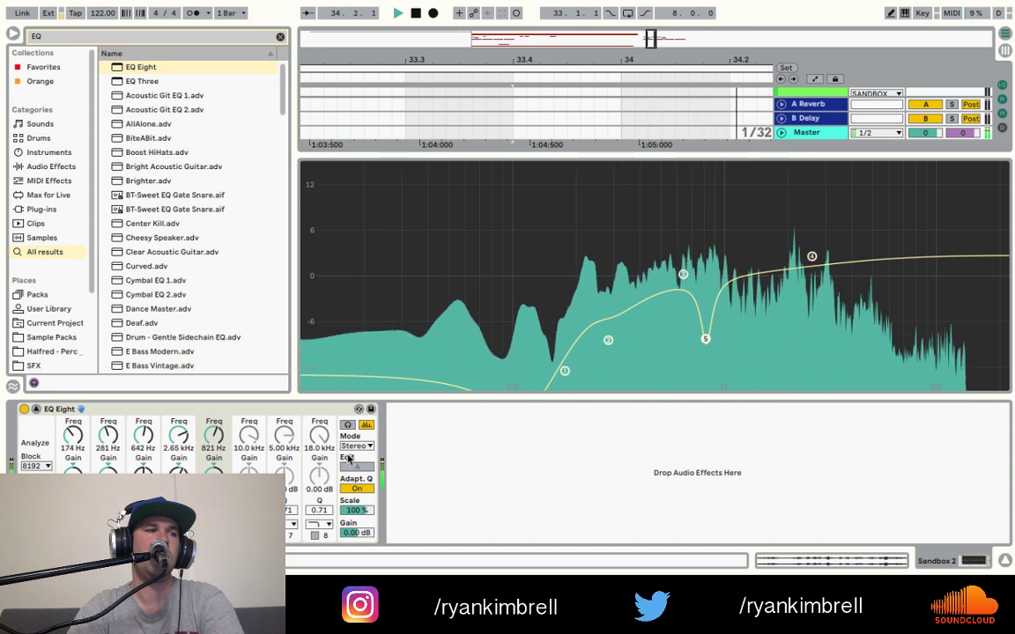
key("space")
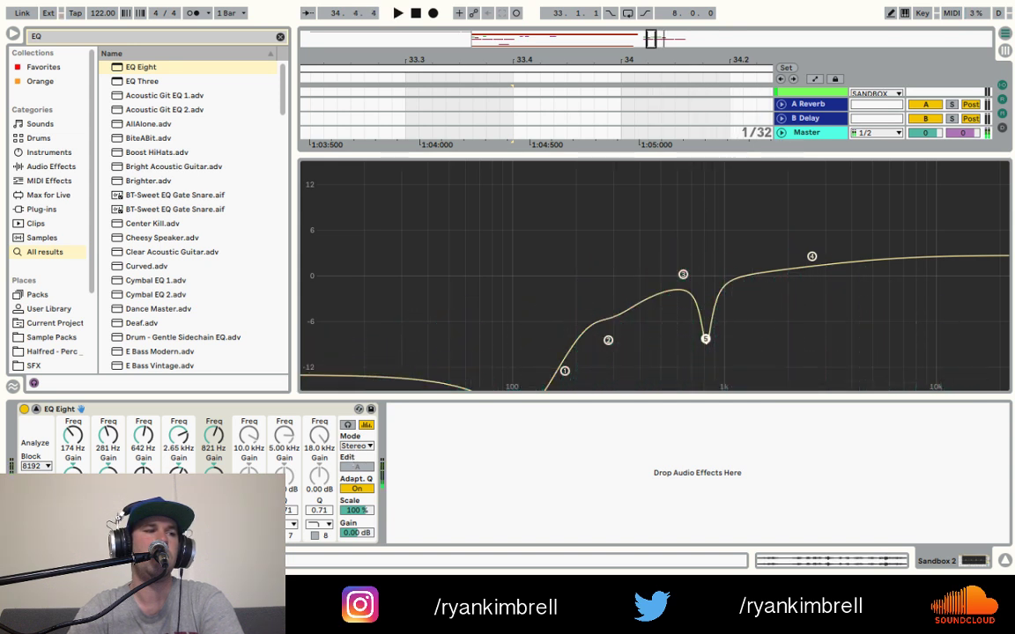
- Enable EQ Eight band 6 and retune band 5's cut to 870 Hz at about -7.5 dB
left_click(244, 535)
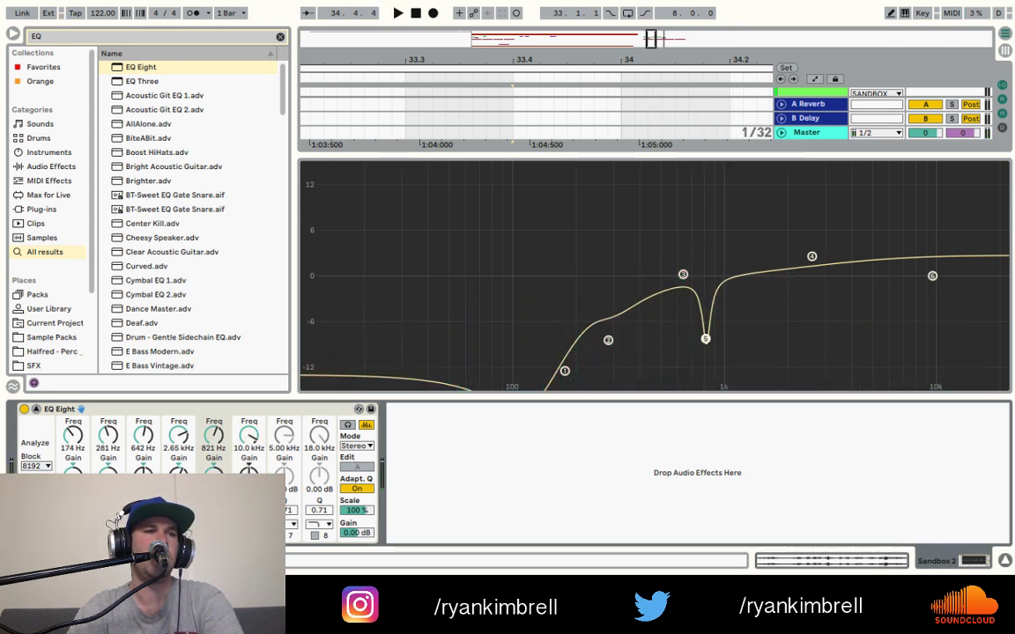
key("space")
left_click_drag(705, 338, 717, 238)
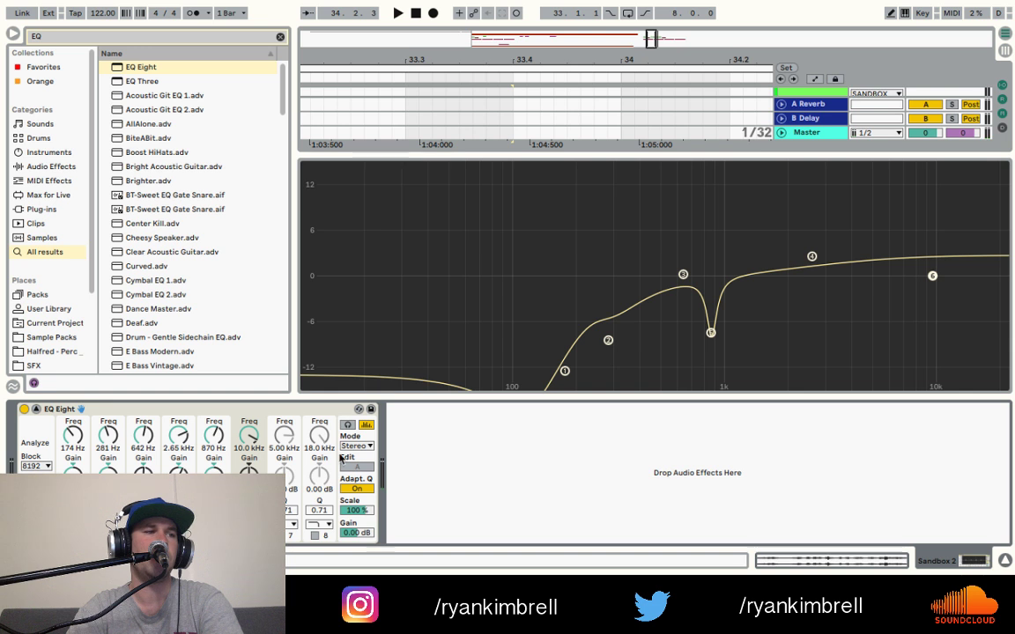
- Set EQ Eight band 6 to a slight cut of -0.71 dB at 16.6 kHz during playback
key("space")
left_click_drag(932, 276, 984, 284)
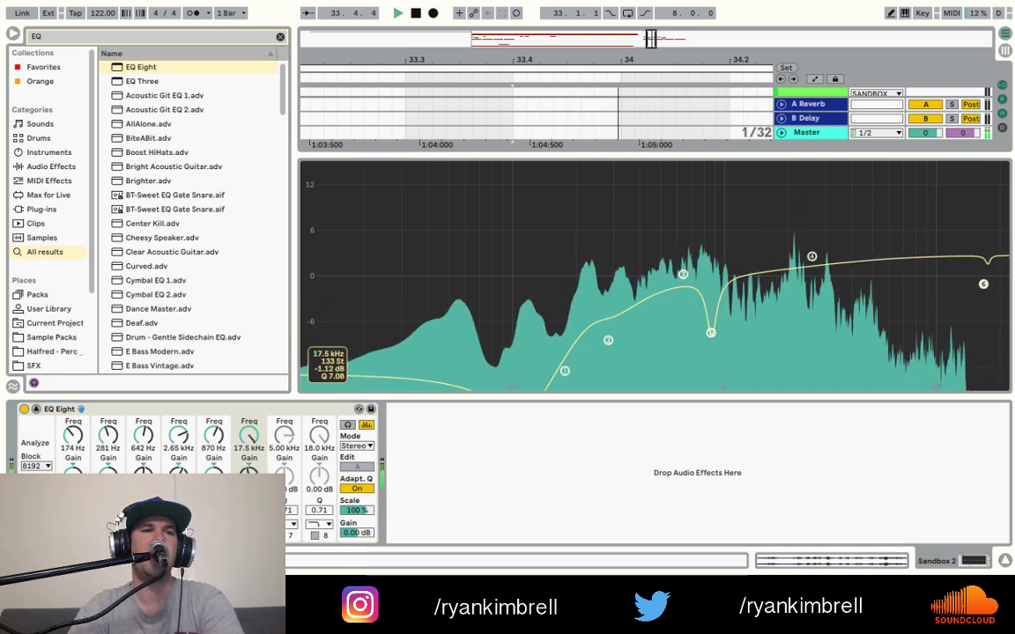
key("space")
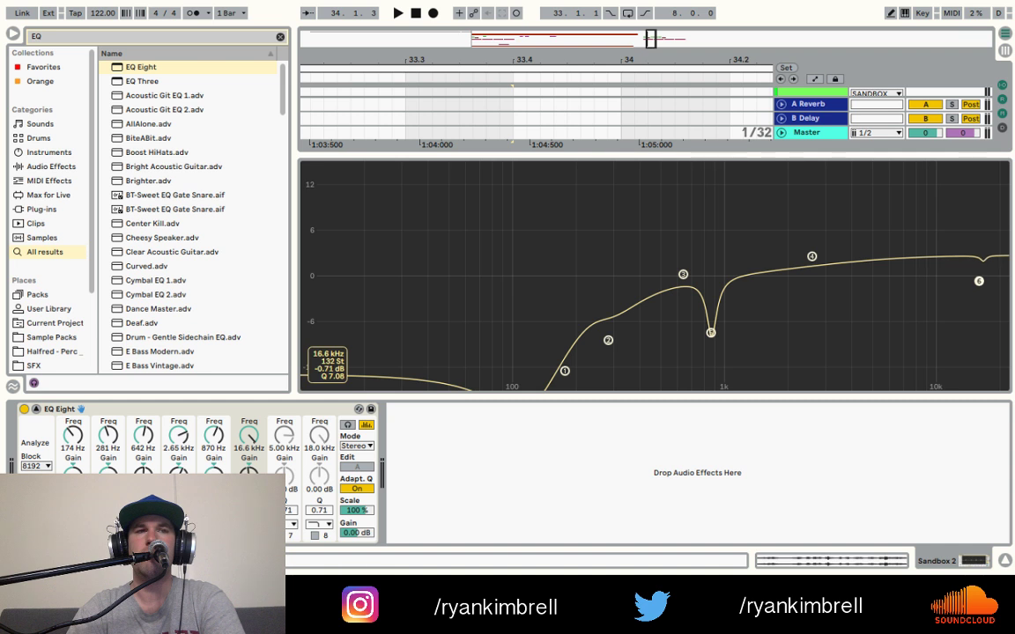
- Sweep EQ Eight band 6 through the midrange during playback and settle it as a narrow cut of about 8 dB at 3.02 kHz
key("space")
left_click_drag(951, 219, 789, 205)
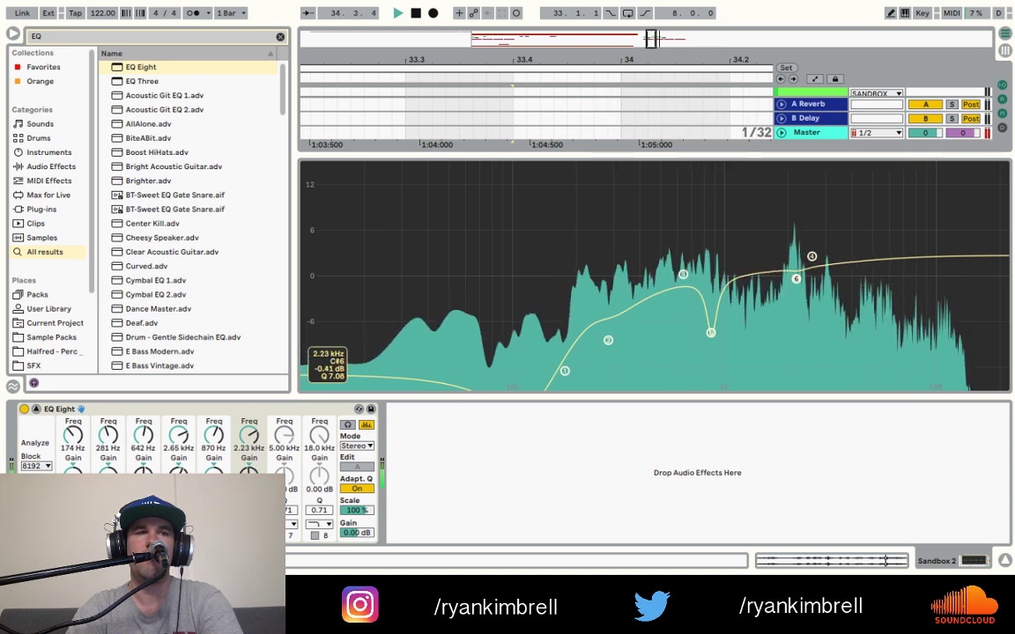
left_click_drag(796, 278, 790, 322)
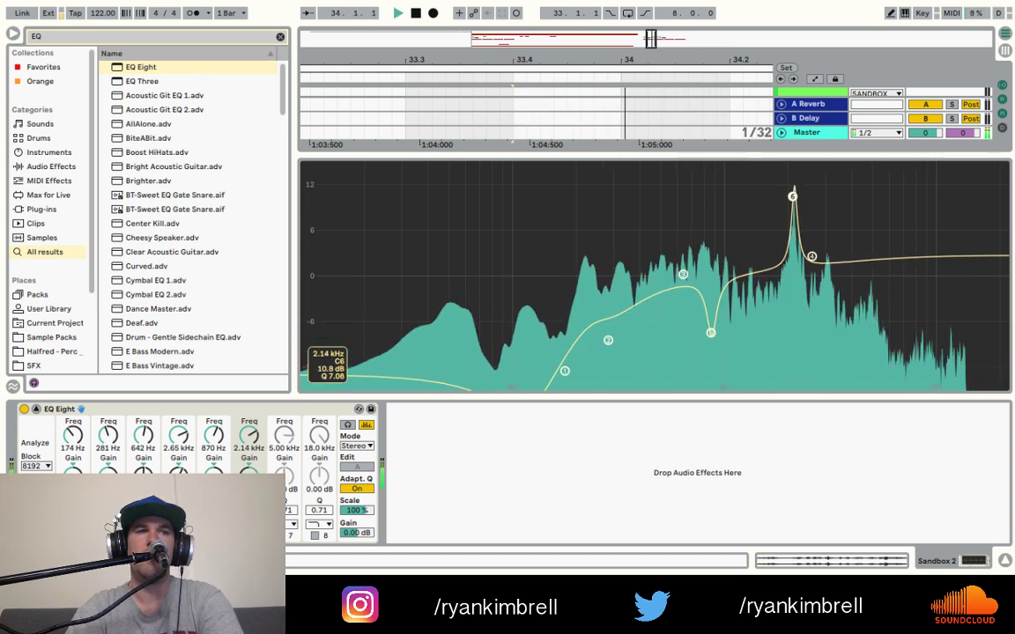
left_click_drag(834, 252, 829, 277)
key("space")
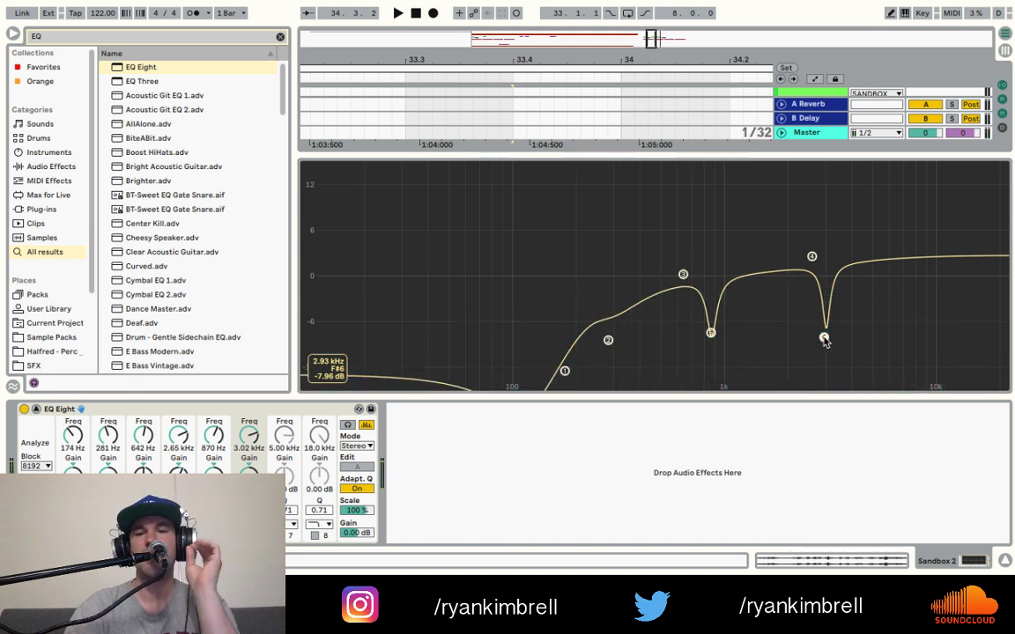
- During playback, move EQ Eight band 2 to 346 Hz and raise band 1 slightly at 174 Hz
key("space")
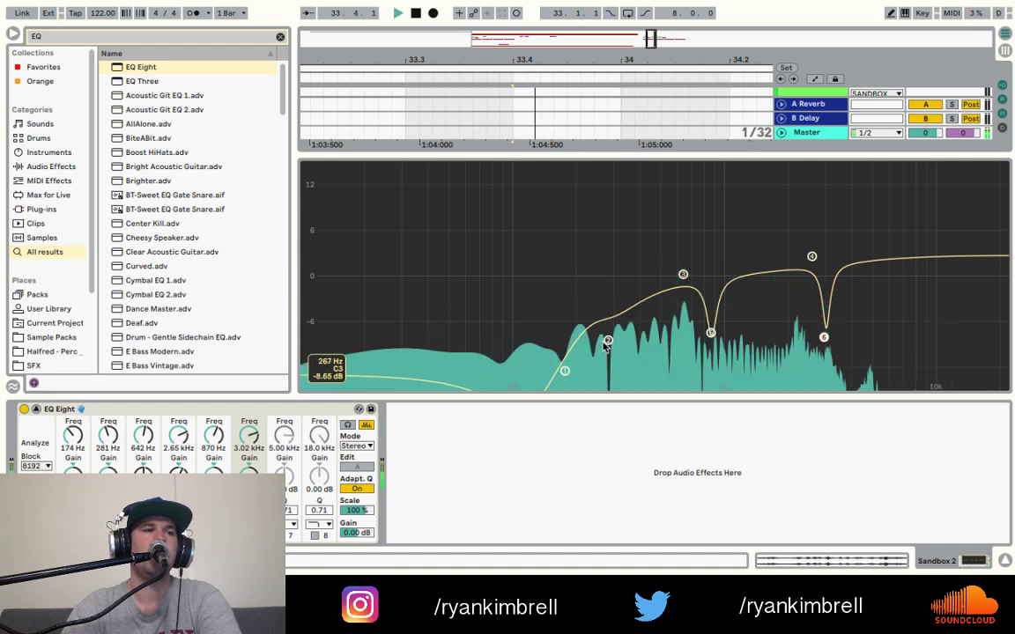
mouse_move(608, 340)
left_mouse_down()
mouse_move(608, 369)
mouse_move(625, 336)
left_mouse_up()
mouse_move(565, 371)
left_mouse_down()
mouse_move(565, 385)
mouse_move(564, 363)
left_mouse_up()
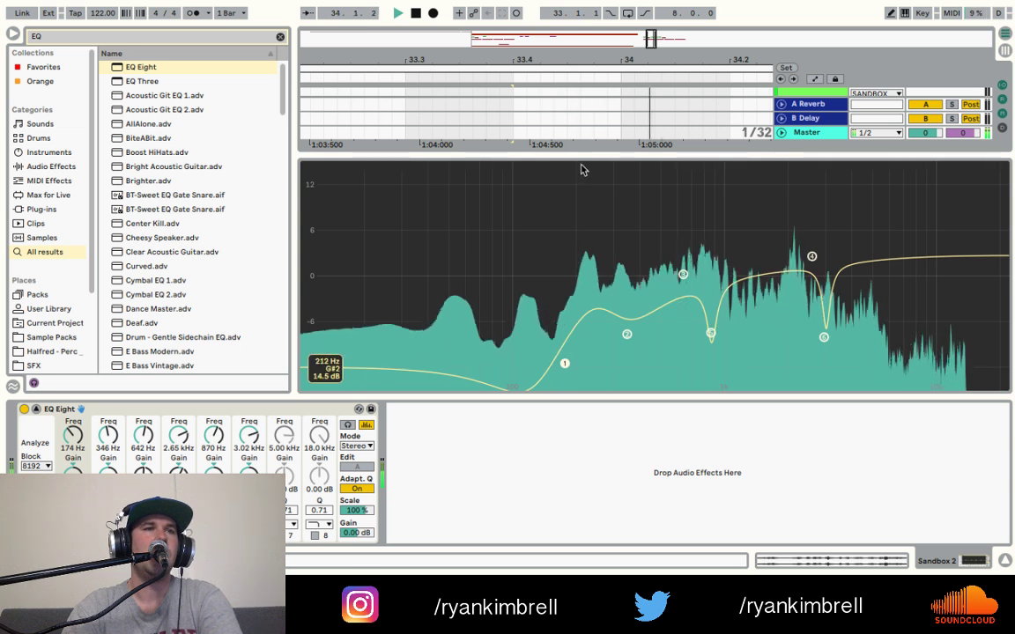
- Collapse the expanded EQ display, hide the browser, and set the playback start at 33.4 on Sandbox 2
left_click(37, 410)
left_click(12, 33)
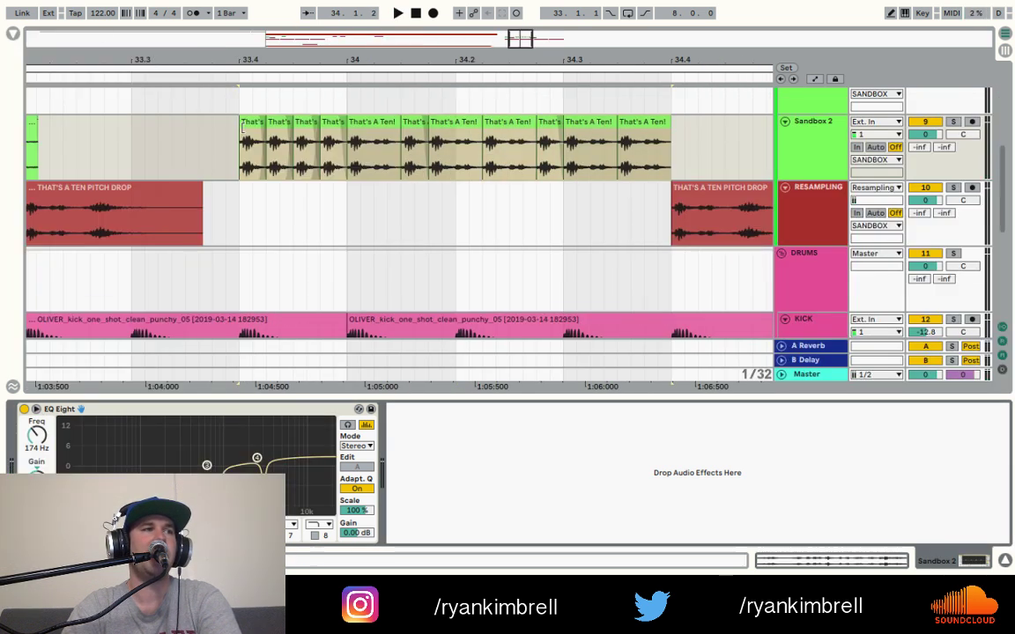
left_click(259, 157)
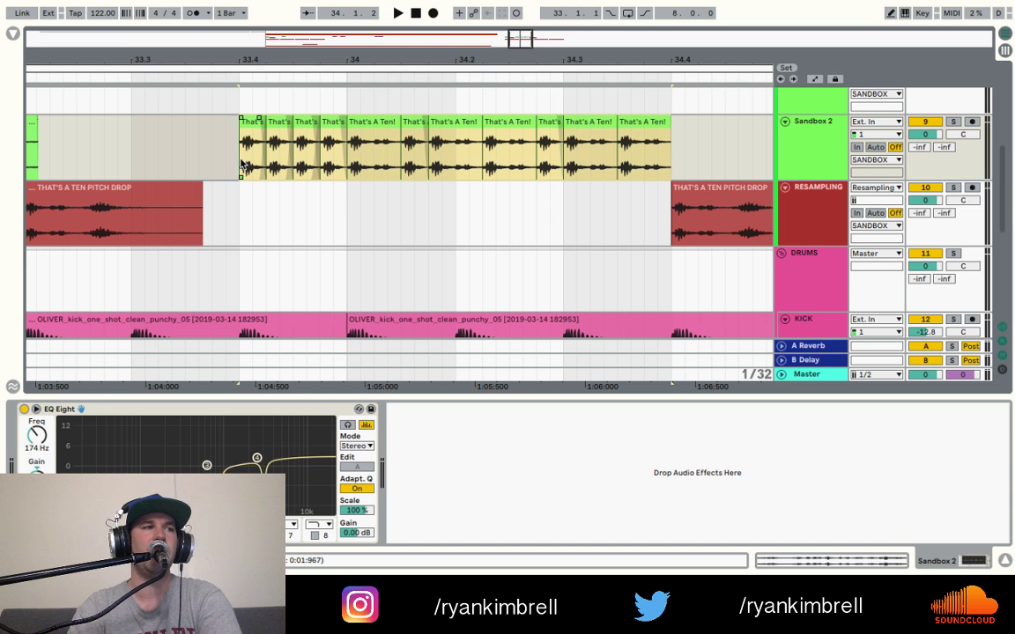
left_click(239, 164)
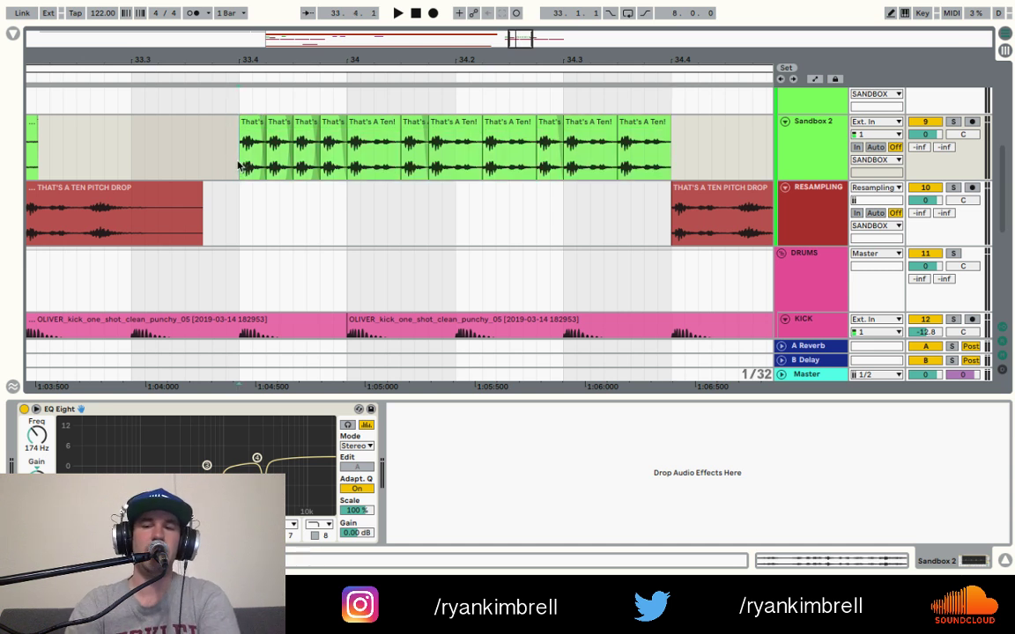
- Split the Sandbox 2 vocal clip at 34.1.2 and deactivate the second half, comparing playback with and without it
left_click(370, 162)
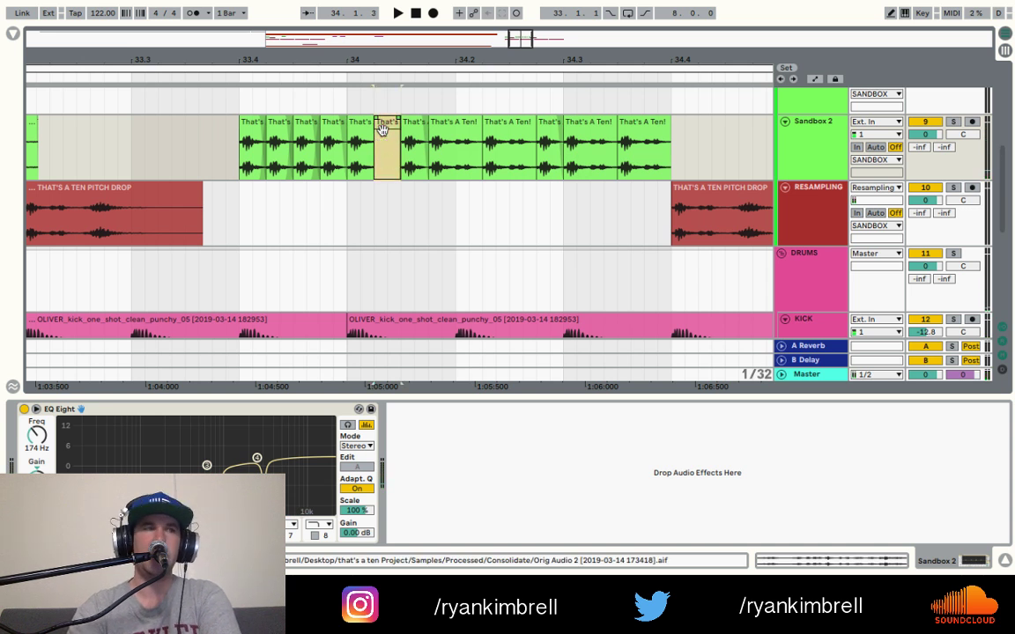
key("space")
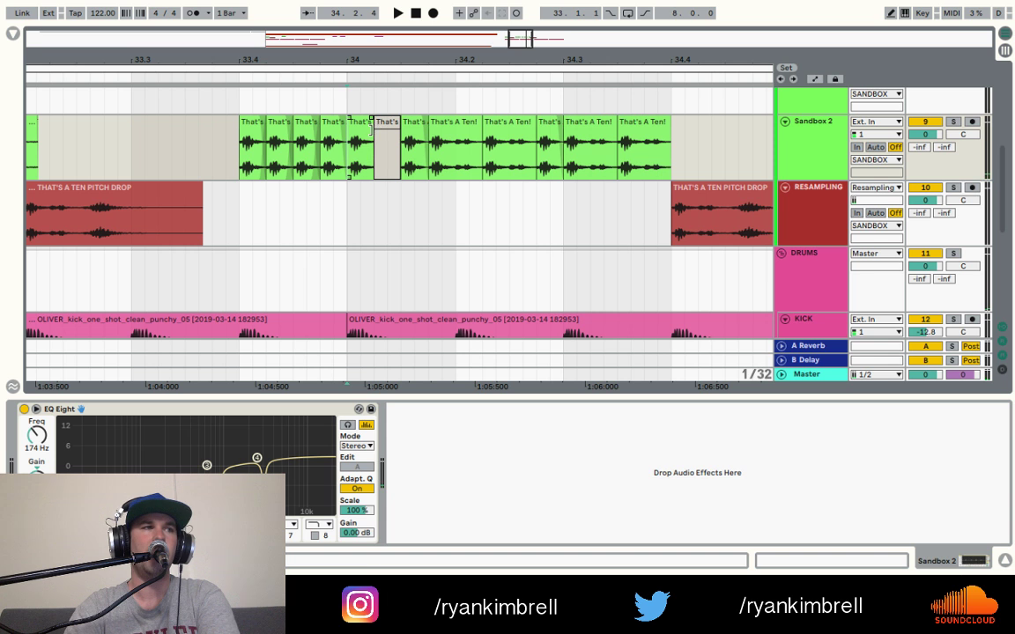
left_click_drag(377, 71, 378, 59)
left_click(371, 165)
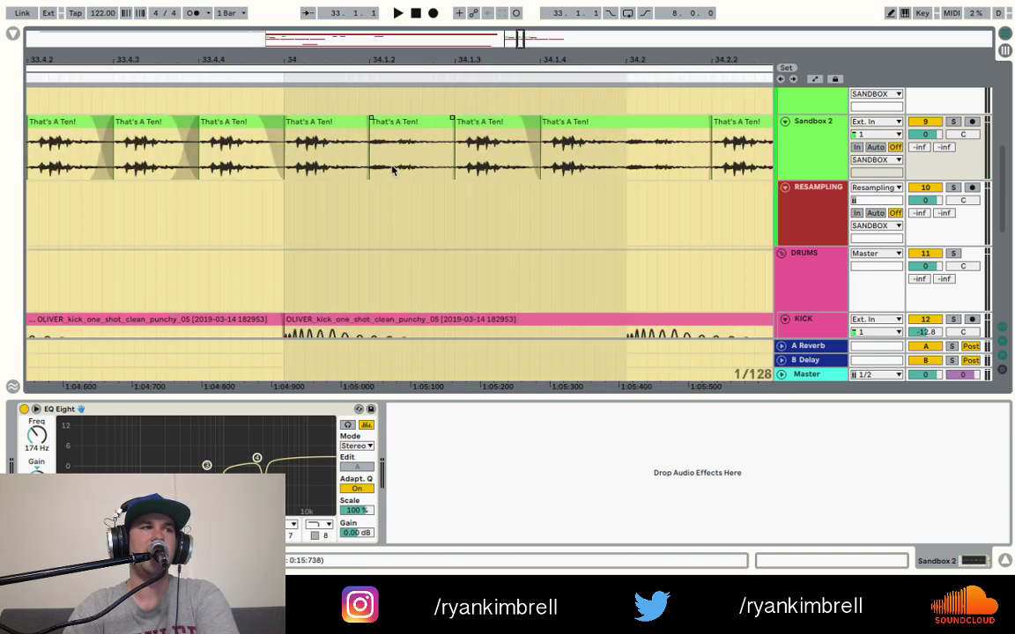
key("0")
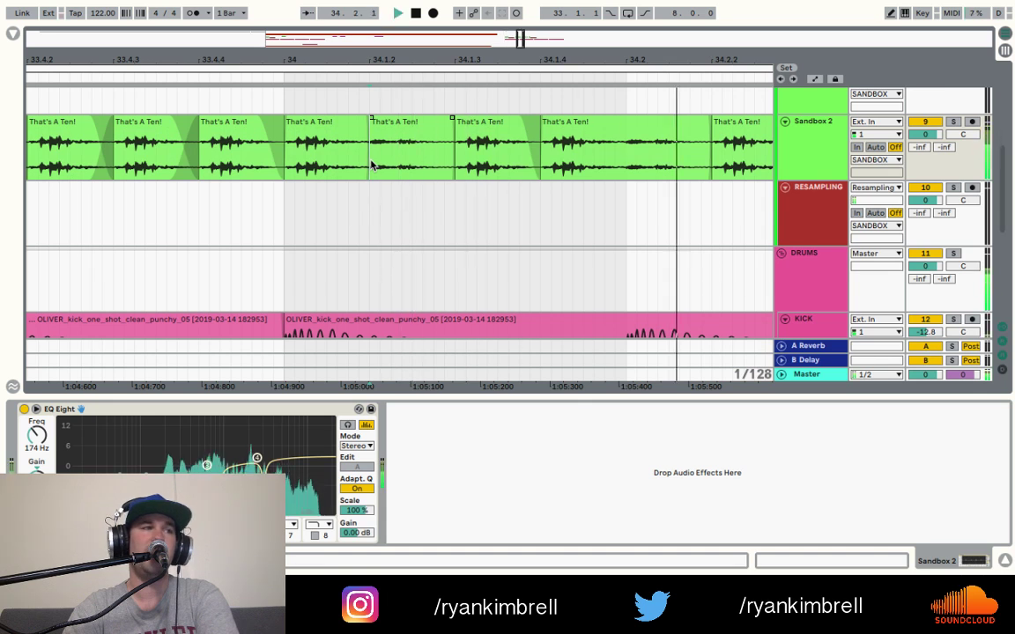
left_click(382, 126)
key("0")
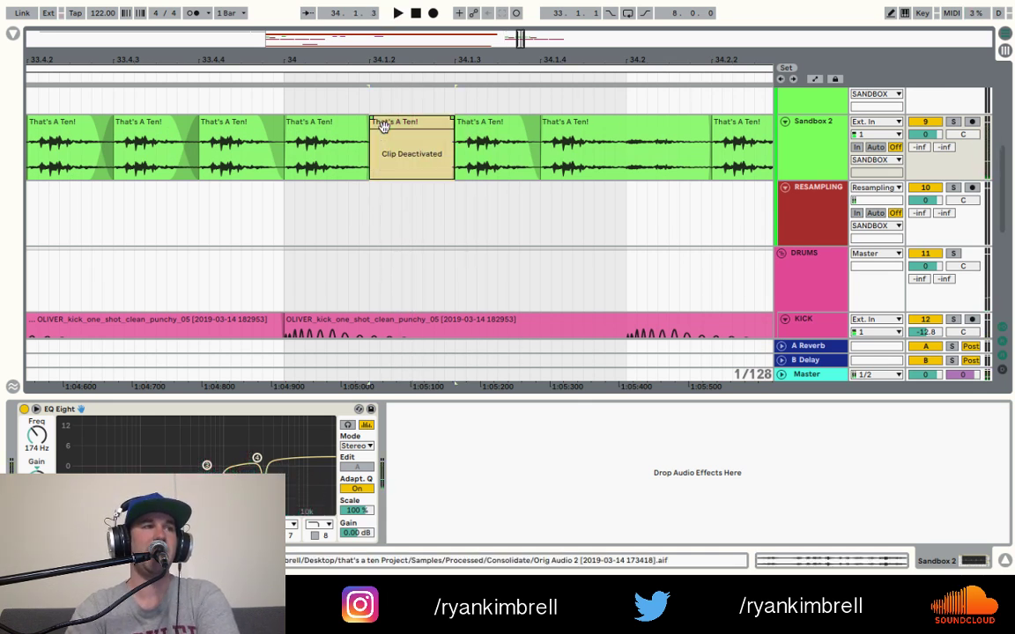
- Audition the vocal chops from bar 34 with the 34.1.2 slice deactivated
key("space")
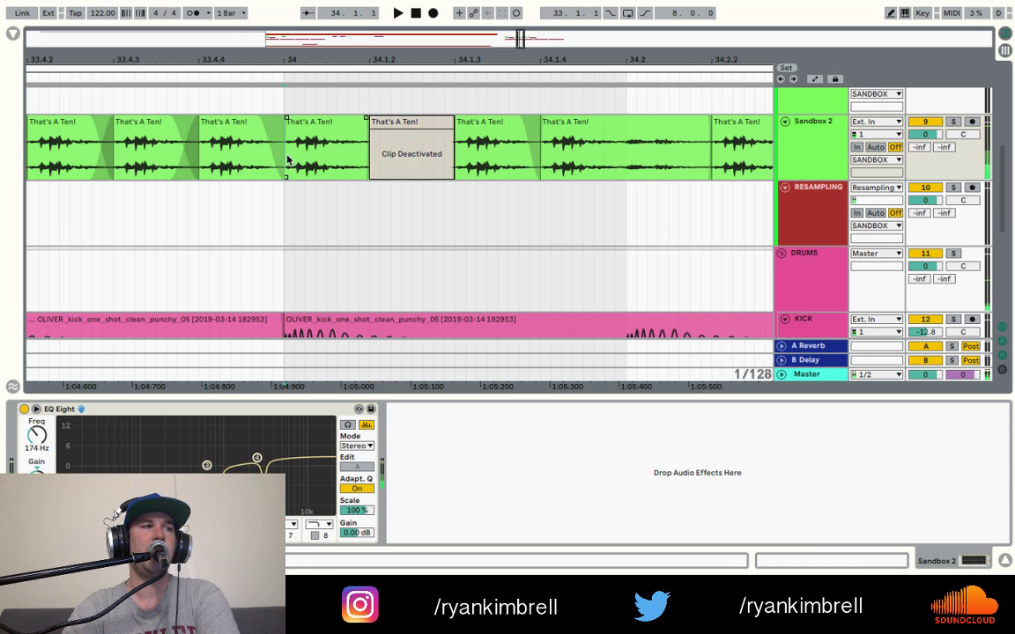
left_click(286, 159)
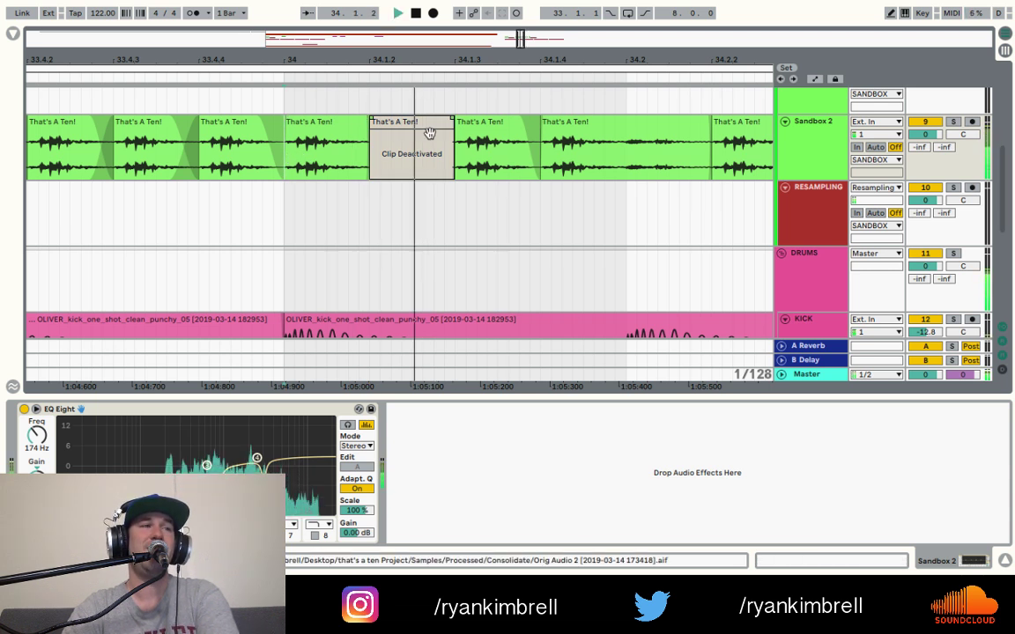
left_click(565, 129)
key("space")
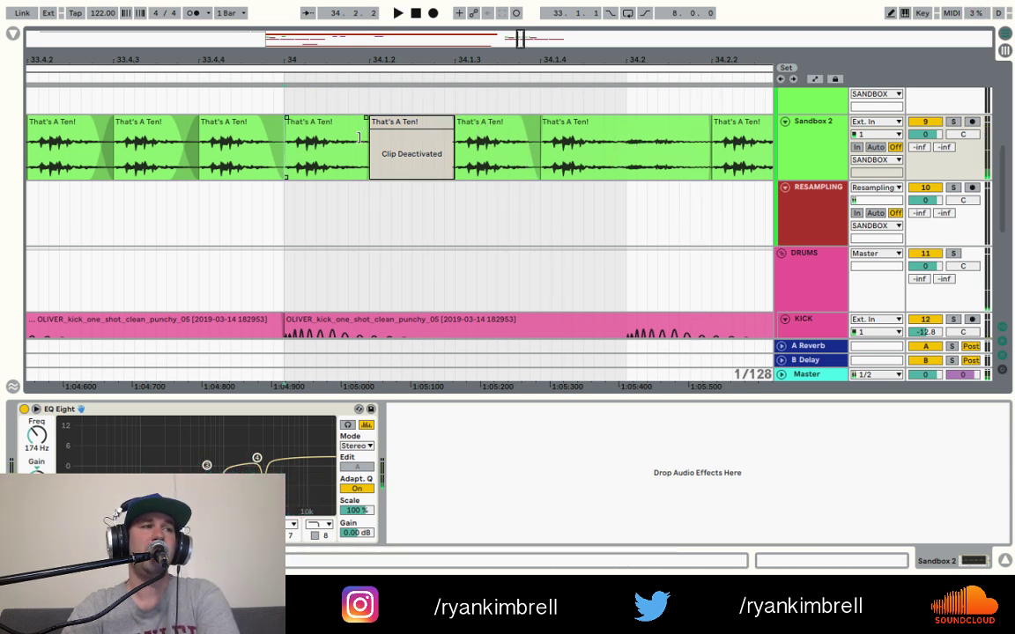
- Paste the faded vocal chop from 34.1.3 over the clips at 34 and 34.1.4, and deactivate the remainder at 34.2
left_click(331, 121)
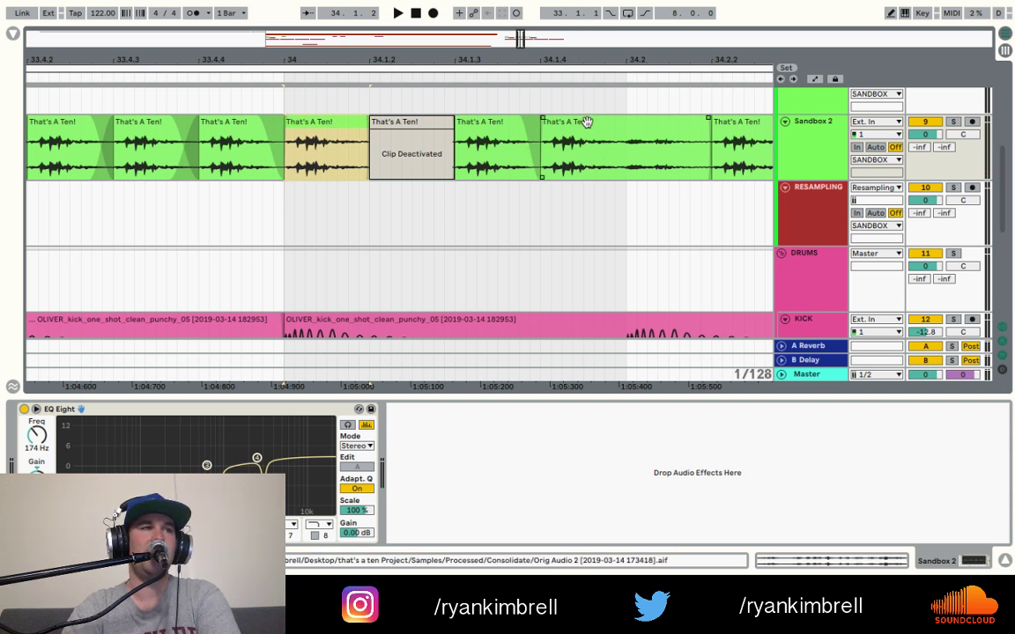
left_click(507, 137)
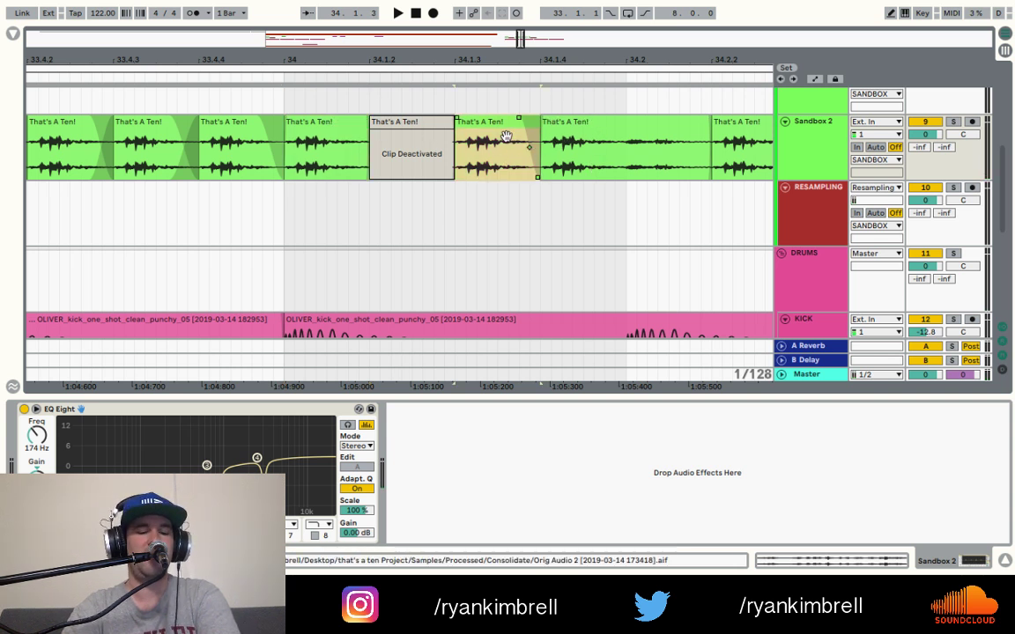
left_click(333, 136)
left_click(583, 125)
key("super+v")
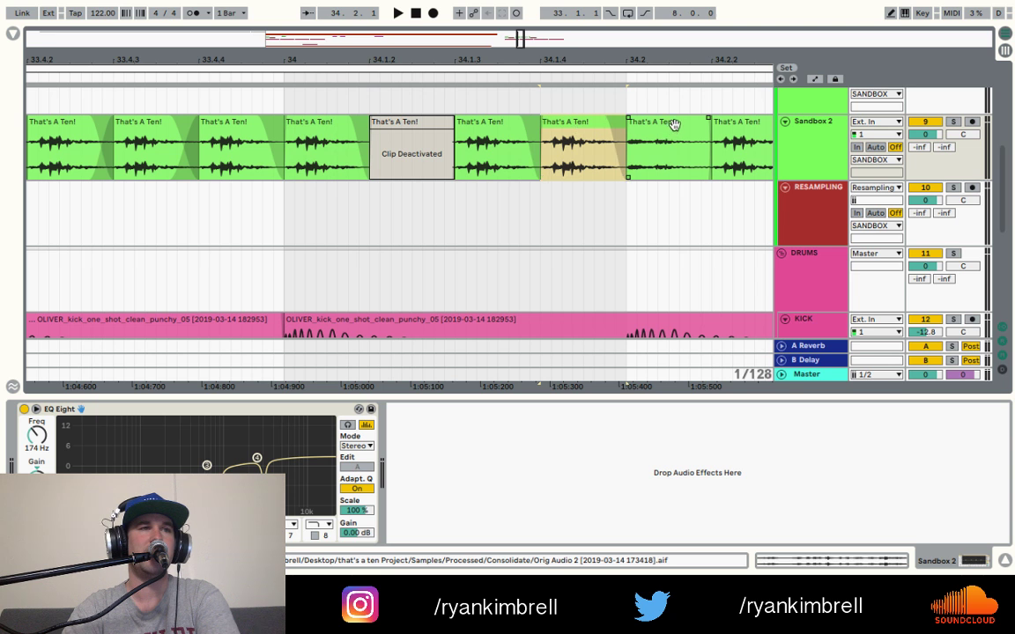
left_click(675, 123)
key("0")
- Paste the faded vocal chop at 34.2.2 and deactivate the leftover slice at 34.2.3
scroll(702, 139, "right", 5)
left_click(549, 119)
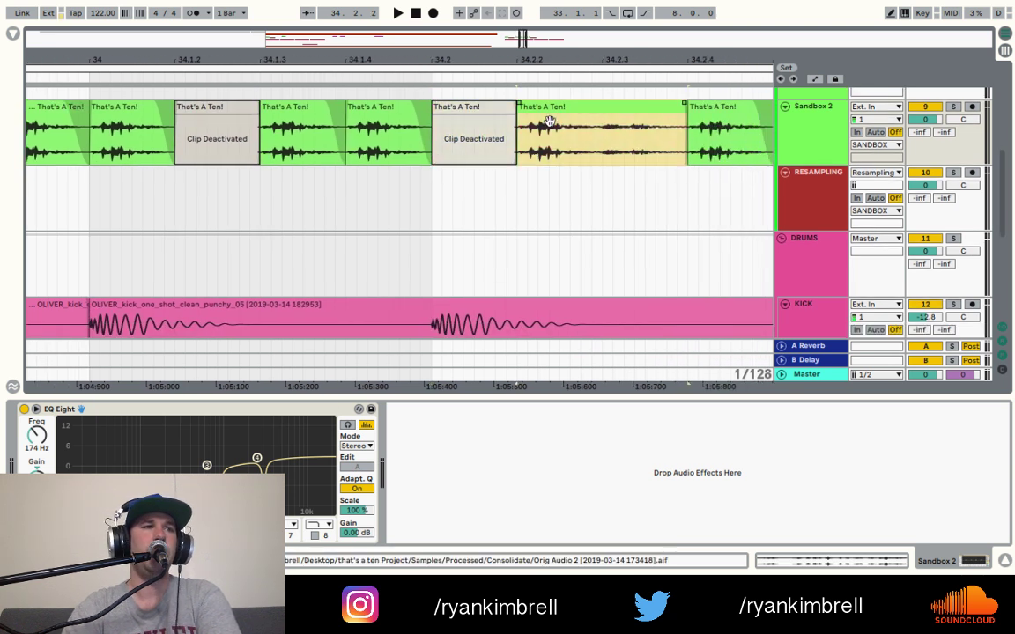
key("super+v")
left_click(650, 117)
key("0")
- Paste the faded vocal chop at 34.3 and 34.3.3, and deactivate the leftover slices at 34.3.2 and 34.3.4
scroll(650, 116, "right", 5)
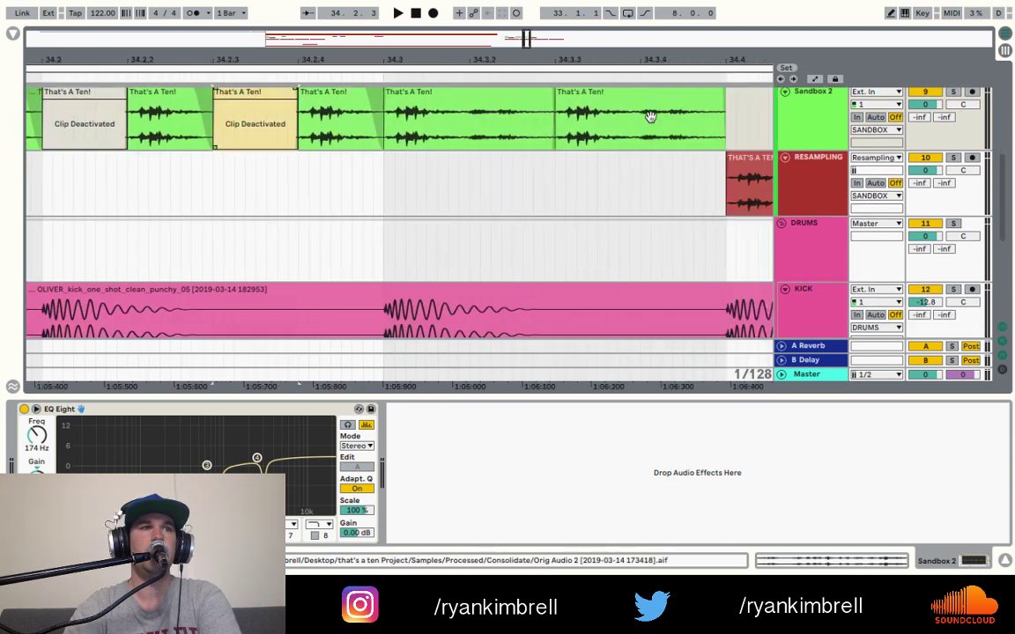
scroll(651, 116, "up", 3)
key("super+v")
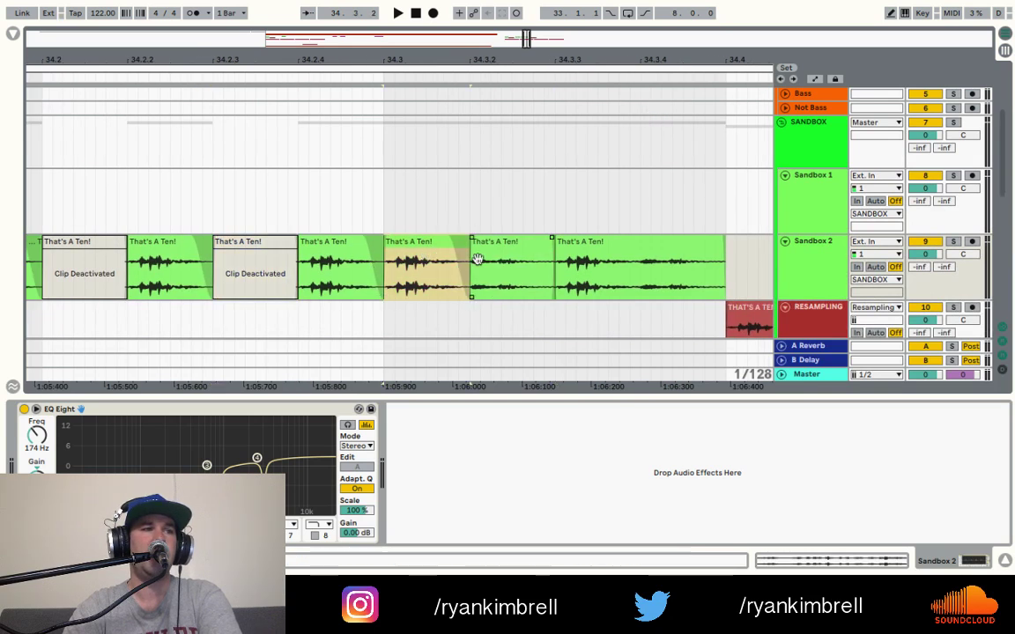
left_click(500, 252)
key("0")
left_click(583, 258)
key("super+v")
left_click(659, 247)
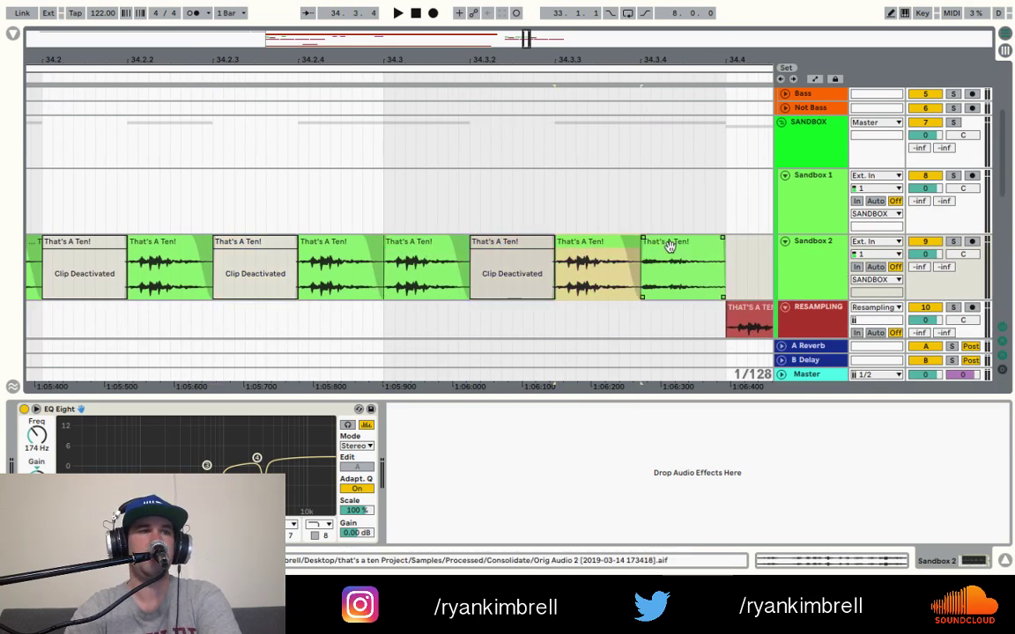
key("0")
- Play the chopped vocal pattern from 33.4 through the second pitch-drop clip to check its rhythm
scroll(436, 256, "left", 4)
scroll(436, 256, "up", 1)
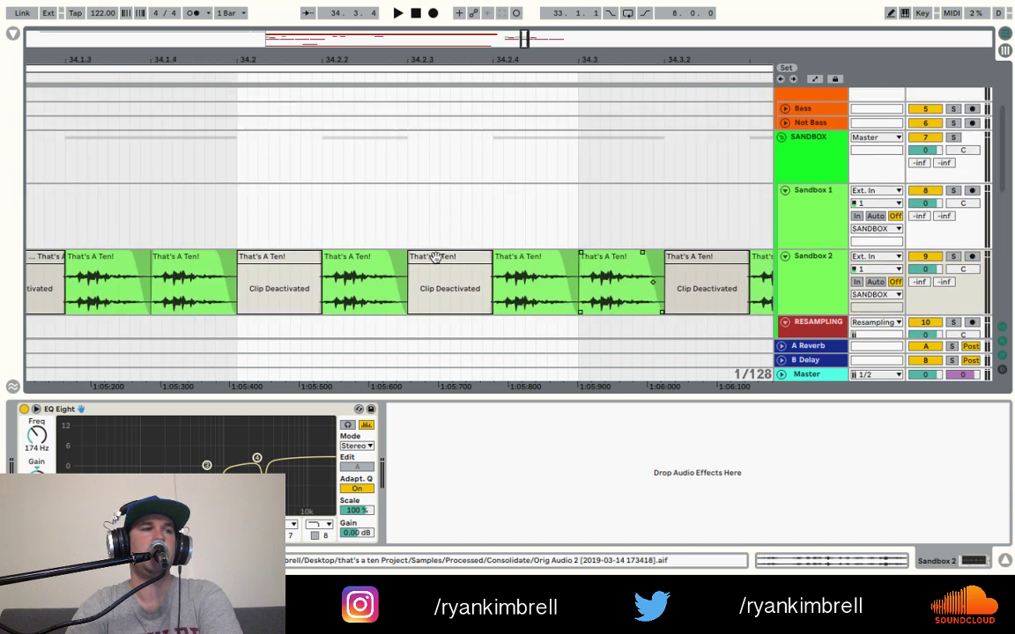
left_click_drag(377, 70, 400, 28)
left_click(227, 266)
key("space")
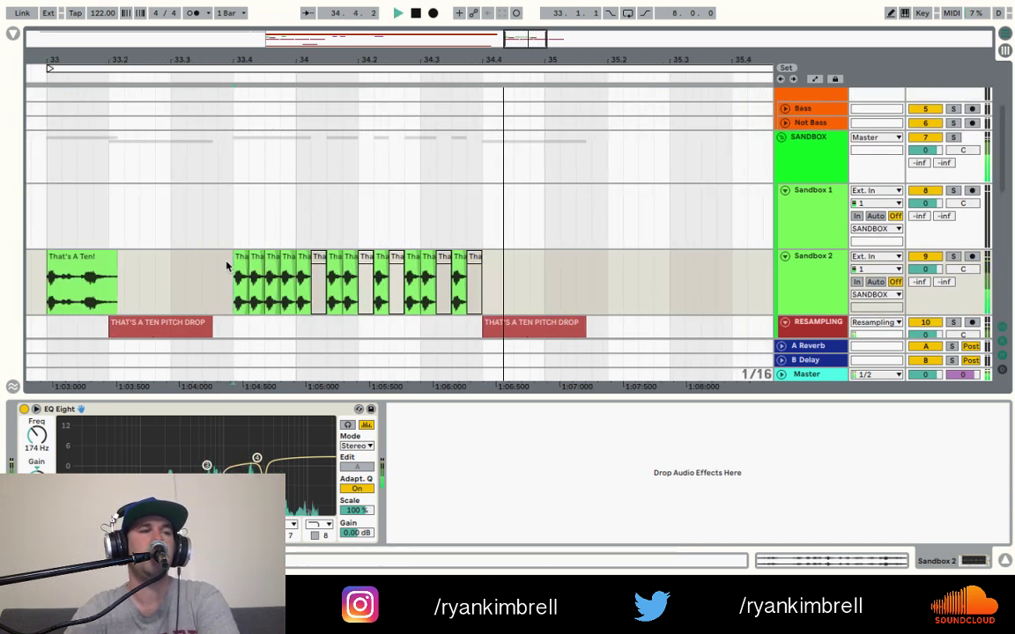
key("space")
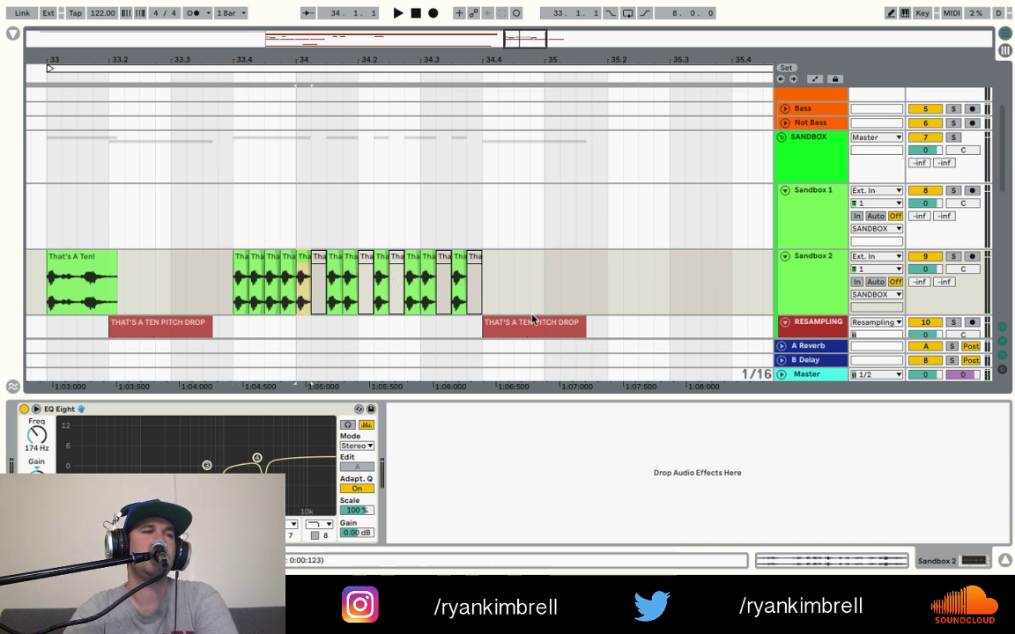
- Copy the vocal chops and pitch-drop clip from bar 34 on Sandbox 2 and RESAMPLING, and paste them at bar 35
scroll(554, 331, "down", 3)
left_click(545, 290, "shift")
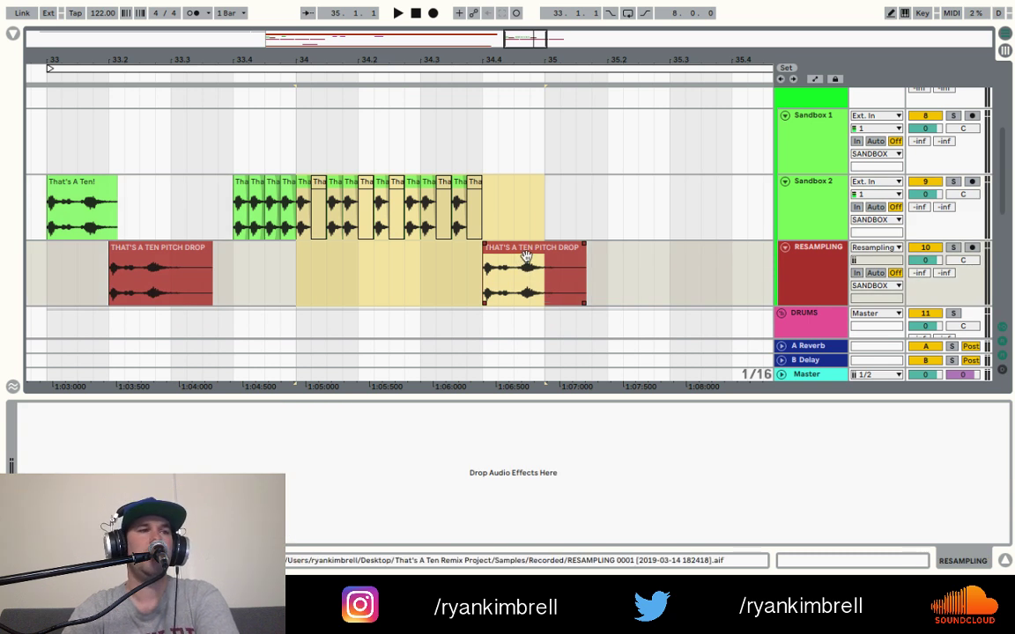
left_click(557, 260, "shift")
left_click(541, 217)
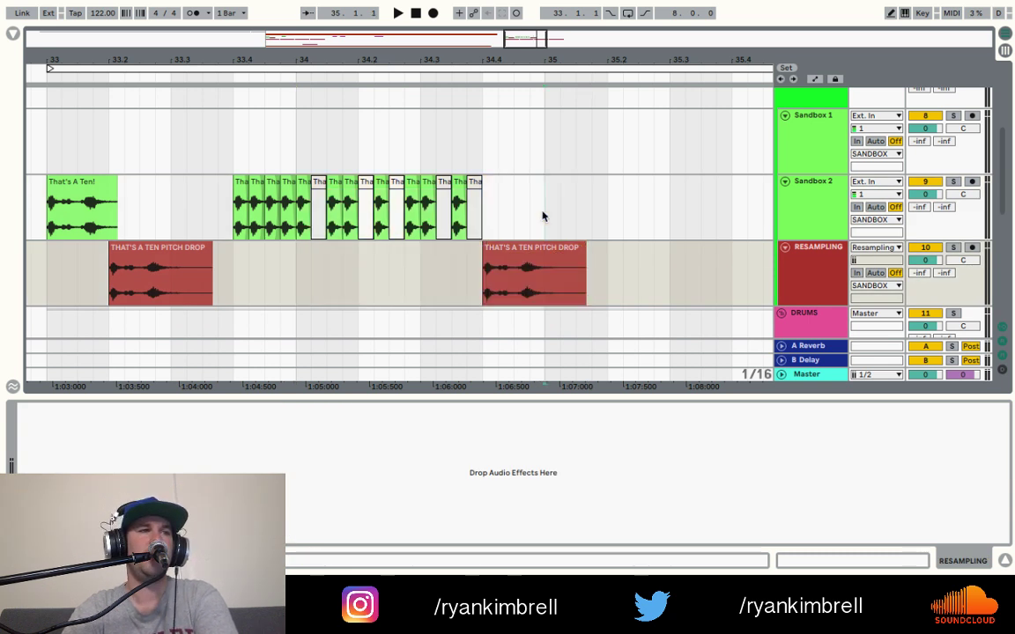
key("ctrl+v")
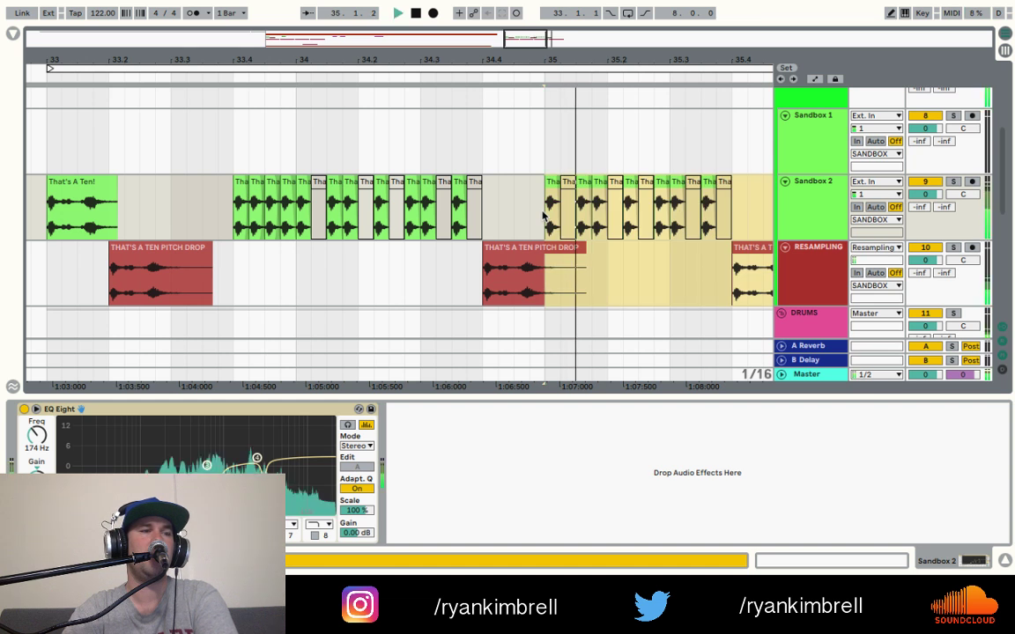
- Duplicate the first eighth note of the 35.4 pitch-drop clip directly after itself, and delete the leftover clip from bar 36
scroll(675, 269, "right", 3)
scroll(676, 269, "down", 1)
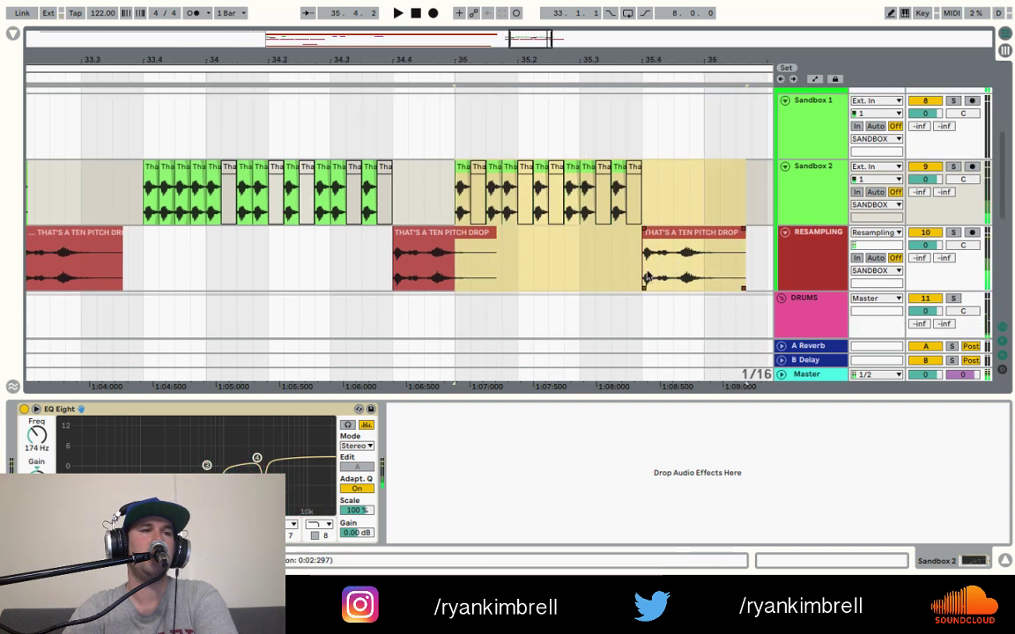
left_click_drag(646, 275, 662, 276)
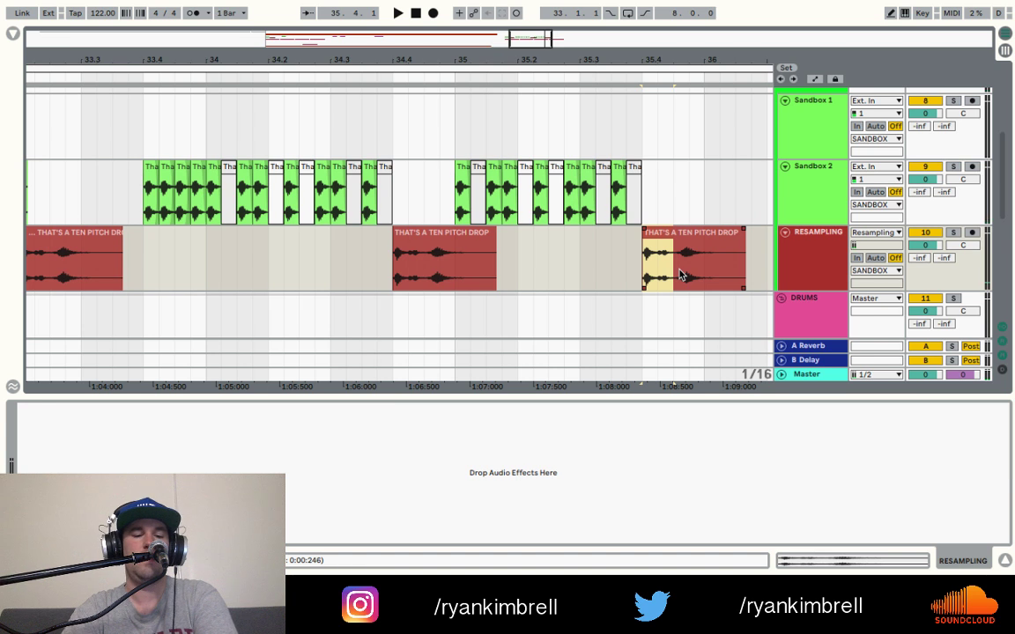
key("ctrl+d")
left_click(730, 235)
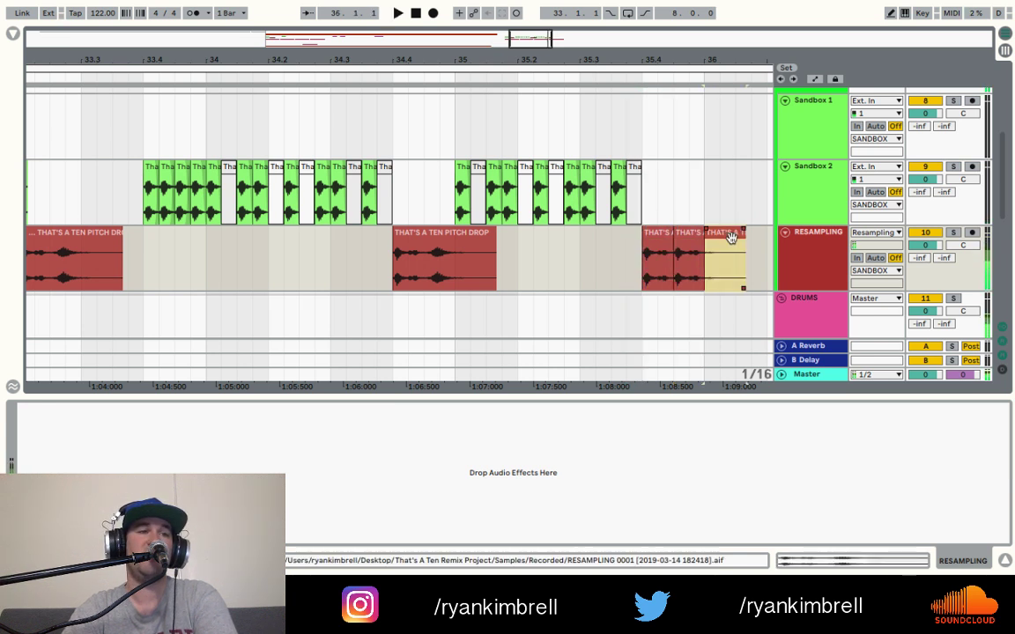
key("Delete")
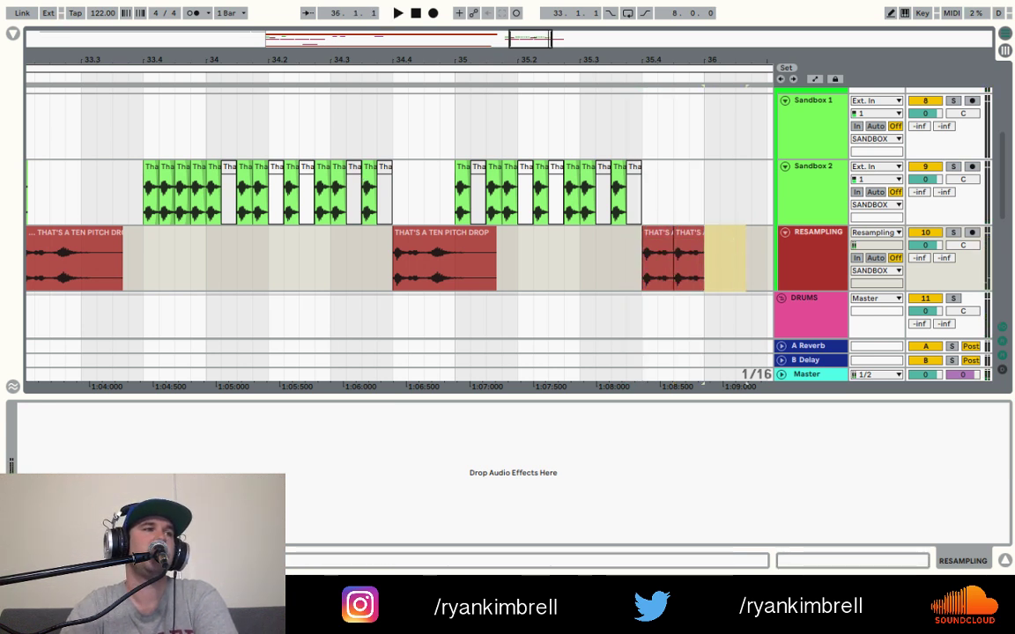
- Audition the whole vocal arrangement from bar 33
key("minus")
left_click_drag(294, 57, 266, 53)
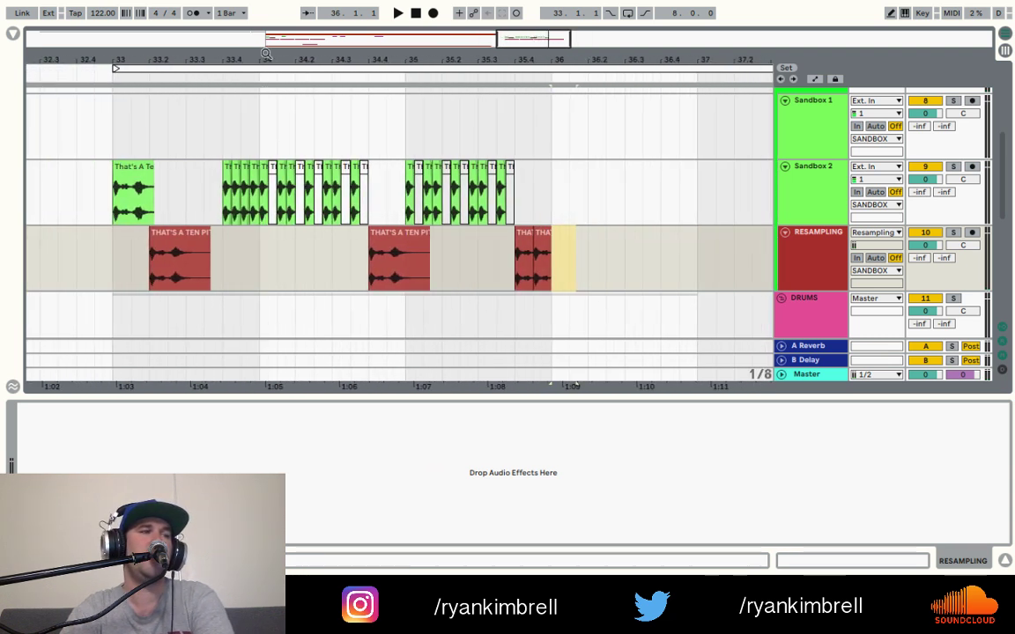
left_click(262, 121)
key("space")
key("space")
left_click(112, 114)
key("space")
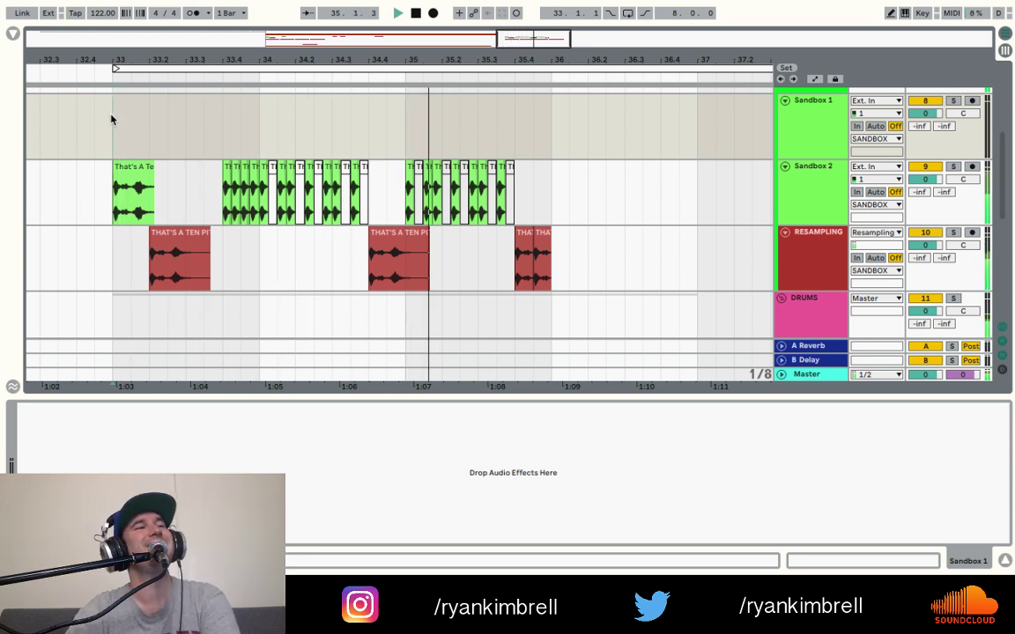
- Duplicate the vocal chops and pitch-drop clips of bars 34 and 35 on Sandbox 2 and RESAMPLING into bars 36 and 37
key("space")
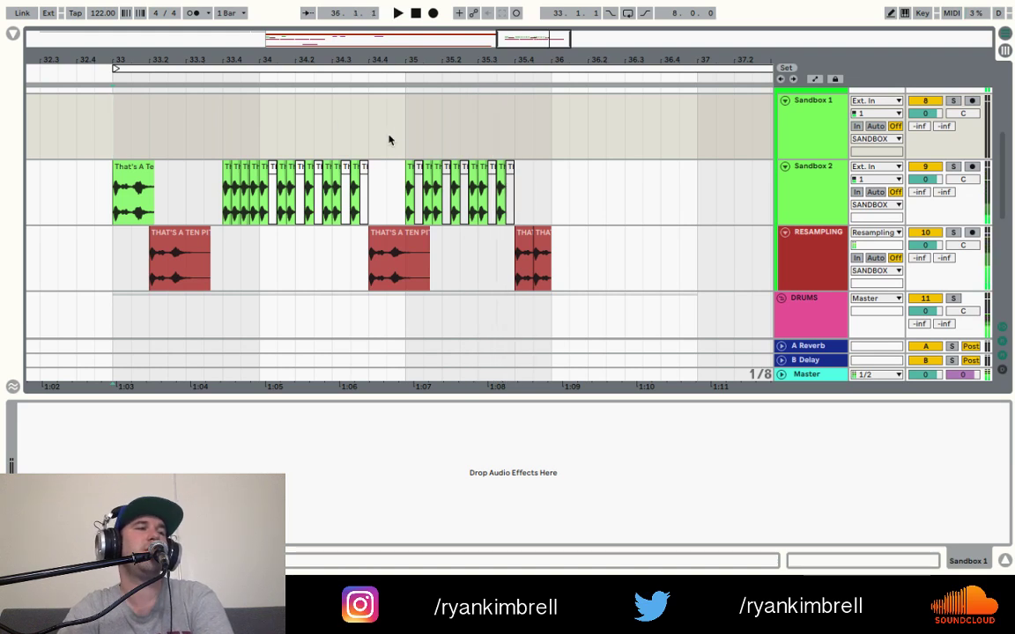
left_click(263, 167)
left_click(404, 236, "shift")
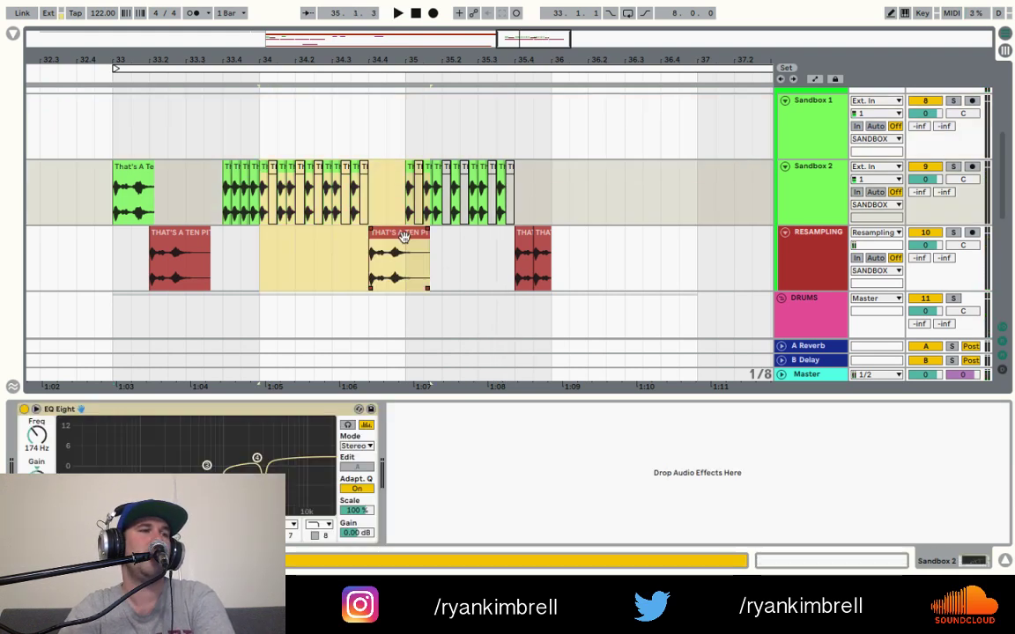
left_click(545, 235, "shift")
key("ctrl+d")
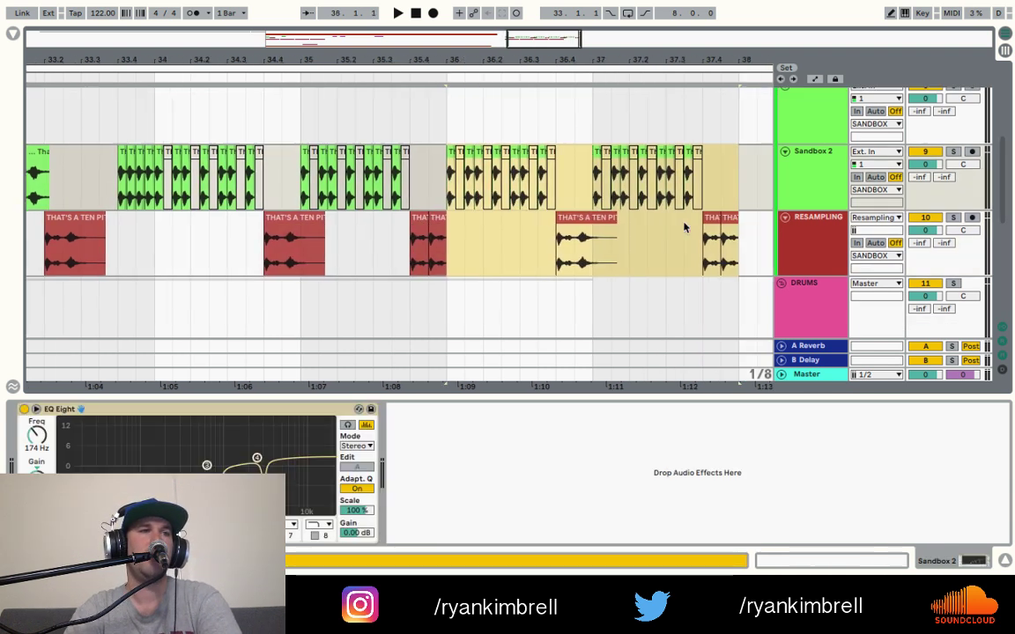
- Delete the pitch-drop clips at 37.4 on RESAMPLING and all vocal chops in bar 37 on Sandbox 2
left_click(677, 203)
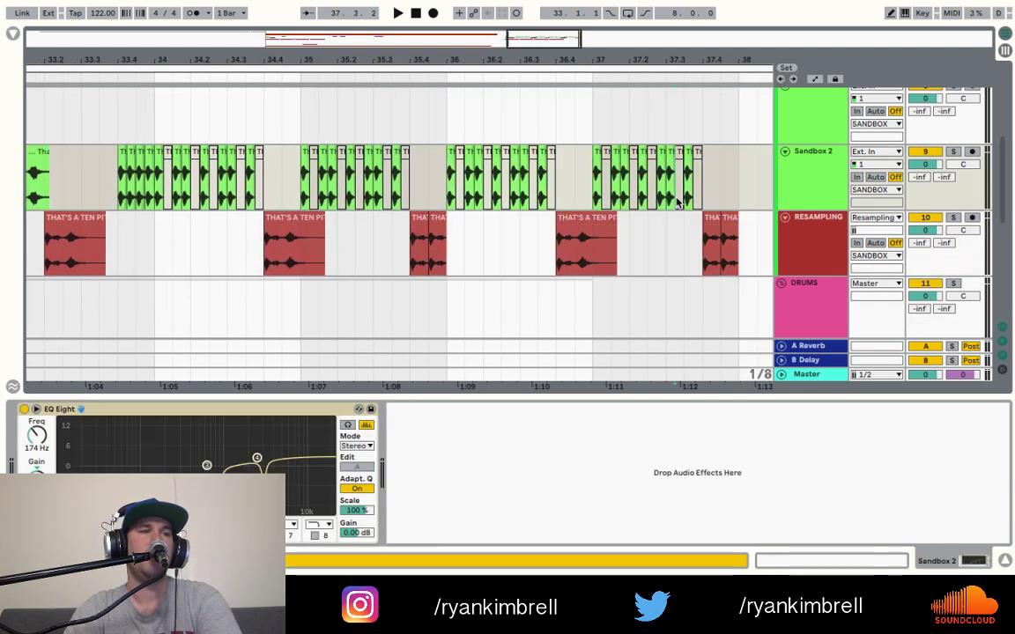
left_click(727, 238)
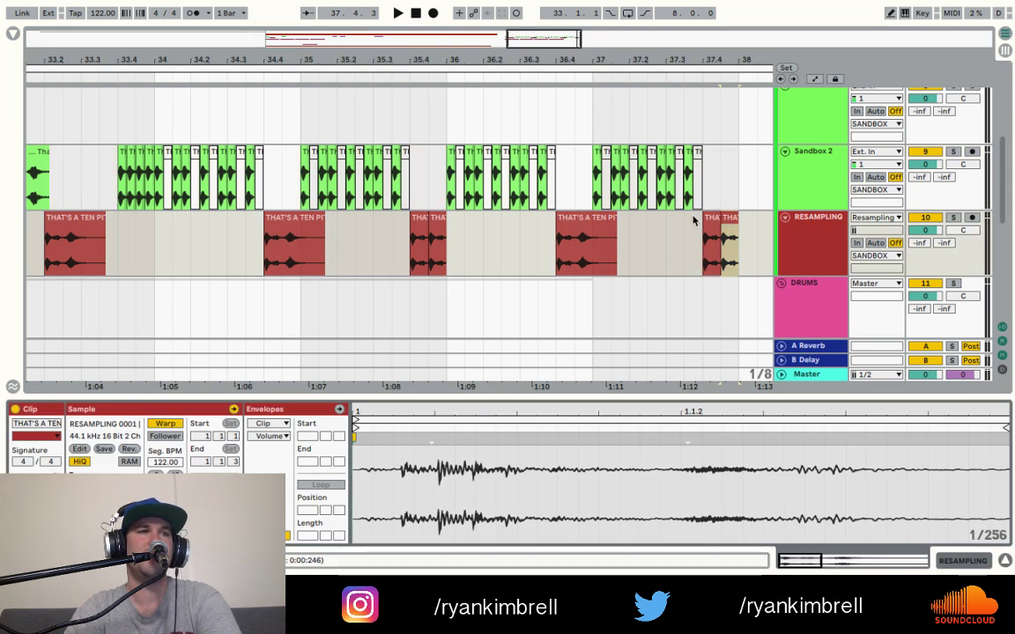
key("Delete")
left_click(696, 152)
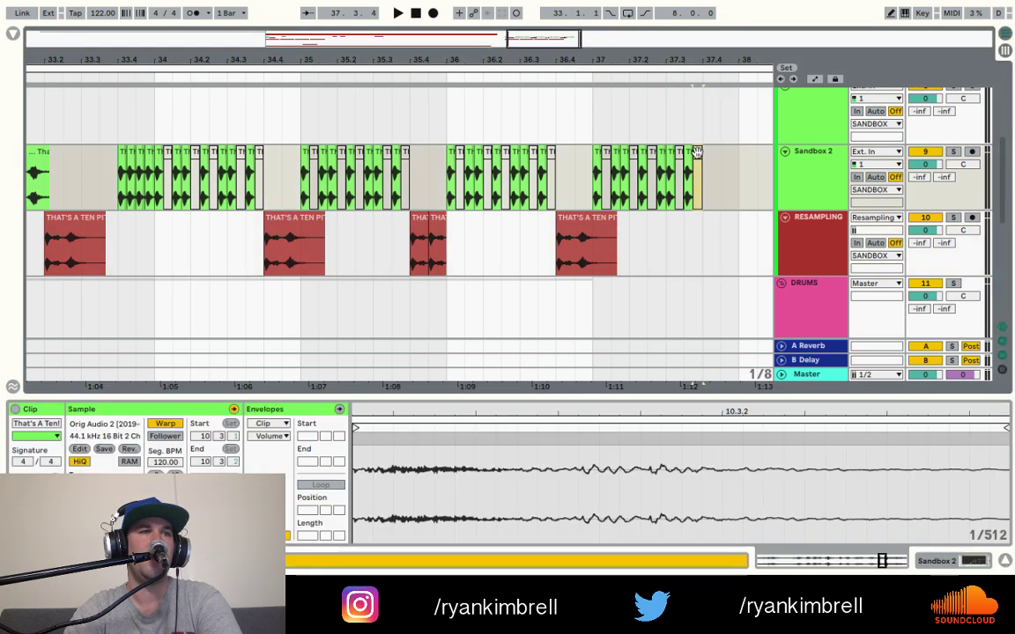
left_click_drag(595, 157, 703, 158)
key("Delete")
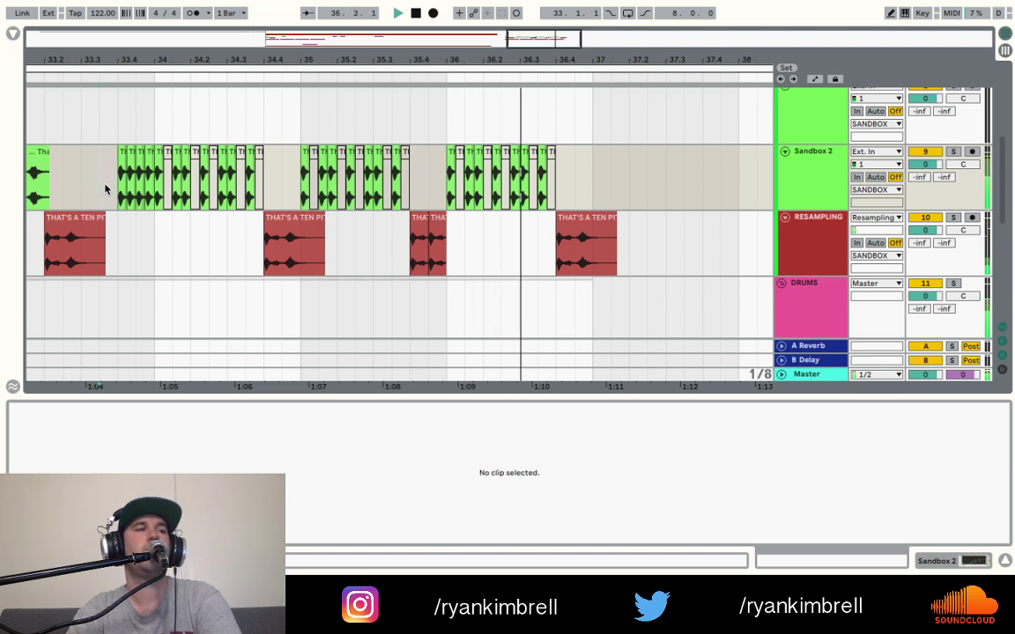
- Copy the first vocal chop of bar 36 into bar 37 as three consecutive sixteenths from 37.1.1 and two from 37.2.1
left_click(451, 150)
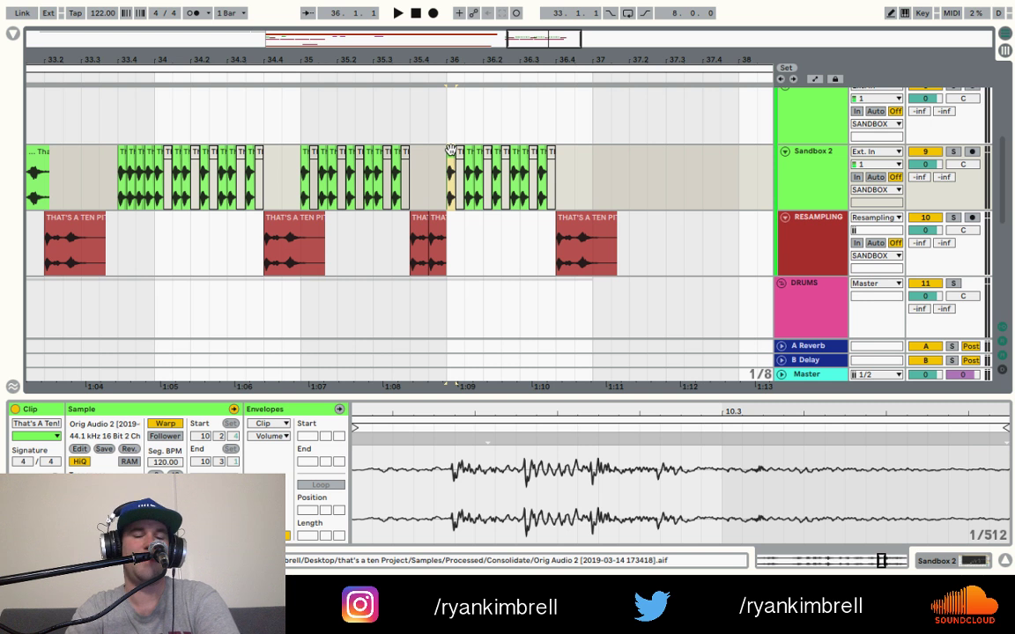
left_click(593, 173)
mouse_move(604, 55)
left_mouse_down()
mouse_move(604, 106)
mouse_move(604, 58)
left_mouse_up()
key("ctrl+v")
key("super+d")
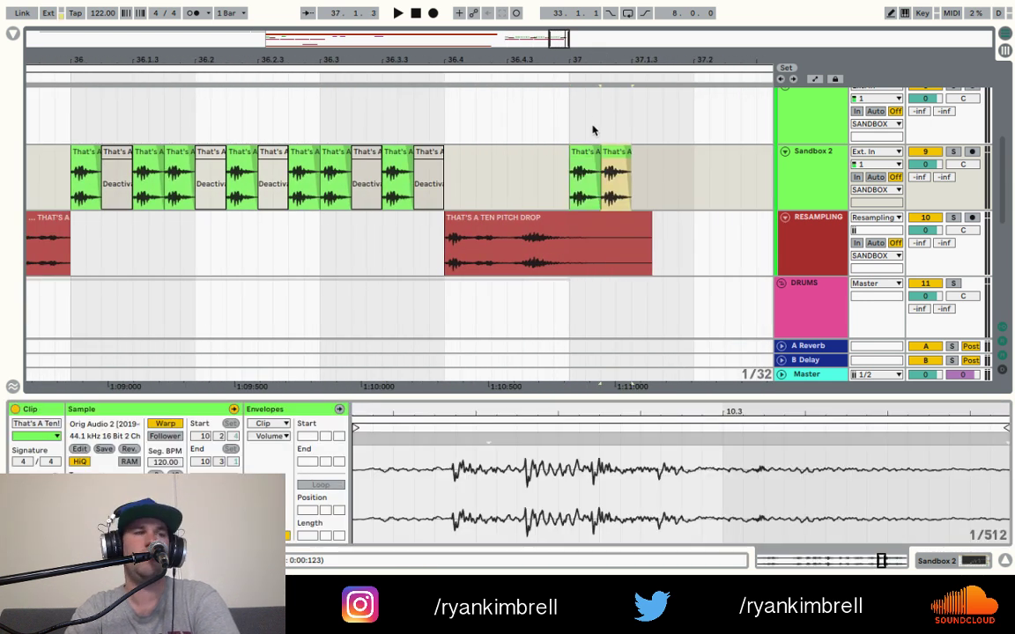
key("super+d")
left_click(698, 165)
key("super+v")
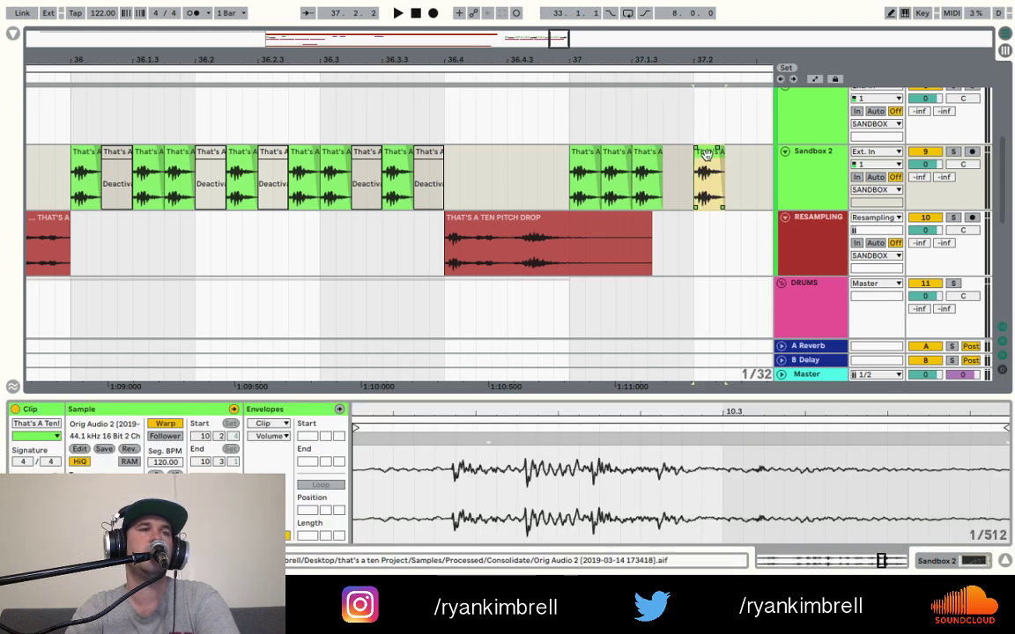
left_click(585, 152)
scroll(583, 165, "right", 3)
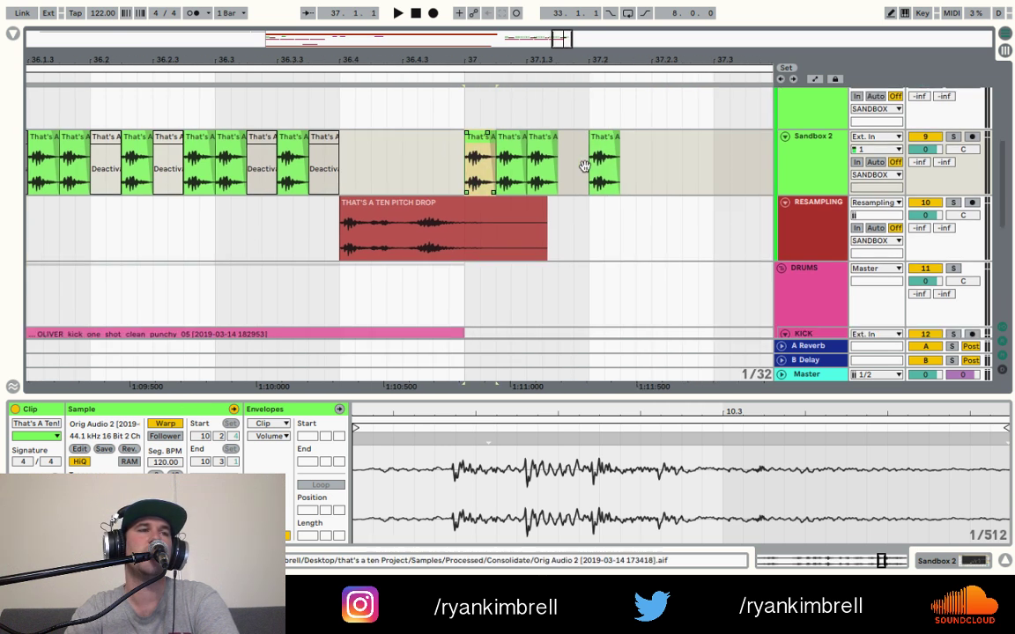
left_click(609, 146)
key("ctrl+d")
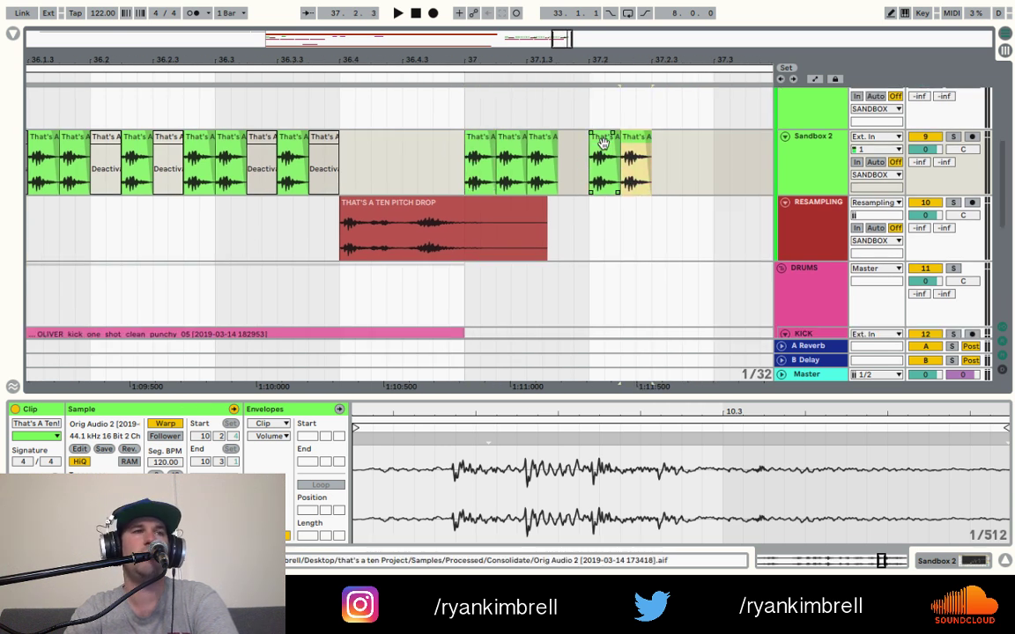
- Paste another vocal chop at 37.2.4 on Sandbox 2 and play bar 37 to check the rhythm
left_click(480, 155)
key("space")
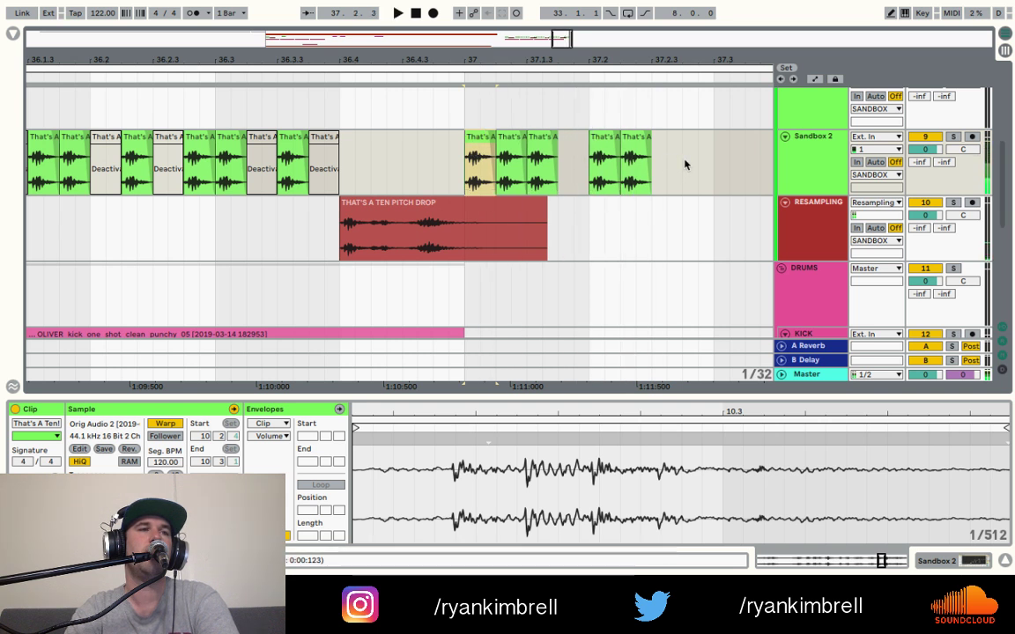
left_click(686, 164)
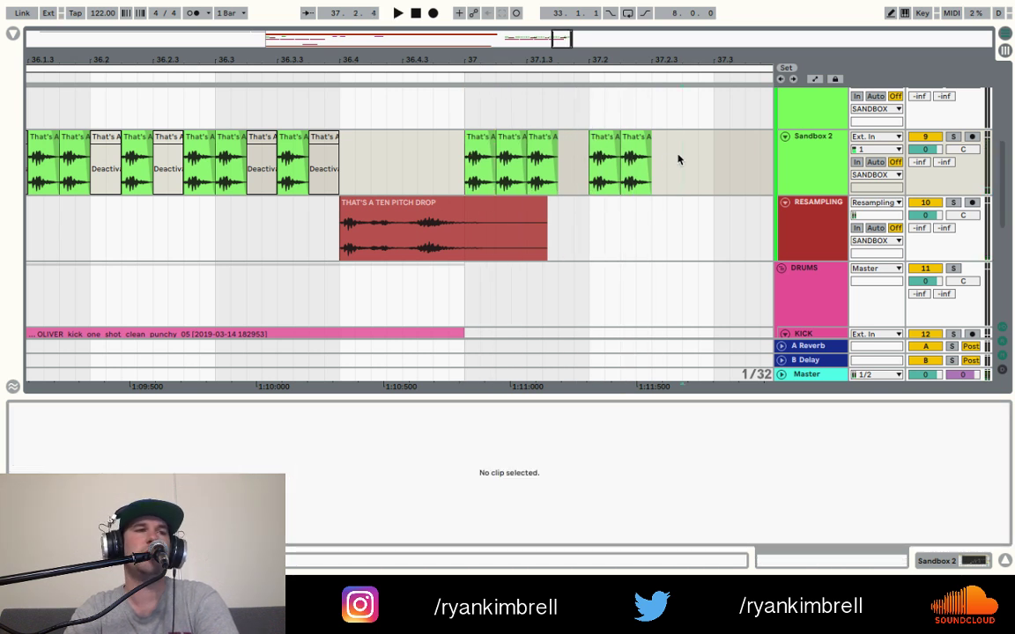
left_click(636, 163)
left_click(692, 163)
key("ctrl+v")
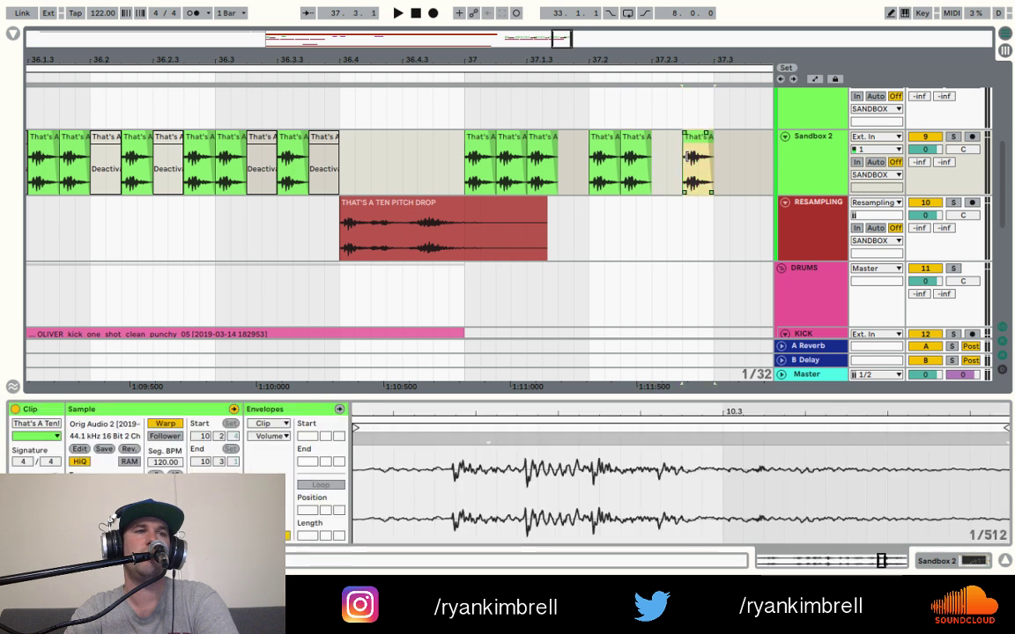
left_click(438, 167)
scroll(575, 165, "up", 1)
scroll(575, 165, "right", 3)
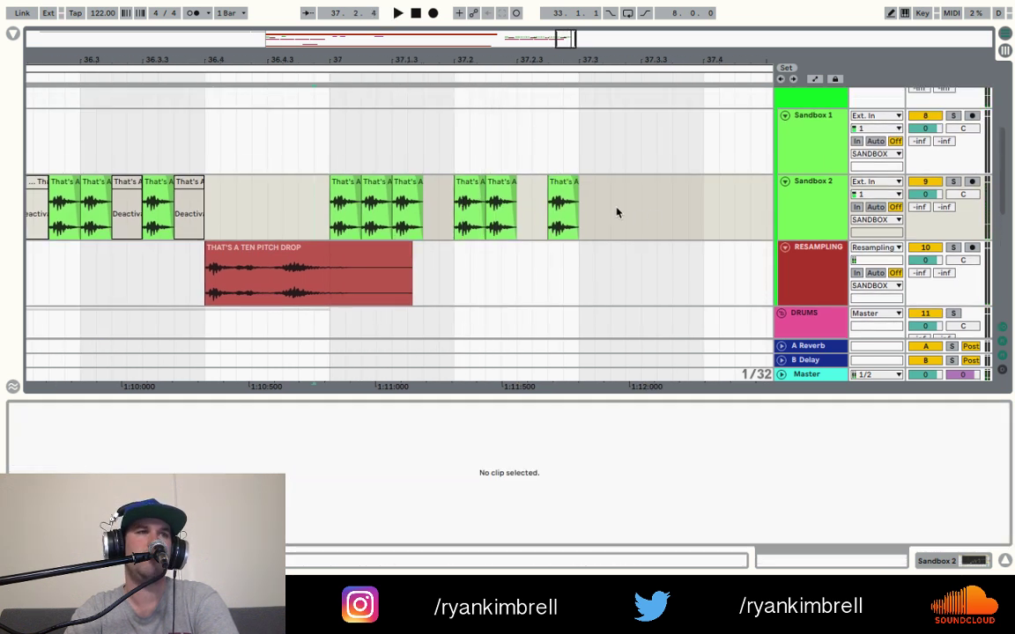
left_click_drag(571, 59, 527, 59)
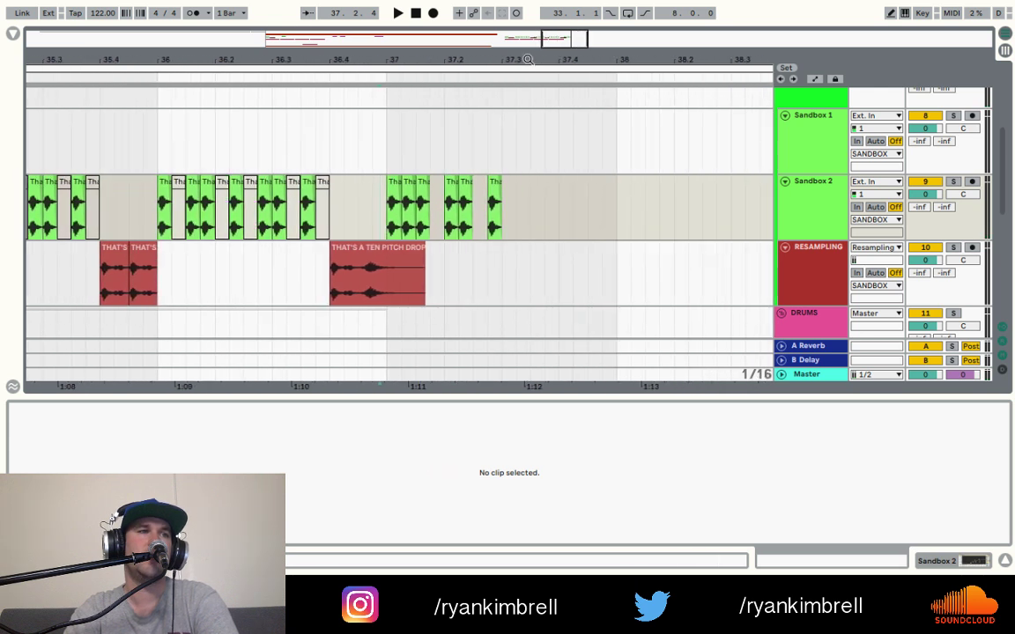
key("space")
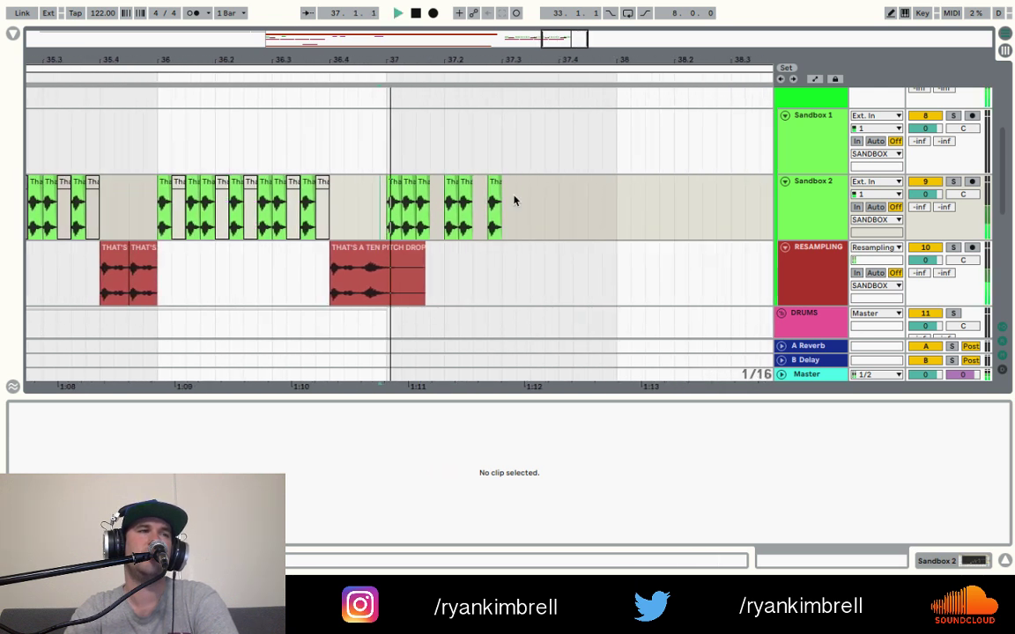
- Paste vocal chops at 37.3.2, 37.3.4 and 37.4.1 on Sandbox 2, keeping 37.4.3 empty
key("super+v")
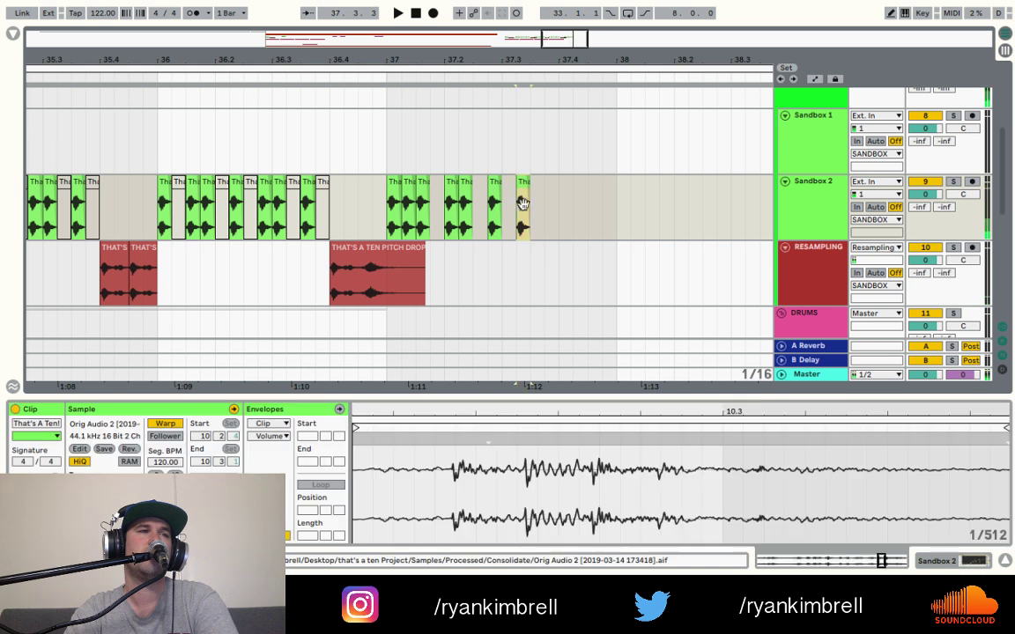
left_click(544, 211)
key("super+v")
left_click(563, 211)
key("super+v")
left_click(590, 209)
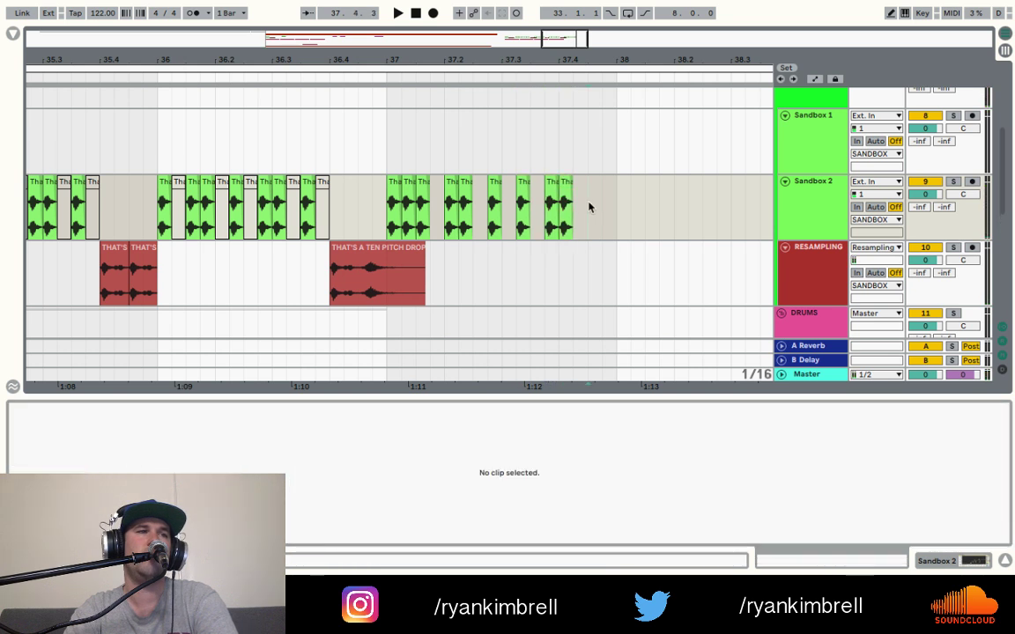
key("super+v")
key("Delete")
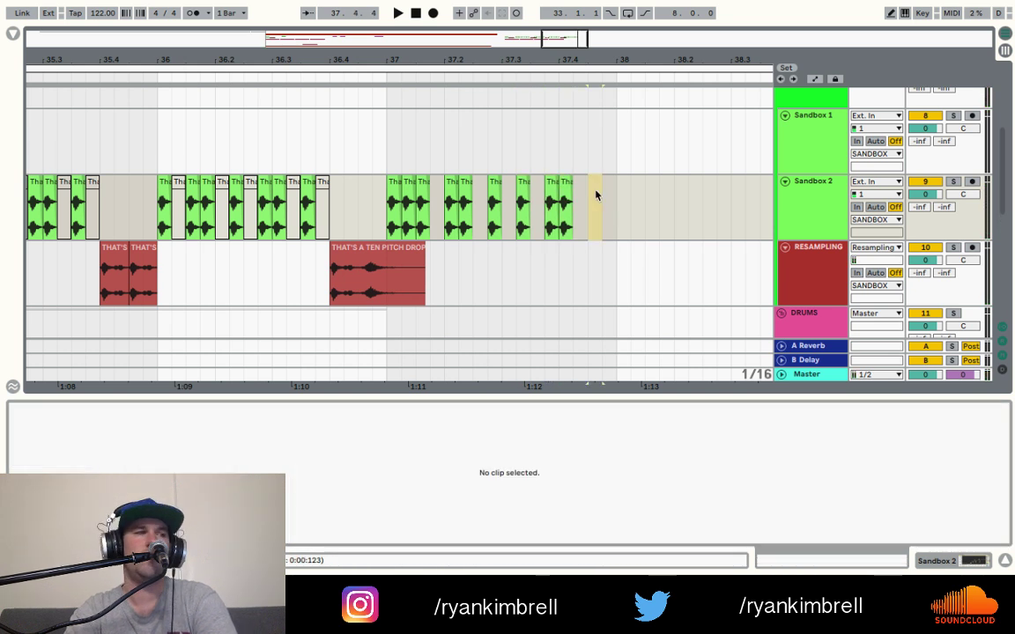
- Copy the pitch-drop clip from 36.4 to 37.4.3 on RESAMPLING and play it back
left_click(353, 258)
key("super+c")
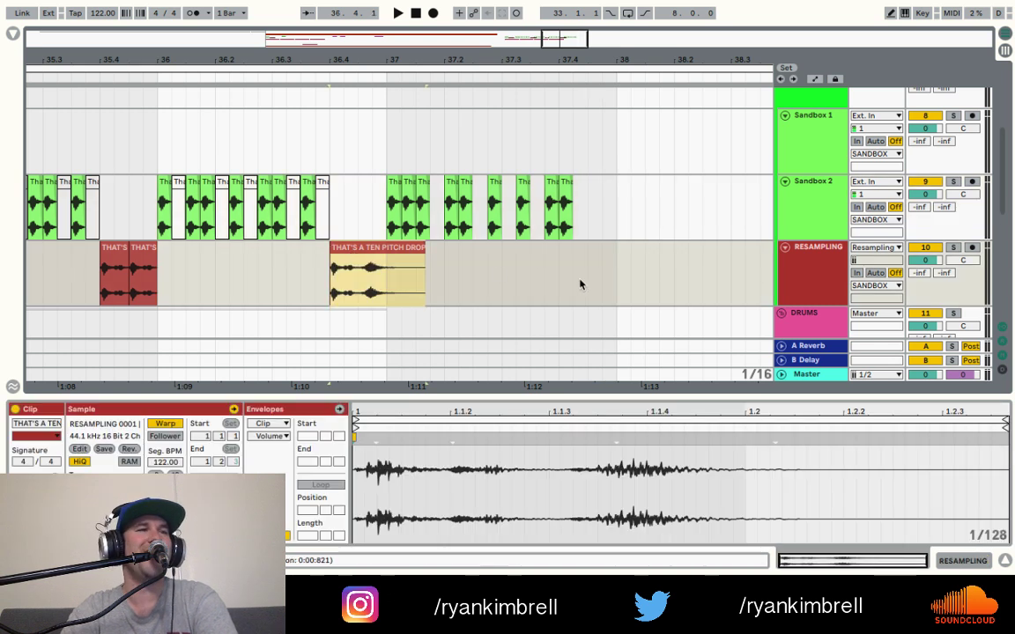
left_click(588, 282)
key("super+v")
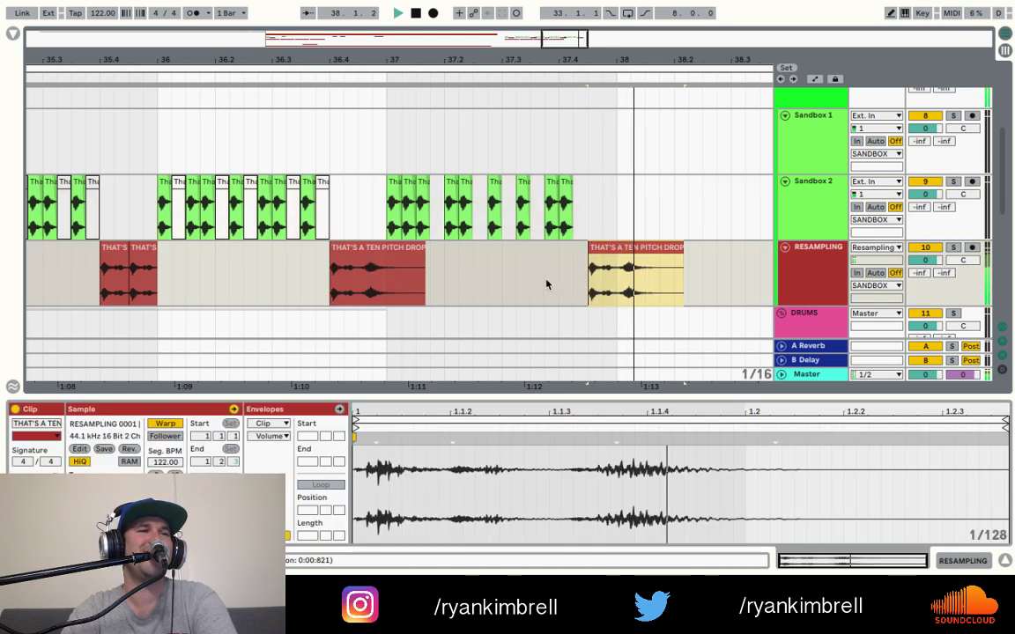
- Split the 37.4.3 pitch-drop clip at 38 and 38.2, and duplicate the piece between the cuts three times to fill bar 38
left_click(617, 284)
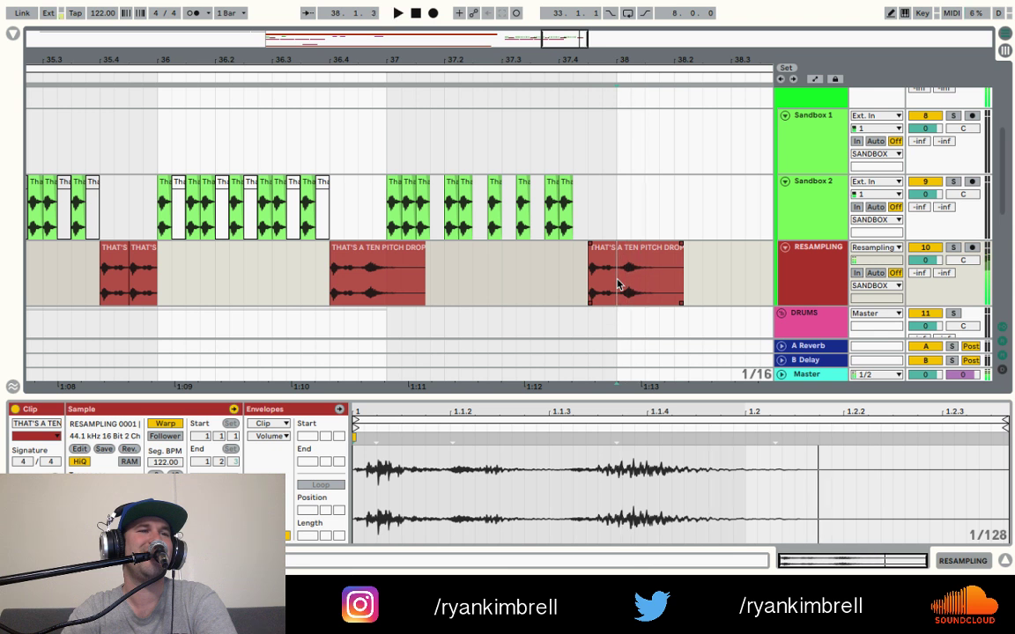
key("super+e")
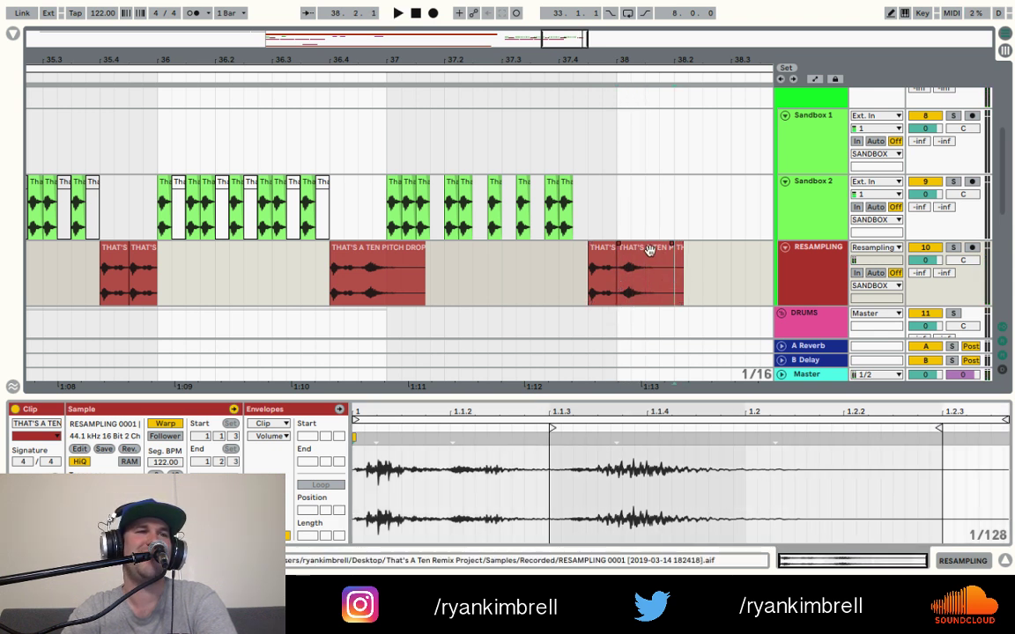
left_click(649, 256)
key("super+d")
key("super+d")
key("super+d")
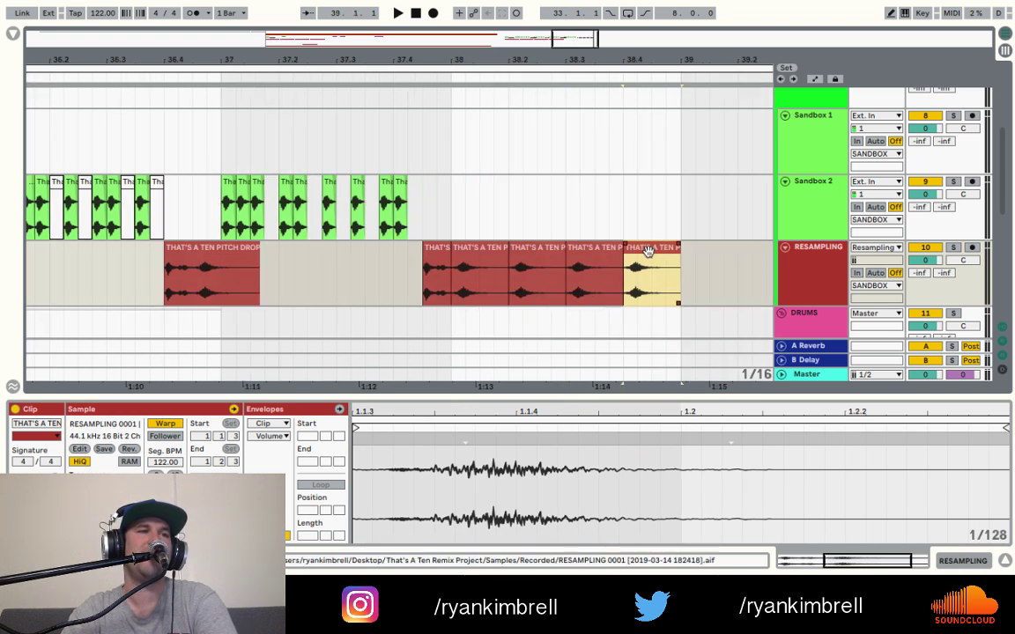
- Copy the one-bar kick clip from bar 36 to bar 38 on the KICK track, leaving bar 37 empty
scroll(438, 253, "down", 3)
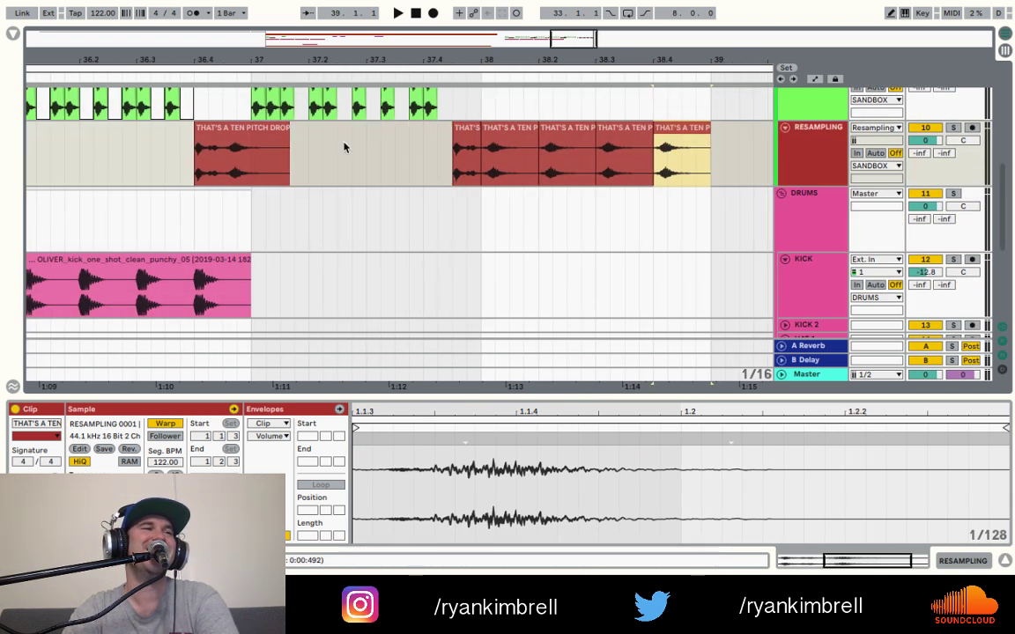
left_click(181, 262)
key("super+d")
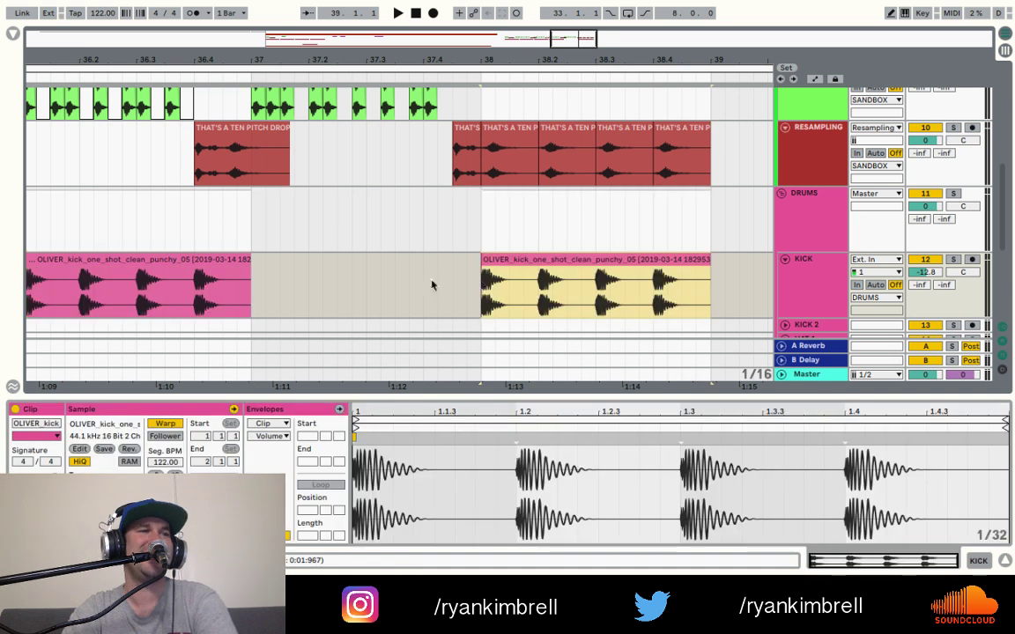
key("minus")
key("minus")
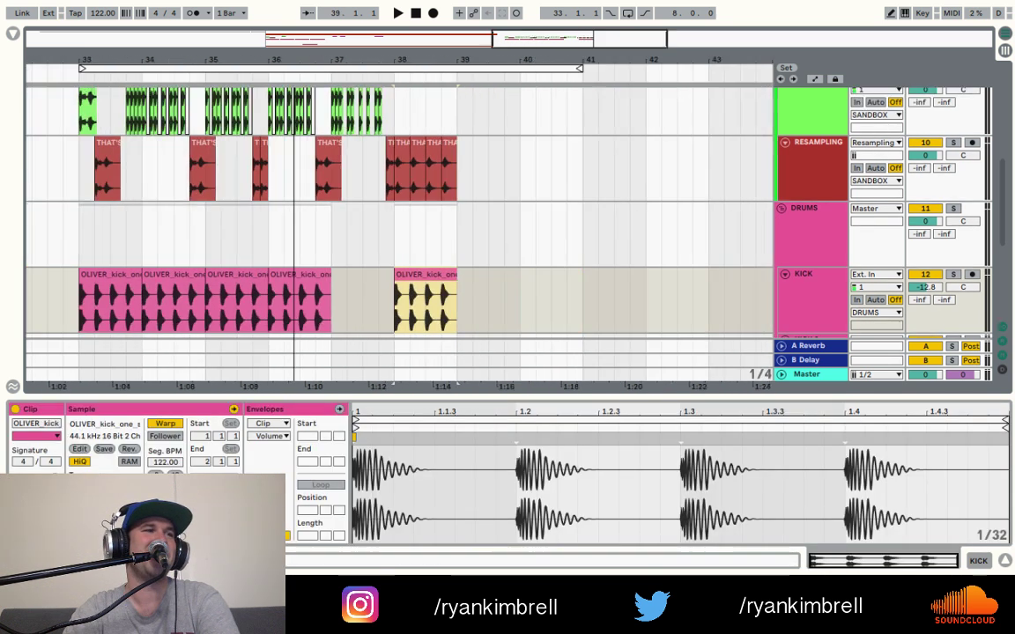
- Split the first kick clip at 33.3, deactivate its first half, and audition the opening of the drop
left_click(81, 236)
key("space")
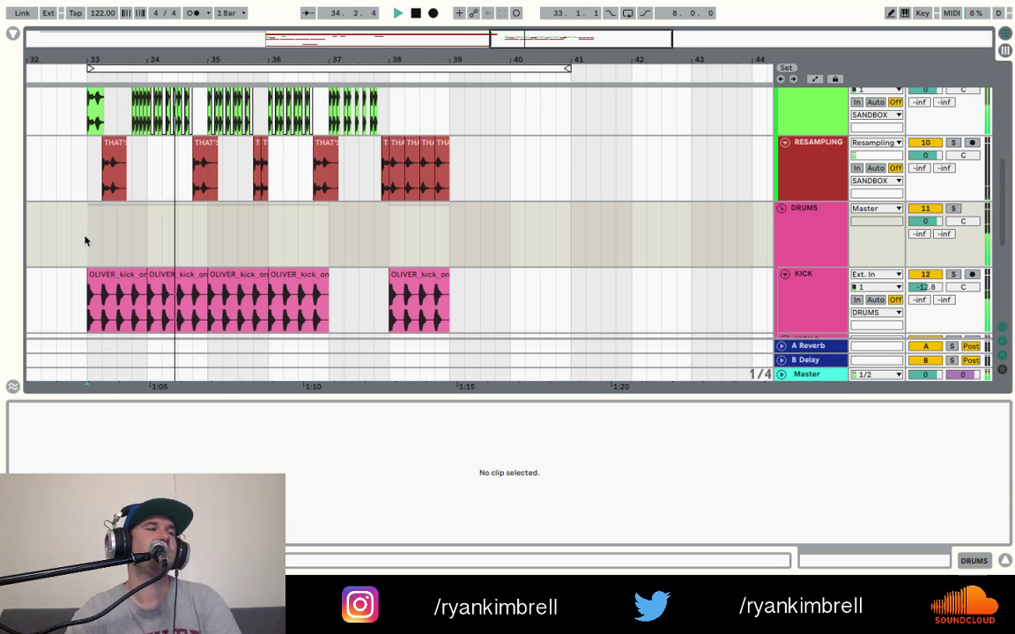
key("space")
left_click(113, 311)
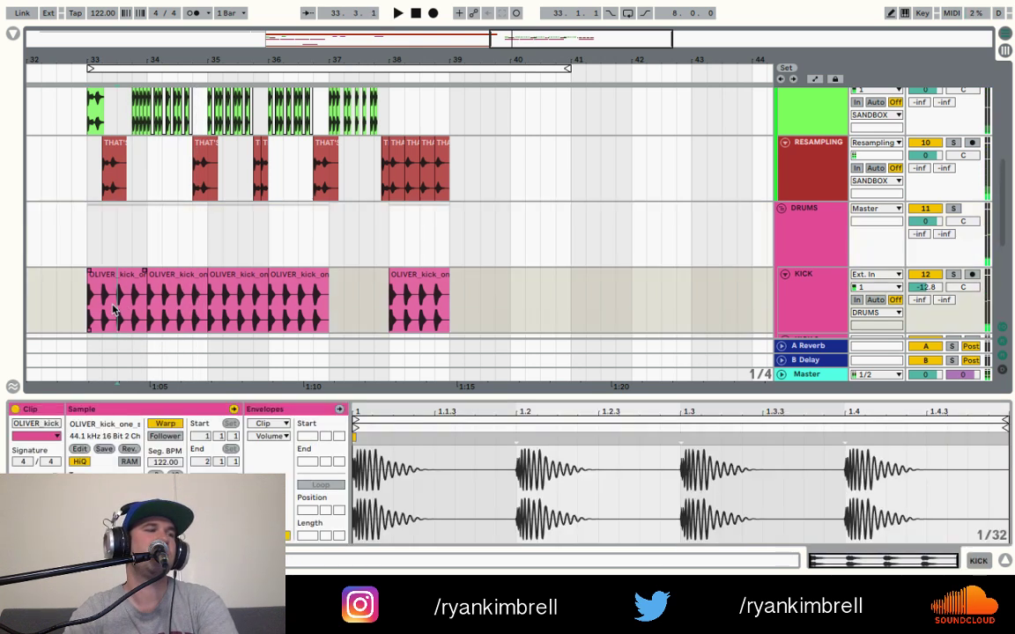
left_click(104, 288)
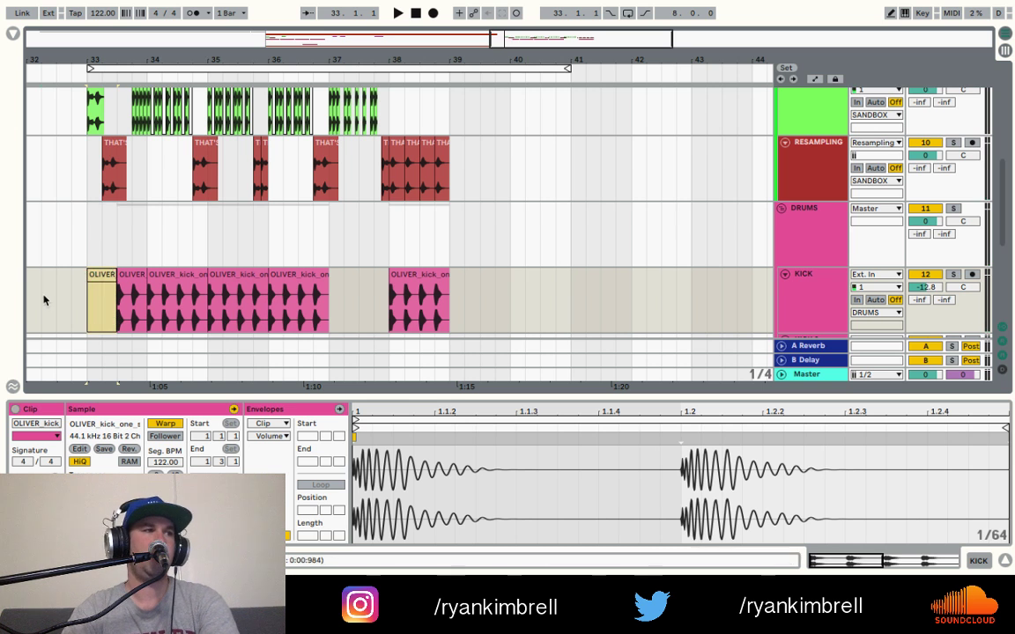
left_click(43, 298)
key("space")
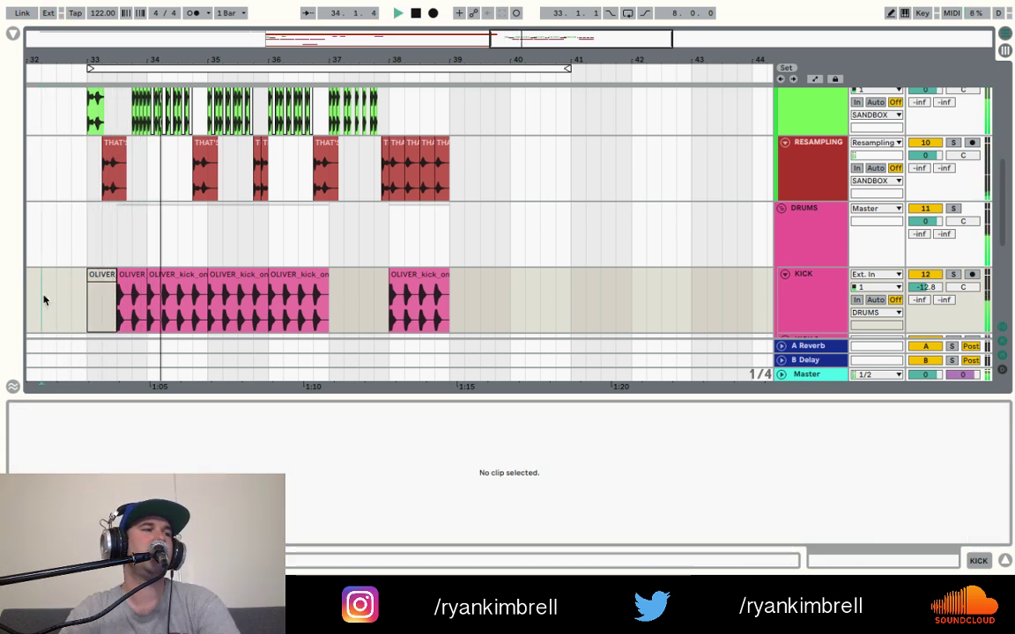
- Split the kick clip at 33.4, deactivate the piece from 33.3 to 33.4, and play the arrangement through bar 38
key("space")
left_click(132, 313)
key("super+e")
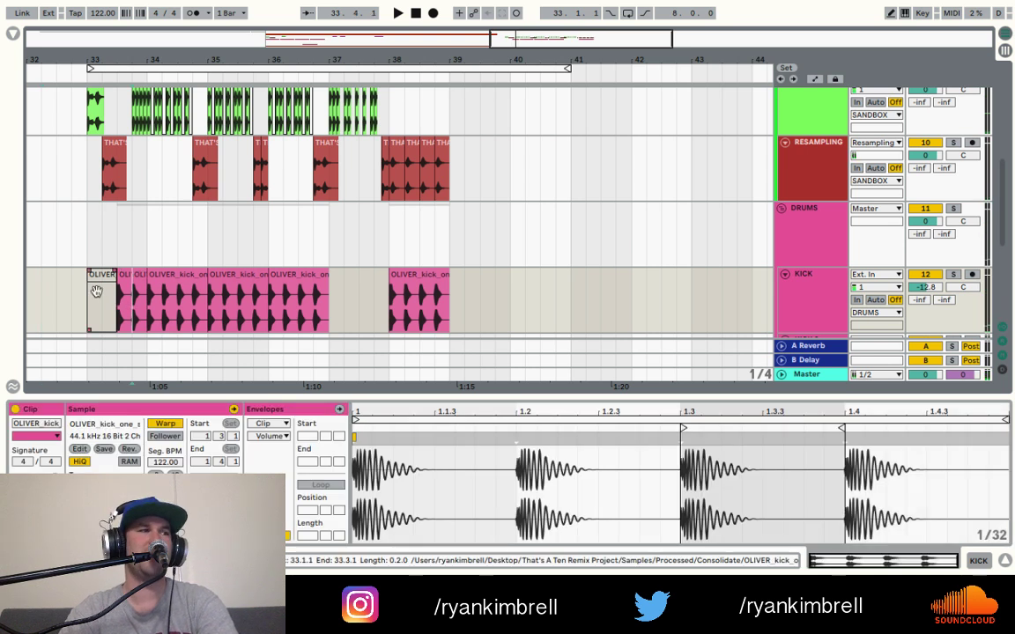
left_click(124, 277)
key("0")
left_click(63, 300)
key("space")
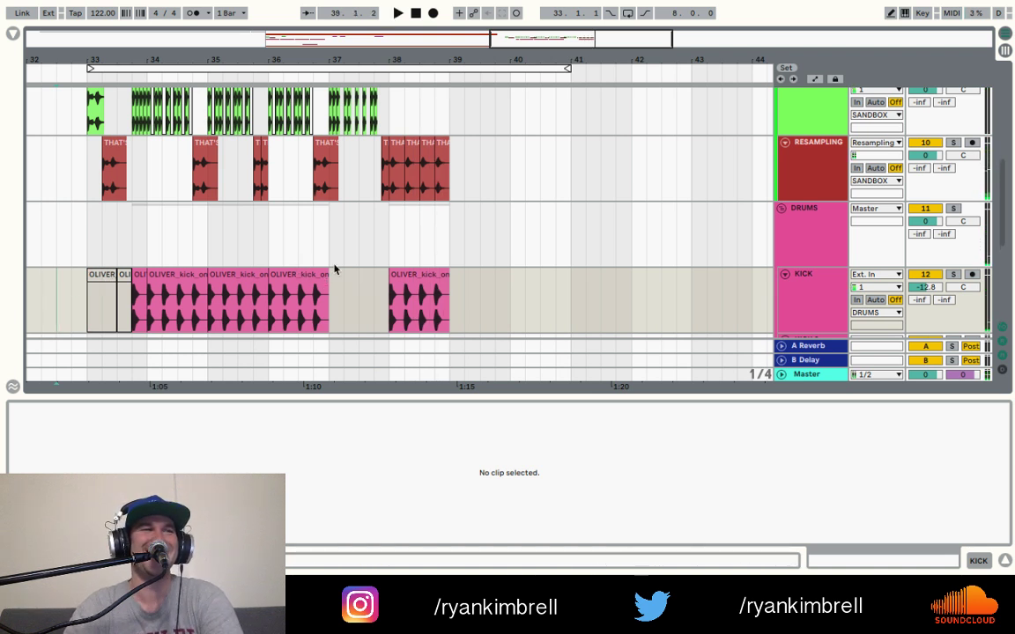
- Duplicate the bar 38 pitch-drop and kick clips together into bar 39
left_click(401, 172)
left_click(437, 279, "shift")
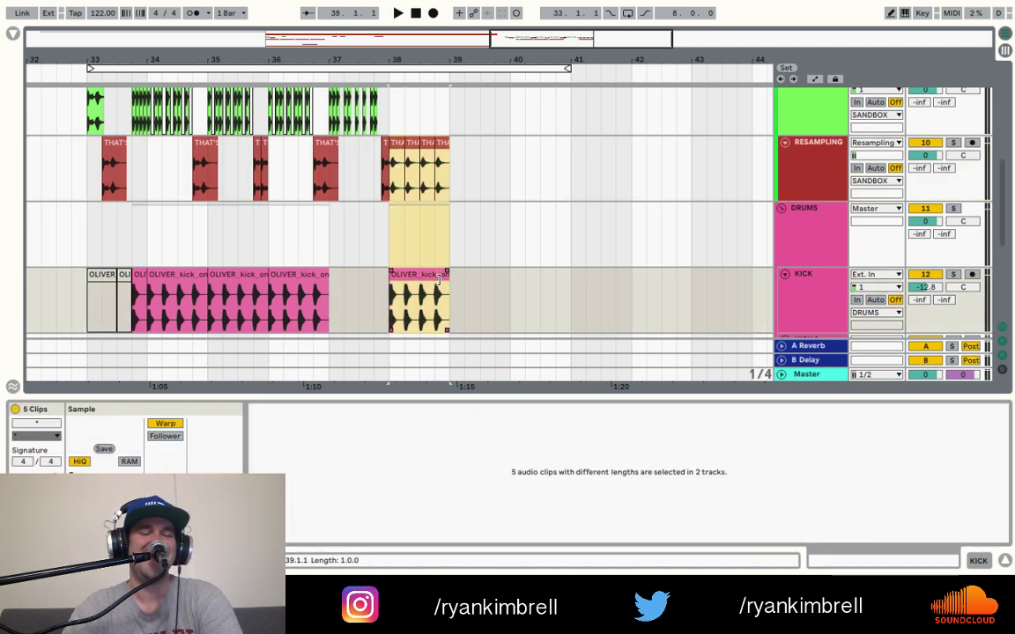
key("ctrl+d")
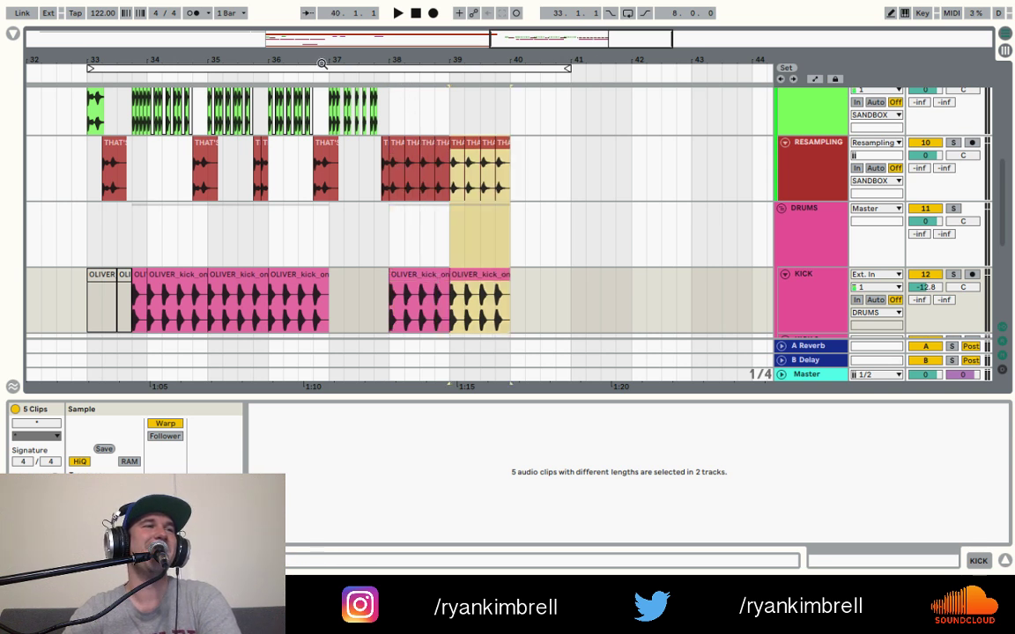
- Copy the short vocal chop at 37.2 to 38.4.3 on Sandbox 2 and lengthen it to end at bar 39
scroll(323, 176, "up", 3)
scroll(417, 176, "up", 1)
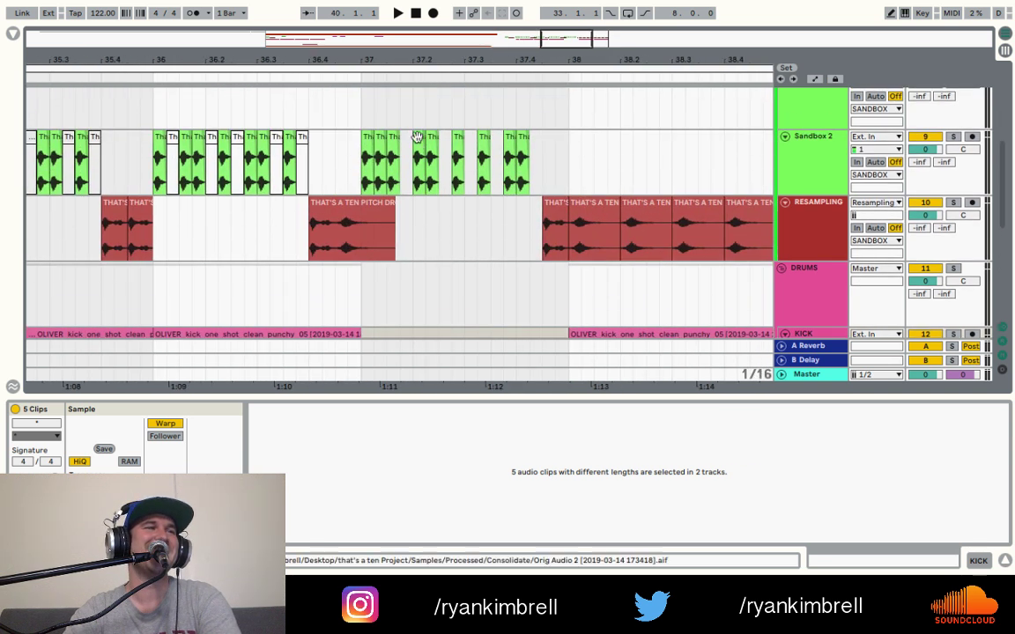
left_click(416, 138)
left_click(577, 151)
key("space")
scroll(571, 154, "down", 2)
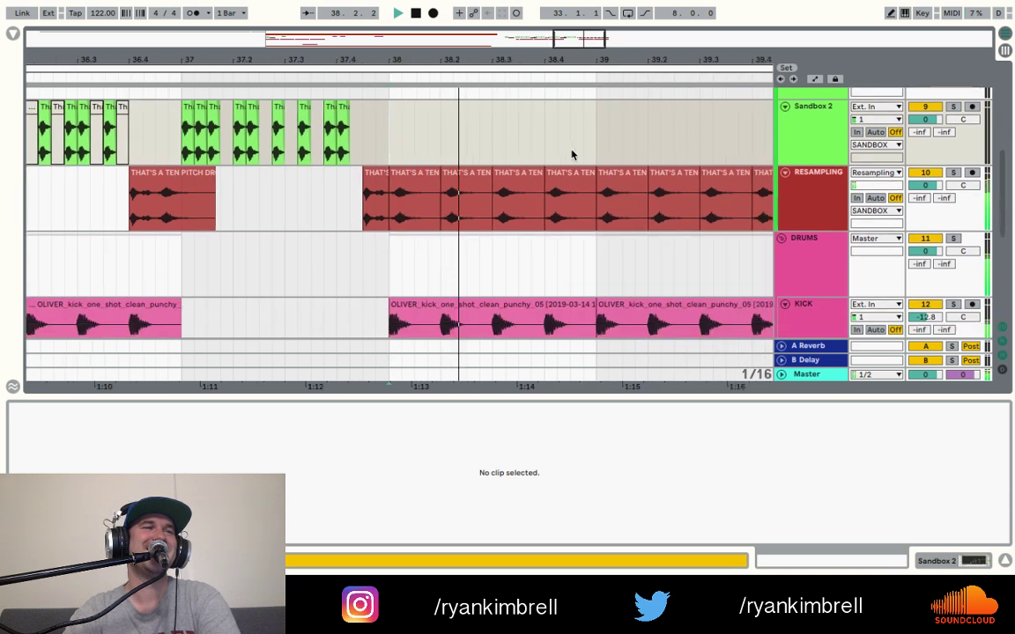
key("space")
left_click(516, 129)
key("ctrl+v")
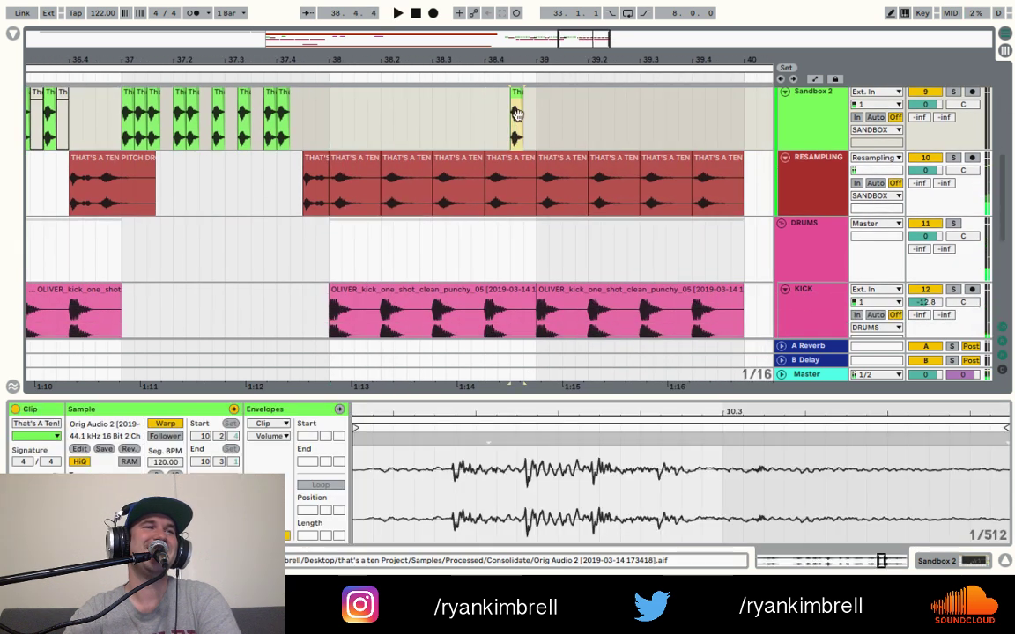
left_click_drag(519, 94, 540, 103)
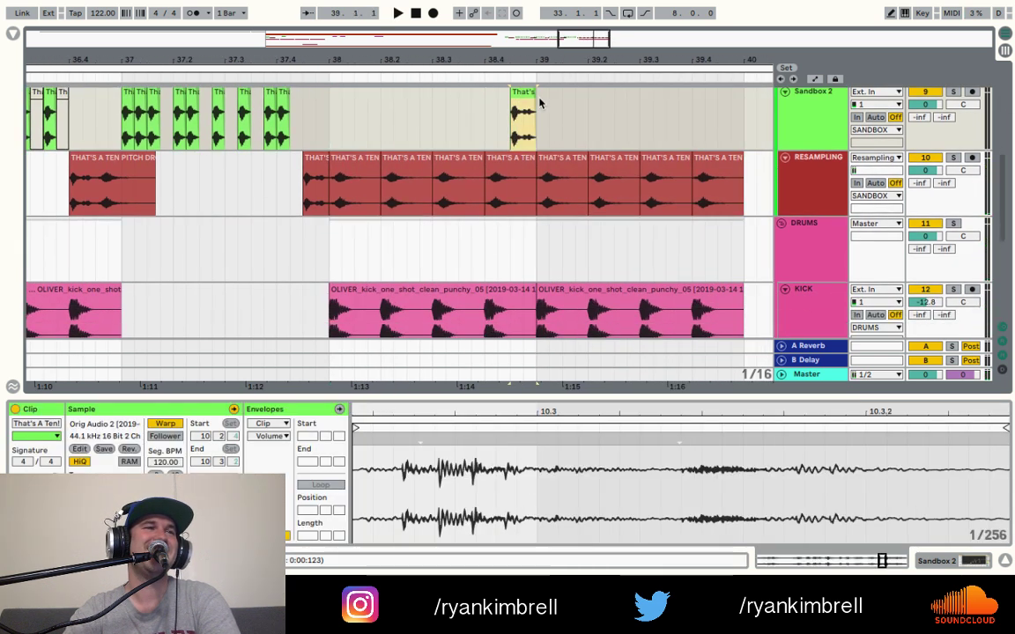
- Fill 39.4 to 40 on Sandbox 2 with two eighth-note vocal chops and delete the RESAMPLING pitch-drop clip at 39.4
left_click(319, 135)
key("space")
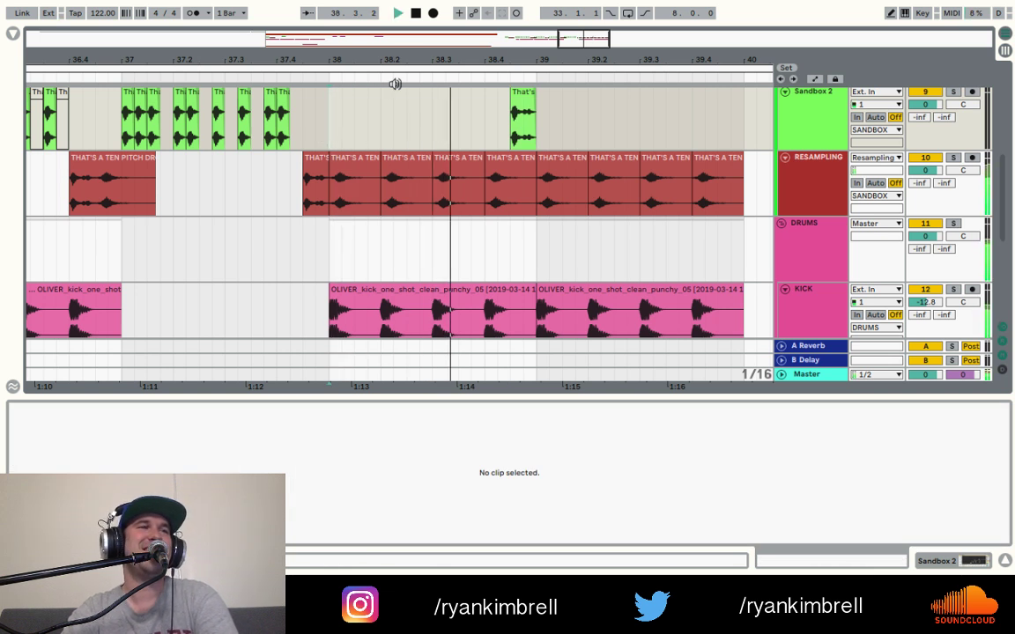
left_click_drag(406, 59, 398, 40)
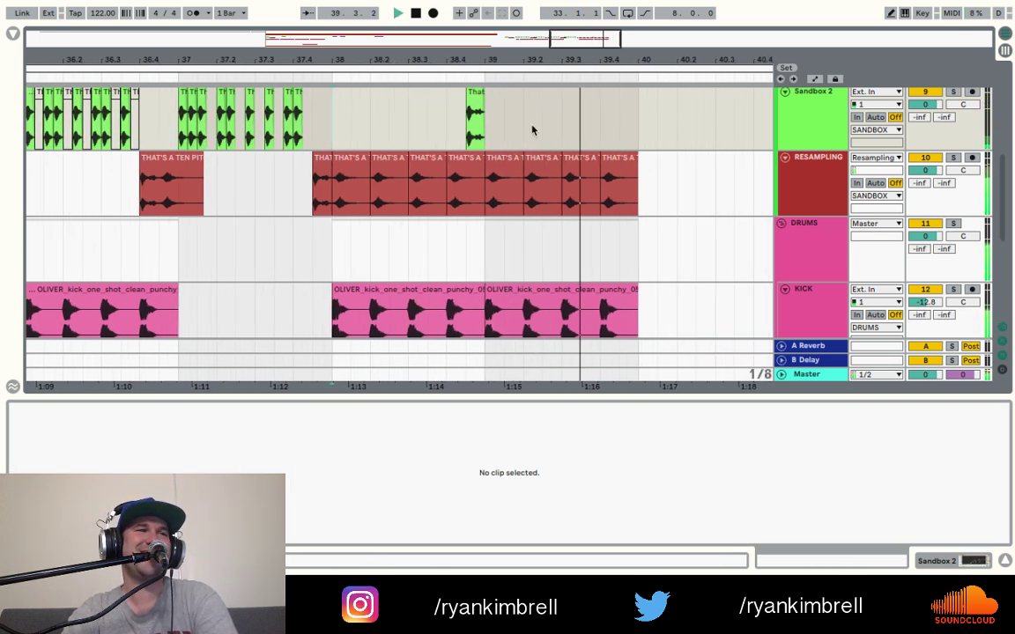
key("ctrl+v")
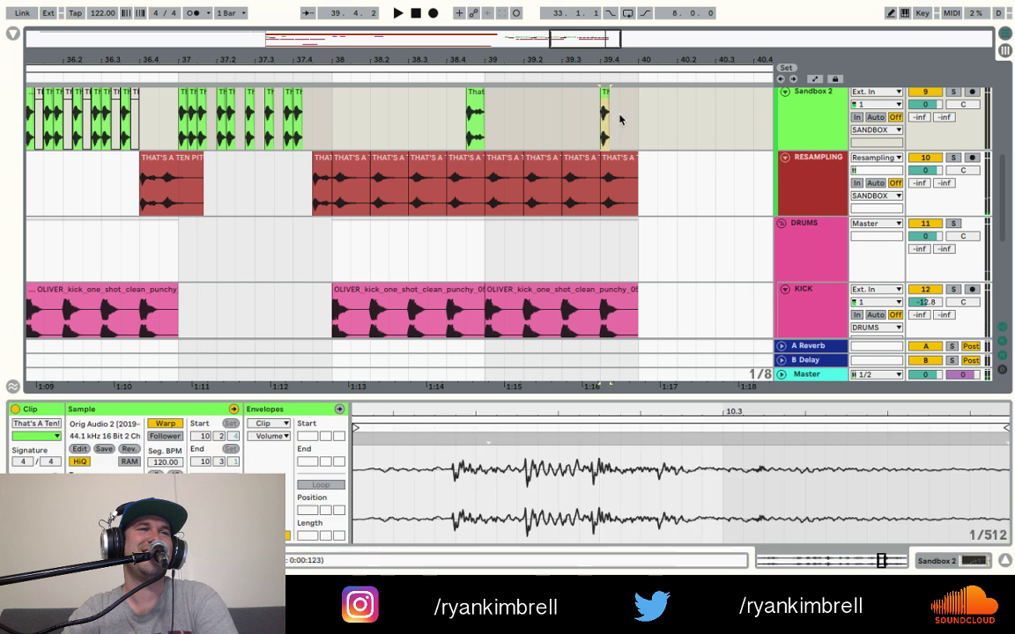
left_click(473, 94)
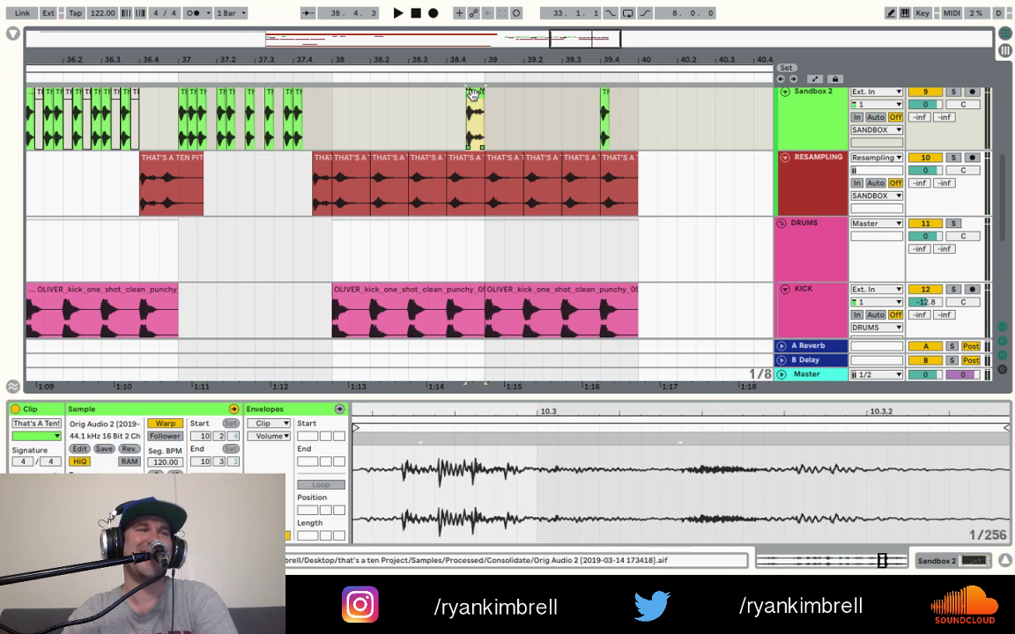
left_click(606, 95)
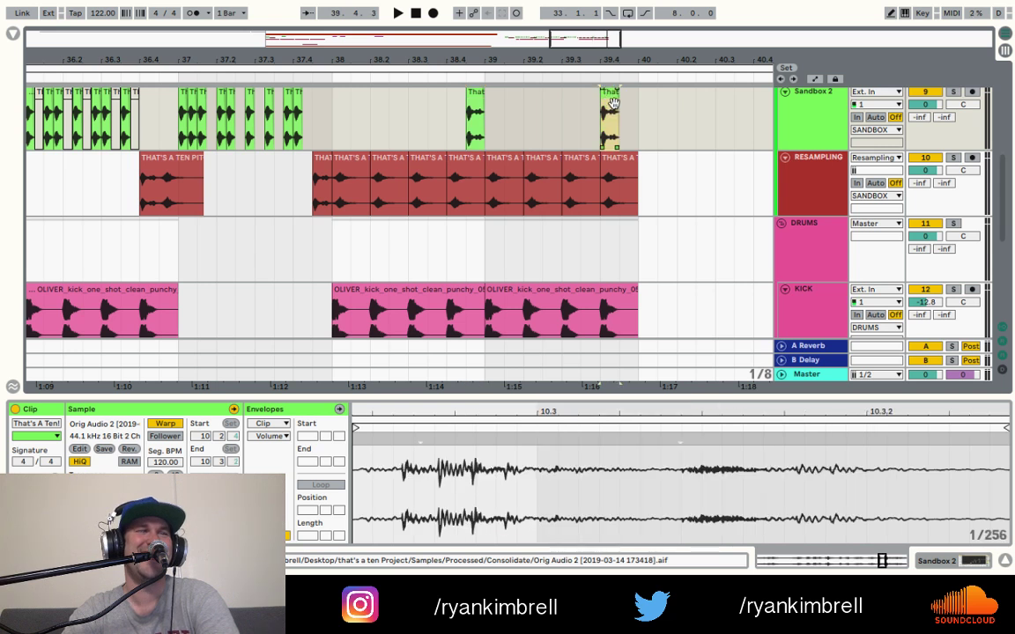
left_click(621, 172)
key("Delete")
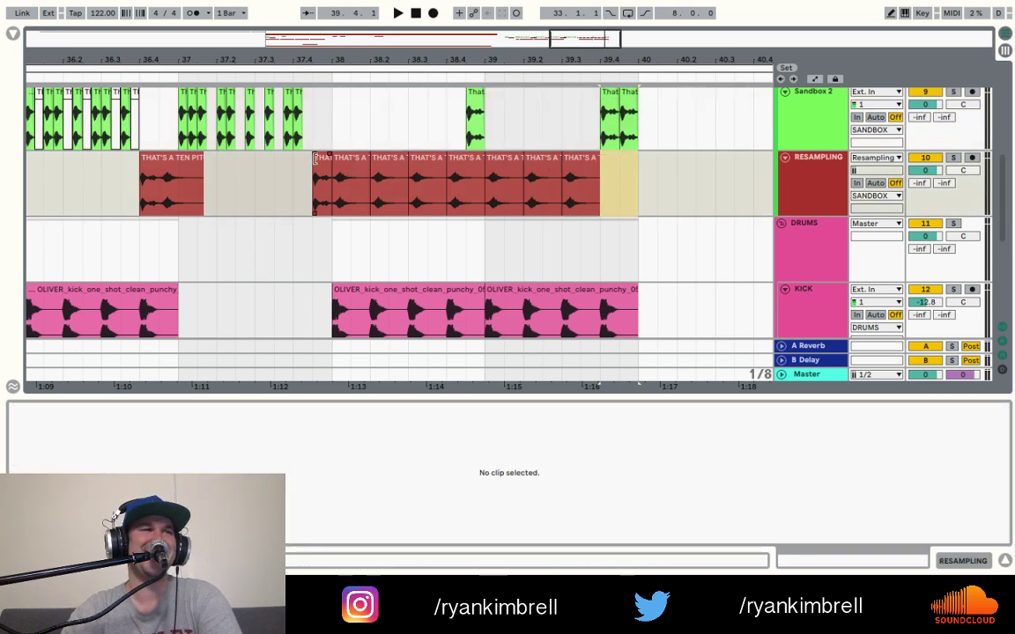
- Duplicate the Sandbox 2 and RESAMPLING content of bars 38 and 39 into bars 40 and 41
left_click(348, 162)
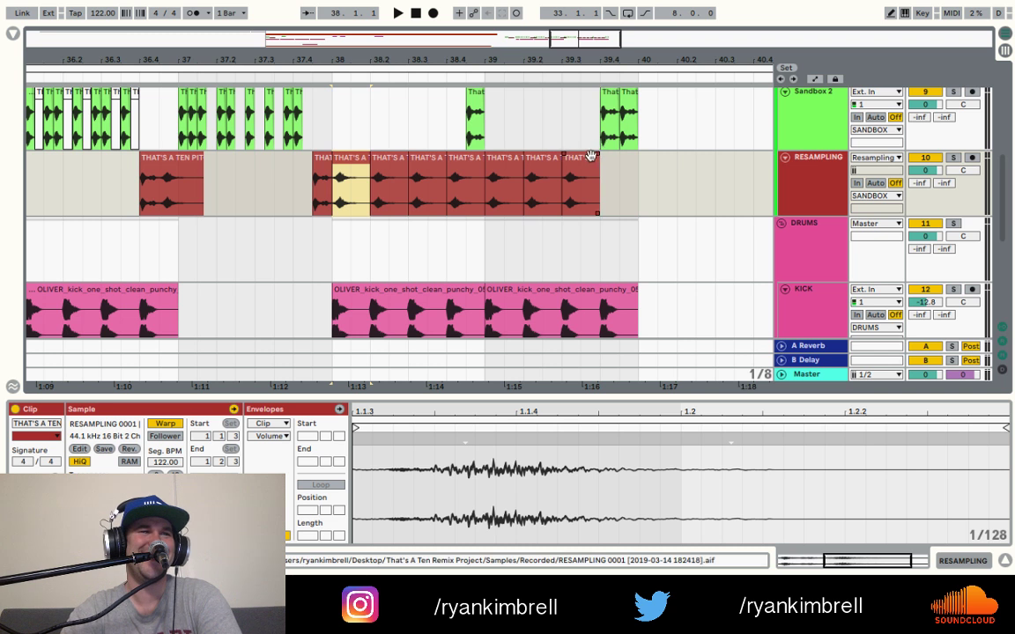
scroll(608, 123, "up", 1)
left_click(629, 106, "shift")
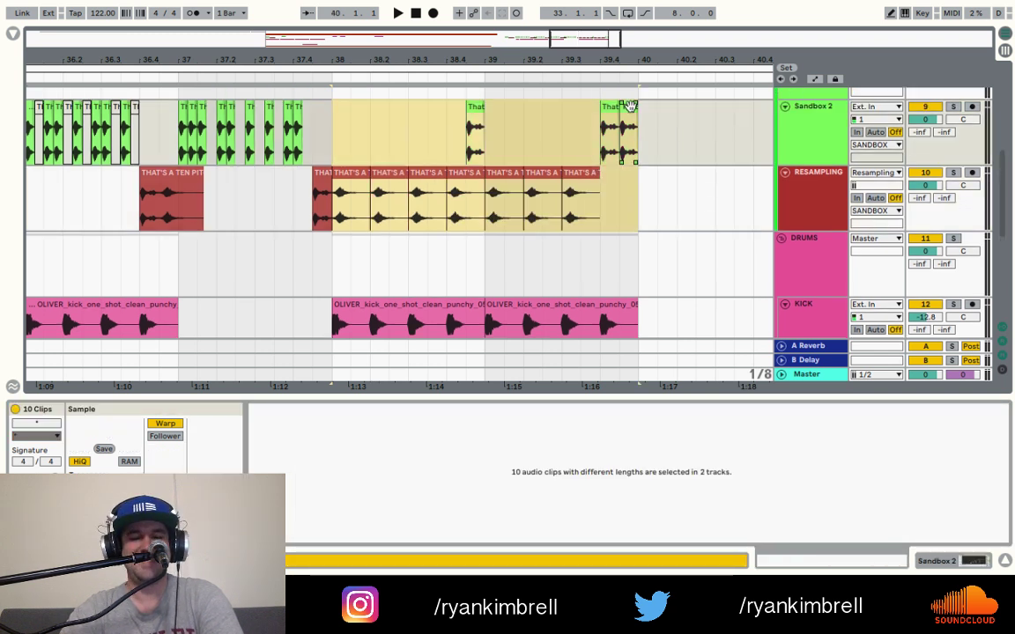
left_click(636, 136)
key("ctrl+d")
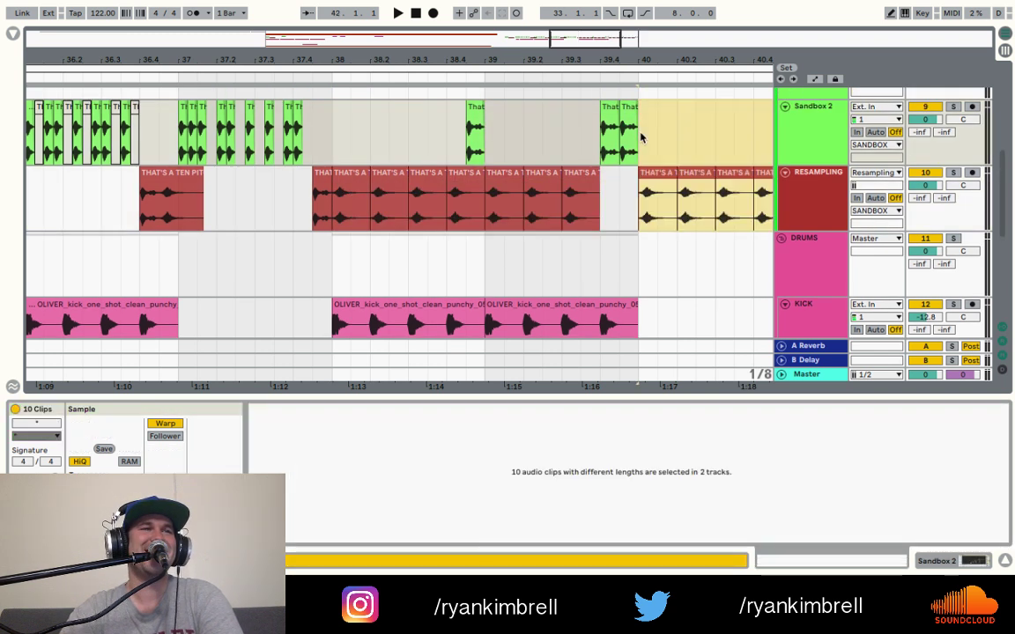
- Duplicate the two KICK clips in bars 38 and 39 into bars 40 and 41
left_click(527, 338)
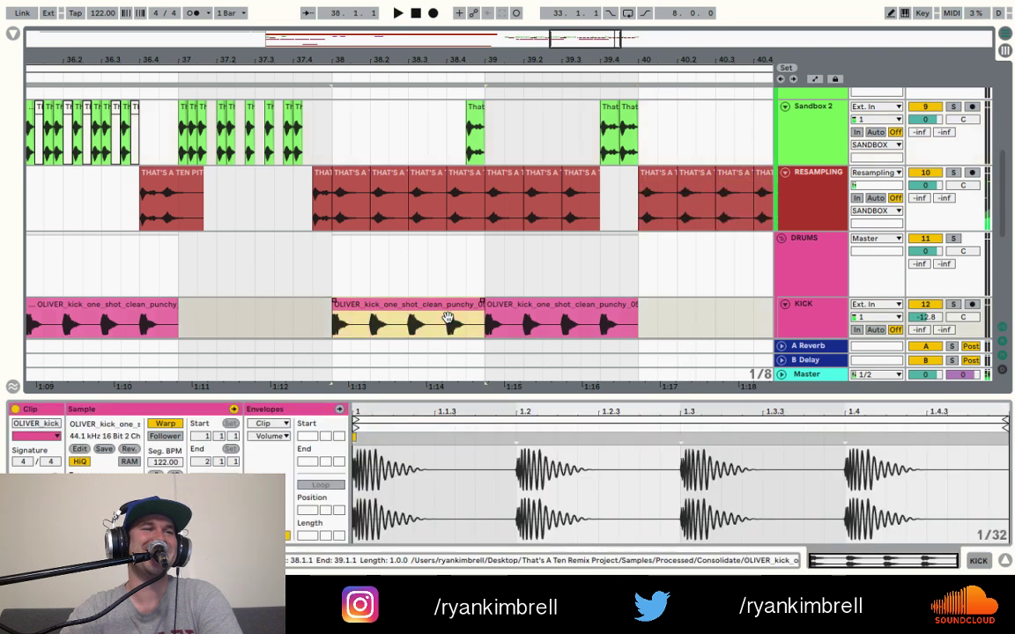
left_click(415, 324, "shift")
key("ctrl+d")
scroll(385, 269, "left", 5)
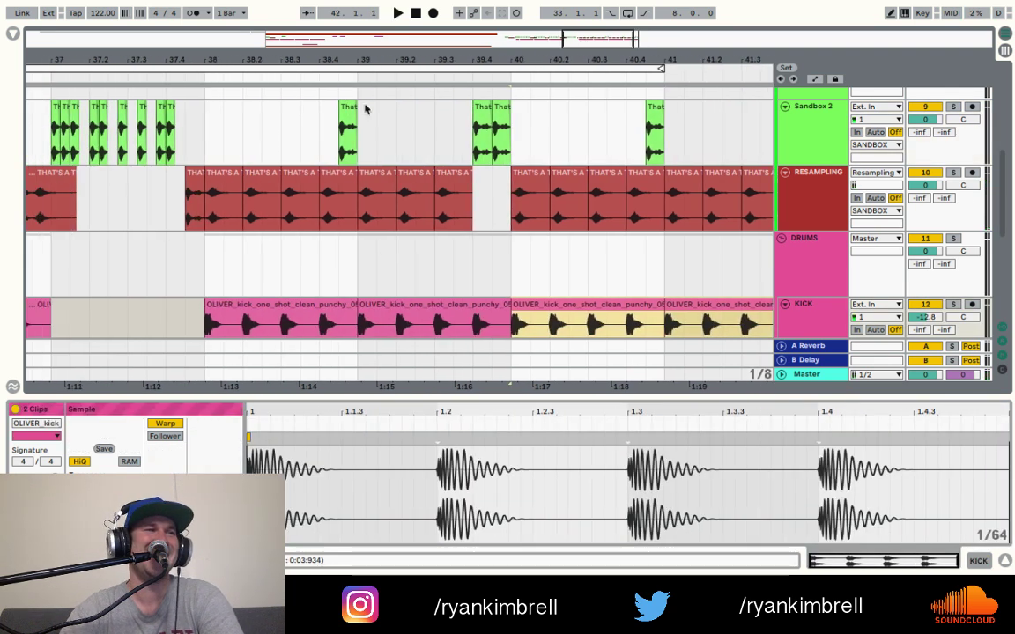
- Audition the drop through bar 41 and set the volume of Sandbox 2 to -14.9 and RESAMPLING to -11.9
left_click_drag(370, 60, 370, 57)
left_click(325, 283)
key("space")
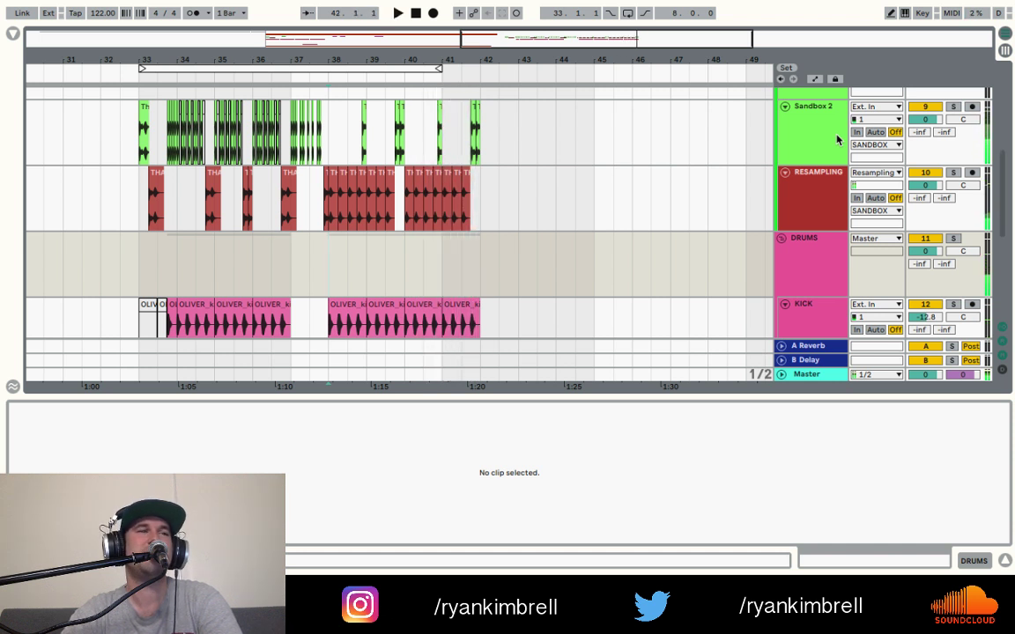
key("space")
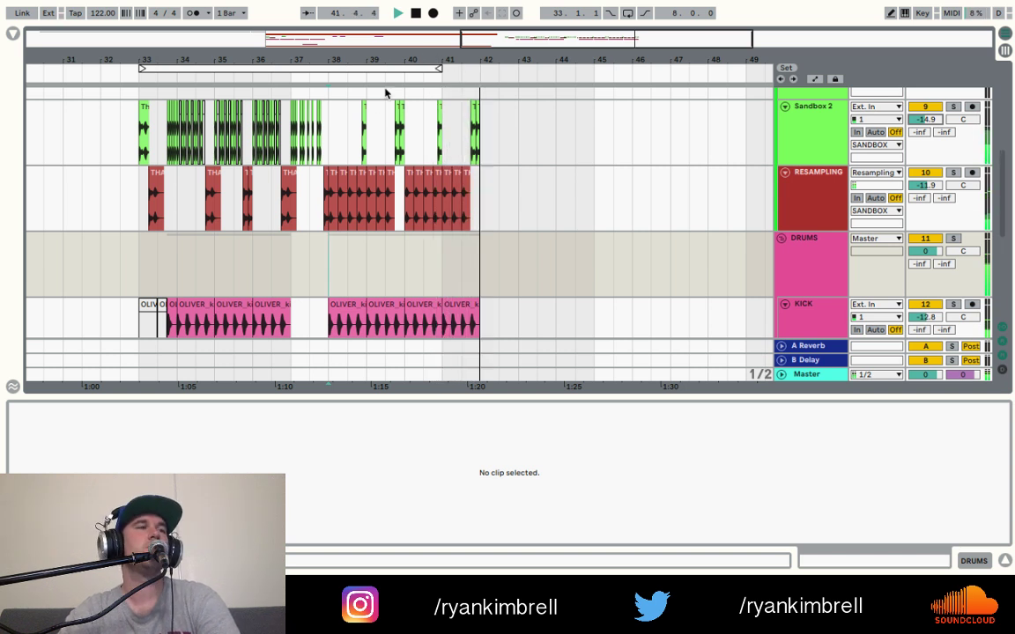
left_click(136, 128)
key("space")
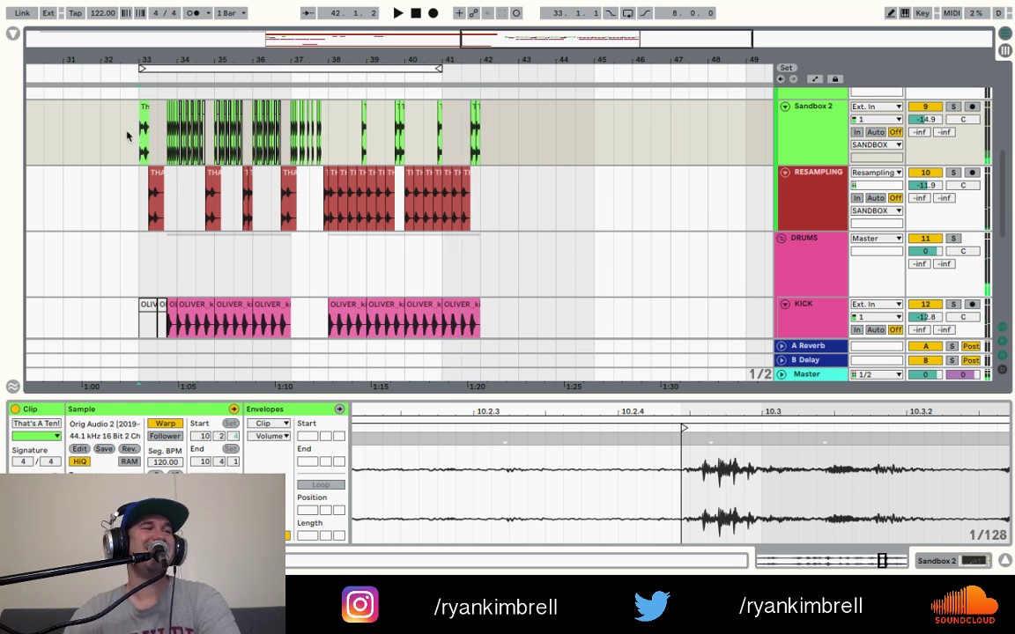
- Collapse the SANDBOX group, insert an audio track below it, and put that track in a group named VOCAL CHOPS
left_click_drag(178, 52, 178, 55)
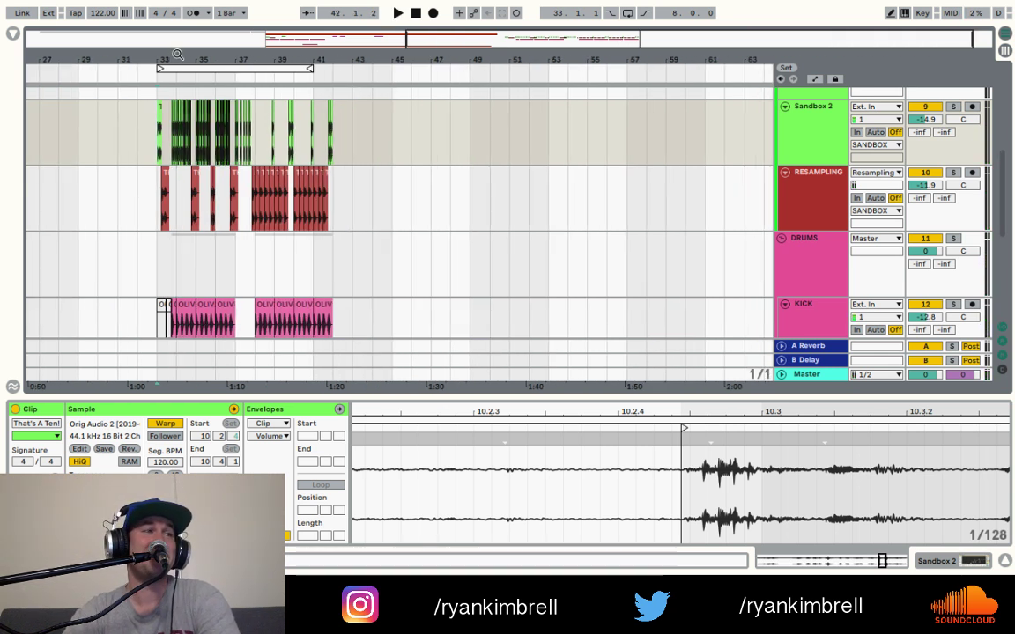
left_click(812, 201)
scroll(813, 202, "up", 3)
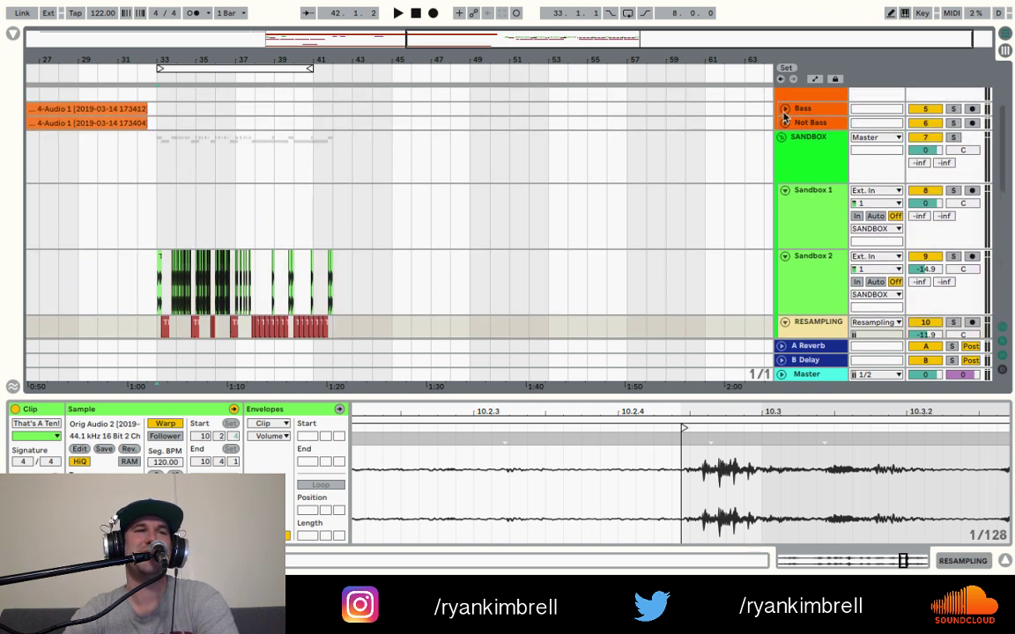
left_click(781, 137)
key("ctrl+t")
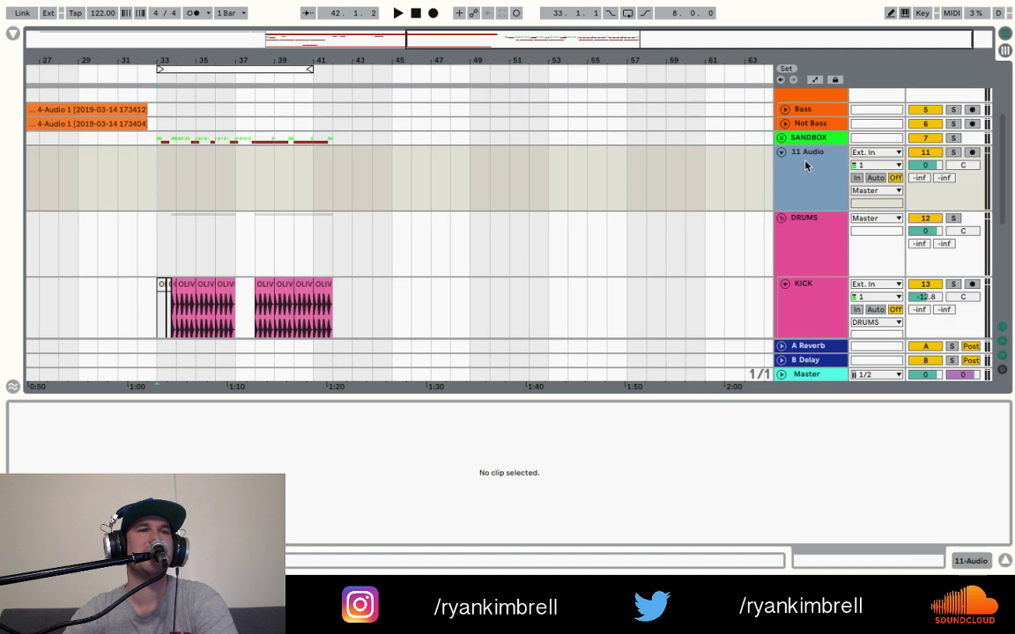
key("ctrl+r")
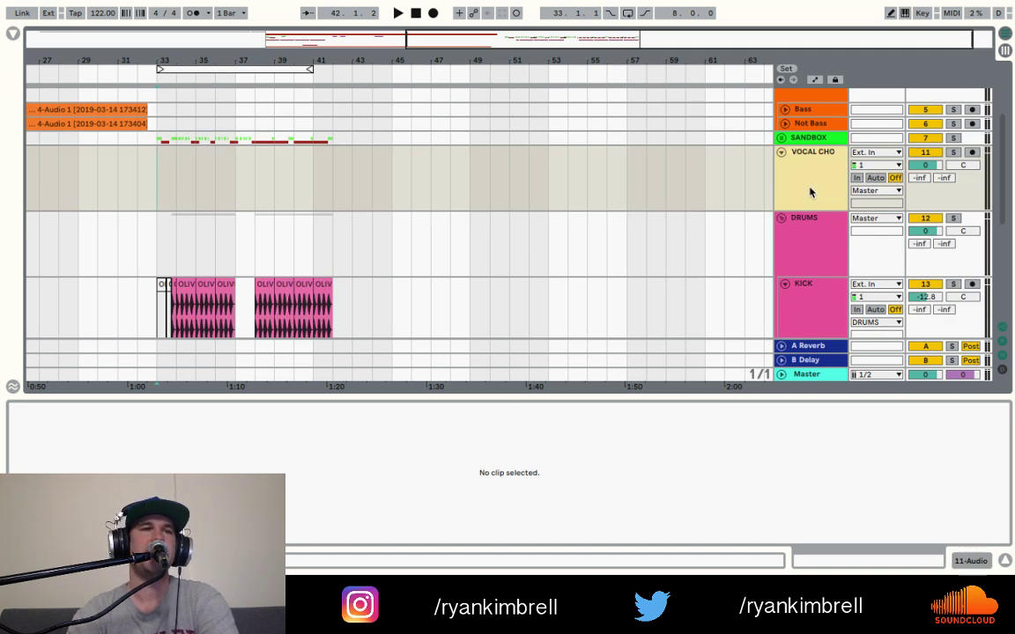
key("ctrl+g")
key("ctrl+r")
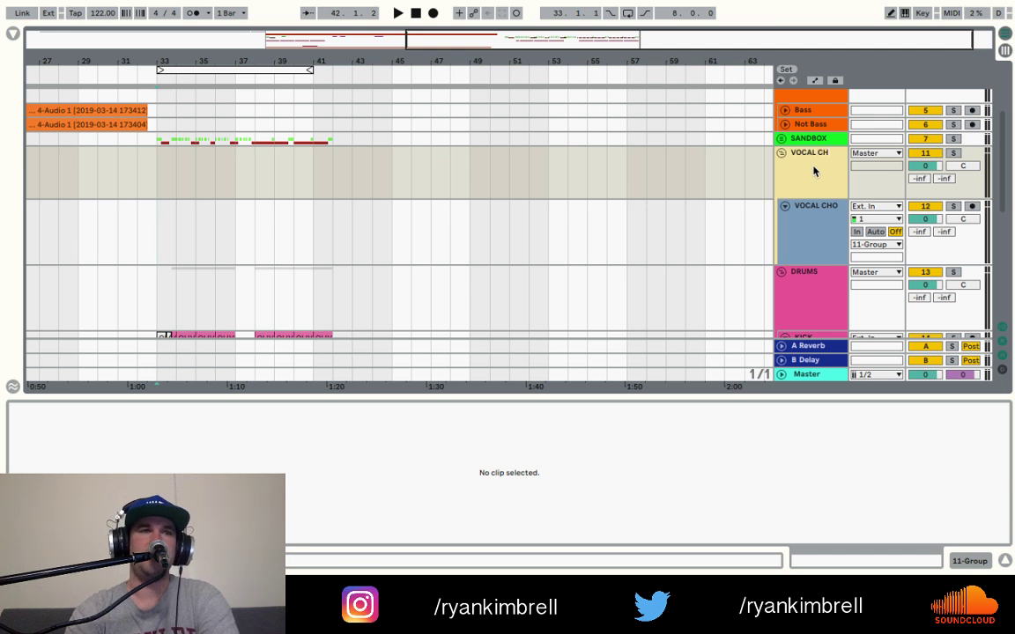
- Insert a second audio track in the VOCAL CHOPS group and name the two tracks 1 and 2
left_click(815, 224)
key("ctrl+t")
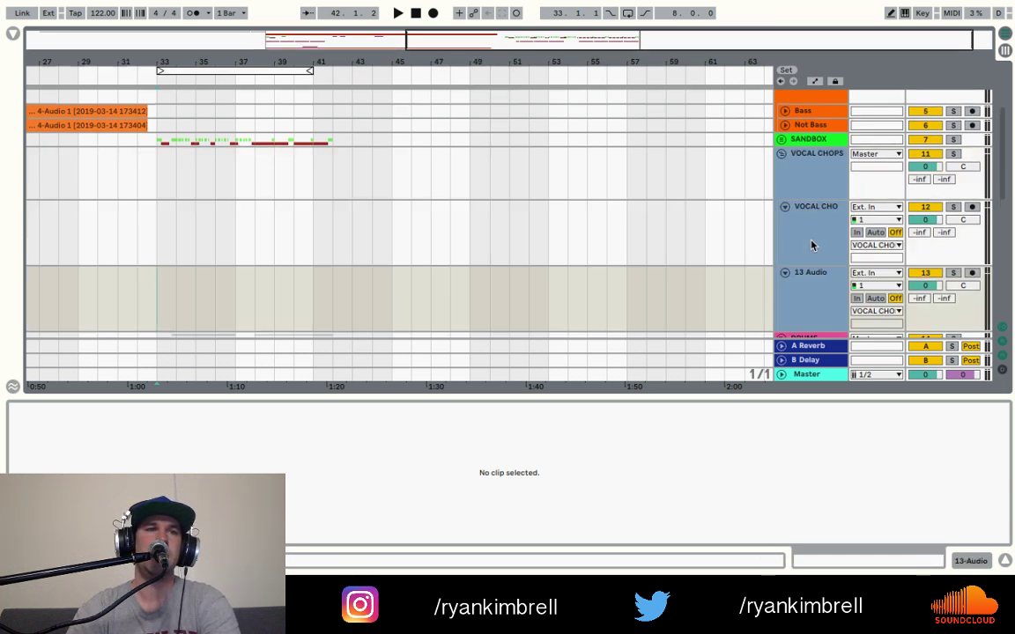
left_click(809, 235)
left_click(830, 300)
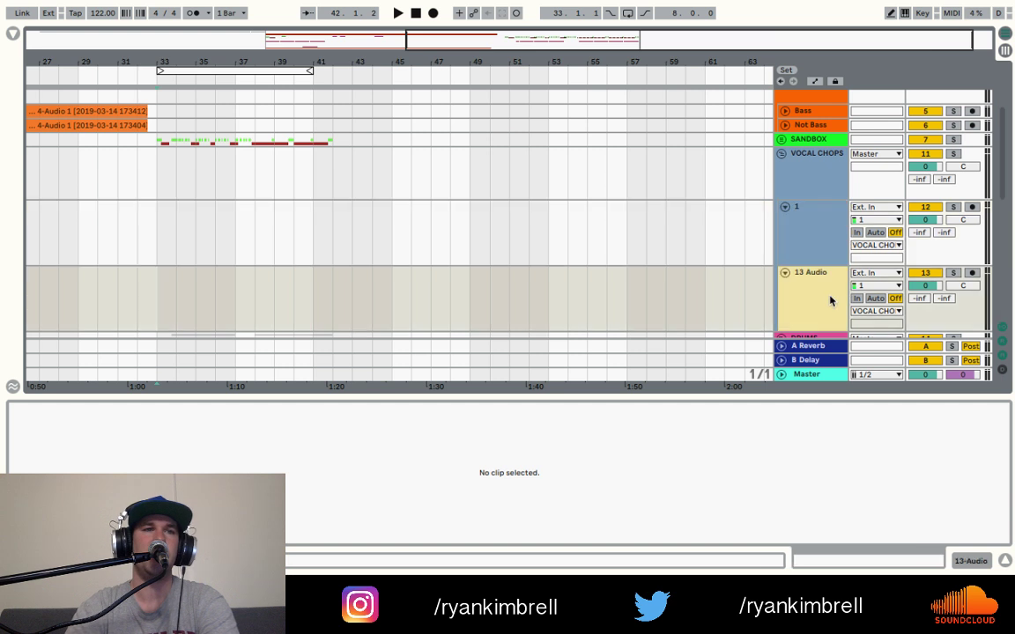
key("ctrl+r")
type("2")
key("Return")
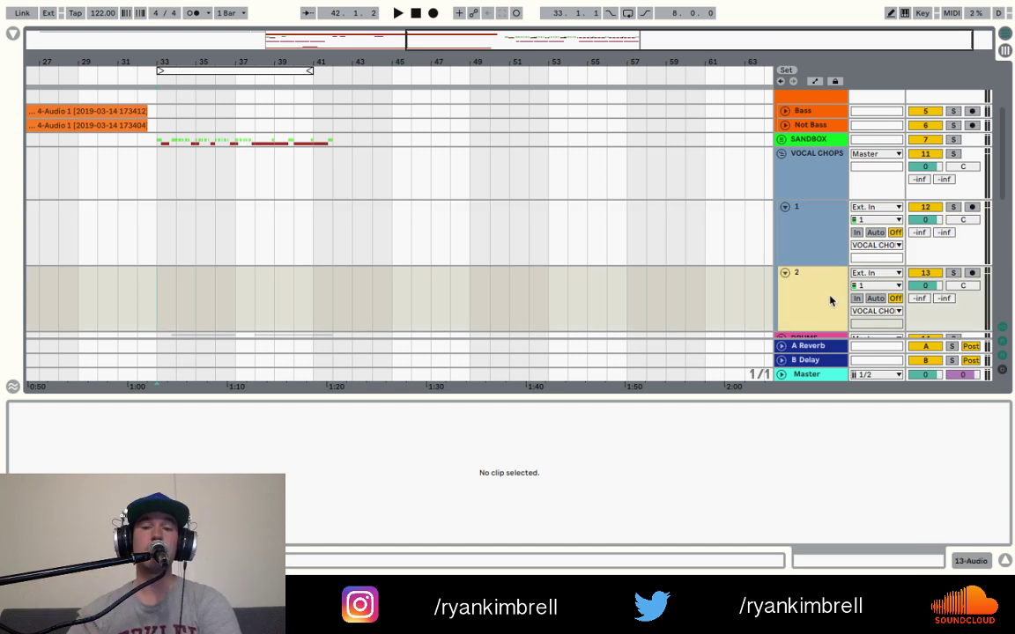
- Colour the VOCAL CHOPS group light pink and assign that colour to its grouped tracks and clips
left_click(811, 234, "shift")
right_click(817, 155)
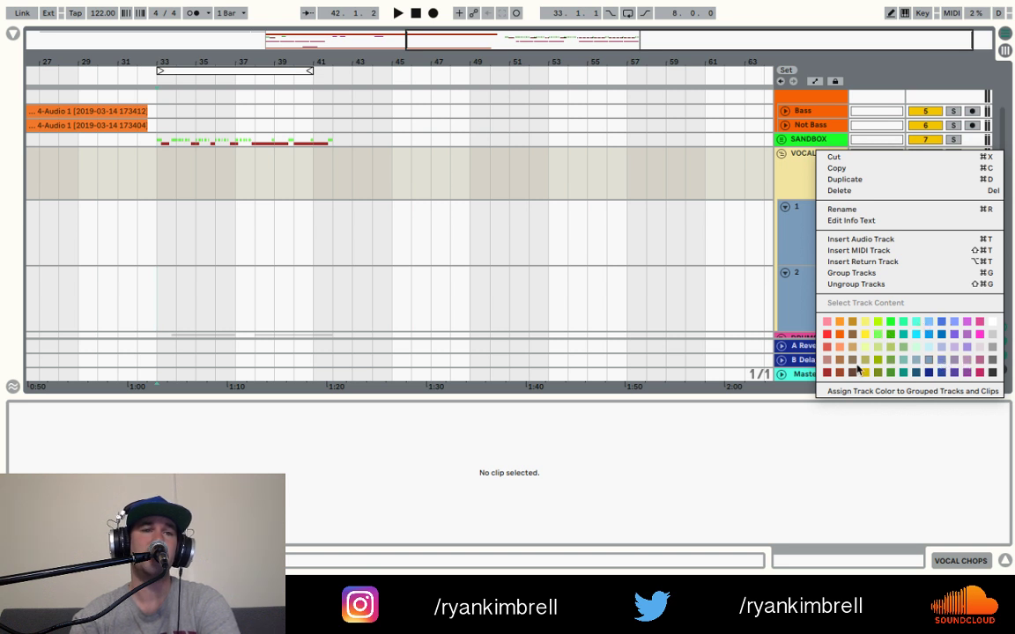
left_click(827, 323)
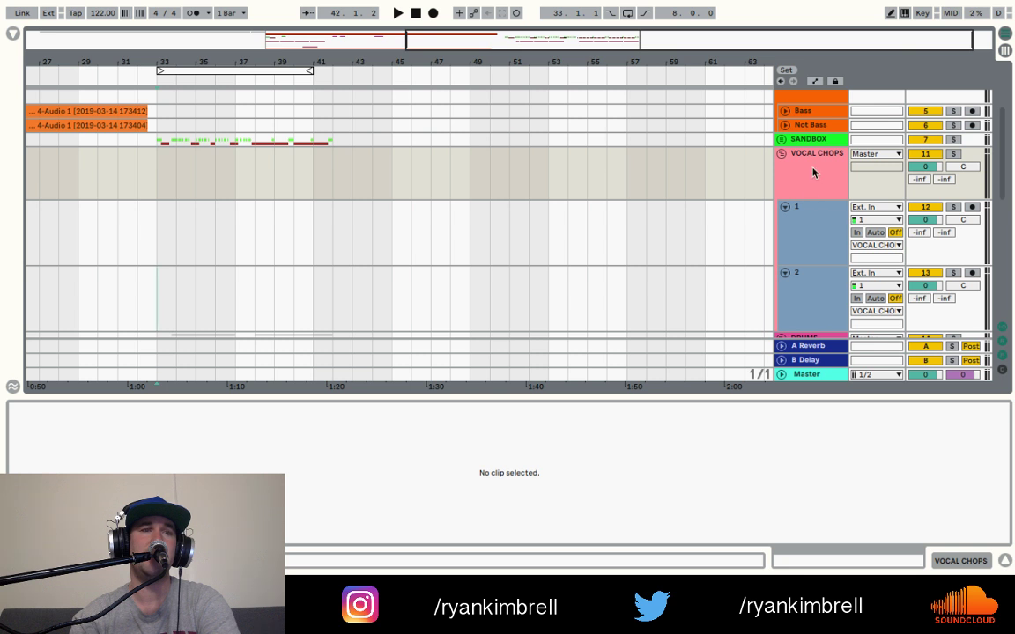
right_click(813, 173)
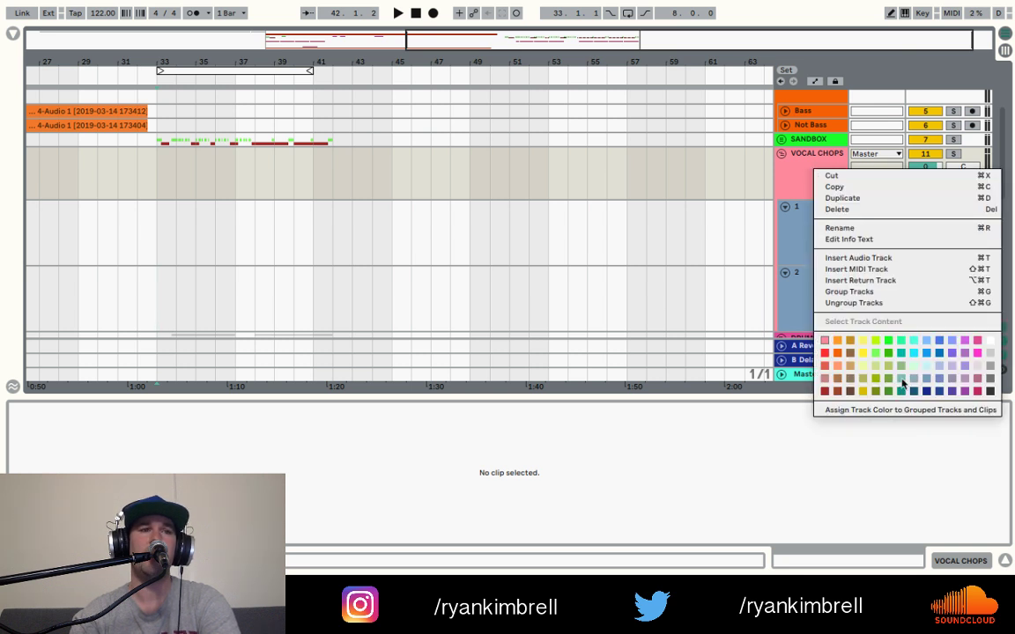
left_click(879, 410)
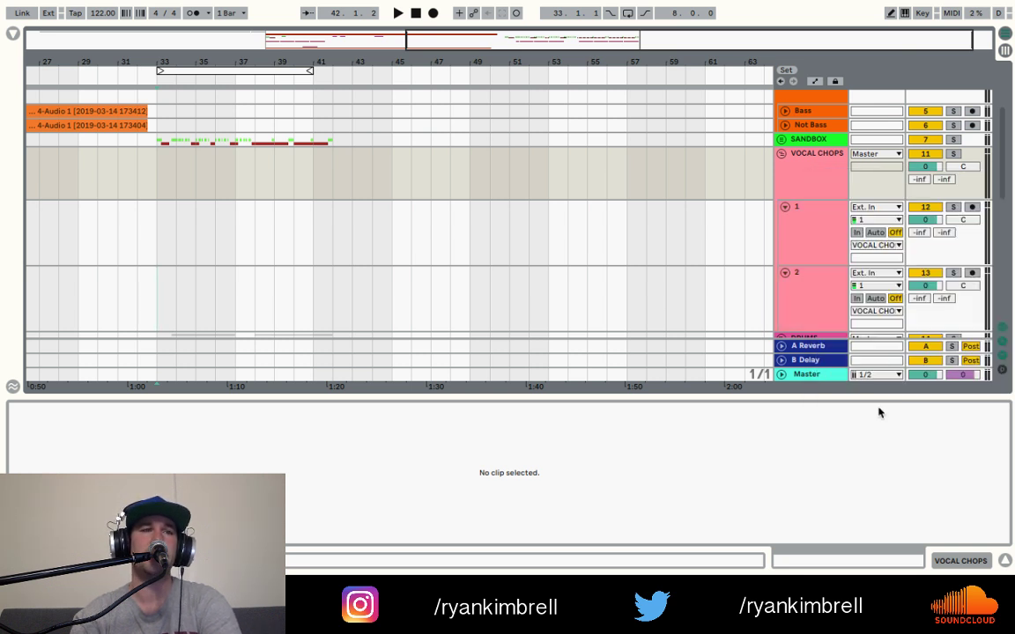
- Expand the SANDBOX group to show Sandbox 1, Sandbox 2 and RESAMPLING
scroll(795, 208, "down", 5)
scroll(794, 208, "up", 3)
scroll(795, 203, "down", 5)
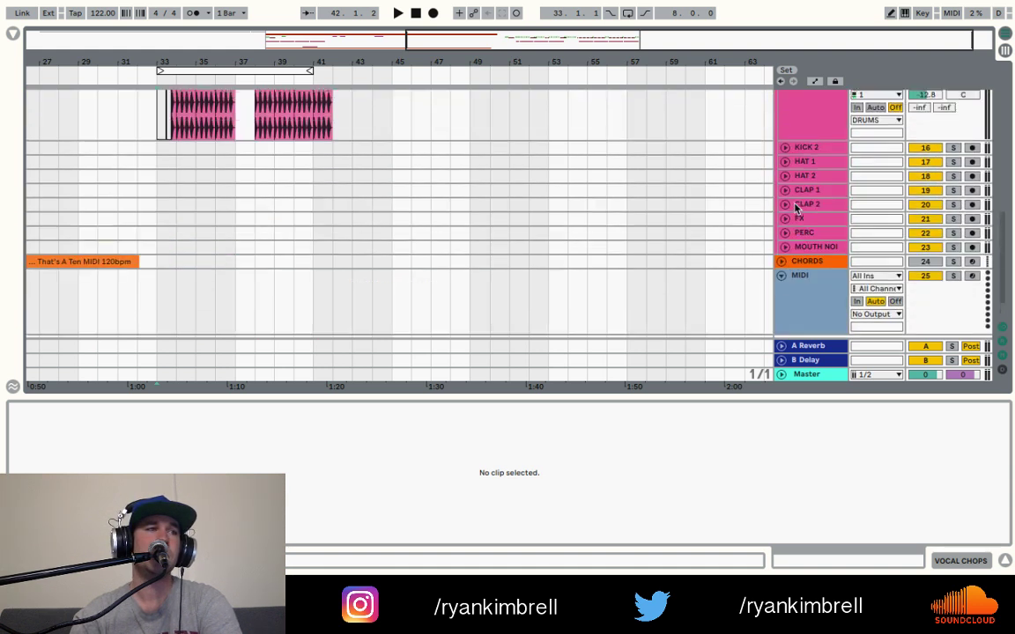
scroll(795, 203, "up", 3)
scroll(335, 203, "up", 10)
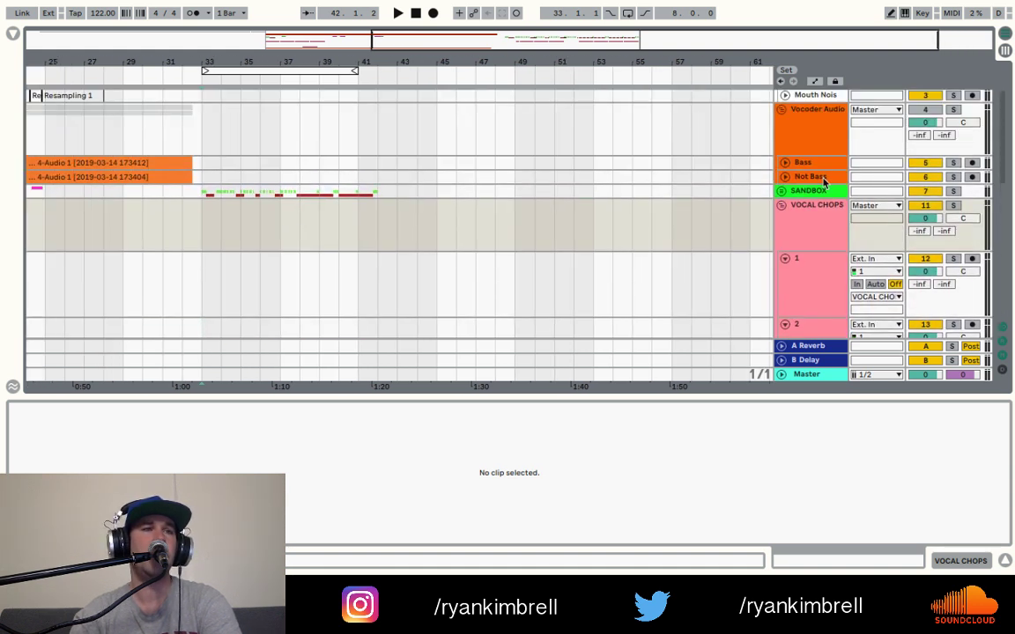
scroll(509, 272, "down", 3)
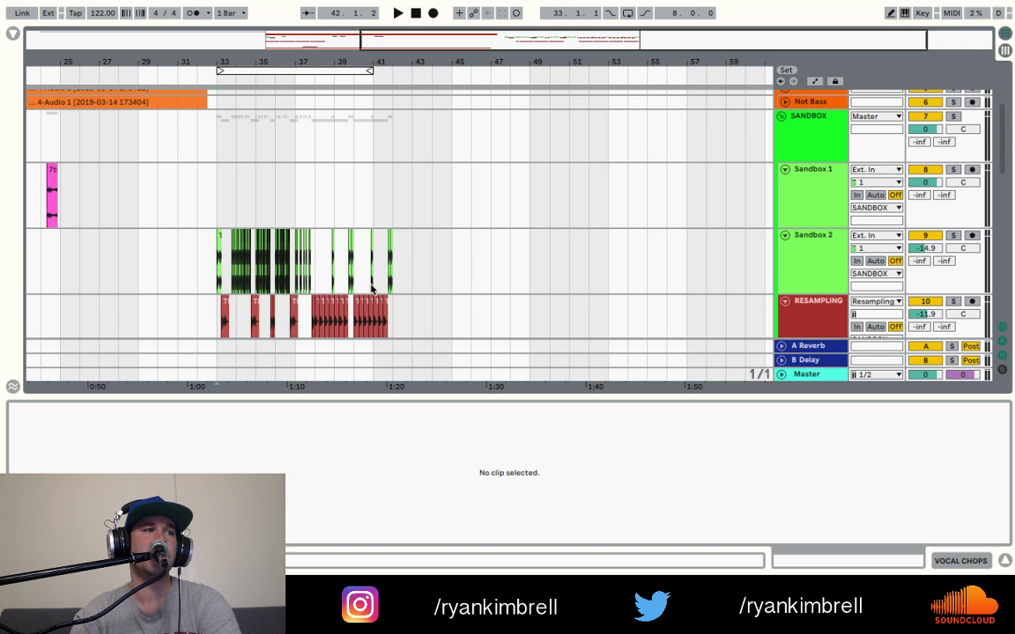
- Copy the vocal chop clips of Sandbox 2 and RESAMPLING from bar 33 onward into VOCAL CHOPS tracks 1 and 2 at bar 33
left_click(219, 235)
scroll(411, 294, "down", 3)
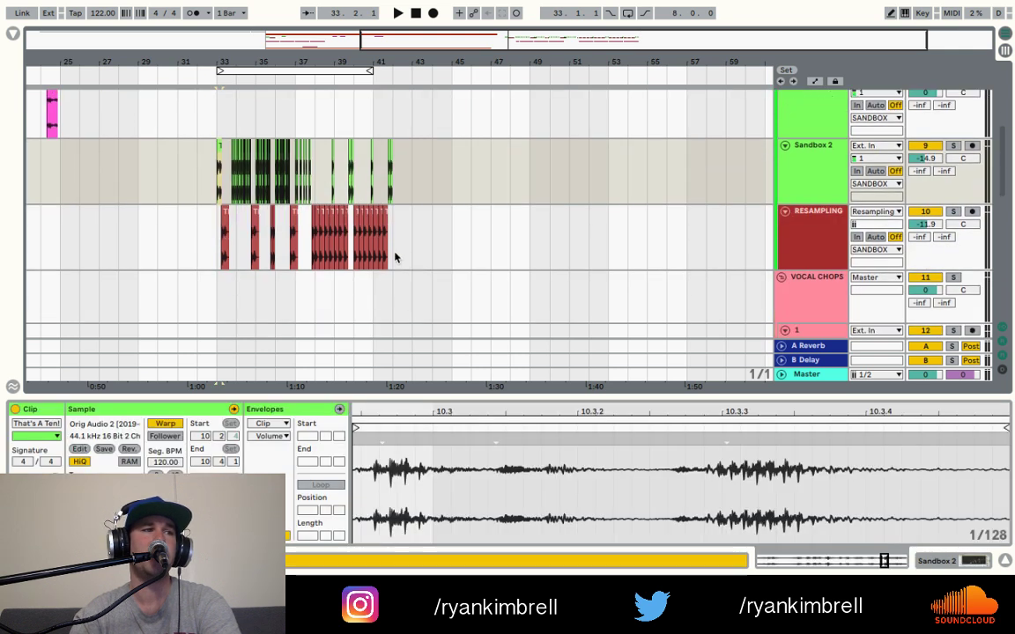
left_click(394, 256, "shift")
scroll(395, 257, "down", 6)
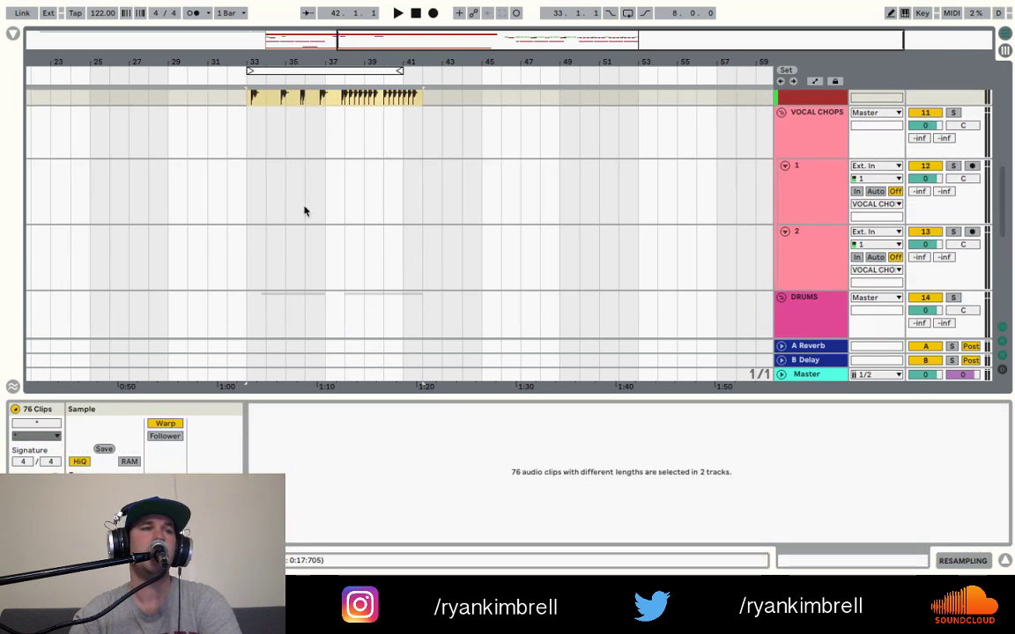
left_click(250, 186)
key("ctrl+v")
- Delete the original chop clips between bars 32 and 42 from the Sandbox 2 and RESAMPLING tracks
scroll(439, 167, "up", 5)
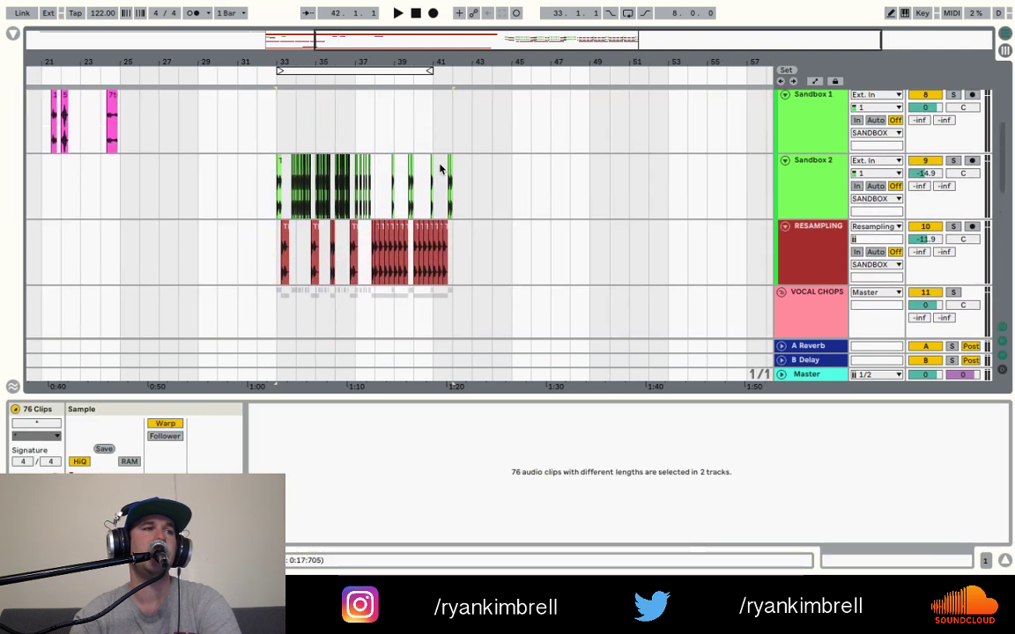
left_click(278, 247)
left_click_drag(279, 235, 262, 237)
key("Delete")
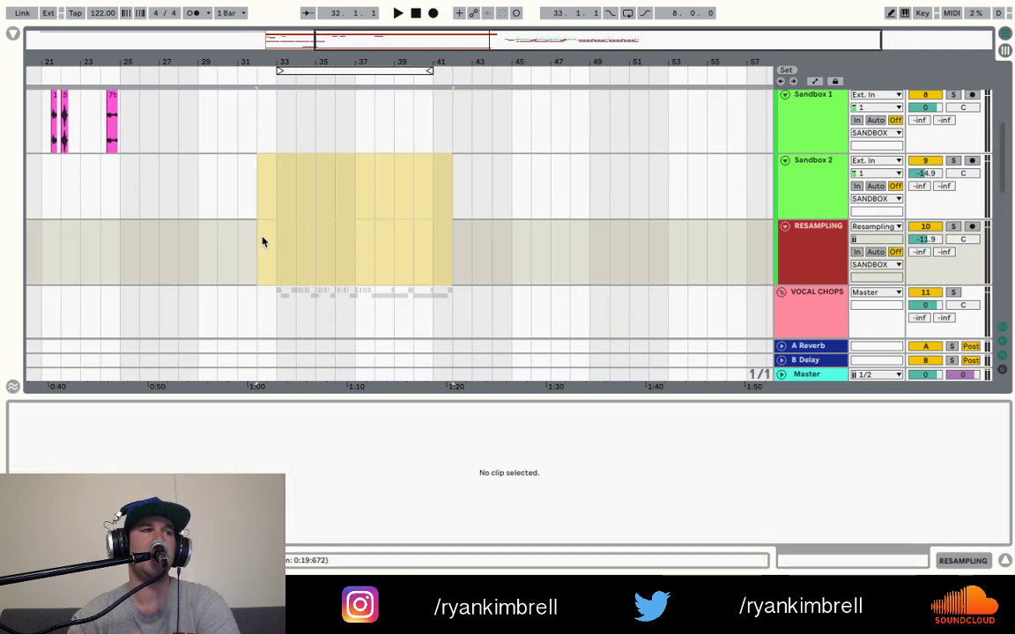
left_click(274, 234)
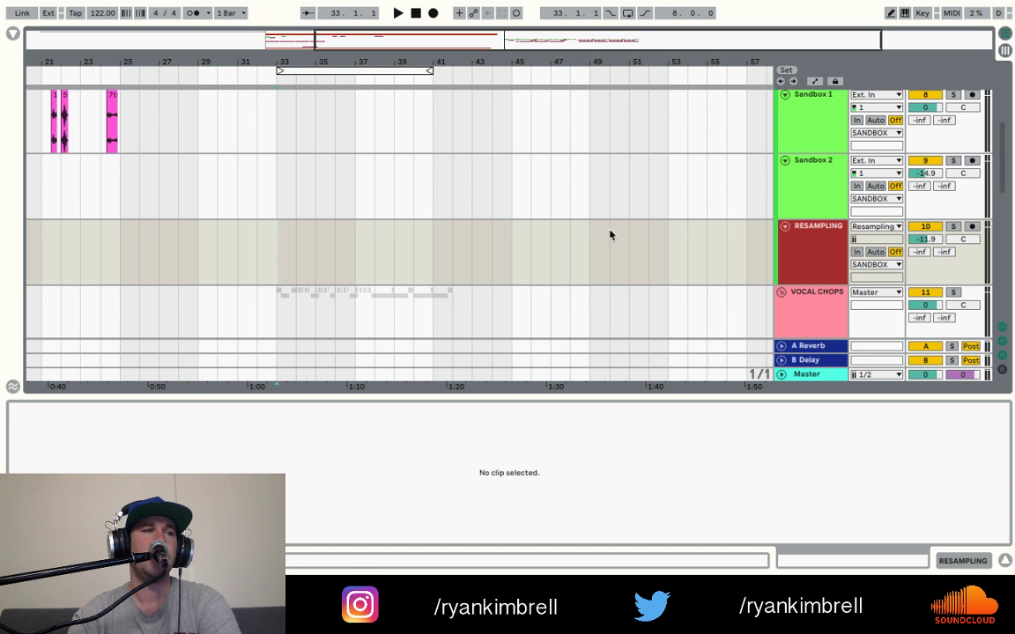
- Collapse the SANDBOX group so its tracks are folded away above VOCAL CHOPS
scroll(610, 234, "down", 5)
scroll(607, 234, "up", 8)
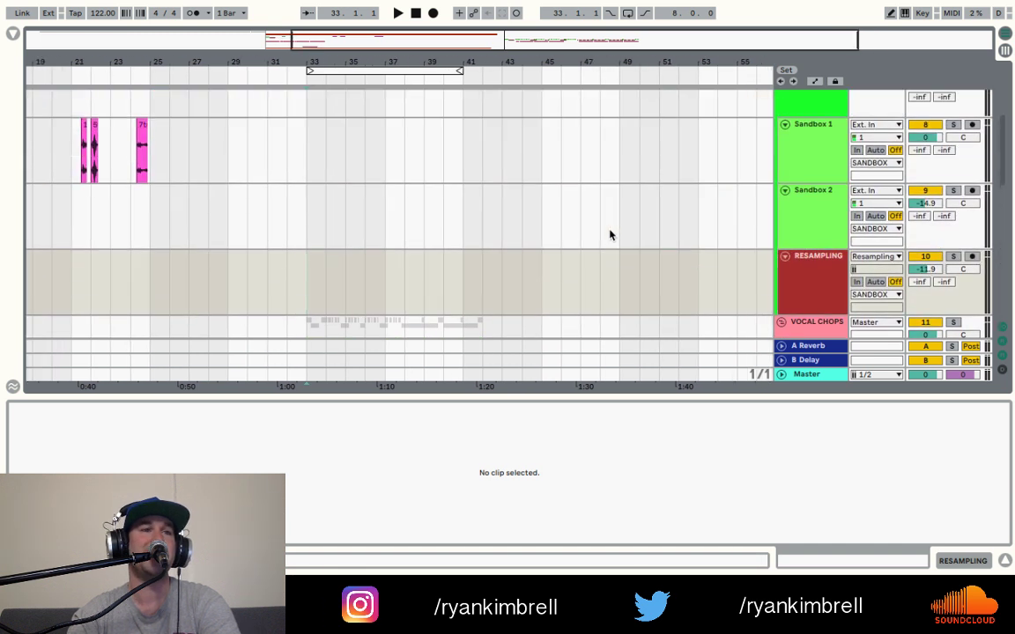
scroll(784, 123, "up", 2)
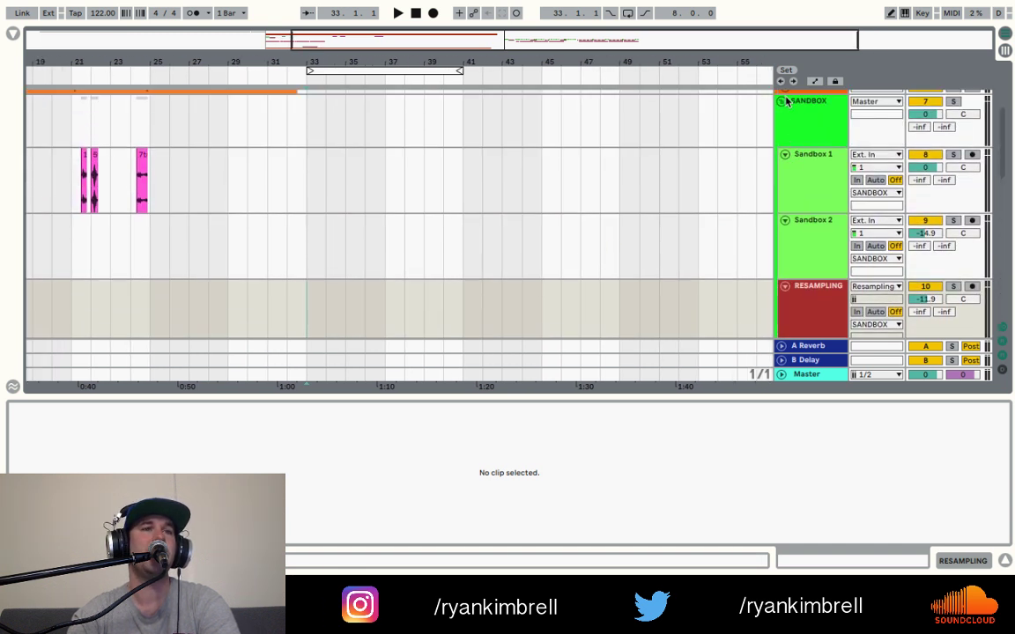
left_click(782, 102)
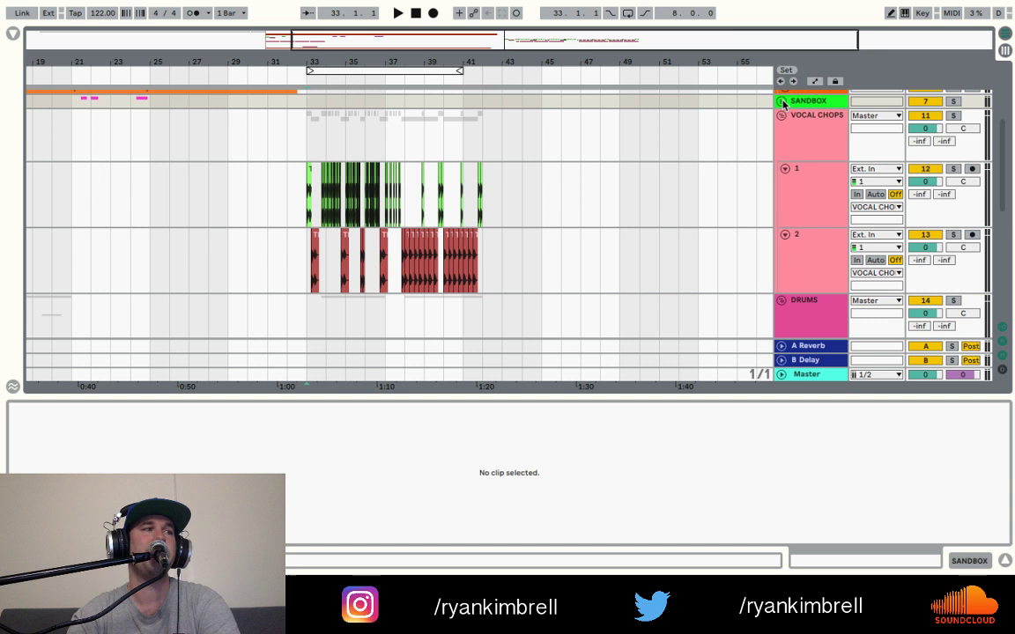
- Play the drop from bar 33 and lower the VOCAL CHOPS group volume to about -12.2 dB while listening against the drums
left_click(307, 212)
key("space")
key("space")
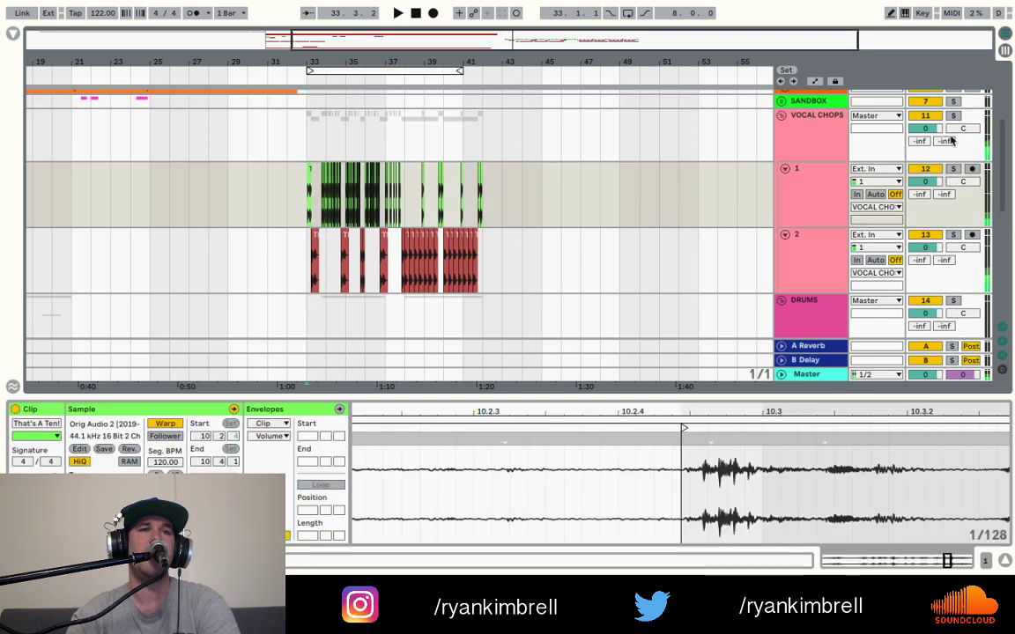
key("space")
mouse_move(926, 129)
left_mouse_down()
mouse_move(926, 154)
mouse_move(933, 112)
left_mouse_up()
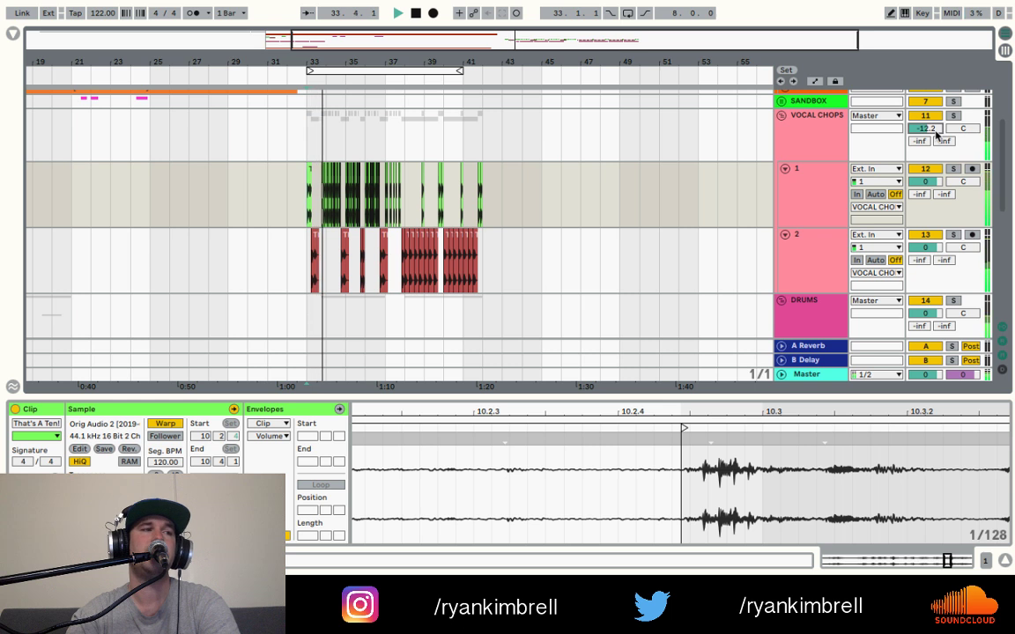
scroll(537, 206, "down", 3)
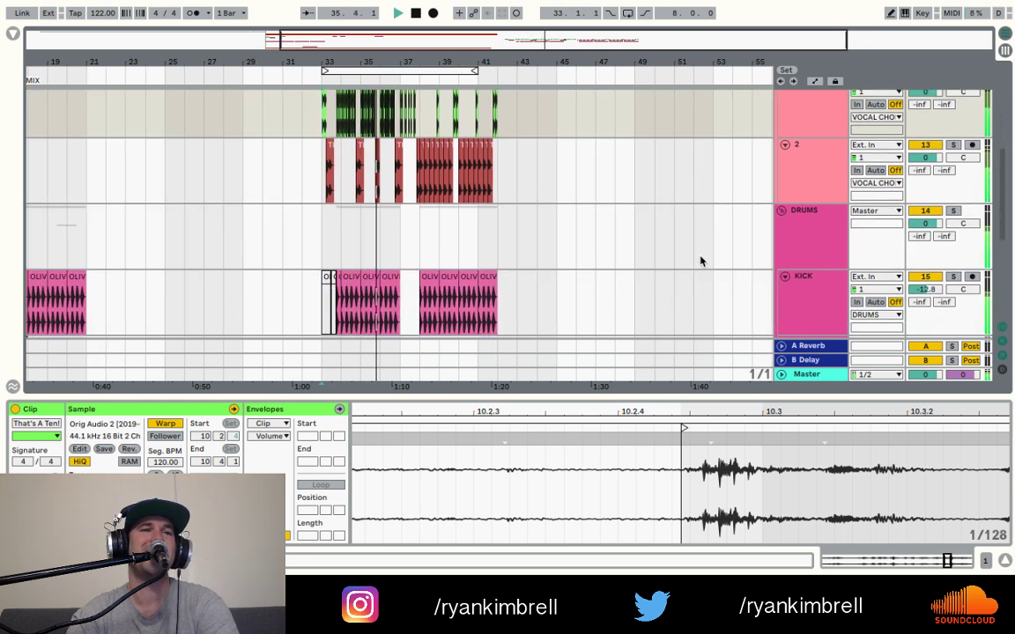
scroll(664, 191, "down", 1)
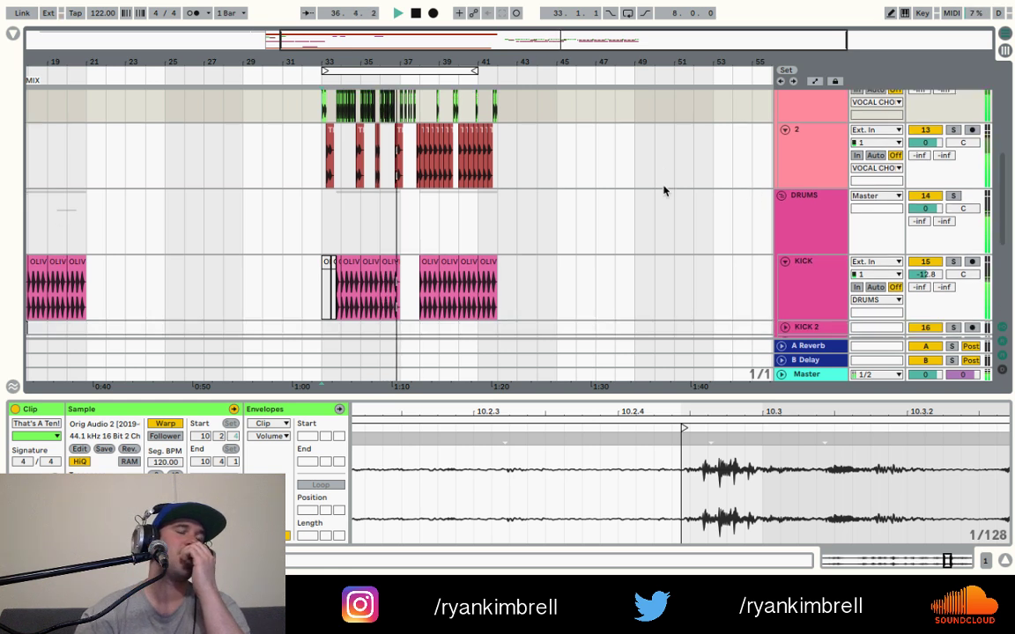
key("space")
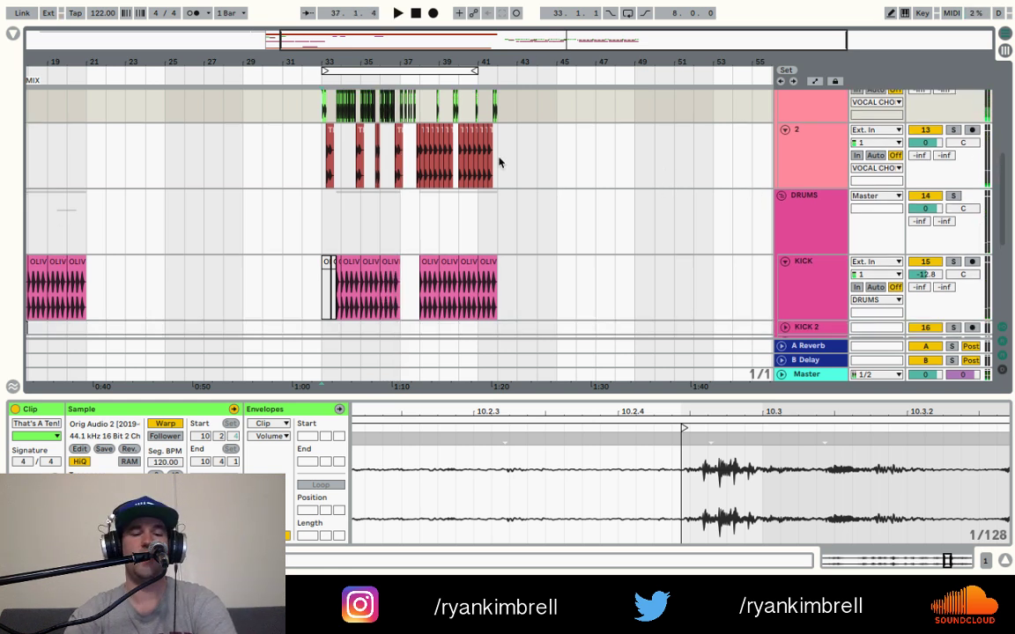